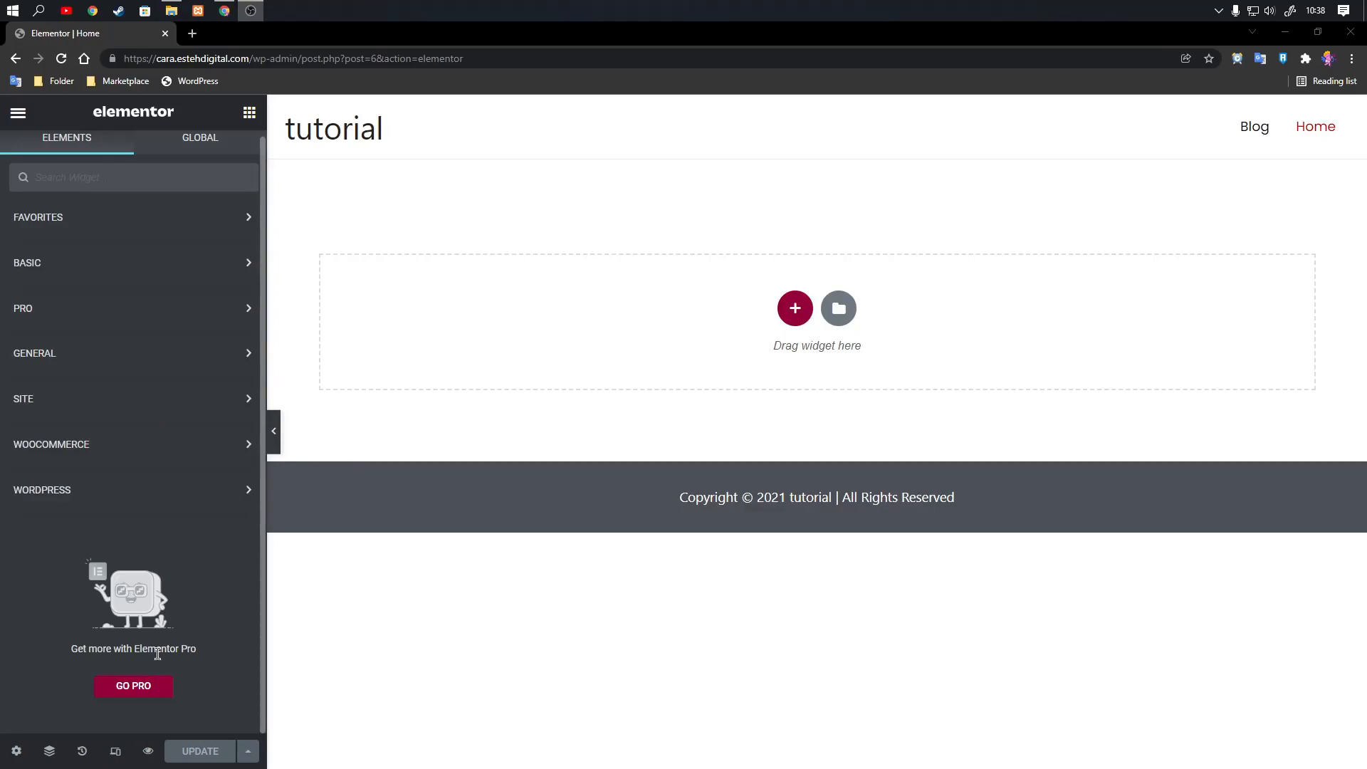
# Examine the widgets offered in the Basic, General, Pro, Site, WooCommerce and WordPress categories.
pyautogui.click(76, 277)
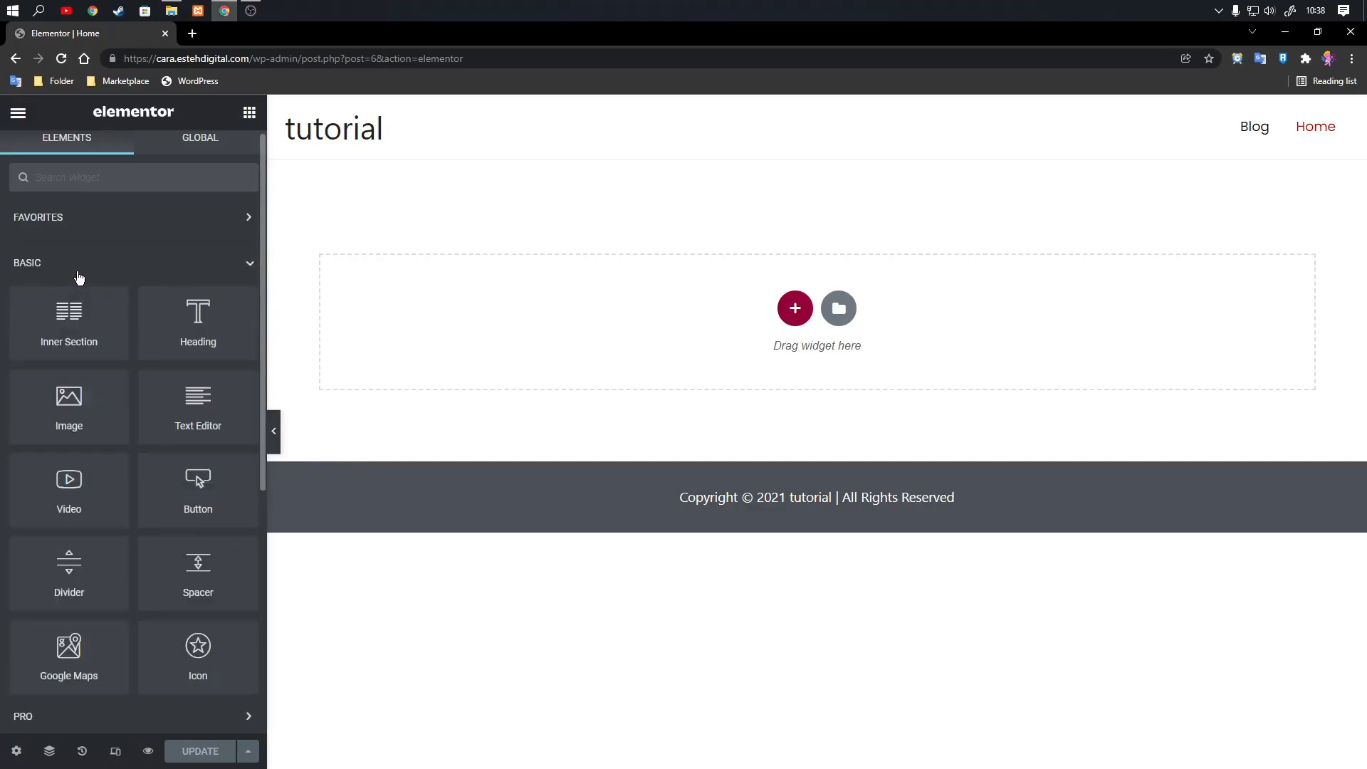
pyautogui.click(154, 265)
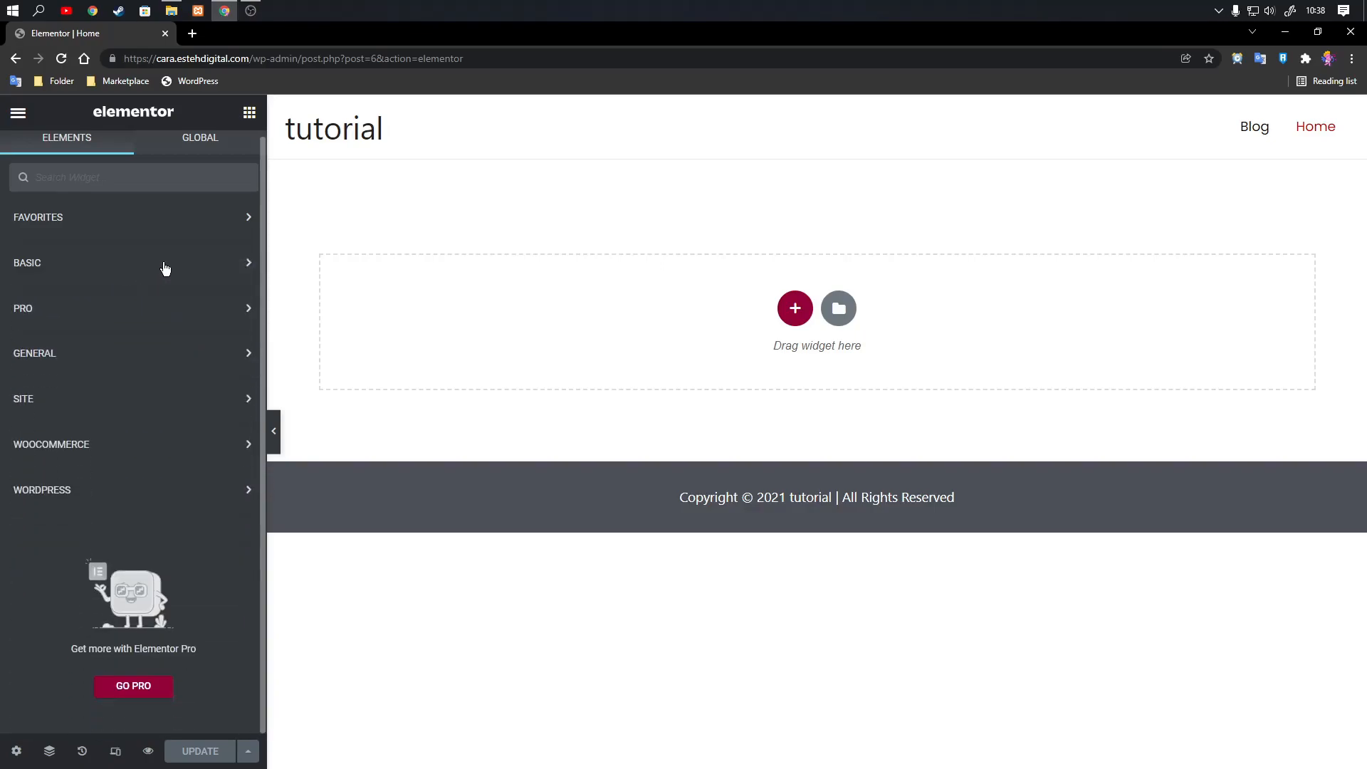
pyautogui.click(133, 355)
pyautogui.scroll(-5, 78, 406)
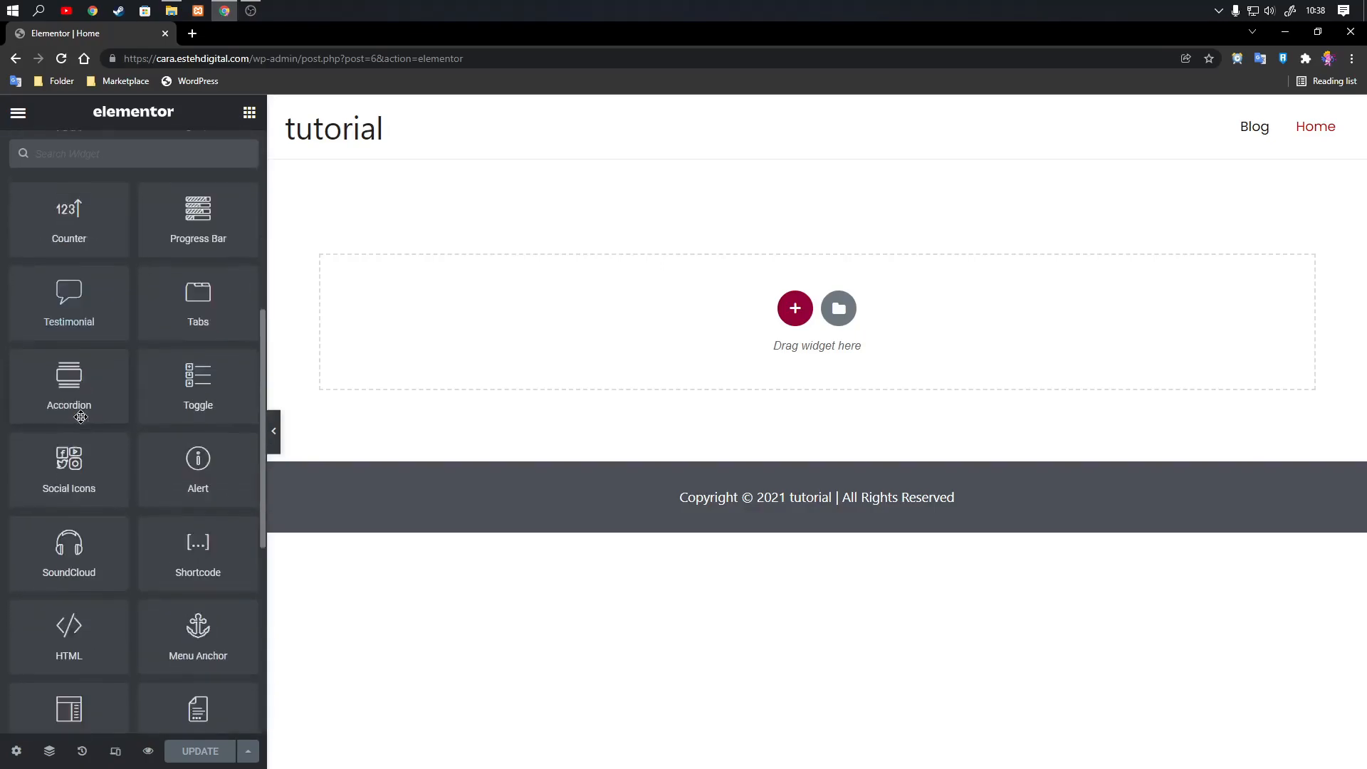
pyautogui.scroll(5, 86, 414)
pyautogui.click(67, 269)
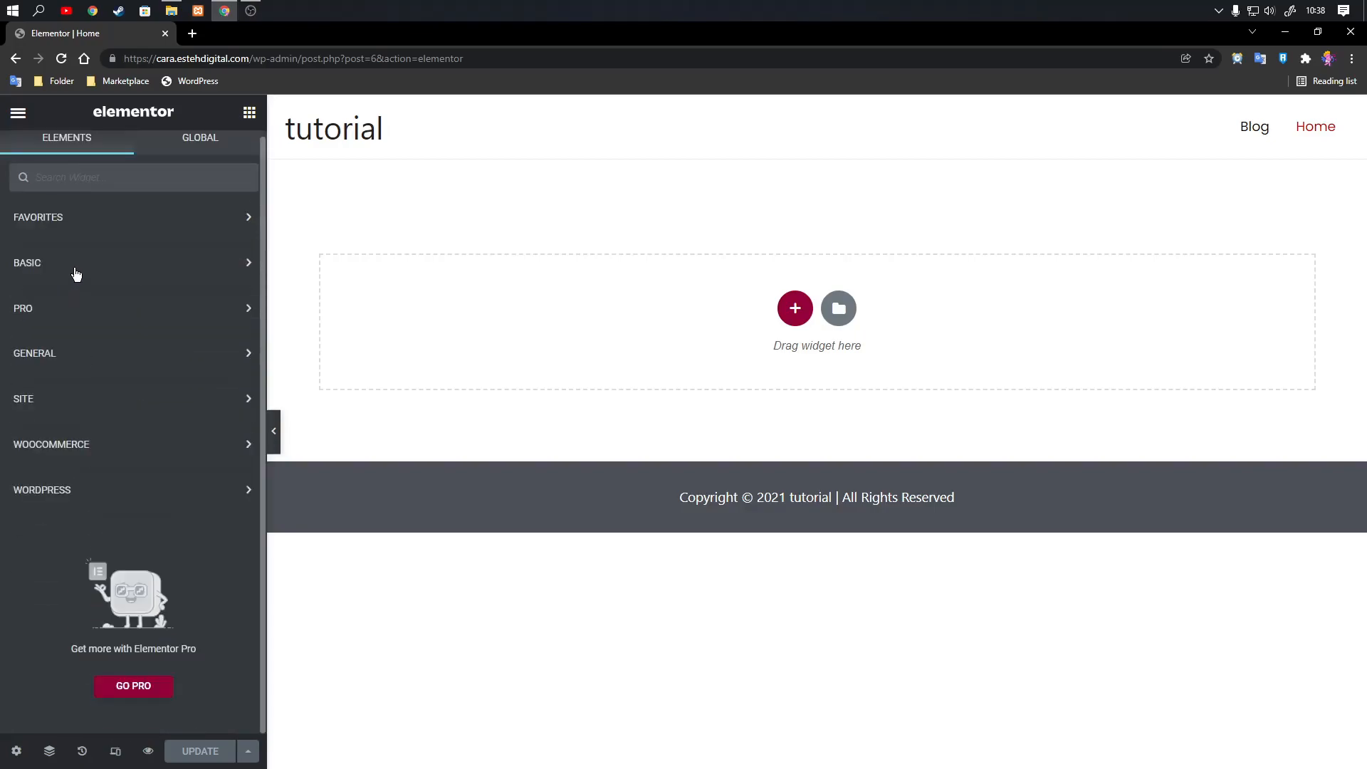
pyautogui.click(68, 315)
pyautogui.click(68, 316)
pyautogui.click(78, 407)
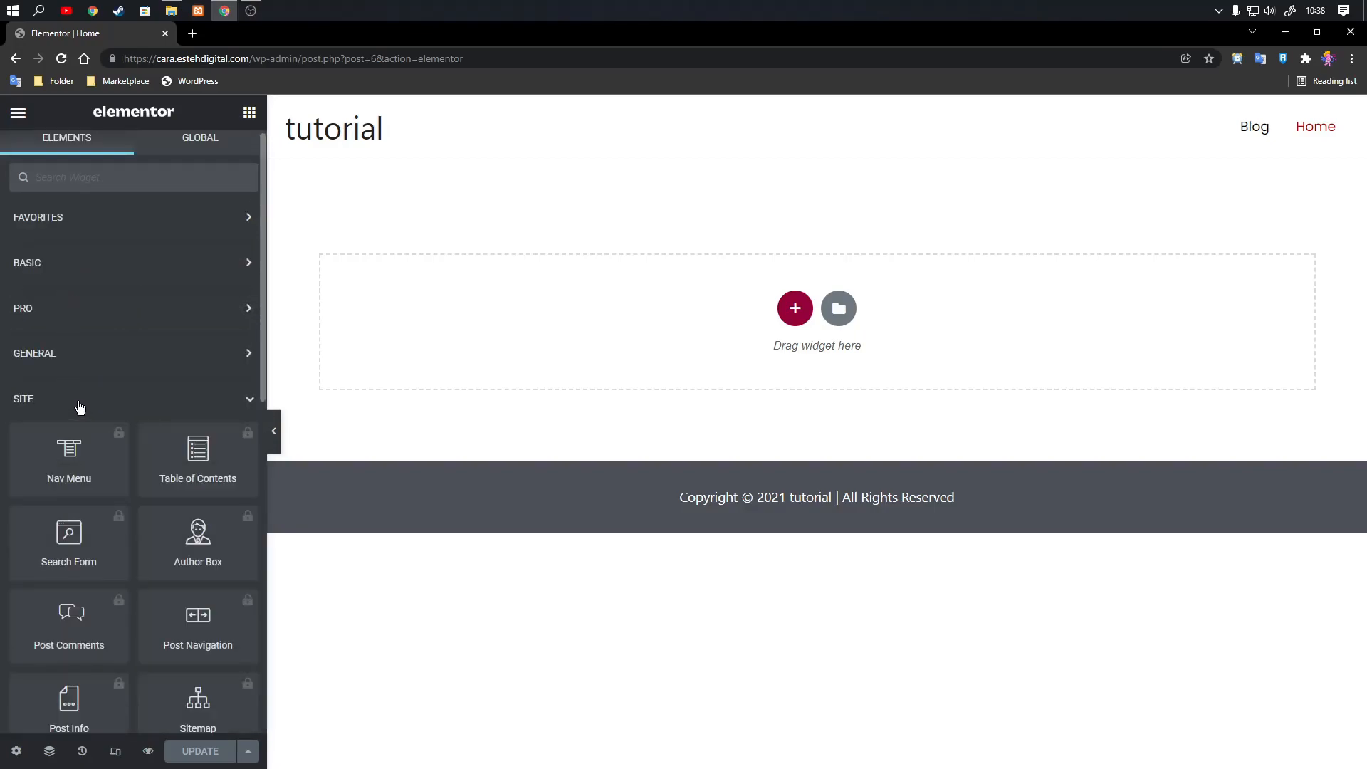
pyautogui.click(78, 406)
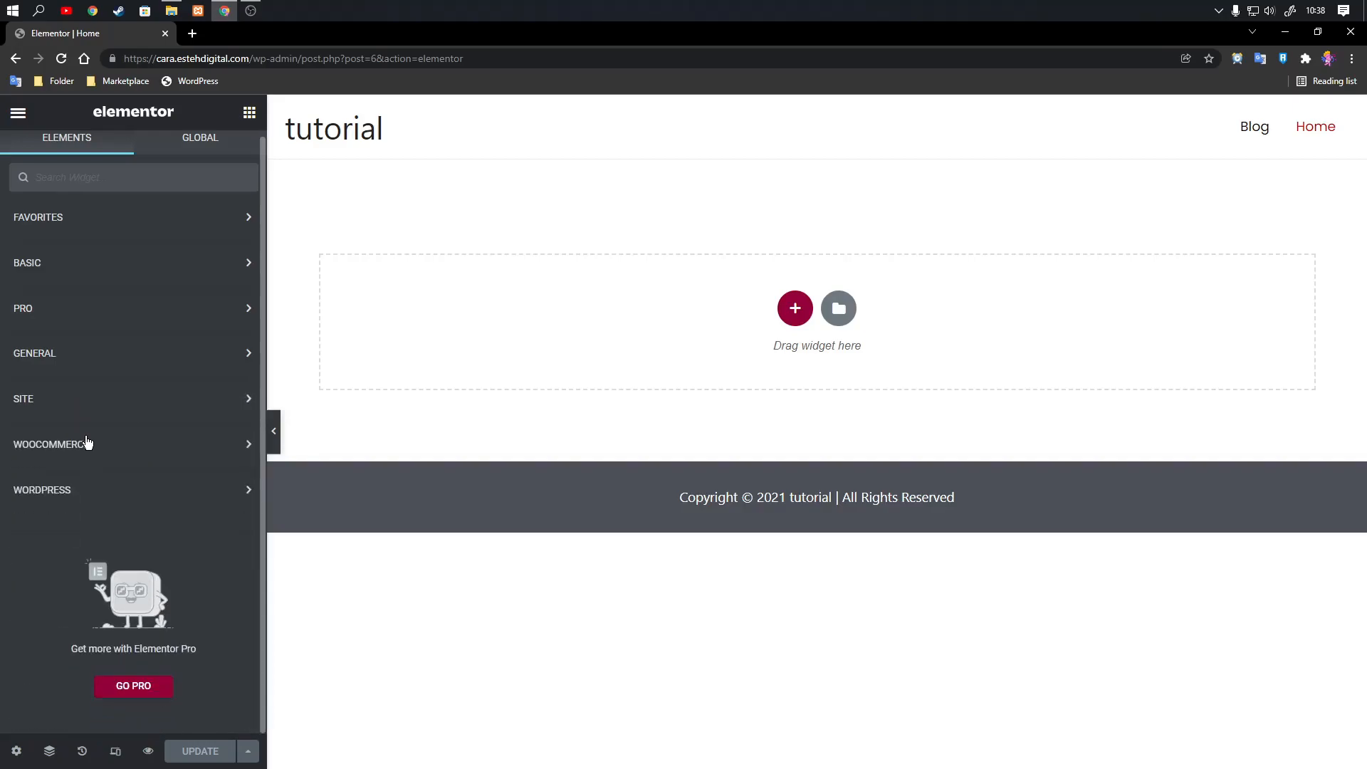
pyautogui.click(89, 444)
pyautogui.click(109, 447)
pyautogui.click(106, 490)
pyautogui.scroll(-5, 115, 466)
pyautogui.scroll(-4, 114, 466)
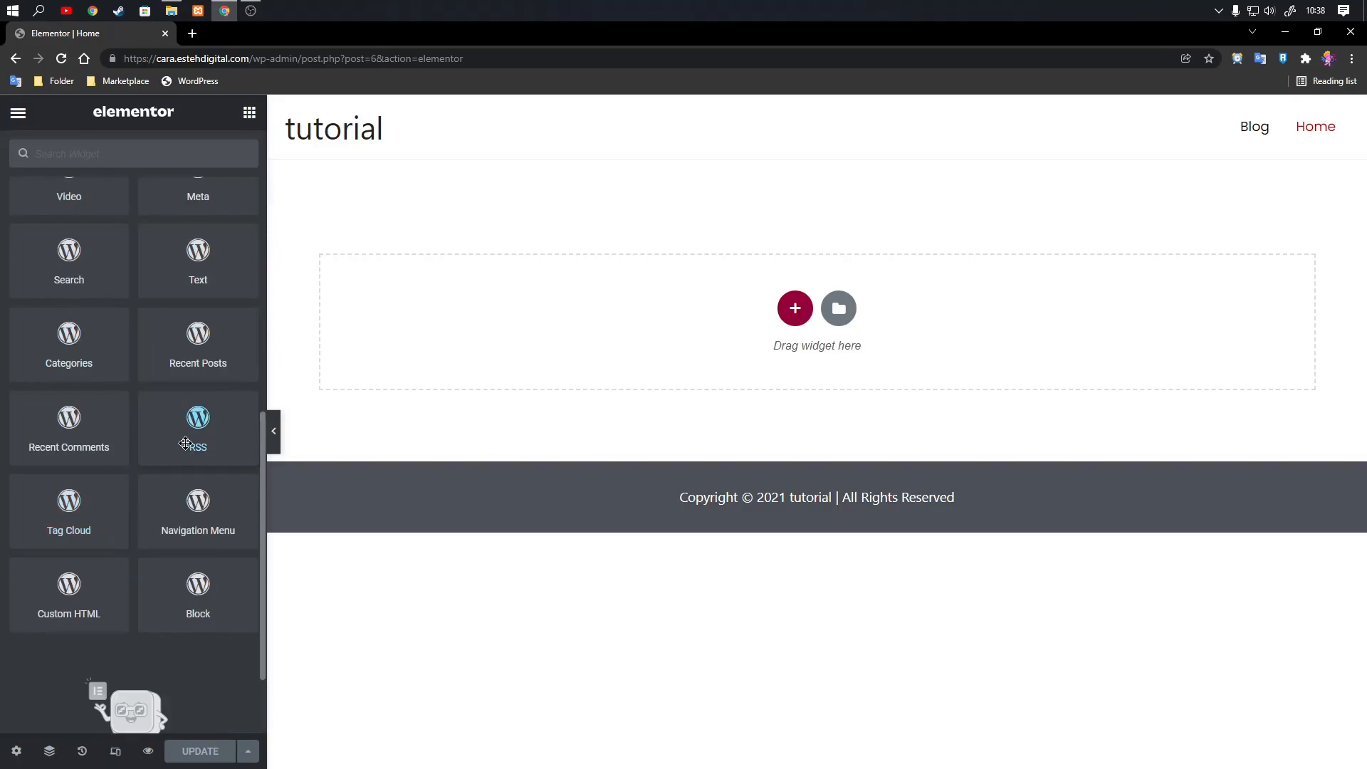
pyautogui.scroll(5, 107, 481)
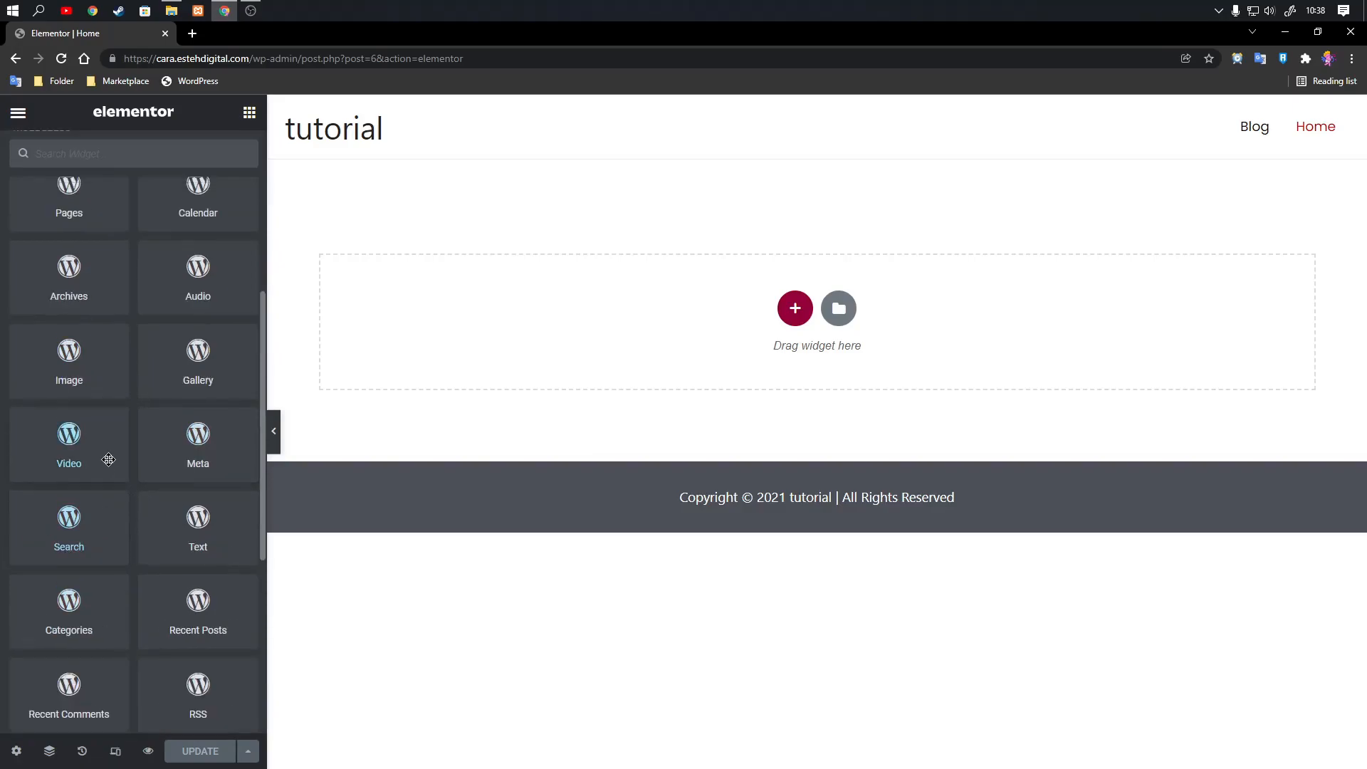
pyautogui.scroll(4, 100, 470)
pyautogui.scroll(-2, 85, 546)
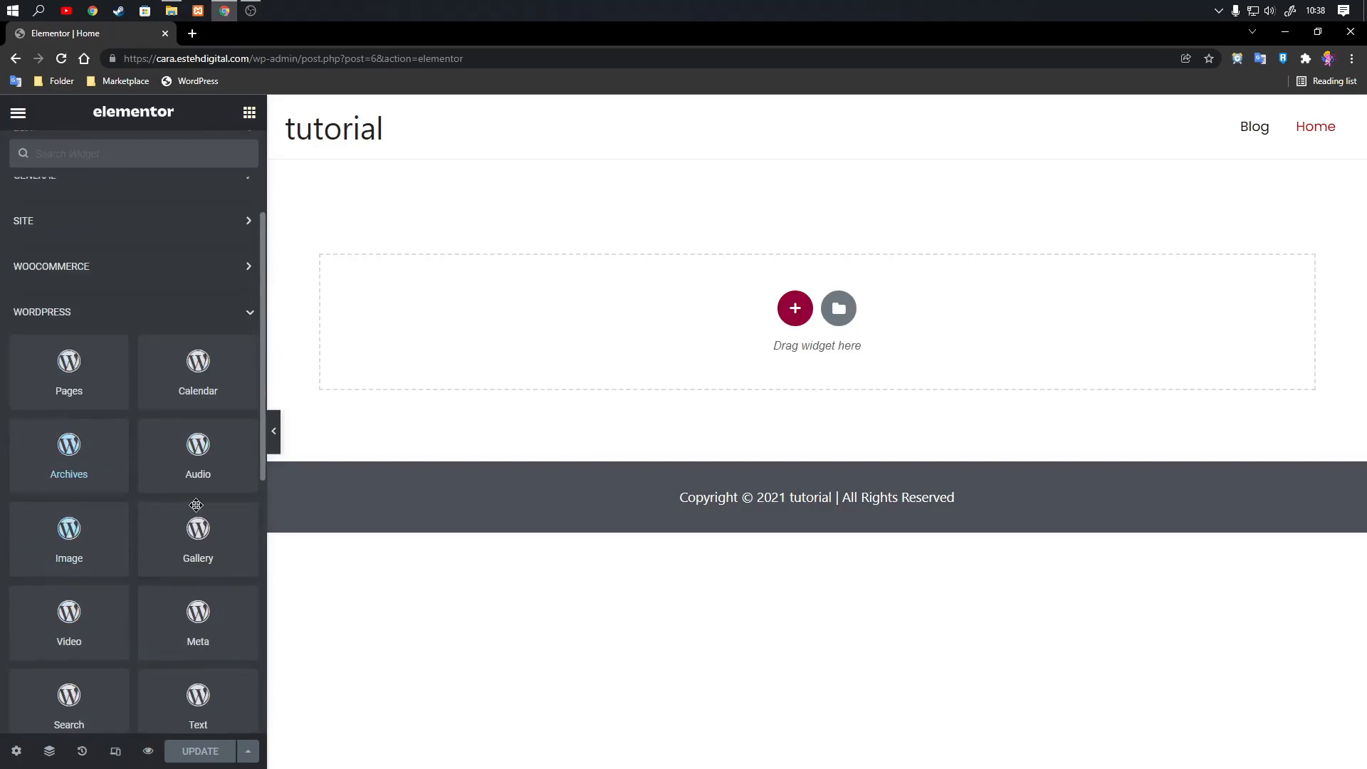
pyautogui.scroll(3, 106, 462)
pyautogui.click(57, 490)
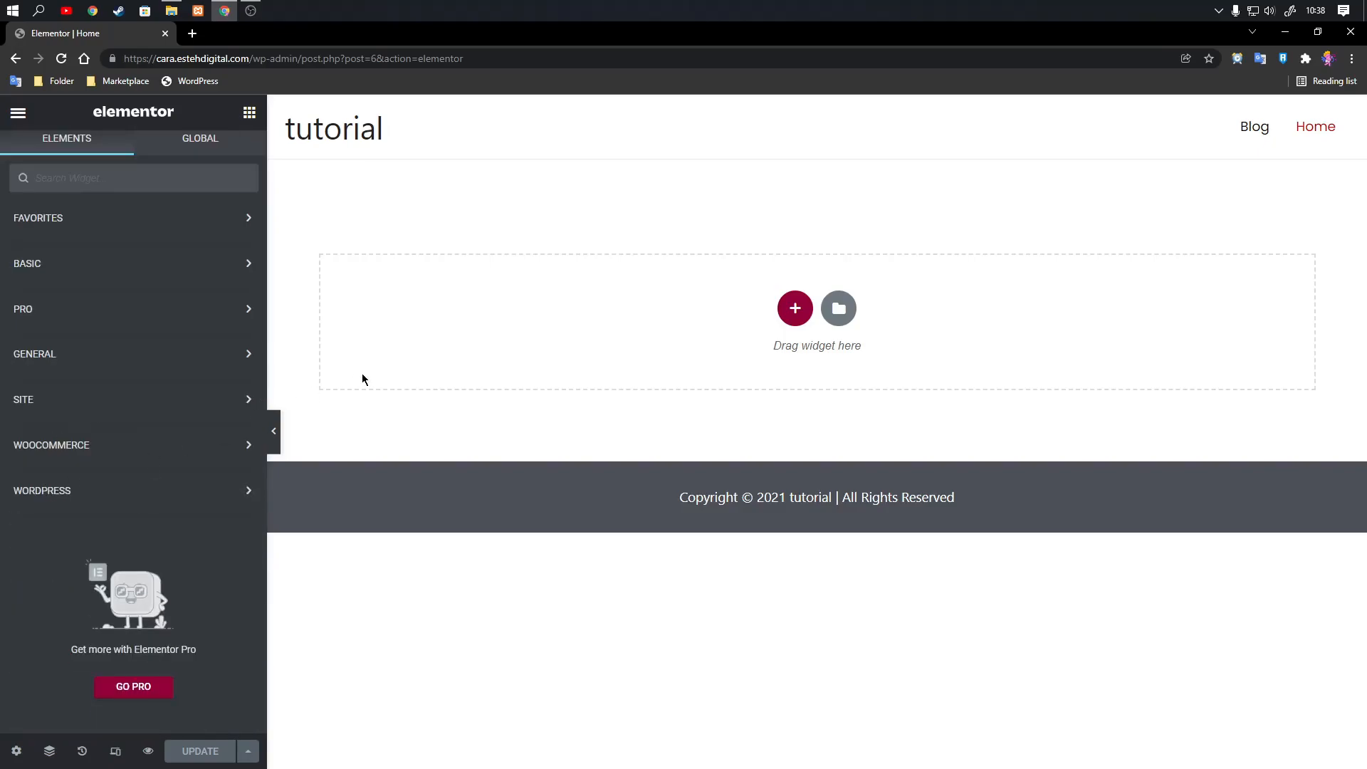
# Add a new section with the six-equal-columns structure to the page.
pyautogui.click(97, 276)
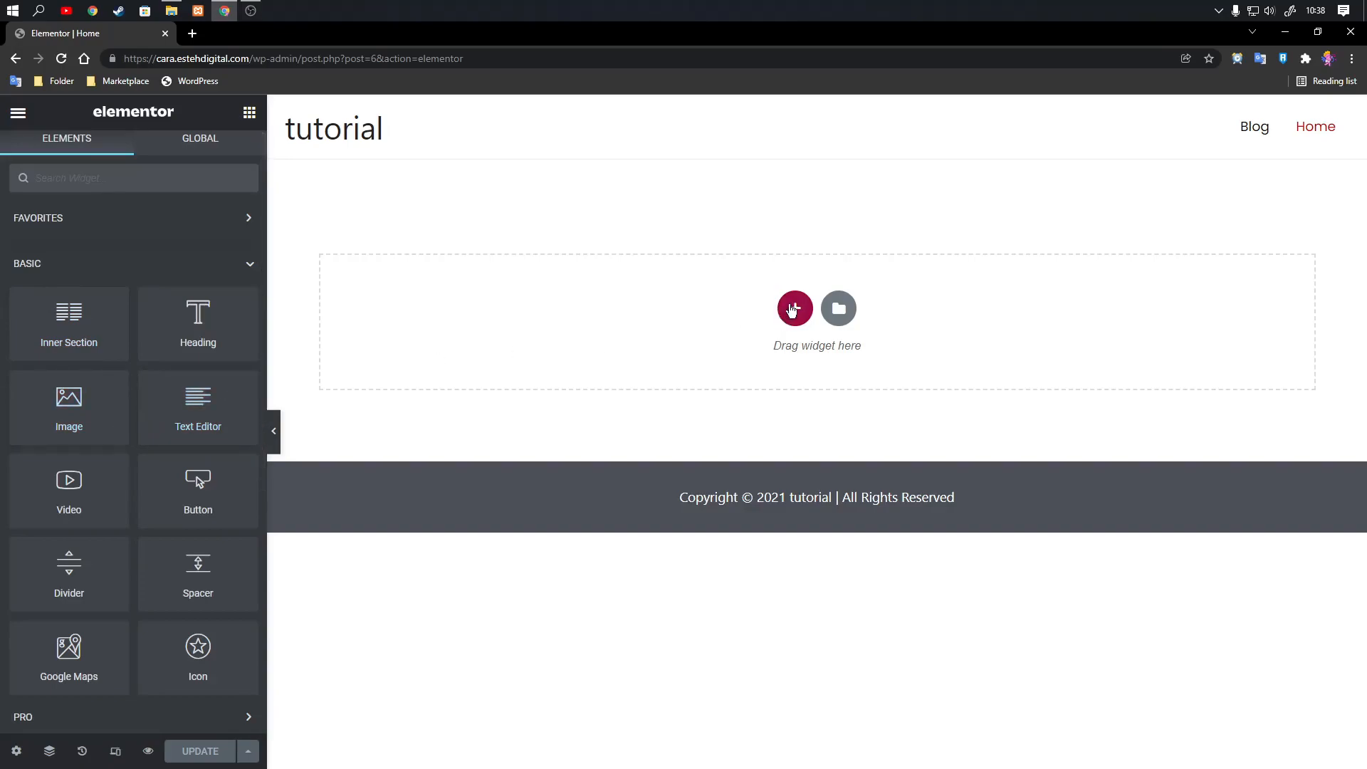
pyautogui.click(795, 309)
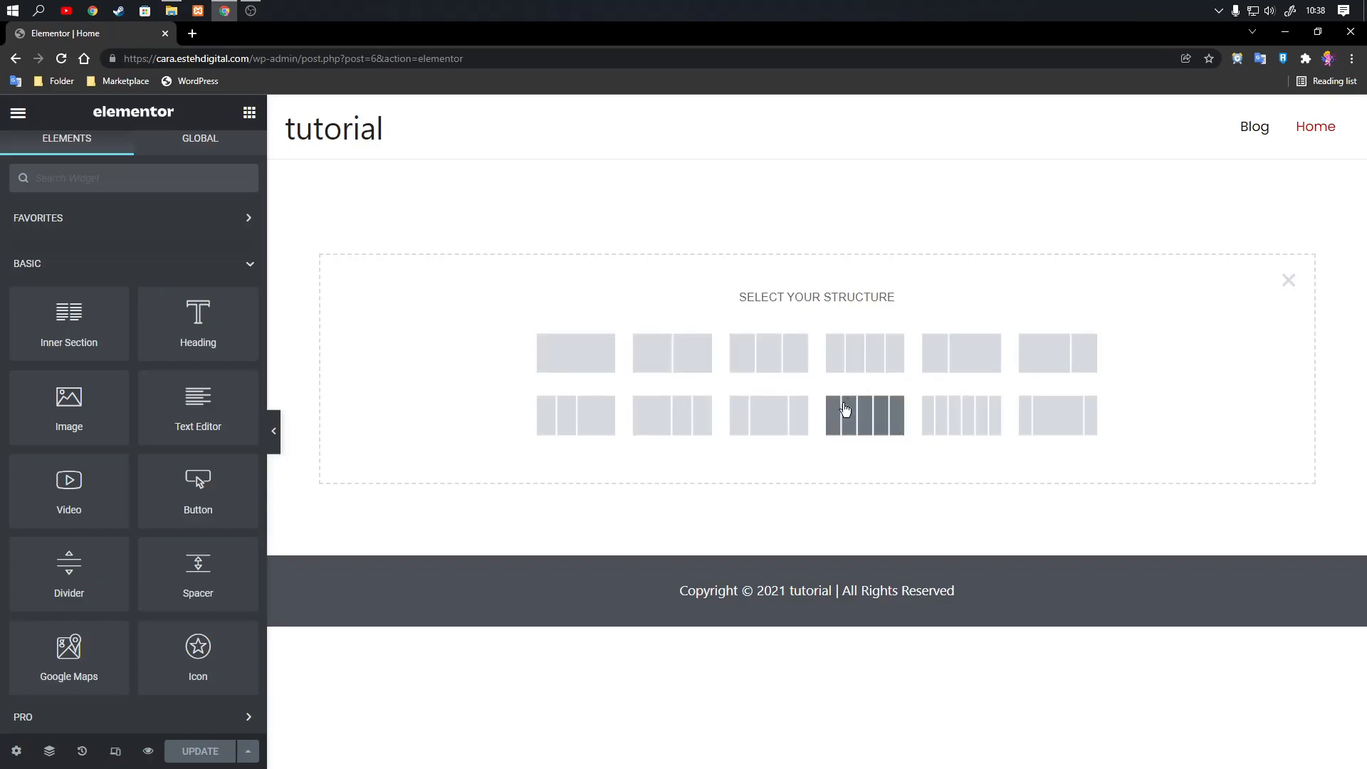
pyautogui.click(946, 423)
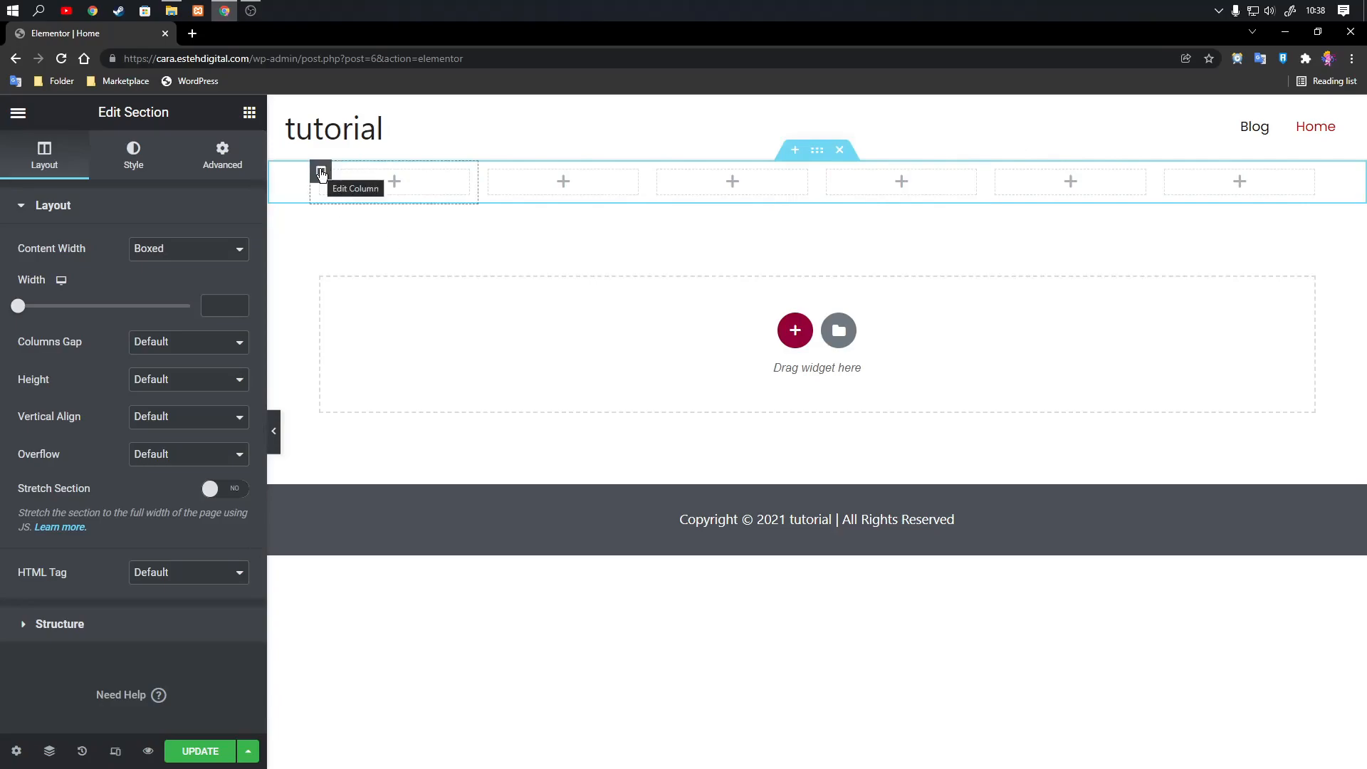
# Delete the section's first column four times so that two of the six columns remain.
pyautogui.click(320, 172)
pyautogui.rightClick(321, 172)
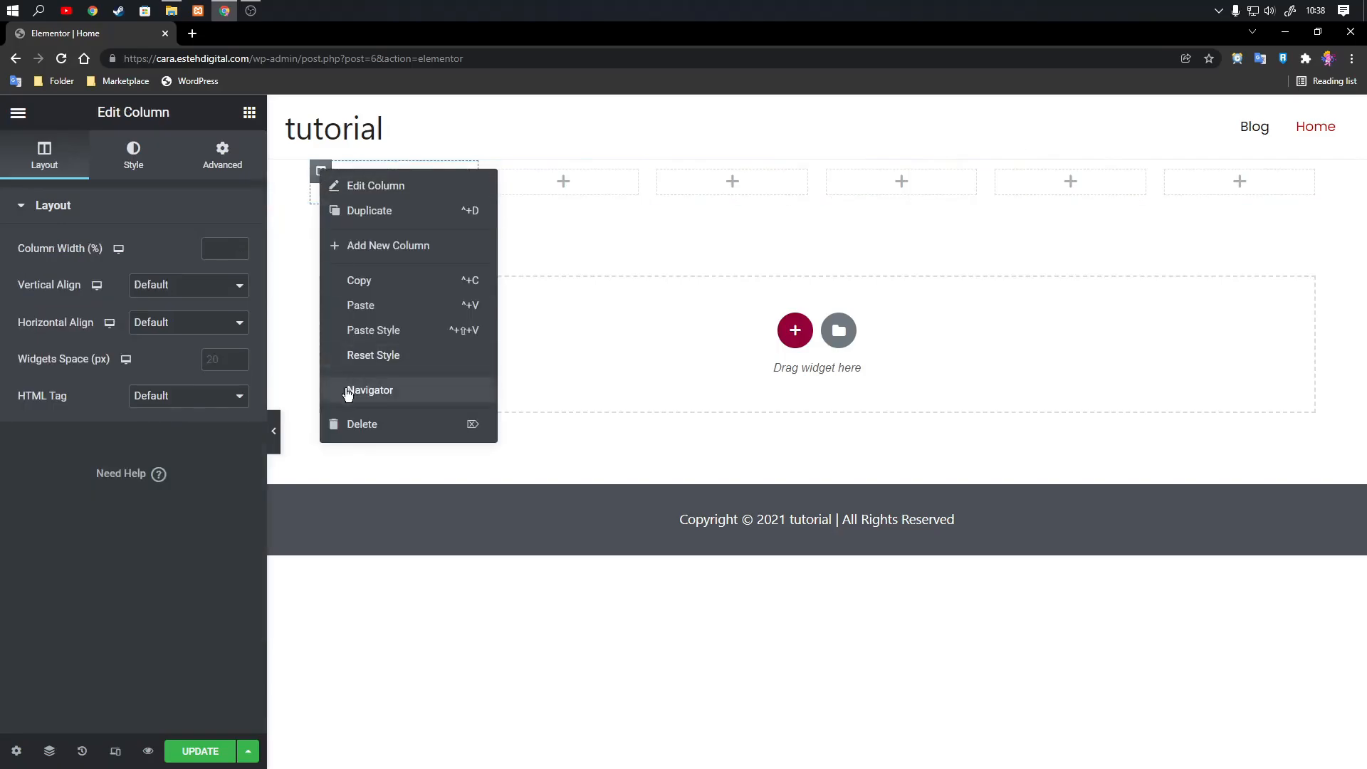
pyautogui.click(358, 423)
pyautogui.rightClick(320, 171)
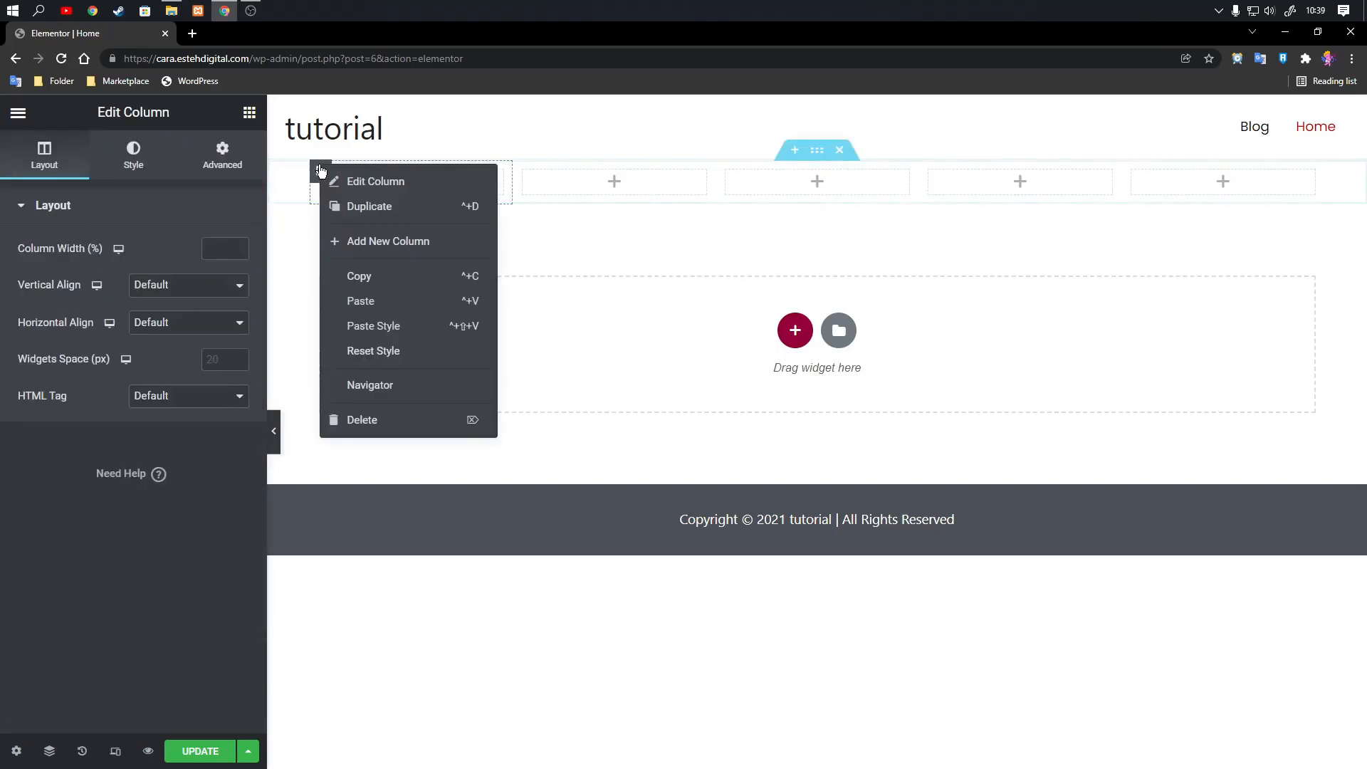
pyautogui.click(350, 422)
pyautogui.click(320, 172)
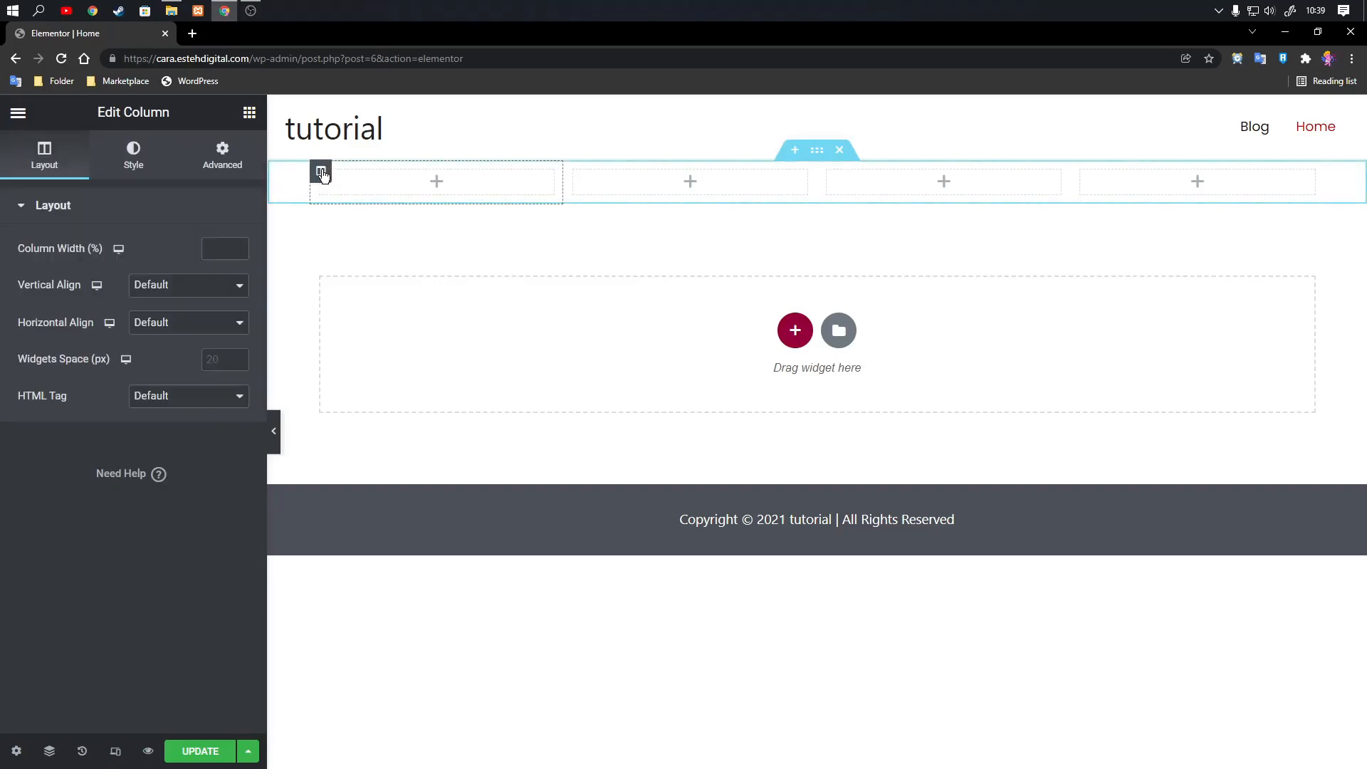
pyautogui.rightClick(321, 172)
pyautogui.click(356, 424)
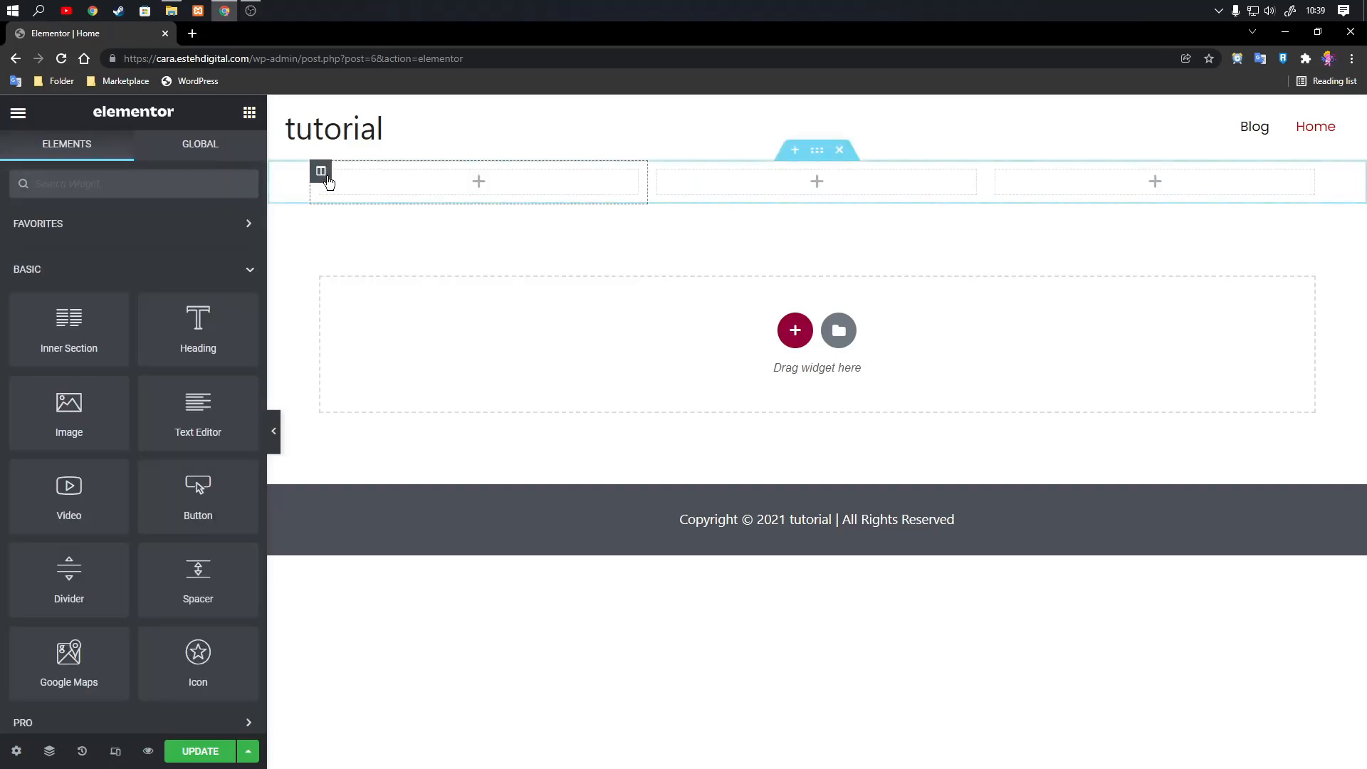
pyautogui.click(320, 171)
pyautogui.rightClick(321, 171)
pyautogui.click(387, 431)
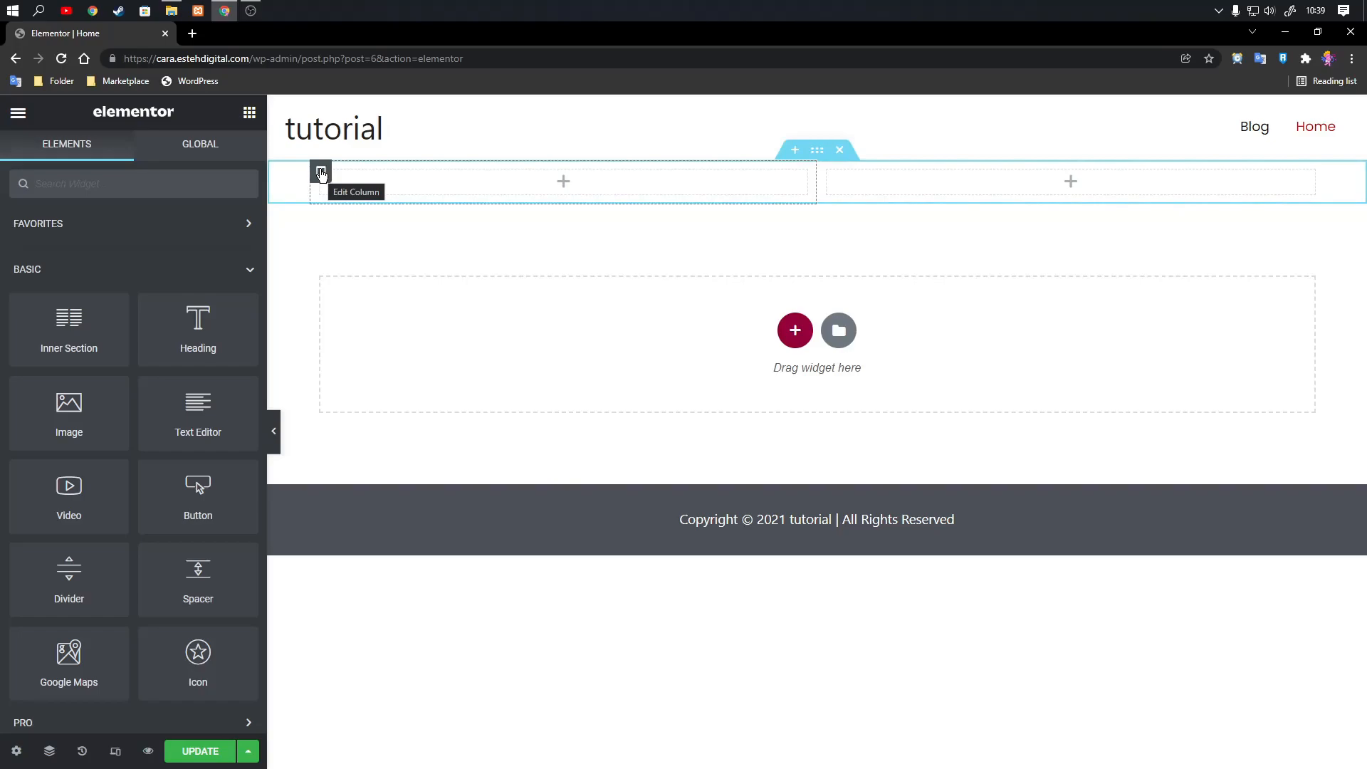
# Duplicate the section's first column and delete the duplicate.
pyautogui.click(321, 173)
pyautogui.rightClick(321, 174)
pyautogui.click(366, 211)
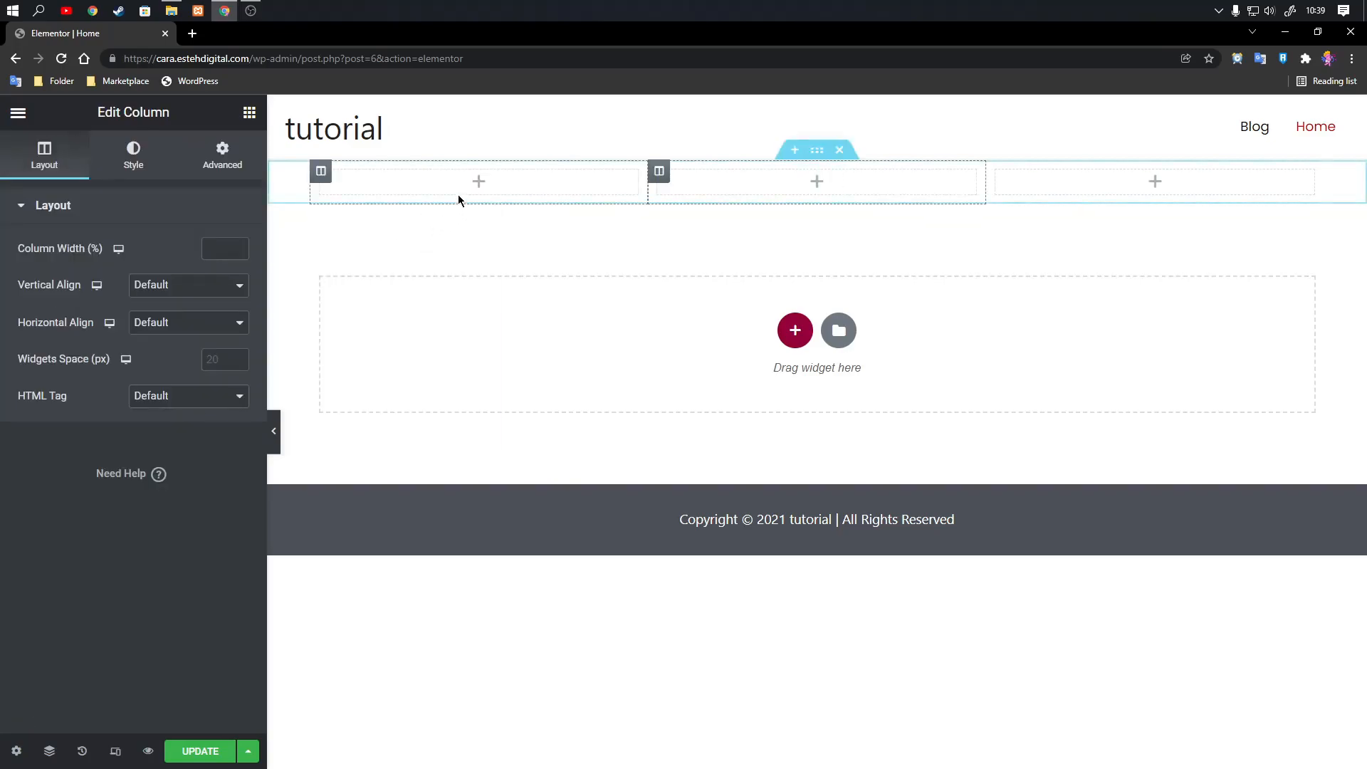
pyautogui.rightClick(660, 175)
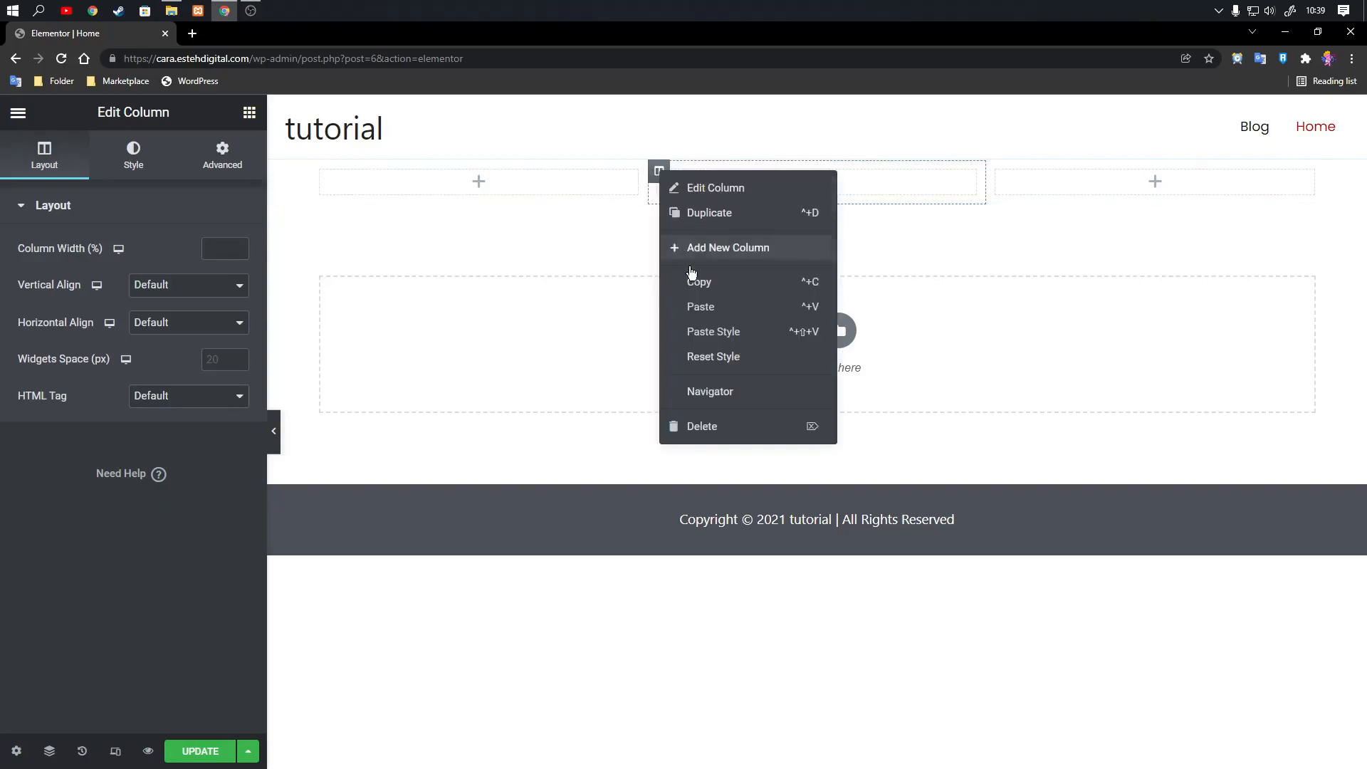
pyautogui.click(712, 428)
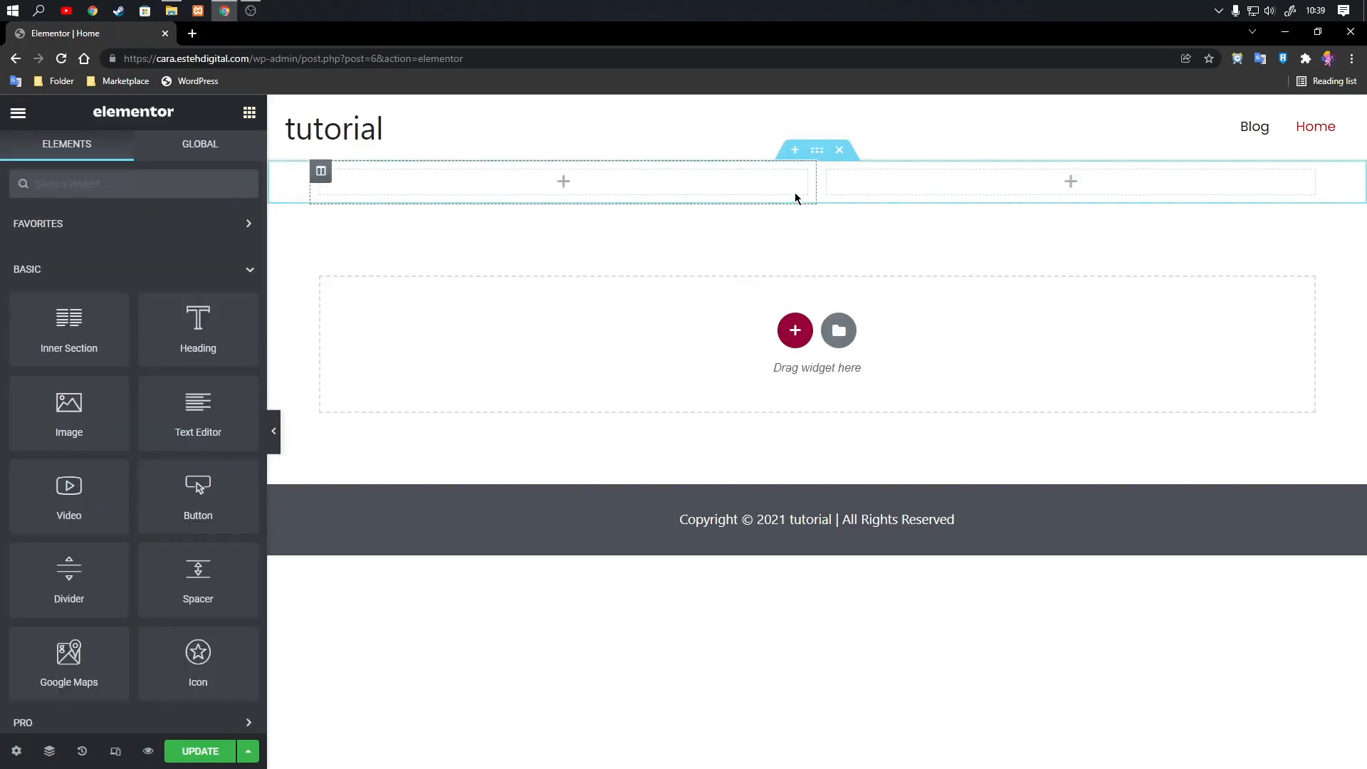
# Delete the first of the two columns, leaving a single-column section.
pyautogui.click(324, 178)
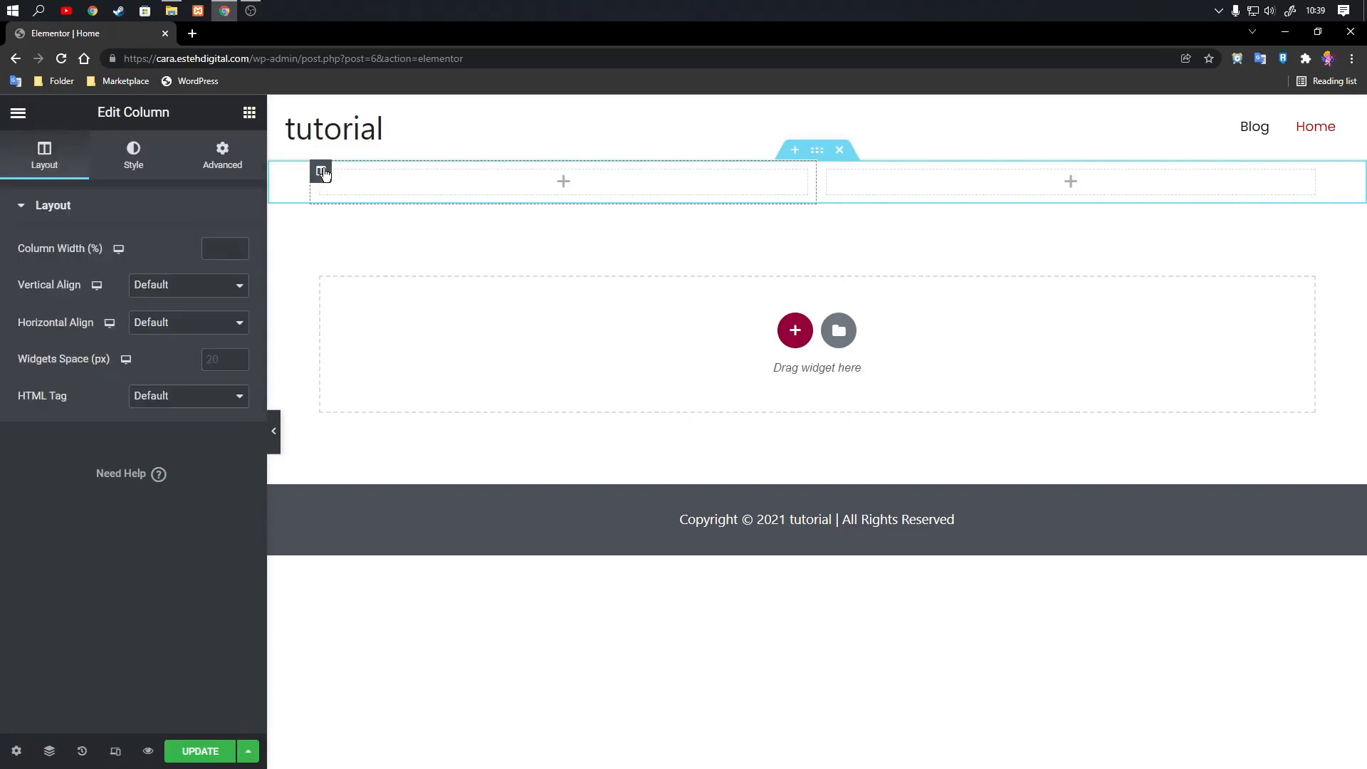
pyautogui.rightClick(324, 178)
pyautogui.click(375, 429)
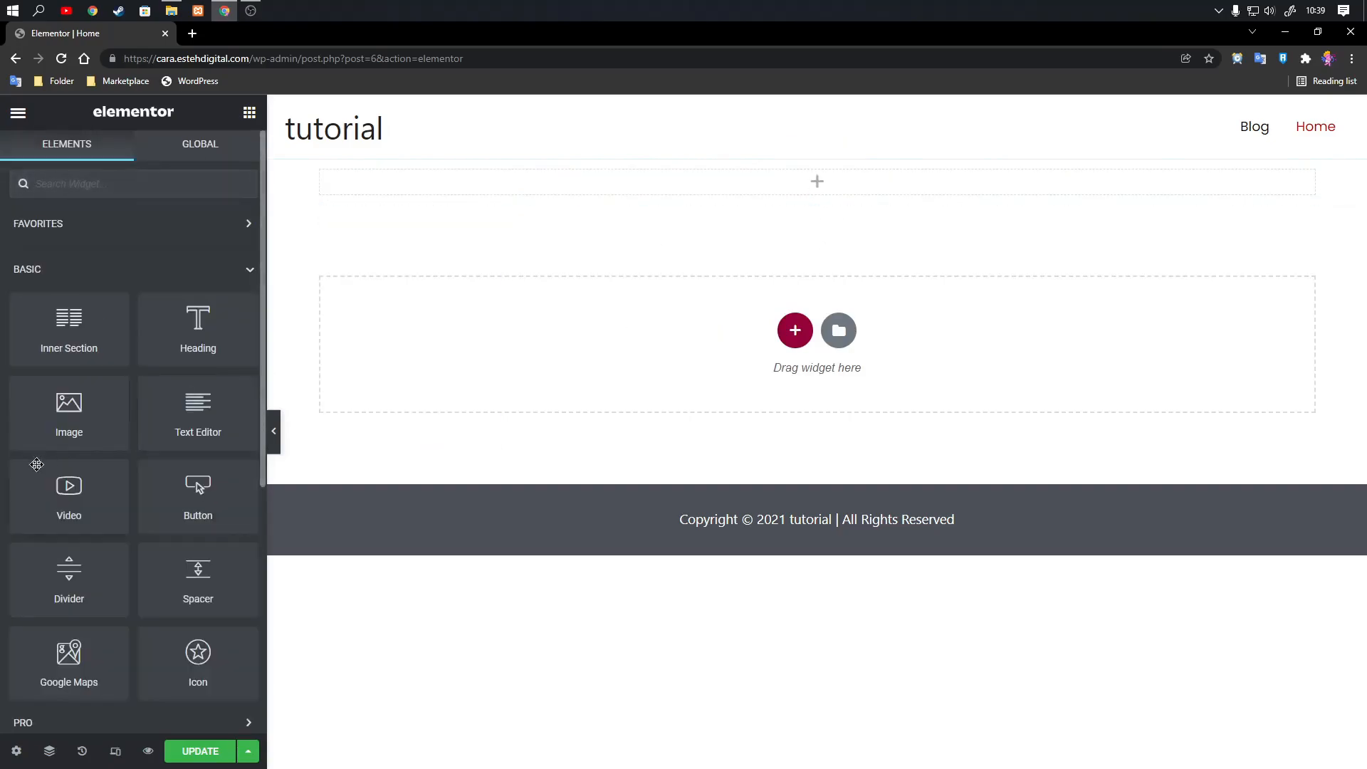
# Place an Image widget in the section's empty column and delete that widget again.
pyautogui.moveTo(34, 429); pyautogui.dragTo(580, 192)
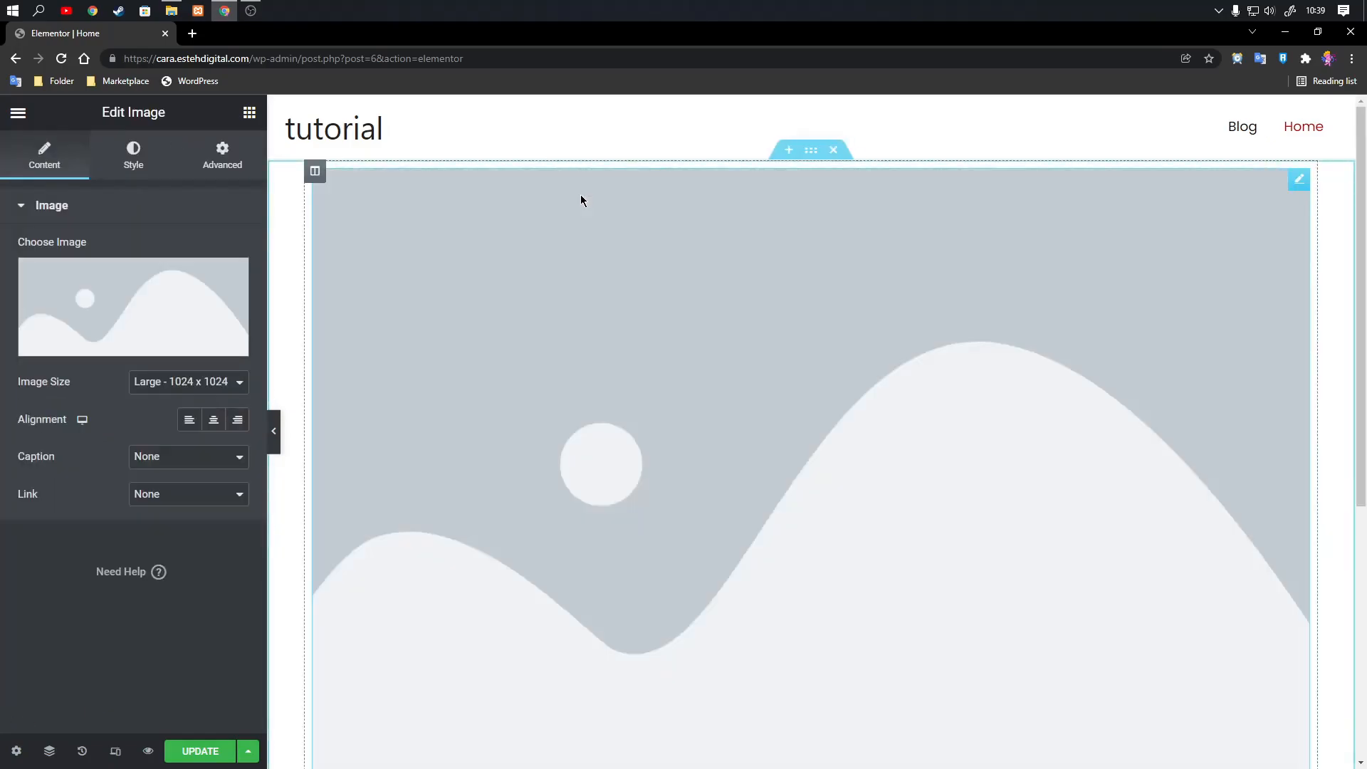
pyautogui.rightClick(1303, 184)
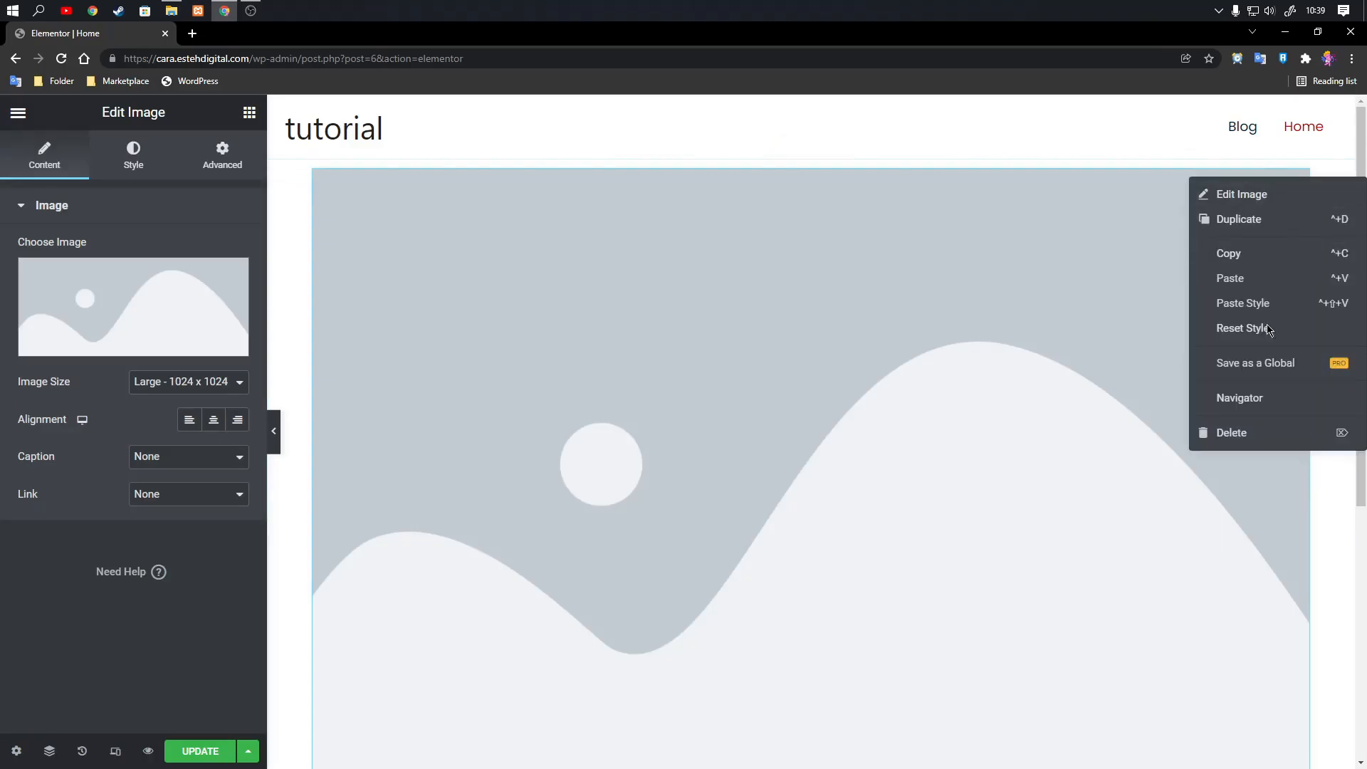
pyautogui.click(1237, 435)
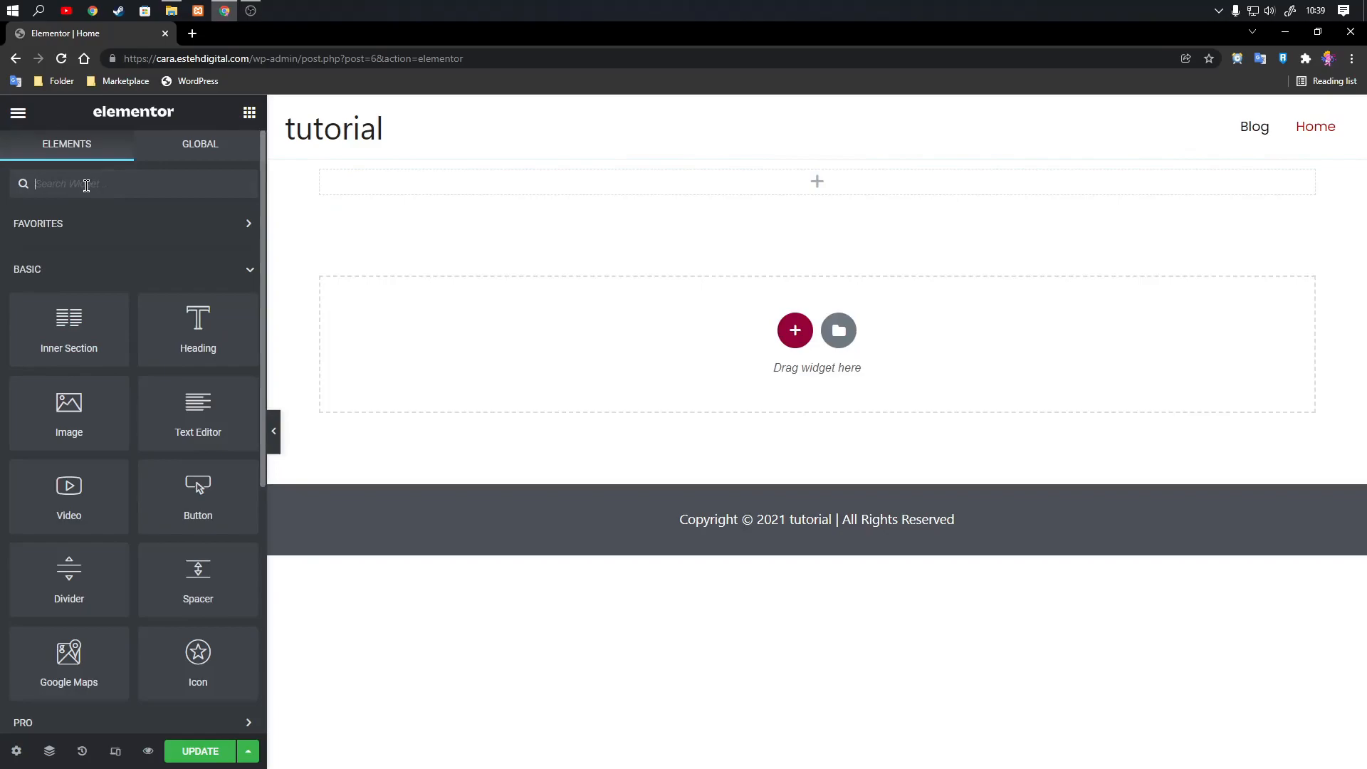
# Search the widgets for "car", place an Image Carousel in the empty column and set its image size to Full.
pyautogui.write('car')
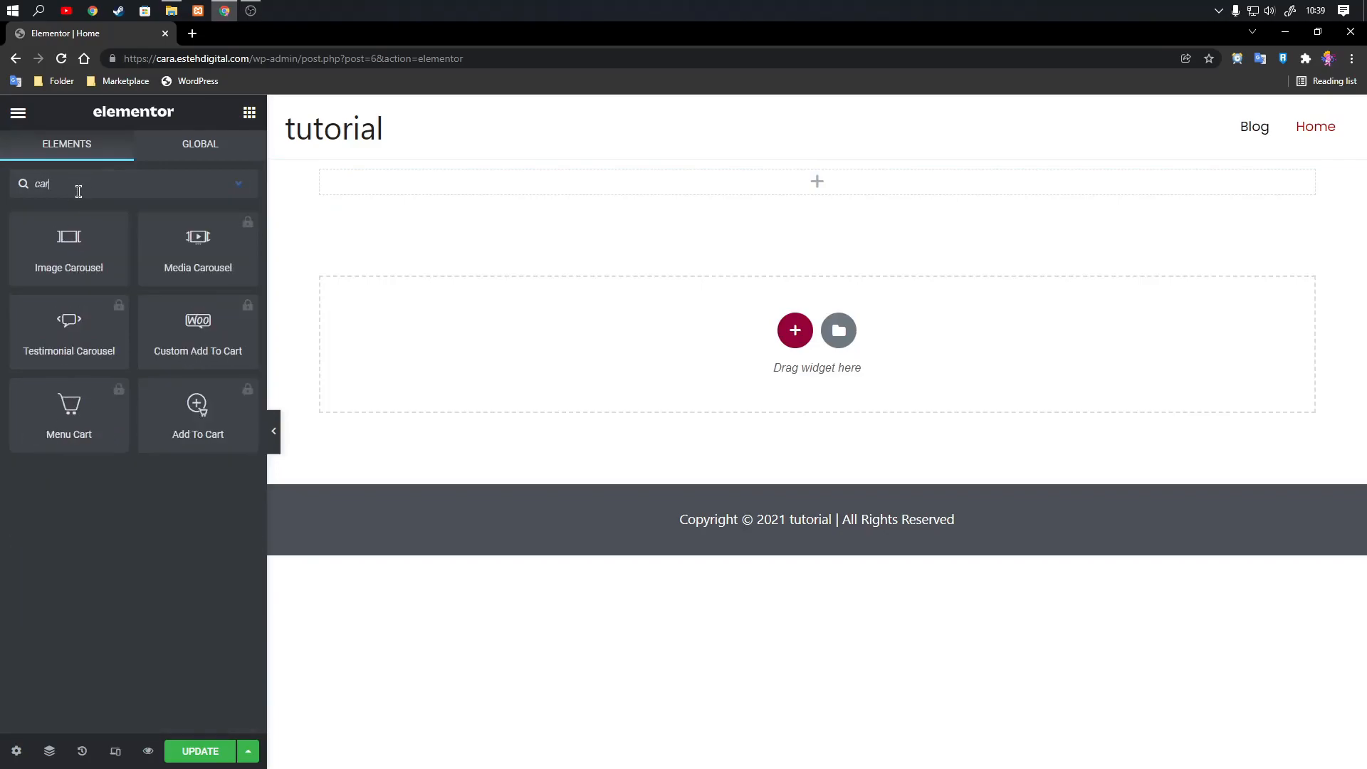
pyautogui.moveTo(69, 243); pyautogui.dragTo(549, 207)
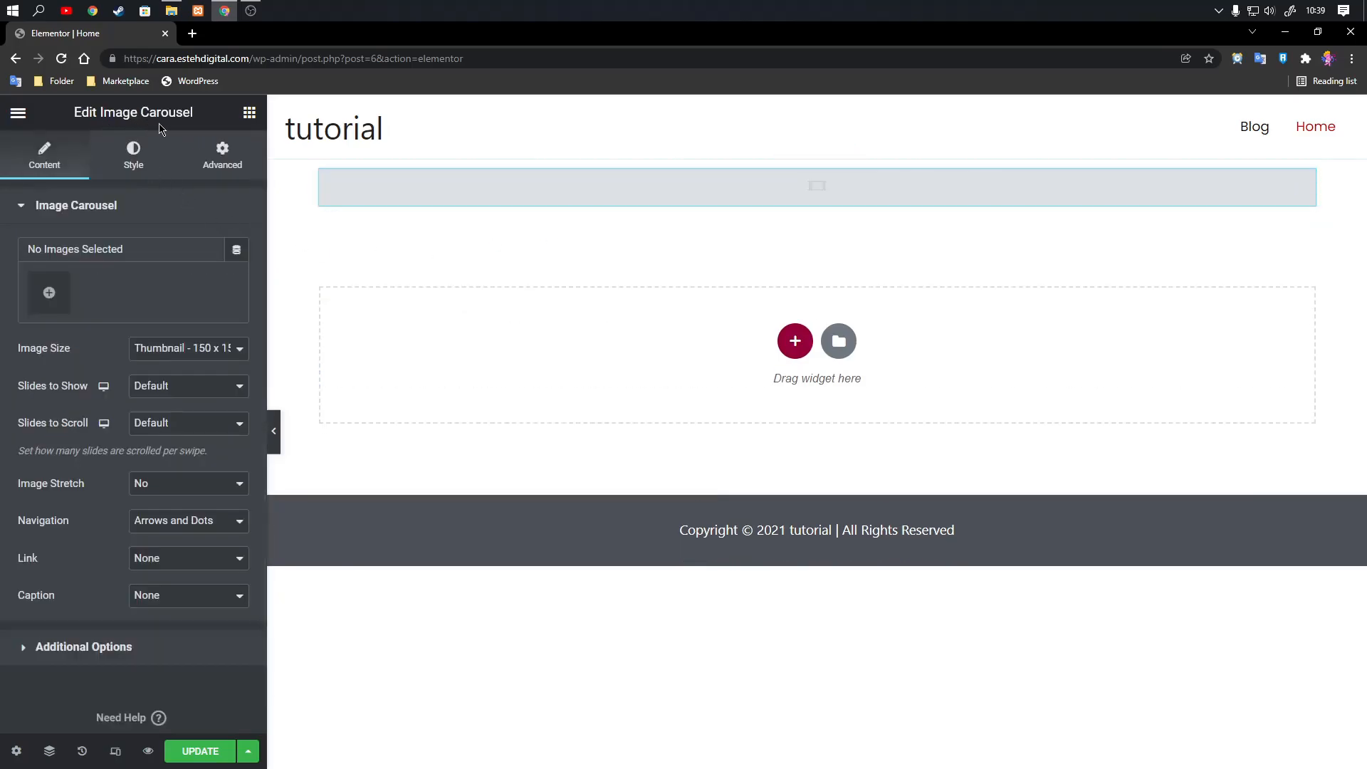
pyautogui.click(152, 356)
pyautogui.click(175, 449)
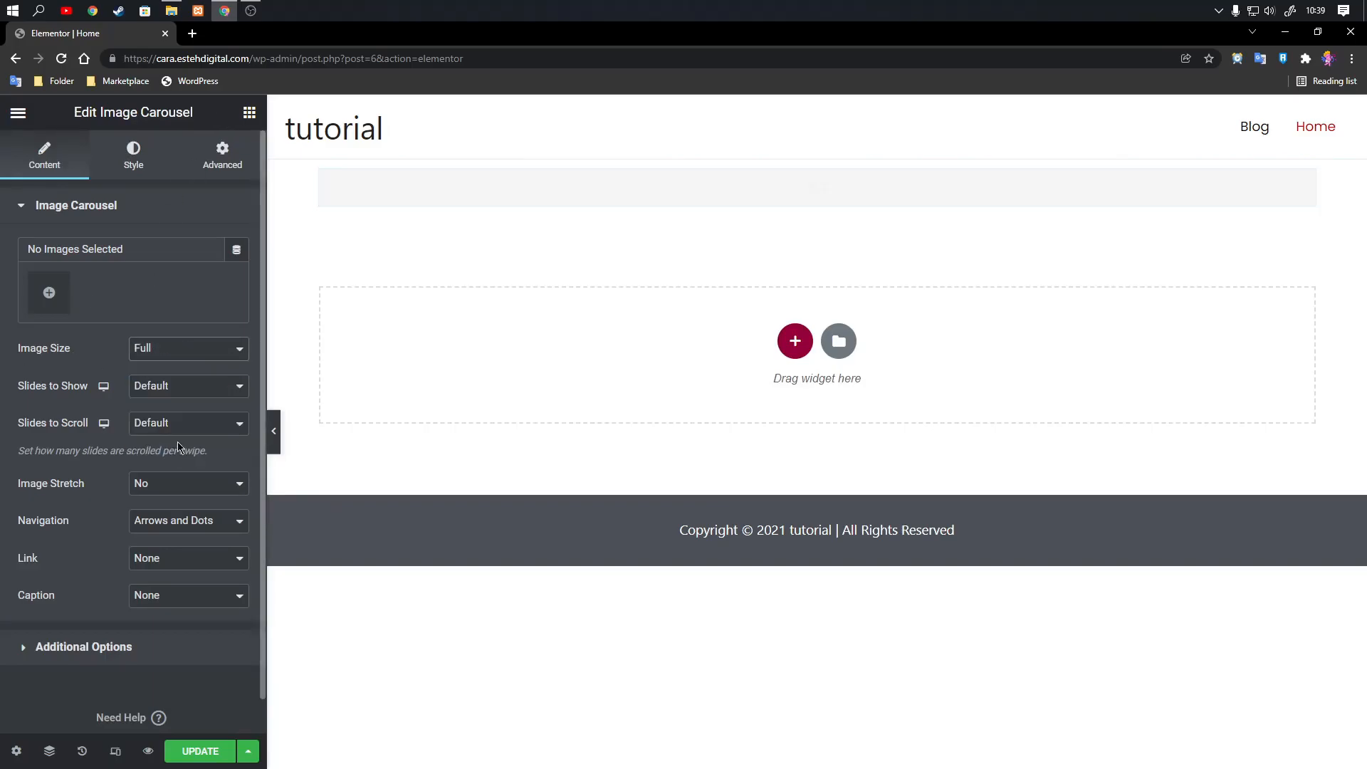
# Upload the hero-banner-1.1 image from the file manager into the carousel's new gallery.
pyautogui.click(51, 291)
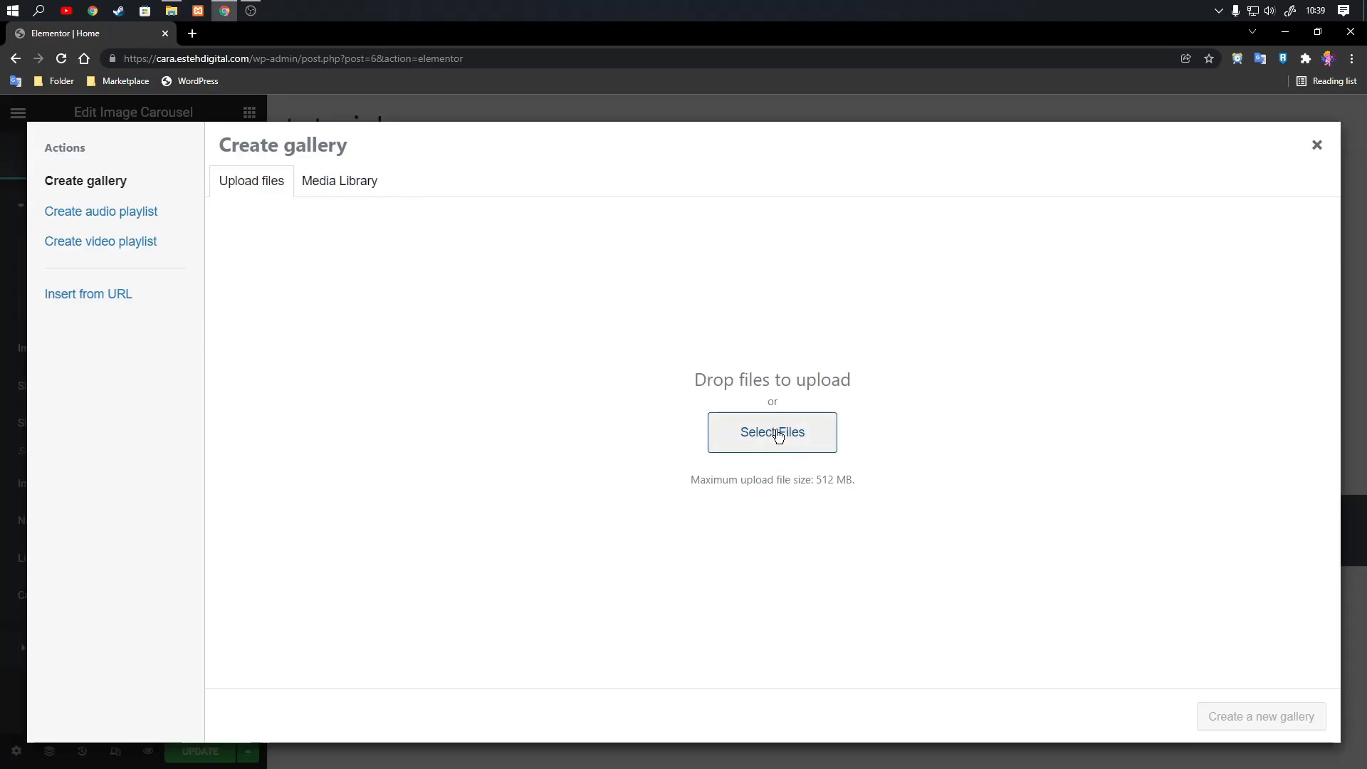
pyautogui.hotkey('alt', 'Tab')
pyautogui.moveTo(1366, 413); pyautogui.dragTo(780, 407)
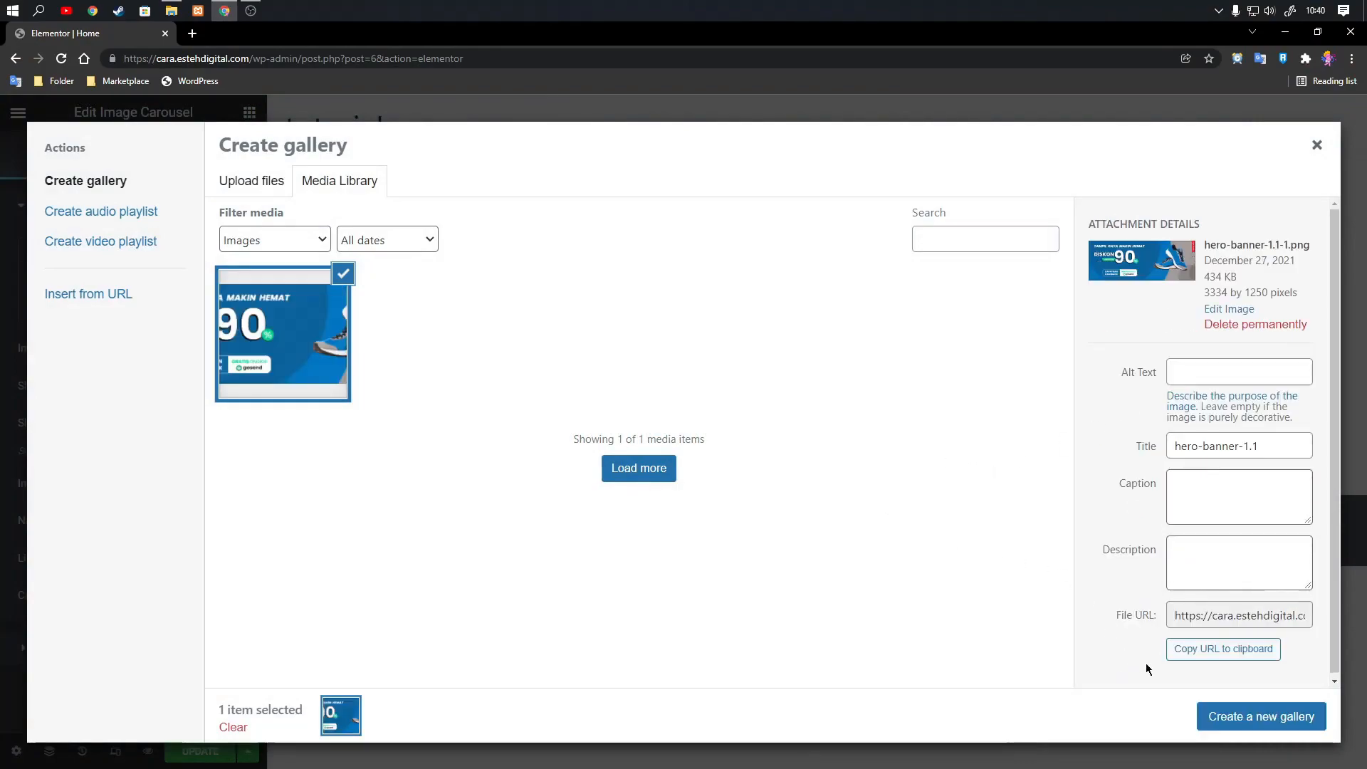
pyautogui.click(1202, 707)
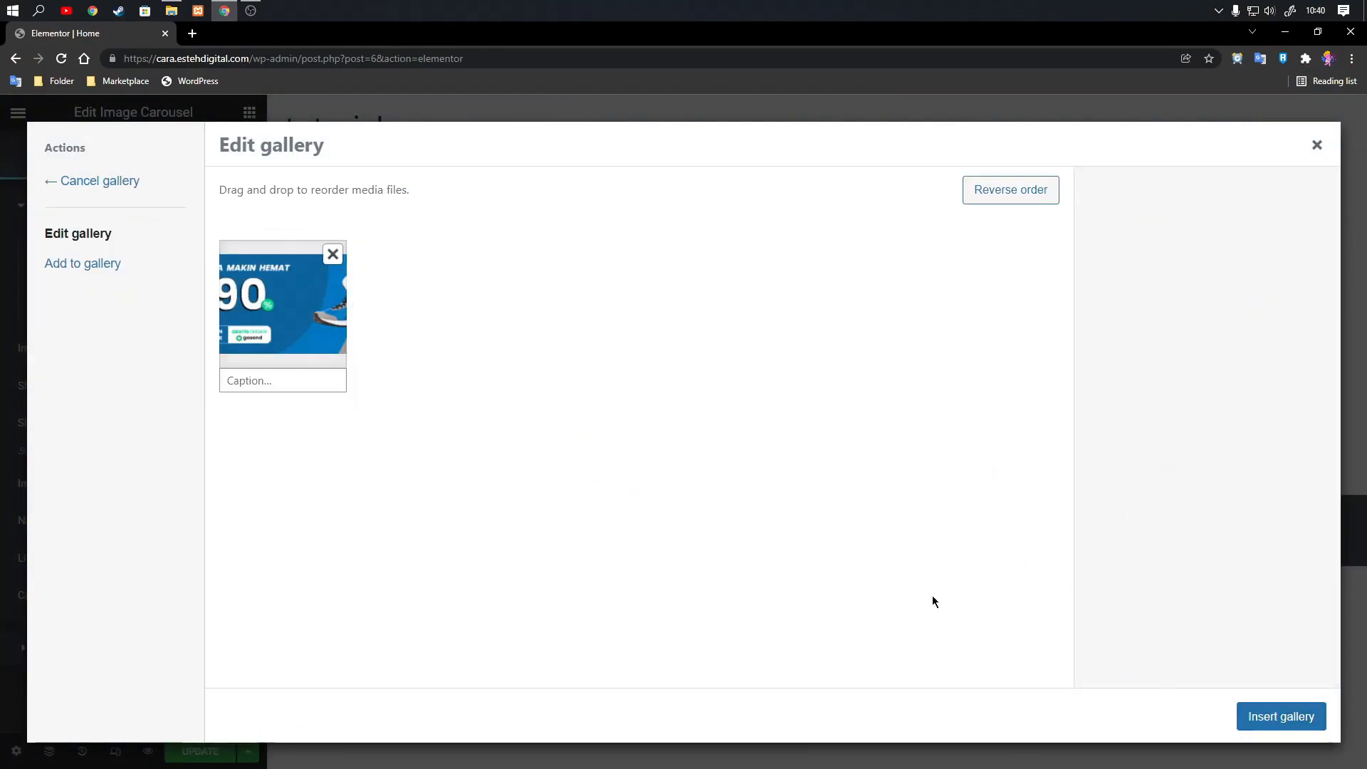
pyautogui.click(79, 267)
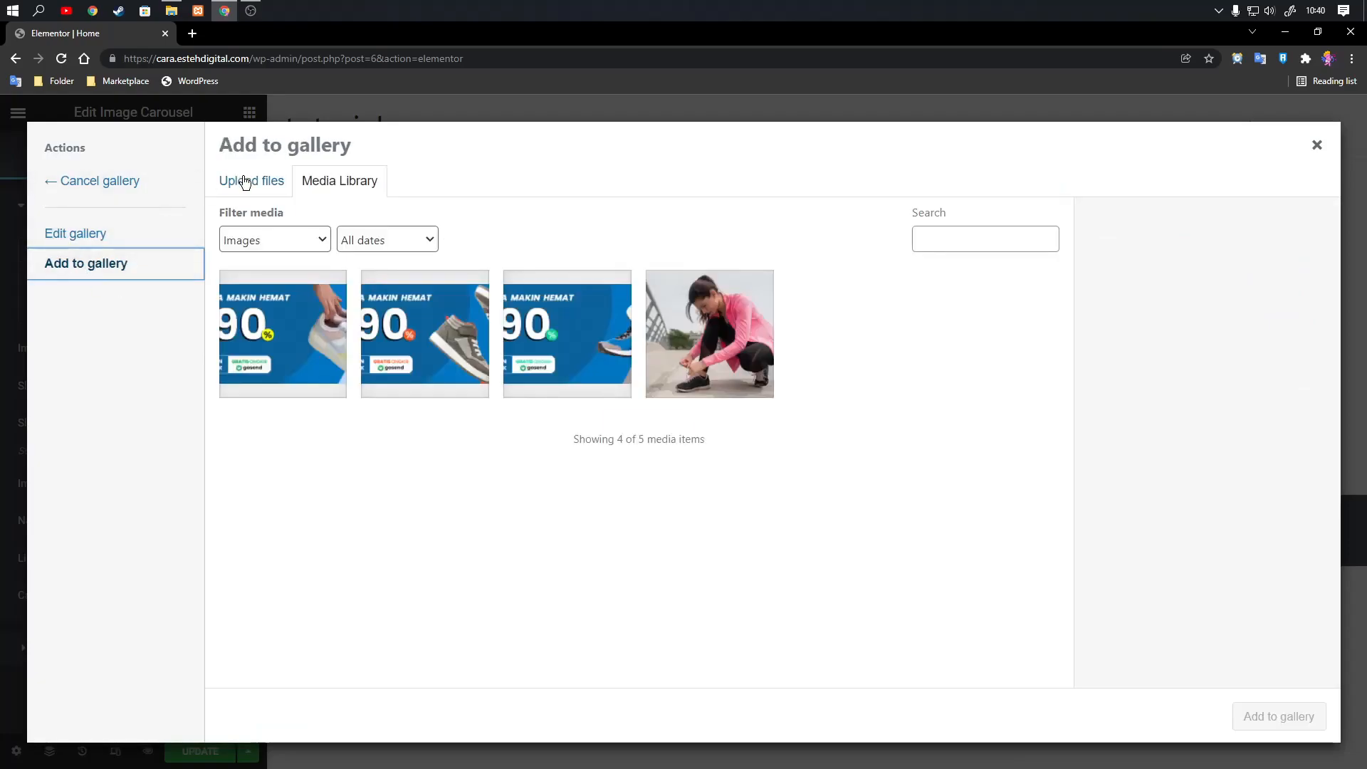
pyautogui.click(114, 237)
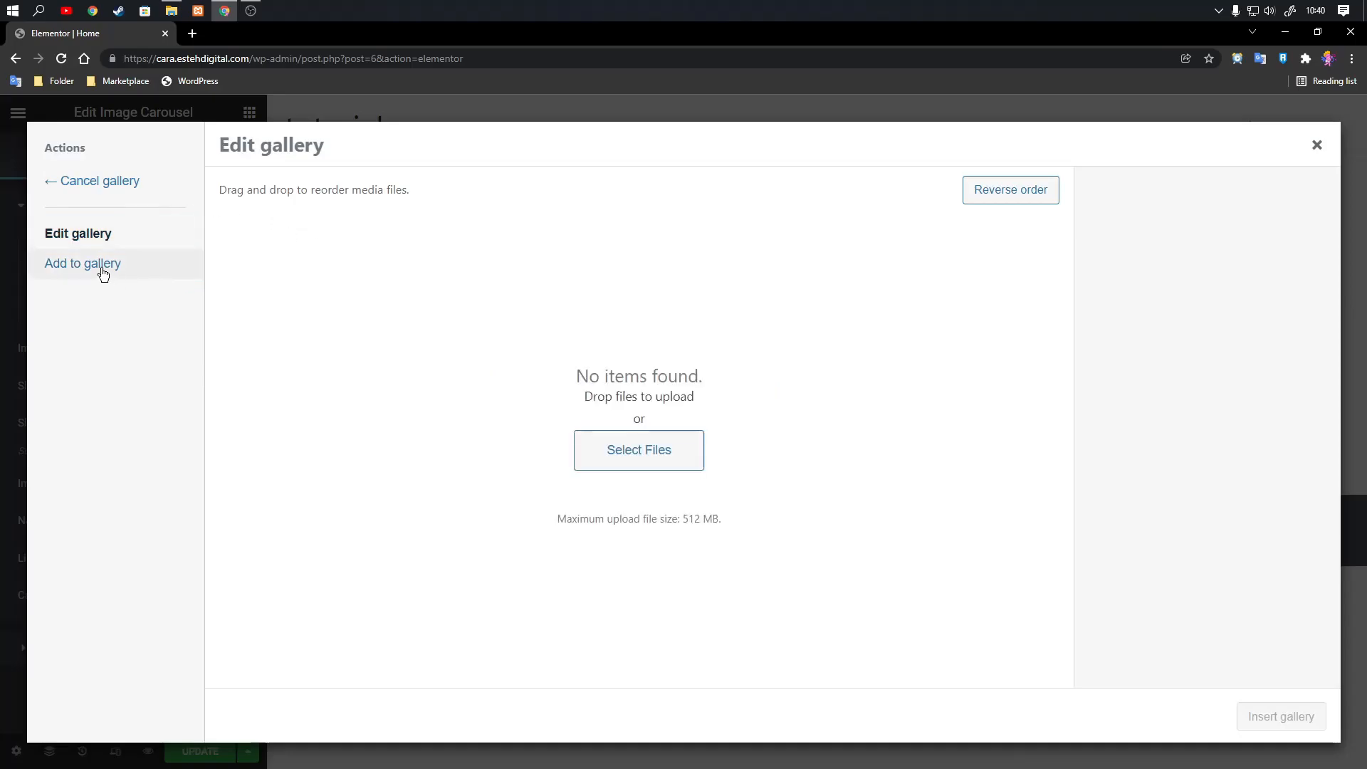
pyautogui.click(99, 183)
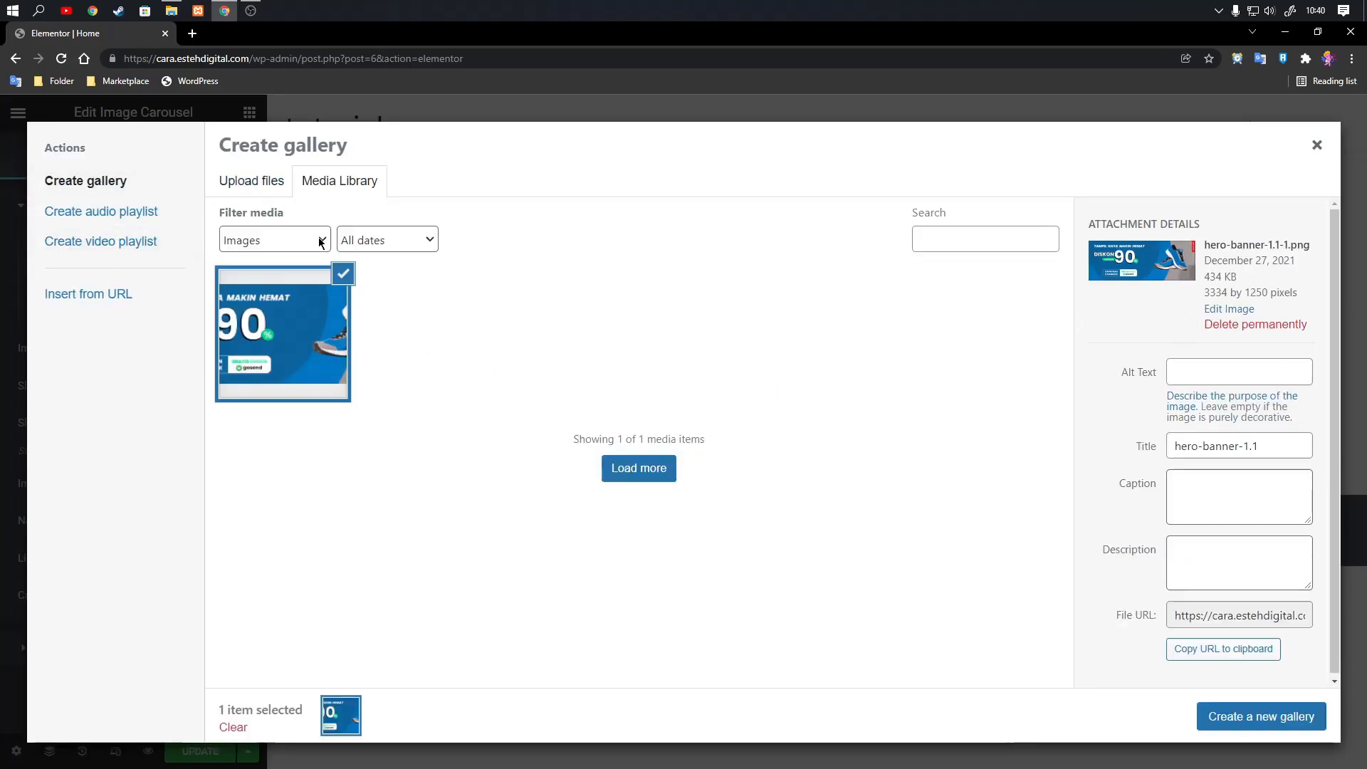
# Permanently delete the duplicate hero-banner-1.1 upload and insert a gallery of the three existing hero banners from the media library into the carousel.
pyautogui.click(1250, 326)
pyautogui.click(747, 165)
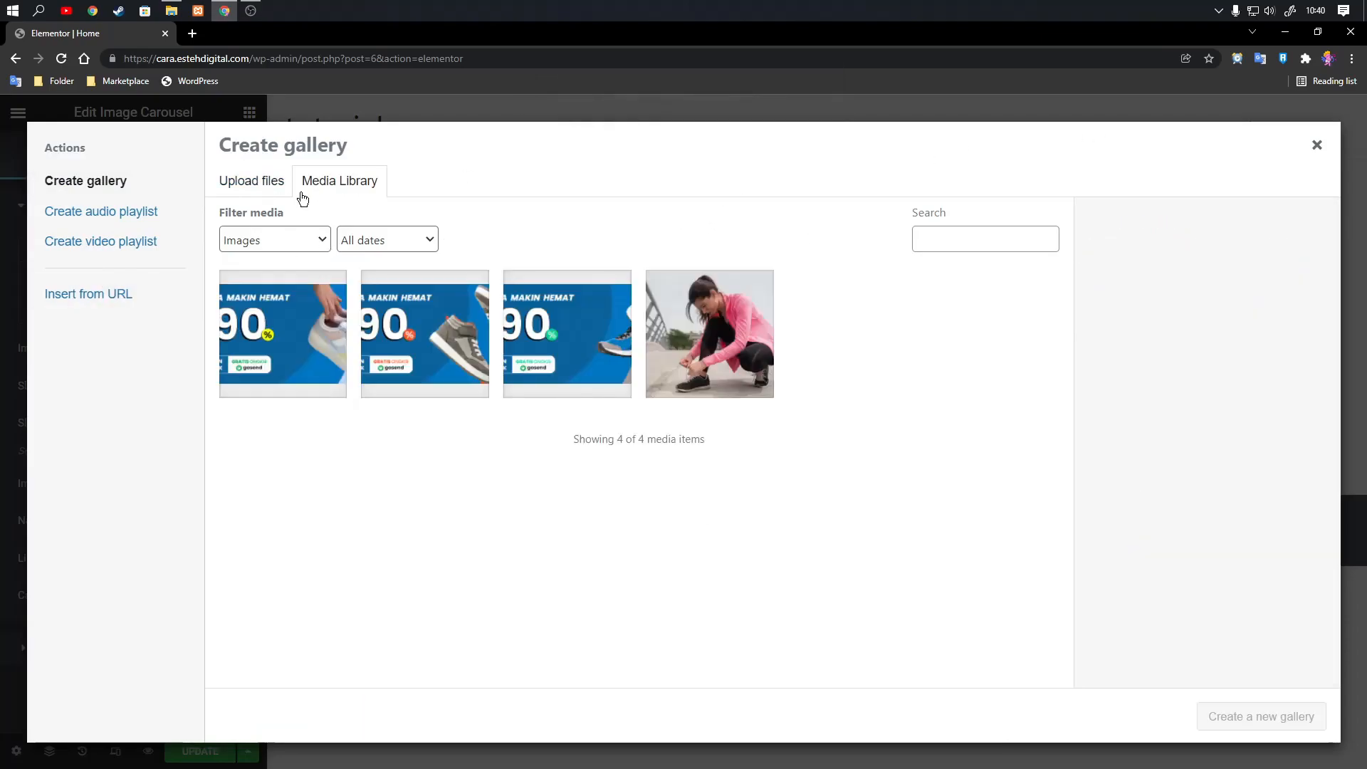
pyautogui.click(578, 354)
pyautogui.click(425, 349)
pyautogui.click(278, 347)
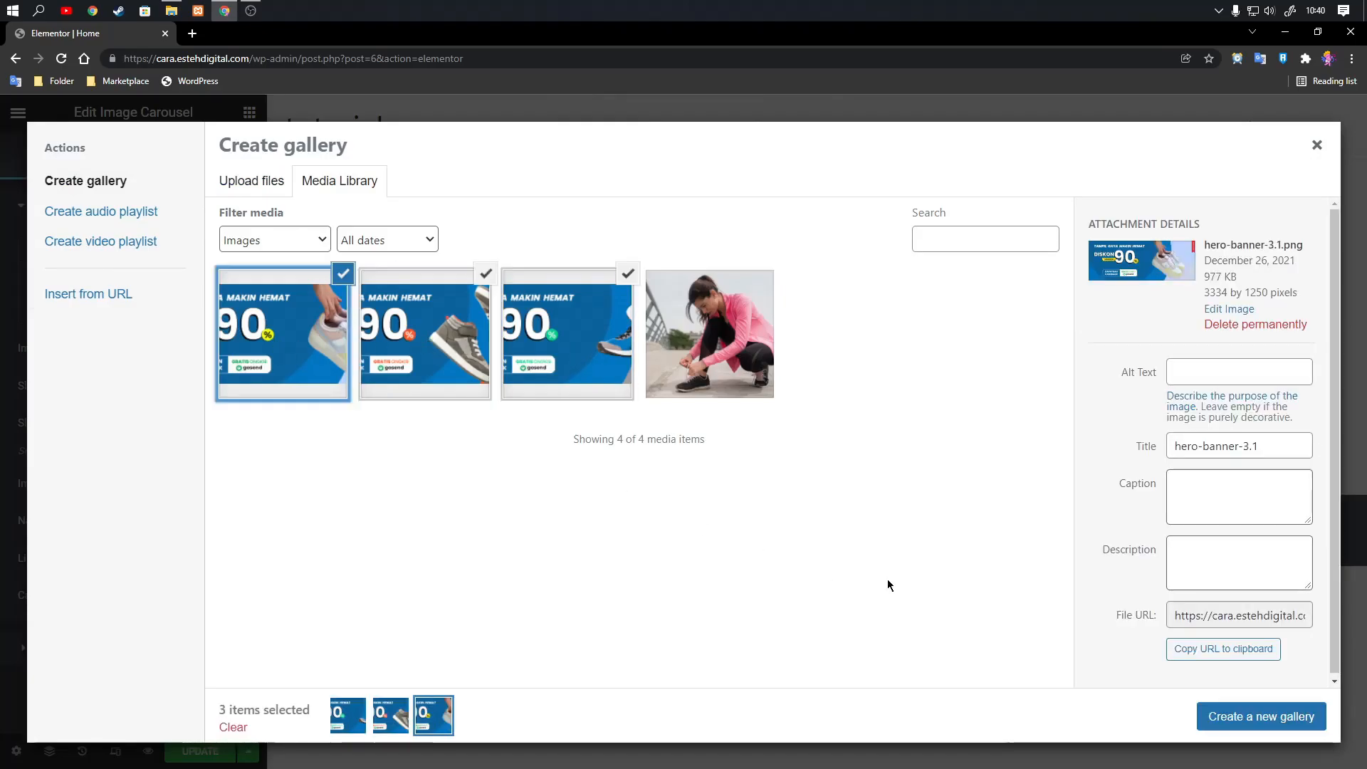
pyautogui.click(1259, 717)
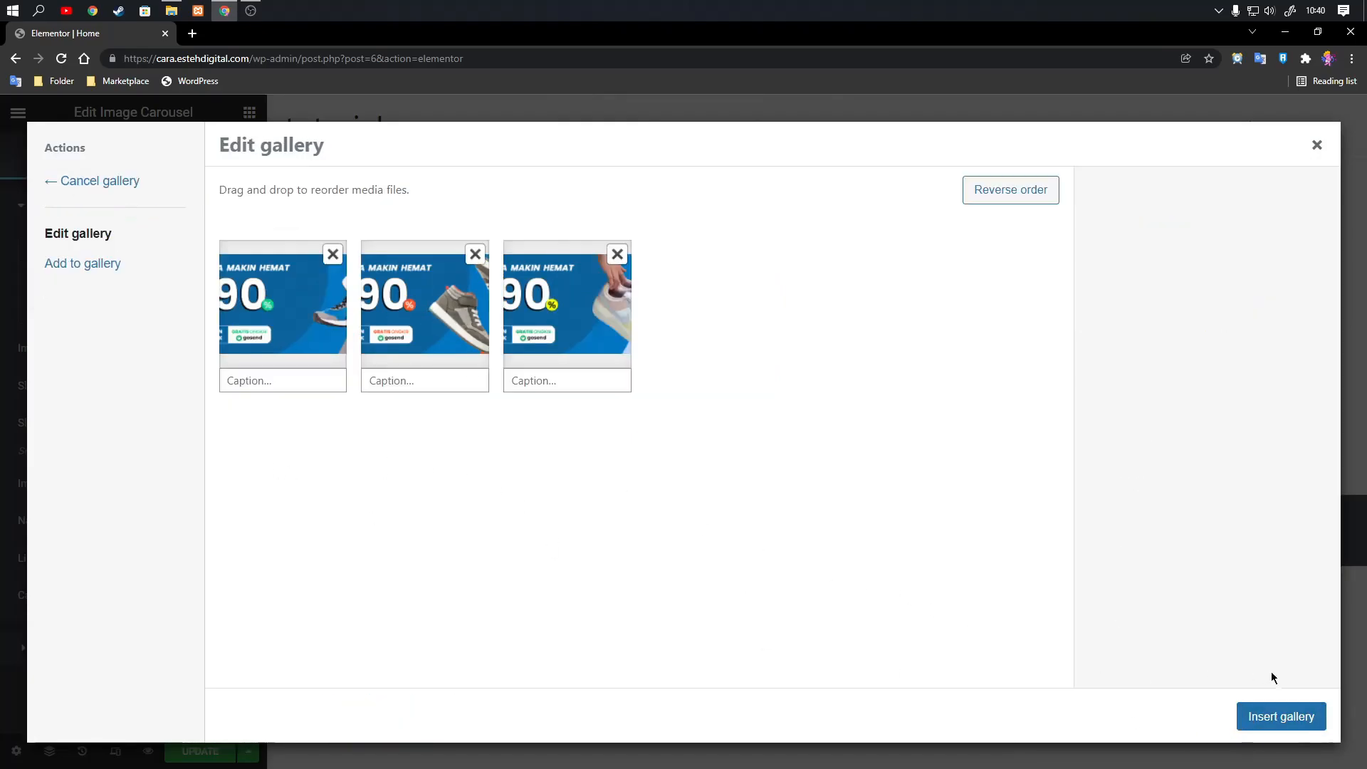
pyautogui.click(1268, 721)
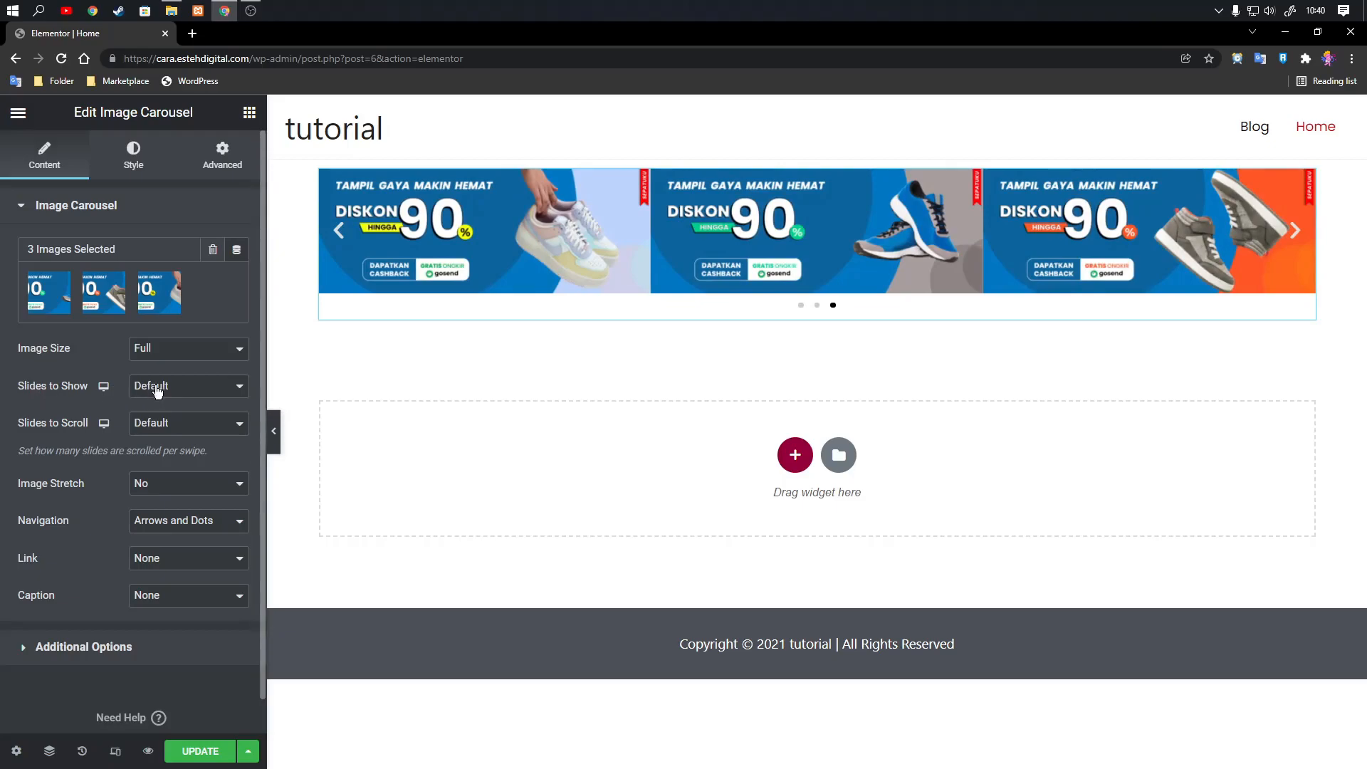
# Set the carousel to show 1 slide at a time and limit its navigation to Dots.
pyautogui.click(158, 387)
pyautogui.click(160, 407)
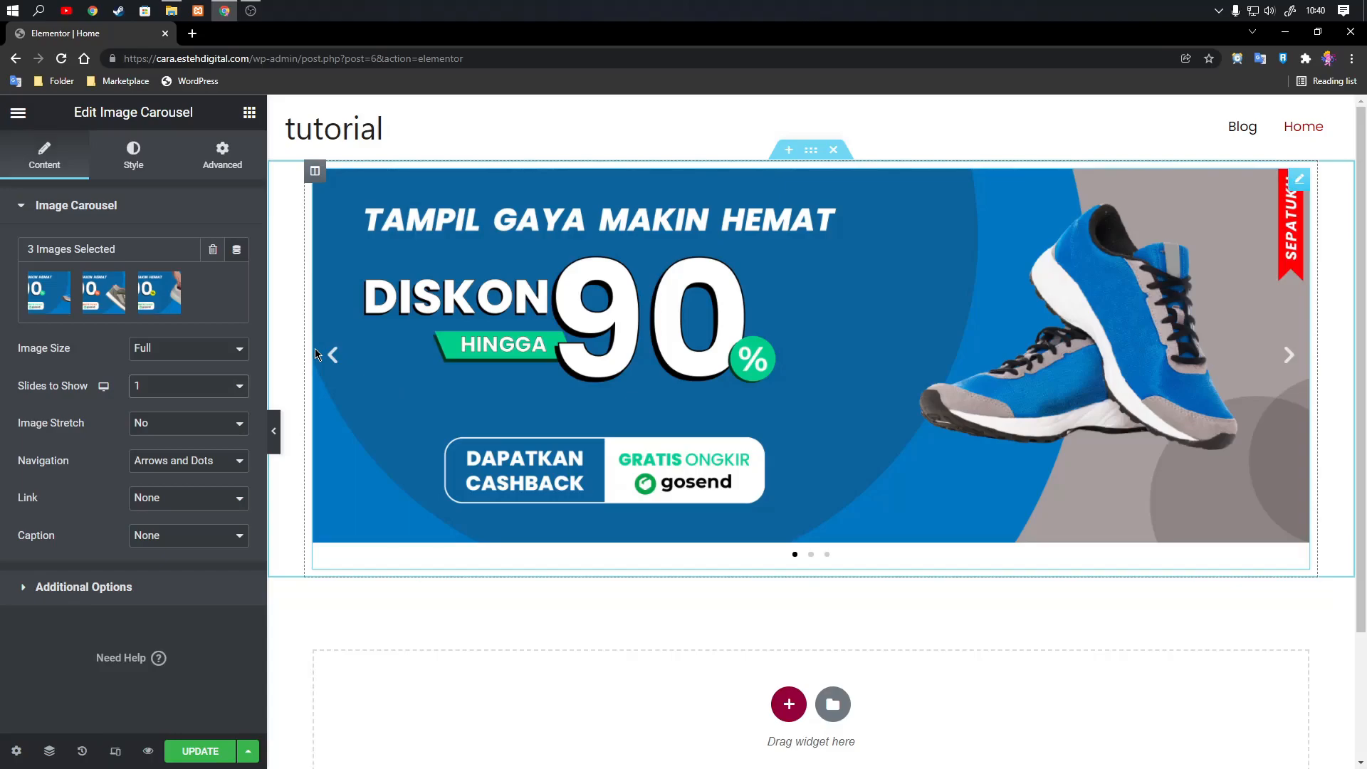
pyautogui.click(161, 465)
pyautogui.click(160, 507)
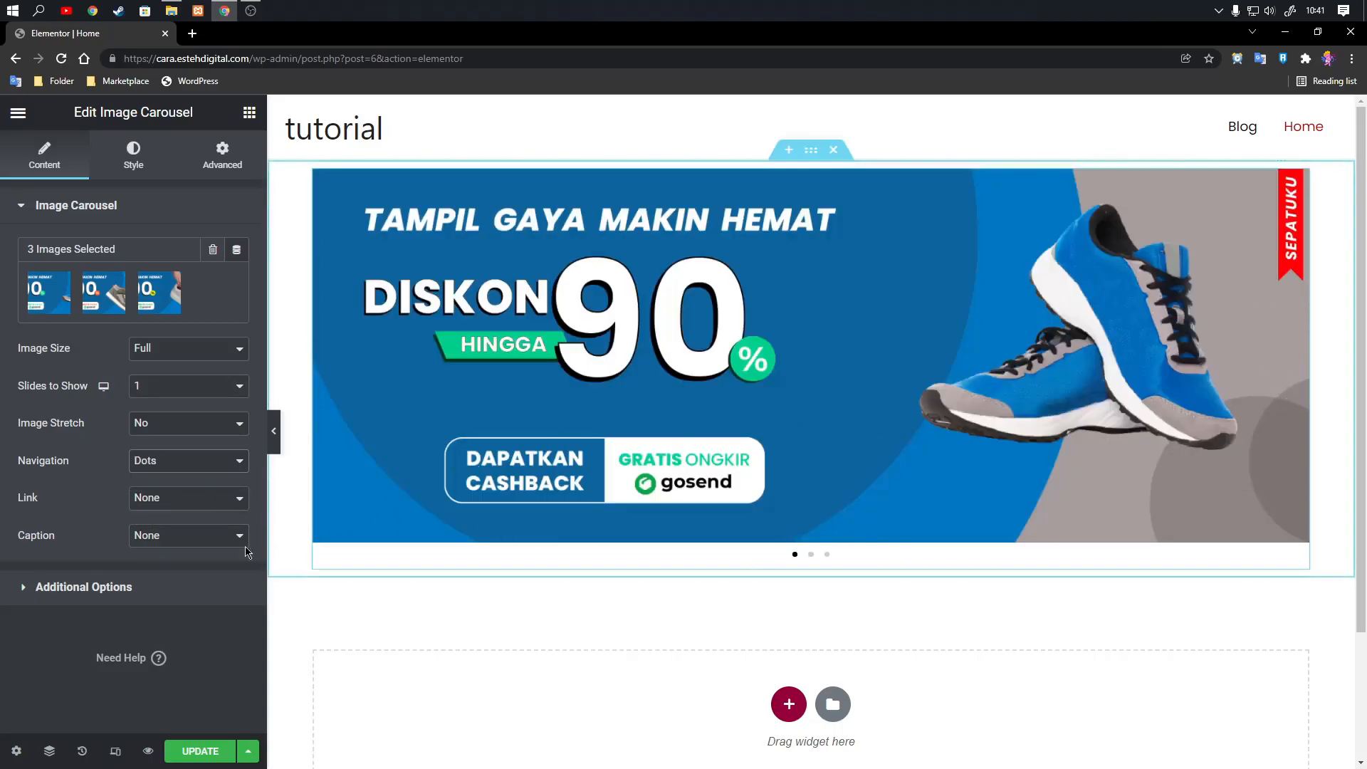
# Turn off Pause on Hover and Pause on Interaction for the carousel and set its autoplay speed to 3000.
pyautogui.click(161, 589)
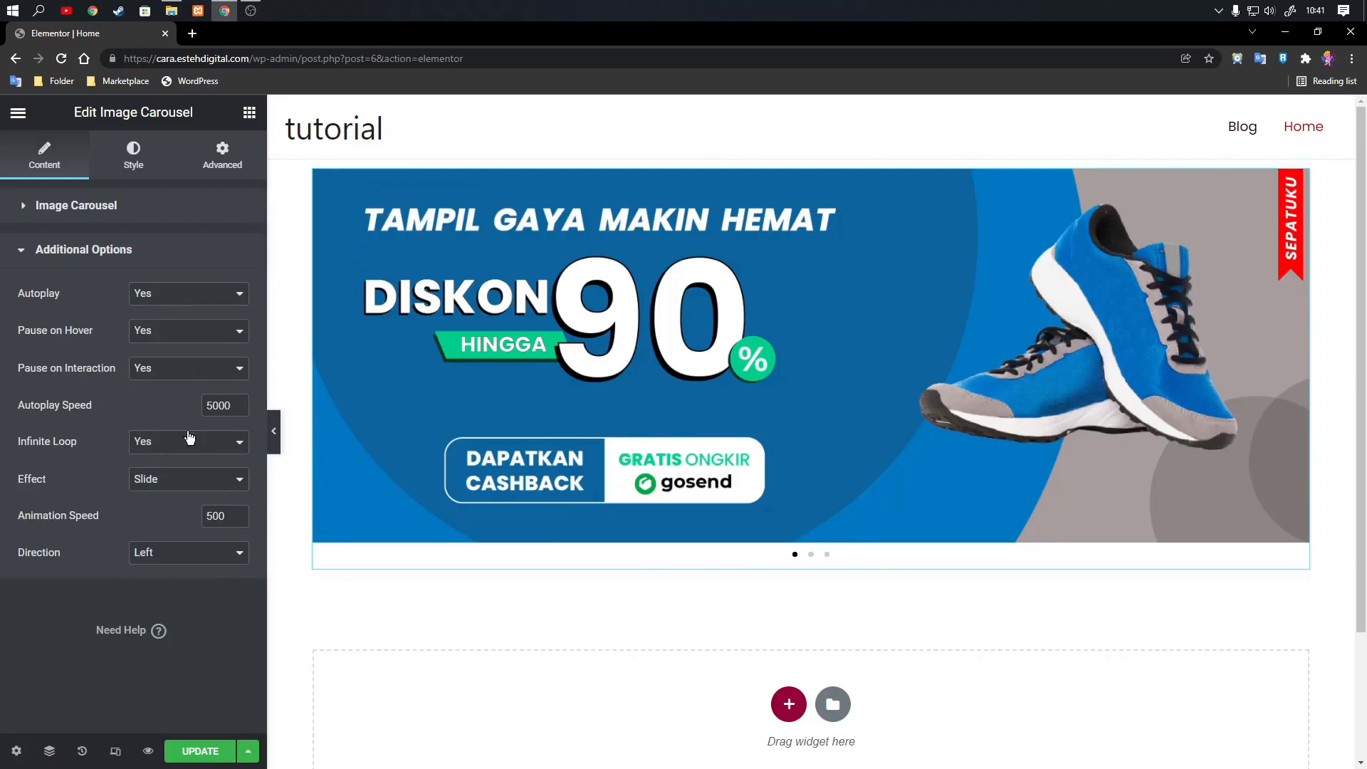
pyautogui.click(145, 333)
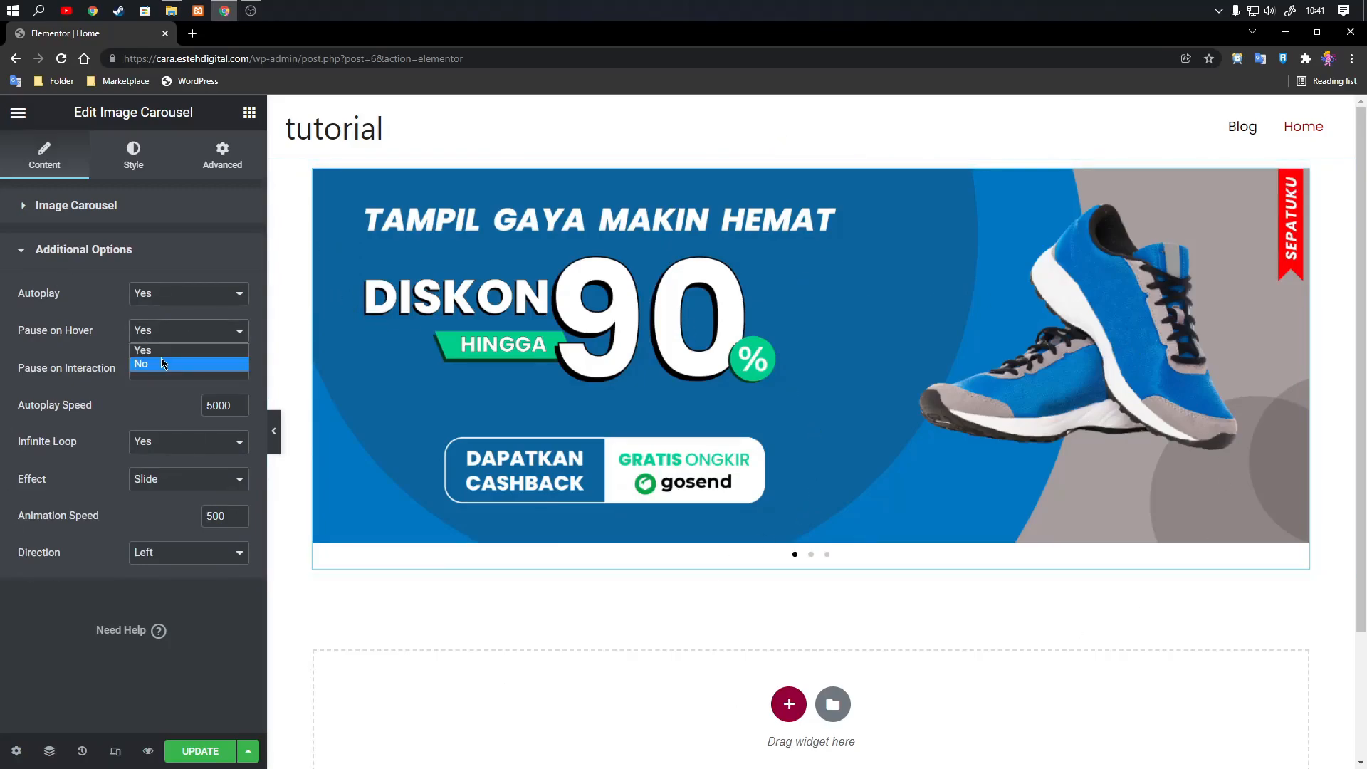
pyautogui.click(162, 364)
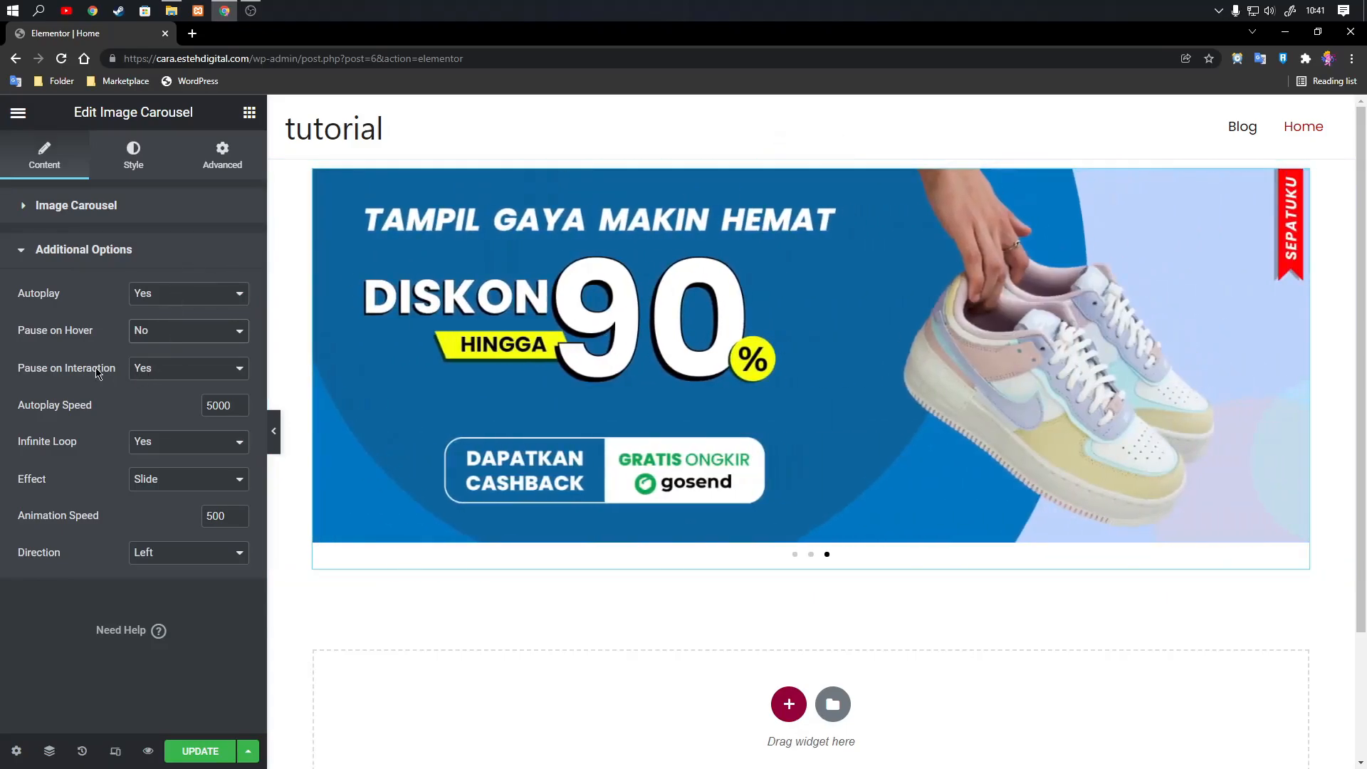
pyautogui.click(162, 375)
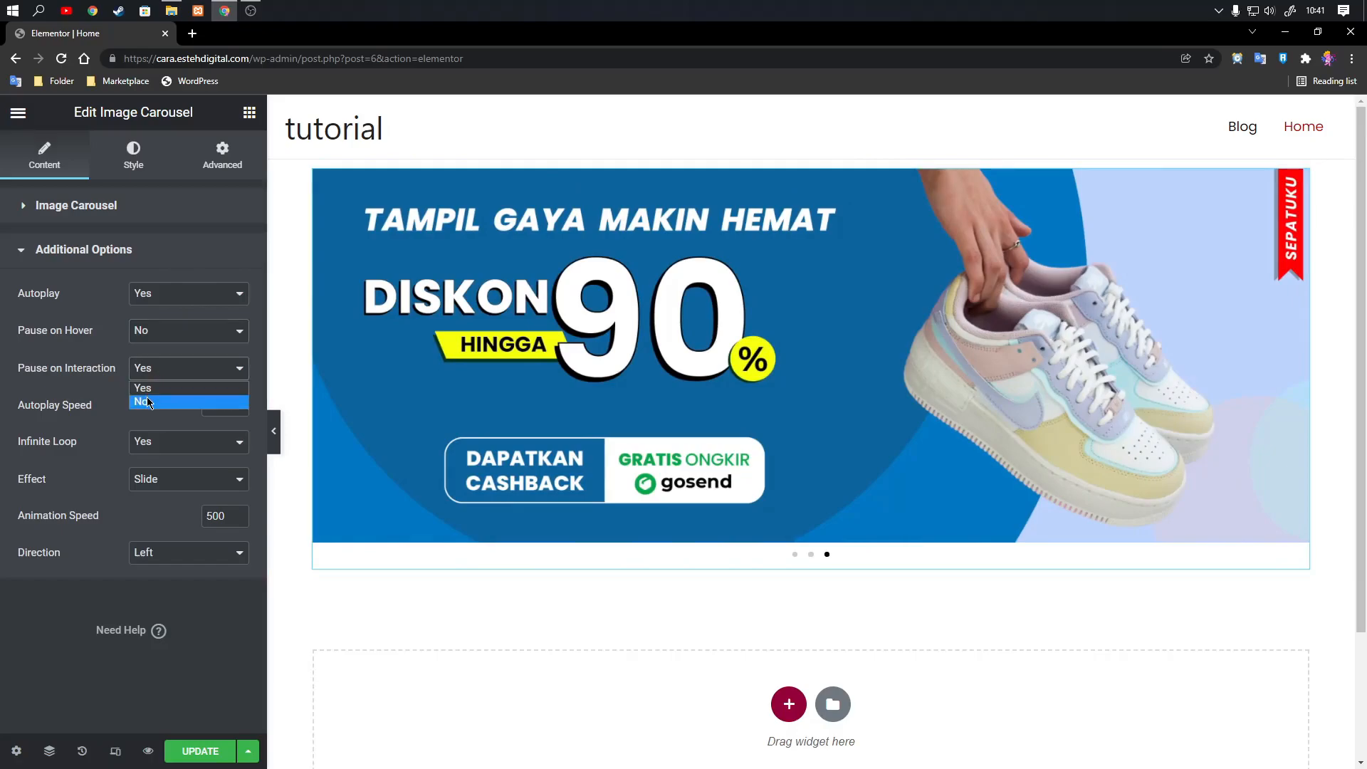
pyautogui.click(149, 400)
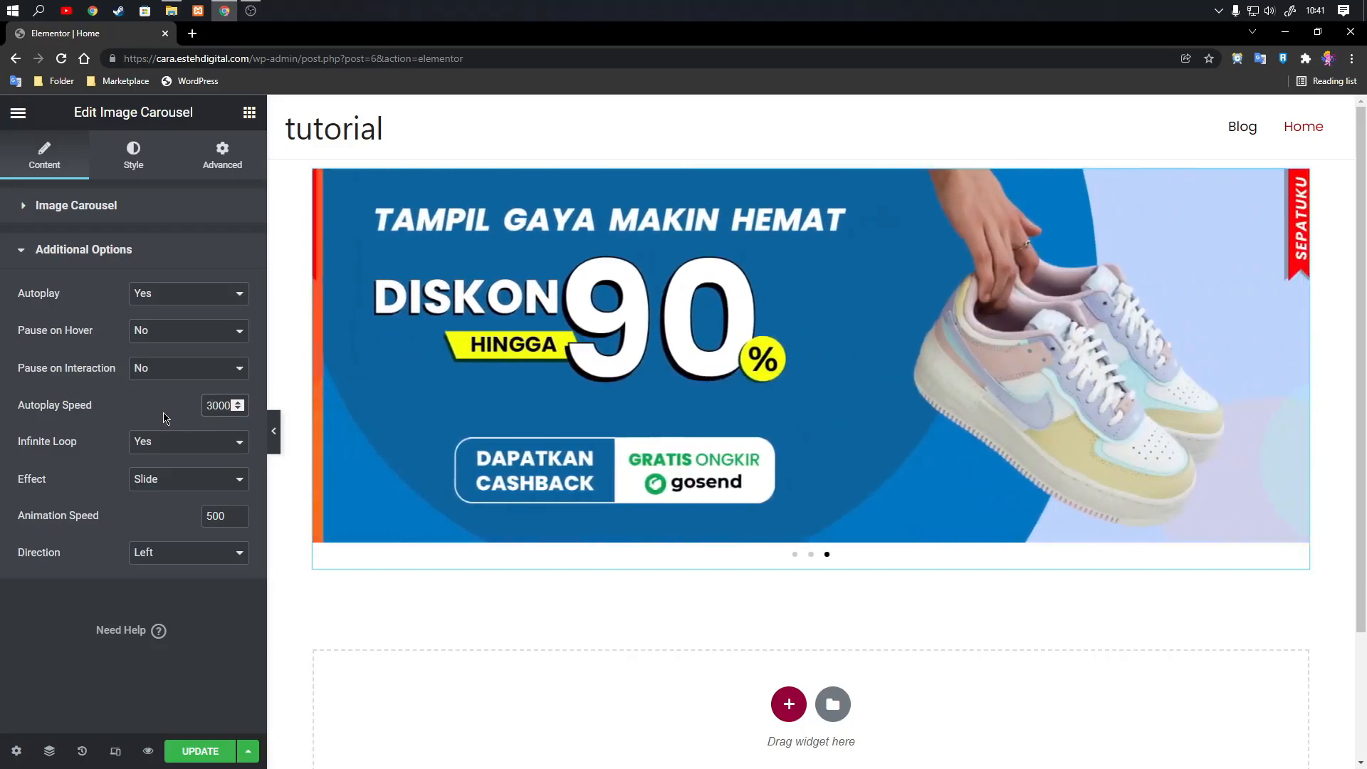
# Set the carousel's transition effect to Fade and its animation speed to 1000.
pyautogui.click(169, 484)
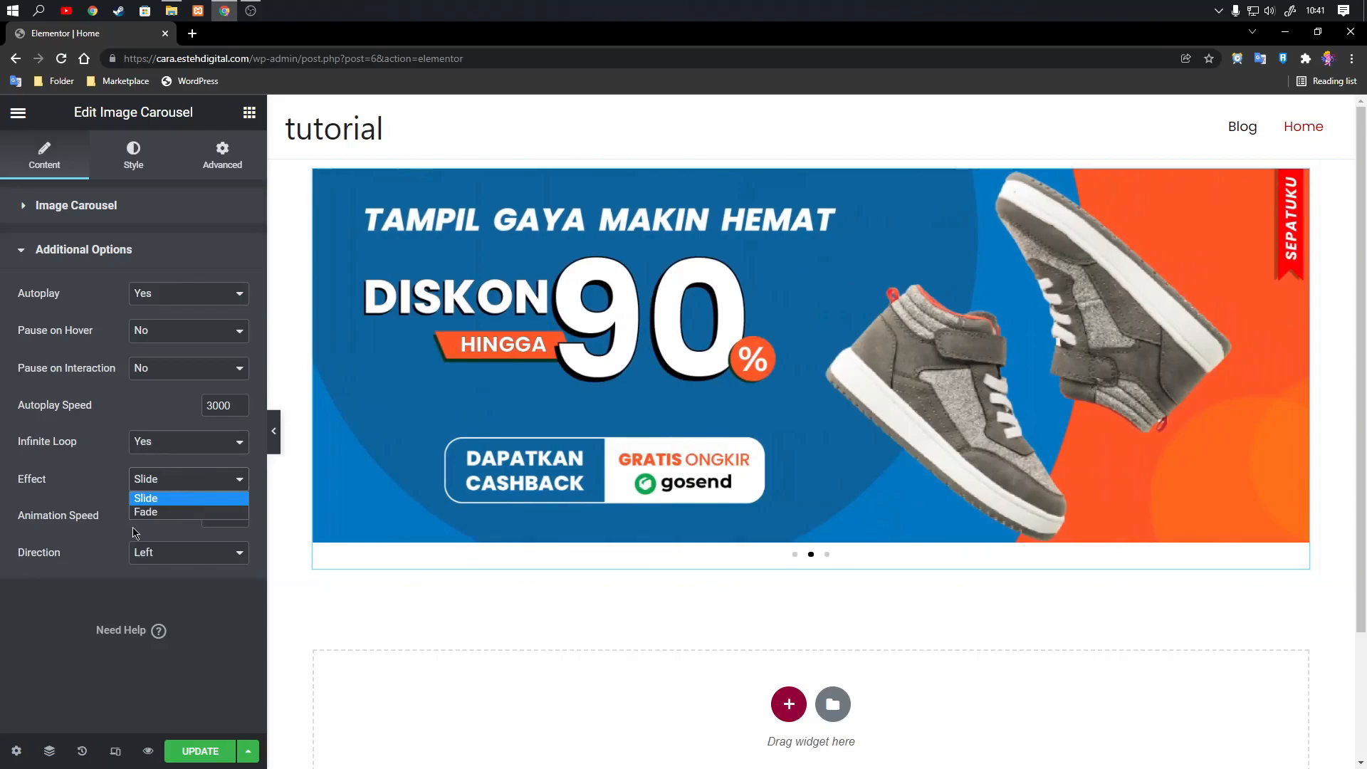
pyautogui.click(150, 512)
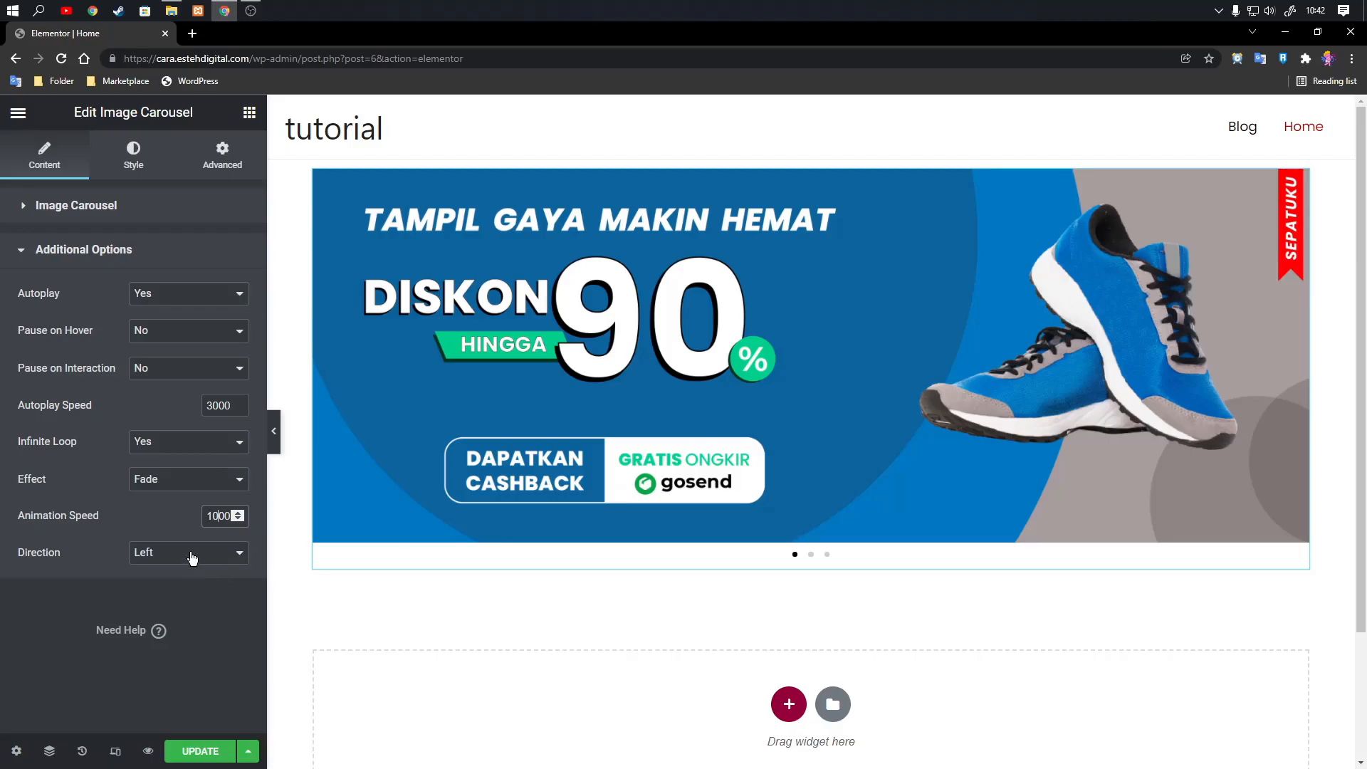
# Try the Slide effect with the direction set to Right, and restore the Left direction and the Fade effect.
pyautogui.click(159, 479)
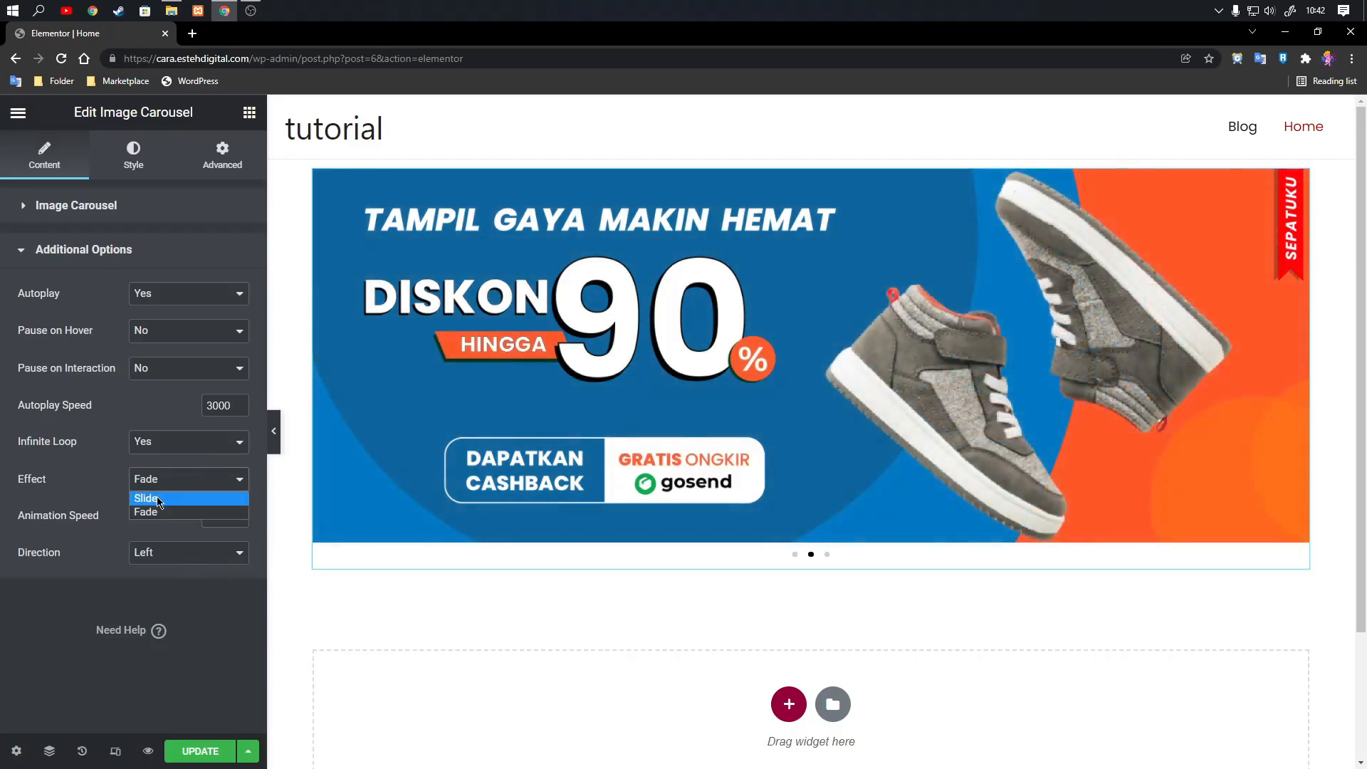
pyautogui.click(160, 499)
pyautogui.click(164, 554)
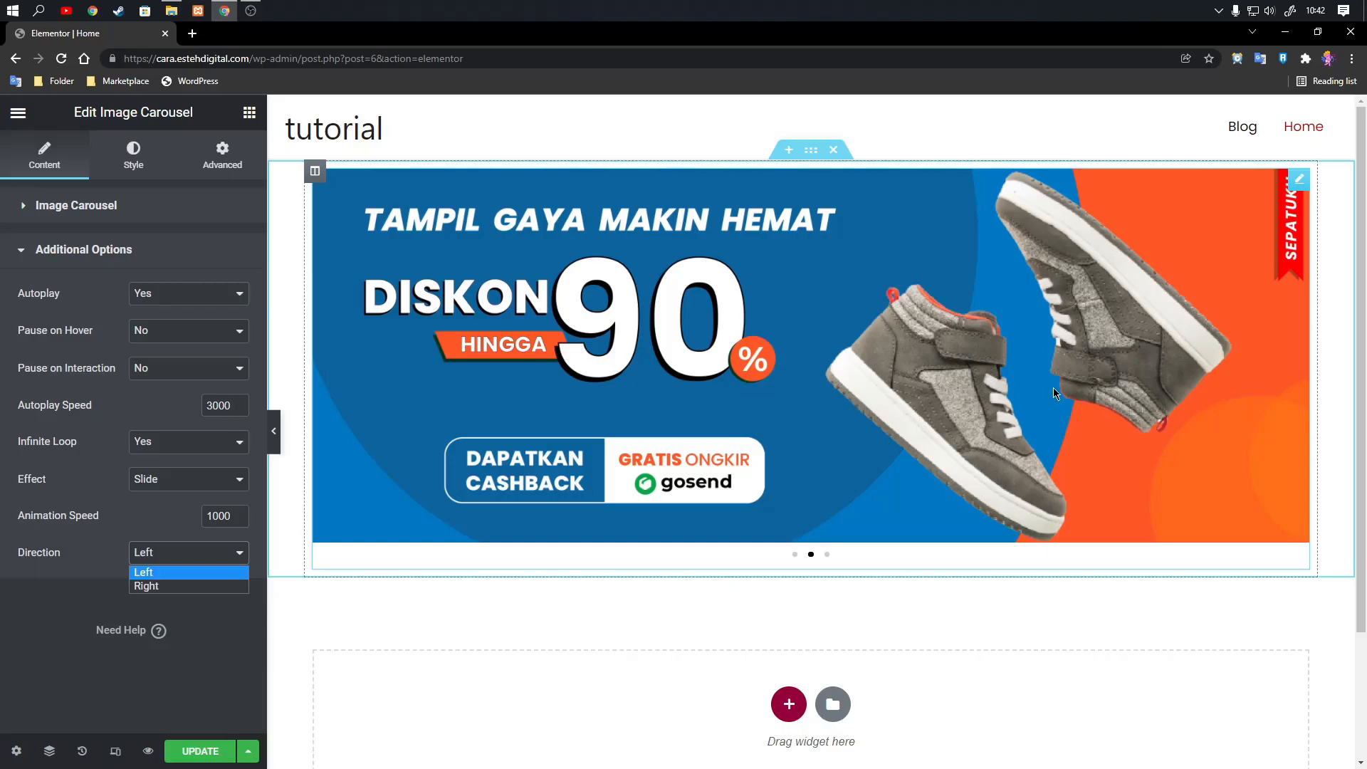
pyautogui.click(149, 585)
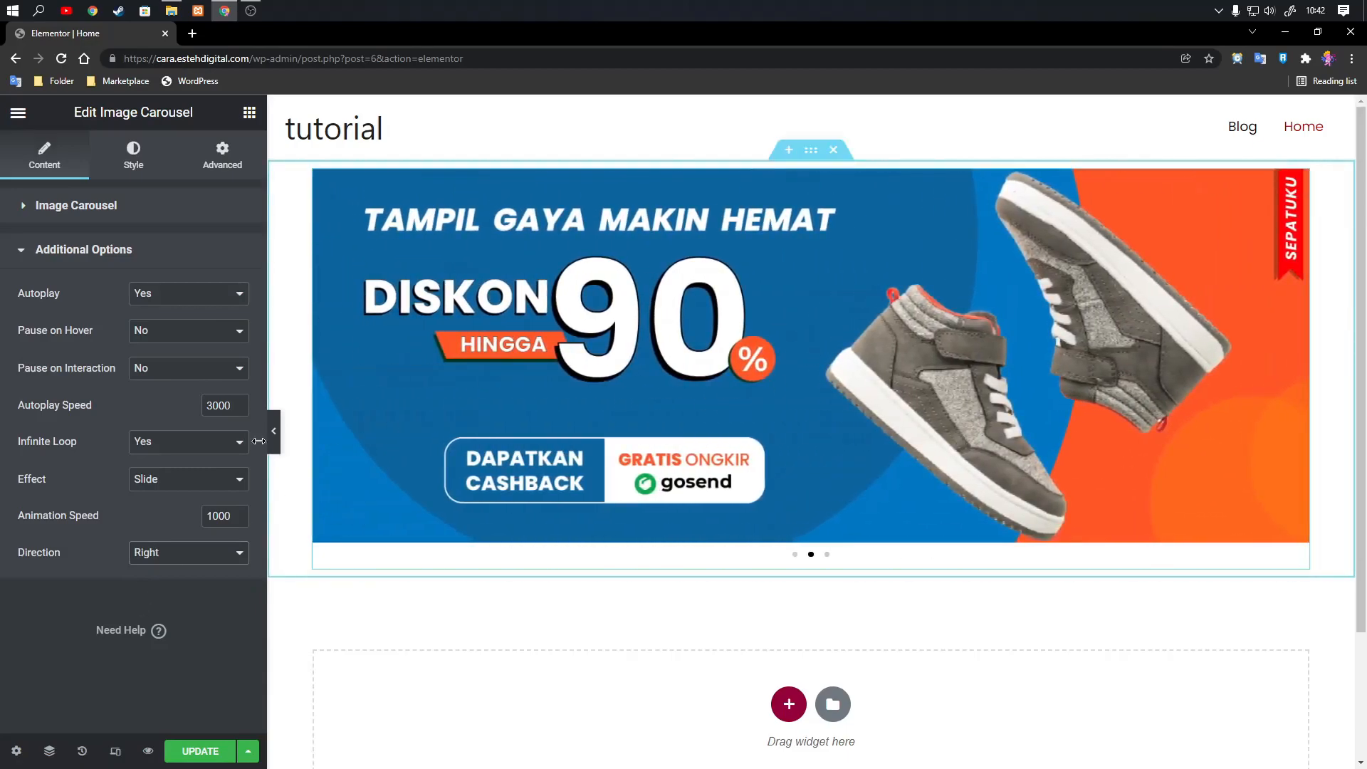
pyautogui.click(166, 560)
pyautogui.click(163, 572)
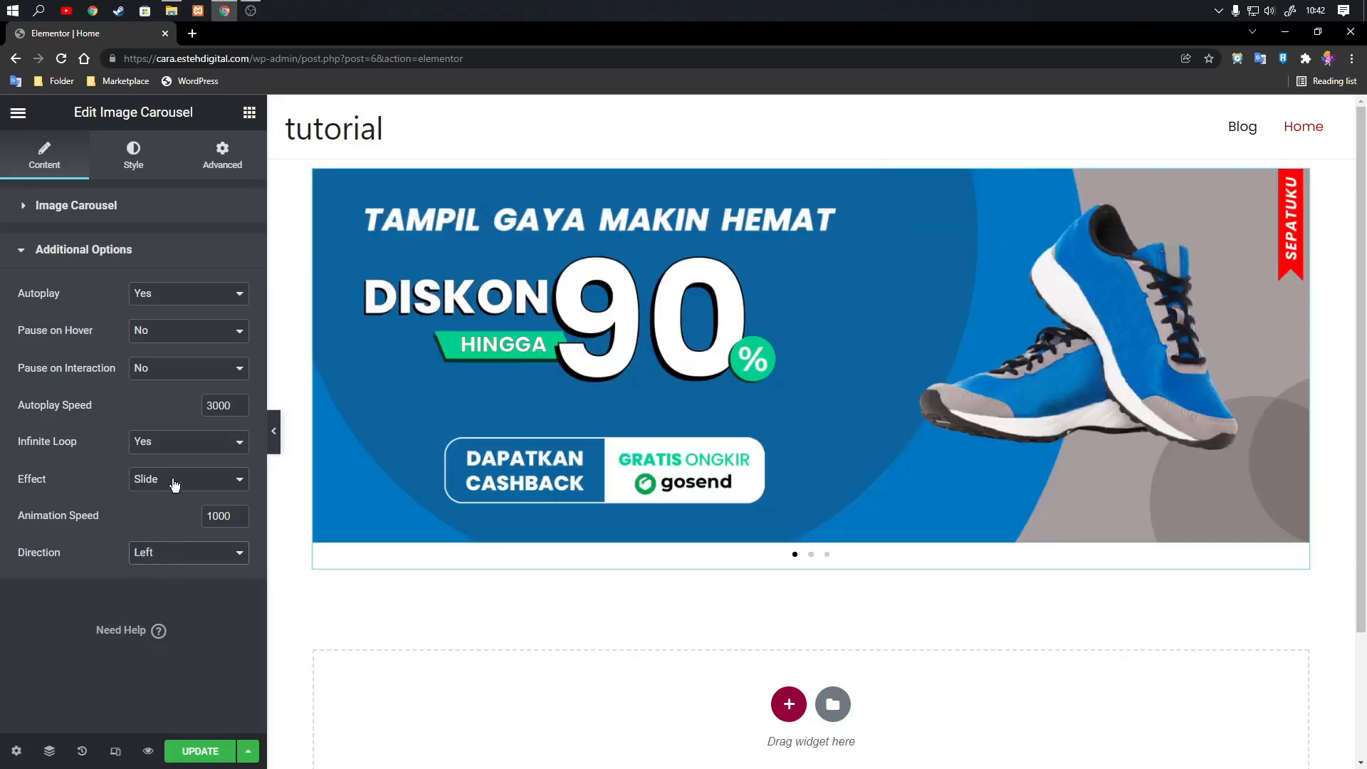
pyautogui.click(174, 485)
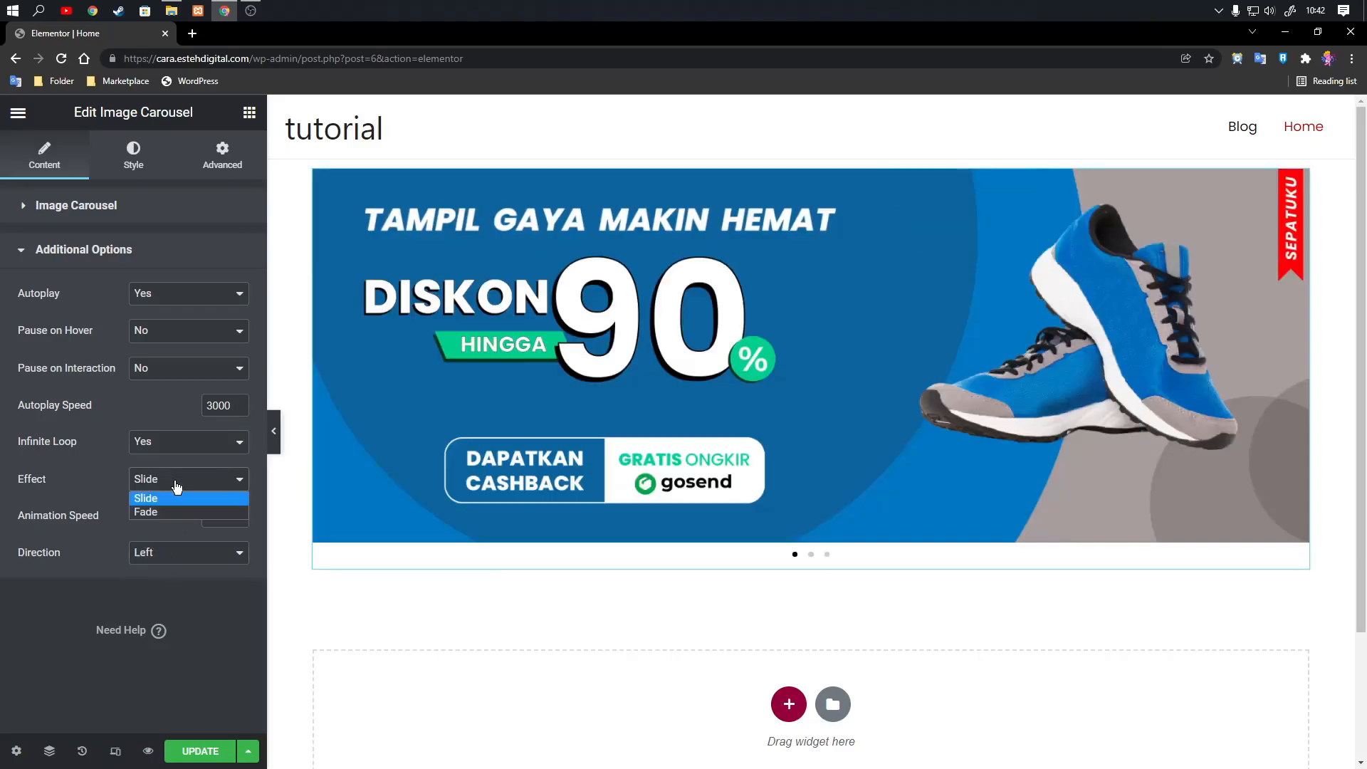
pyautogui.click(170, 511)
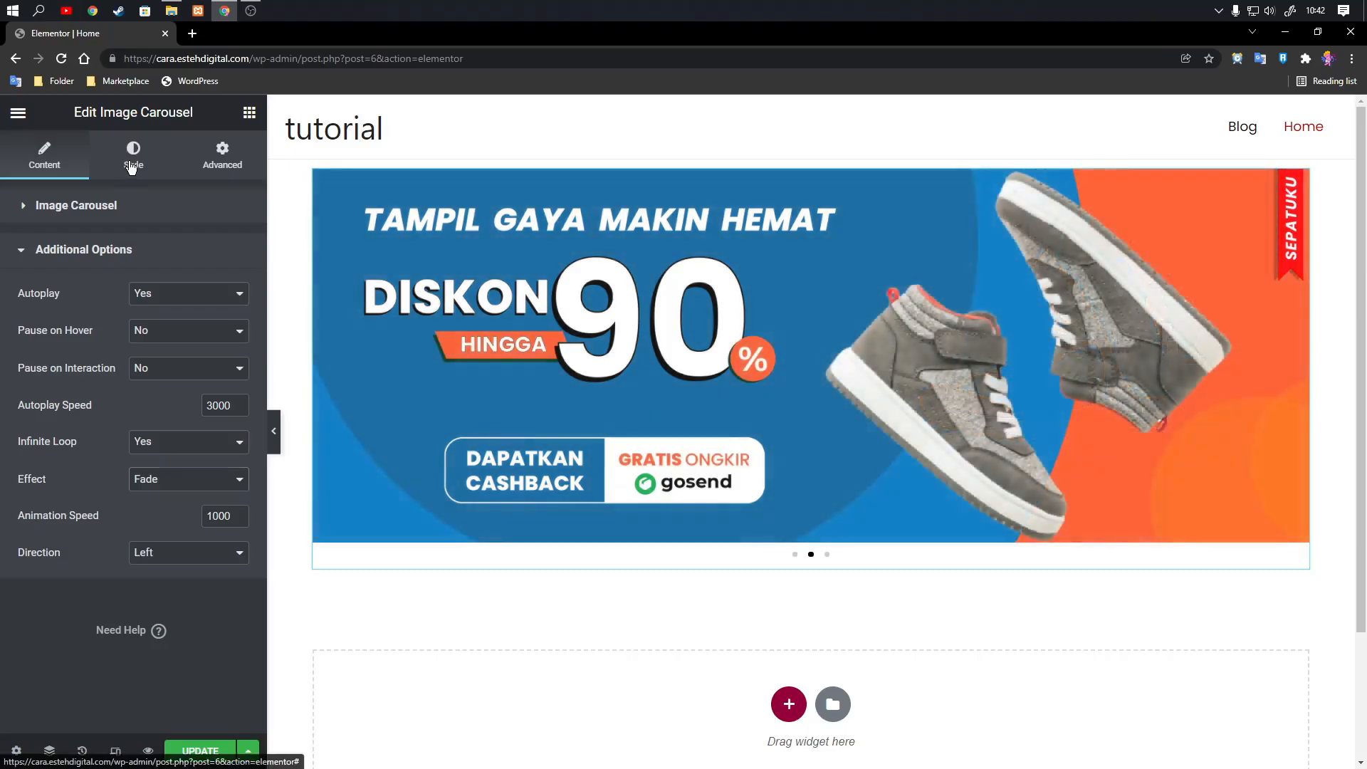
# Compare the Inside and Outside positions for the carousel's navigation dots and set them to Inside.
pyautogui.click(132, 161)
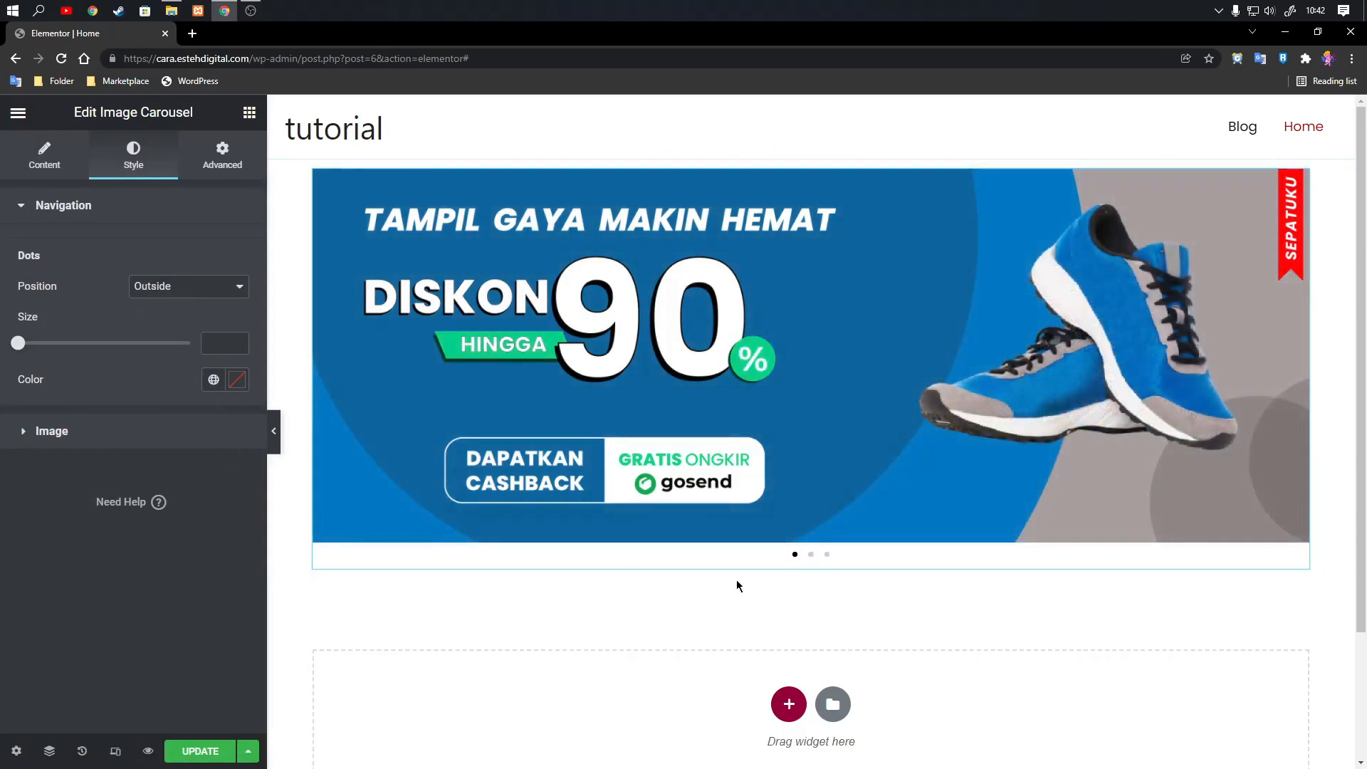
pyautogui.click(157, 297)
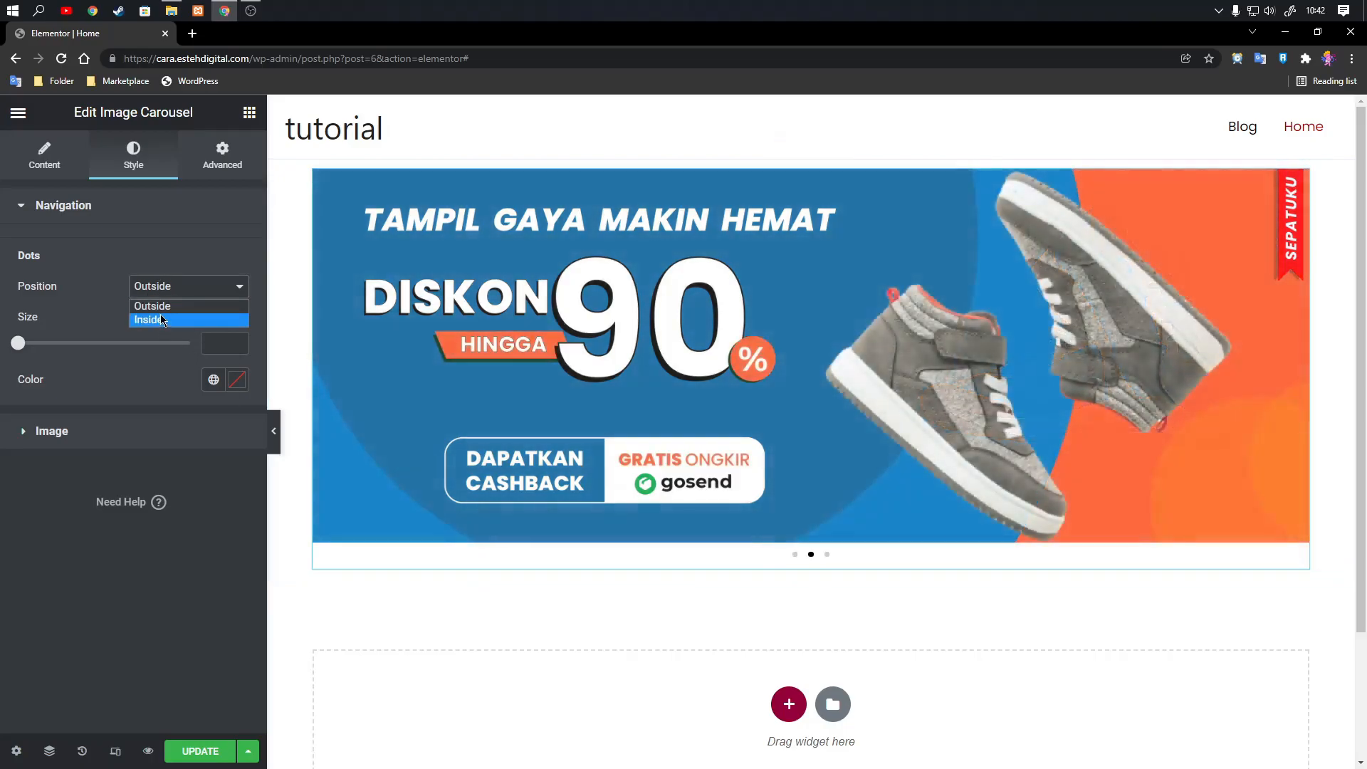
pyautogui.click(153, 317)
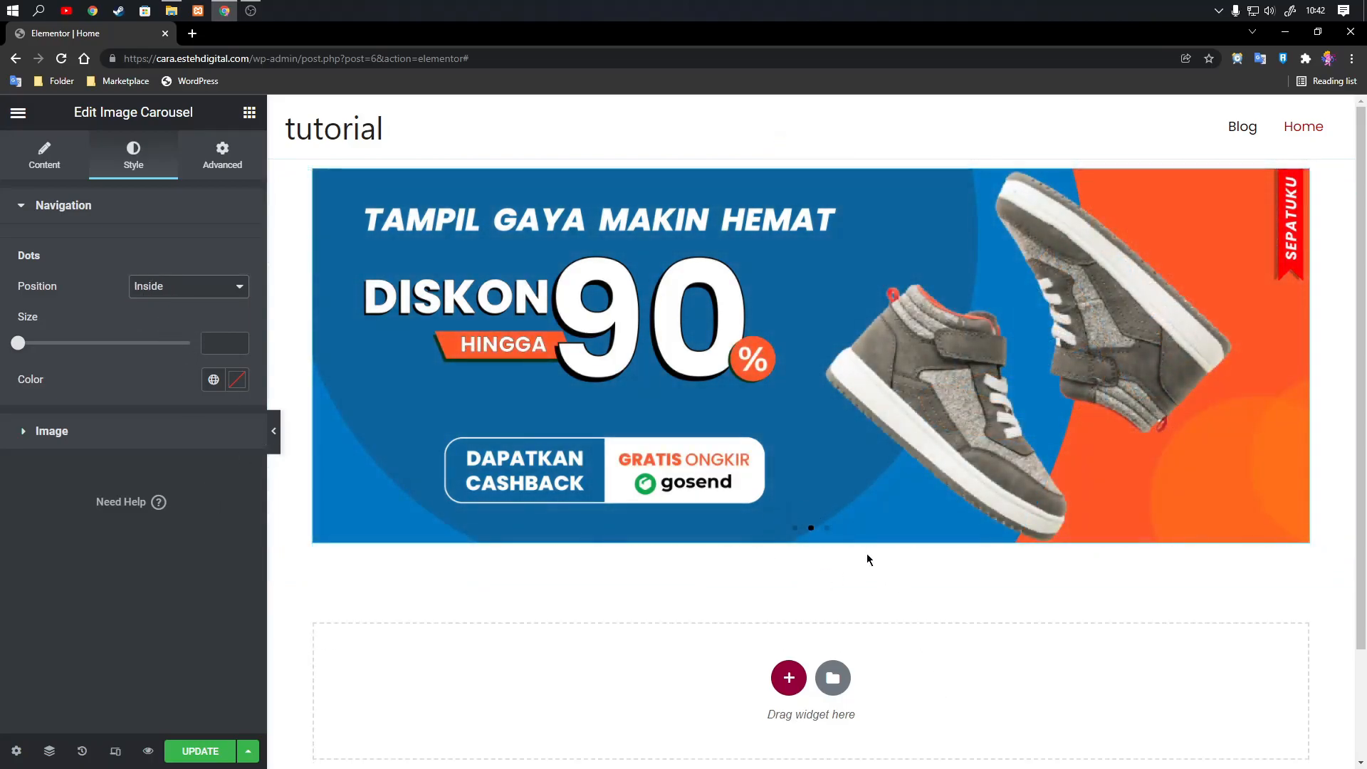
pyautogui.click(199, 285)
pyautogui.click(156, 306)
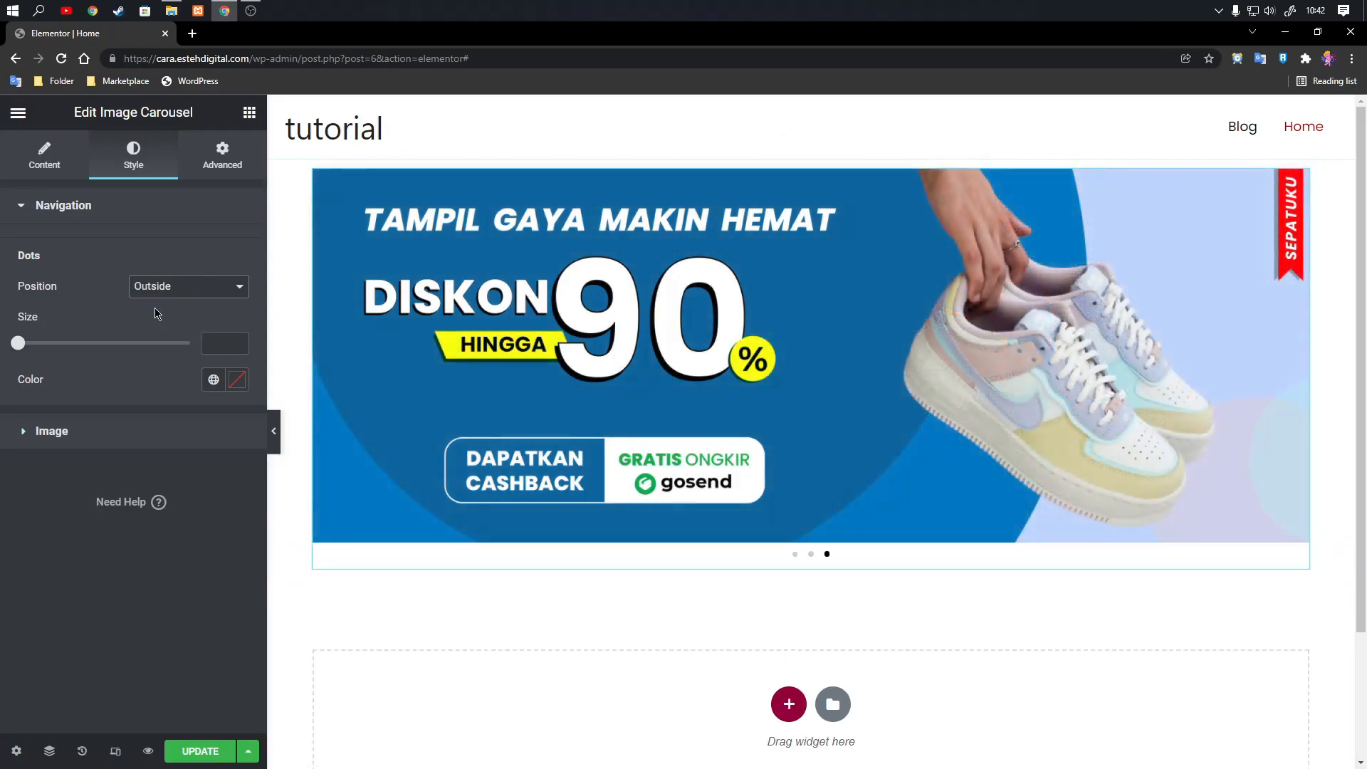
pyautogui.click(210, 288)
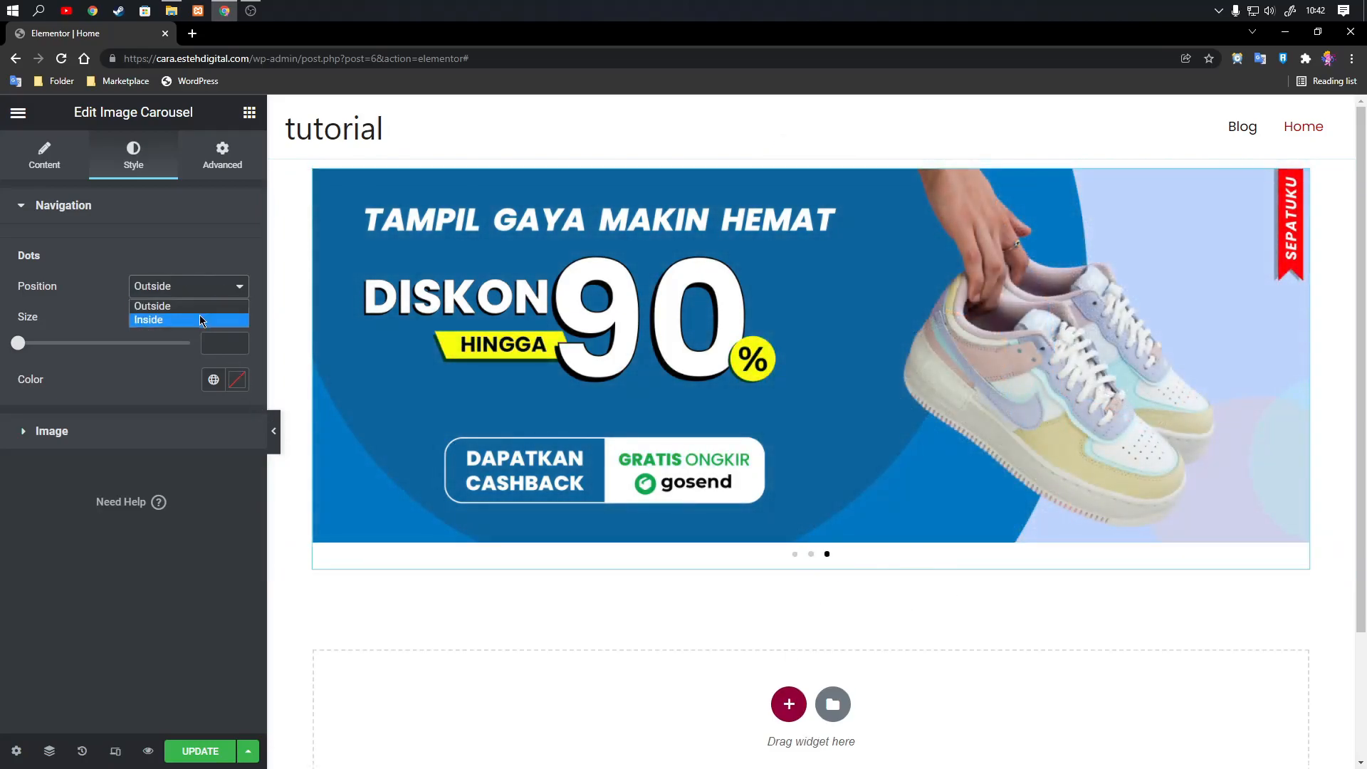
pyautogui.click(201, 322)
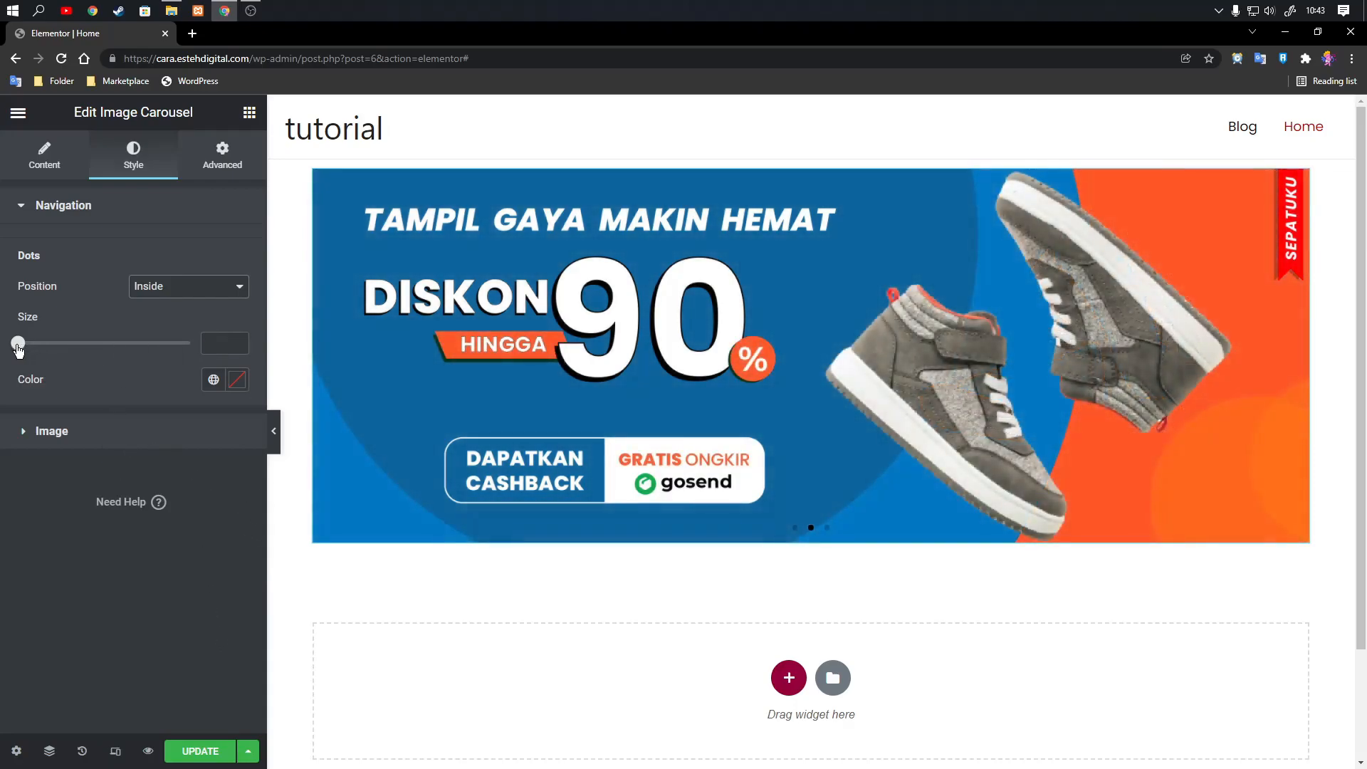
# Set the navigation dots' size to 5 and their color to the light grey #BABFC1.
pyautogui.moveTo(19, 344)
pyautogui.mouseDown()
pyautogui.moveTo(60, 354)
pyautogui.moveTo(7, 352)
pyautogui.mouseUp()
pyautogui.click(237, 380)
pyautogui.click(93, 506)
pyautogui.moveTo(92, 507); pyautogui.dragTo(47, 465)
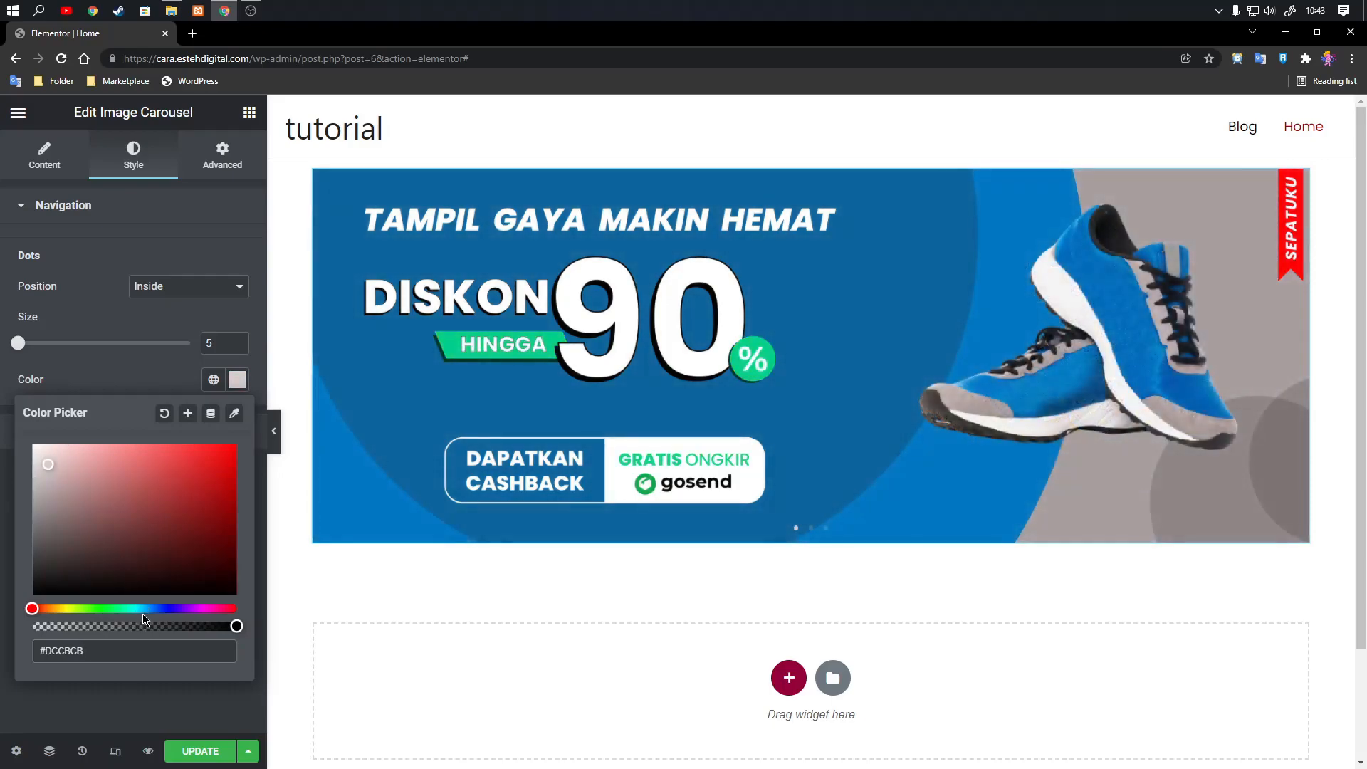
pyautogui.click(146, 607)
pyautogui.moveTo(56, 469)
pyautogui.mouseDown()
pyautogui.moveTo(74, 446)
pyautogui.moveTo(86, 454)
pyautogui.moveTo(38, 483)
pyautogui.mouseUp()
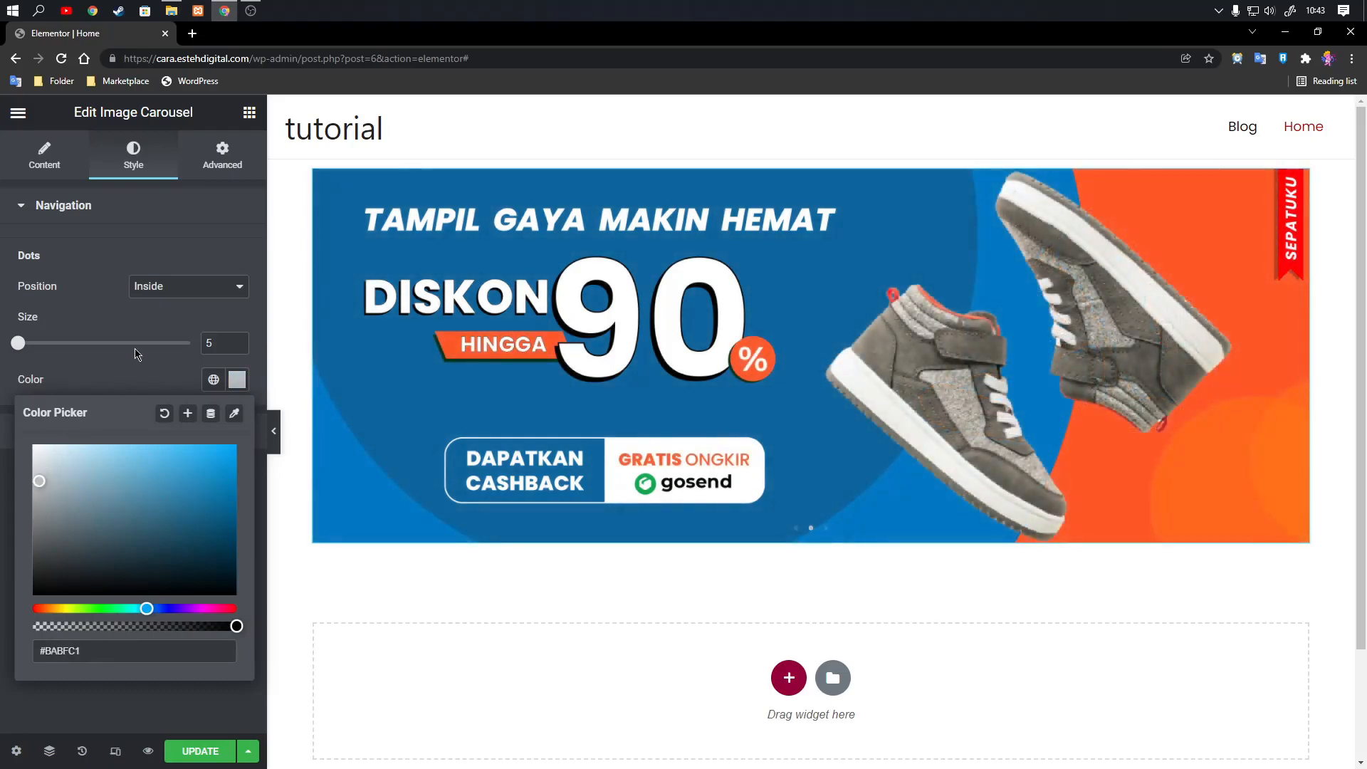
pyautogui.click(120, 385)
# Round the carousel images with a border radius of 10 px on all four corners.
pyautogui.click(82, 435)
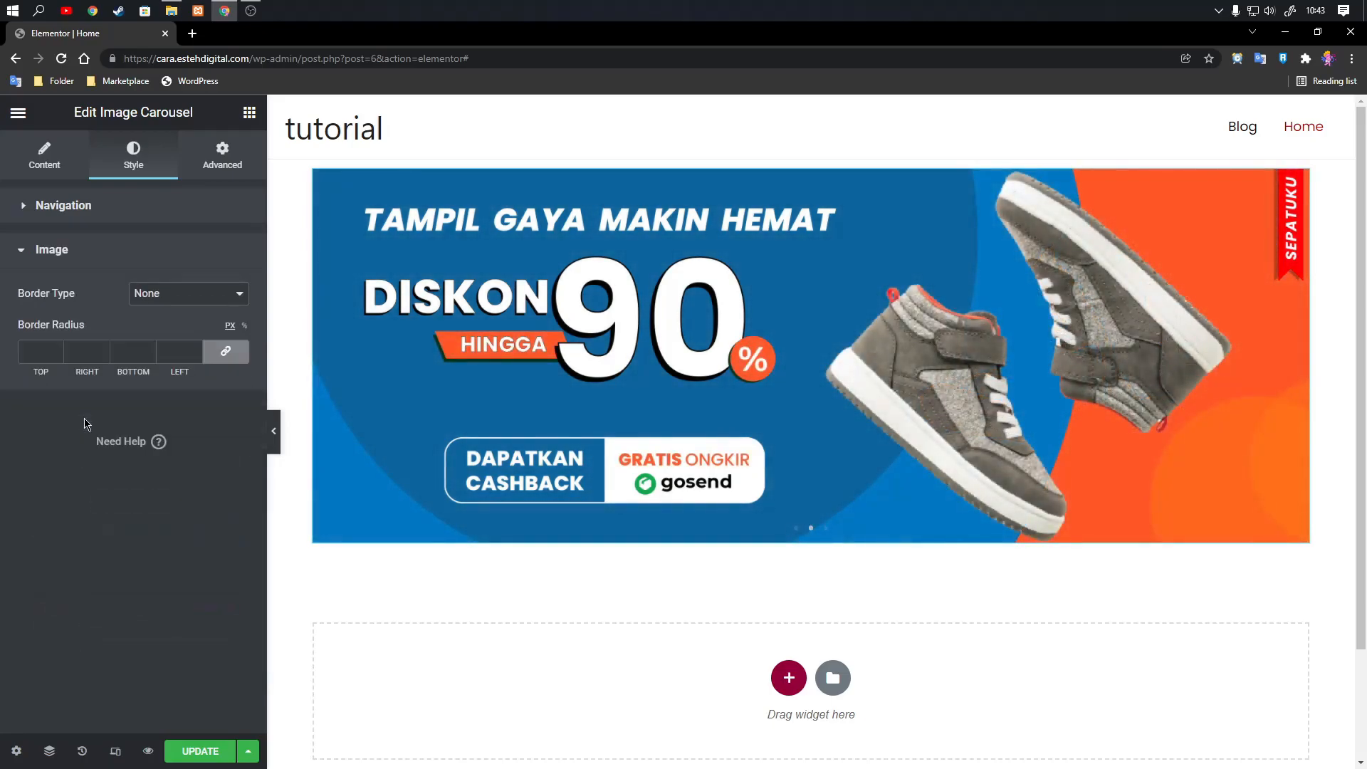
pyautogui.click(56, 352)
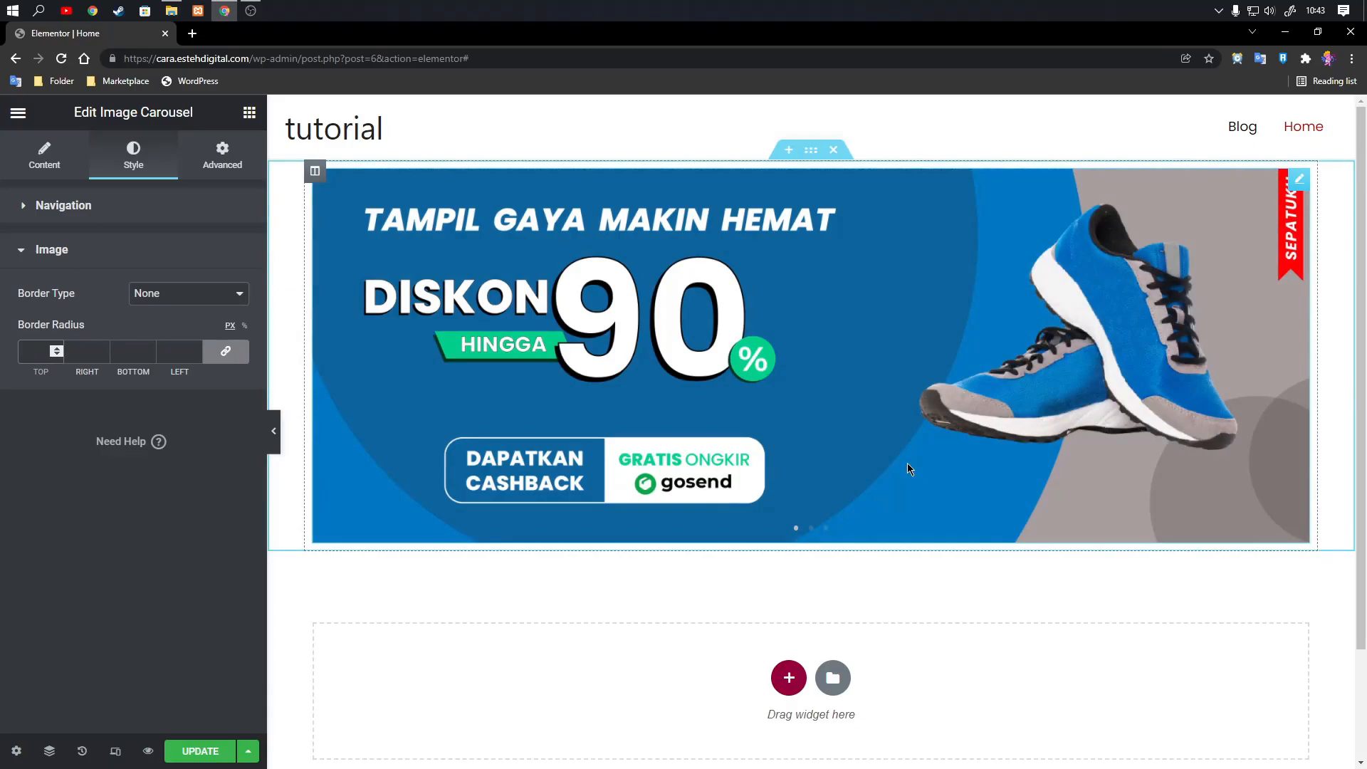
pyautogui.write('10')
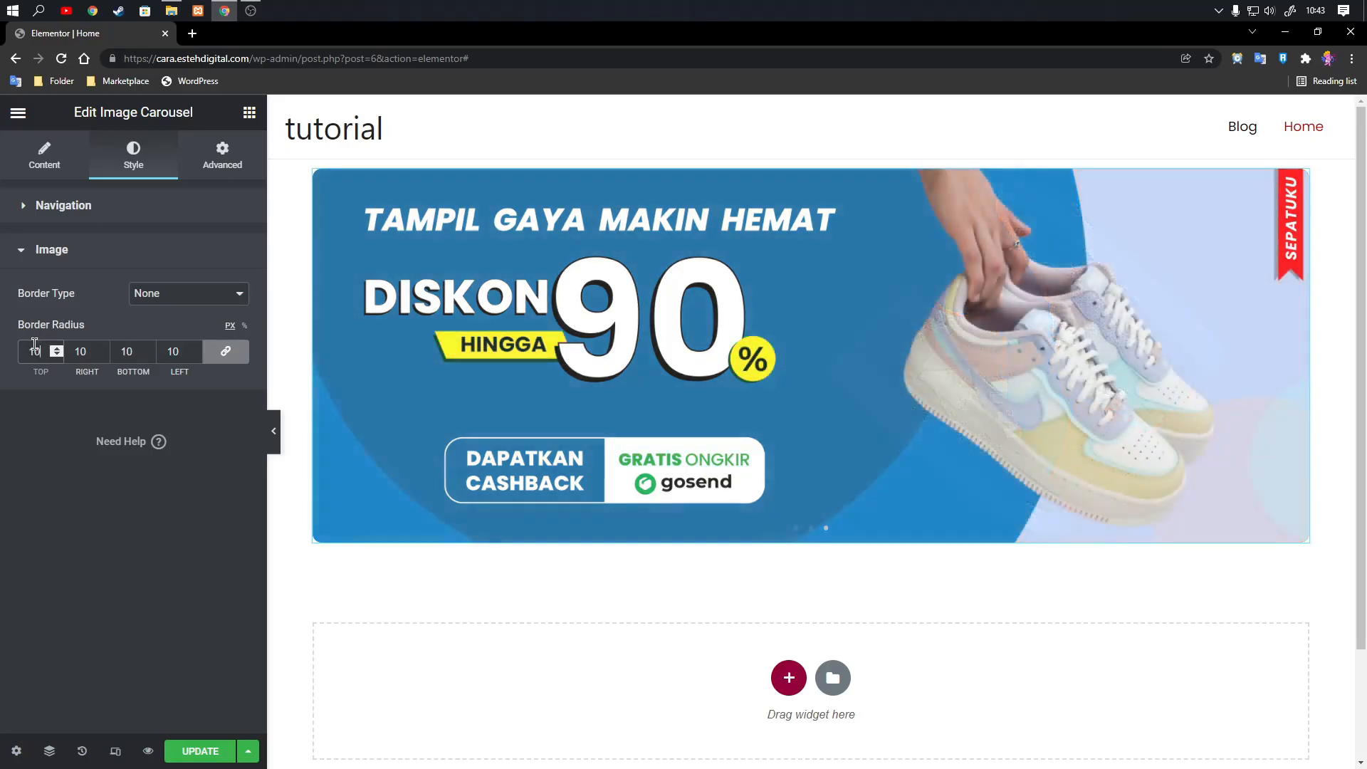
# Try image border radii of 40 and 80 px, and return the radius to 10 px.
pyautogui.moveTo(35, 346); pyautogui.dragTo(26, 344)
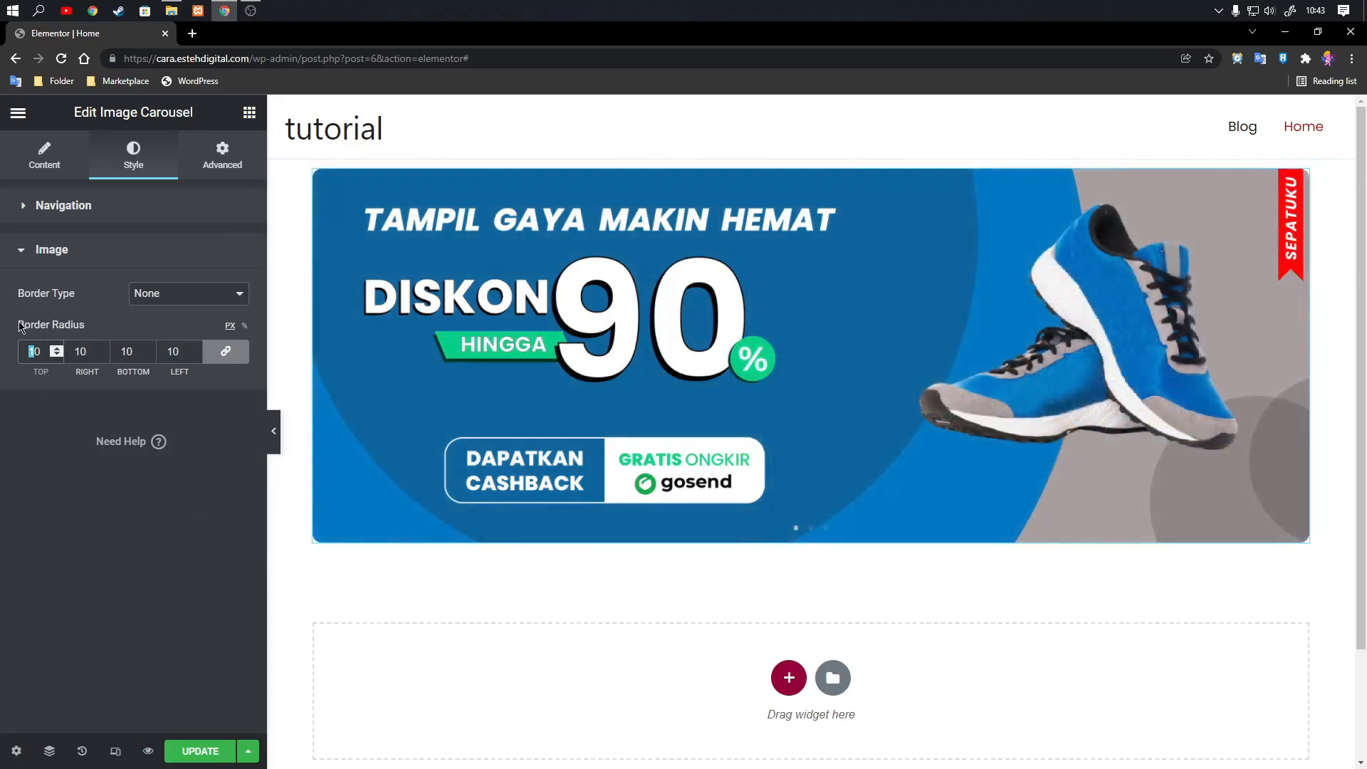
pyautogui.write('4')
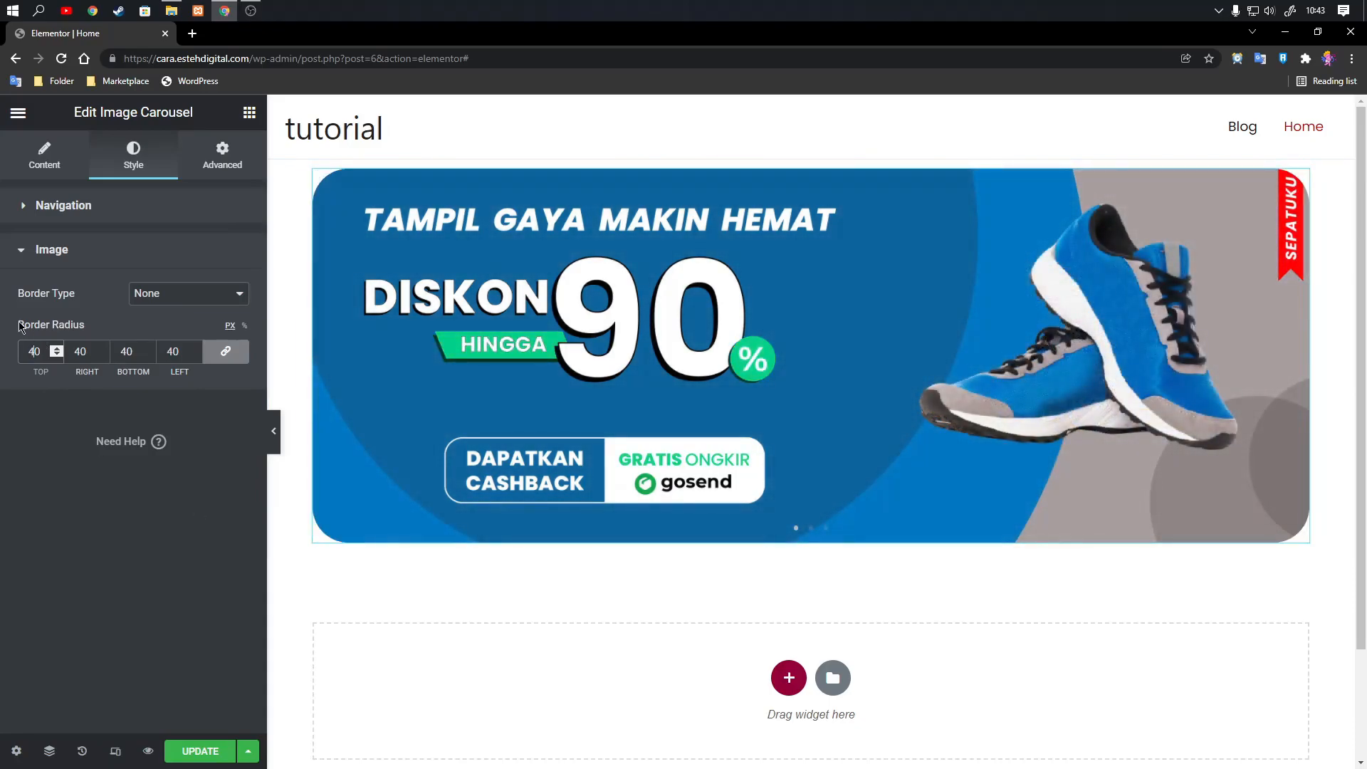
pyautogui.press('BackSpace')
pyautogui.write('8')
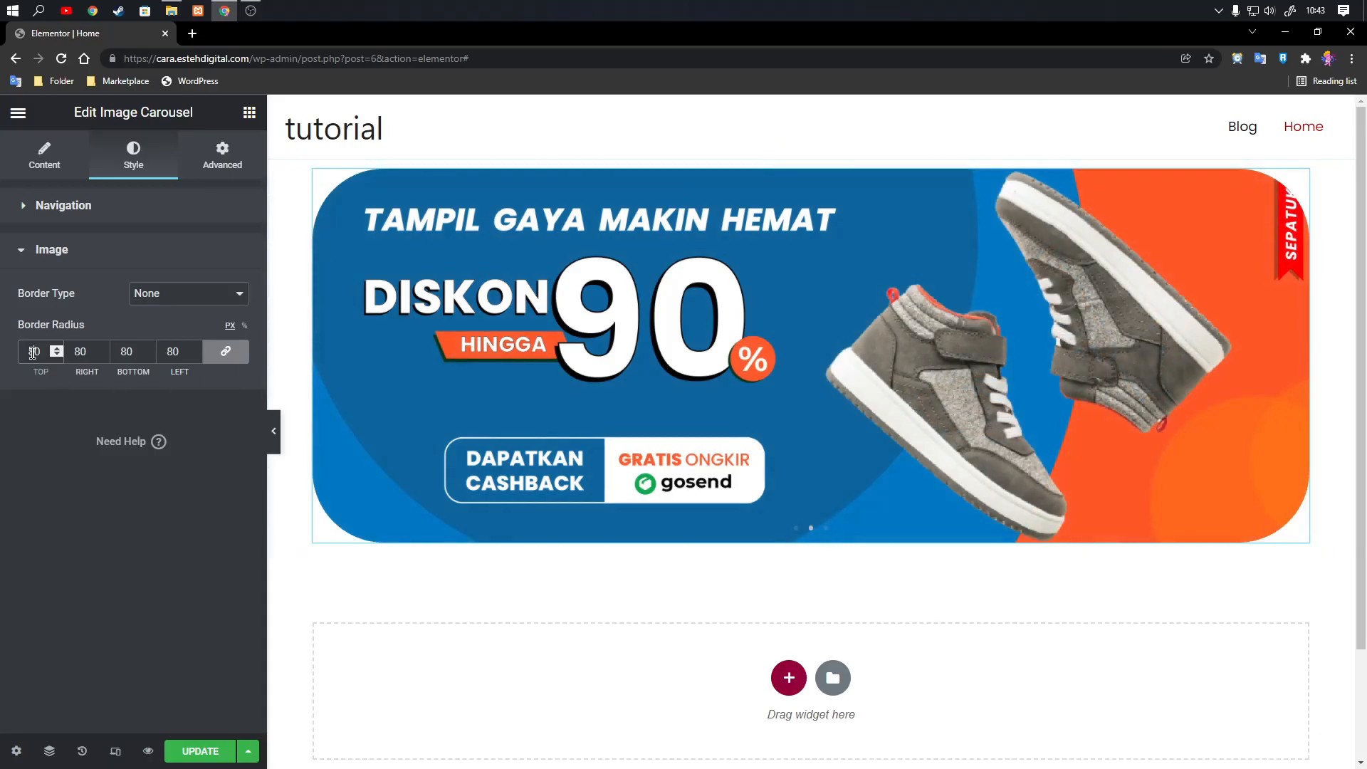
pyautogui.moveTo(33, 352); pyautogui.dragTo(24, 352)
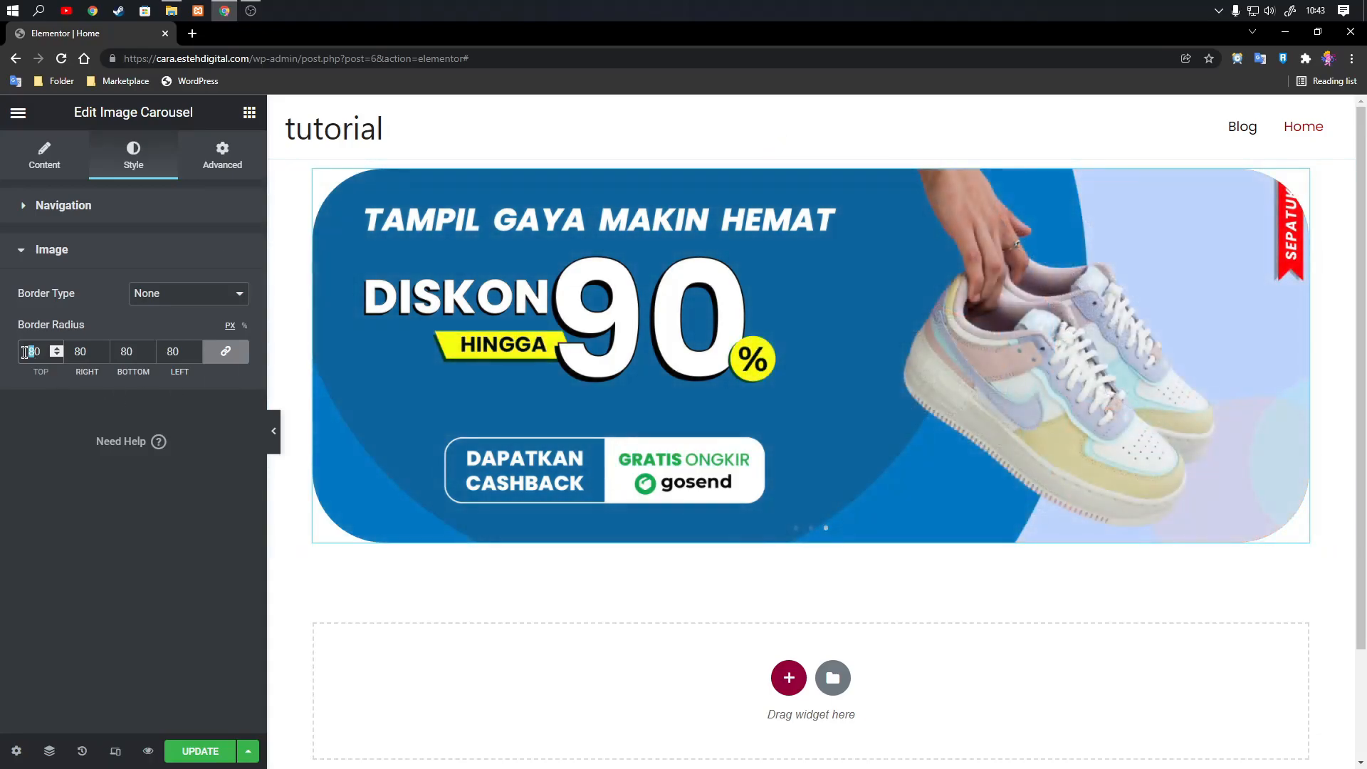
pyautogui.write('1')
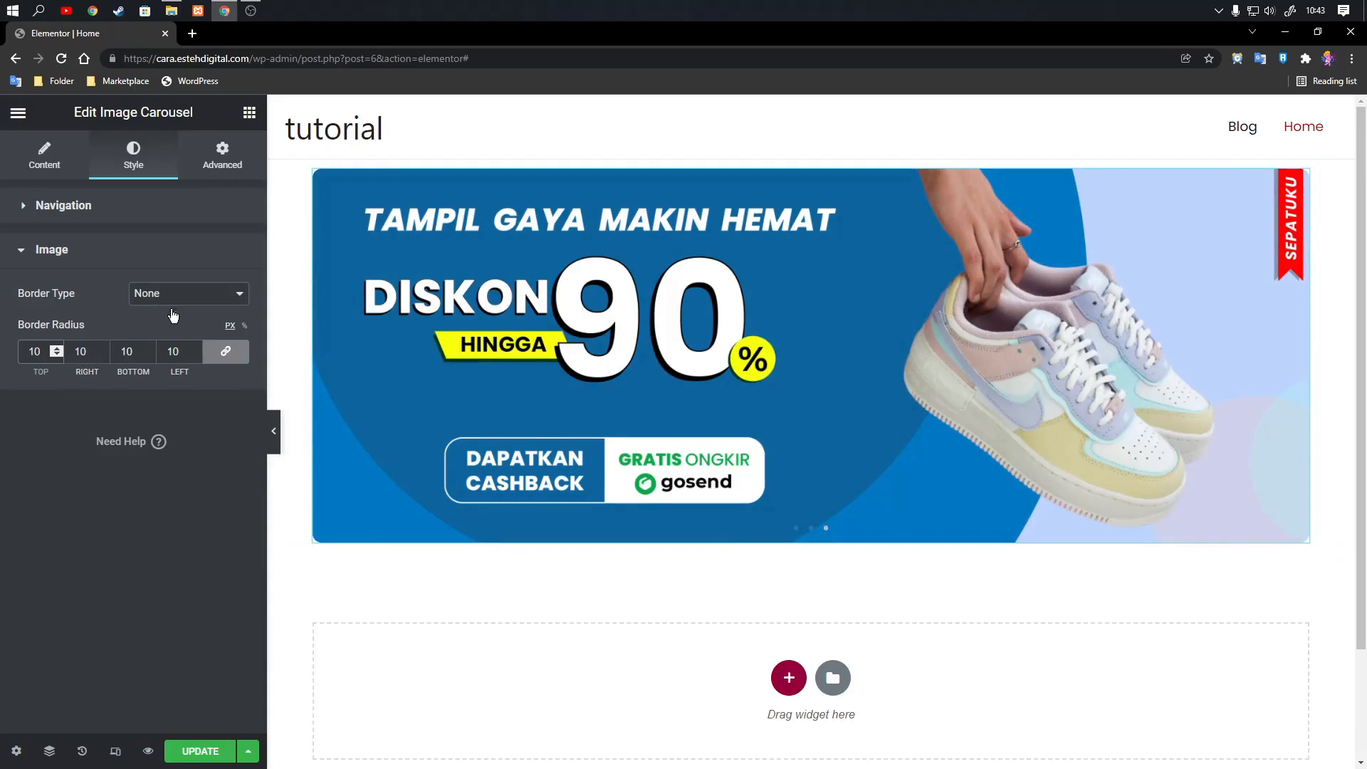
# Save the page changes and preview the finished carousel without the editing panel.
pyautogui.click(199, 752)
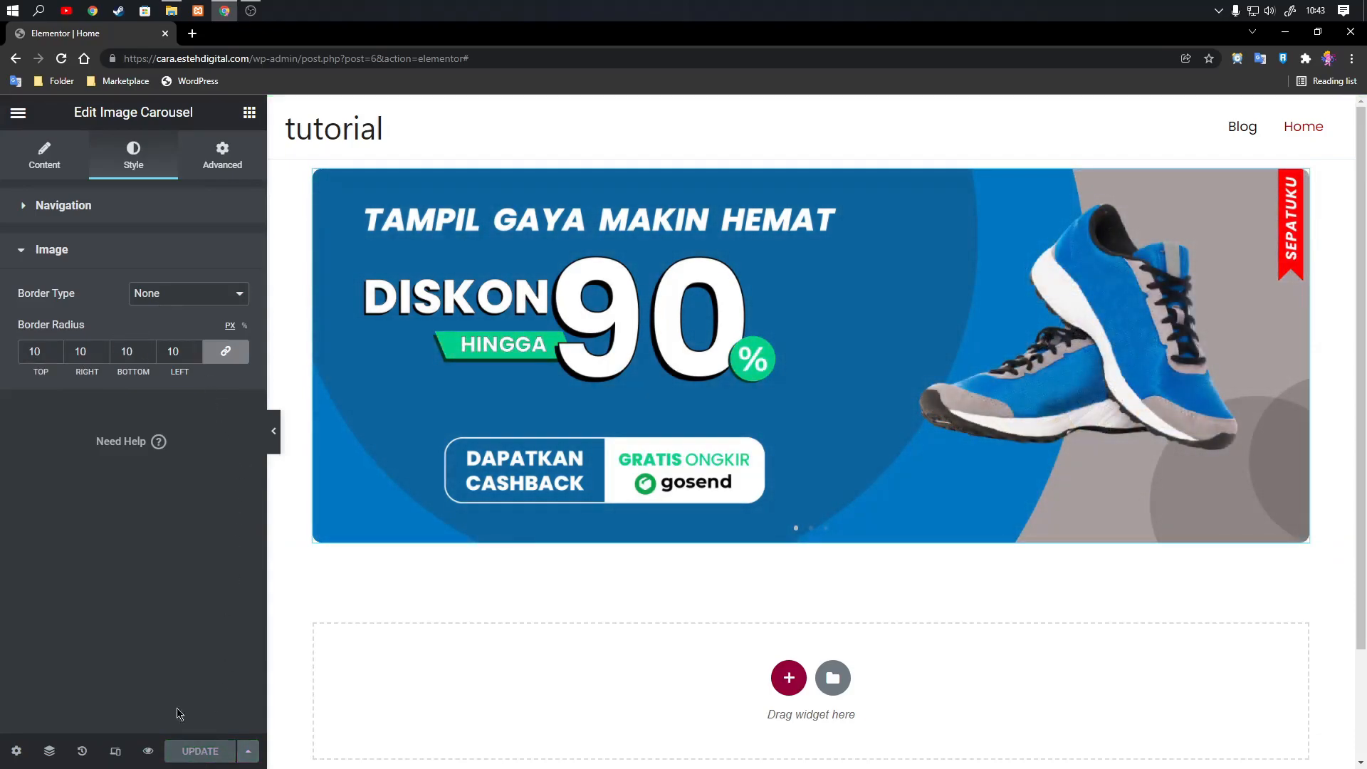
pyautogui.click(273, 438)
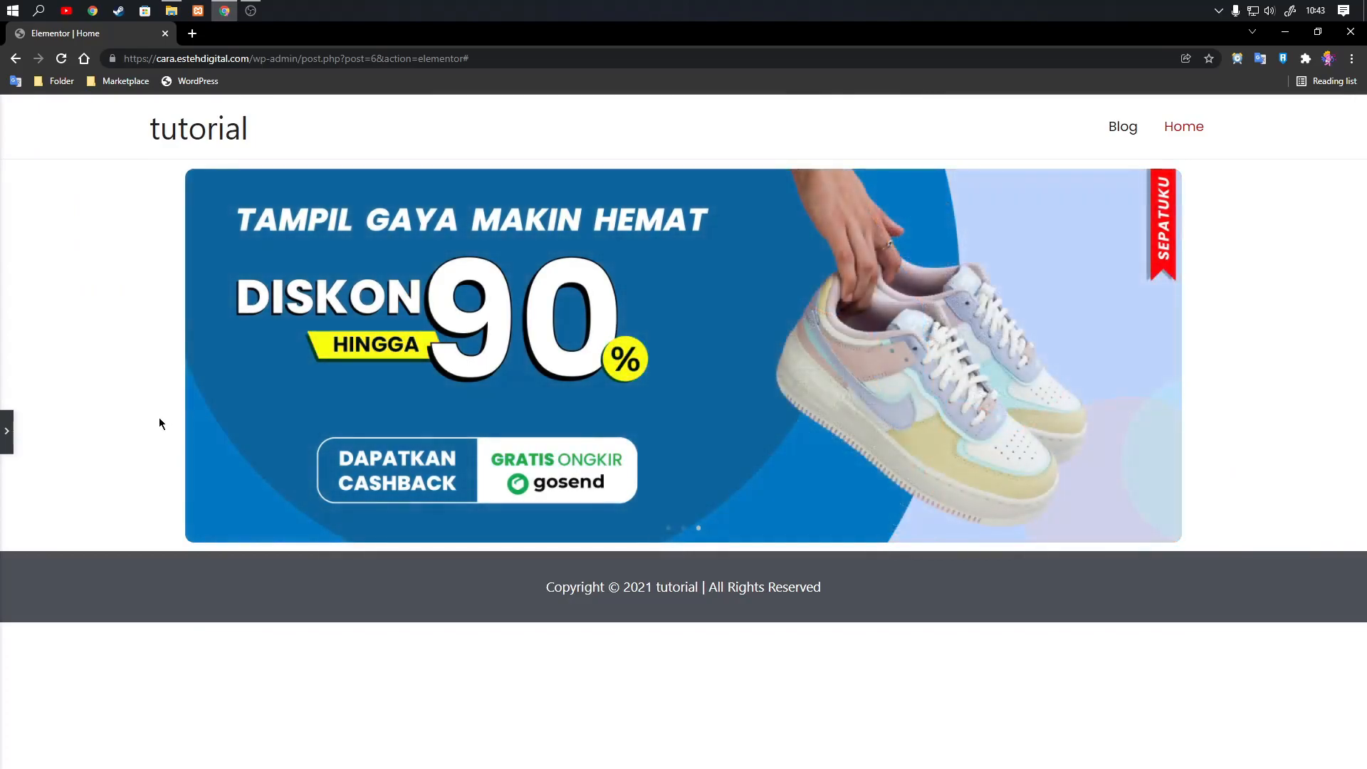
pyautogui.click(8, 438)
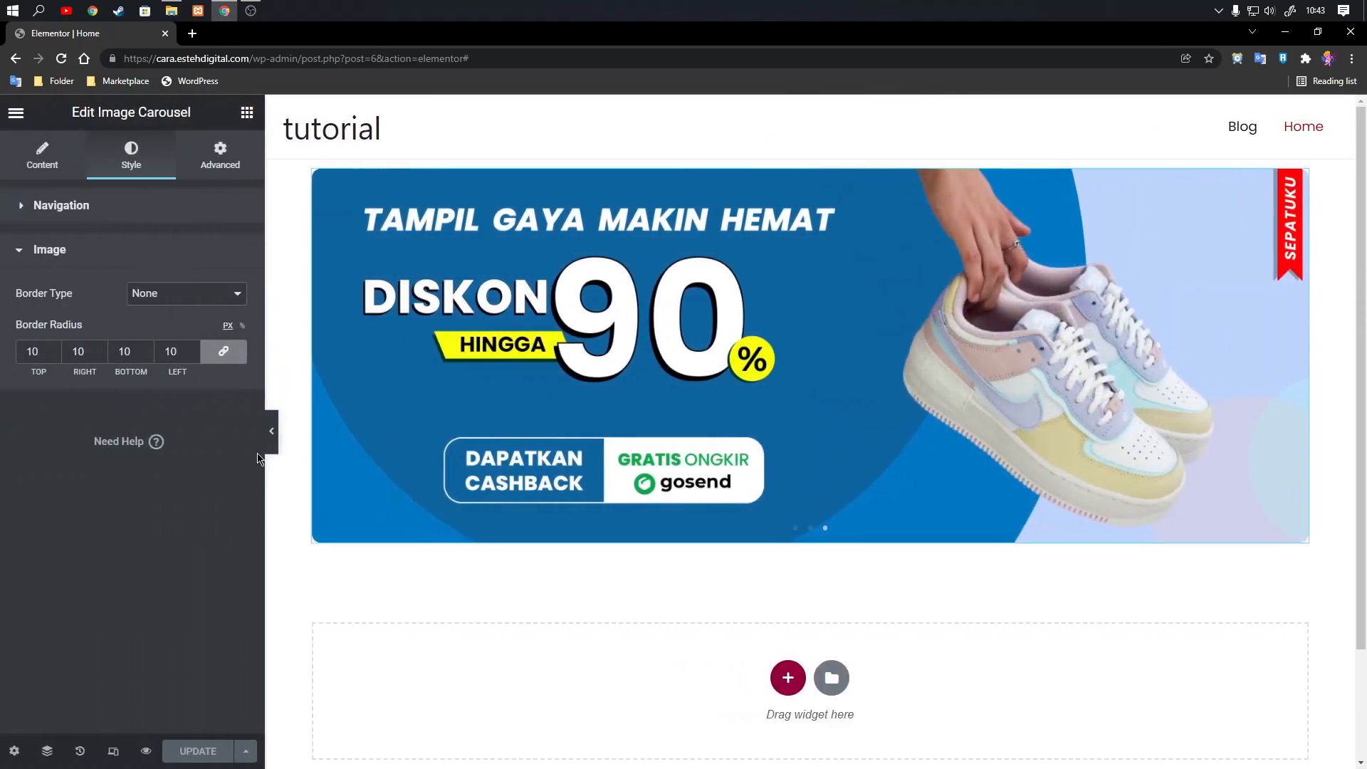
# Add a new section with two equal columns below the carousel.
pyautogui.scroll(-2, 547, 431)
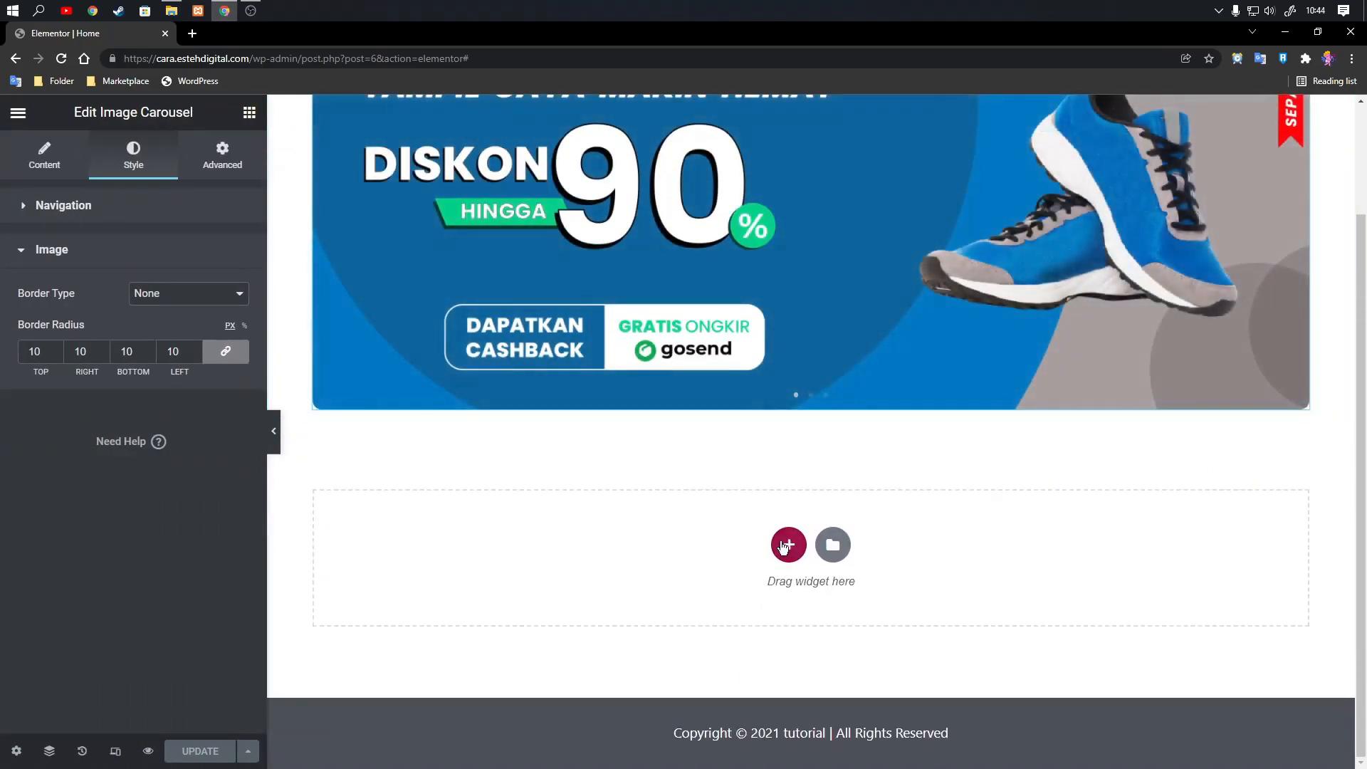
pyautogui.click(789, 544)
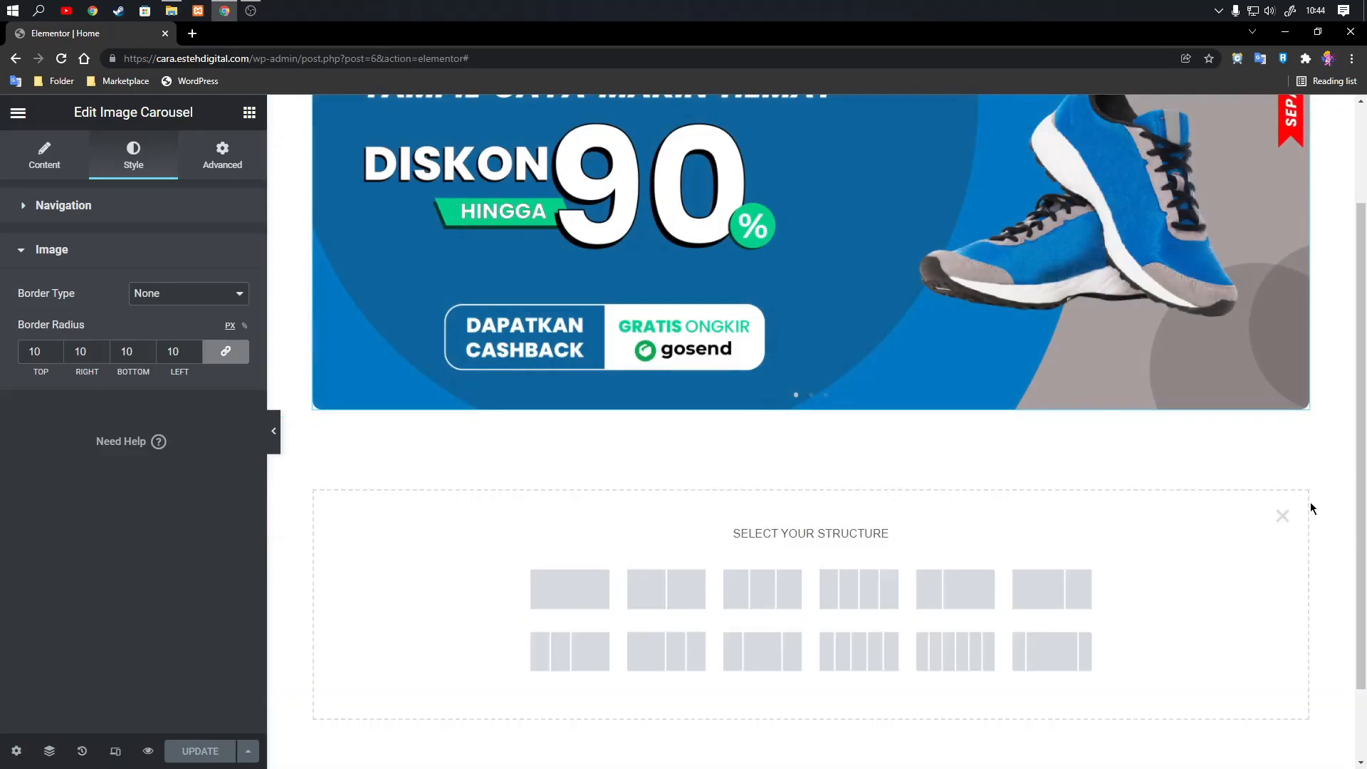
pyautogui.click(1282, 515)
pyautogui.click(790, 546)
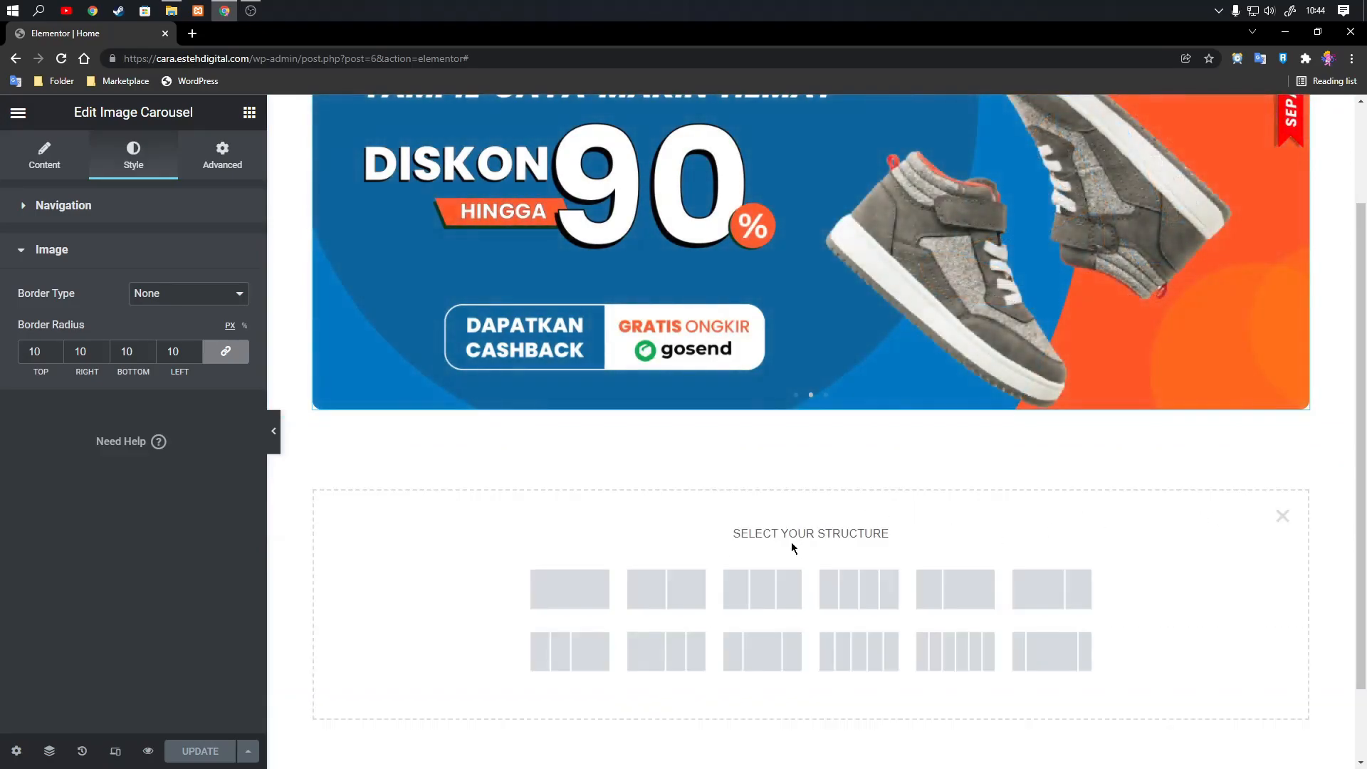
pyautogui.click(677, 592)
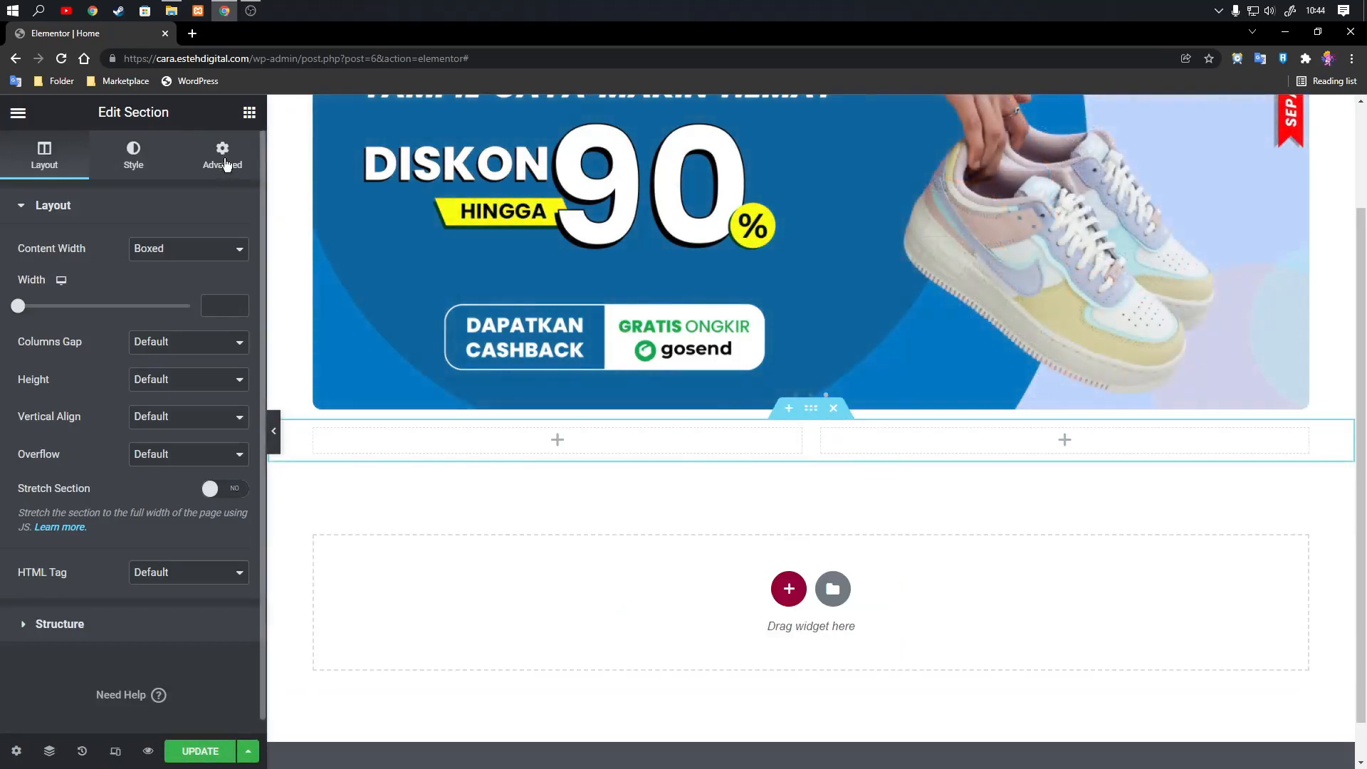
# Unlink the new section's padding values and set only the top padding to 80 px.
pyautogui.click(222, 153)
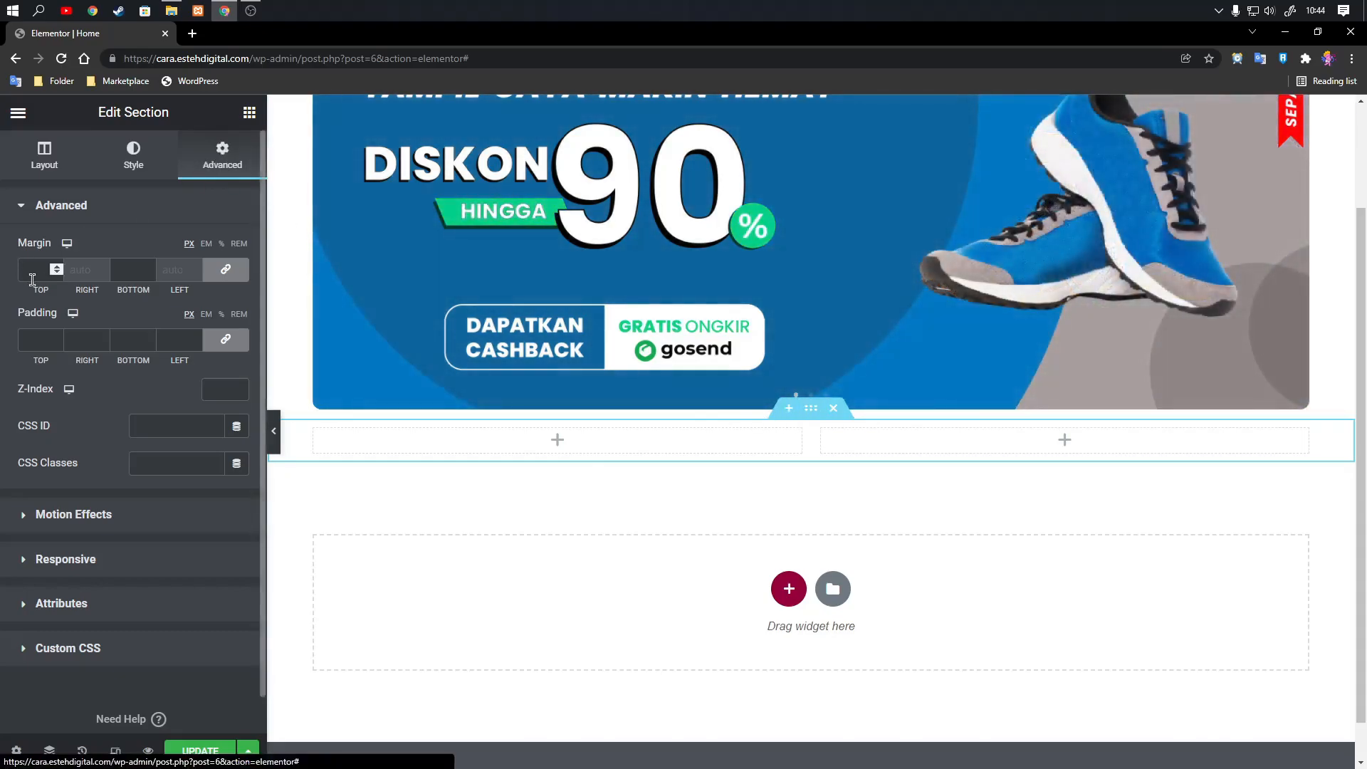
pyautogui.click(226, 341)
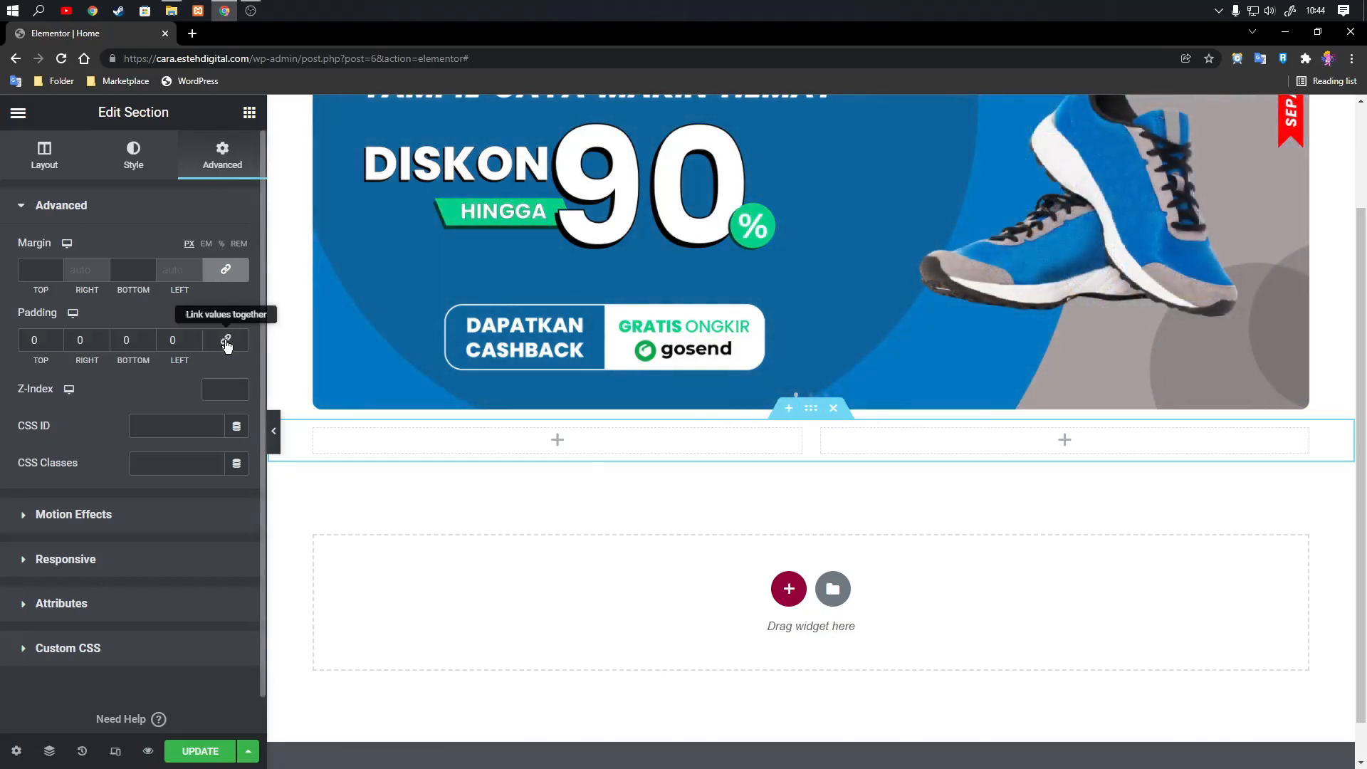
pyautogui.click(20, 334)
pyautogui.write('8')
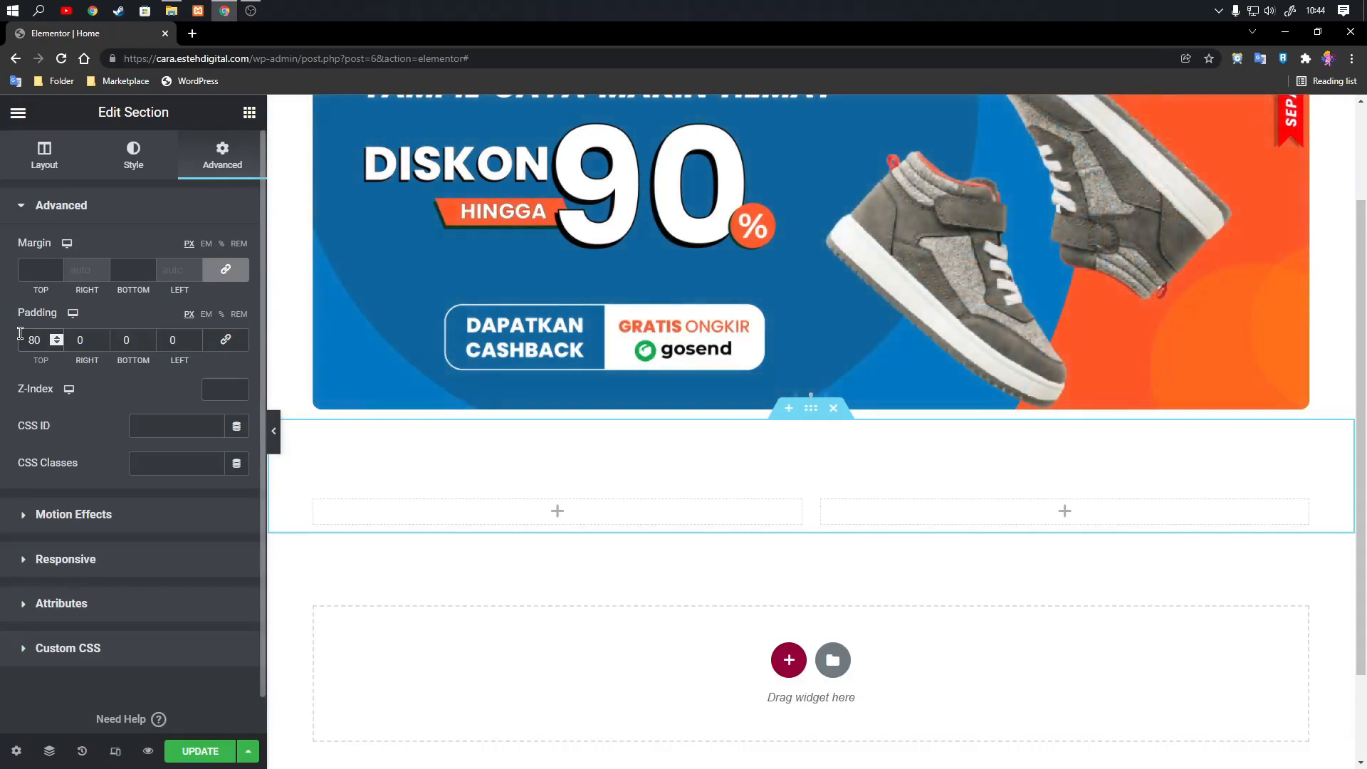
# Place an Image widget in the section's right column and set its image size to Full.
pyautogui.click(557, 519)
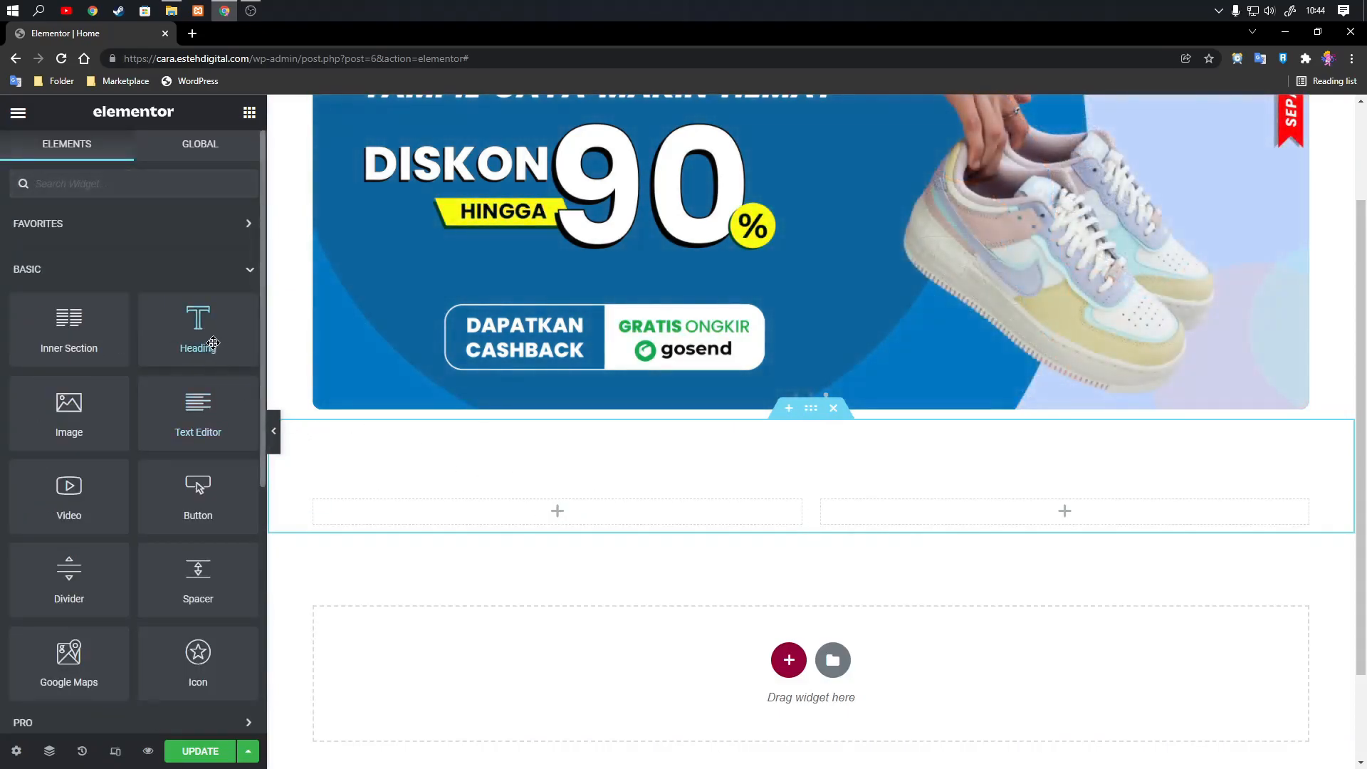
pyautogui.moveTo(64, 408); pyautogui.dragTo(1076, 507)
pyautogui.scroll(-3, 938, 463)
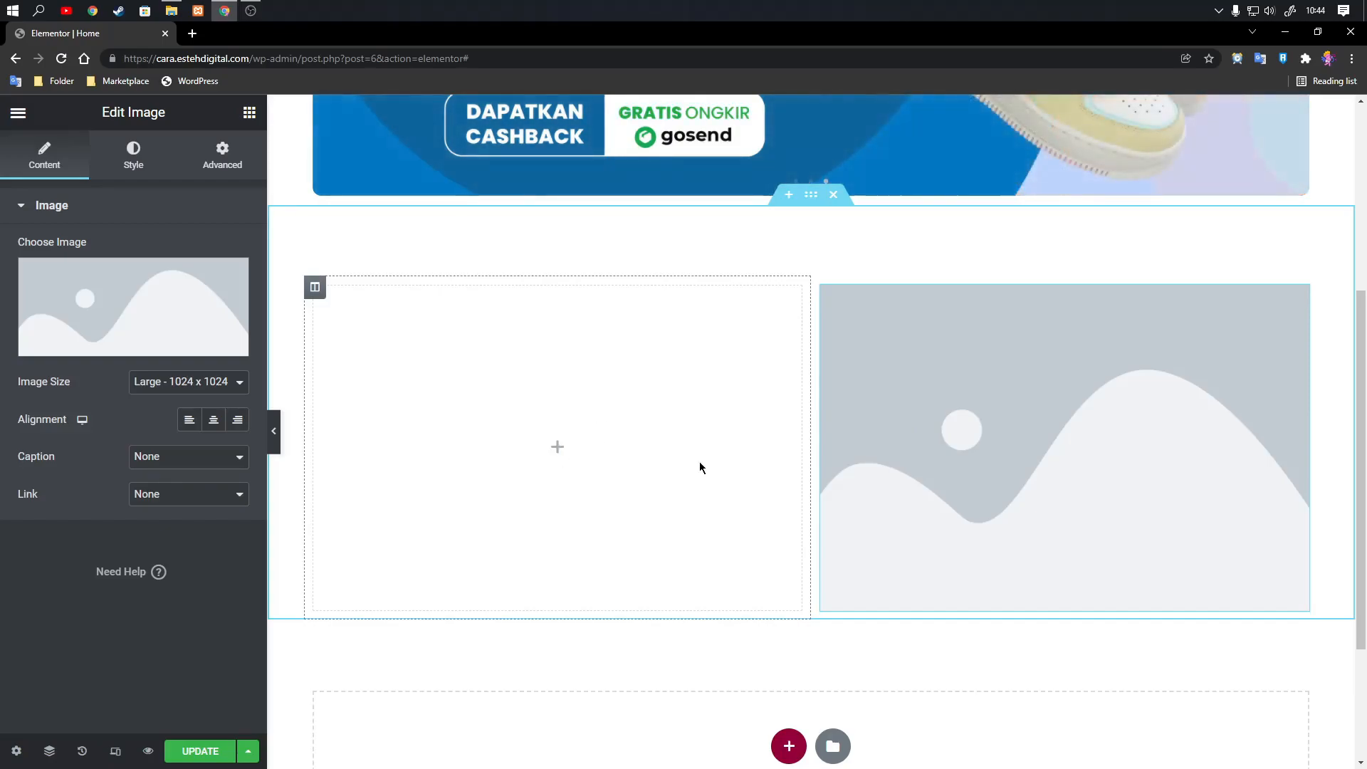
pyautogui.click(190, 382)
pyautogui.click(144, 482)
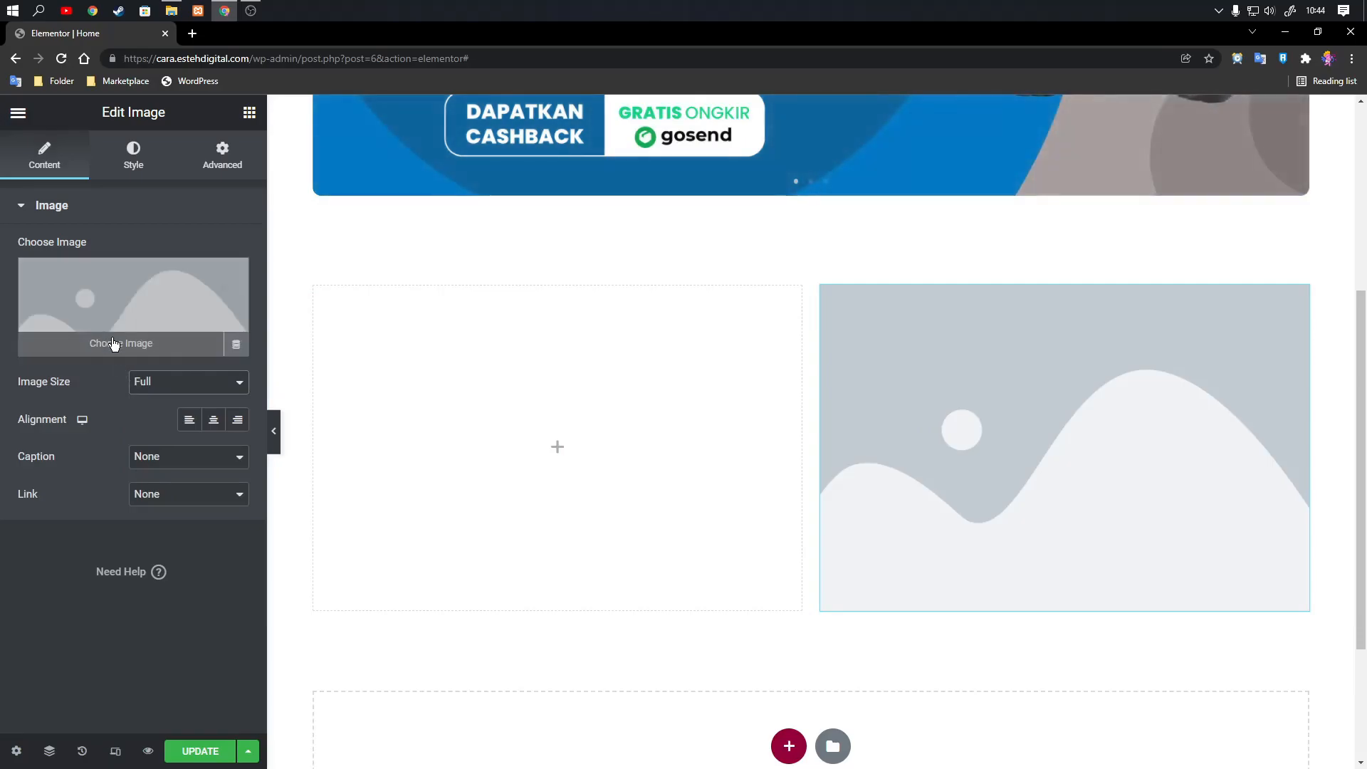
# Insert section-4.1.png, the woman tying her shoelaces, from the media library into the Image widget.
pyautogui.click(118, 353)
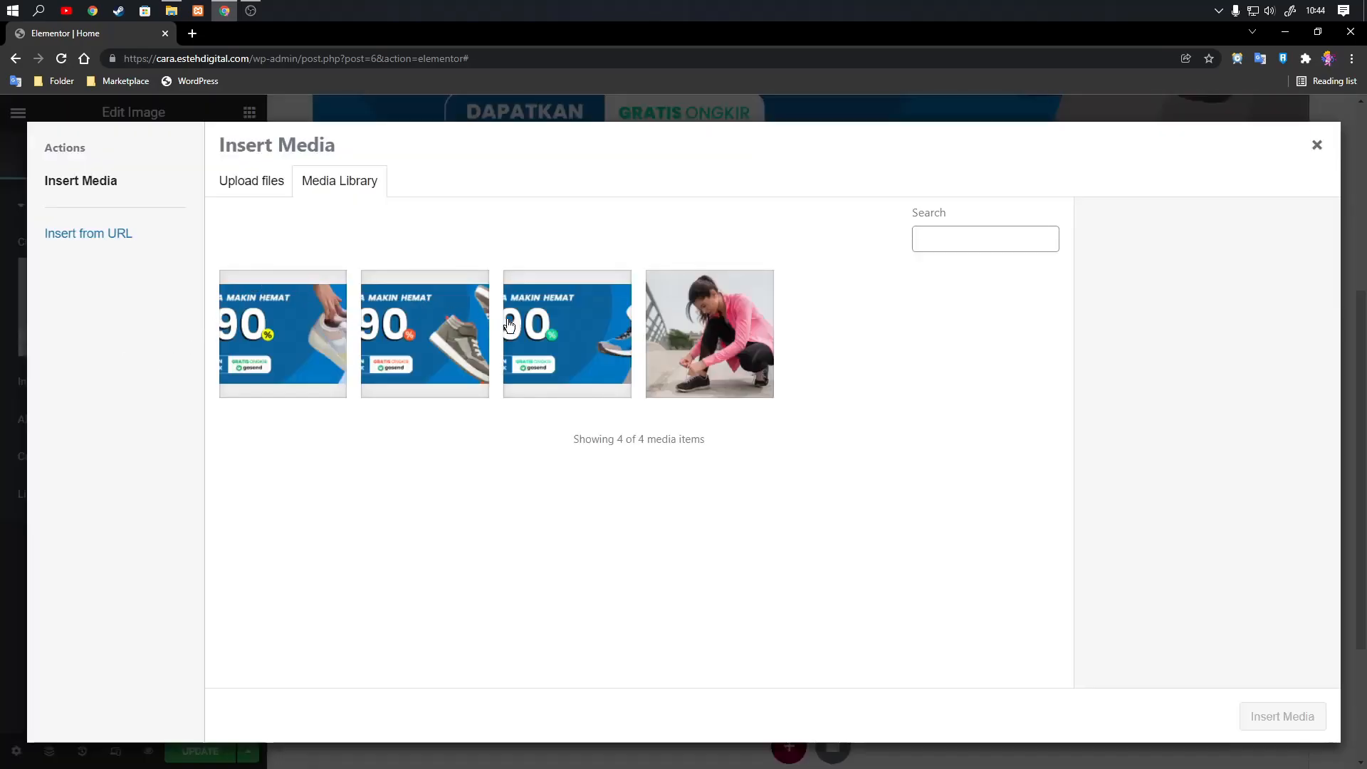
pyautogui.click(745, 343)
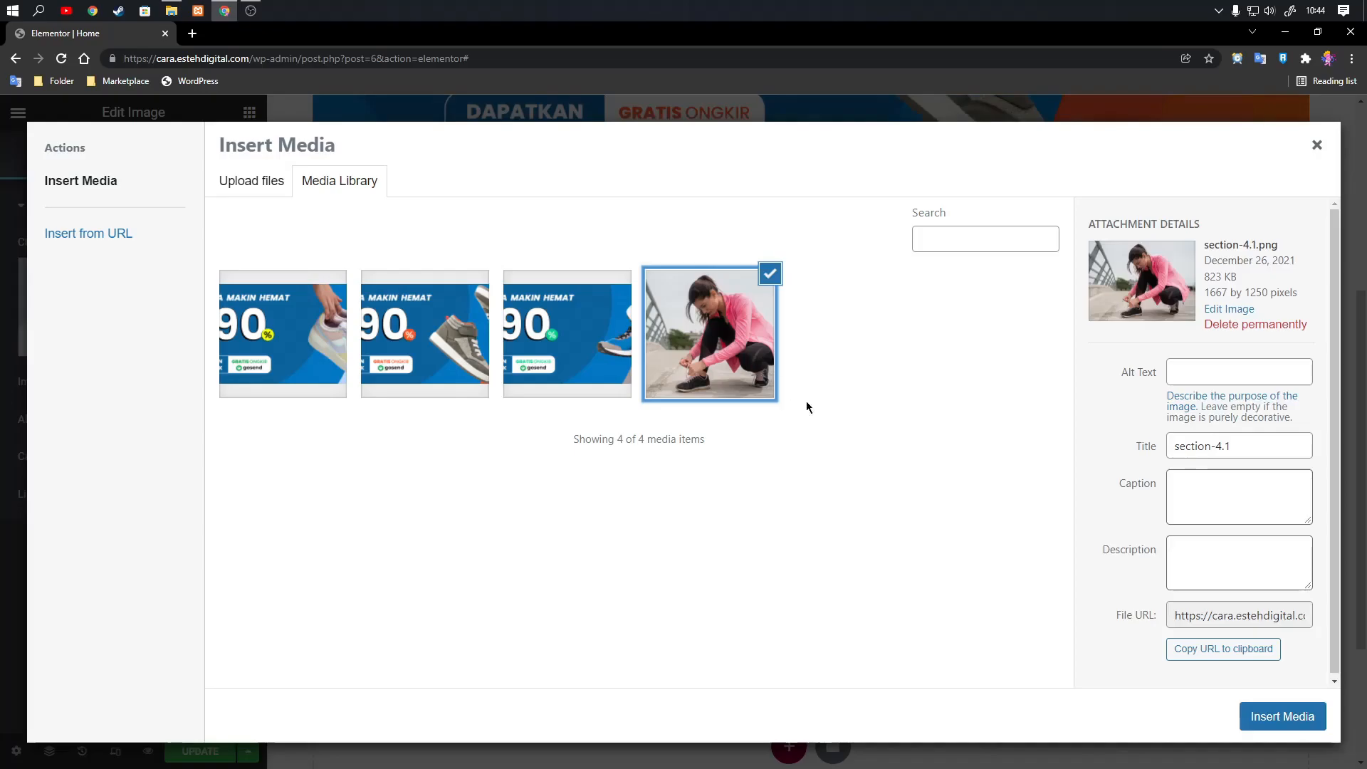
pyautogui.click(1262, 718)
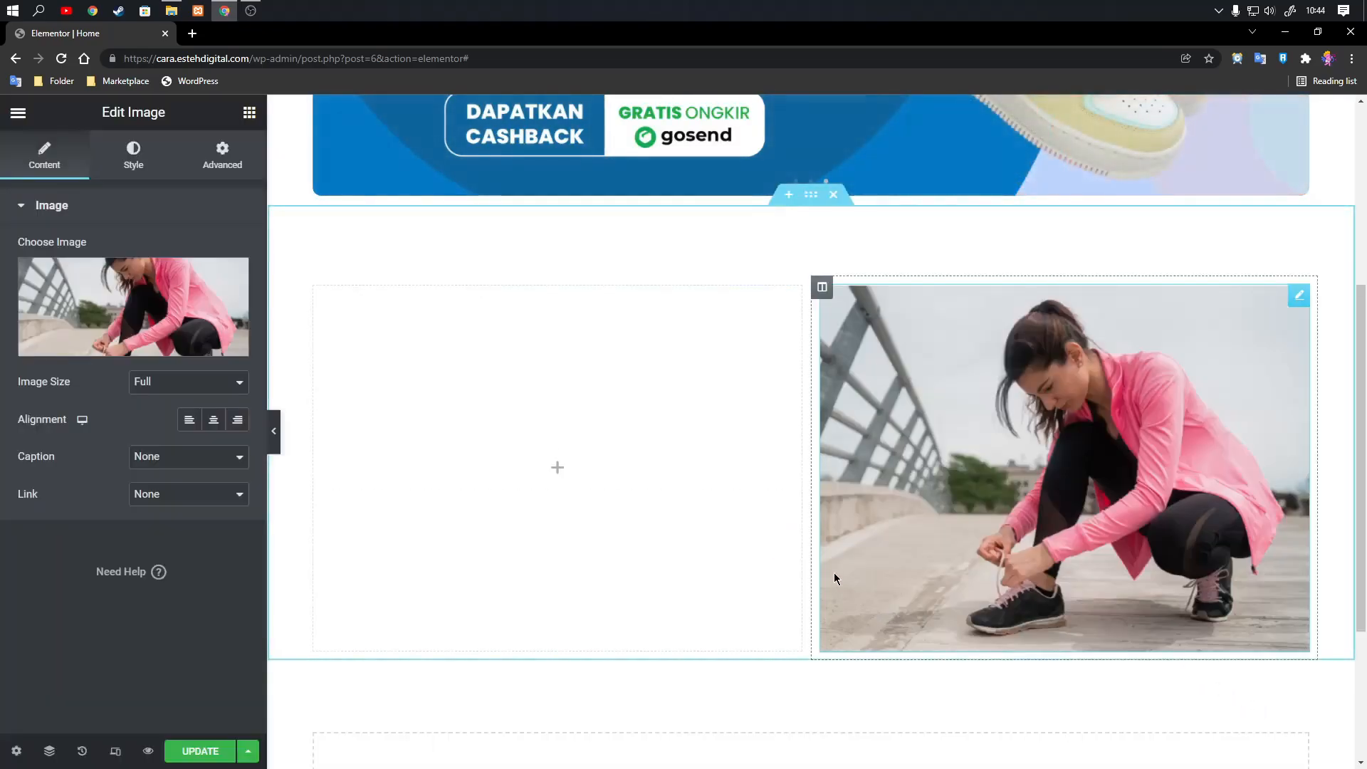
# Round the right column's image with a border radius of 10 px on all four corners.
pyautogui.click(115, 163)
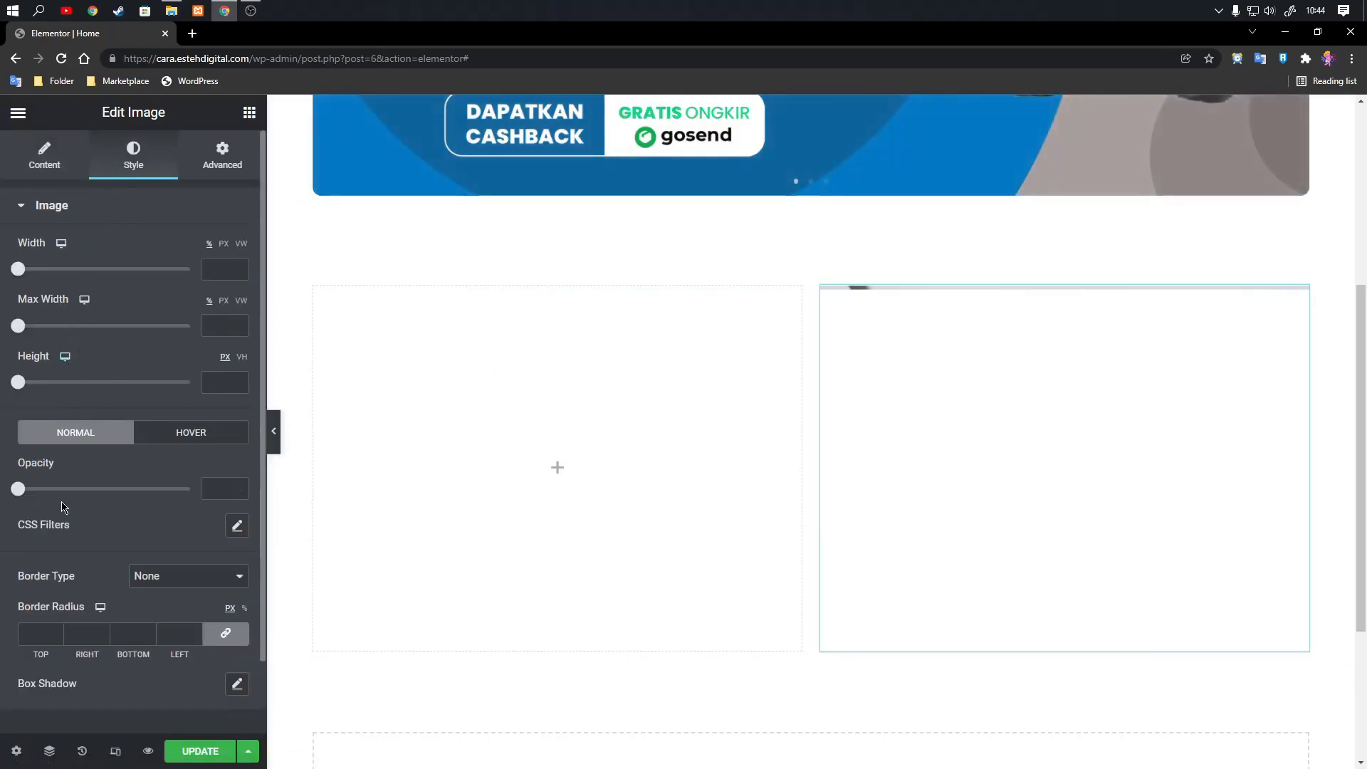
pyautogui.scroll(-2, 57, 527)
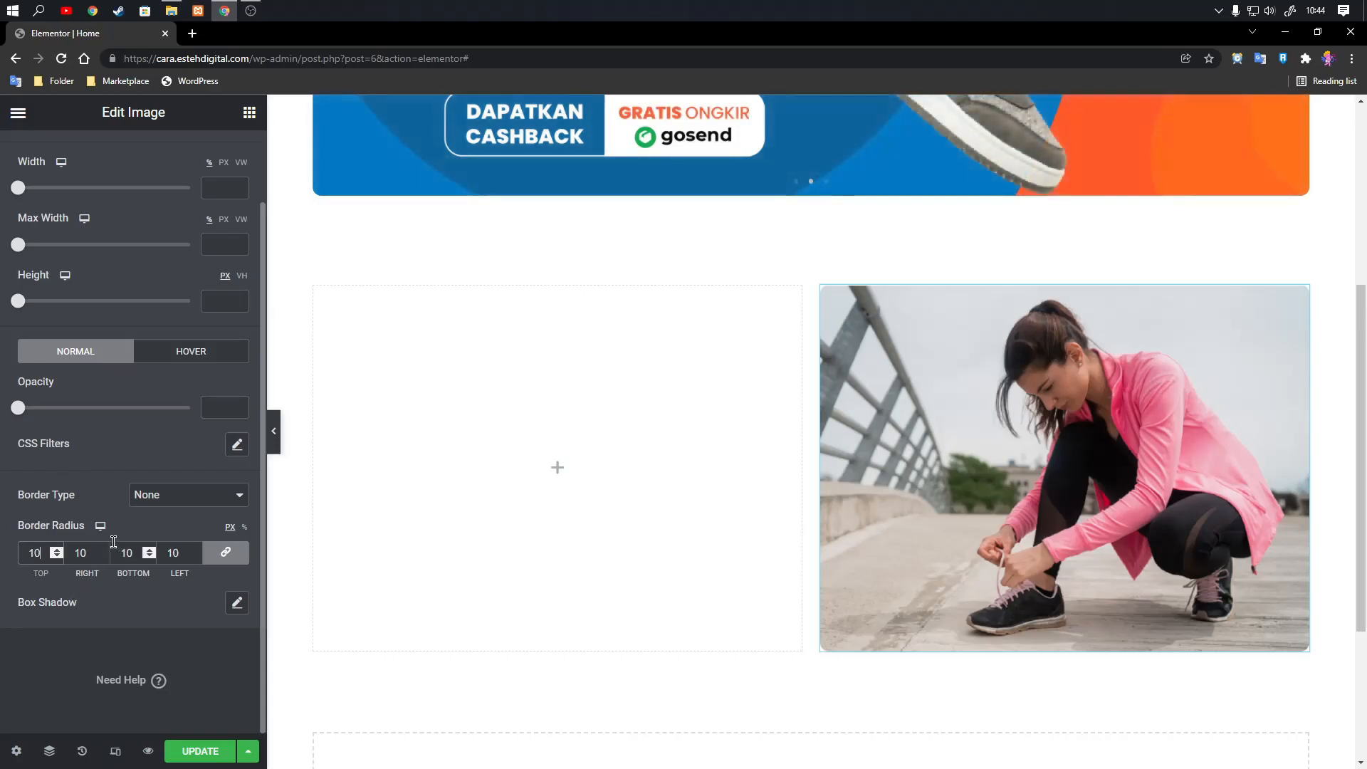
pyautogui.scroll(2, 76, 505)
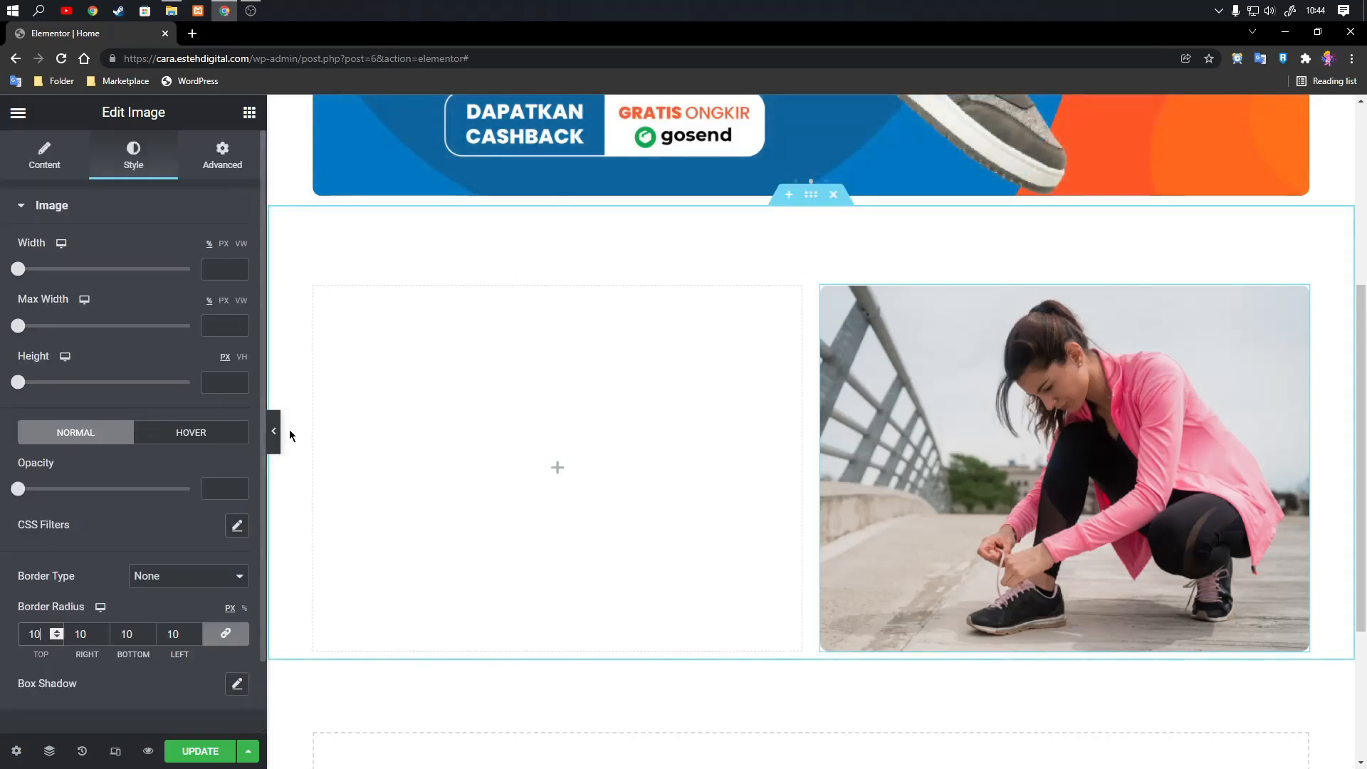
pyautogui.scroll(1, 450, 308)
pyautogui.scroll(4, 450, 308)
pyautogui.scroll(-5, 644, 397)
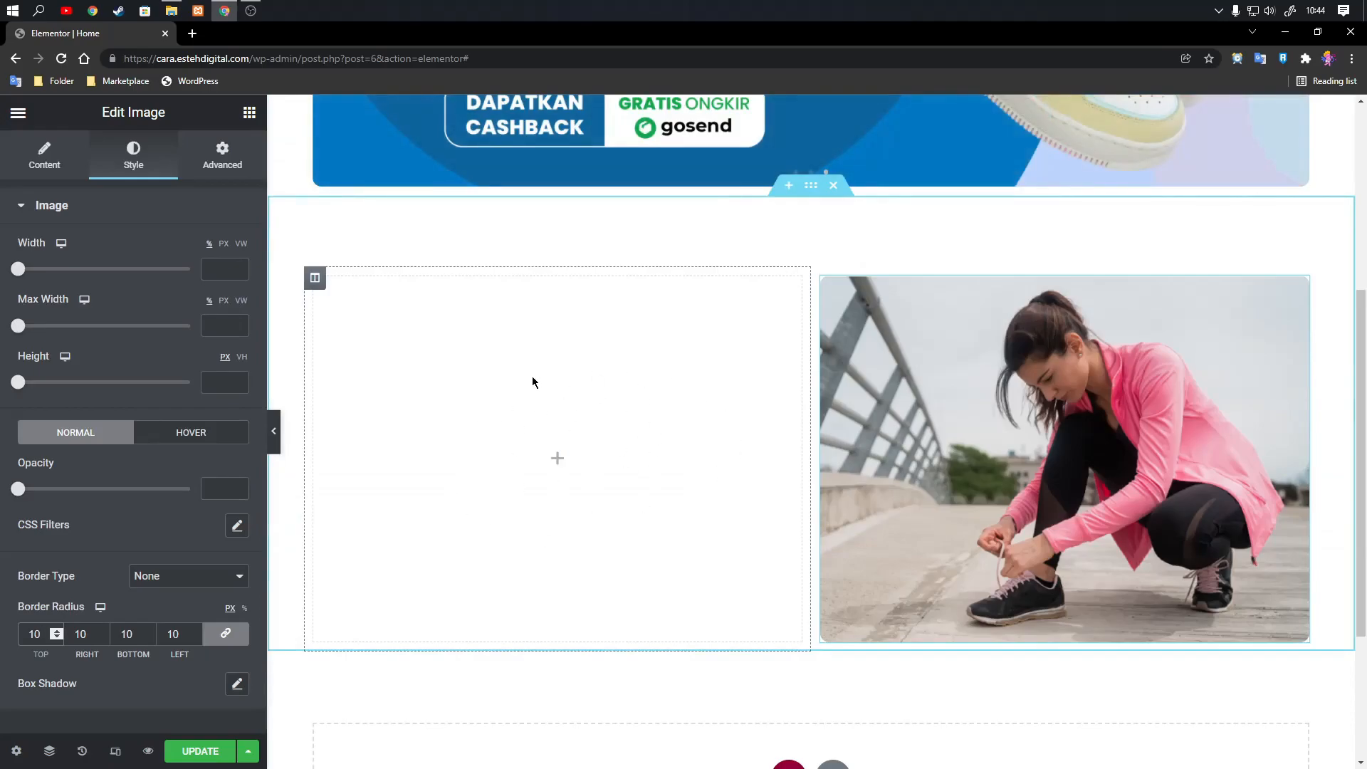
# Return to the widget list and place a Heading widget in the empty left column.
pyautogui.click(18, 113)
pyautogui.click(18, 112)
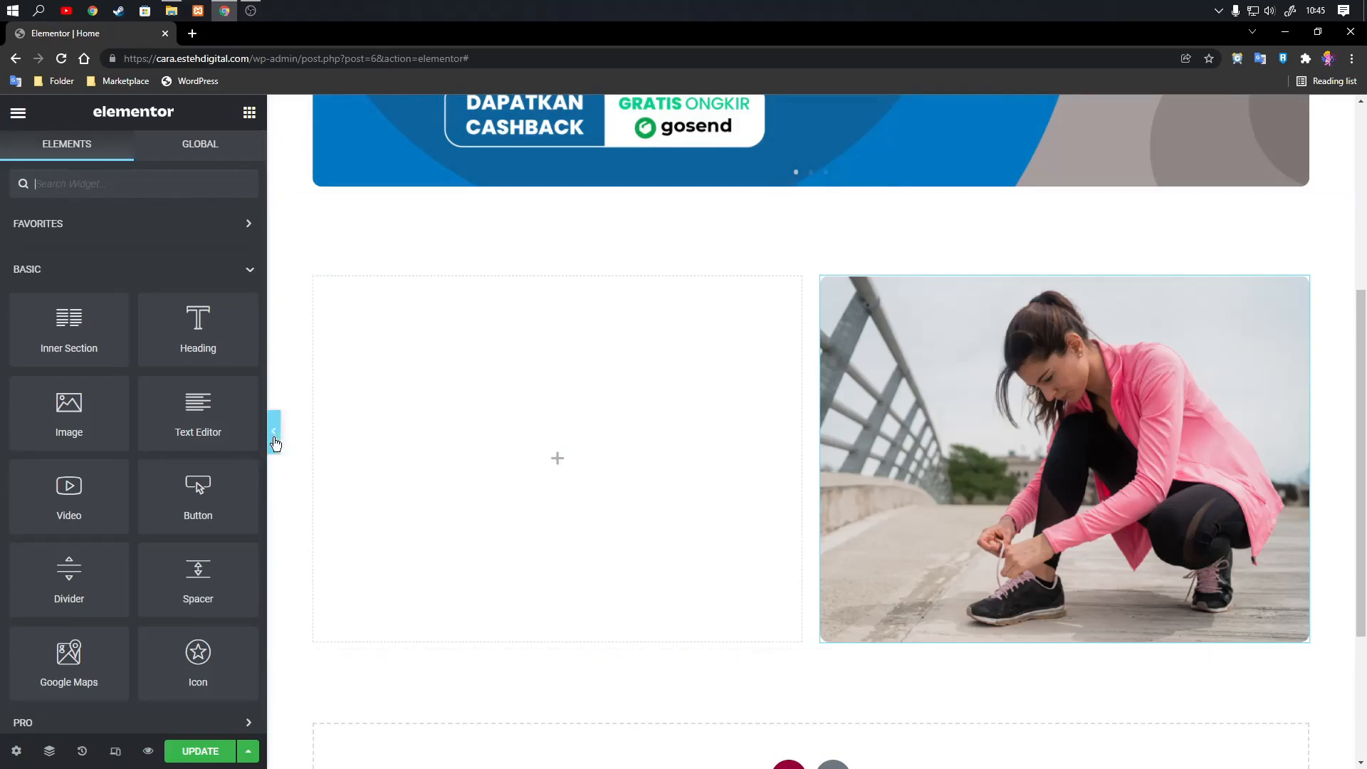
pyautogui.click(1290, 307)
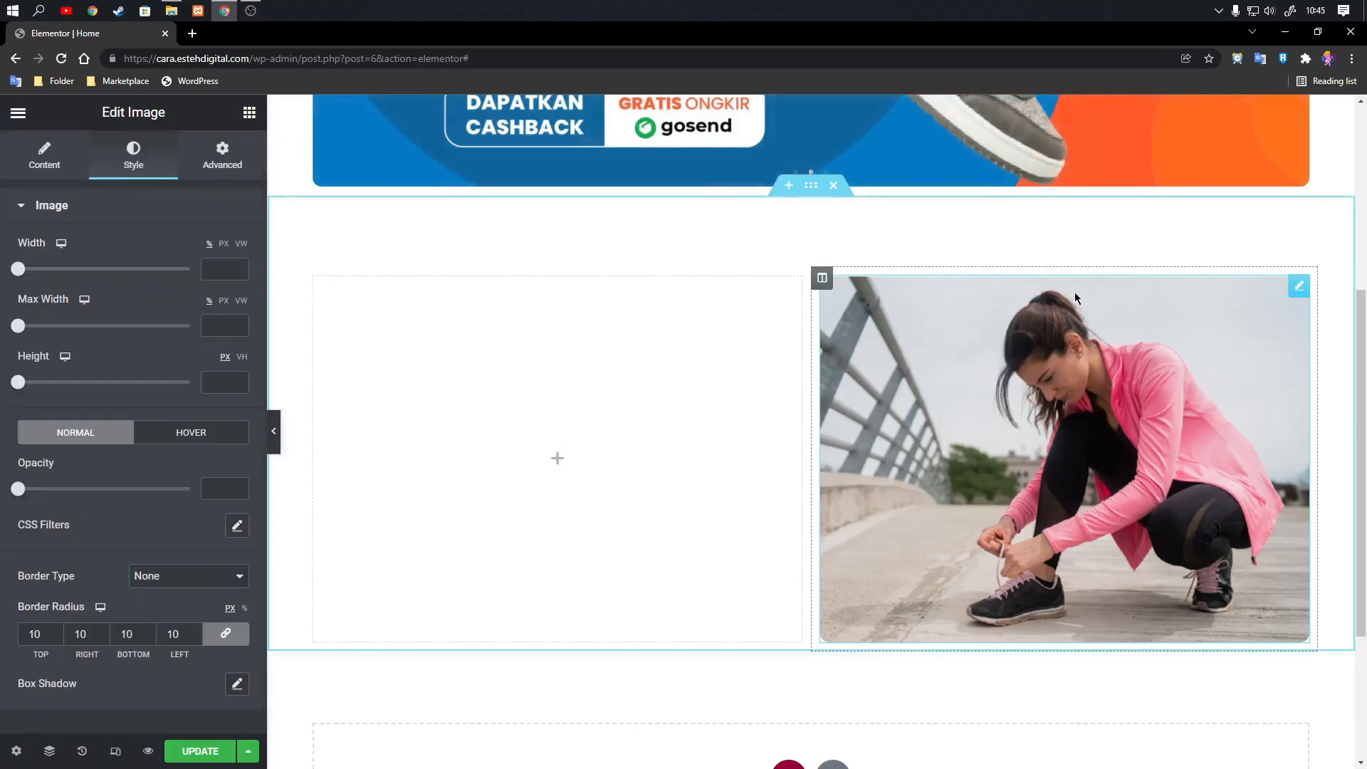
pyautogui.click(17, 114)
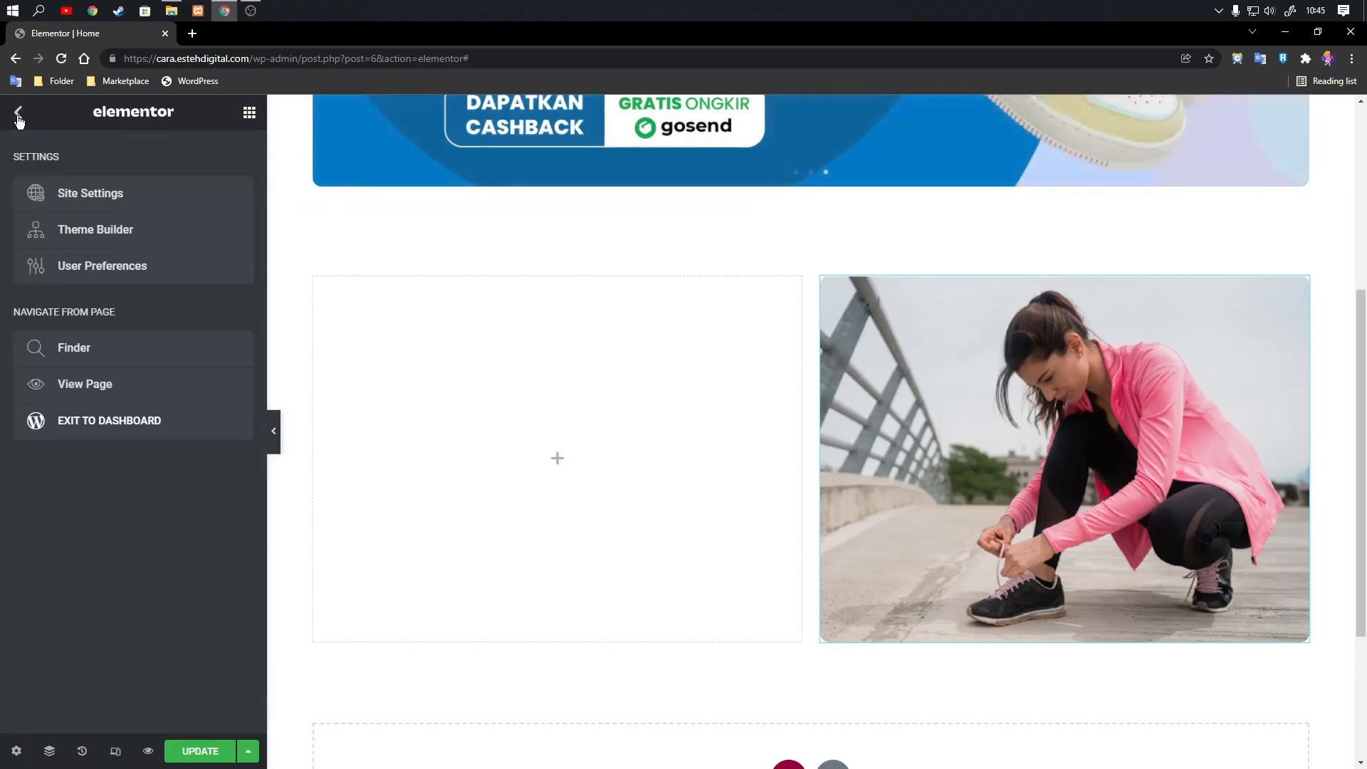
pyautogui.click(17, 112)
pyautogui.moveTo(179, 342); pyautogui.dragTo(487, 504)
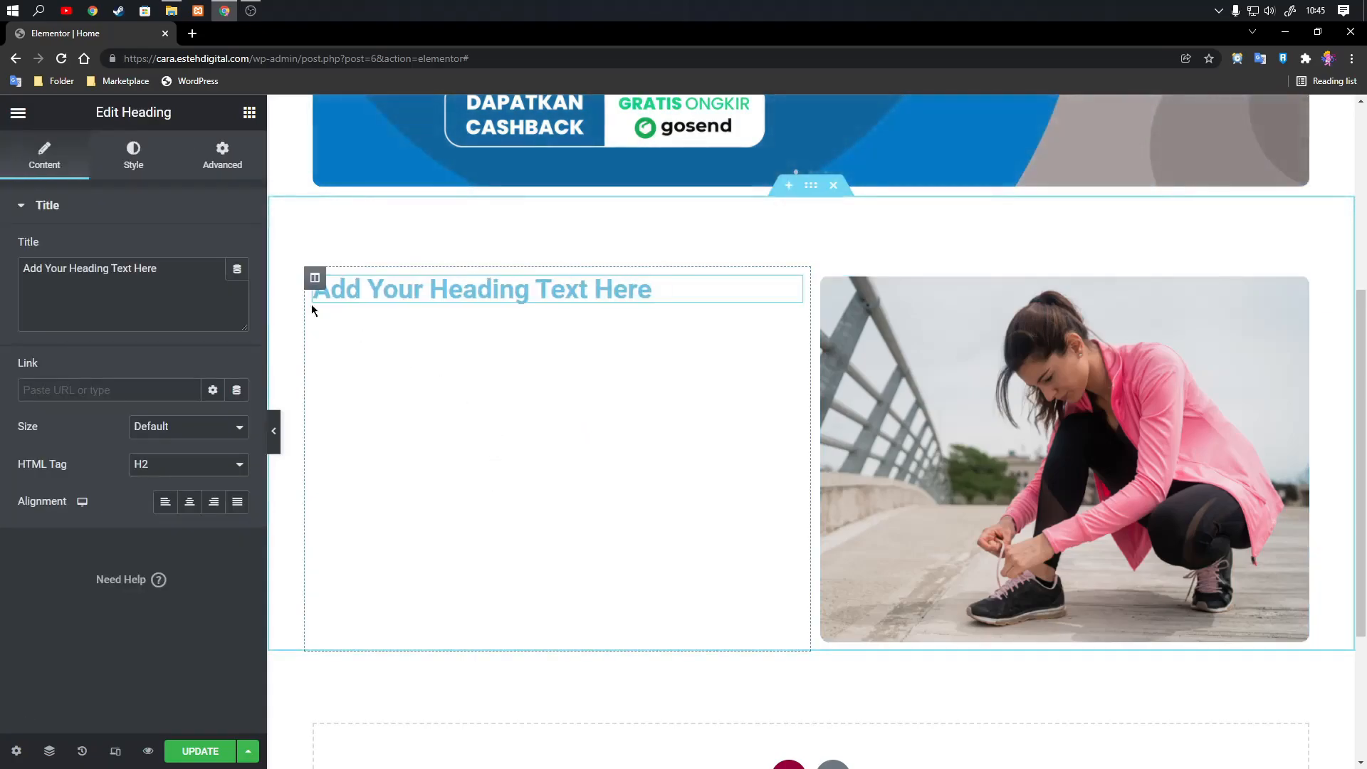
# Set the heading's text color to #181818, and lighten it to the dark grey #454545.
pyautogui.click(142, 158)
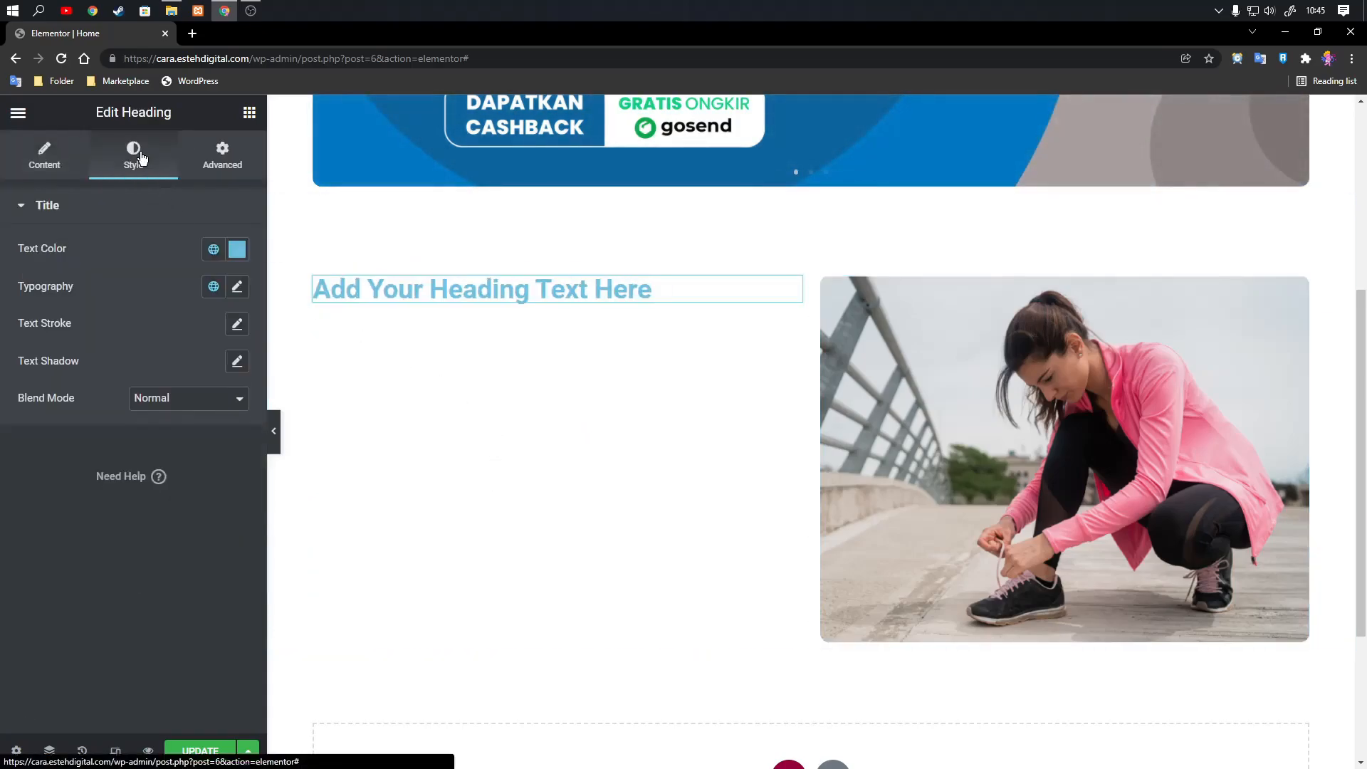
pyautogui.click(238, 250)
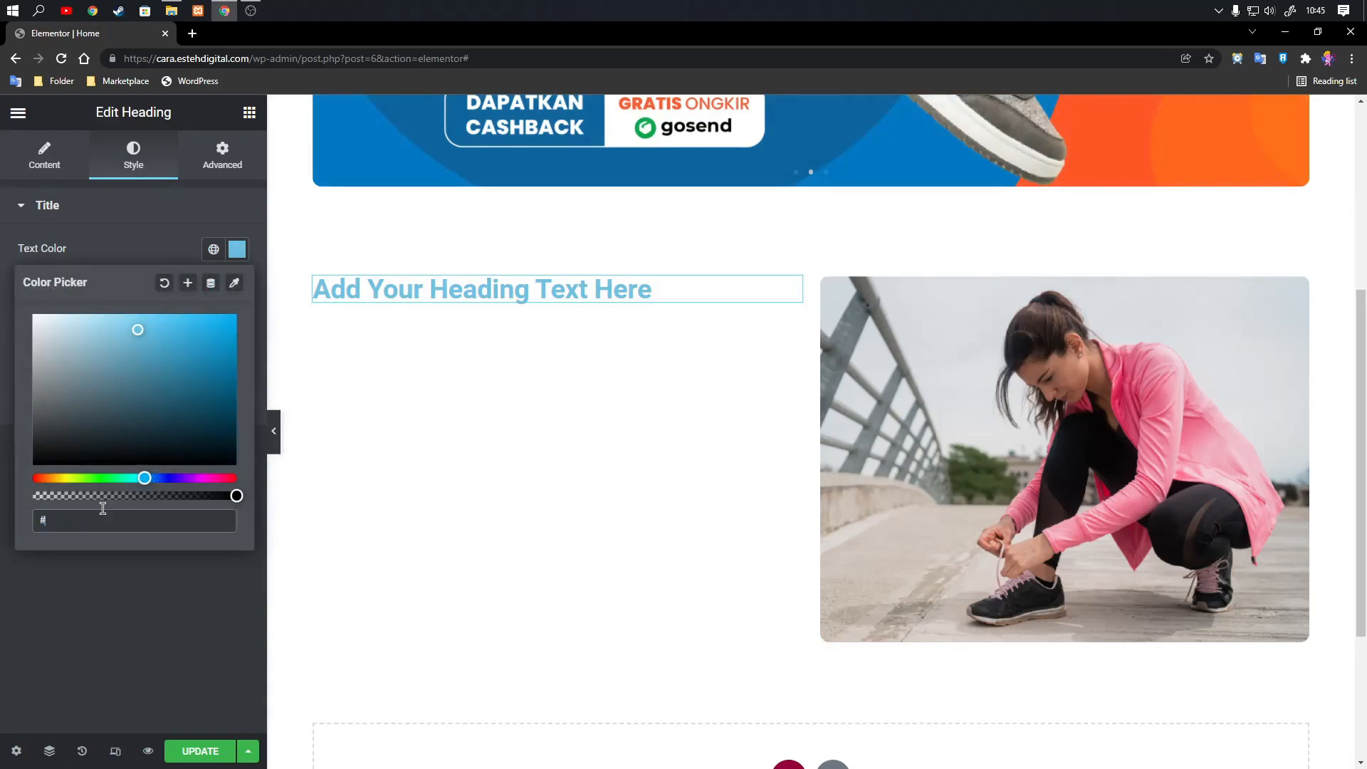
pyautogui.write('#1')
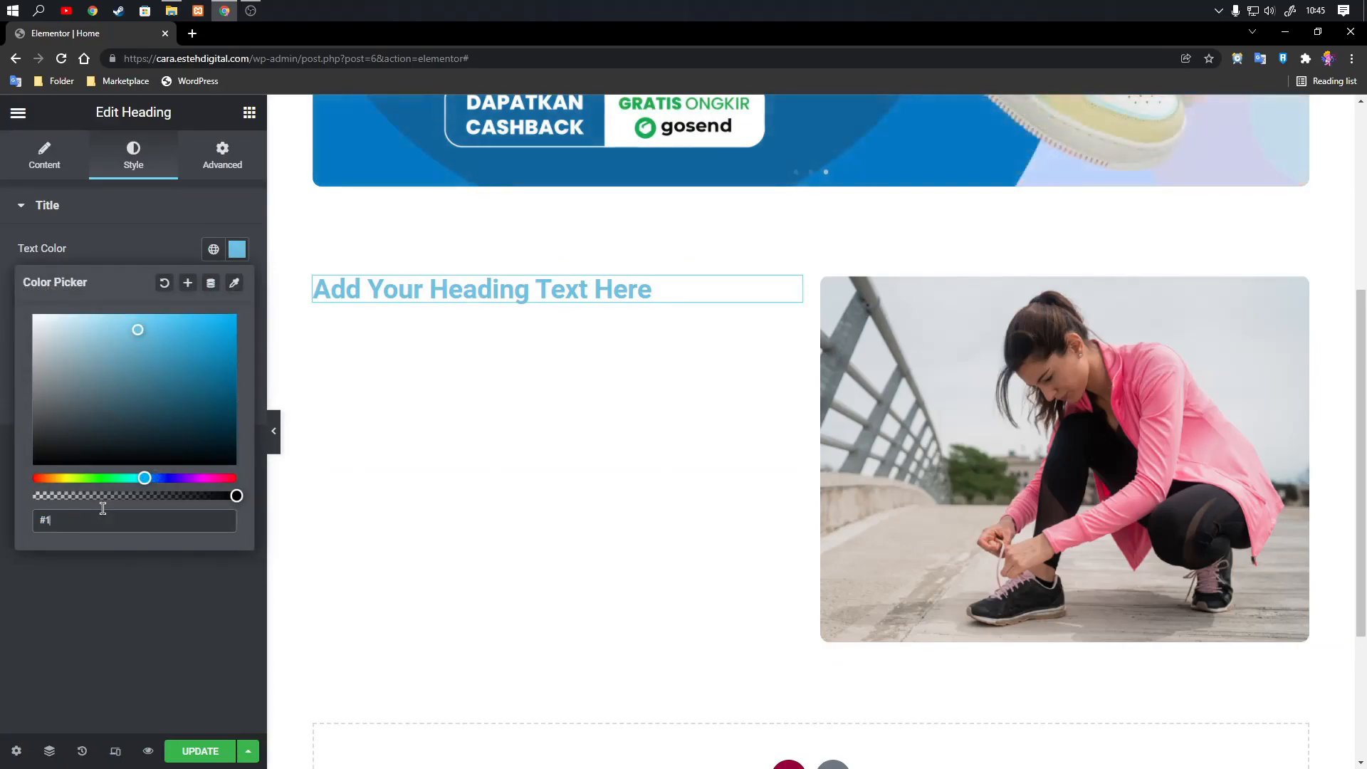
pyautogui.write('81818')
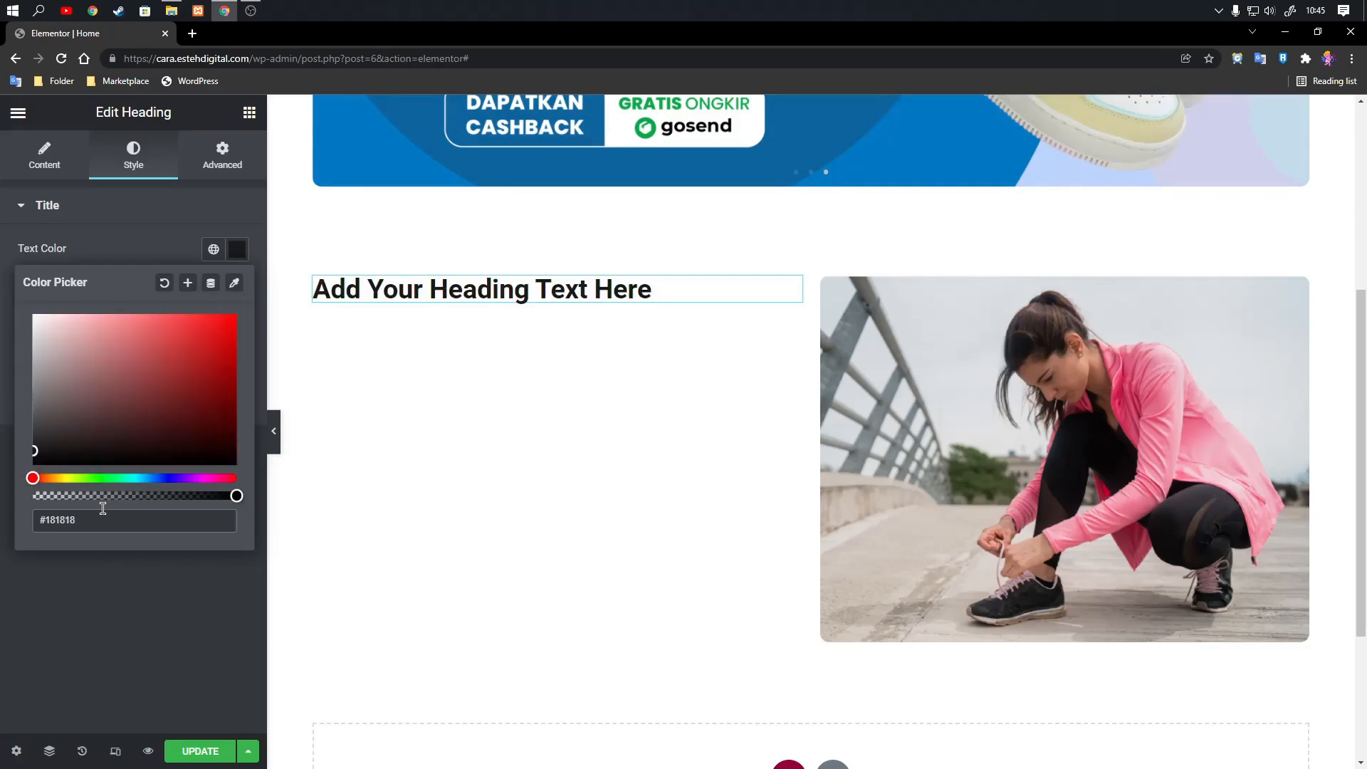
pyautogui.moveTo(34, 451); pyautogui.dragTo(34, 431)
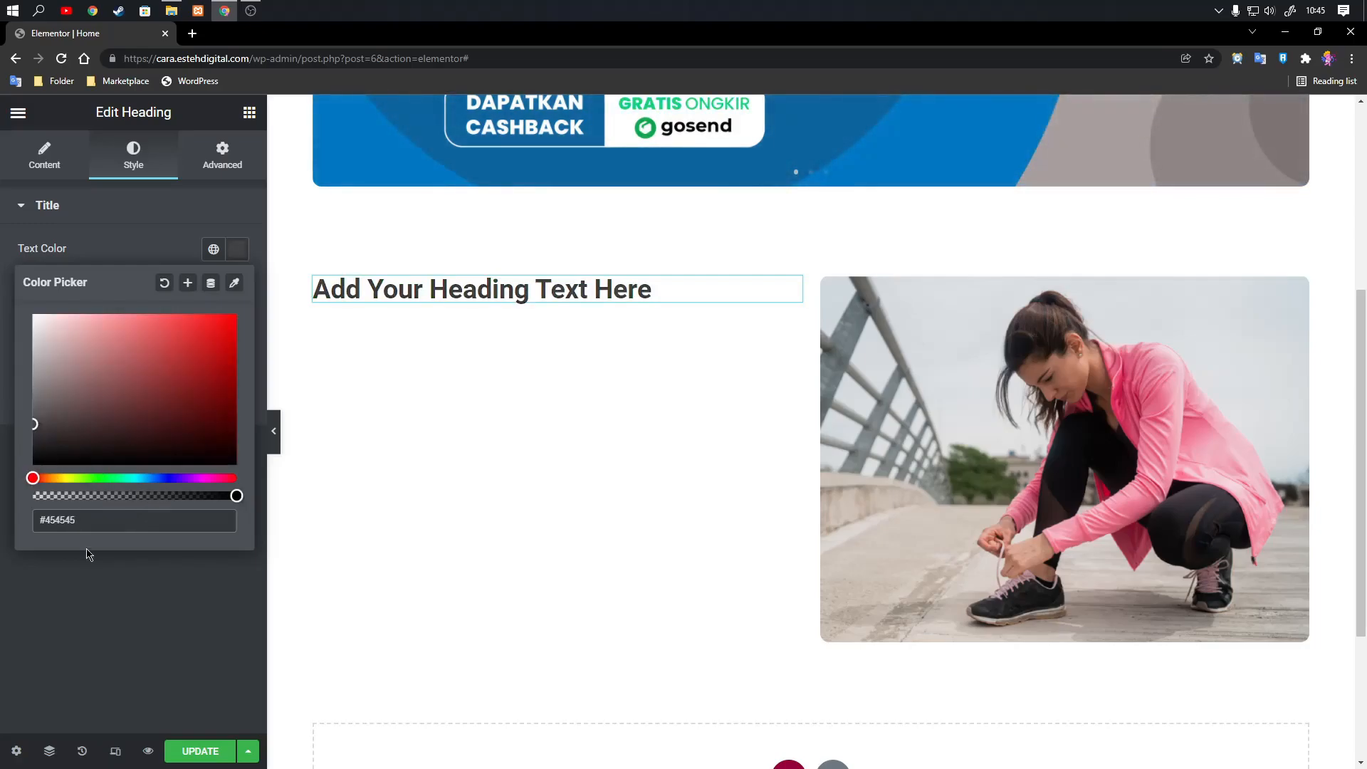
pyautogui.click(111, 601)
# Change the heading's typography to the Poppins font family with Bold weight.
pyautogui.click(238, 290)
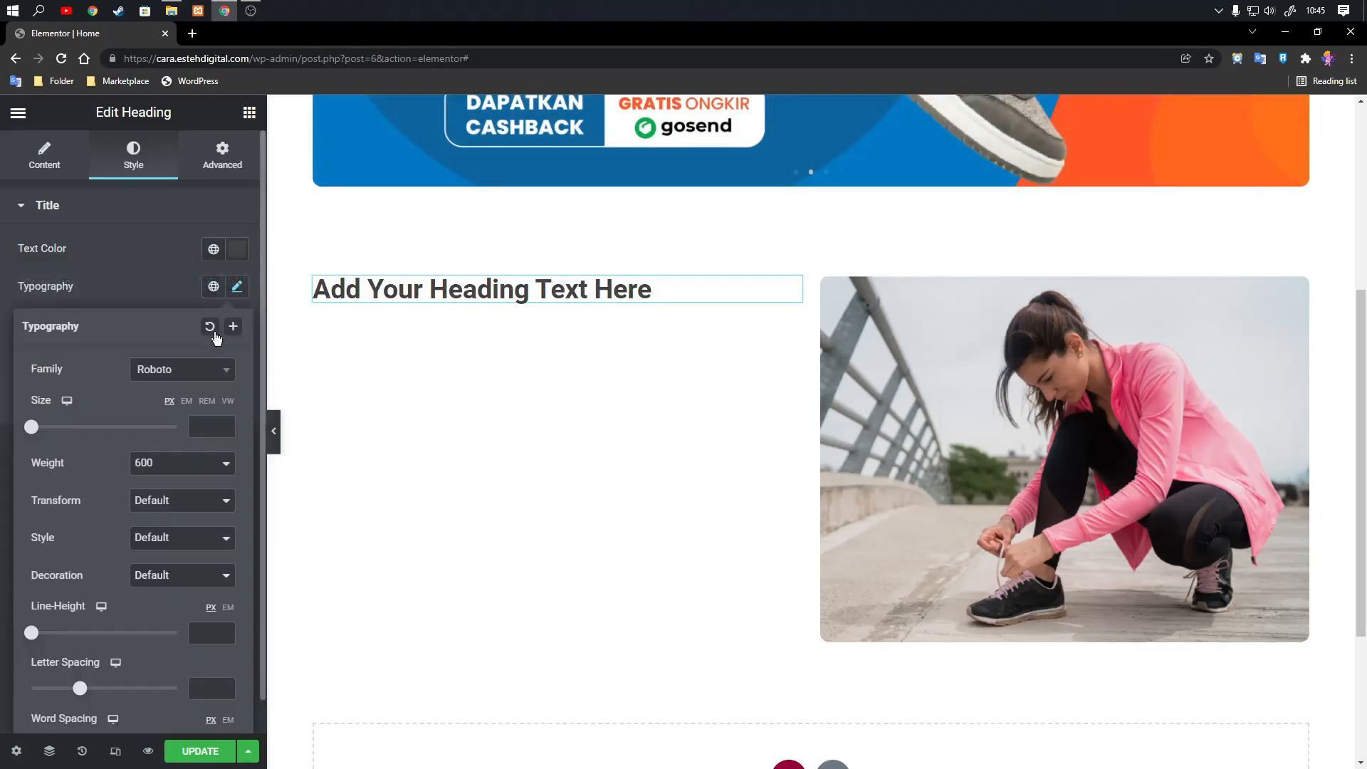
pyautogui.click(195, 373)
pyautogui.write('pop')
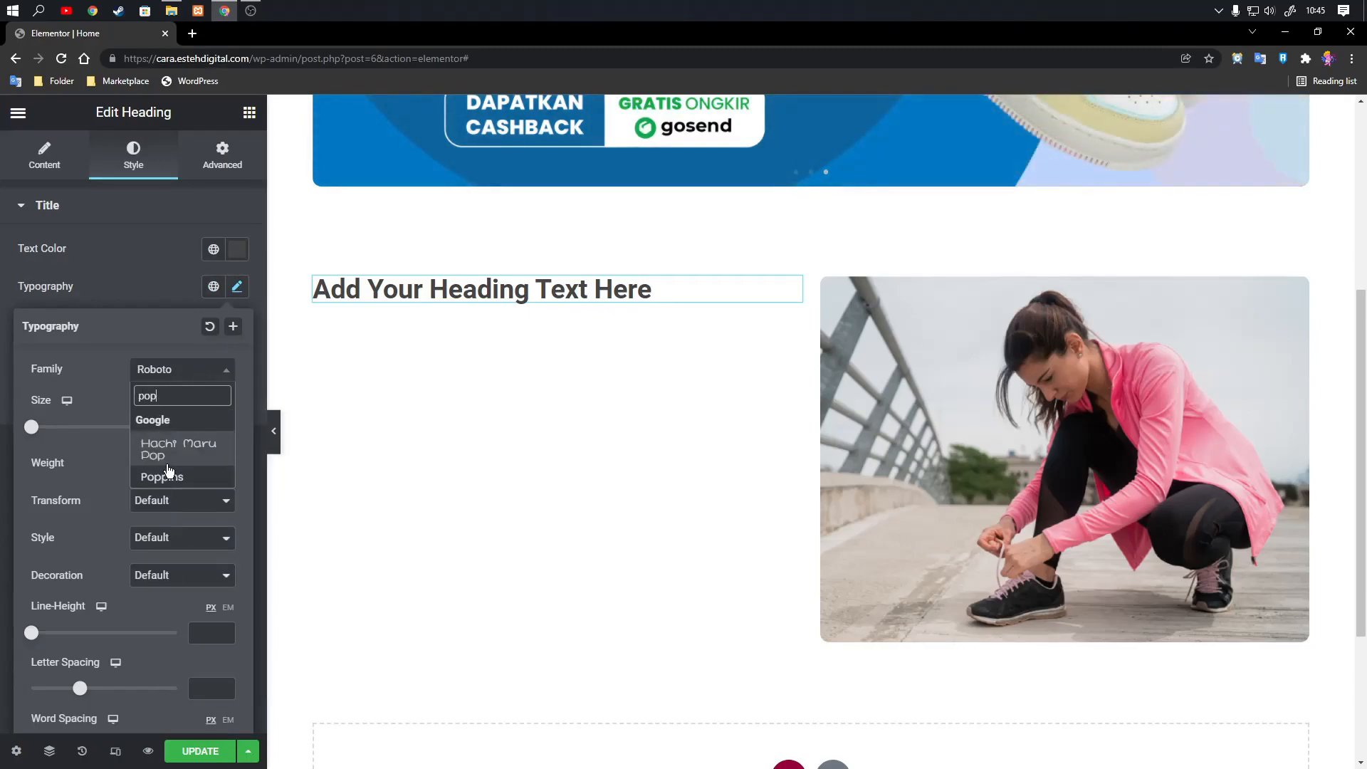
pyautogui.click(169, 473)
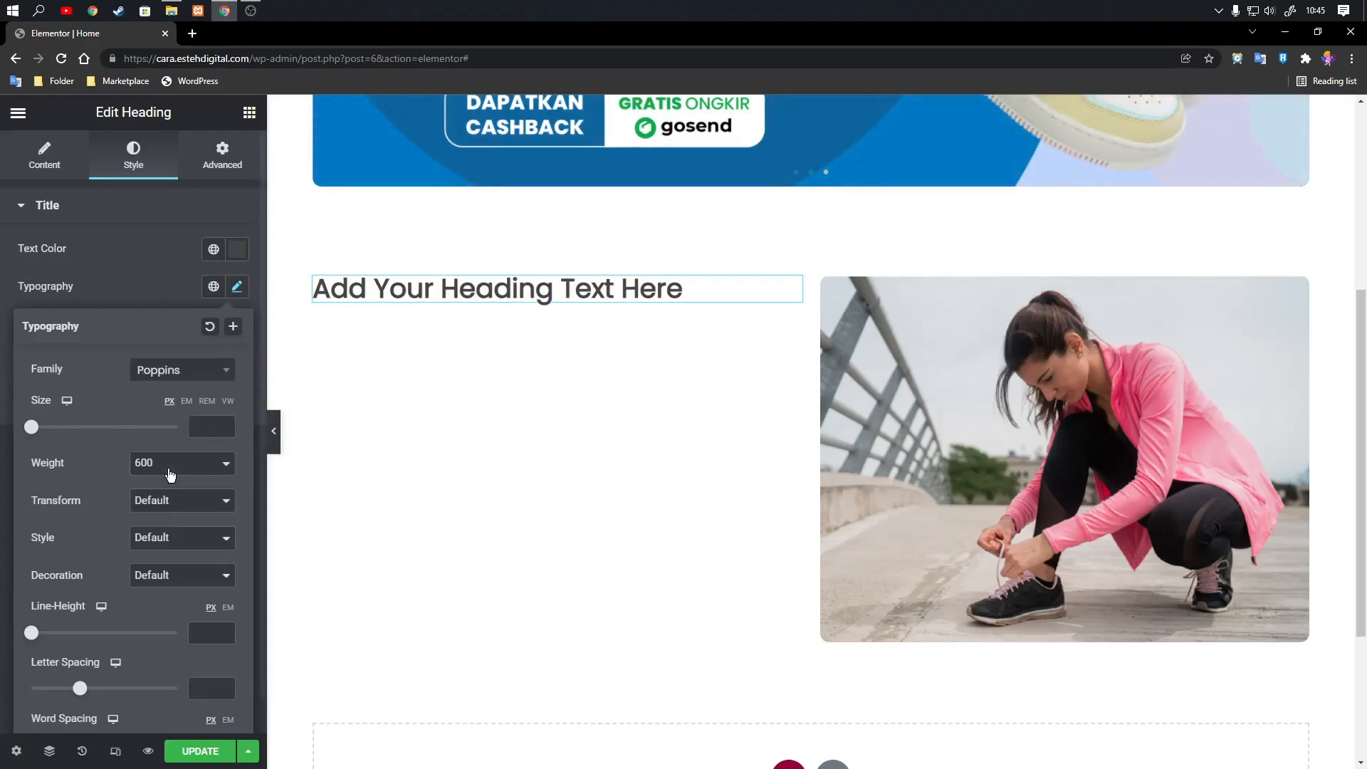
pyautogui.click(178, 470)
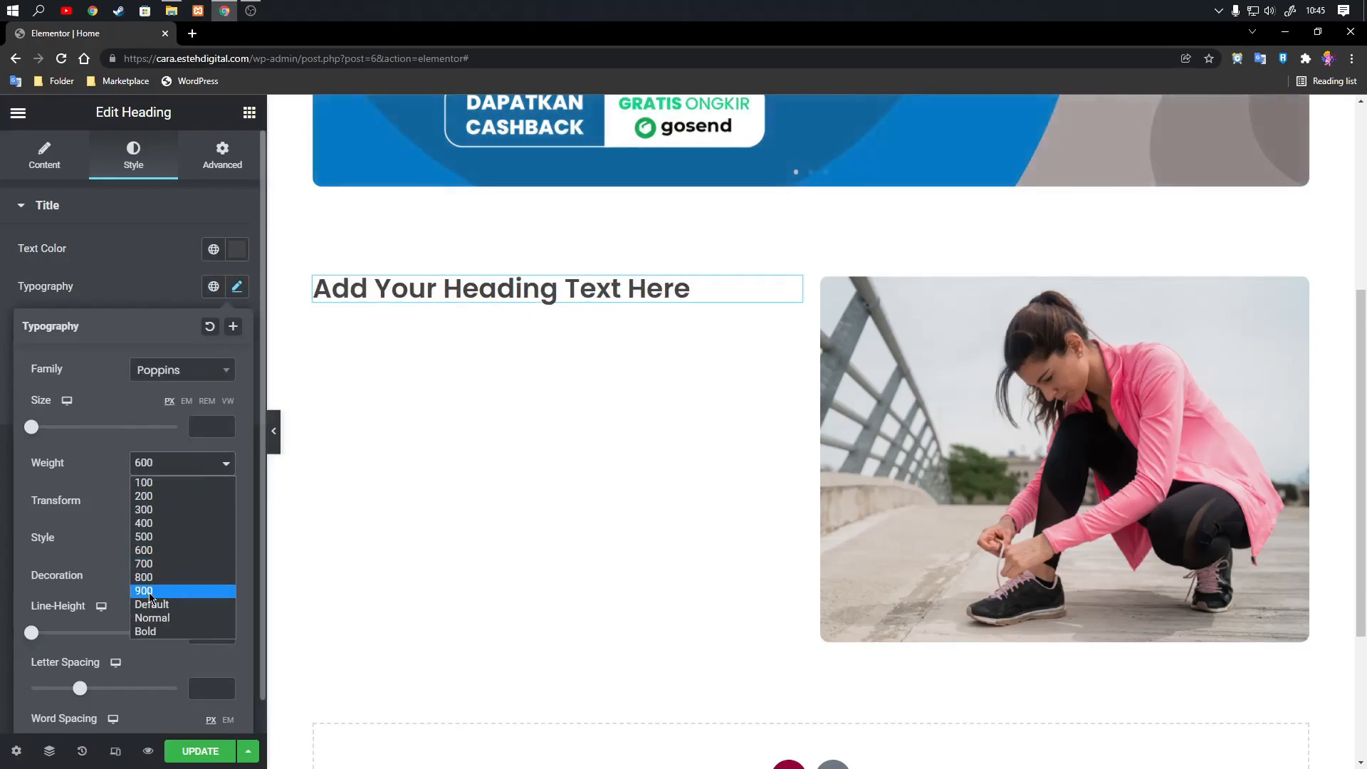
pyautogui.click(153, 632)
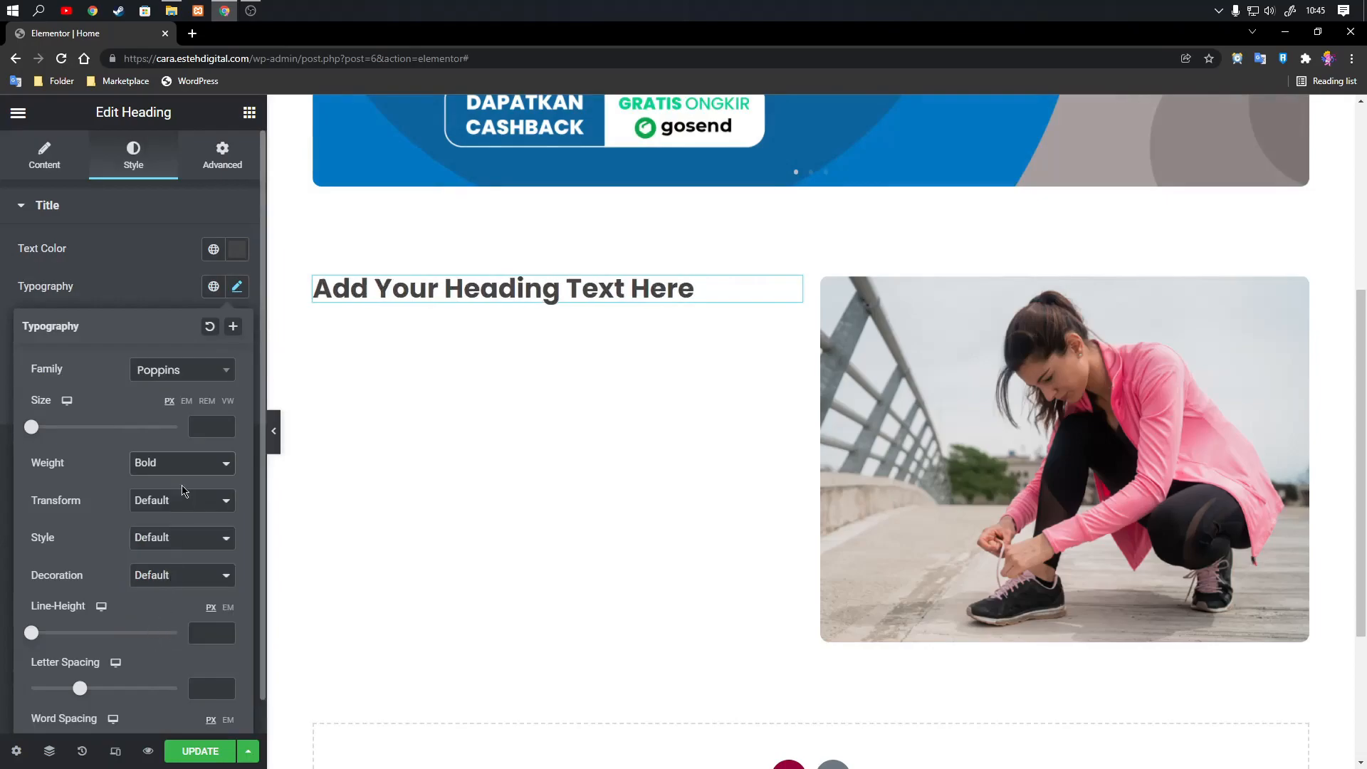
# Set the heading's font size to 40 px.
pyautogui.click(226, 426)
pyautogui.write('6')
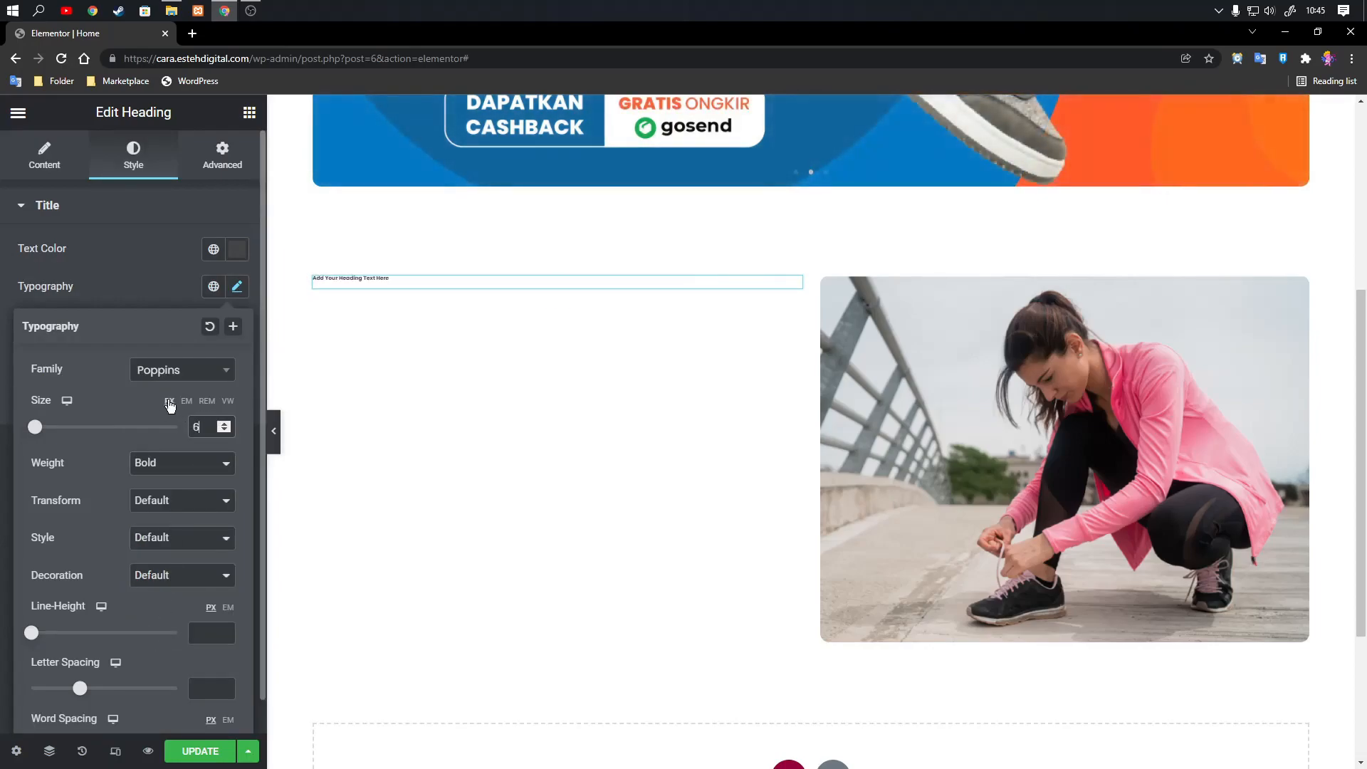
pyautogui.click(185, 403)
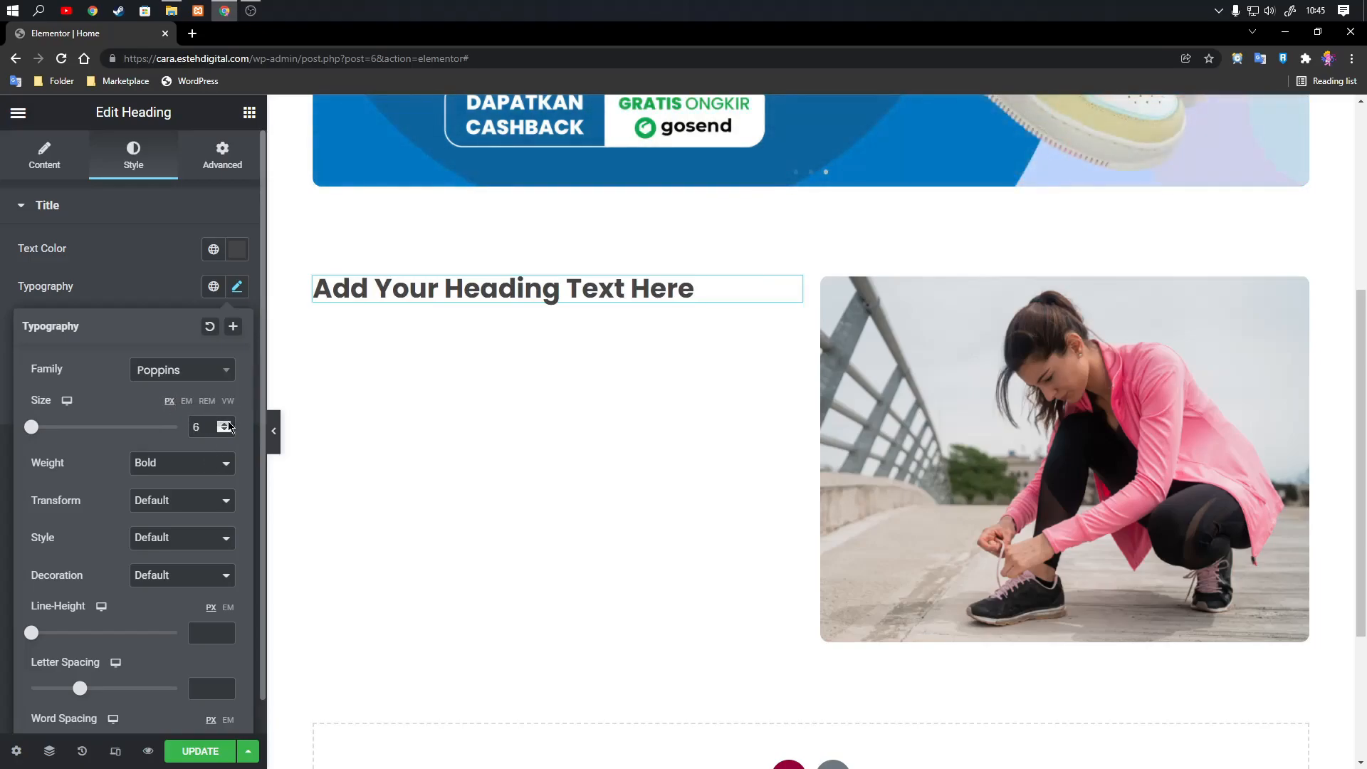
pyautogui.click(227, 423)
pyautogui.moveTo(226, 424); pyautogui.dragTo(220, 433)
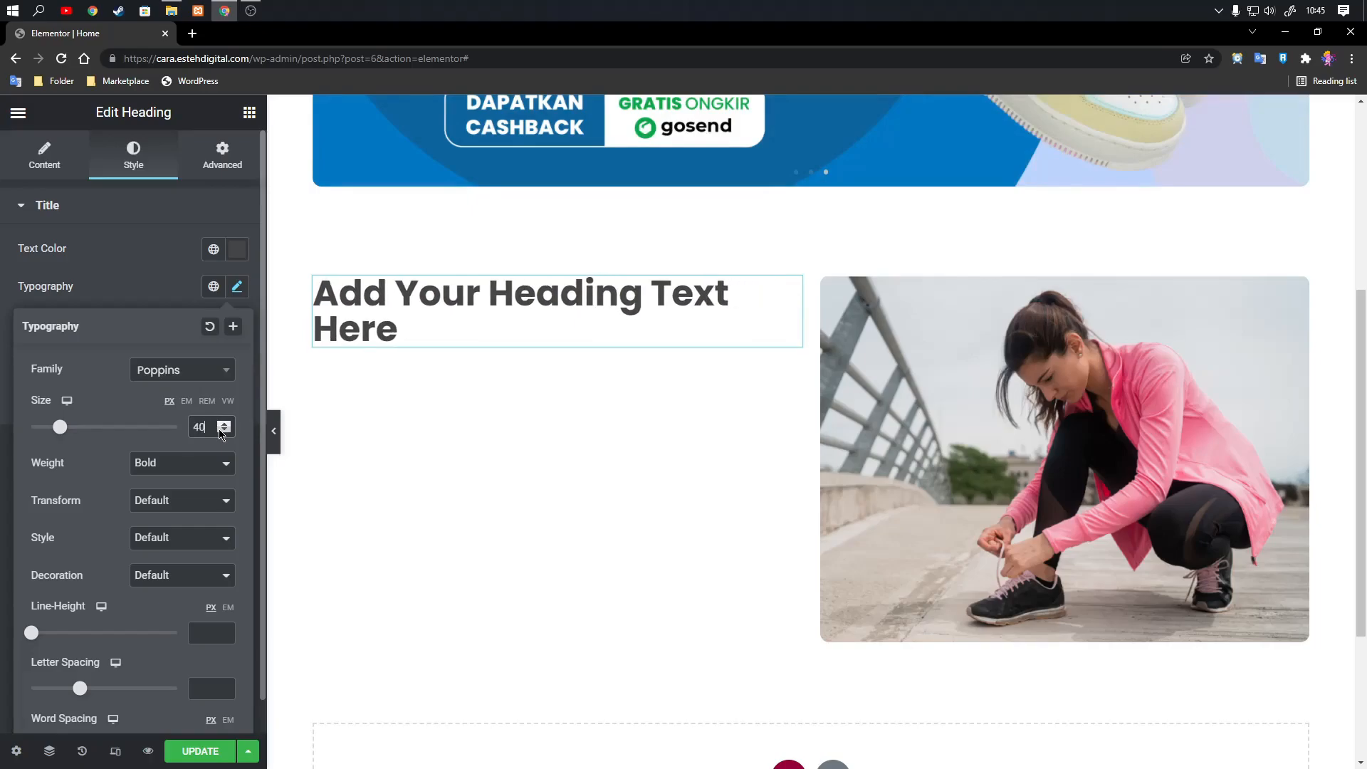
# Switch the heading's line height to EM units, set it to 1.5, and close the typography settings.
pyautogui.click(158, 291)
pyautogui.click(237, 286)
pyautogui.scroll(-1, 176, 602)
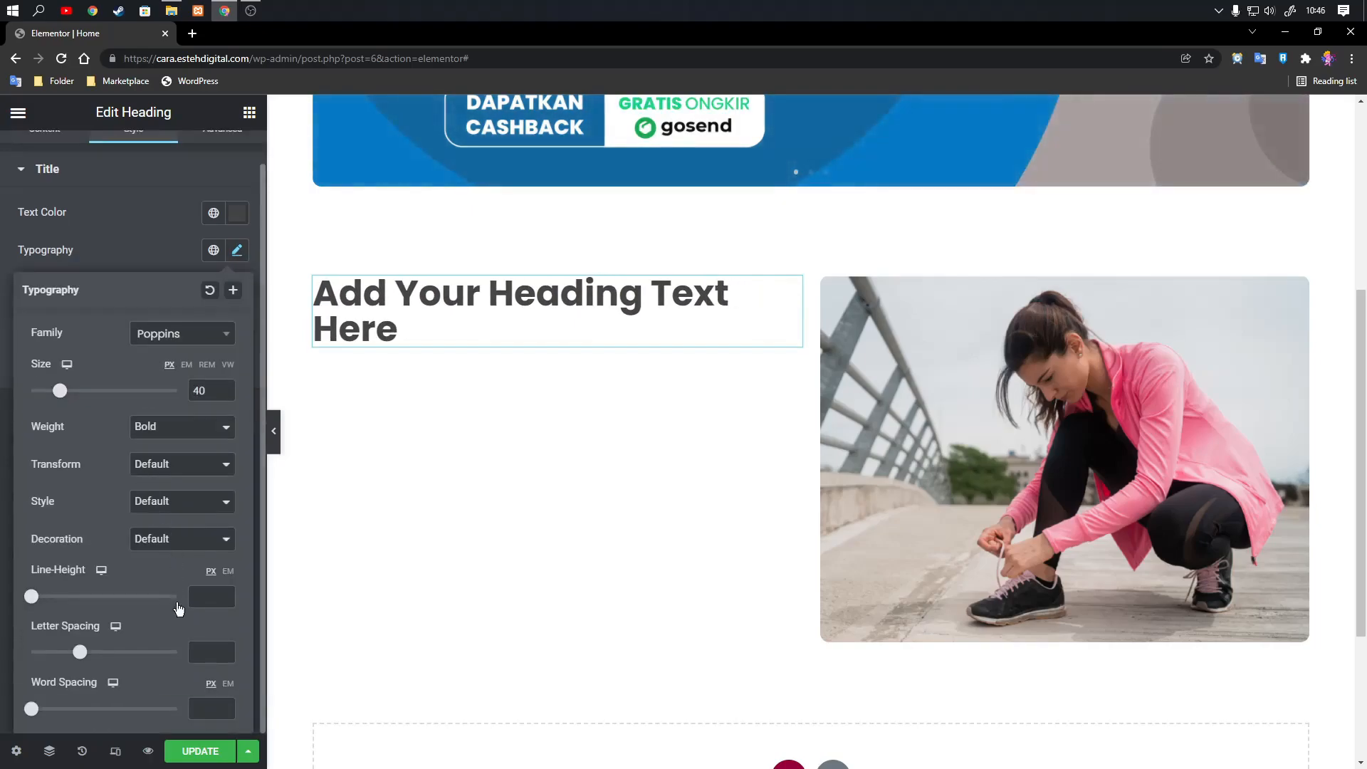
pyautogui.moveTo(226, 600); pyautogui.dragTo(225, 593)
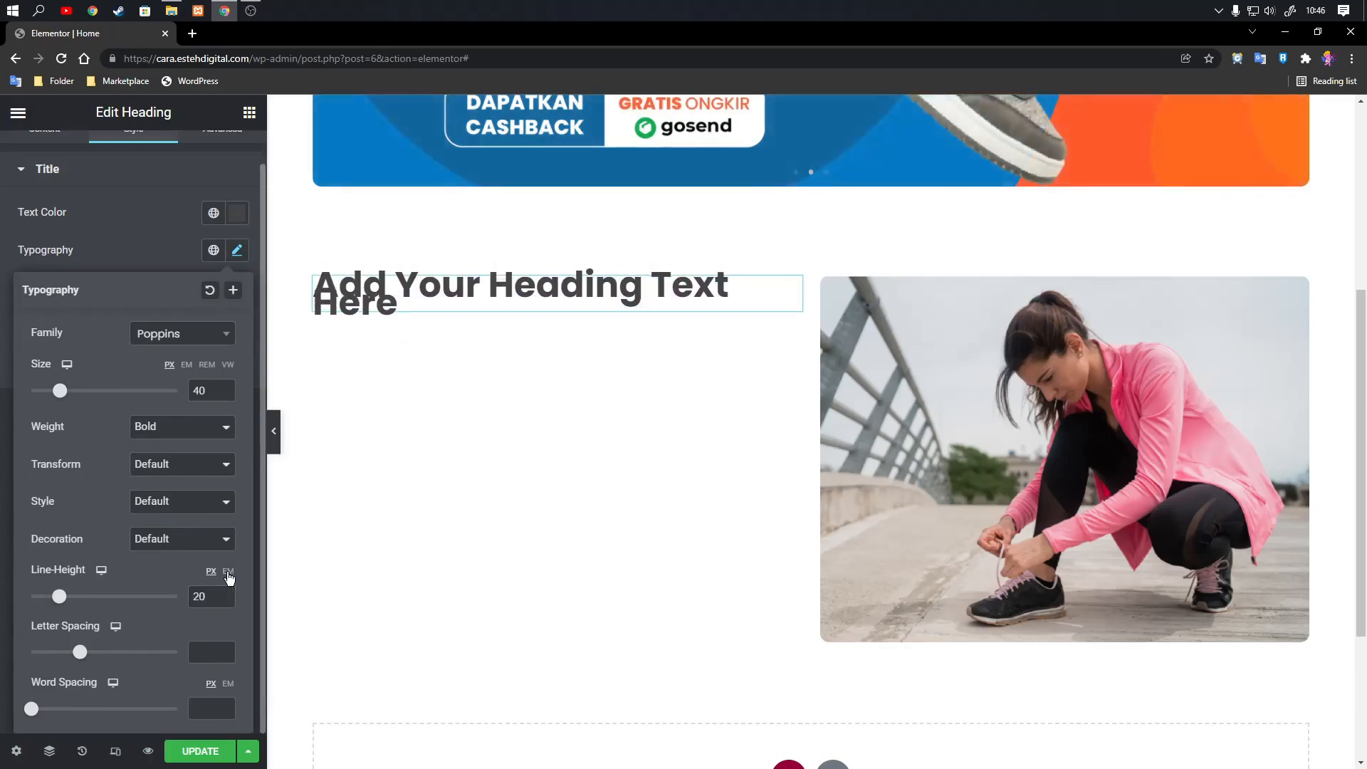
pyautogui.click(227, 571)
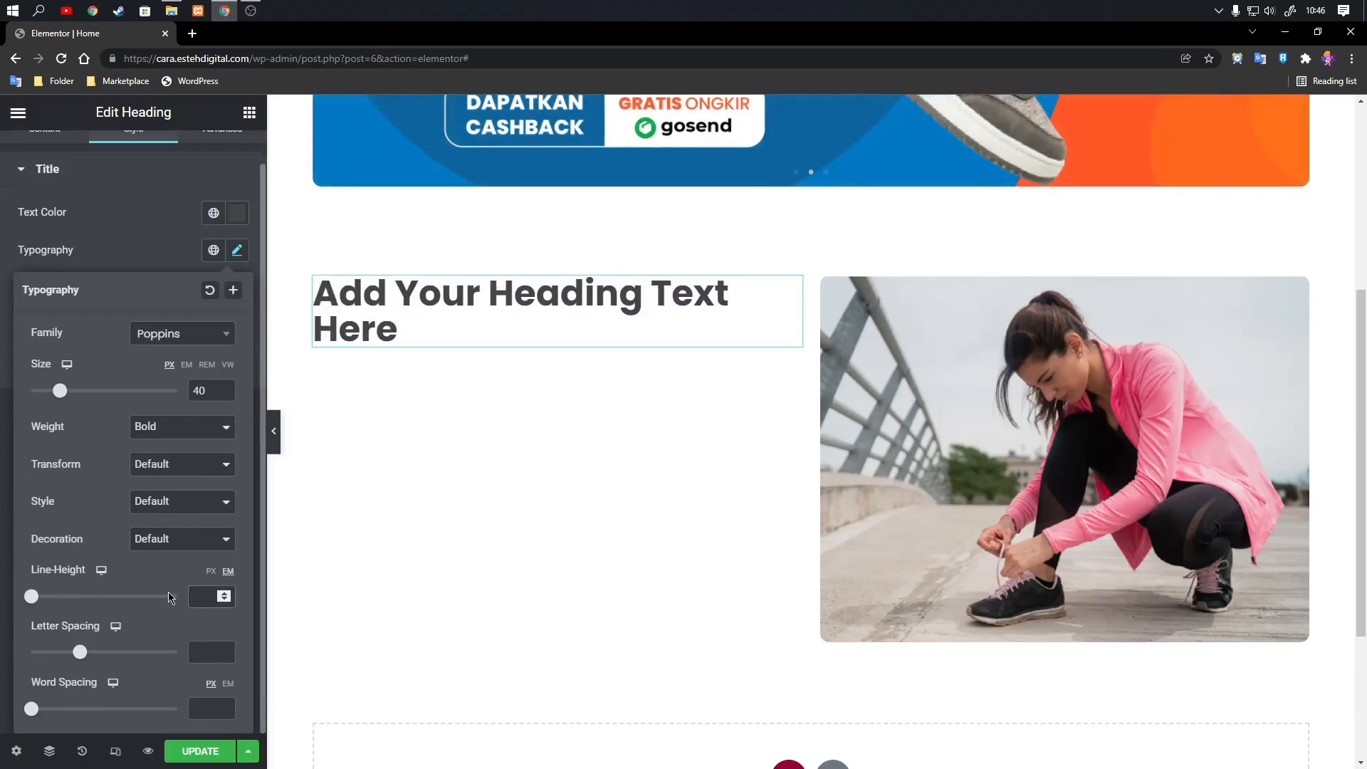
pyautogui.moveTo(225, 597); pyautogui.dragTo(225, 600)
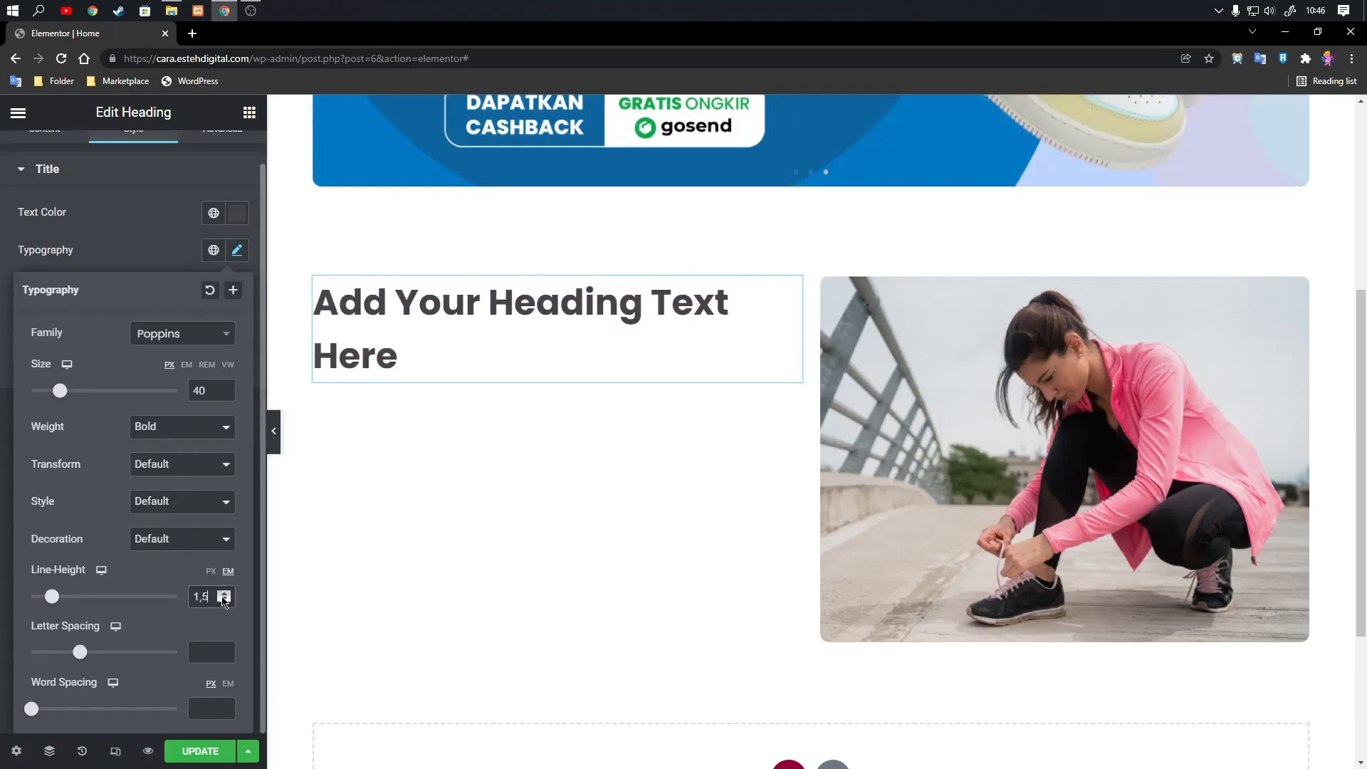
pyautogui.click(168, 255)
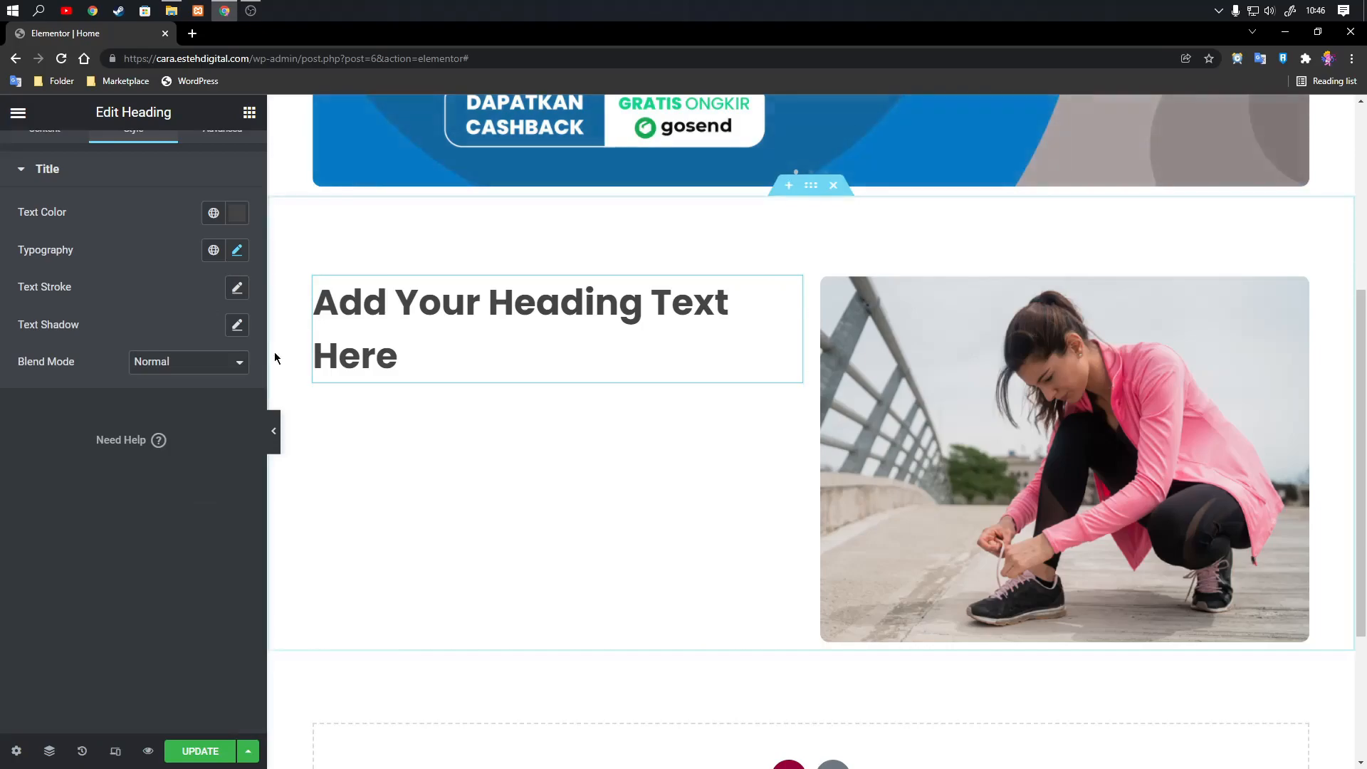
pyautogui.scroll(1, 153, 349)
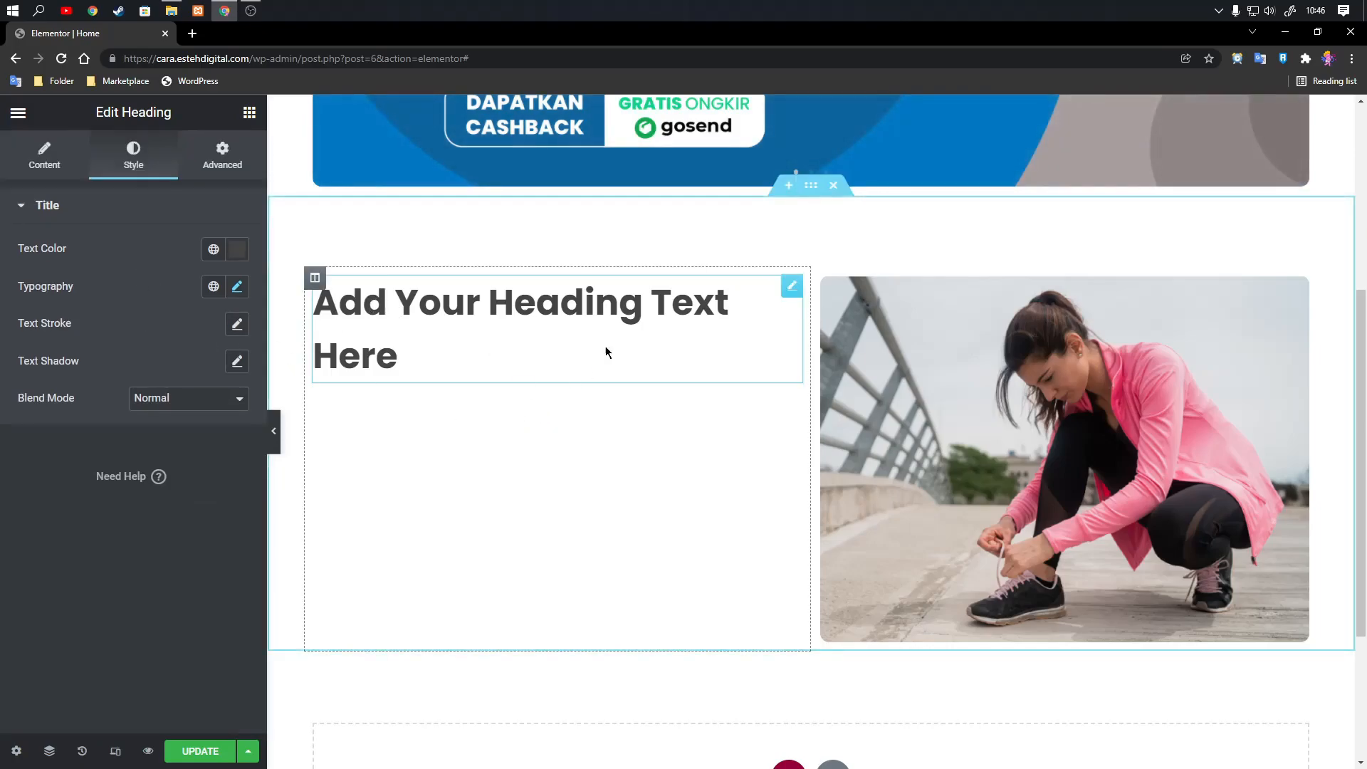
# Search for "lorem ipsum" in a new browser tab, open lipsum.com and generate placeholder text.
pyautogui.click(192, 34)
pyautogui.write('lor')
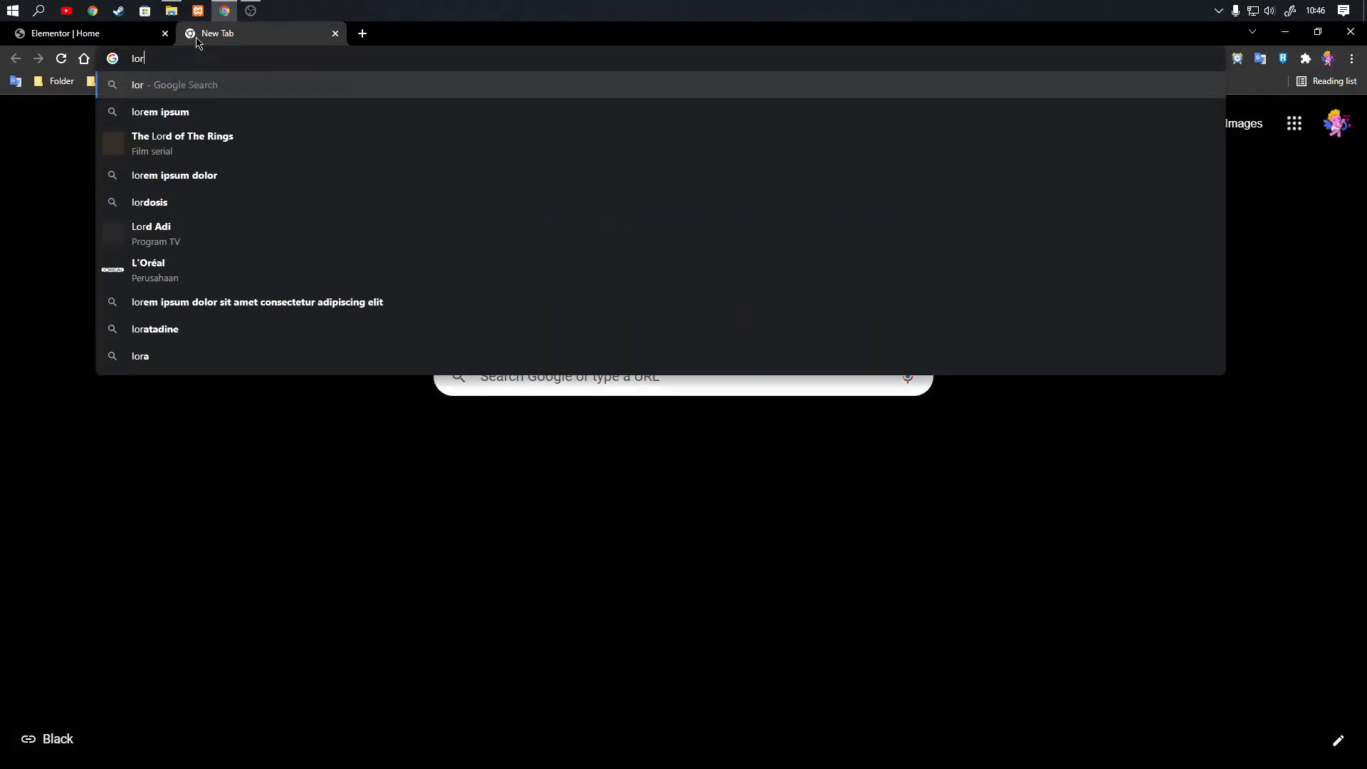
pyautogui.write('em ipsum')
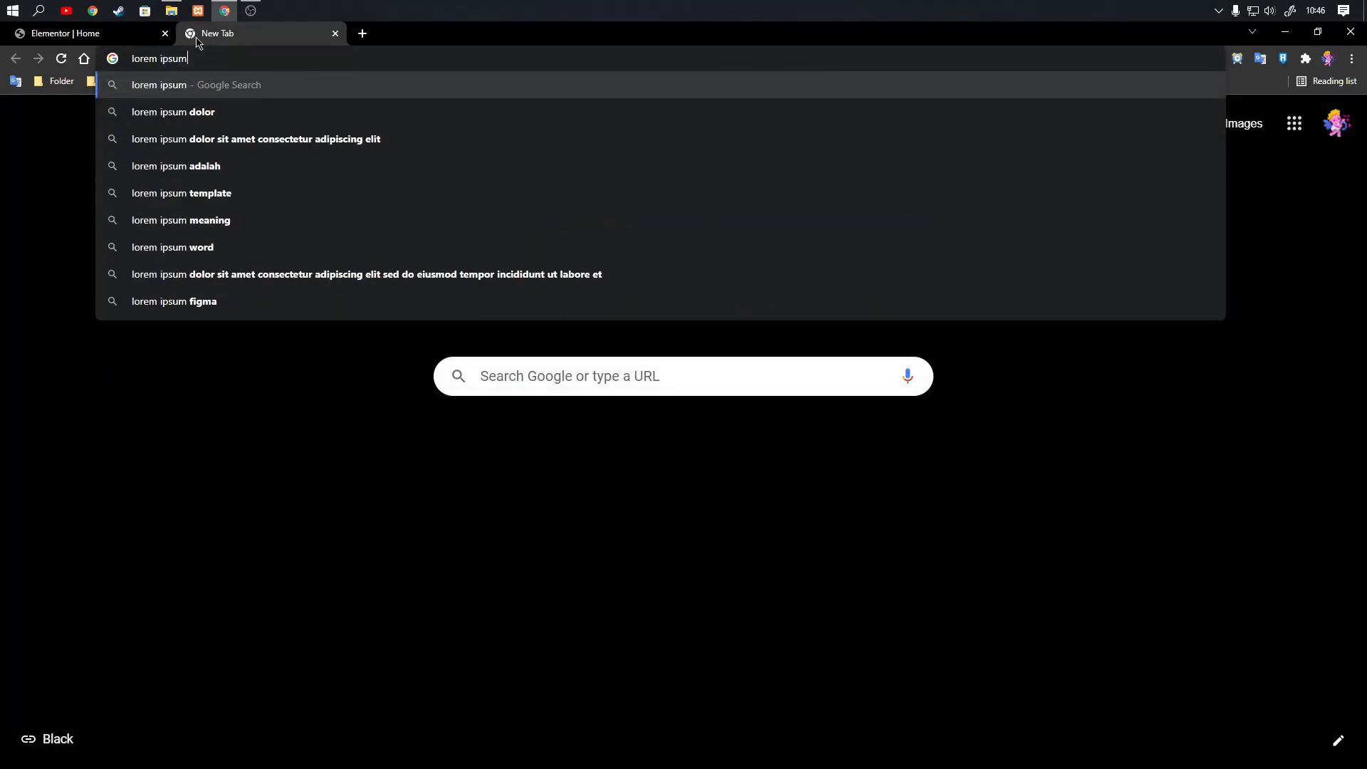
pyautogui.press('Return')
pyautogui.click(239, 268)
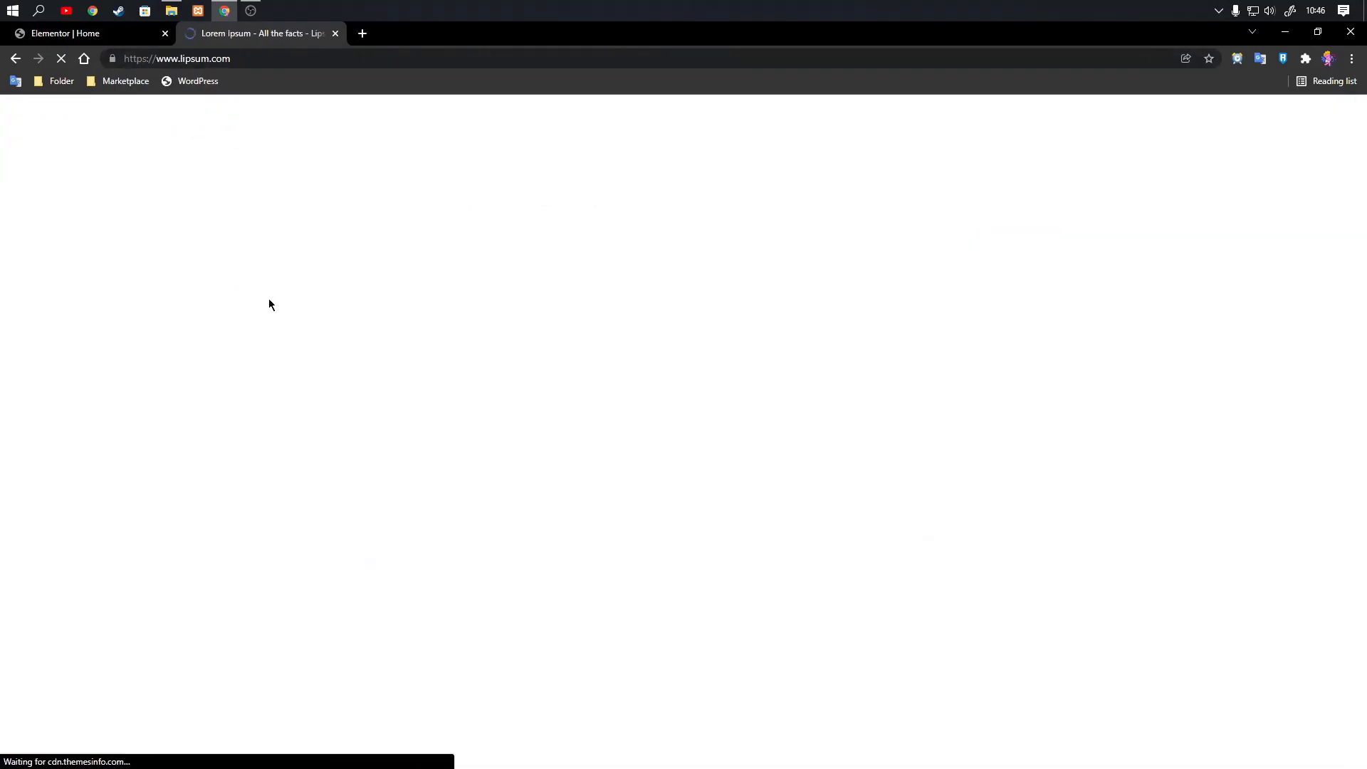
pyautogui.scroll(-7, 789, 332)
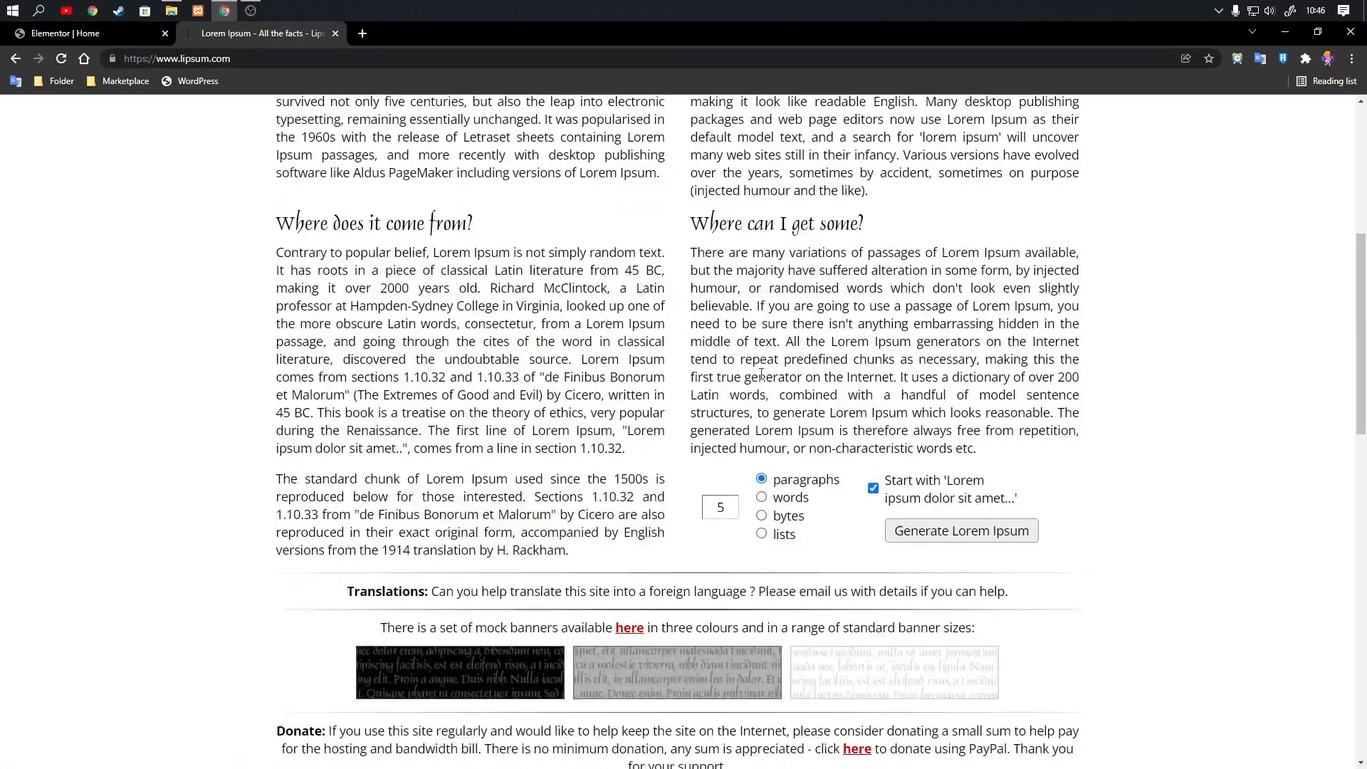
pyautogui.click(951, 386)
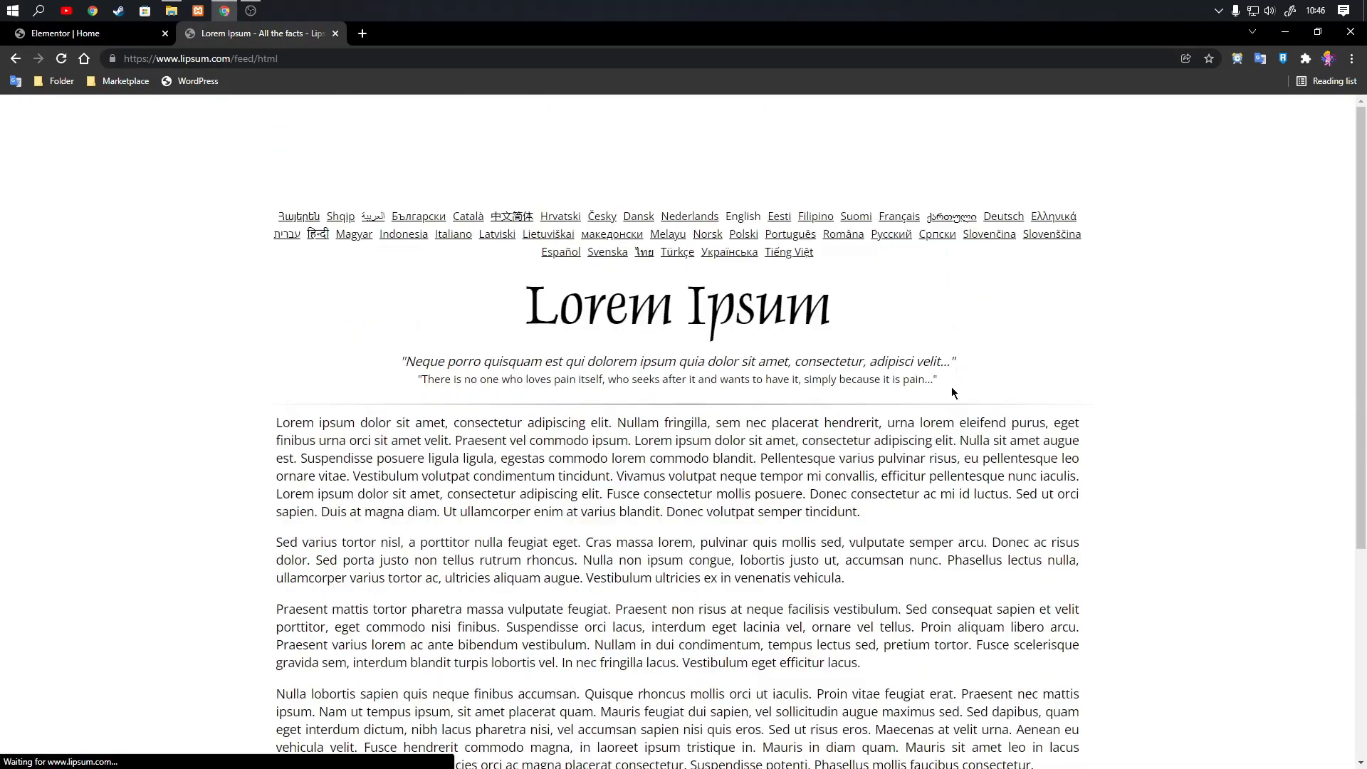
# Copy the first generated sentence, "Lorem ipsum dolor sit amet, consectetur adipiscing elit.".
pyautogui.scroll(-2, 271, 304)
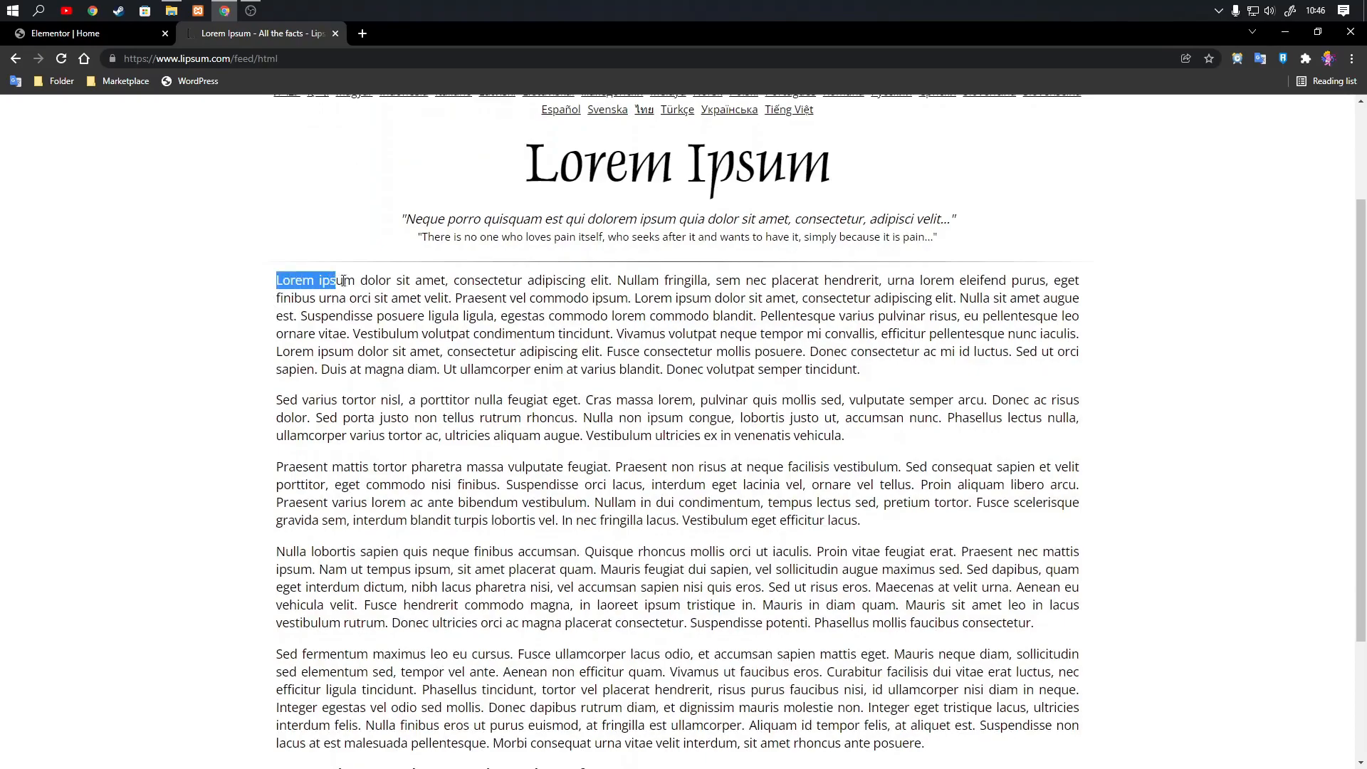
pyautogui.moveTo(442, 283); pyautogui.dragTo(614, 283)
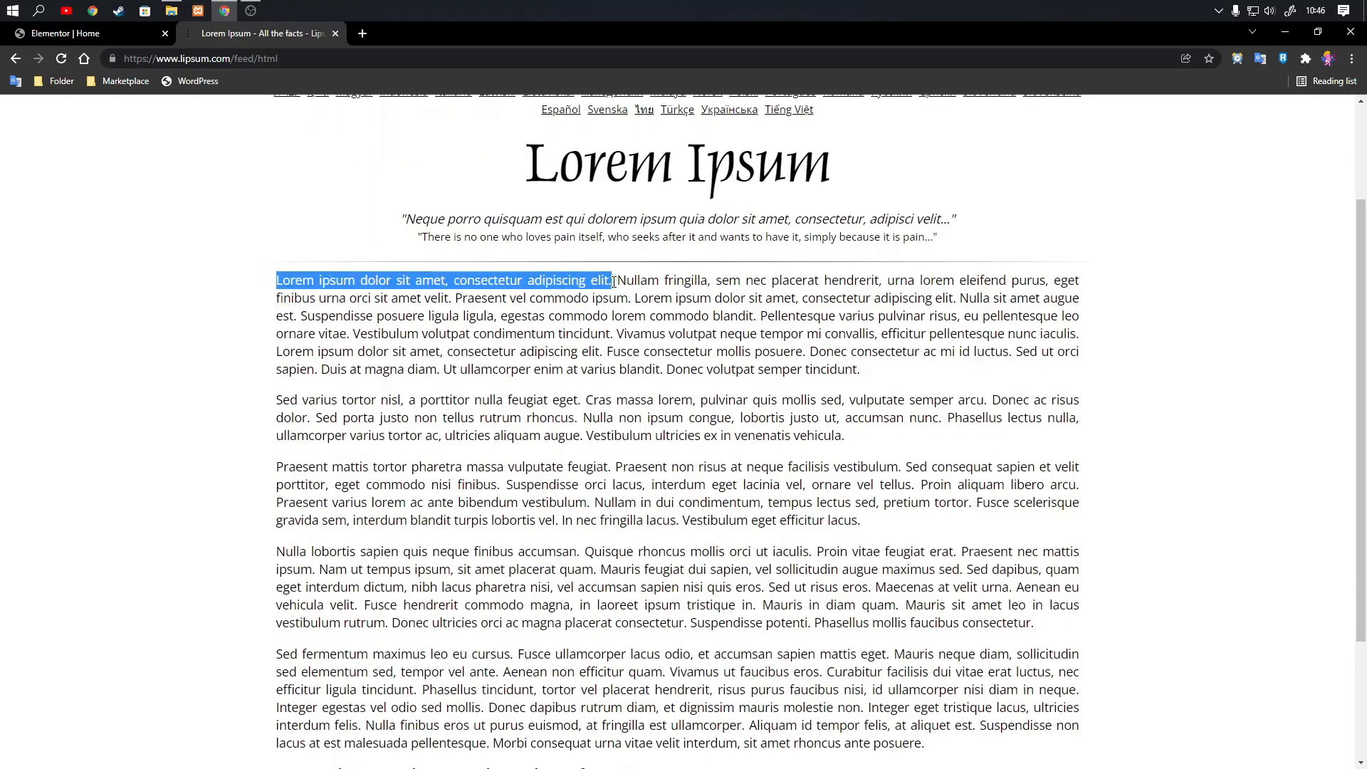
pyautogui.rightClick(610, 282)
pyautogui.click(627, 283)
# Back in the Elementor tab, replace the heading's title with the copied sentence and shorten it to "Lorem ipsum dolor sit amet.".
pyautogui.click(66, 33)
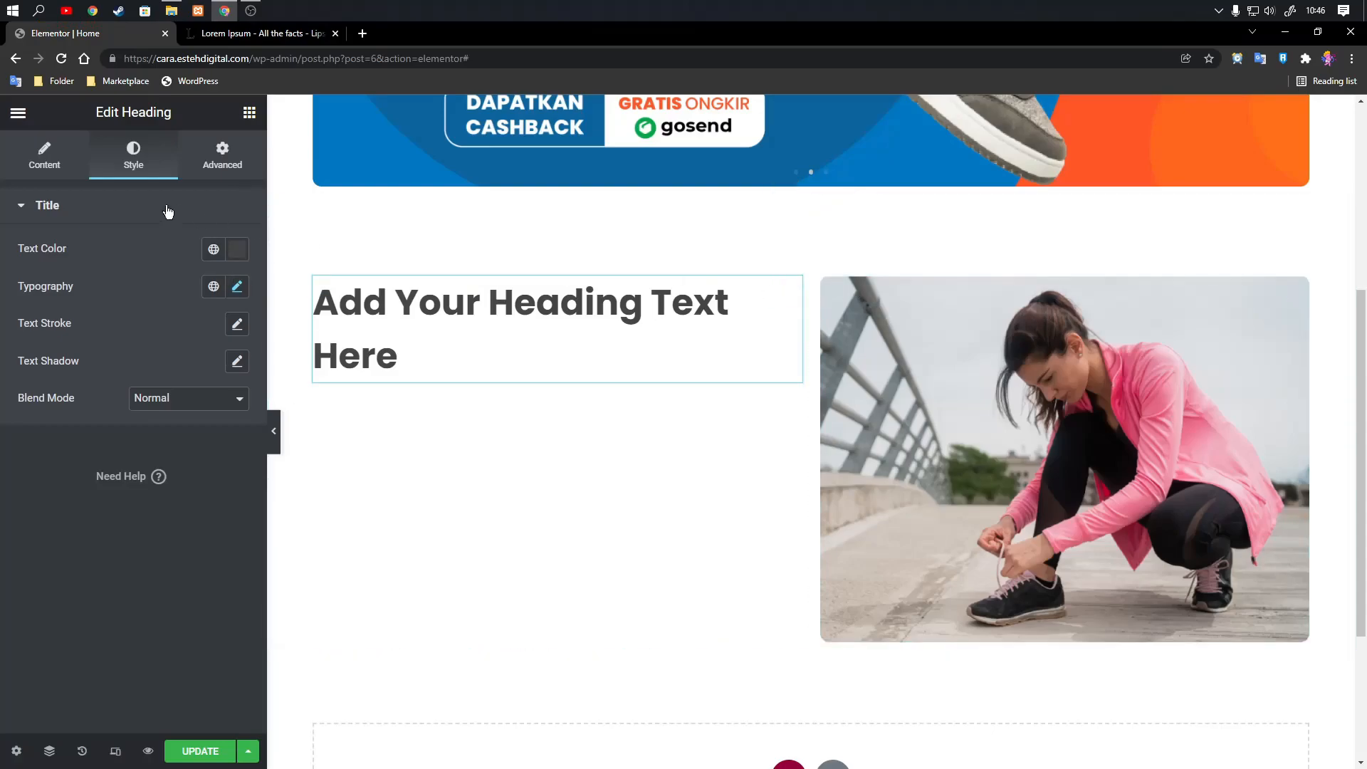
pyautogui.click(34, 161)
pyautogui.click(122, 308)
pyautogui.hotkey('ctrl', 'a')
pyautogui.hotkey('ctrl', 'v')
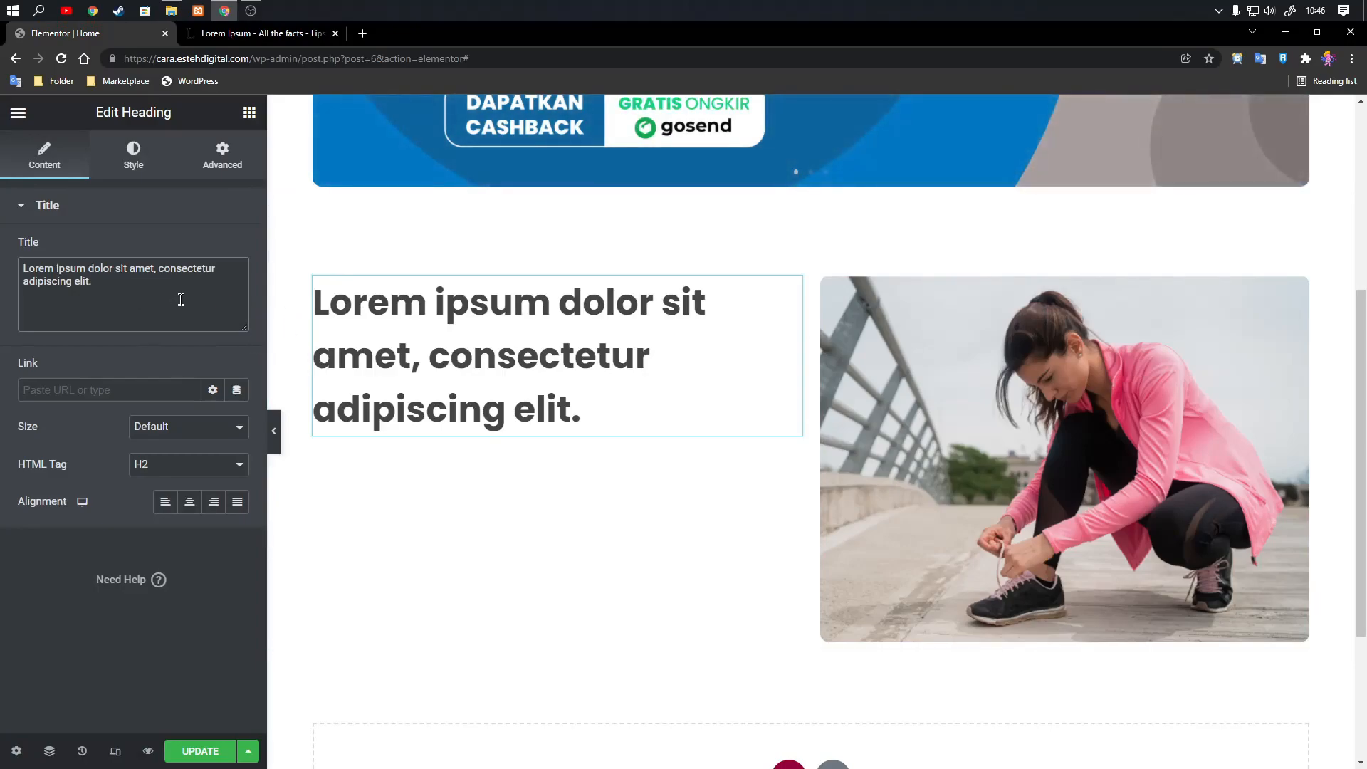
pyautogui.moveTo(94, 282); pyautogui.dragTo(160, 266)
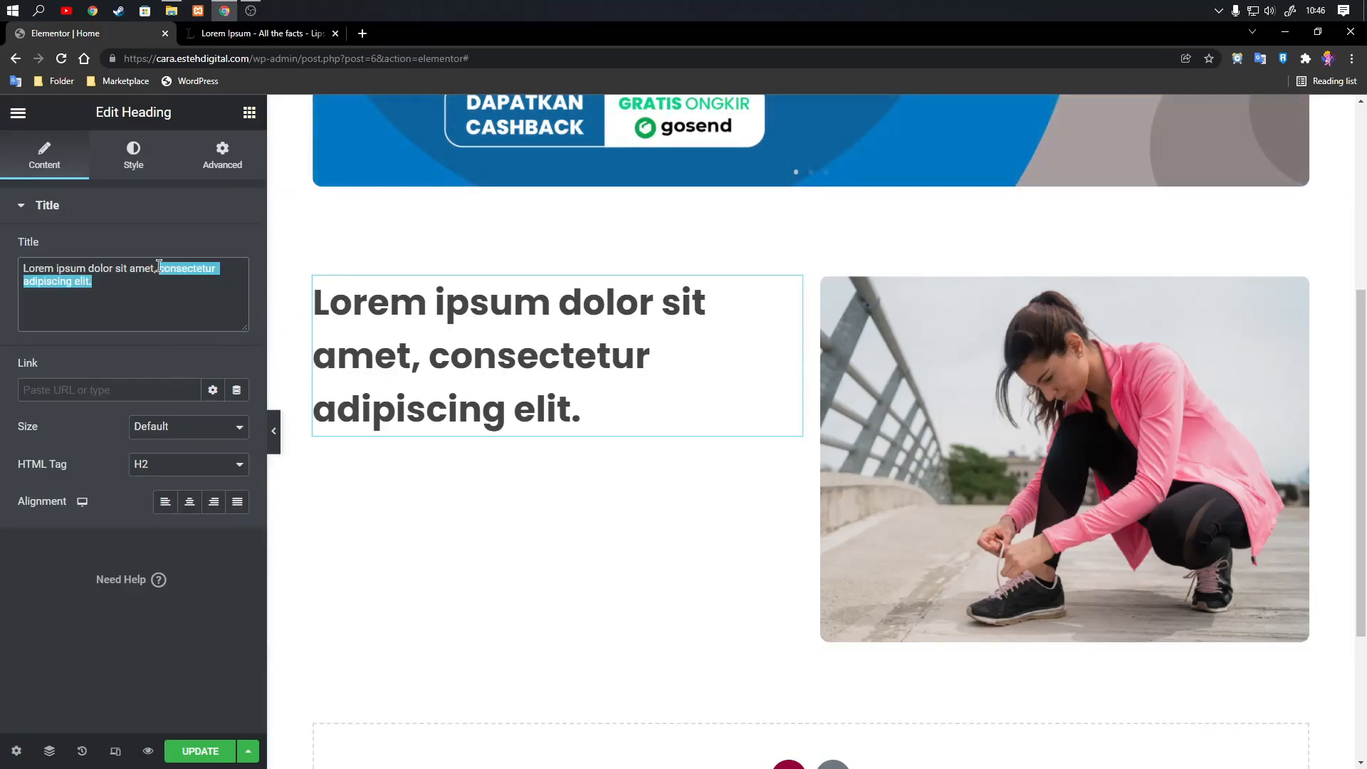
pyautogui.write('.')
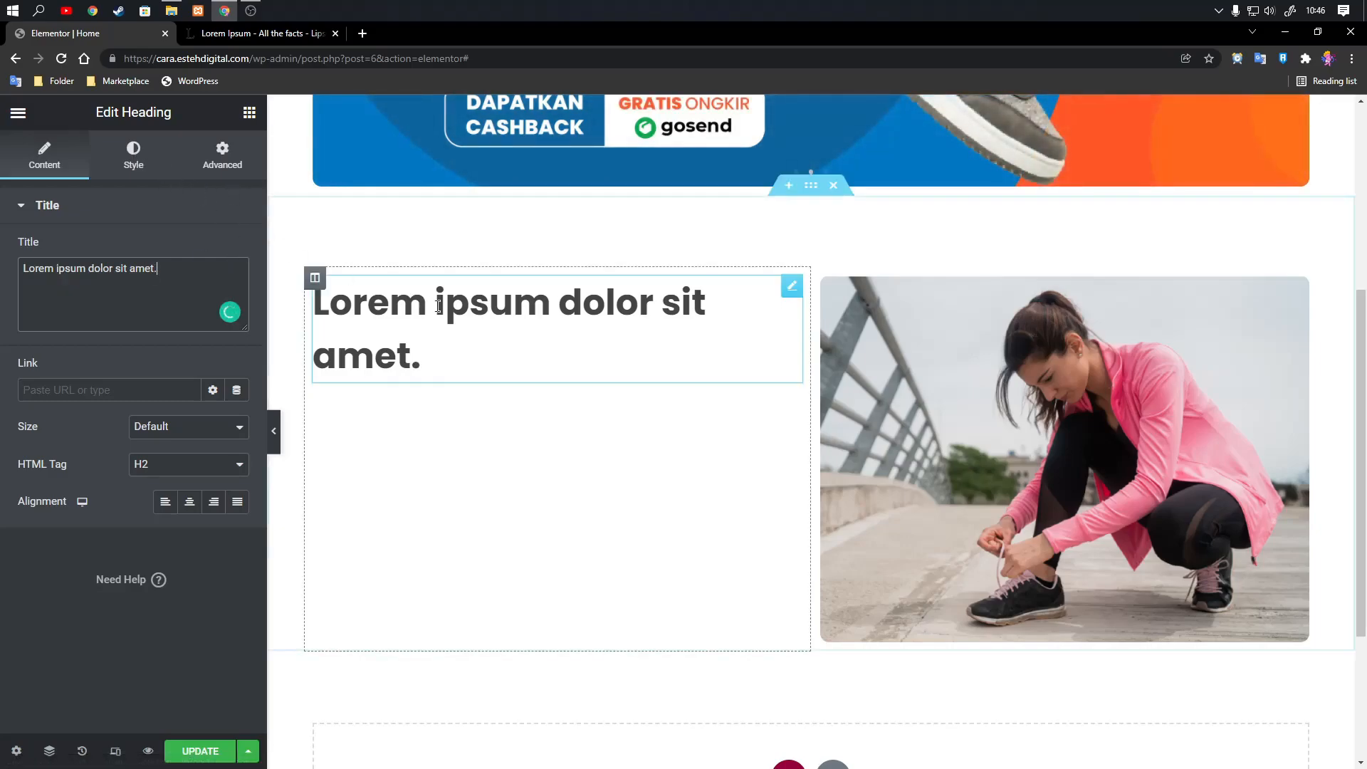
# Duplicate the "Lorem ipsum dolor sit amet." heading in the left column.
pyautogui.rightClick(789, 292)
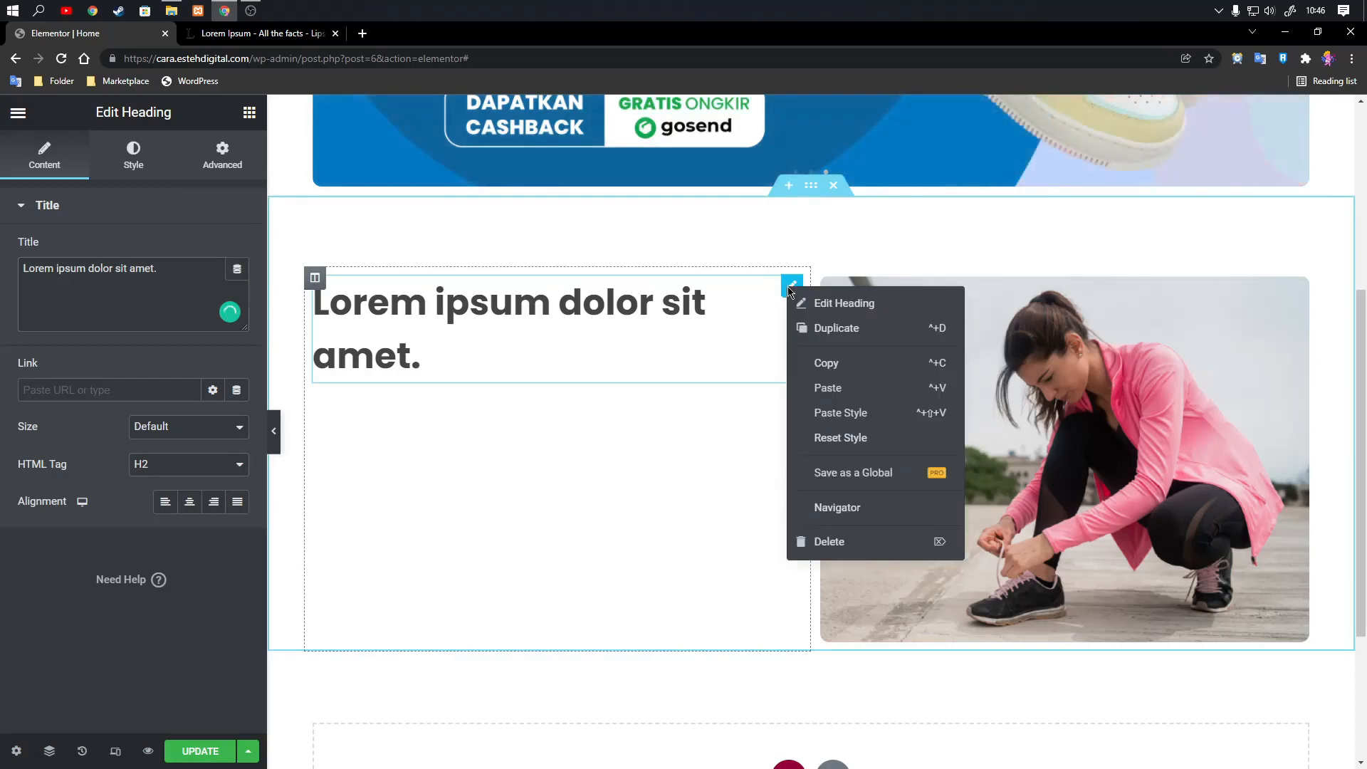
pyautogui.click(793, 298)
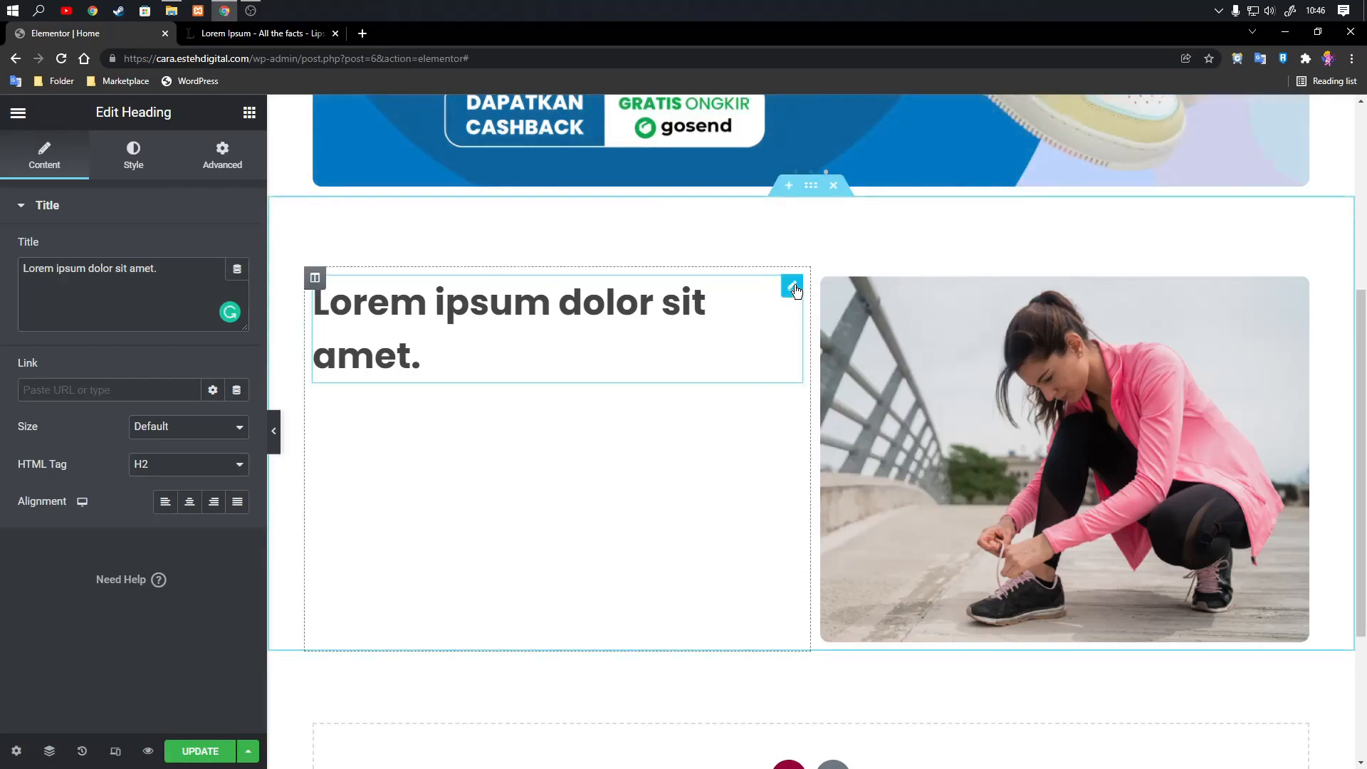
pyautogui.rightClick(795, 290)
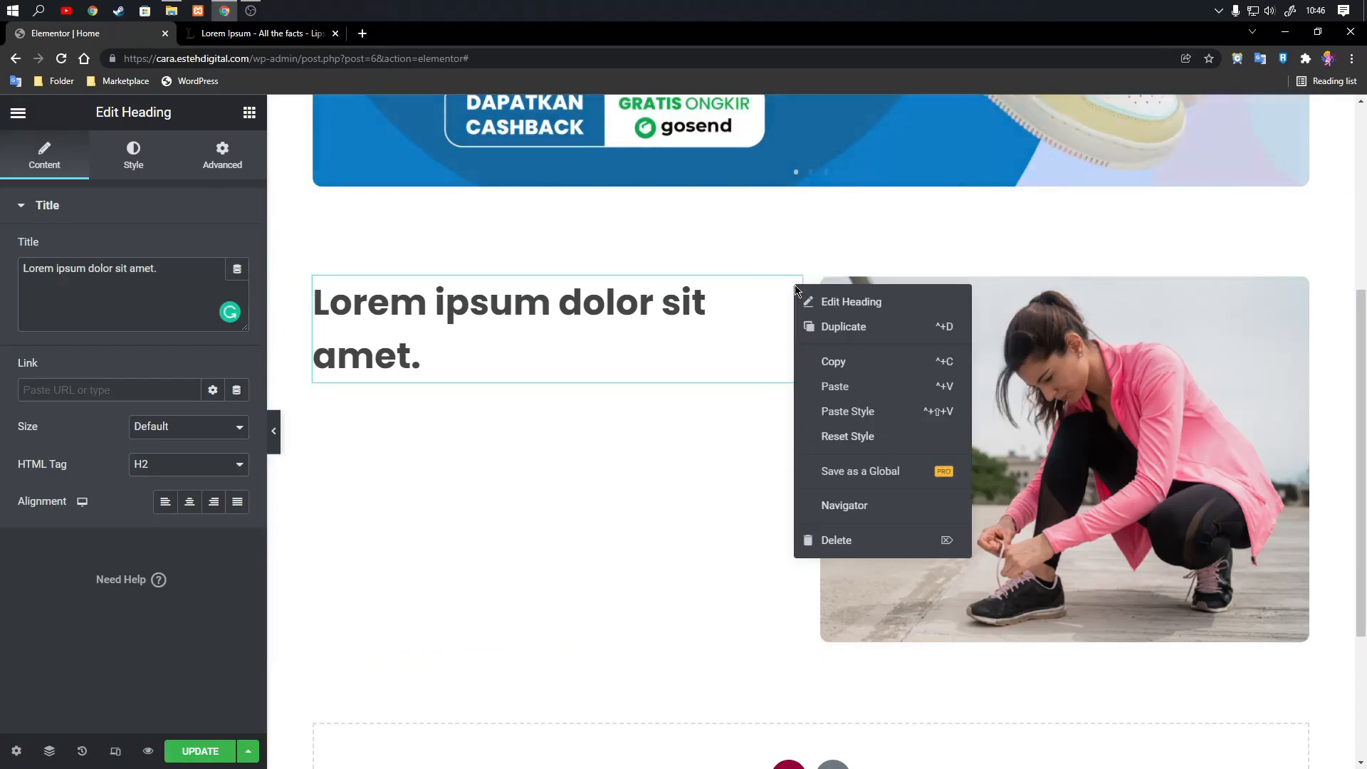
pyautogui.click(825, 325)
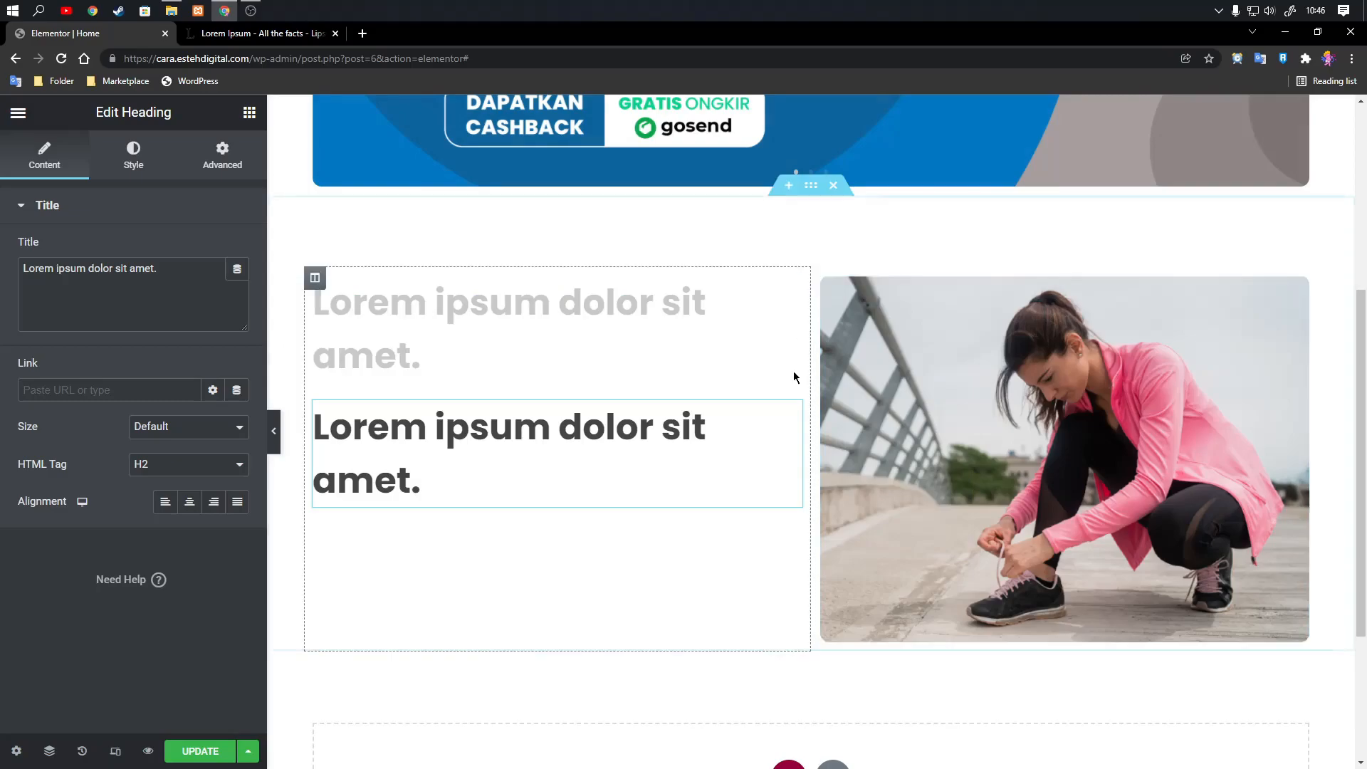
# Set the text color of the duplicated heading to the lighter grey #7a7a7a.
pyautogui.click(129, 171)
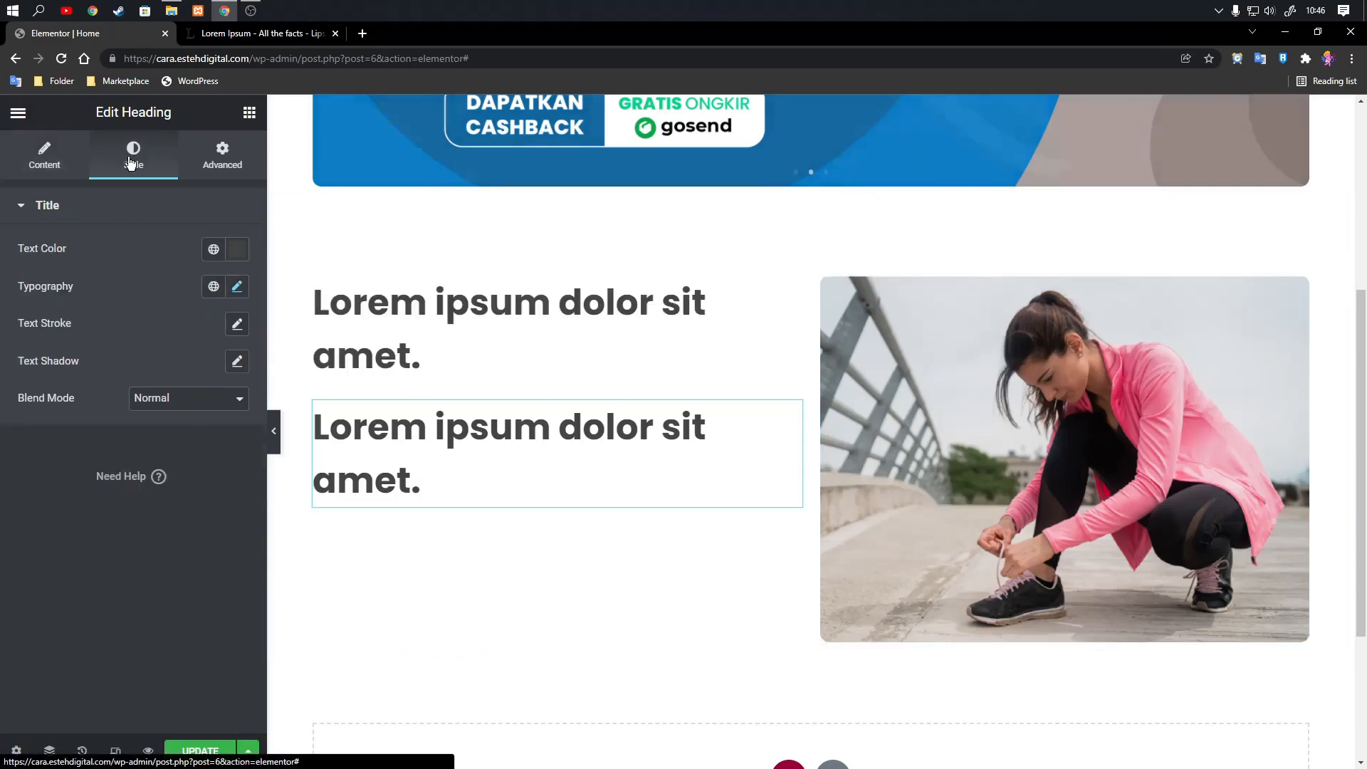
pyautogui.click(239, 254)
pyautogui.write('#7a7a7a')
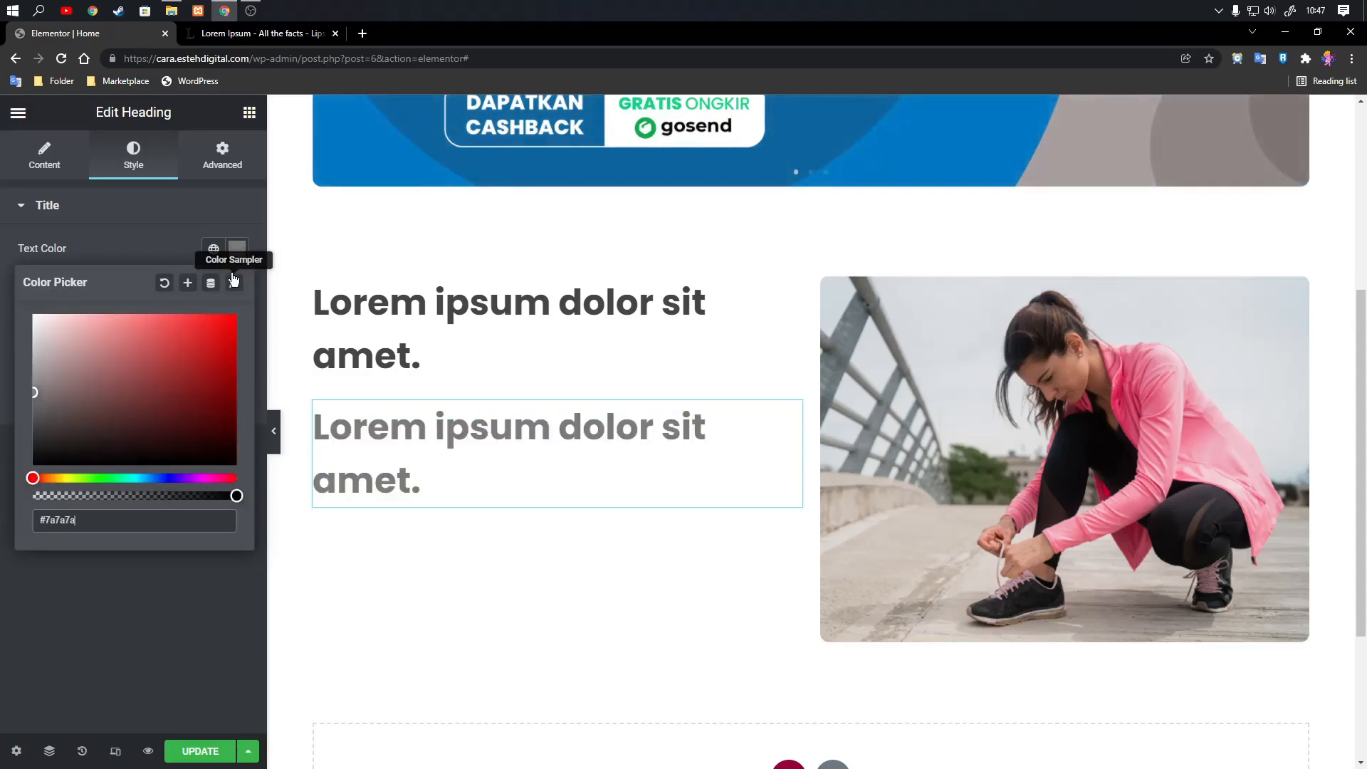
pyautogui.click(135, 616)
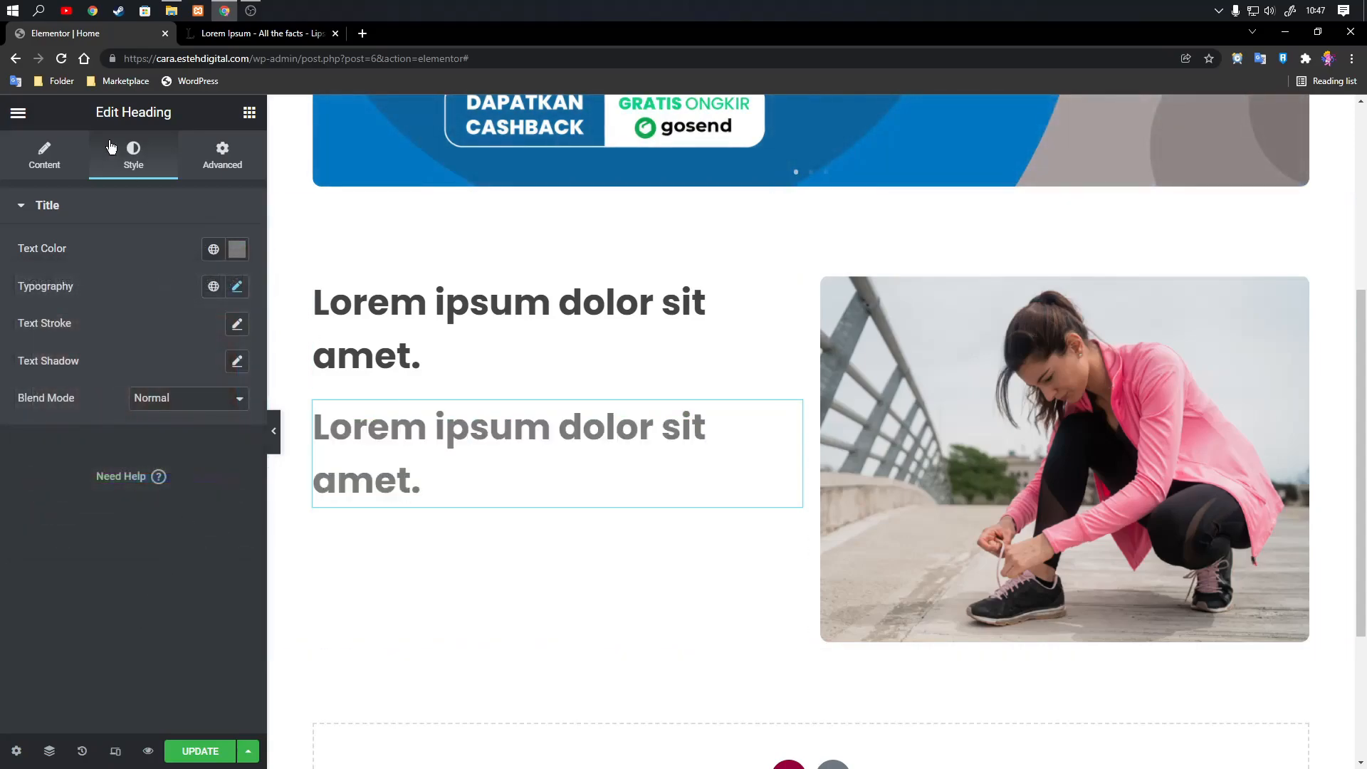
# Return to the widget list and place a Text Editor widget below the second heading in the left column.
pyautogui.click(18, 114)
pyautogui.click(18, 114)
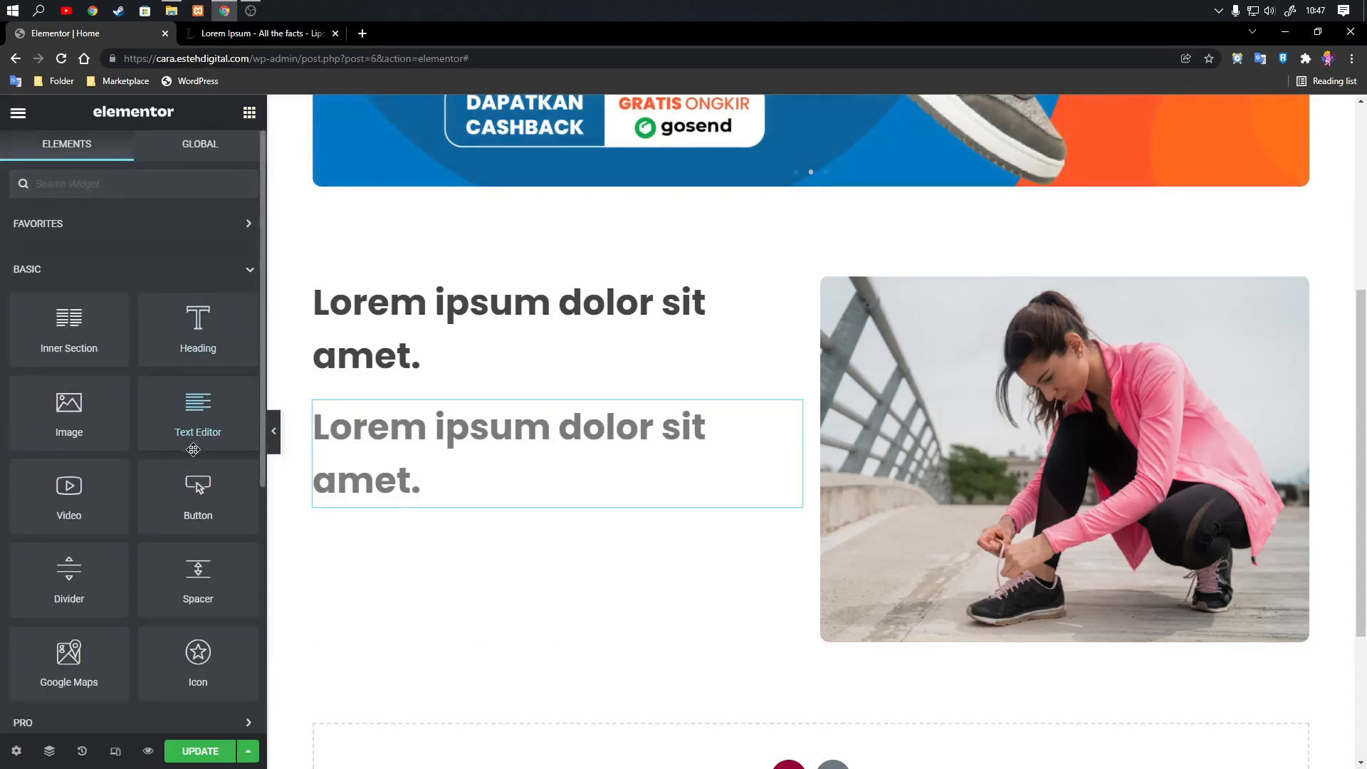
pyautogui.moveTo(194, 423); pyautogui.dragTo(463, 468)
pyautogui.click(467, 484)
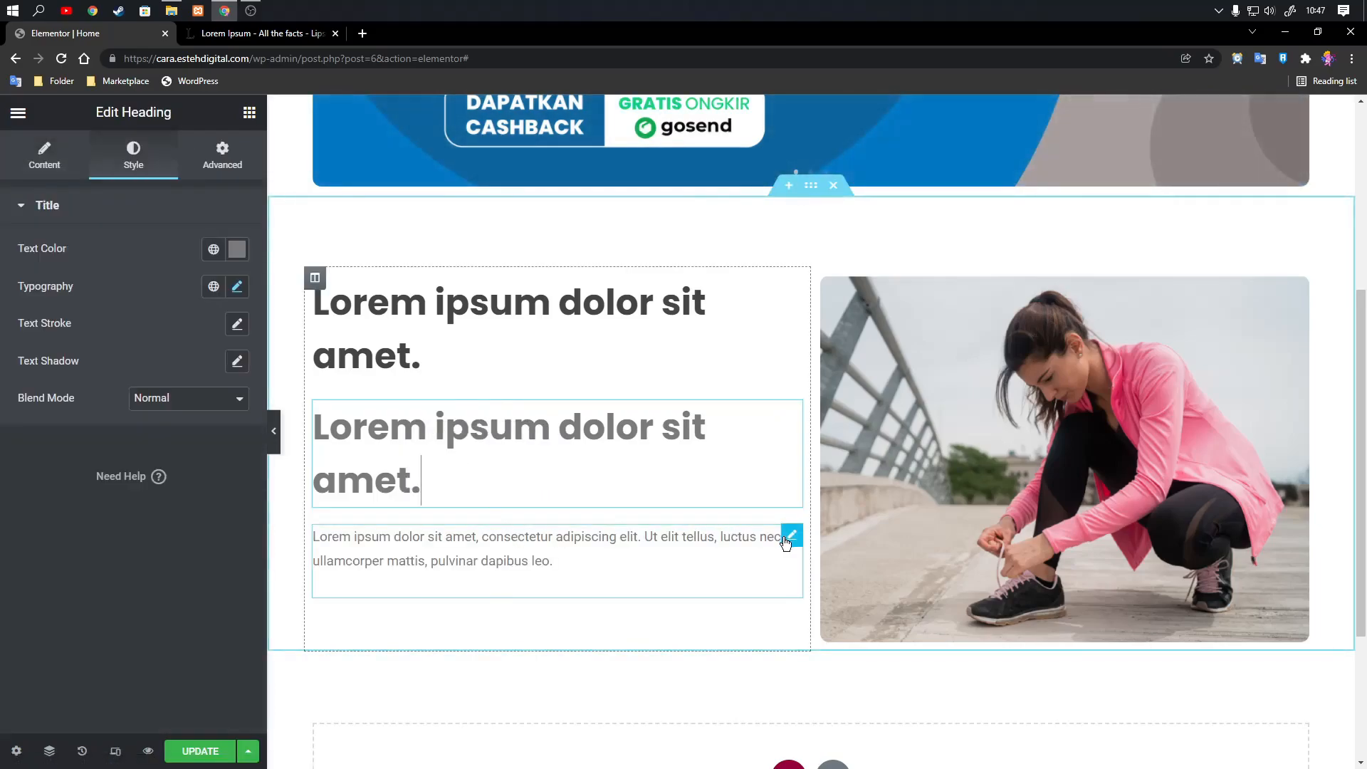
# Delete the Text Editor widget below the second heading in the left column.
pyautogui.click(791, 534)
pyautogui.moveTo(59, 428); pyautogui.dragTo(90, 413)
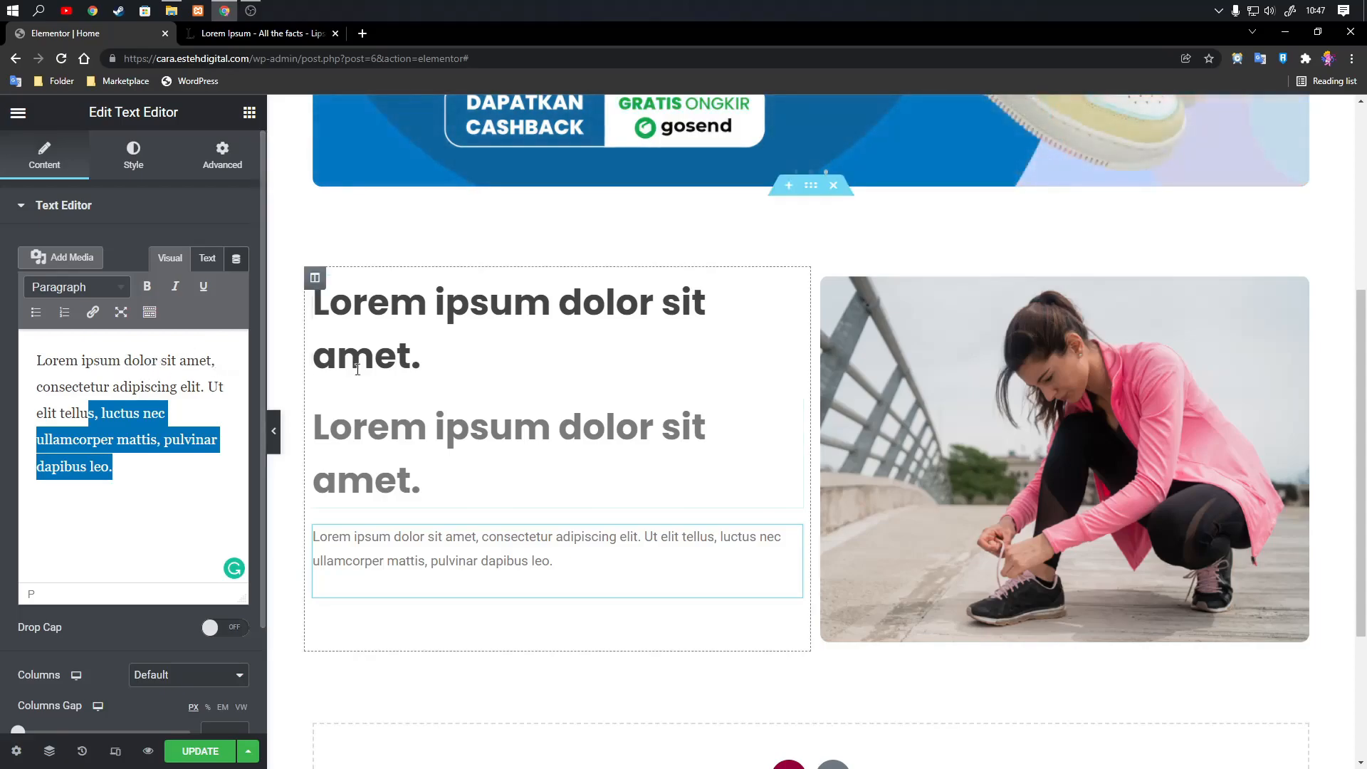
pyautogui.click(140, 392)
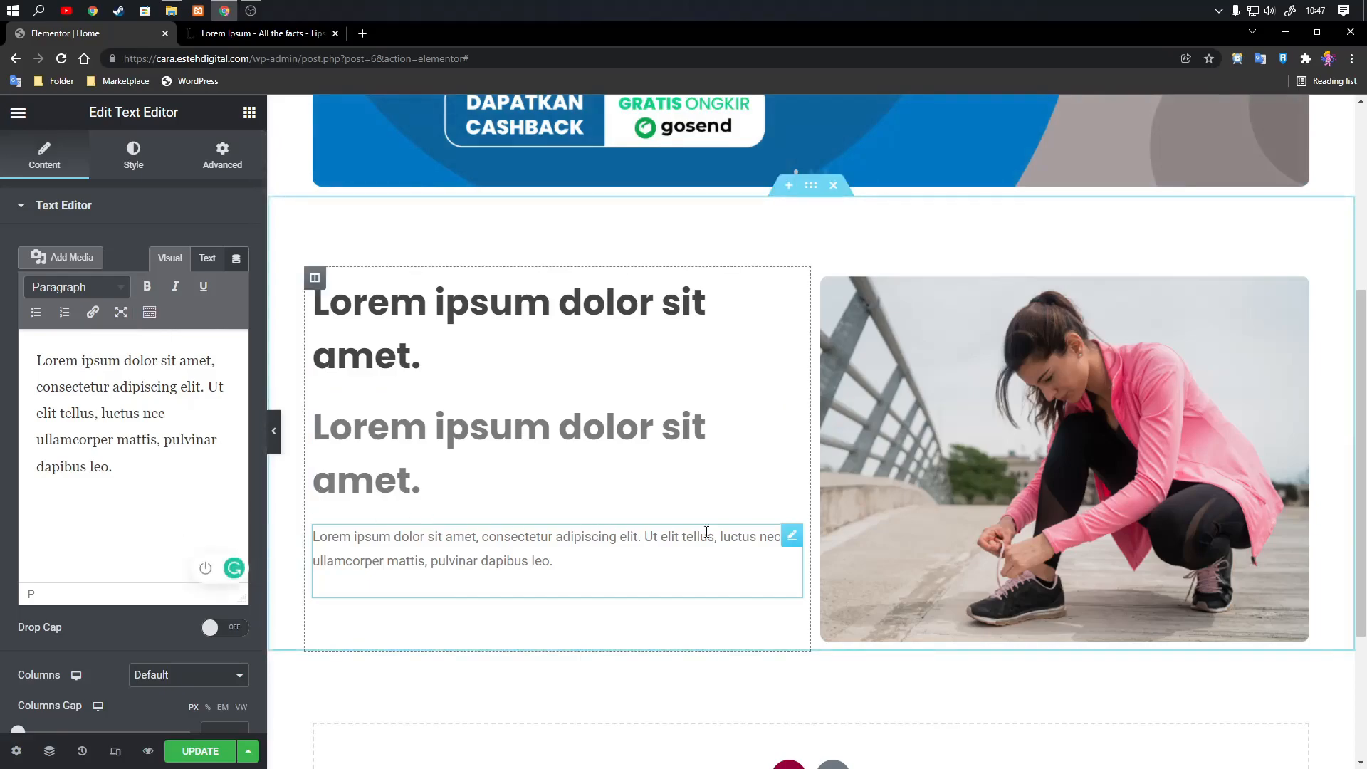
pyautogui.rightClick(786, 538)
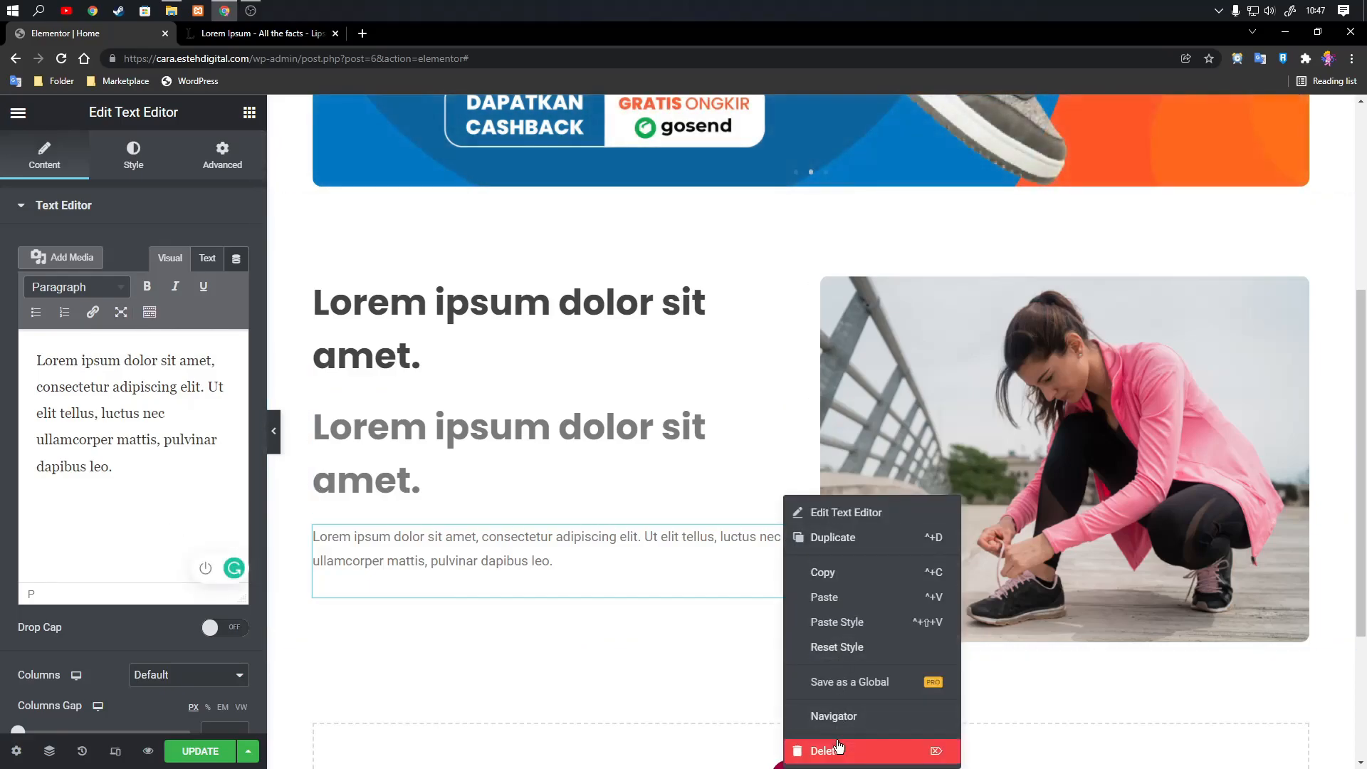
pyautogui.click(804, 752)
# Set the second heading's typography to a size of 18 px and a weight of 500.
pyautogui.click(790, 411)
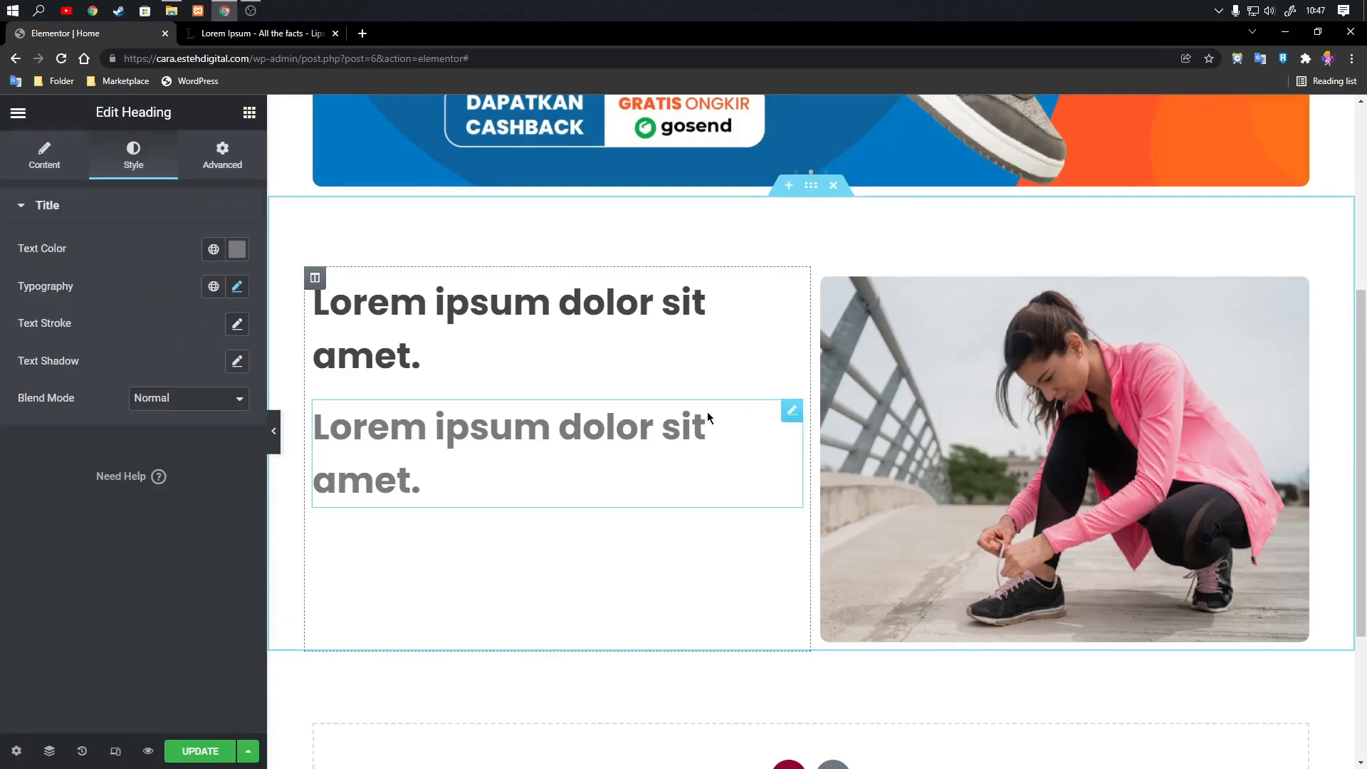
pyautogui.click(66, 155)
pyautogui.click(112, 166)
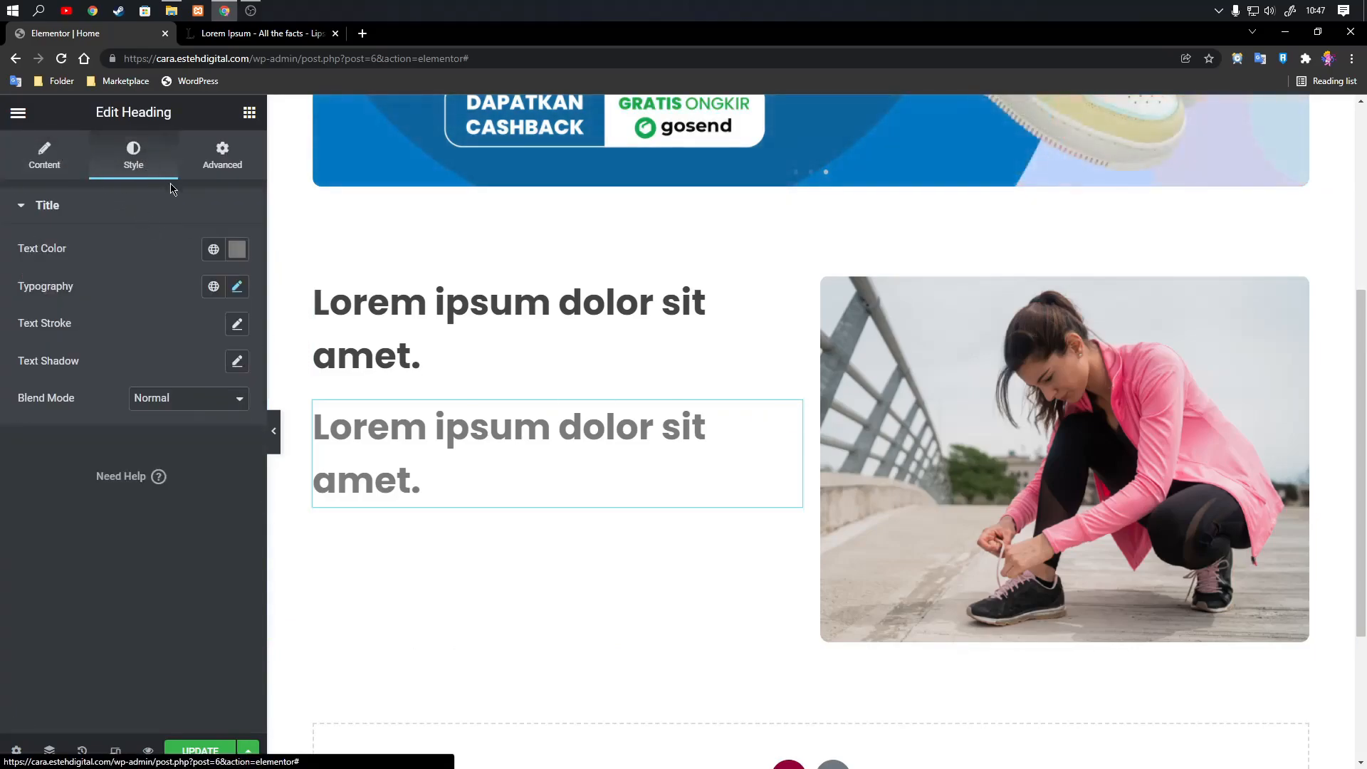
pyautogui.click(238, 288)
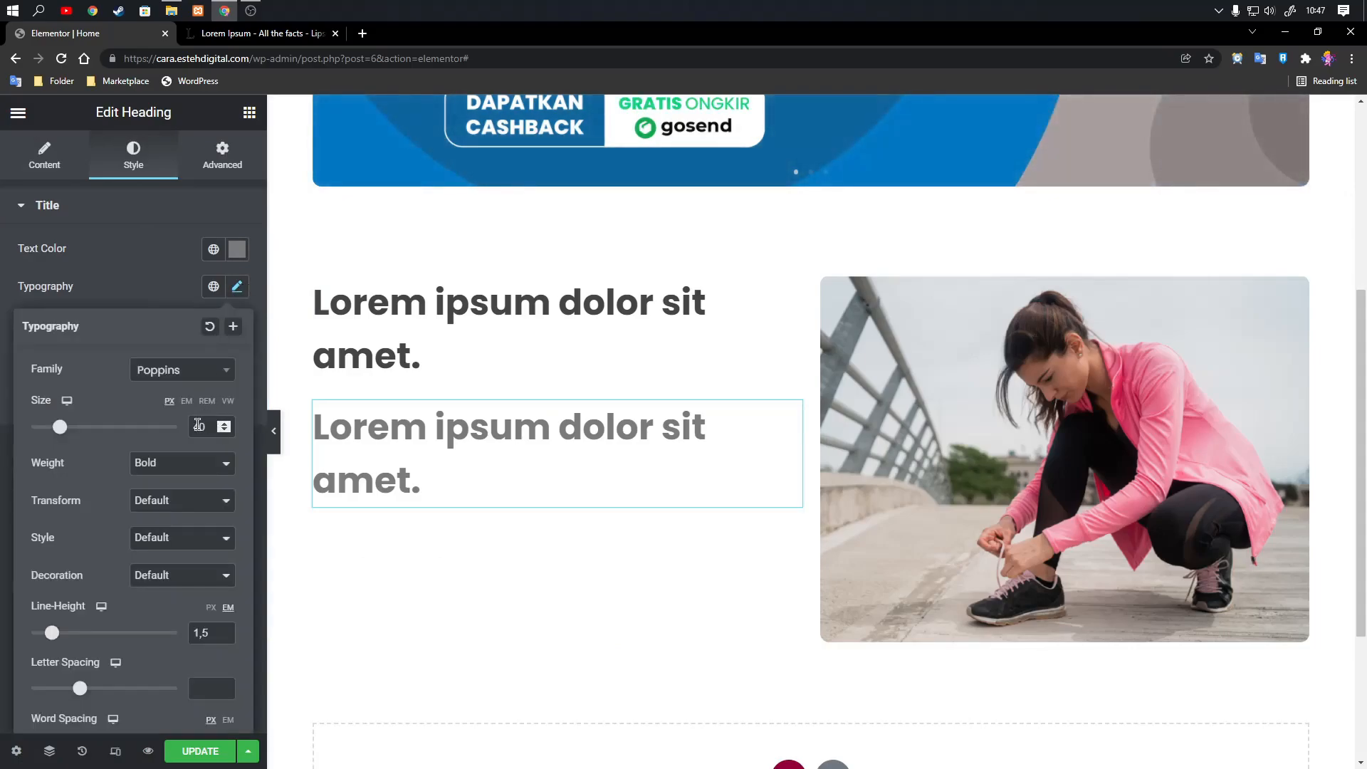
pyautogui.write('2')
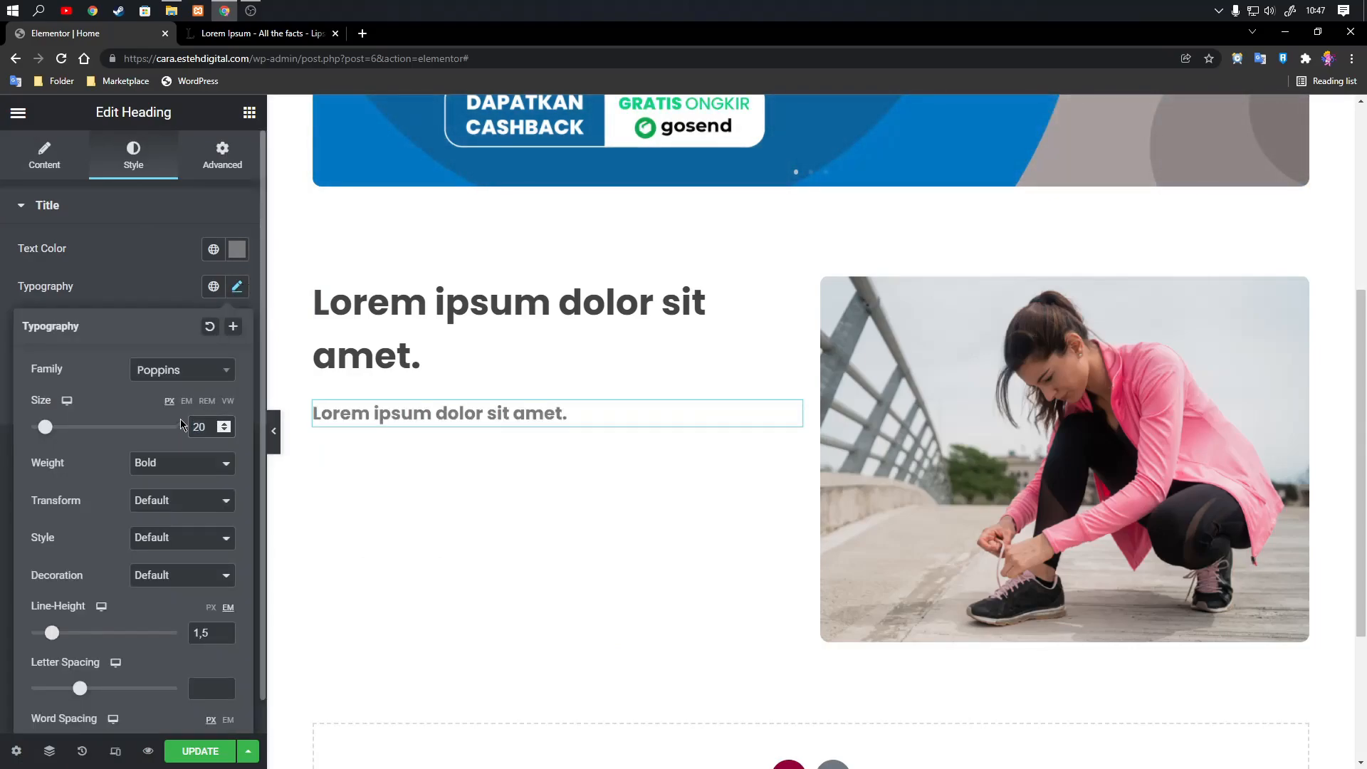
pyautogui.click(171, 464)
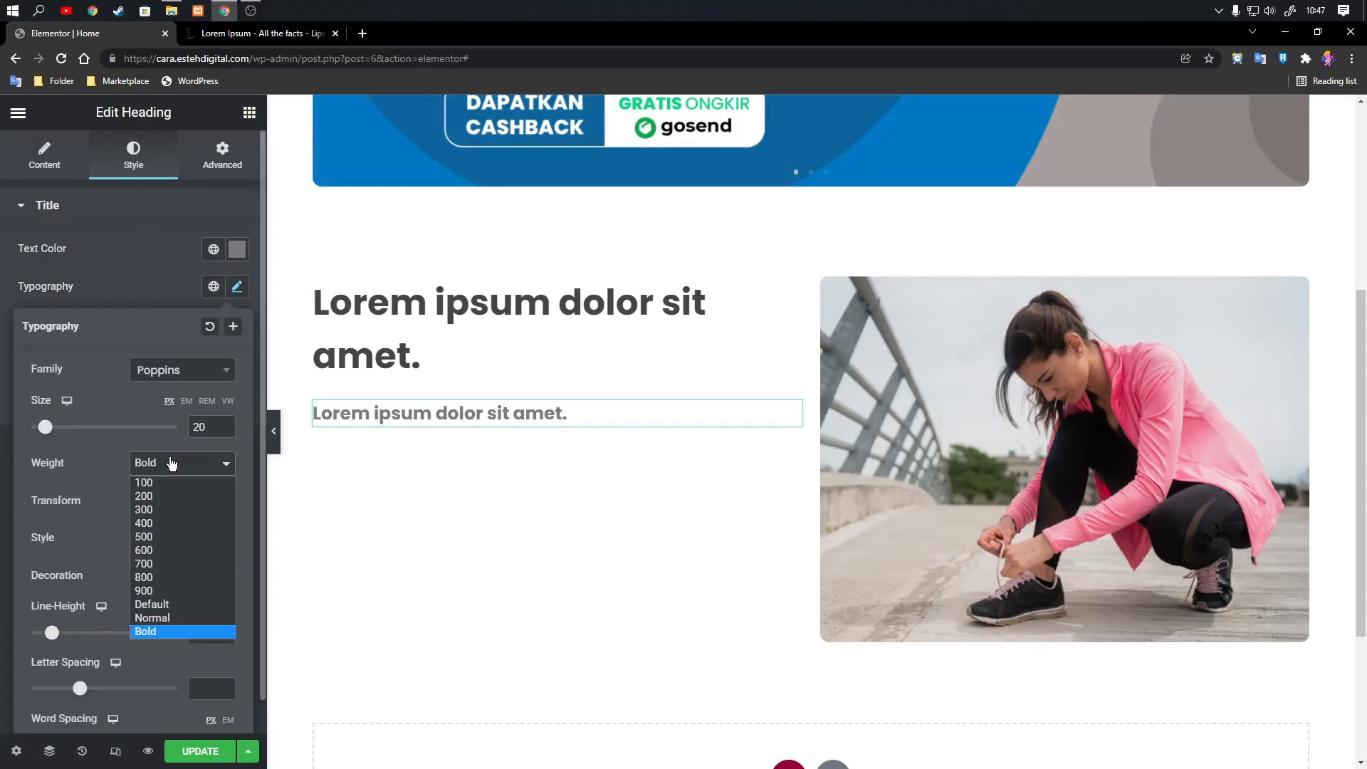
pyautogui.click(170, 538)
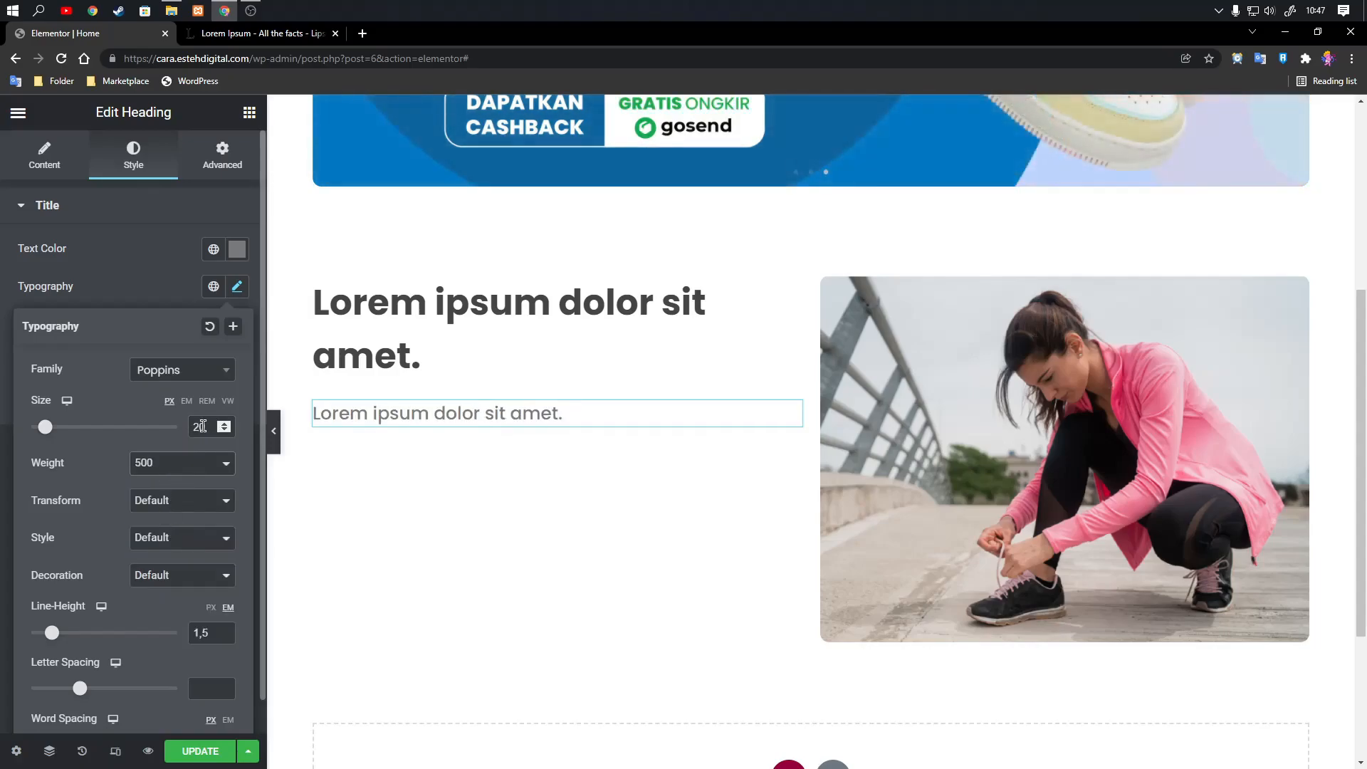
pyautogui.write('18')
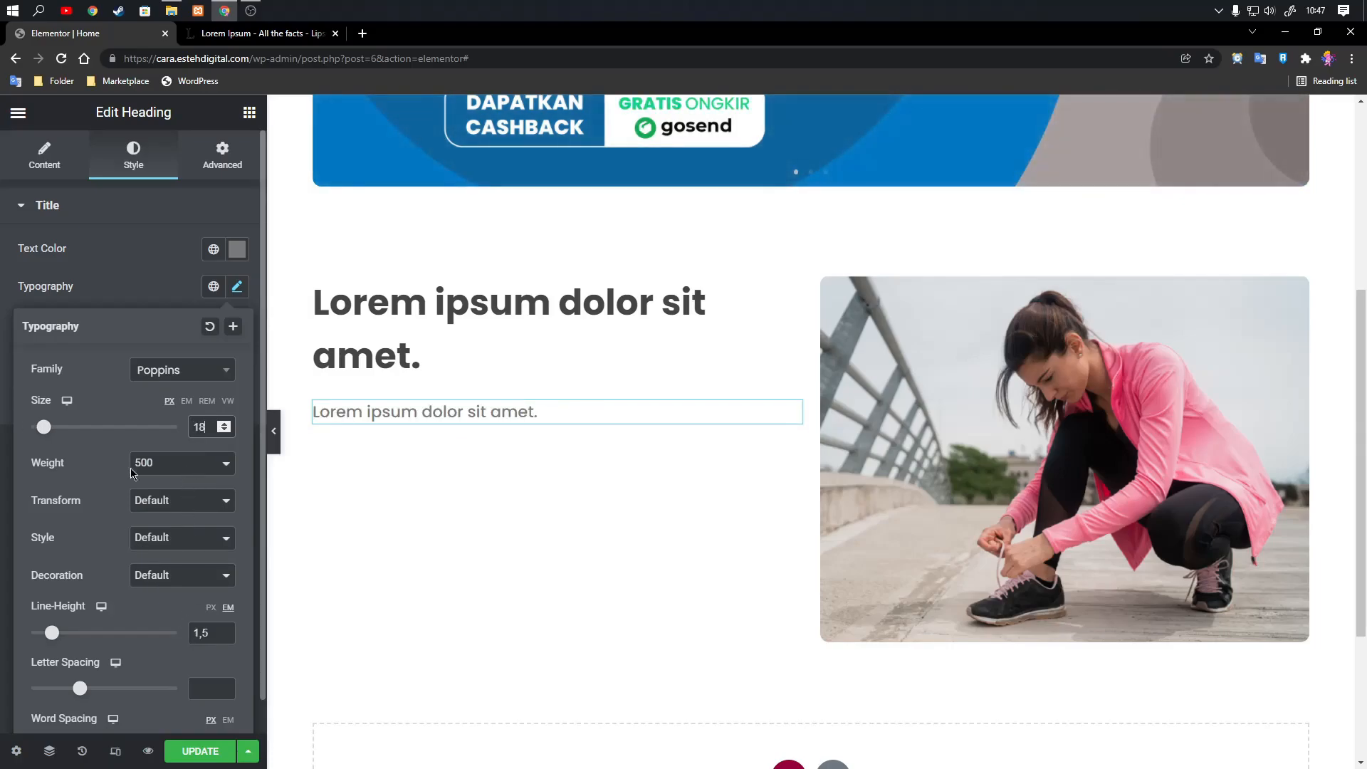
pyautogui.click(163, 287)
# On the Lorem Ipsum page, copy the first paragraph from its beginning through "Fusce consectetur mollis posuere.".
pyautogui.click(267, 37)
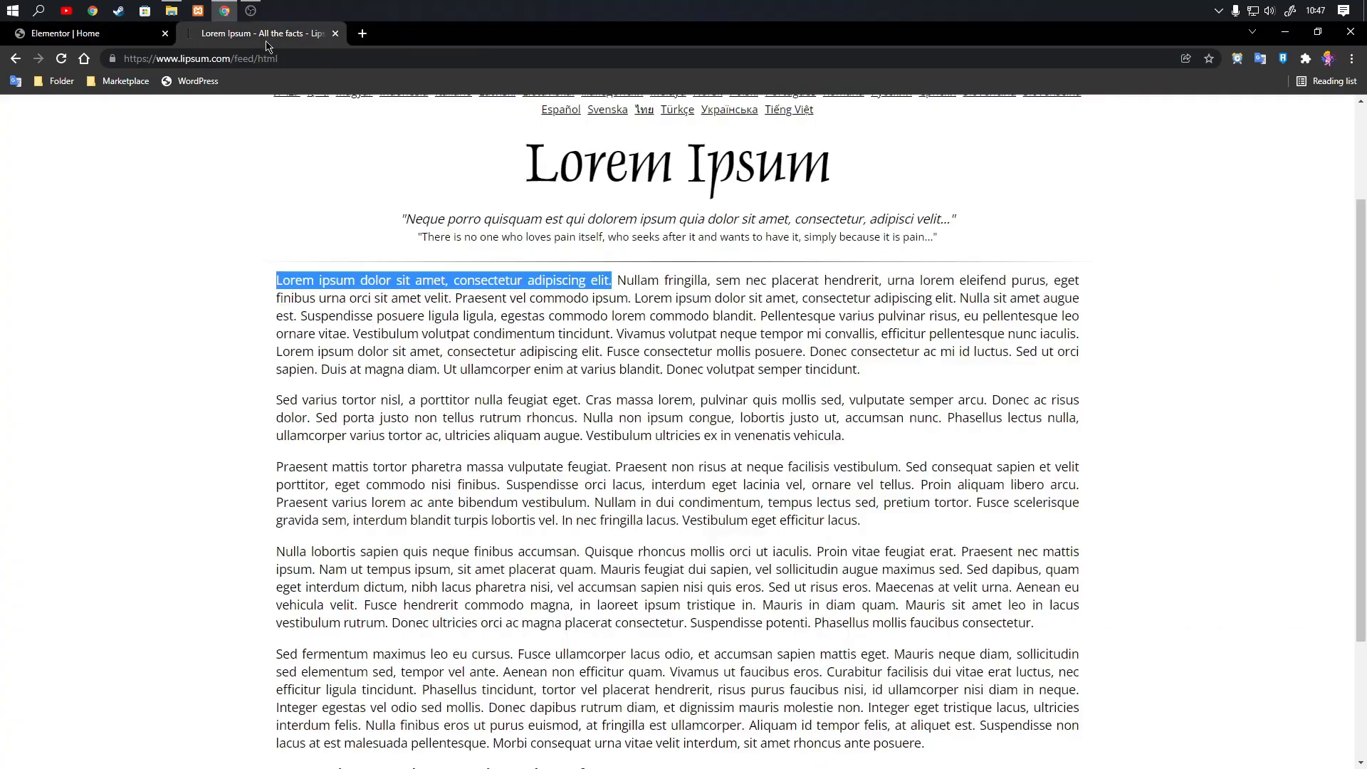
pyautogui.click(308, 299)
pyautogui.moveTo(277, 279); pyautogui.dragTo(800, 349)
pyautogui.rightClick(781, 334)
pyautogui.click(811, 338)
# Back in the Elementor tab, replace the second heading's title with the copied passage.
pyautogui.click(139, 36)
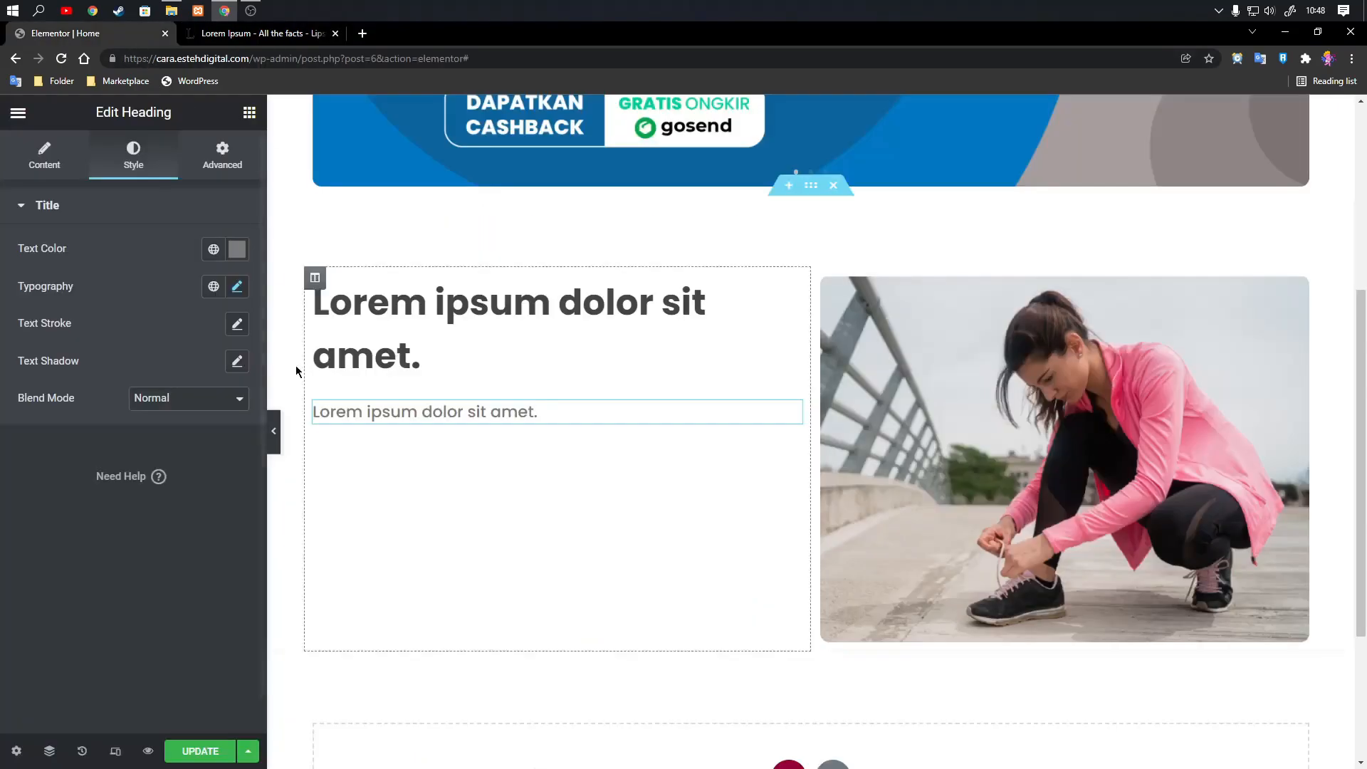
pyautogui.click(44, 153)
pyautogui.moveTo(160, 268); pyautogui.dragTo(50, 271)
pyautogui.rightClick(50, 271)
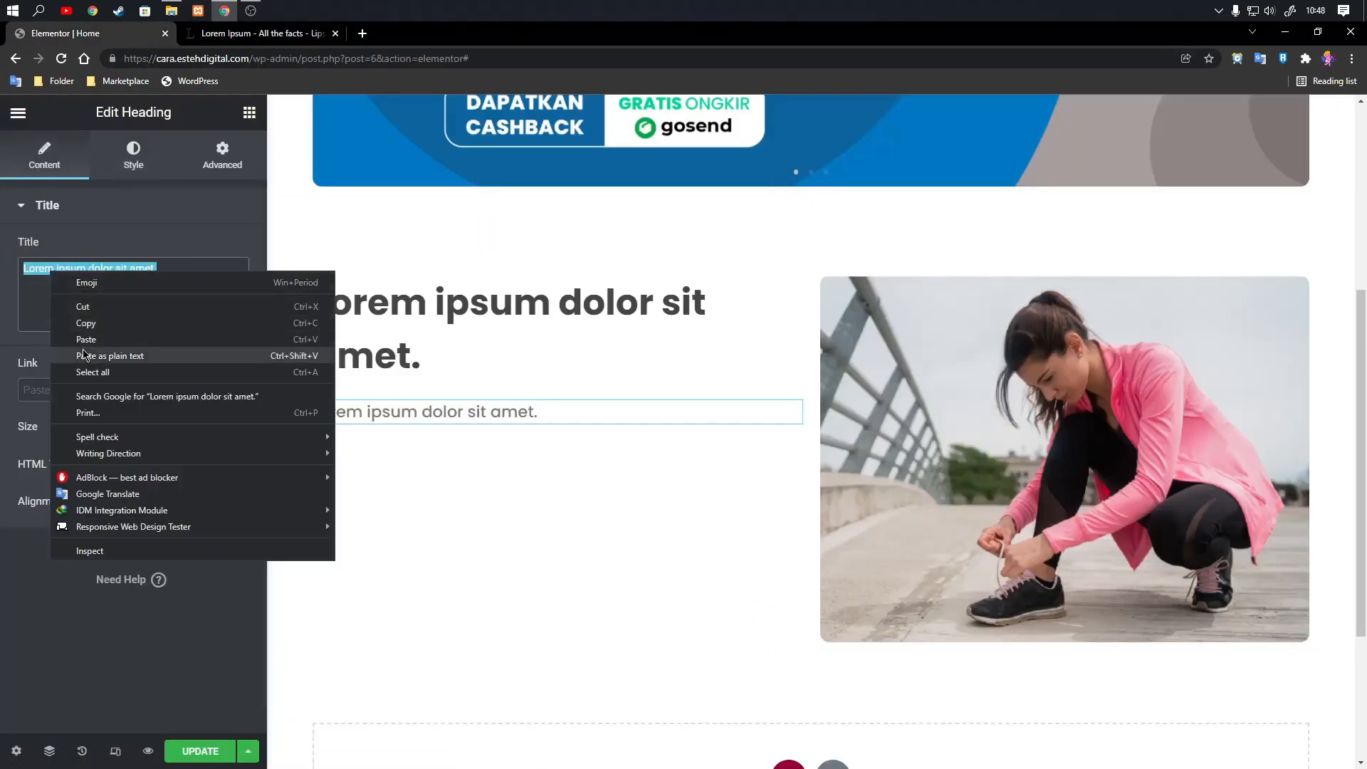
pyautogui.click(84, 351)
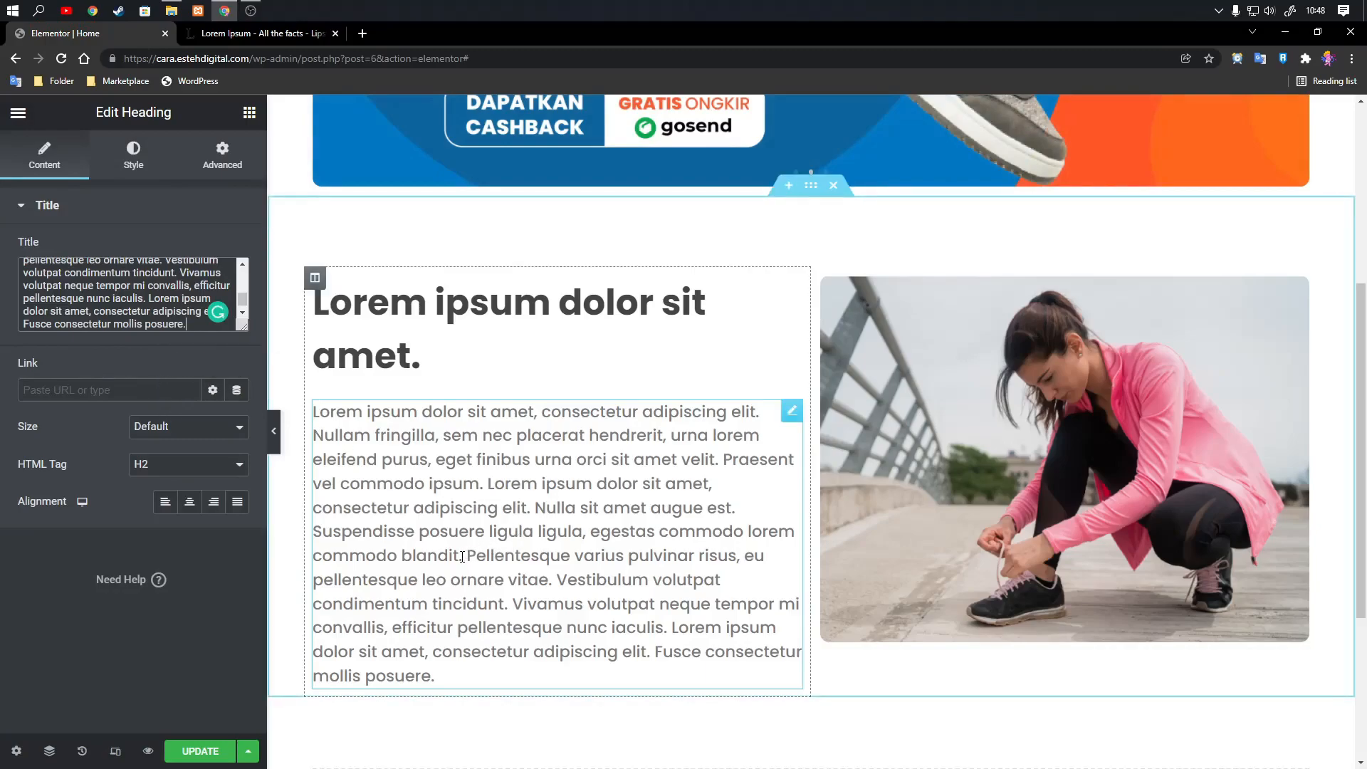
# Shorten the pasted passage in the second heading so it ends at "Praesent vel commodo ipsum.".
pyautogui.moveTo(462, 556); pyautogui.dragTo(547, 668)
pyautogui.press('BackSpace')
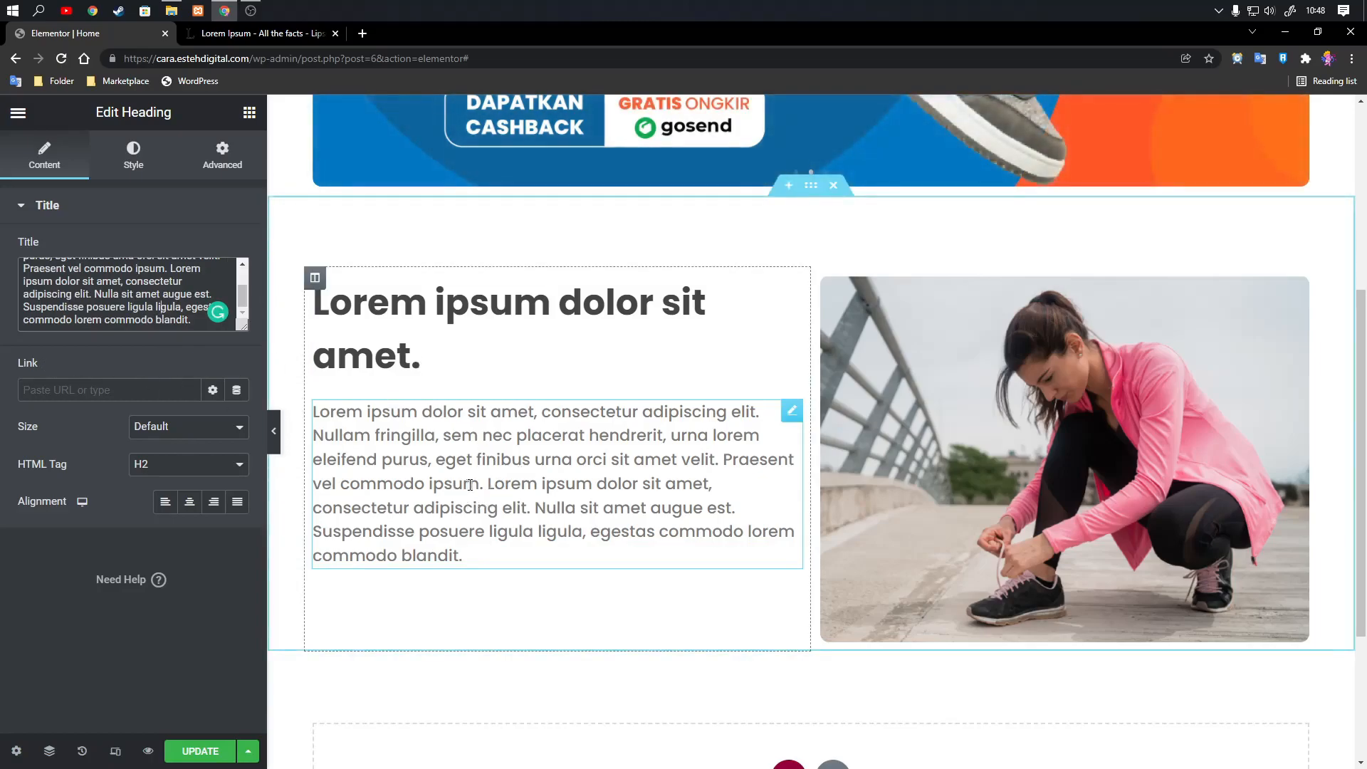
pyautogui.moveTo(484, 483); pyautogui.dragTo(506, 570)
pyautogui.press('BackSpace')
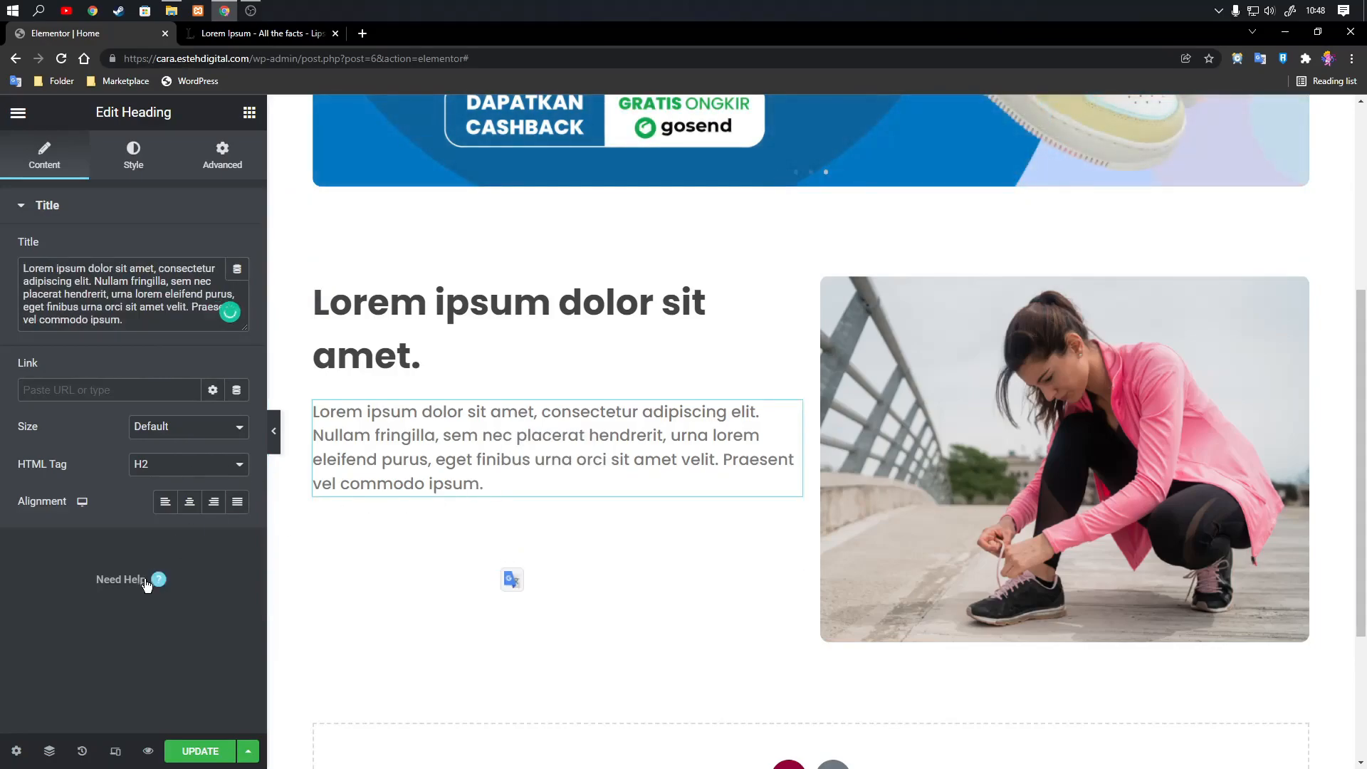
# Insert a <br> line break between "Lorem ipsum dolor" and "sit amet." in the first heading's title.
pyautogui.click(779, 295)
pyautogui.click(133, 153)
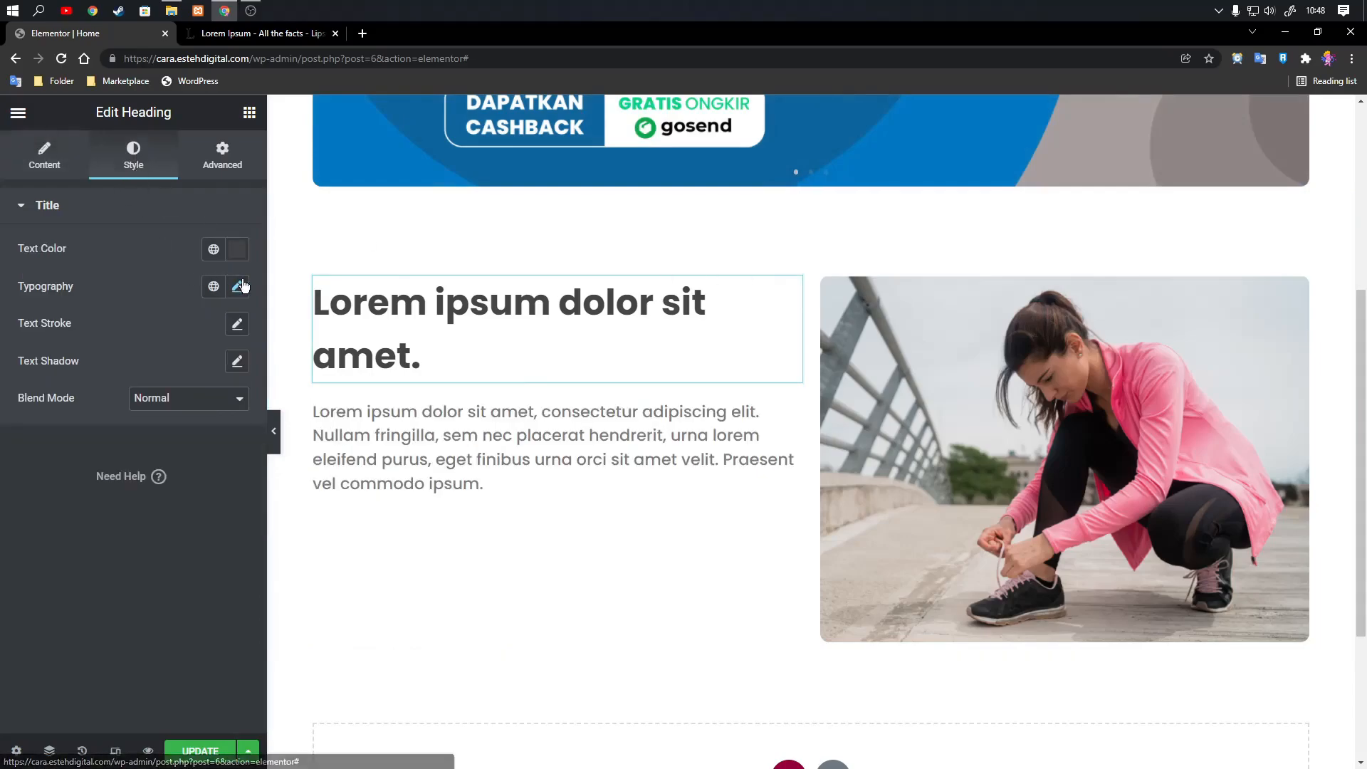
pyautogui.click(239, 285)
pyautogui.click(239, 284)
pyautogui.click(57, 171)
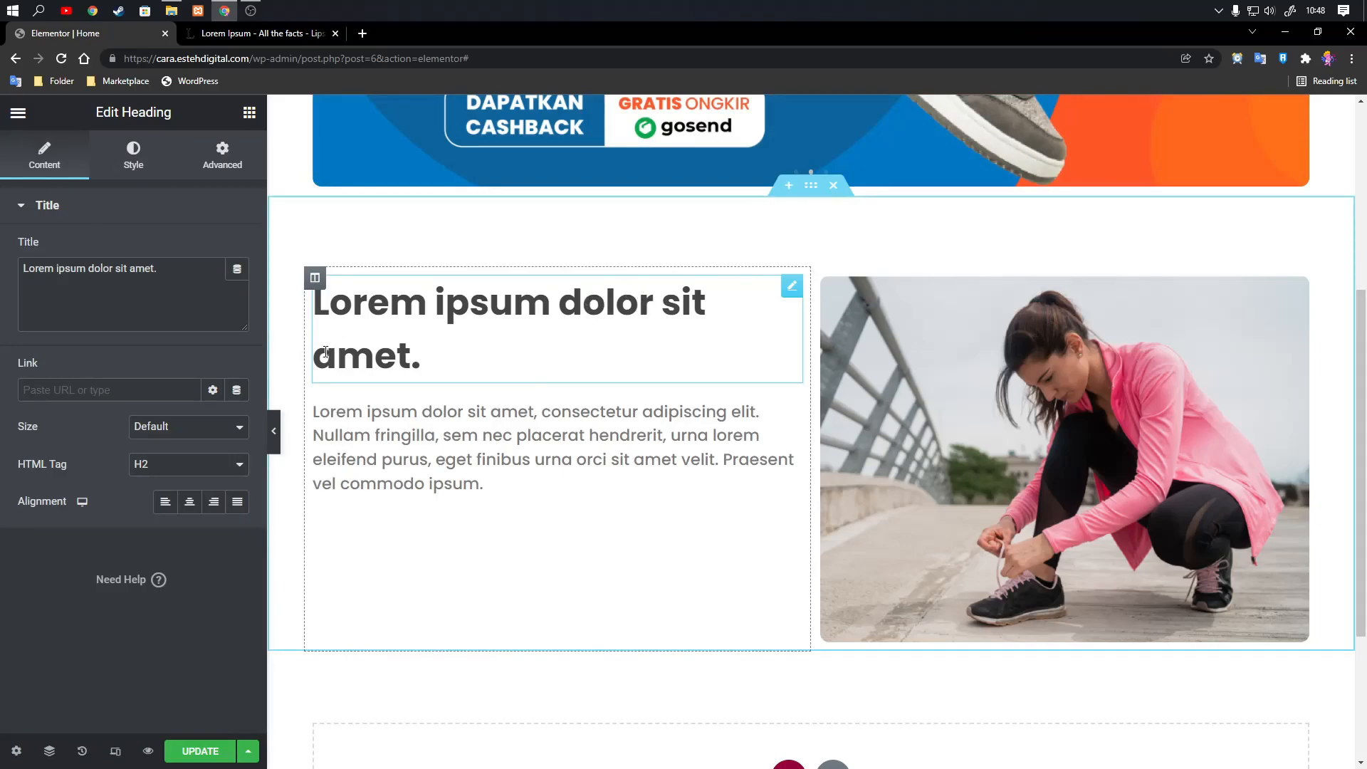
pyautogui.click(117, 268)
pyautogui.press('Delete')
pyautogui.press('Return')
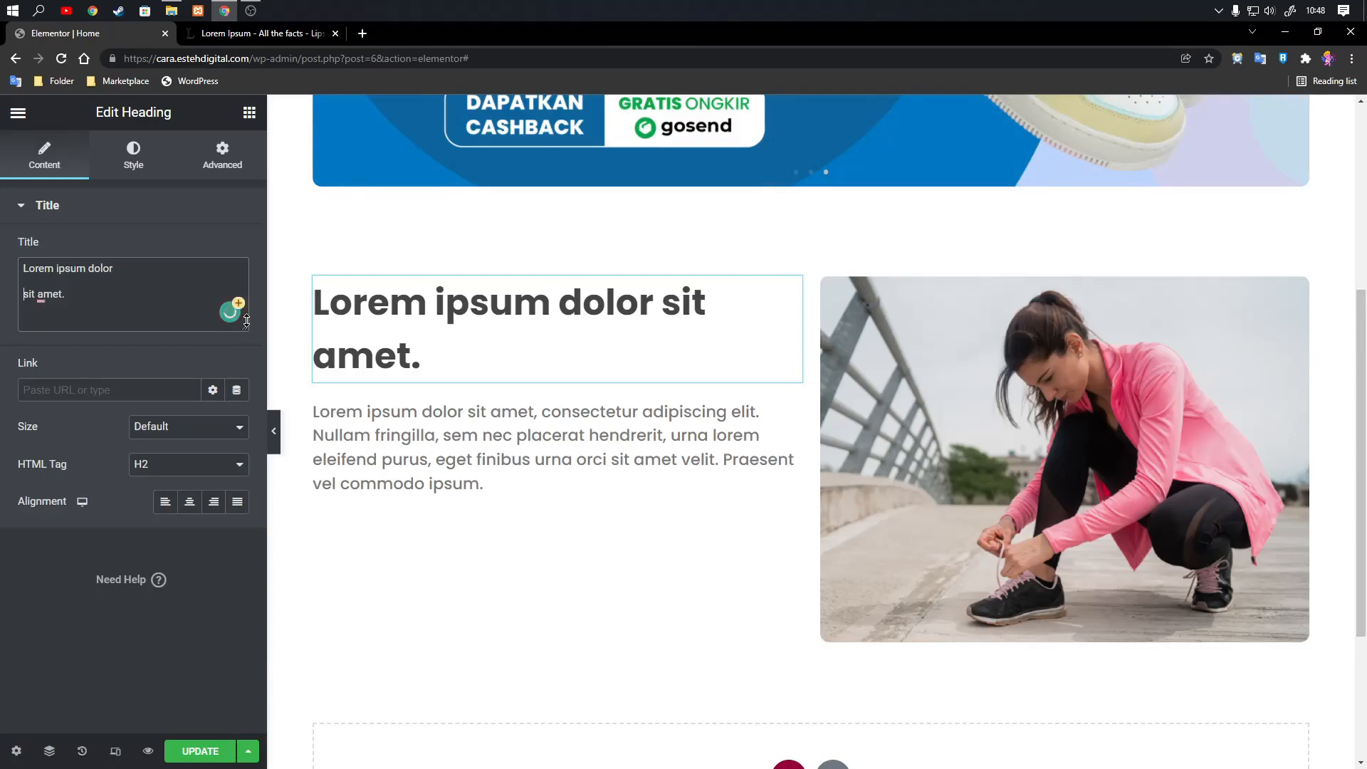
pyautogui.press('Up')
pyautogui.write('<br>')
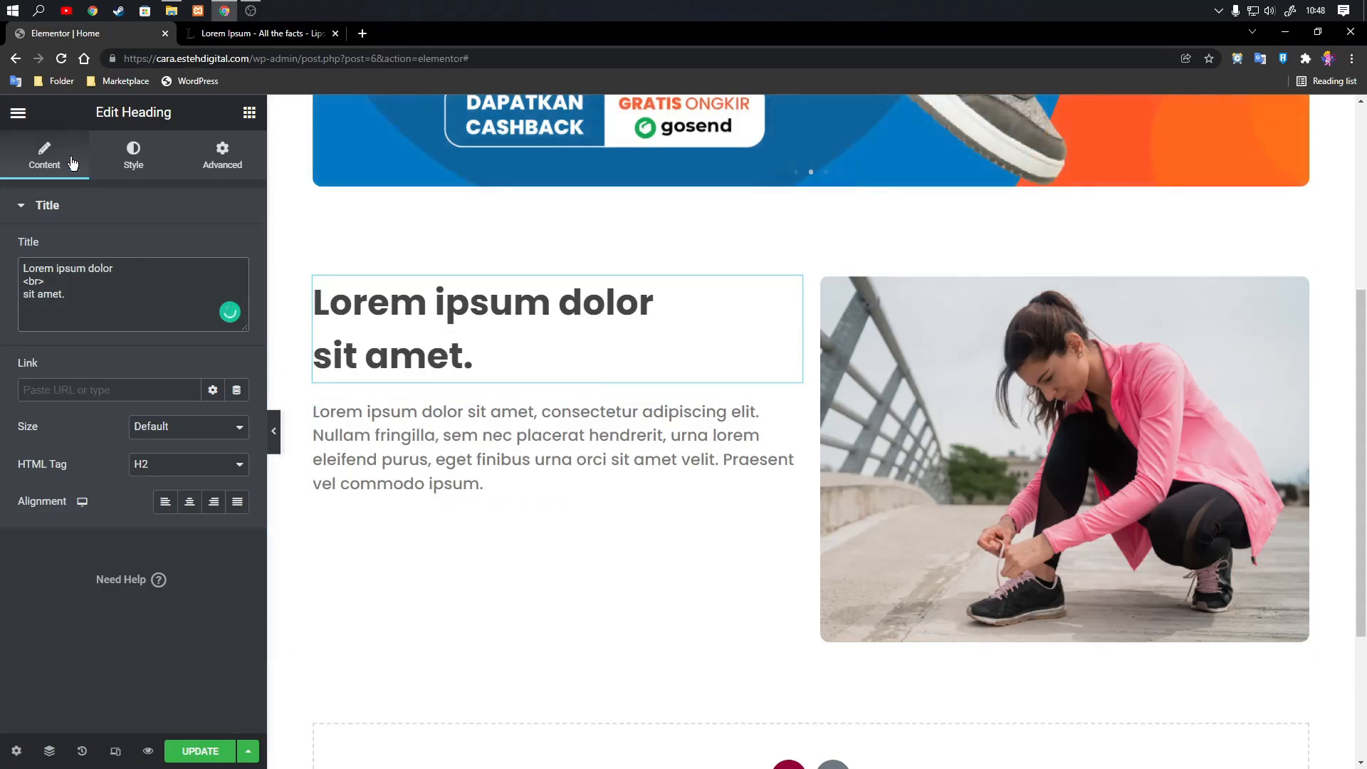
pyautogui.click(19, 114)
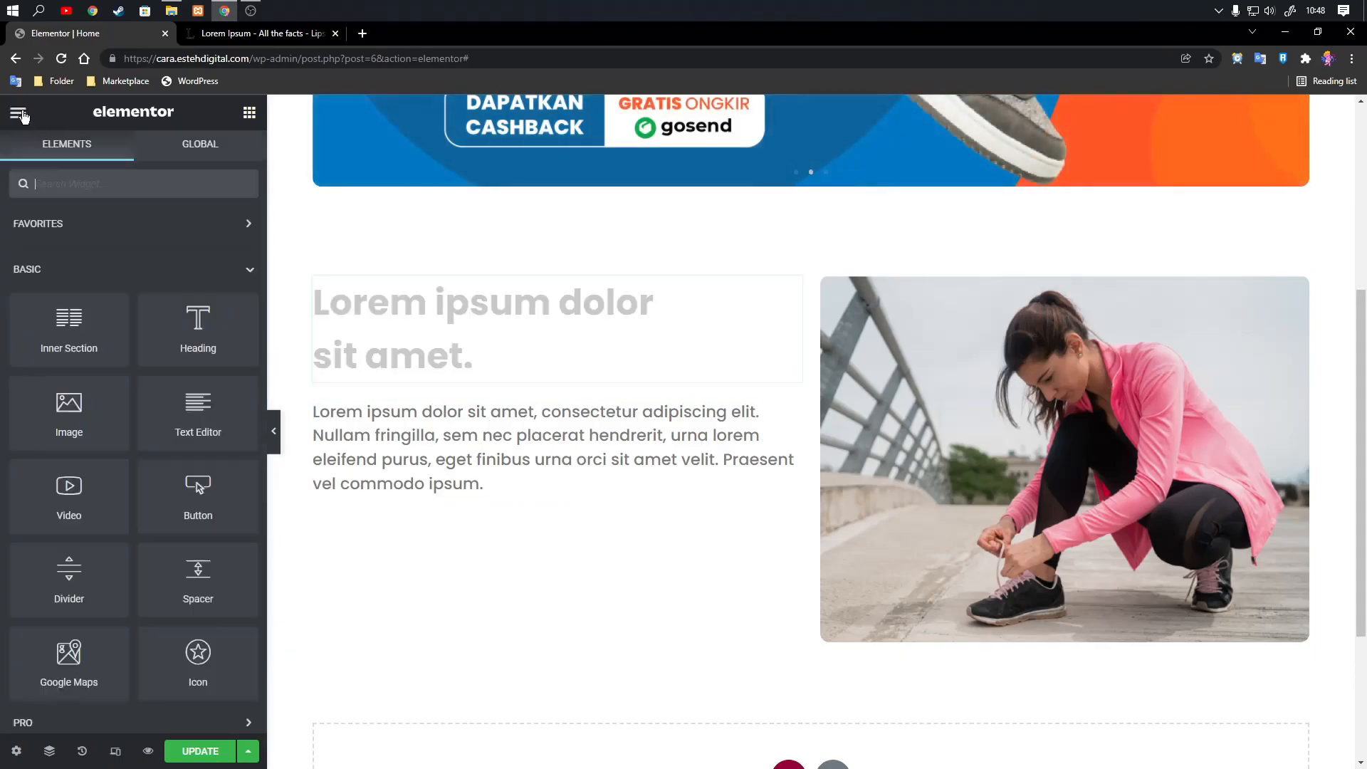
pyautogui.moveTo(198, 491); pyautogui.dragTo(417, 490)
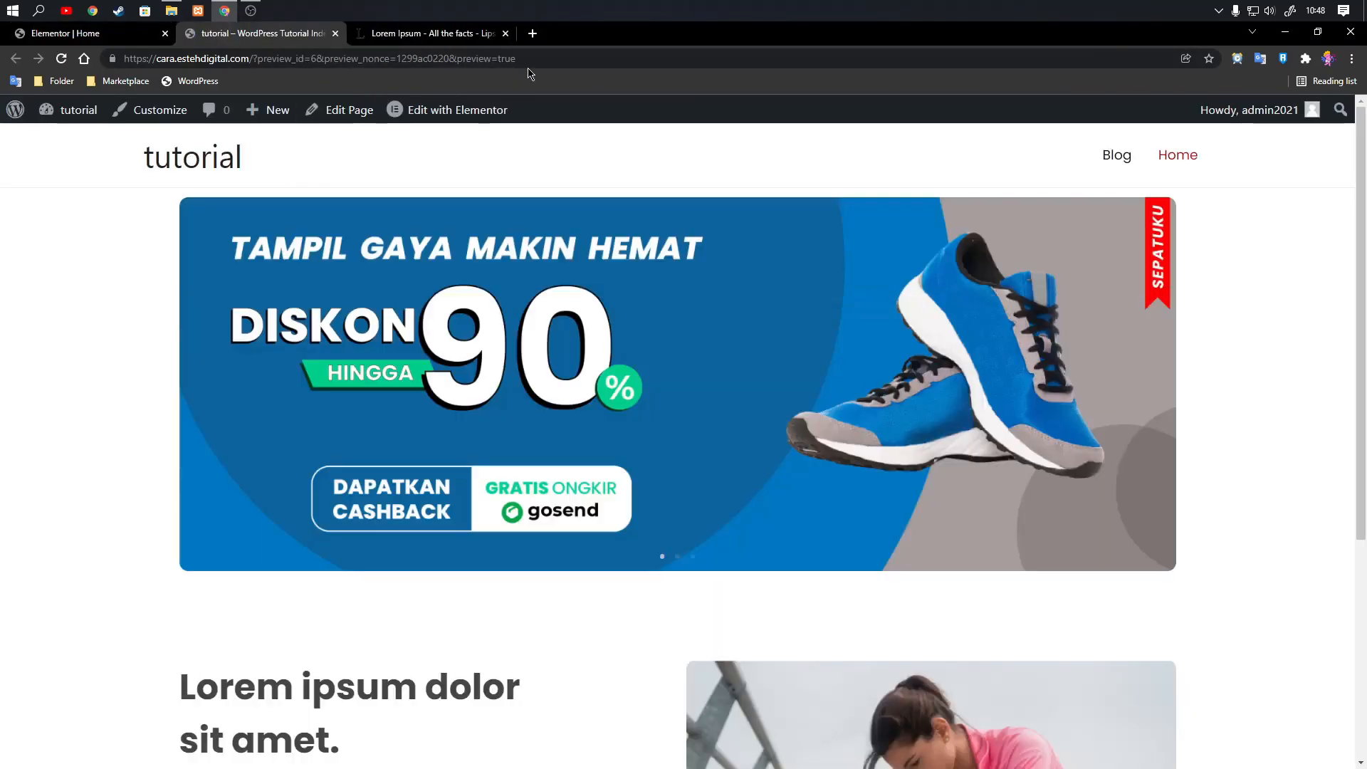
pyautogui.click(534, 60)
pyautogui.click(534, 59)
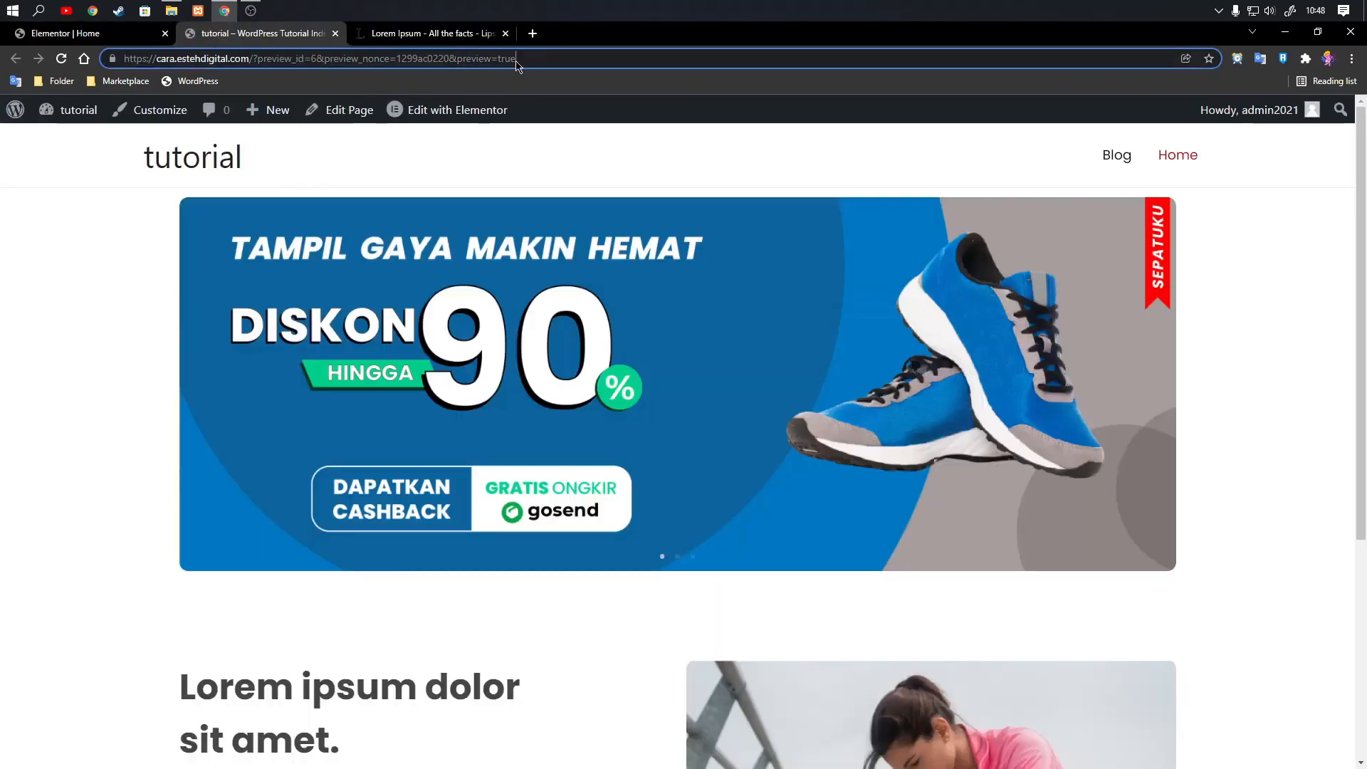
pyautogui.moveTo(247, 58); pyautogui.dragTo(112, 64)
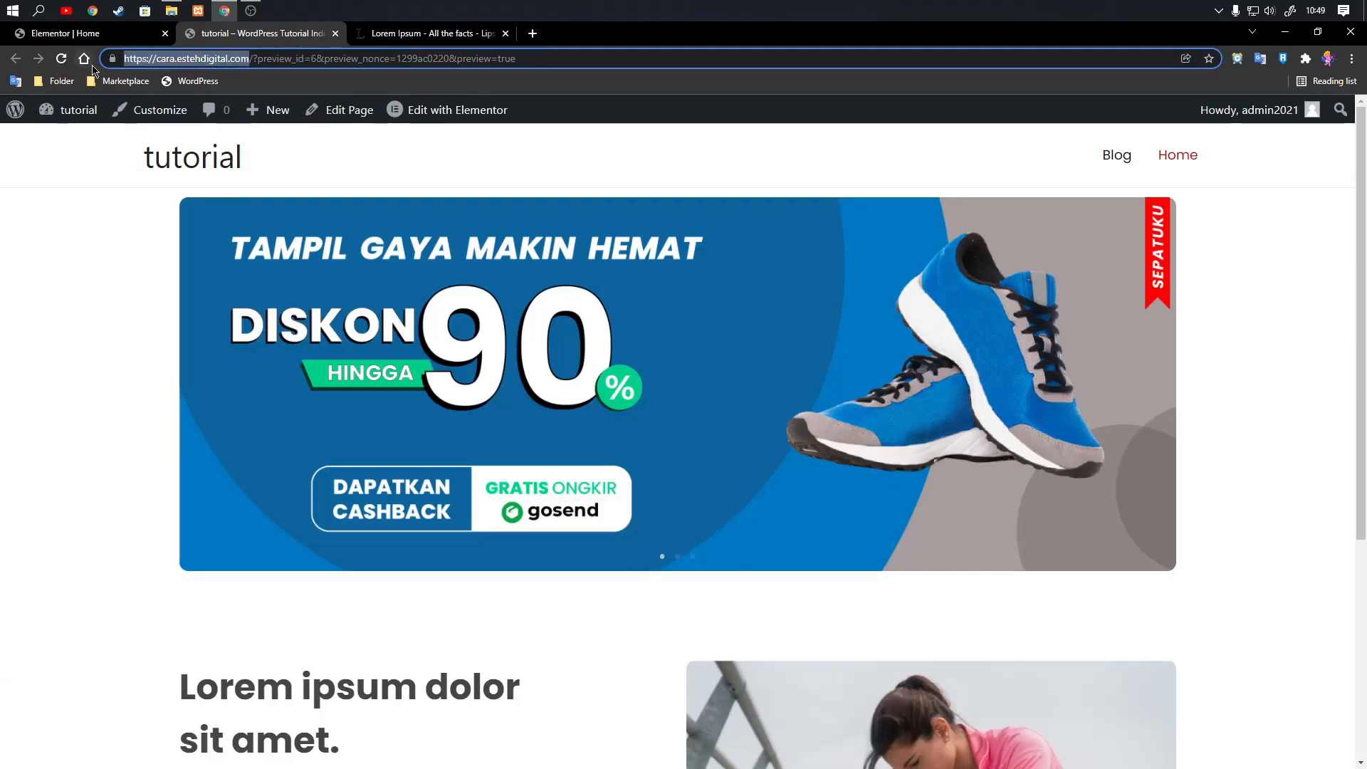
pyautogui.hotkey('ctrl', 'w')
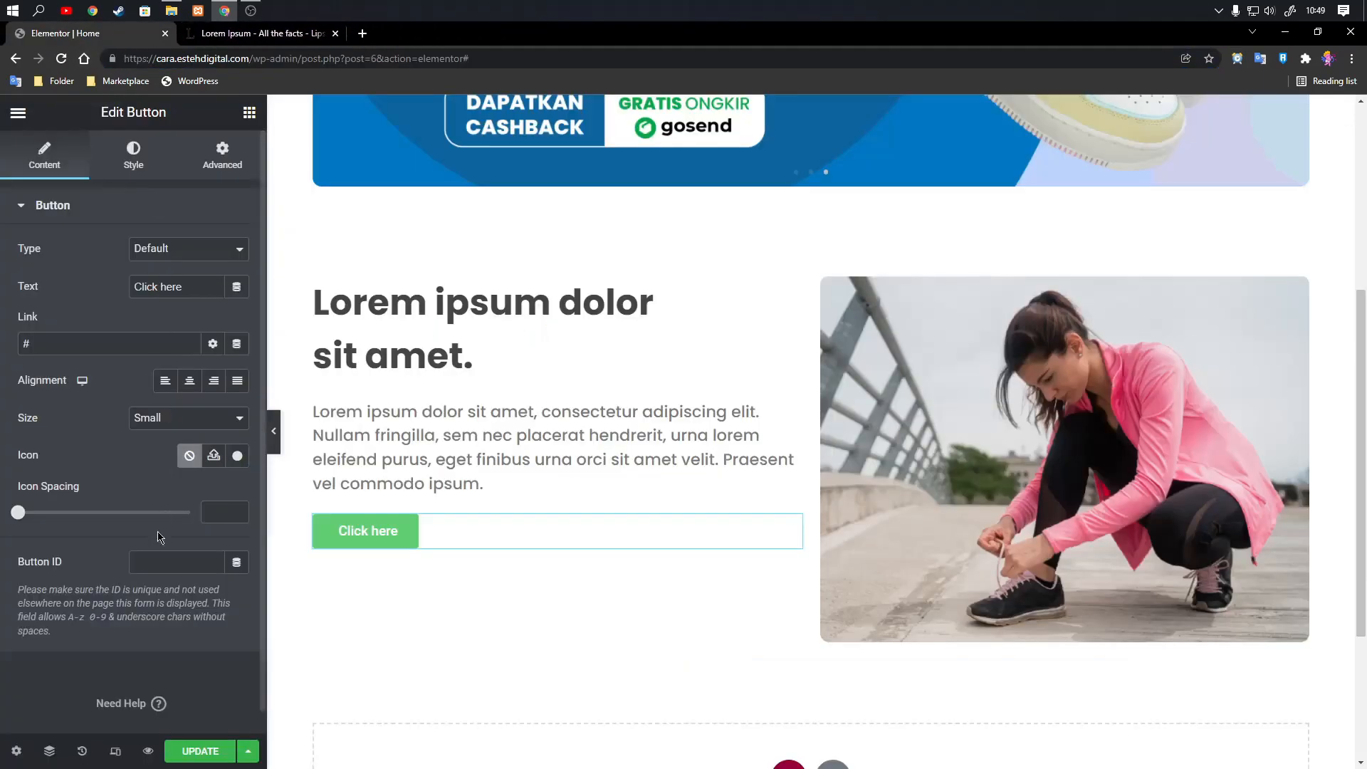
pyautogui.hotkey('ctrl', 'v')
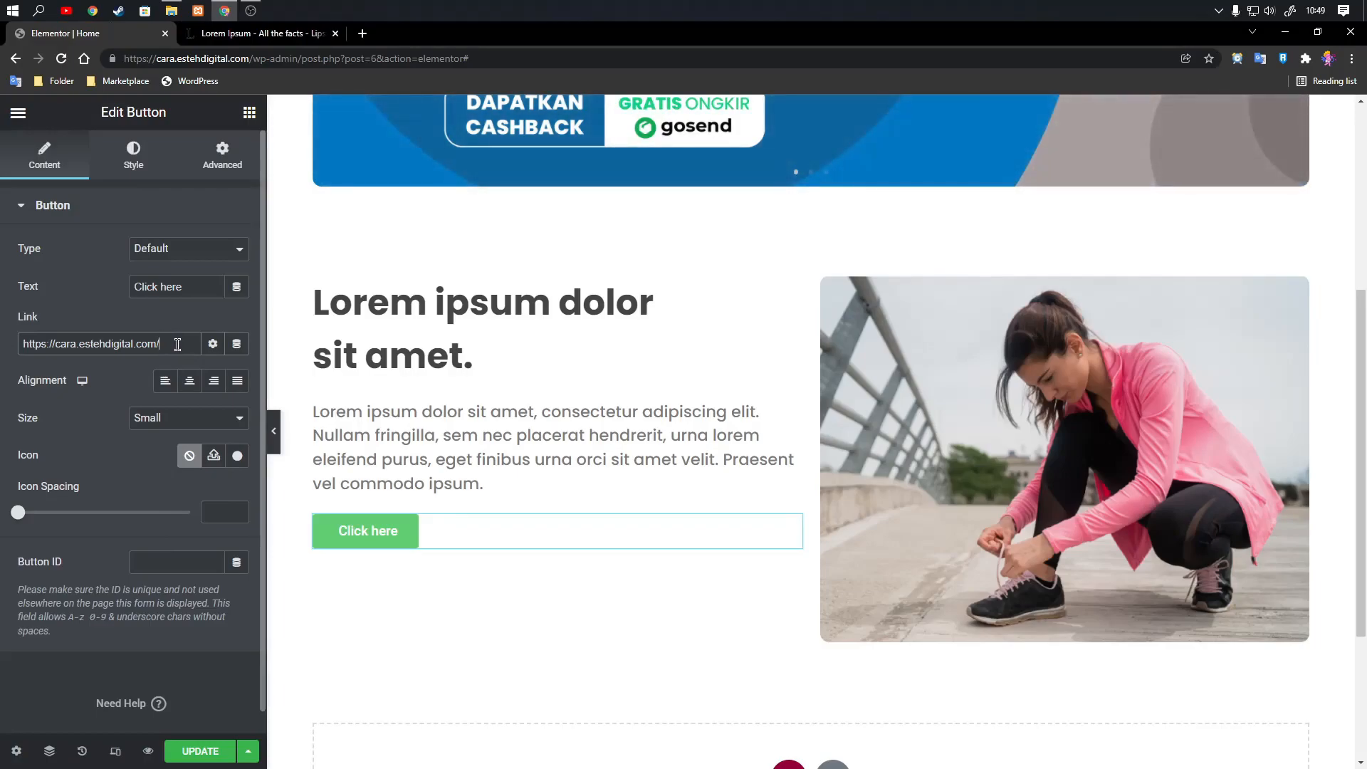
# Change the button's text to "Beli Sekarang".
pyautogui.moveTo(195, 287); pyautogui.dragTo(45, 281)
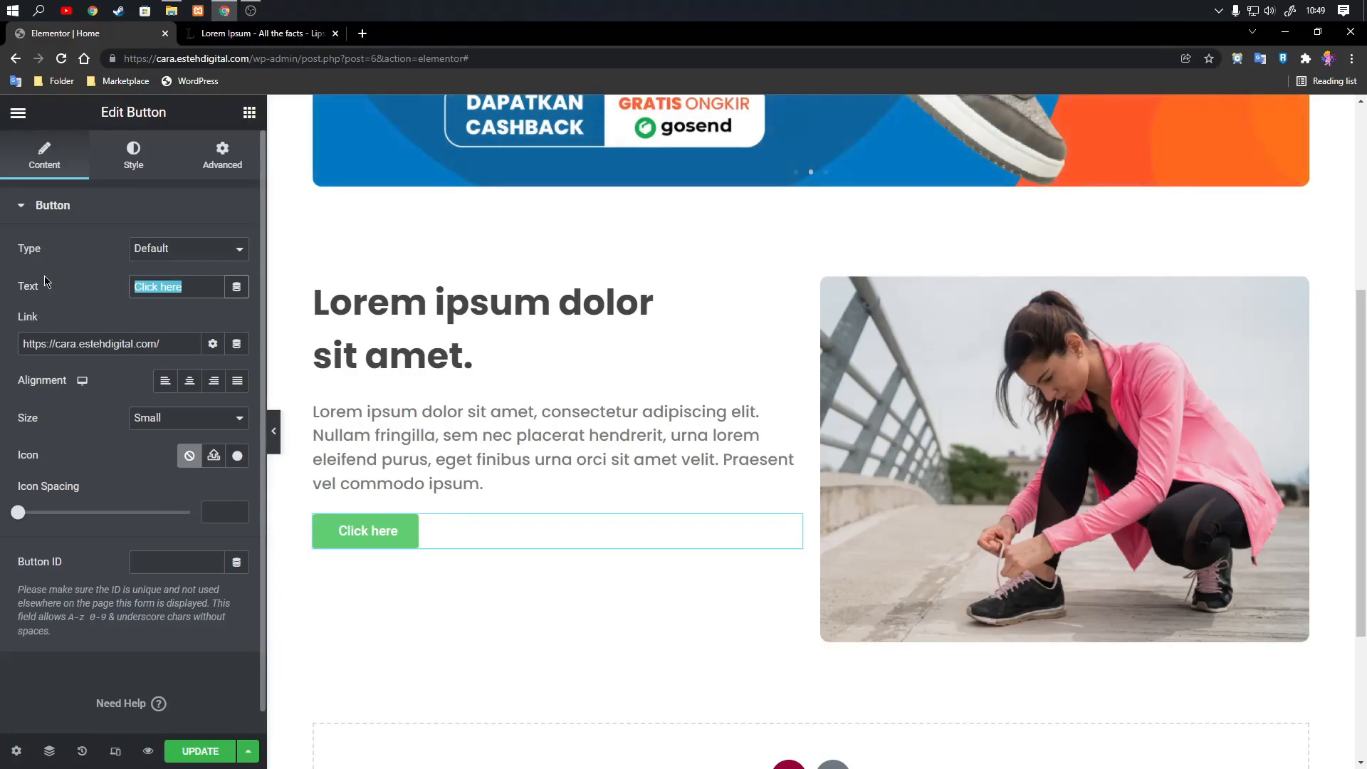
pyautogui.write('Beli Sekarang')
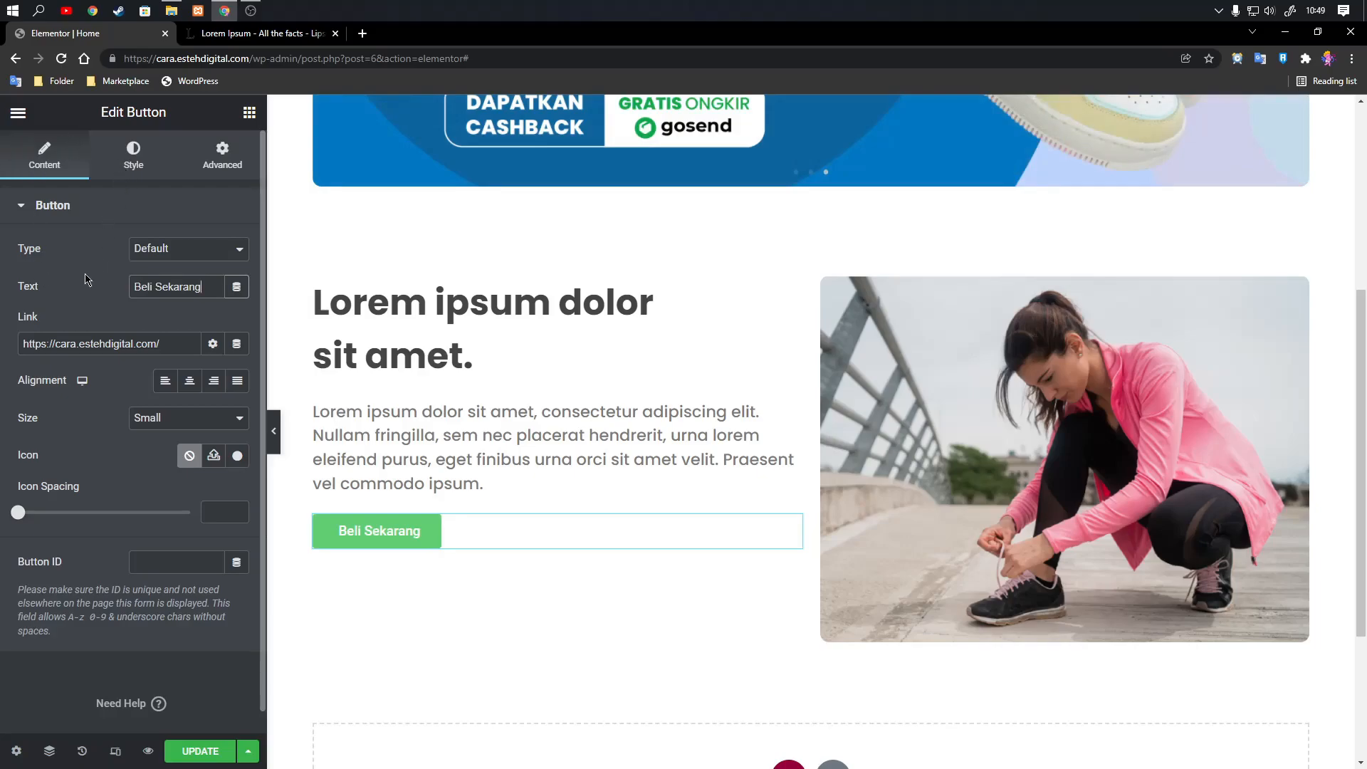
# Set the button's typography to the Poppins family, size 20 px and weight 400.
pyautogui.click(130, 170)
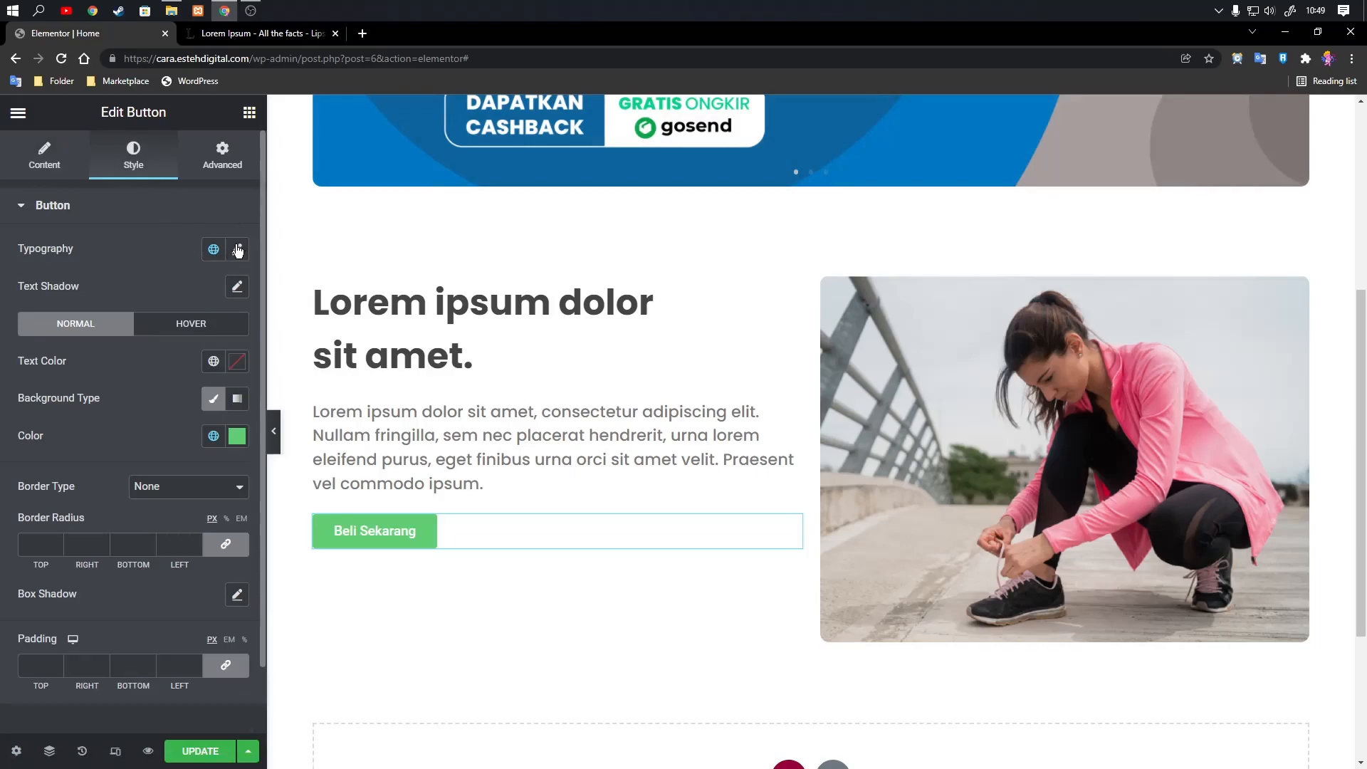
pyautogui.click(236, 249)
pyautogui.click(205, 335)
pyautogui.write('pop')
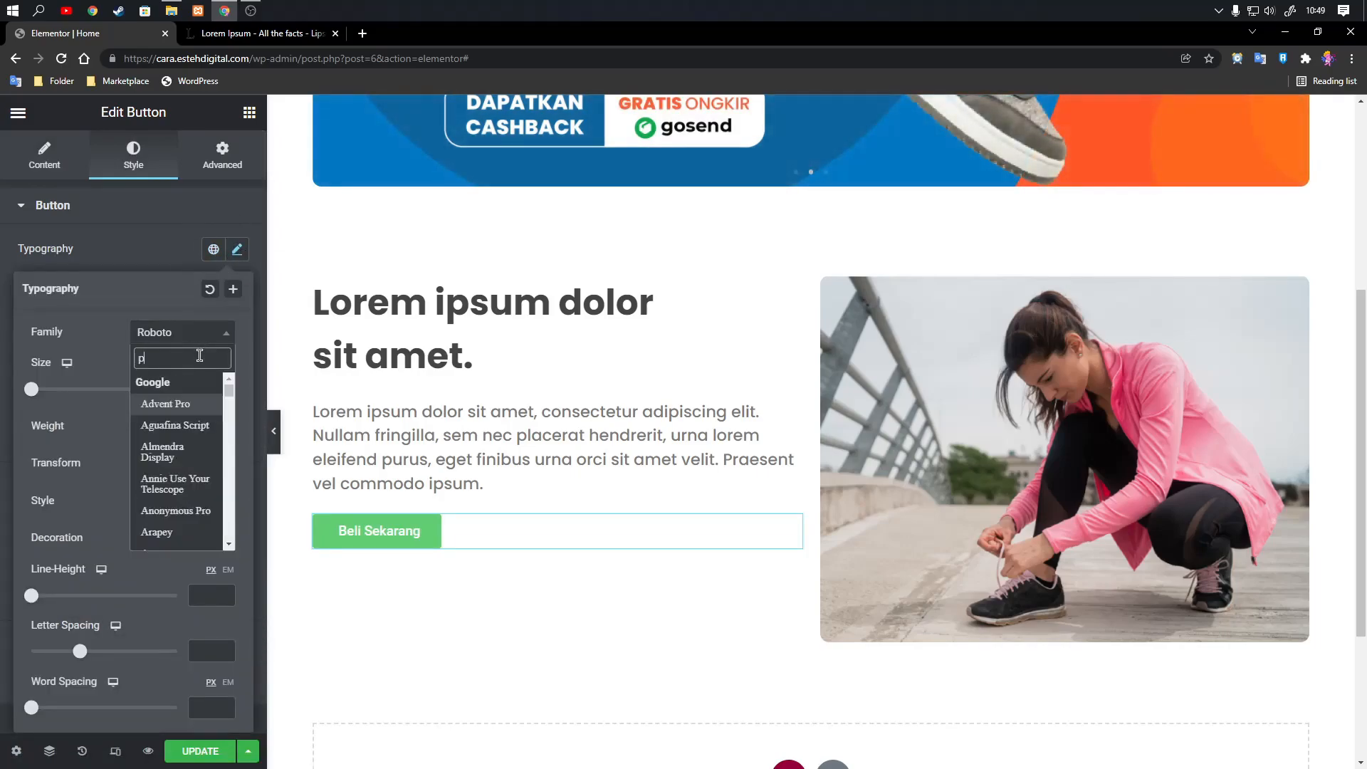
pyautogui.click(188, 438)
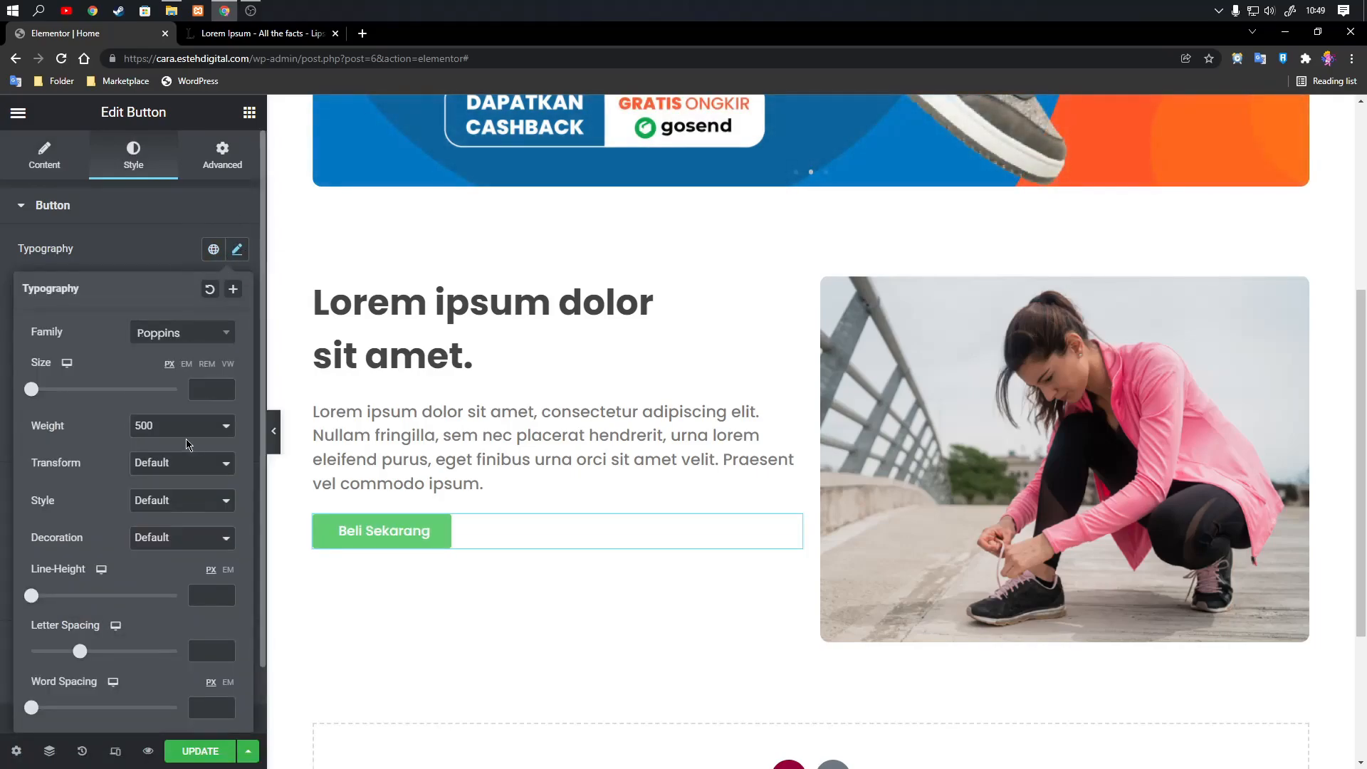
pyautogui.click(224, 387)
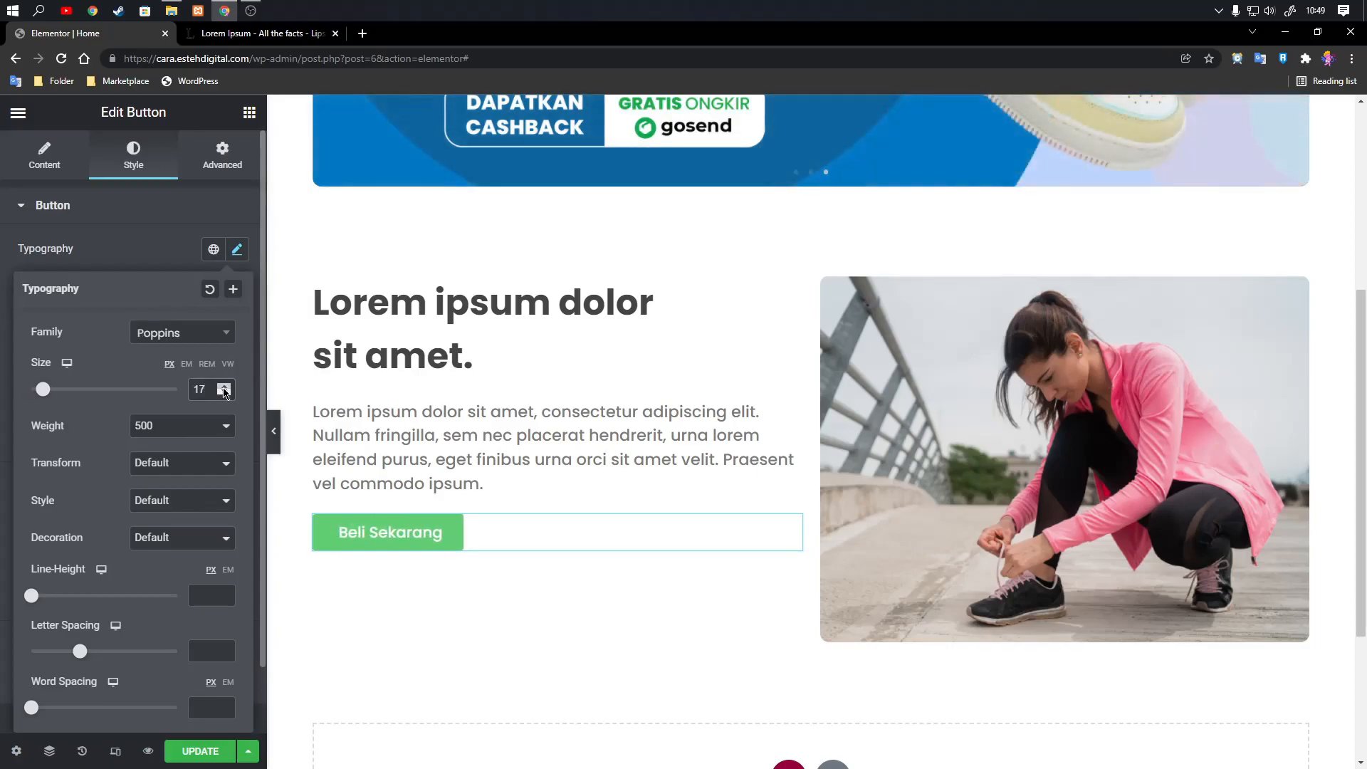
pyautogui.click(224, 387)
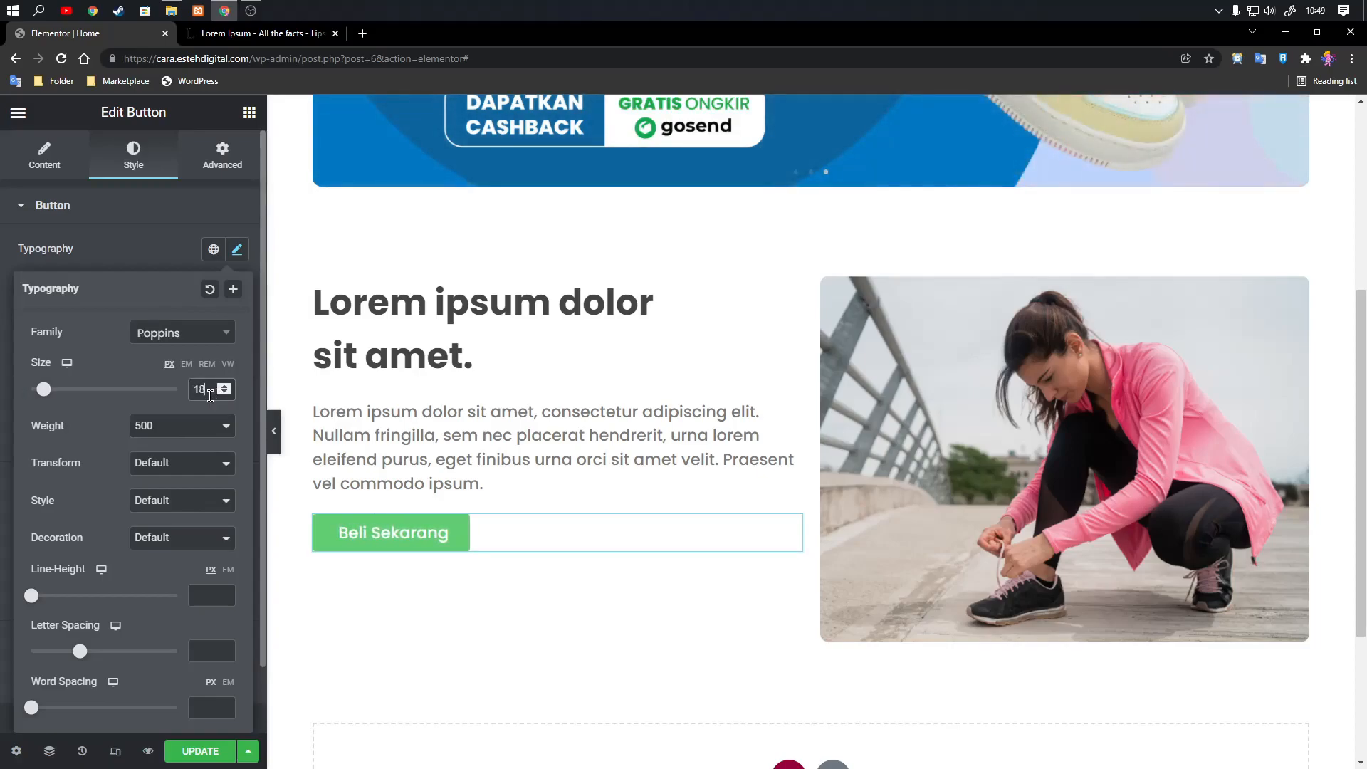
pyautogui.click(225, 388)
pyautogui.click(224, 388)
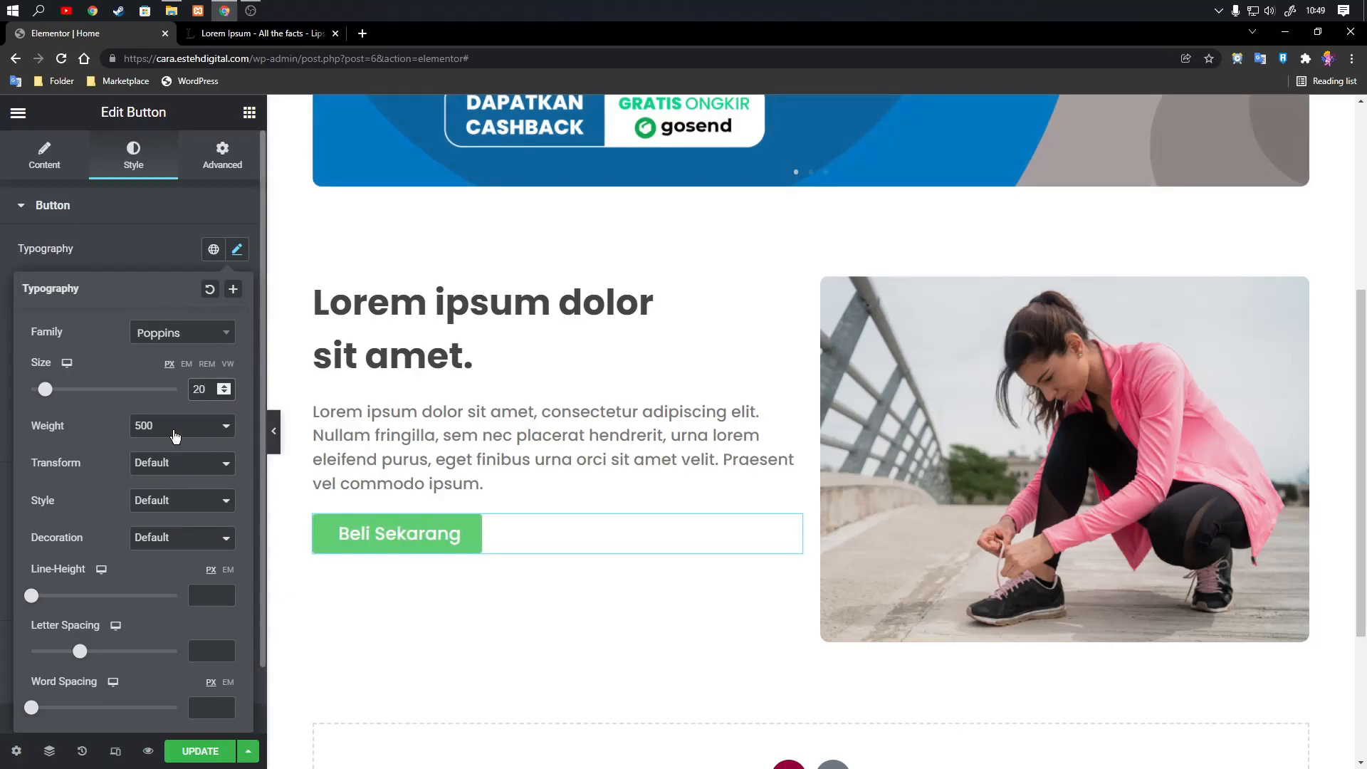
pyautogui.click(175, 436)
pyautogui.click(162, 482)
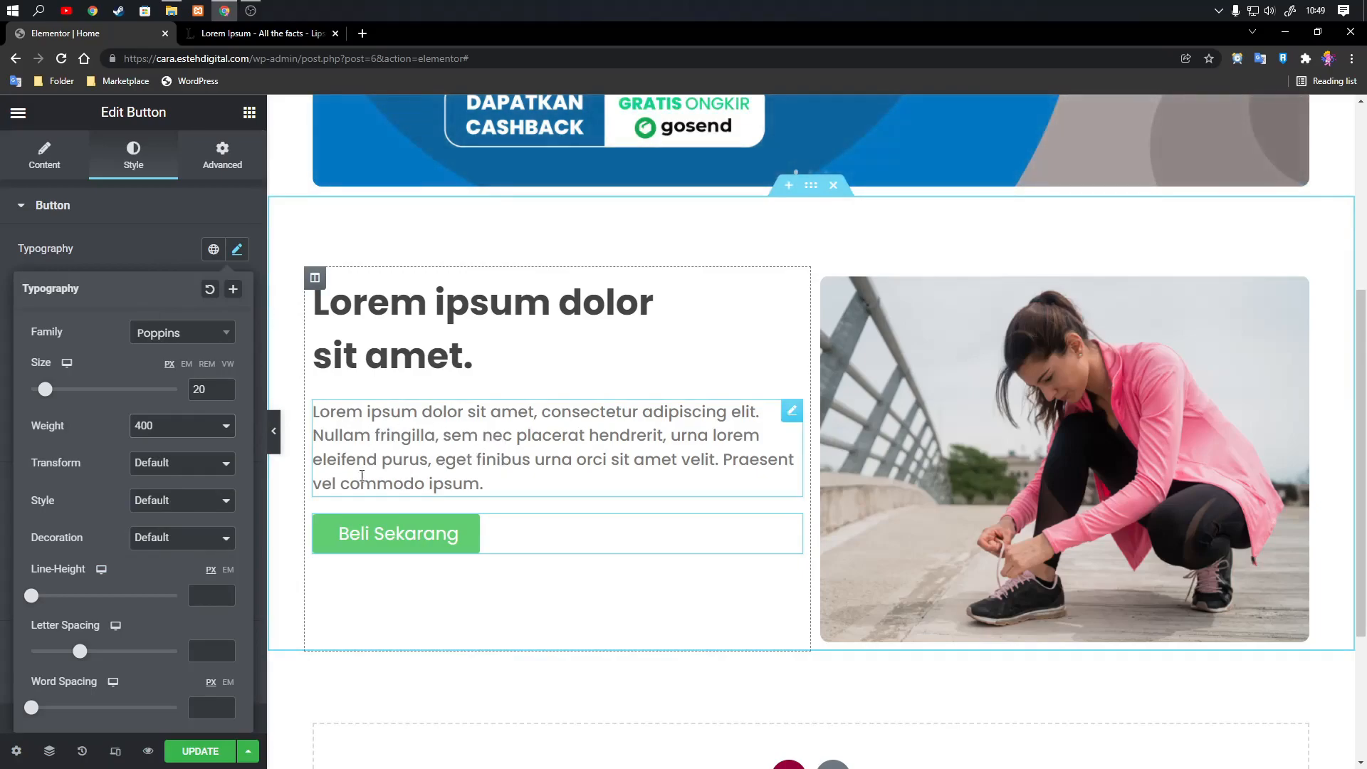
# Set the button's text color to white for both the normal and hover states.
pyautogui.scroll(-1, 117, 562)
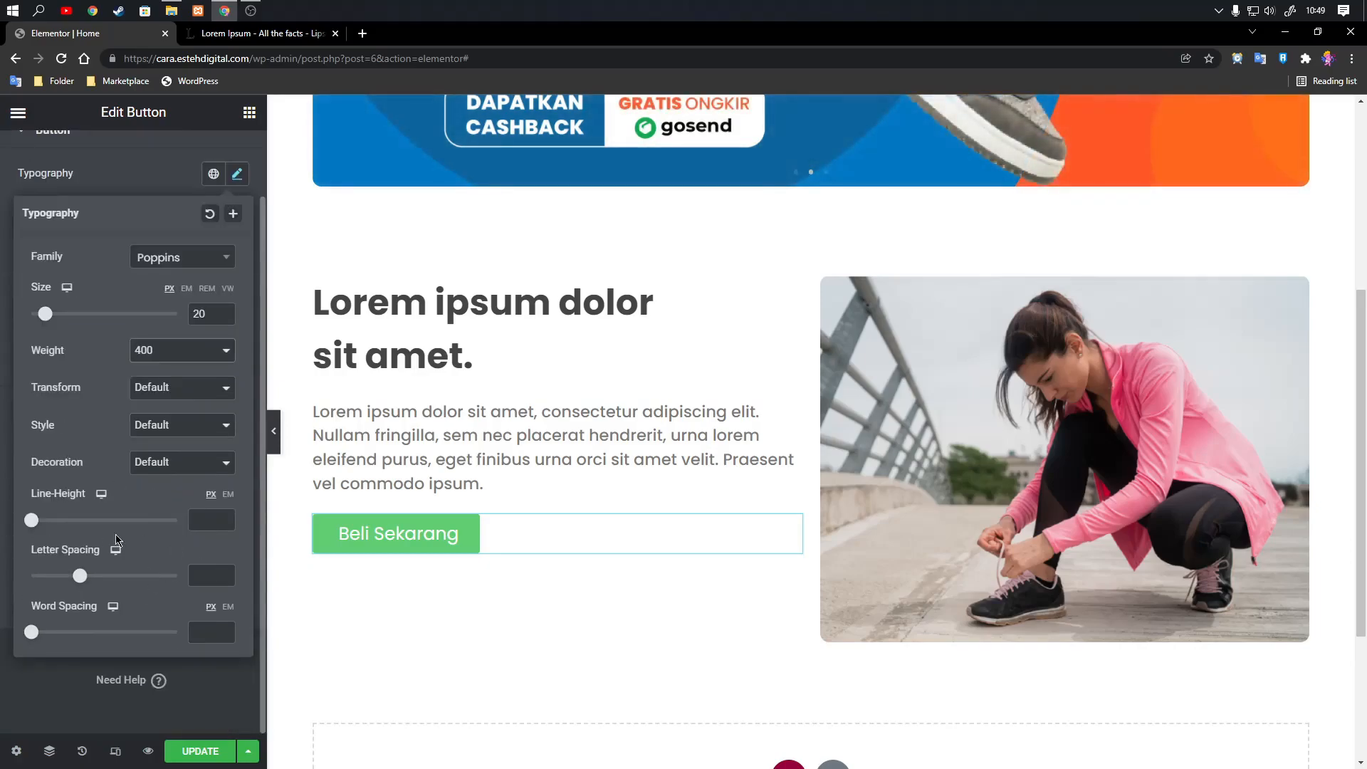
pyautogui.scroll(1, 123, 463)
pyautogui.click(147, 254)
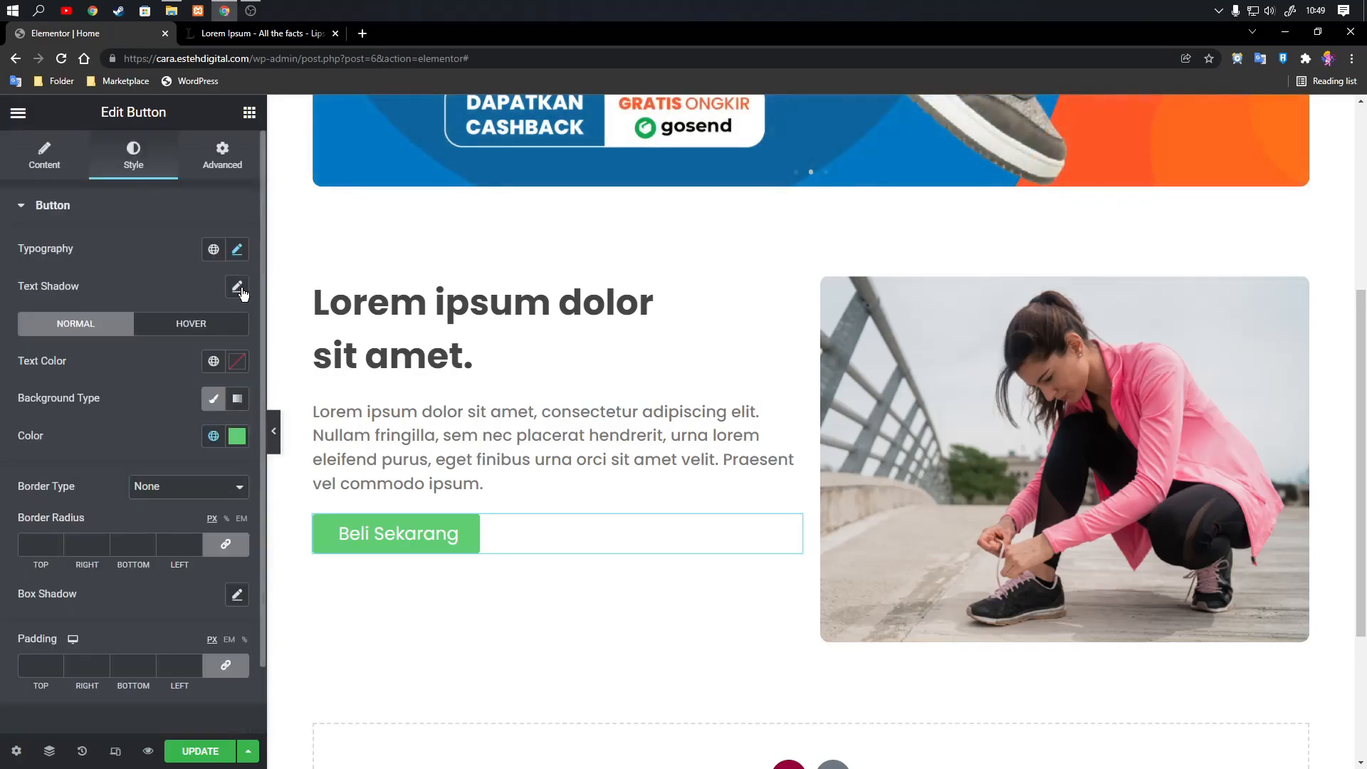
pyautogui.click(238, 361)
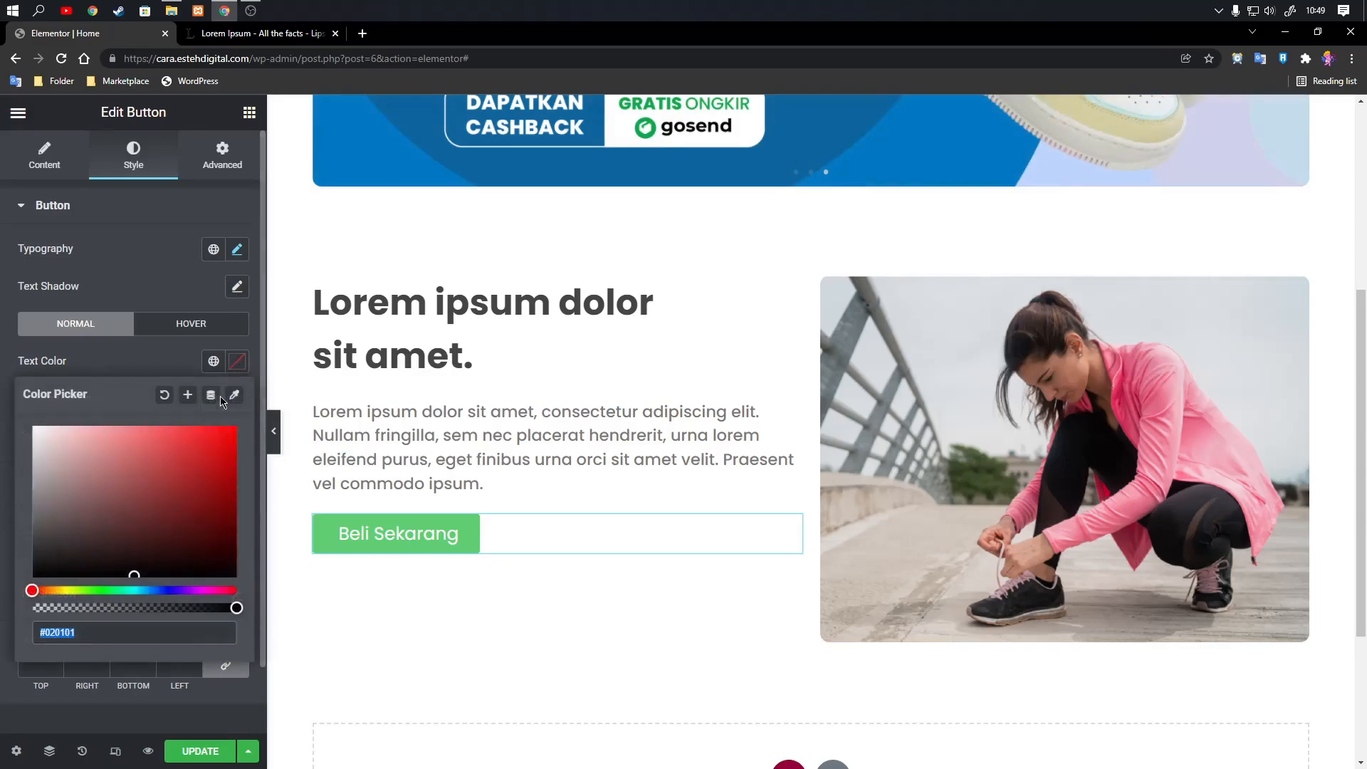
pyautogui.moveTo(116, 454); pyautogui.dragTo(5, 389)
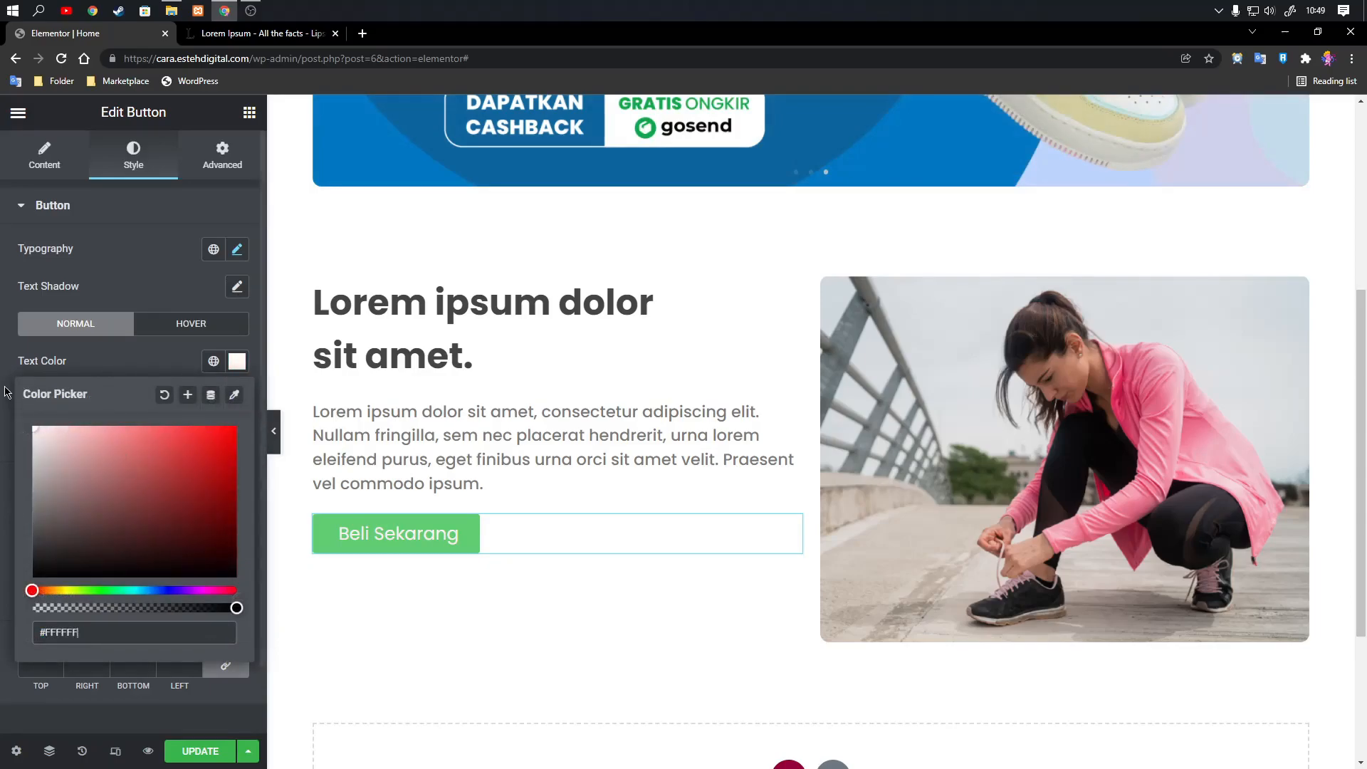
pyautogui.click(135, 368)
pyautogui.click(175, 330)
pyautogui.click(237, 361)
pyautogui.moveTo(85, 455); pyautogui.dragTo(11, 397)
pyautogui.click(129, 368)
pyautogui.click(94, 326)
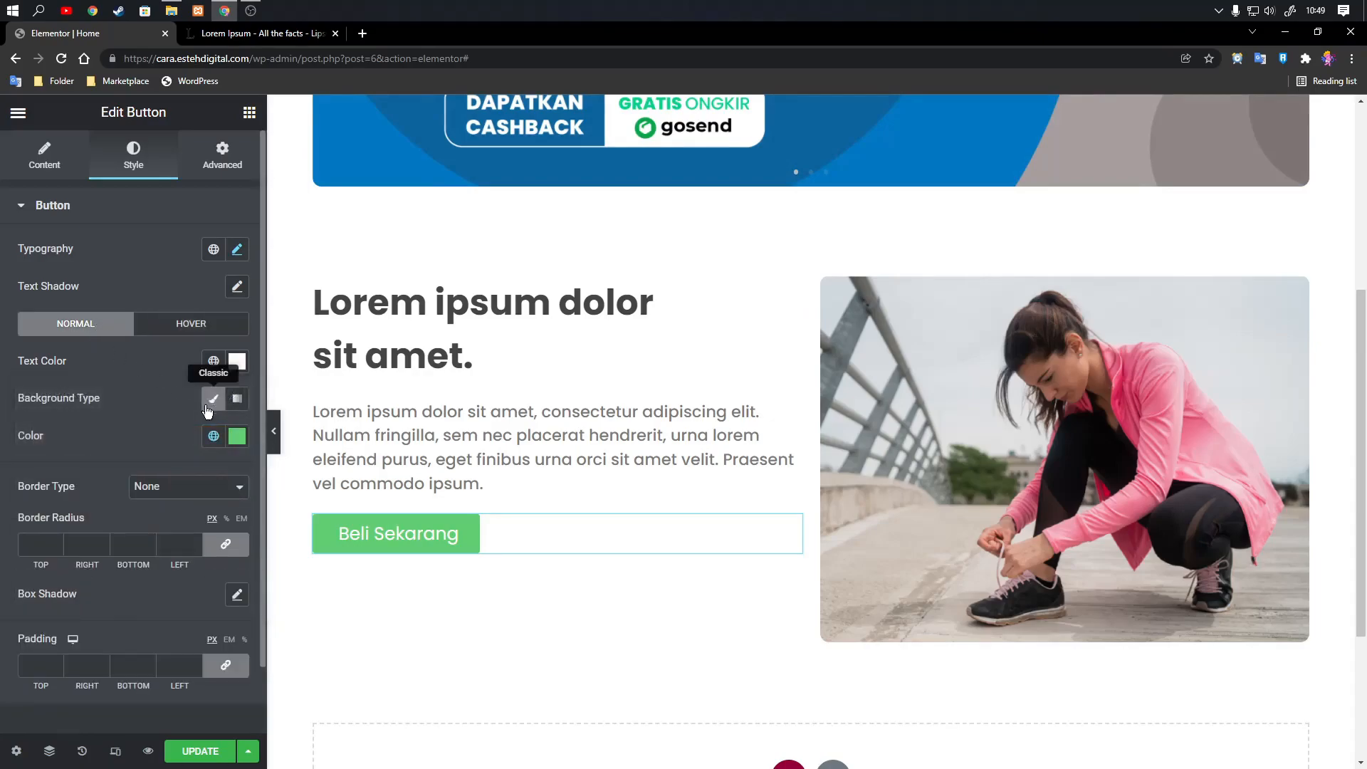
# Set the button's normal background color to #8046f4 and check it against the banner.
pyautogui.click(237, 436)
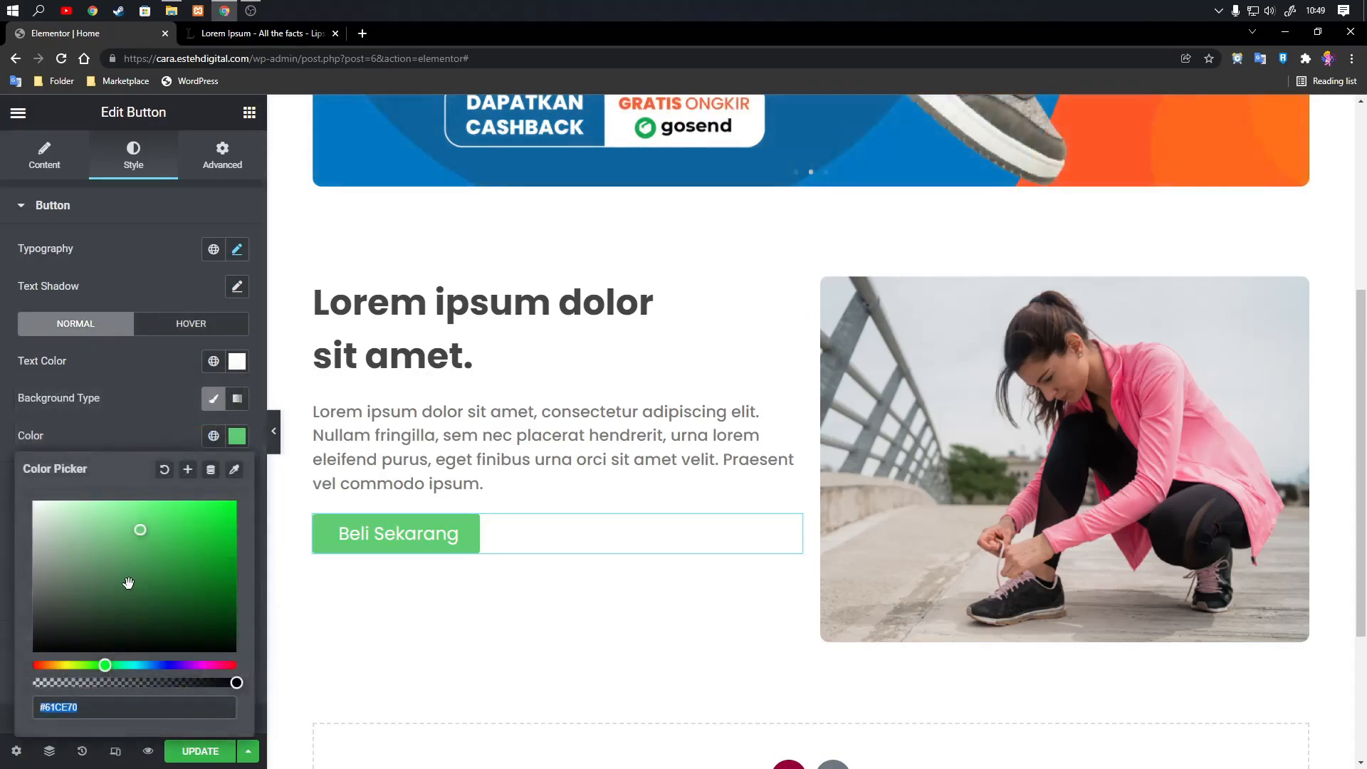
pyautogui.write('#80')
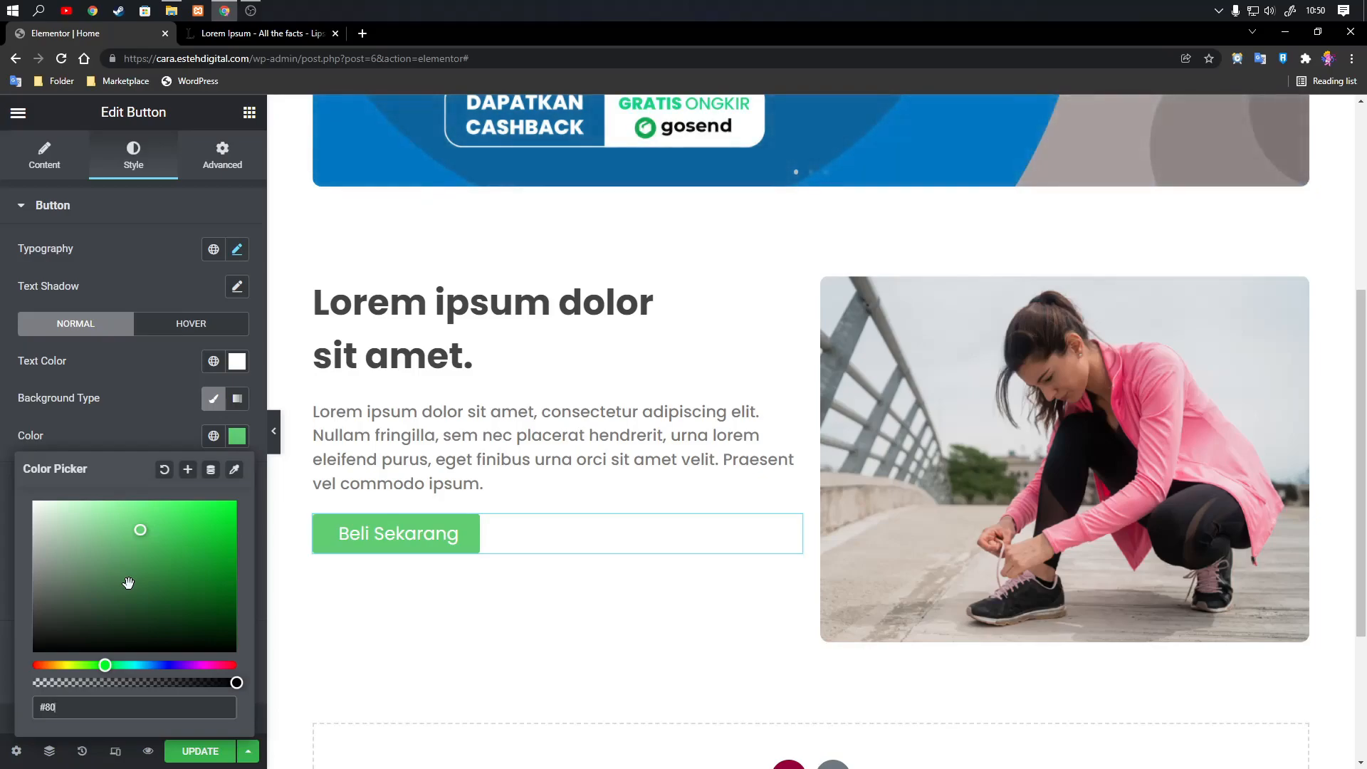
pyautogui.write('64')
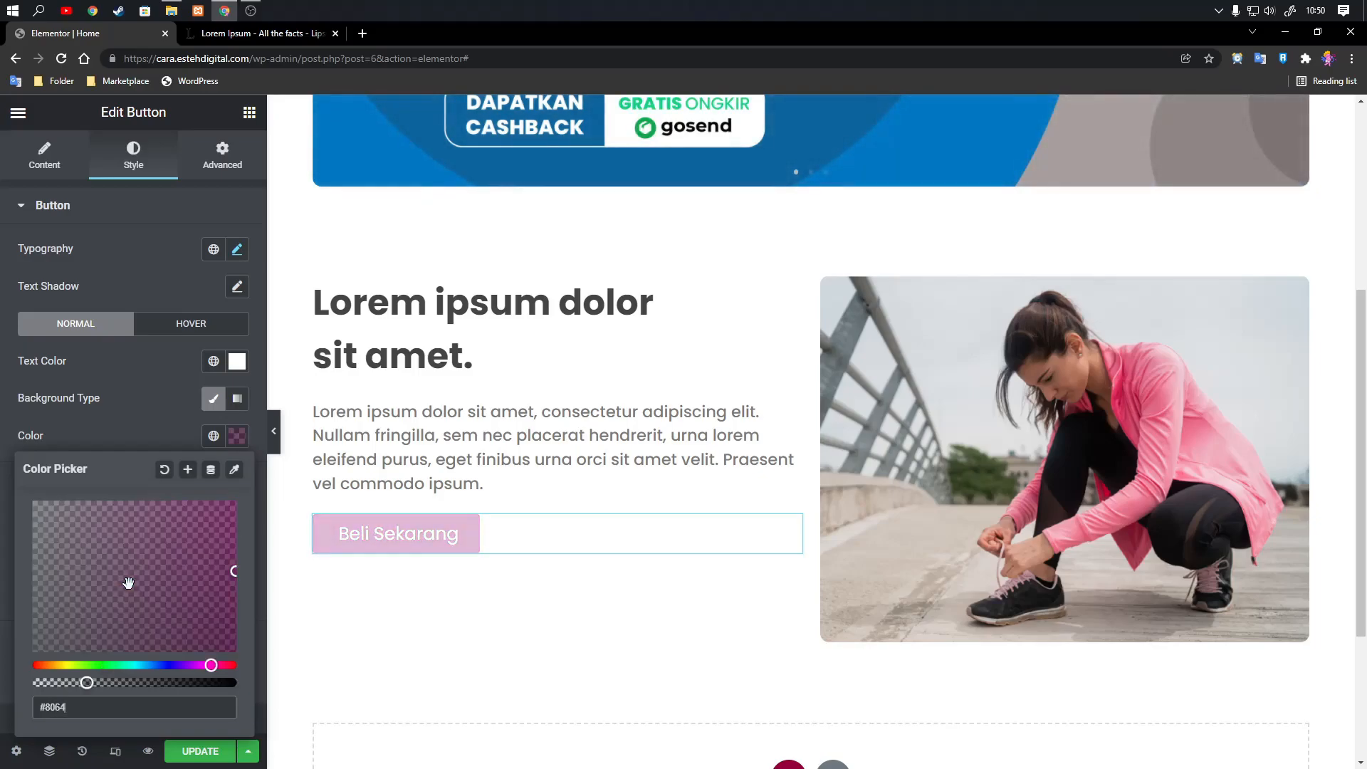
pyautogui.press('BackSpace')
pyautogui.press('BackSpace')
pyautogui.press('BackSpace')
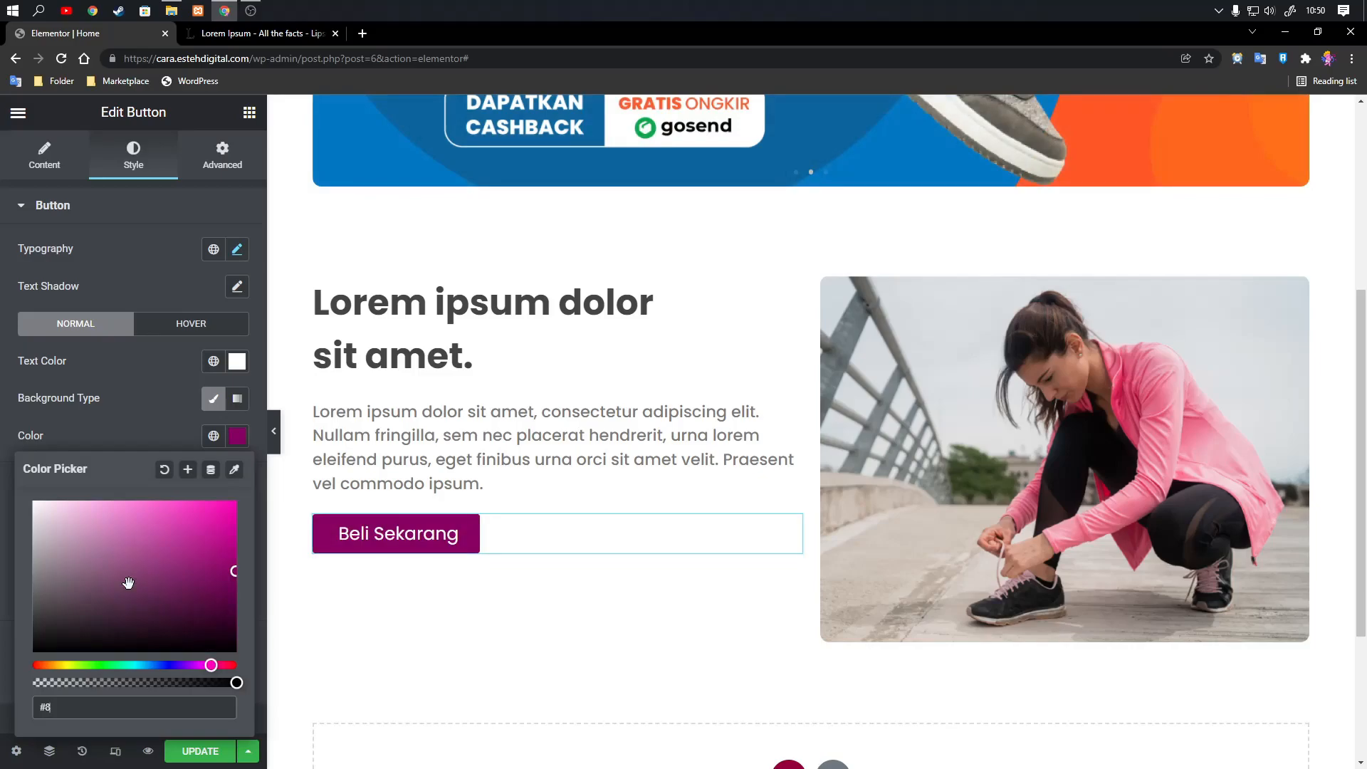
pyautogui.write('046f4')
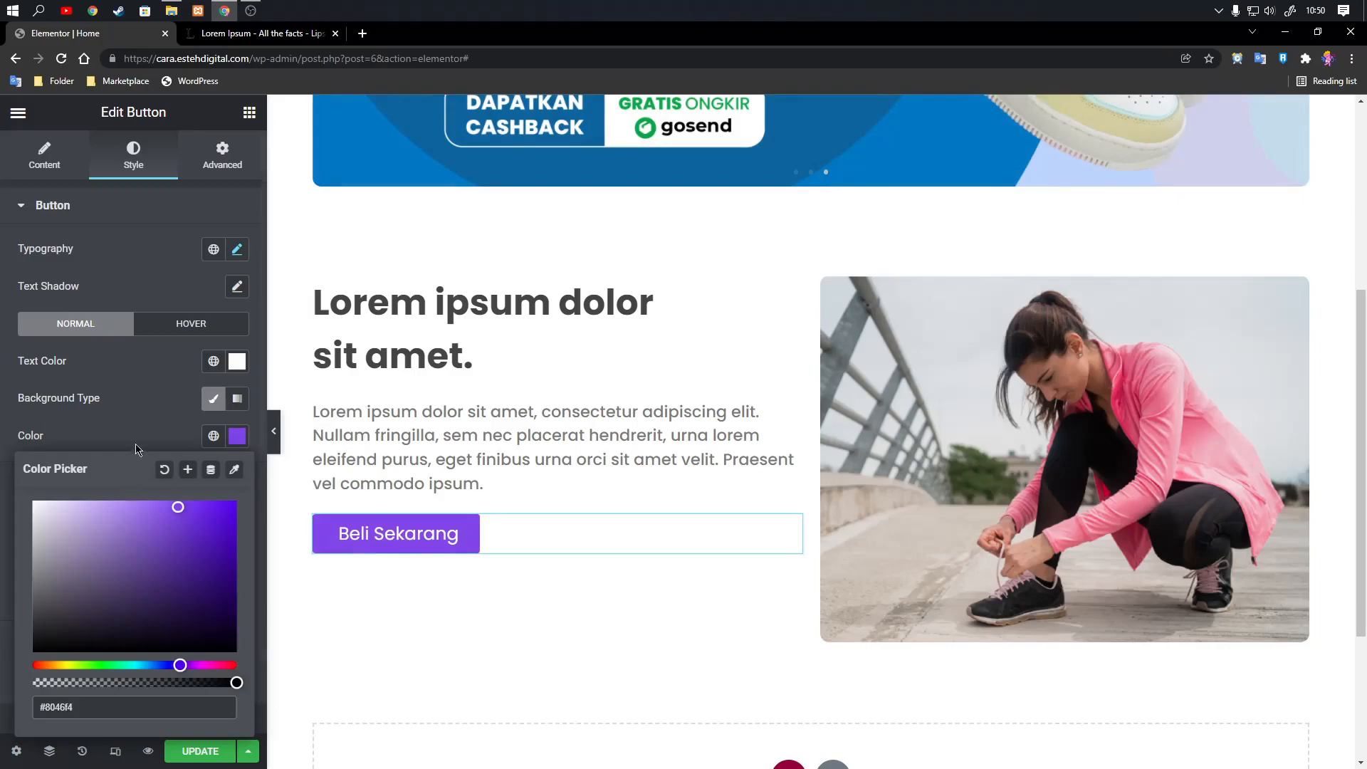
pyautogui.click(148, 425)
pyautogui.scroll(-1, 570, 447)
pyautogui.scroll(6, 712, 436)
pyautogui.scroll(-1, 787, 422)
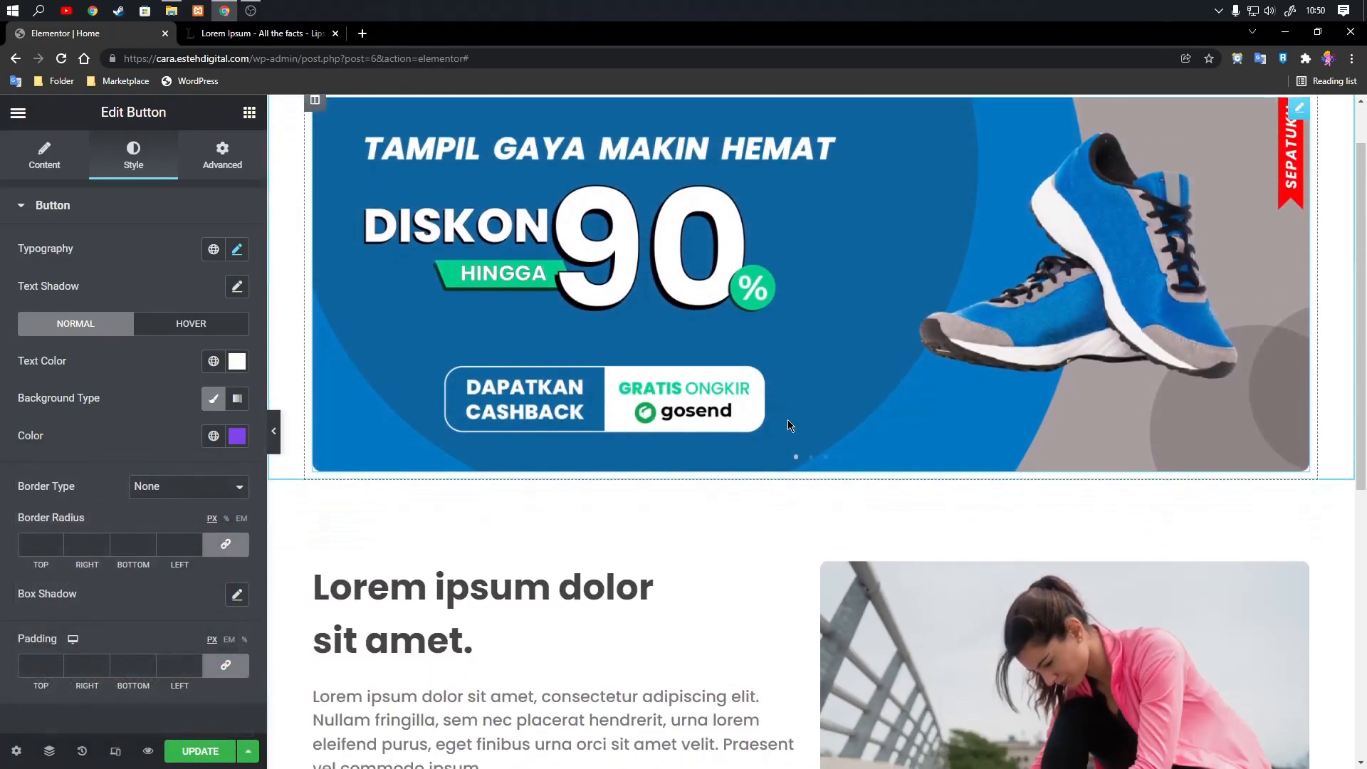
pyautogui.scroll(-4, 696, 467)
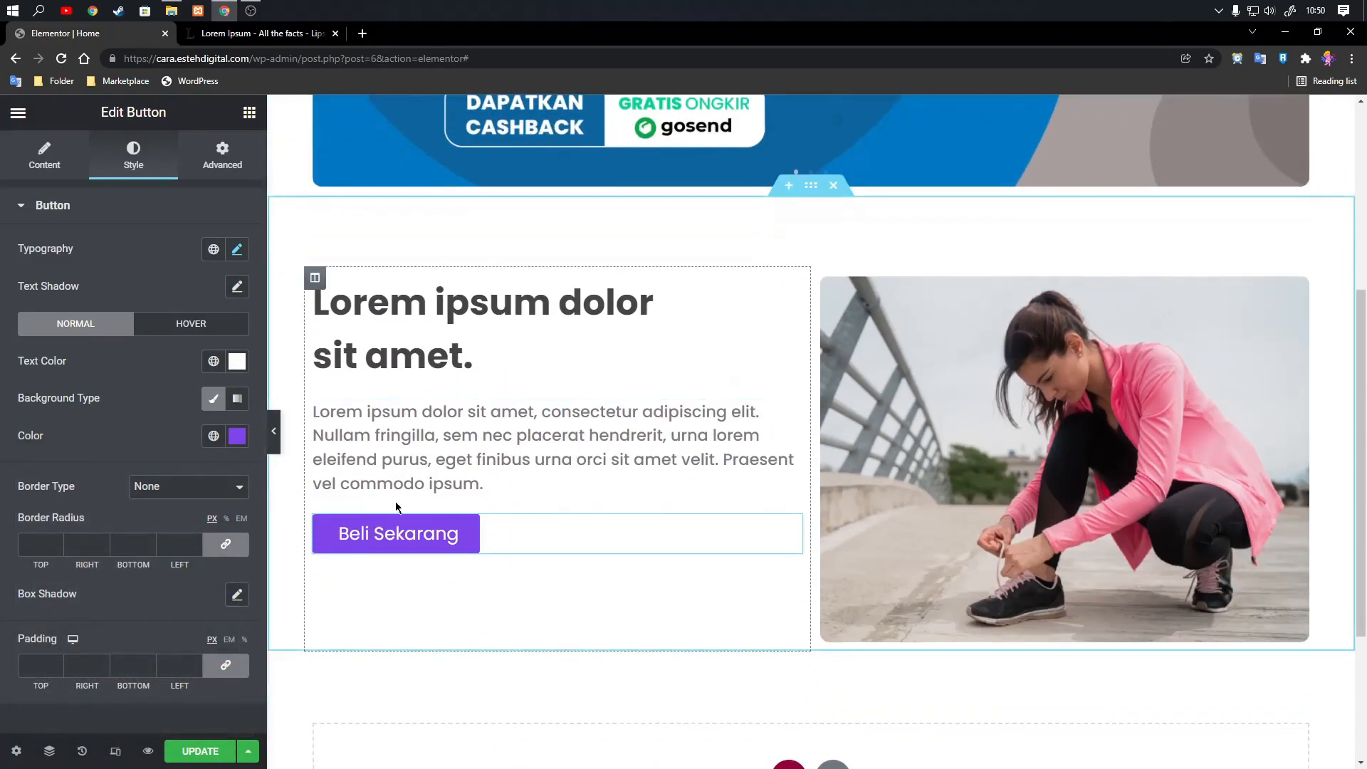
# Set the button's normal background color to #4680f4.
pyautogui.click(237, 436)
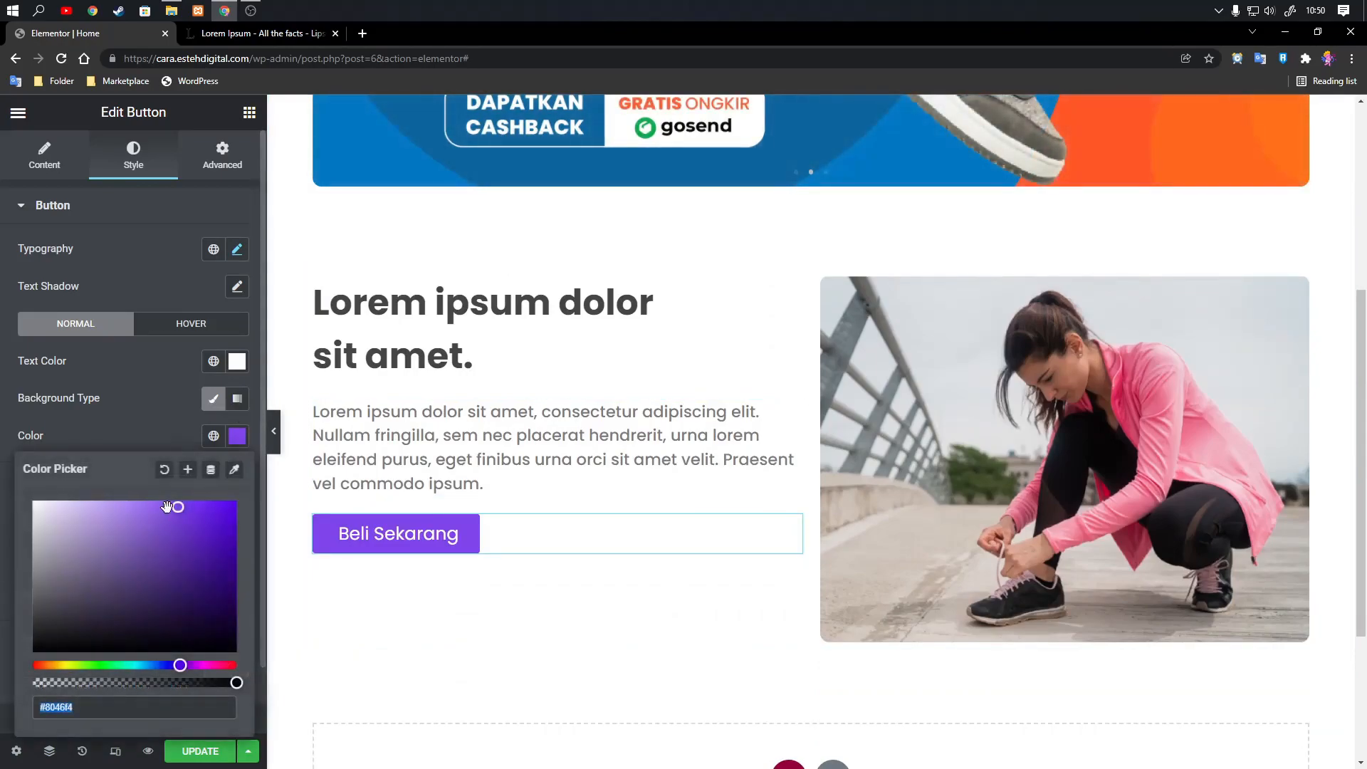
pyautogui.click(170, 427)
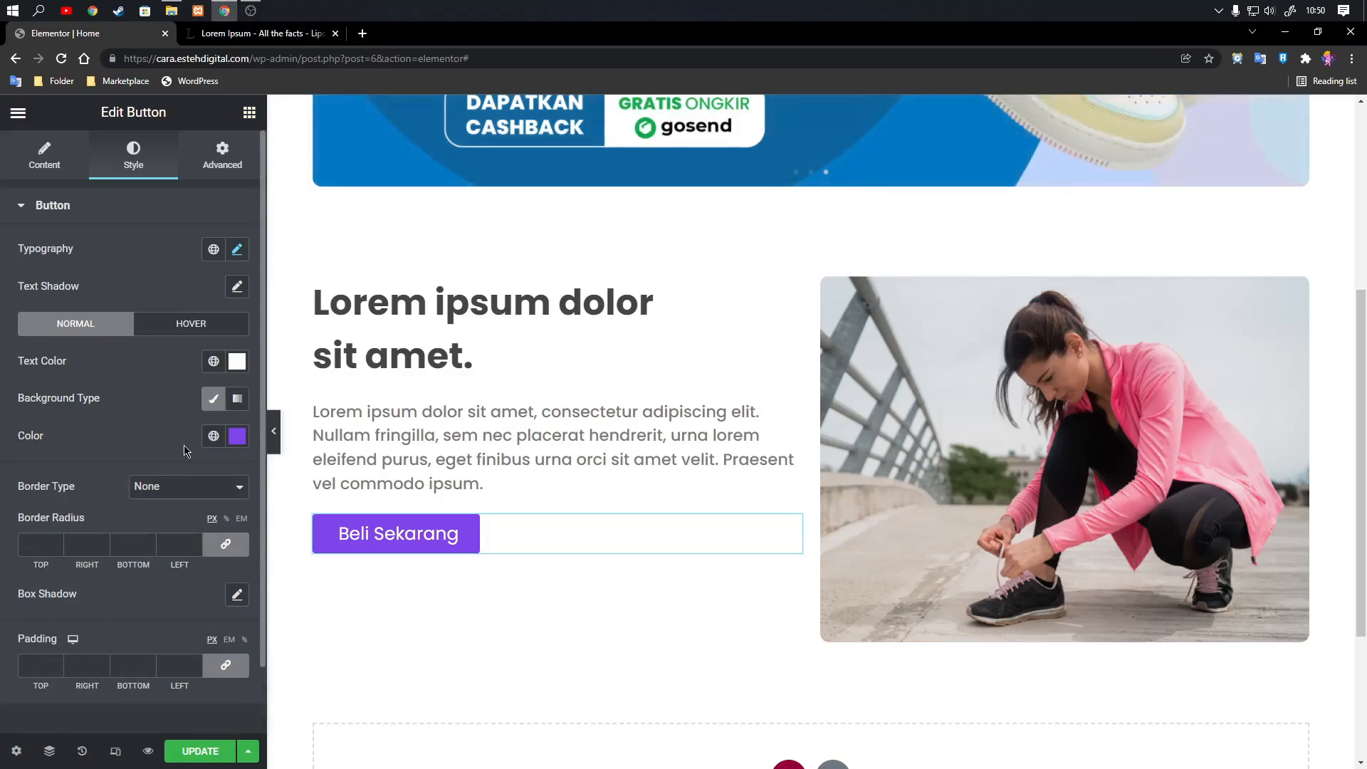
pyautogui.click(238, 436)
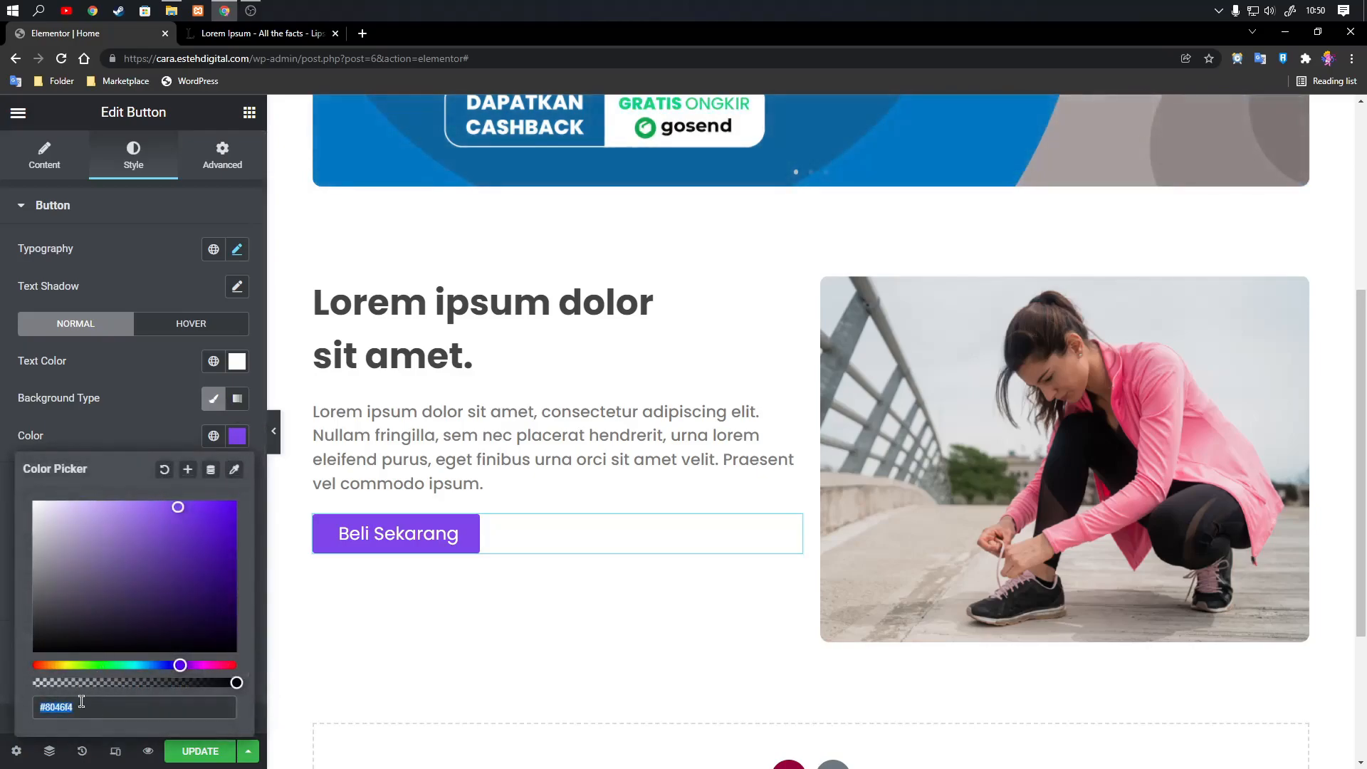
pyautogui.write('#4680f4')
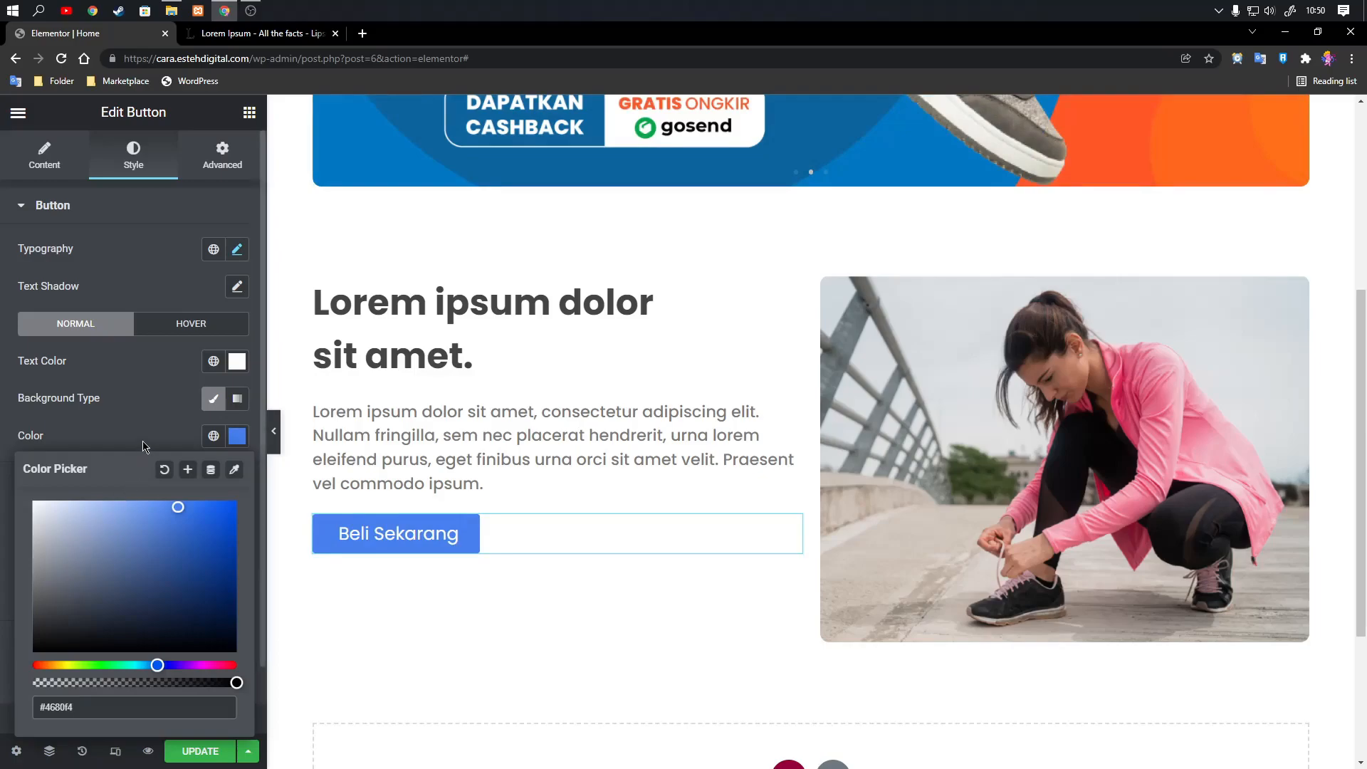
pyautogui.click(255, 467)
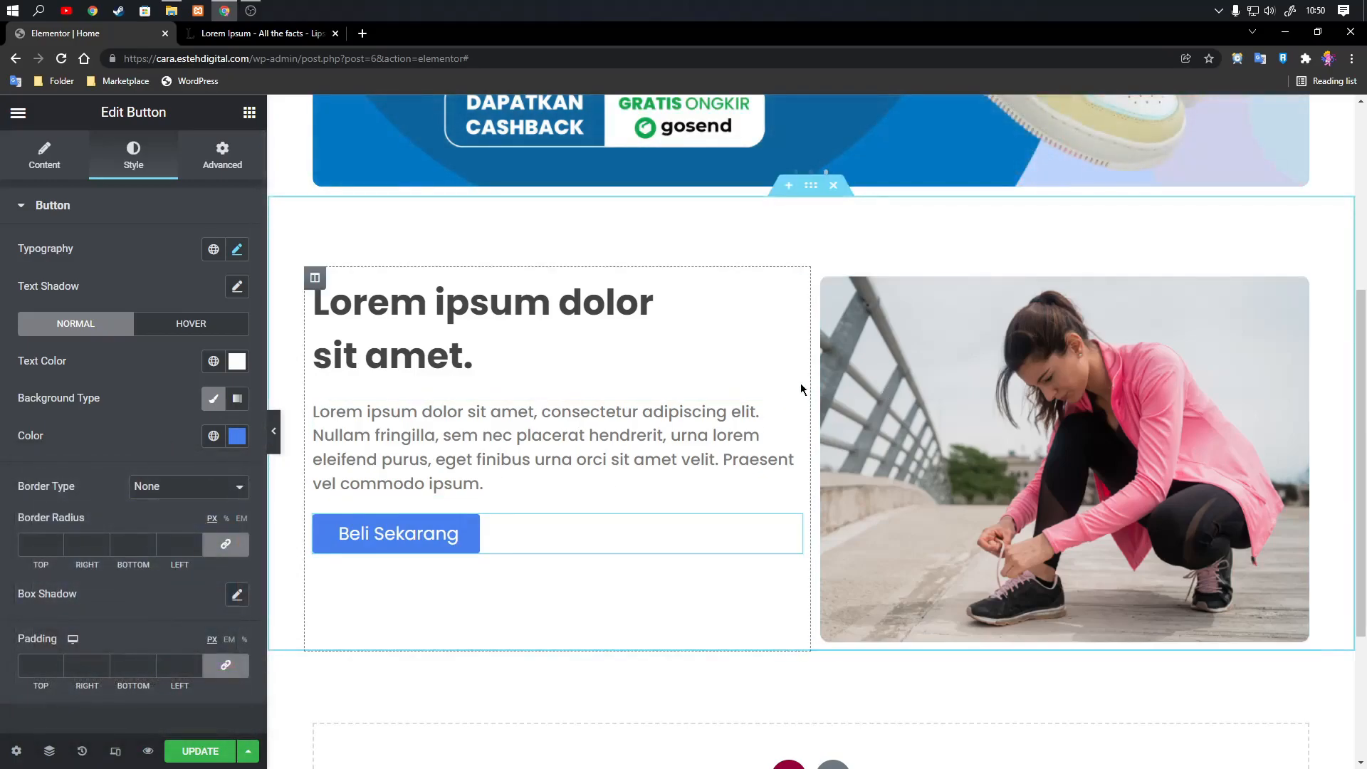
# Unlink the button's margin values and set its top margin to 20 px.
pyautogui.scroll(-1, 724, 400)
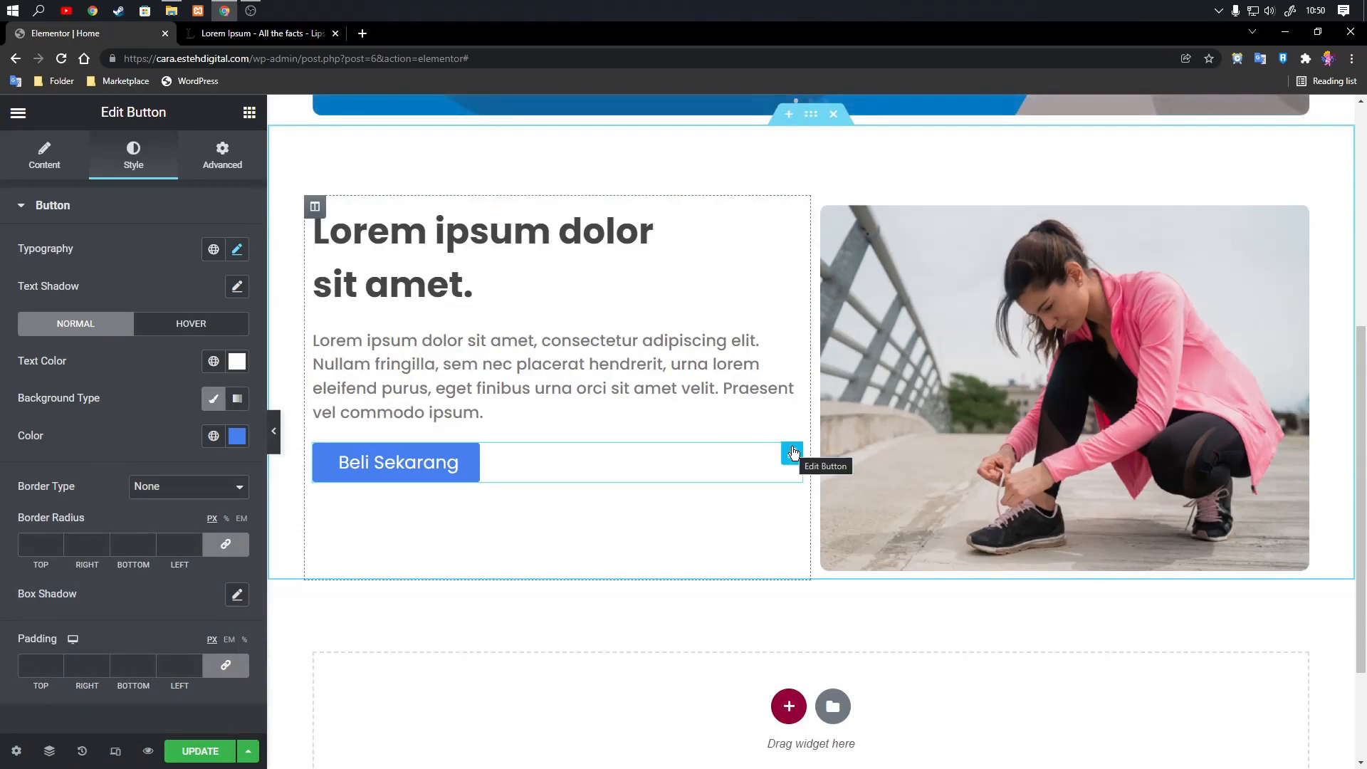
pyautogui.click(223, 153)
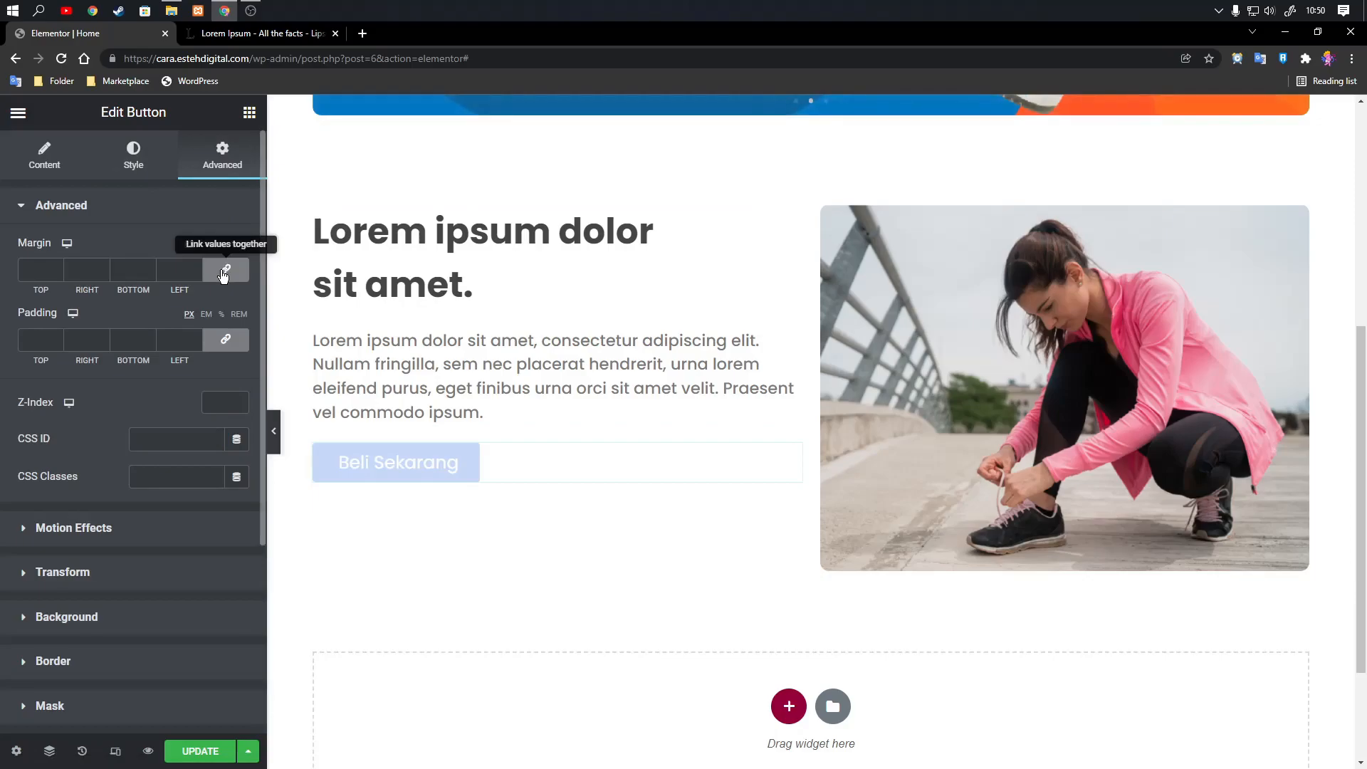
pyautogui.click(225, 271)
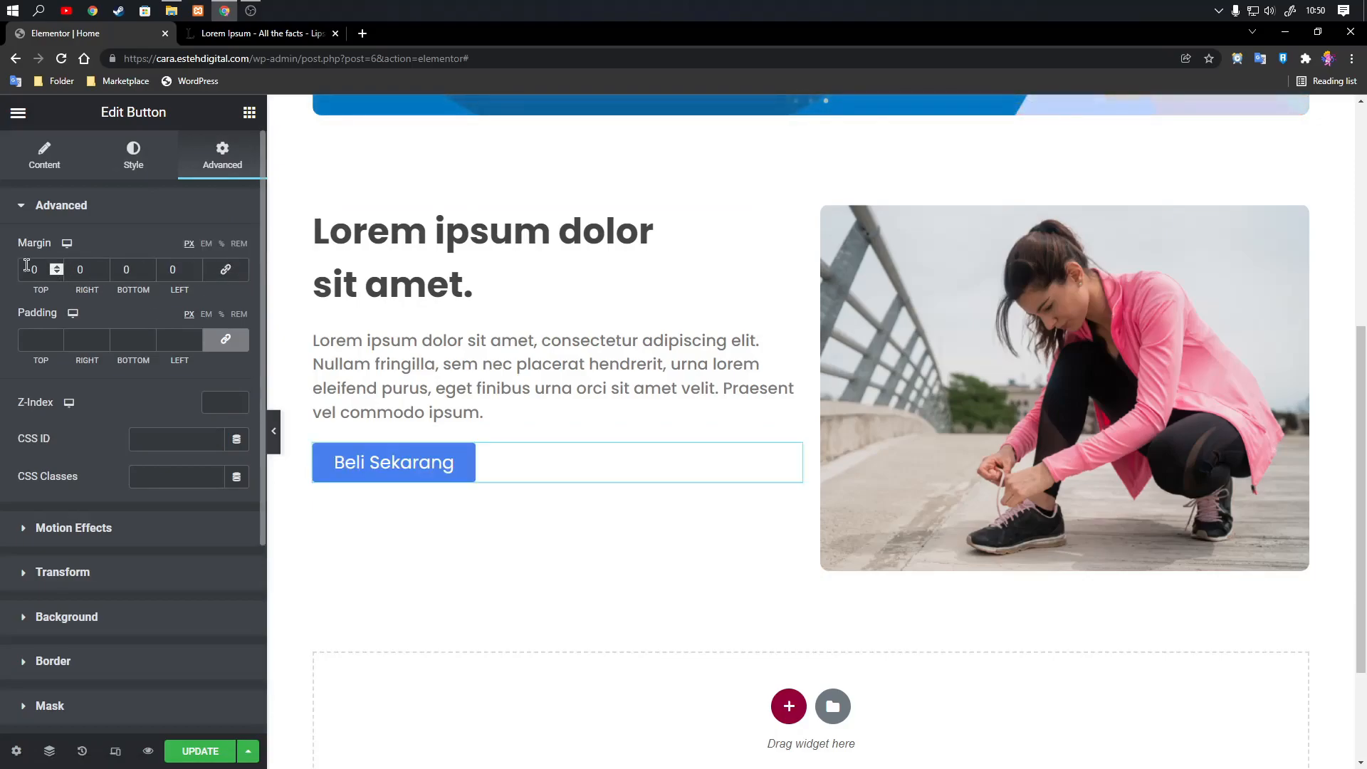
pyautogui.write('2')
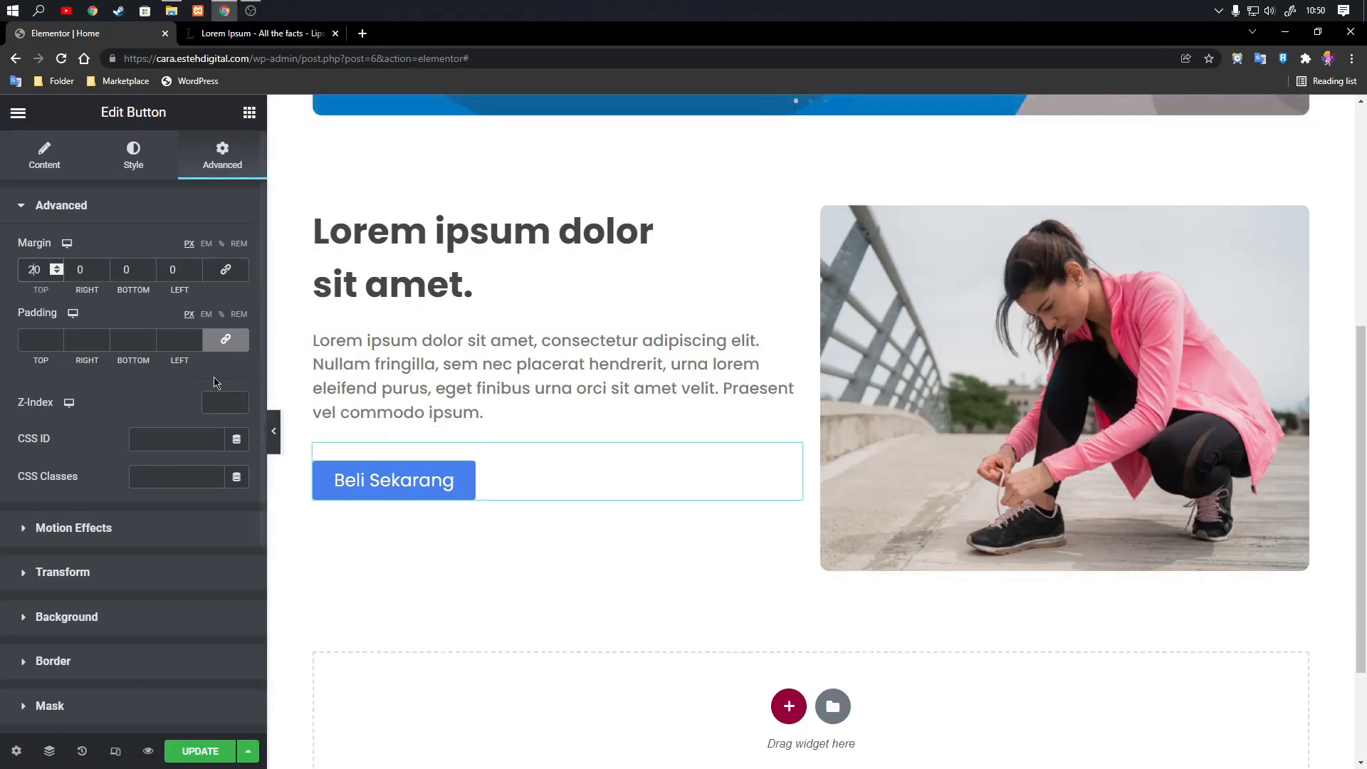
pyautogui.press('BackSpace')
pyautogui.write('4')
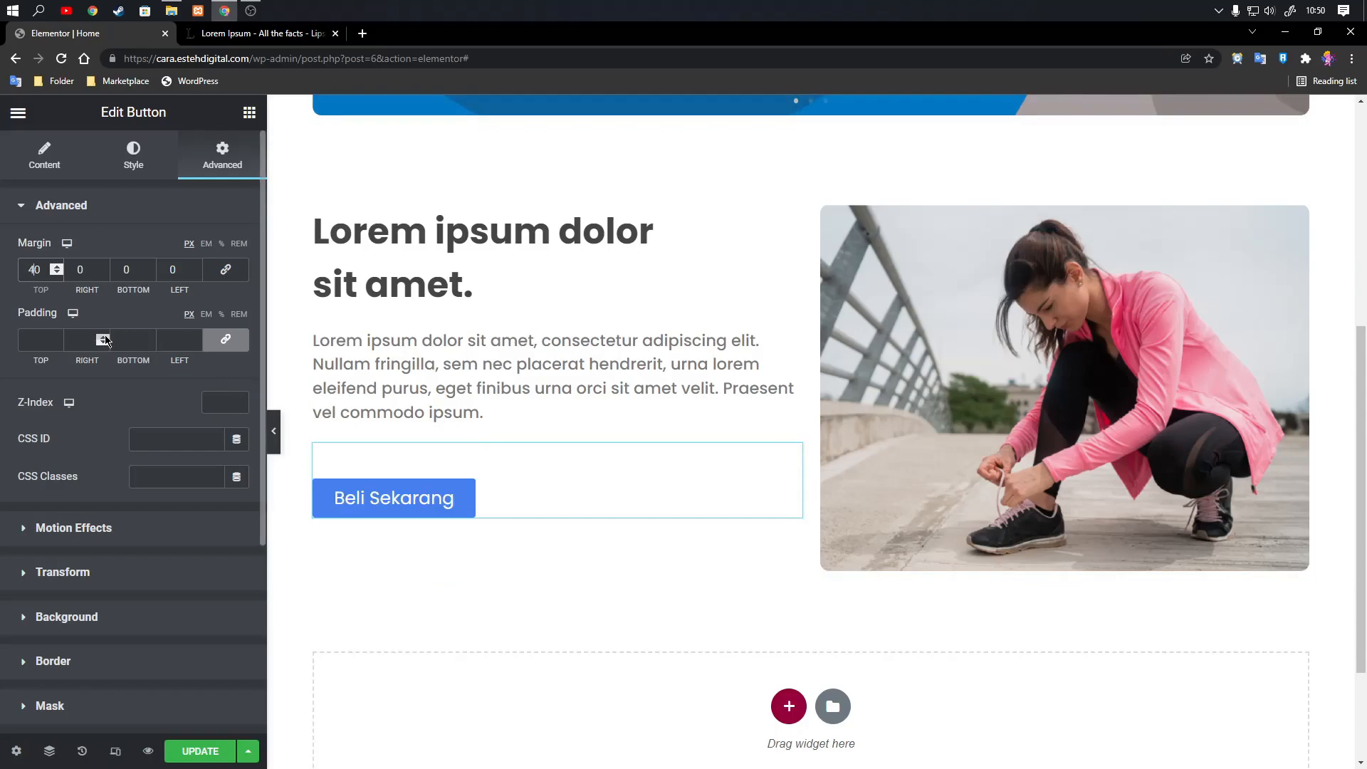
pyautogui.press('BackSpace')
pyautogui.write('2')
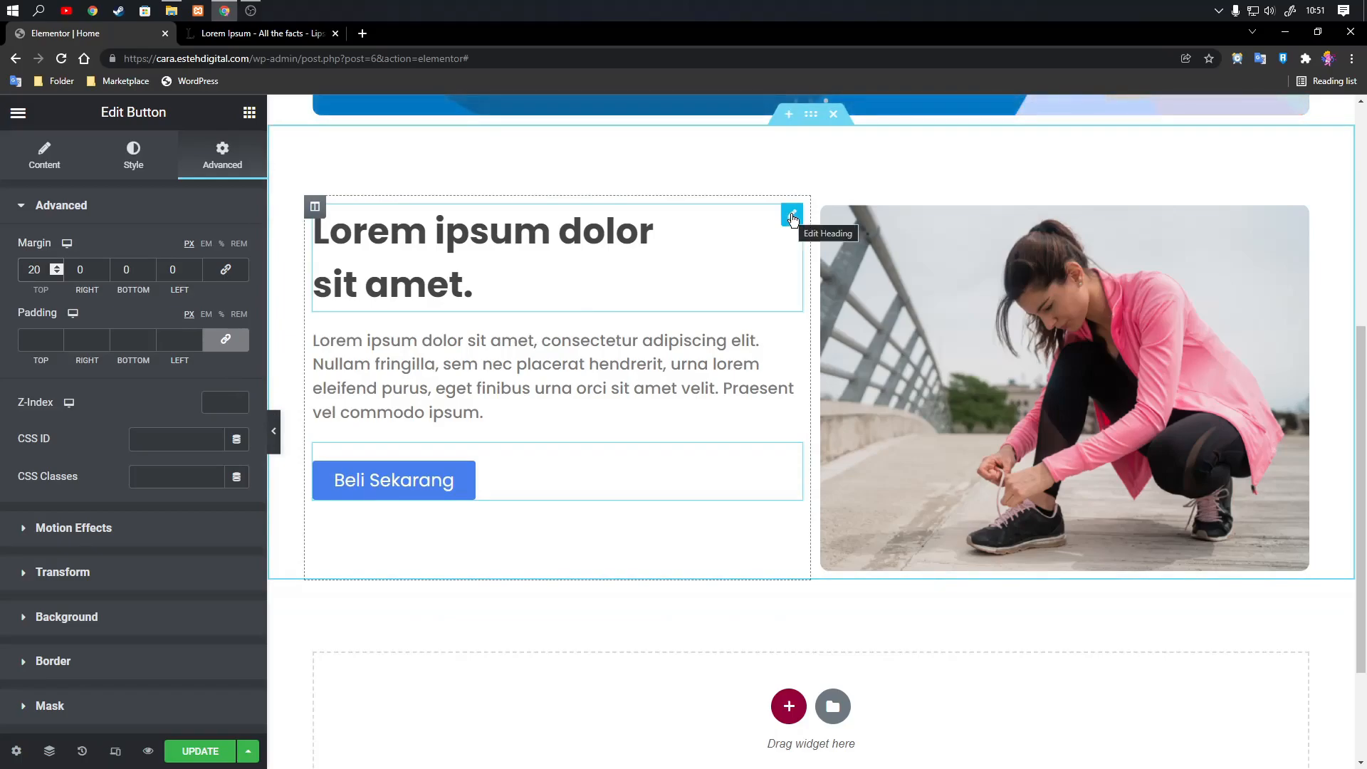
# Unlink the margin values of the heading above the paragraph and set its top margin to 20 px.
pyautogui.click(792, 218)
pyautogui.click(213, 167)
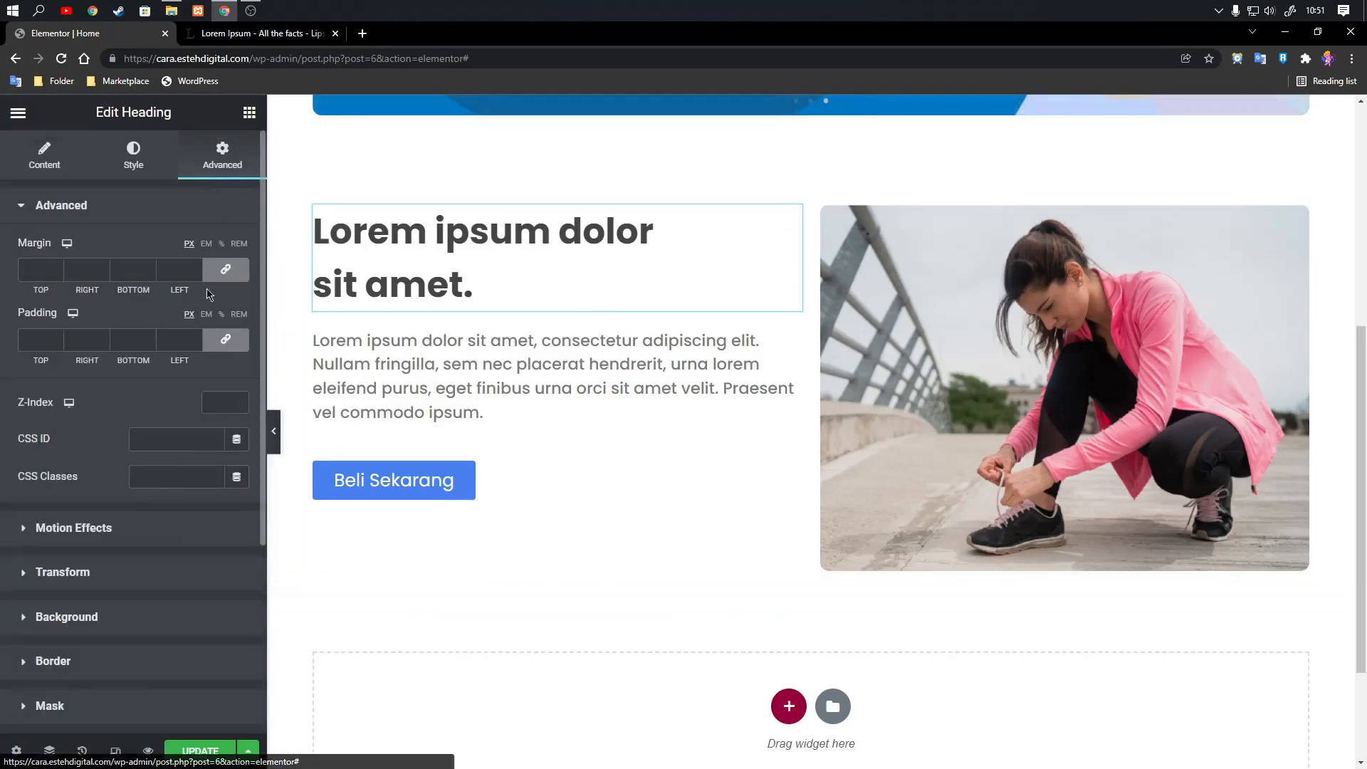
pyautogui.click(226, 270)
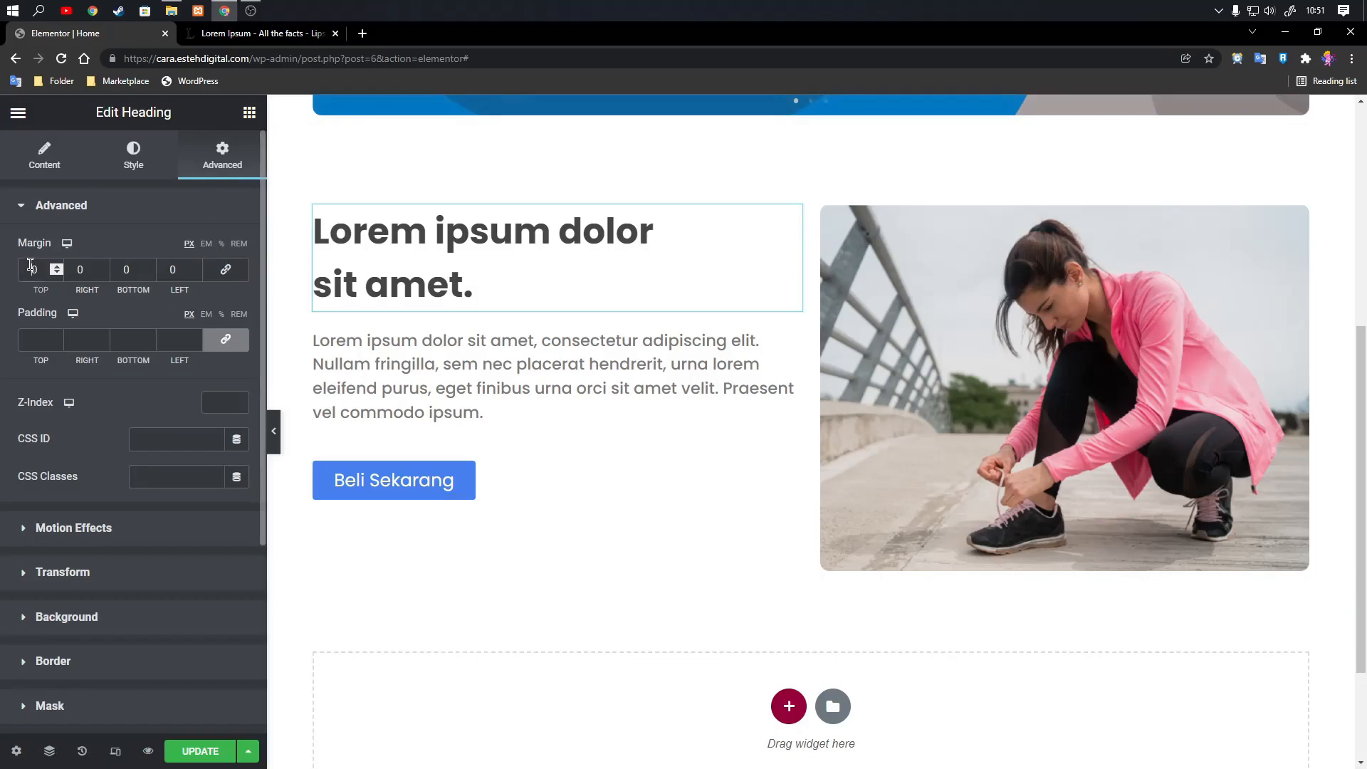
pyautogui.write('20')
# Update the page and review the carousel and two-column section in the page preview.
pyautogui.click(201, 751)
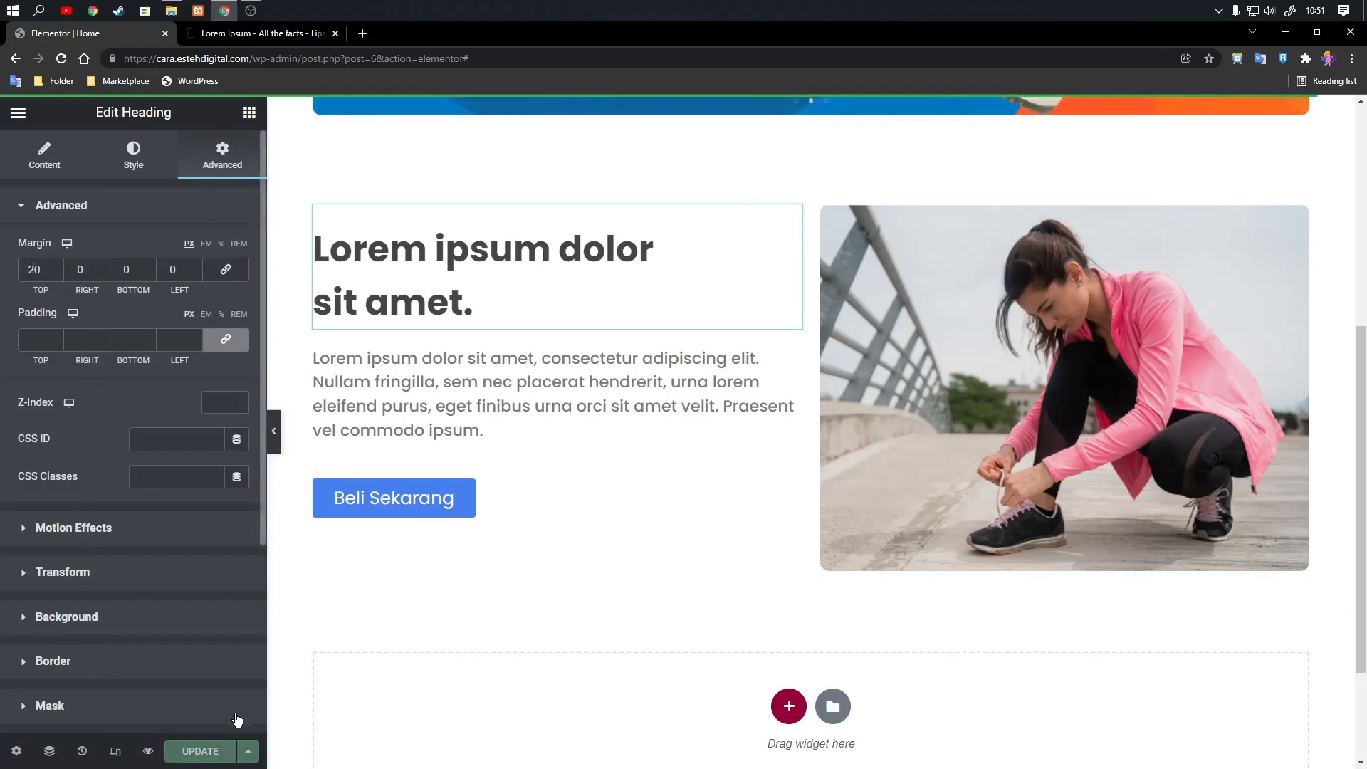
pyautogui.click(149, 751)
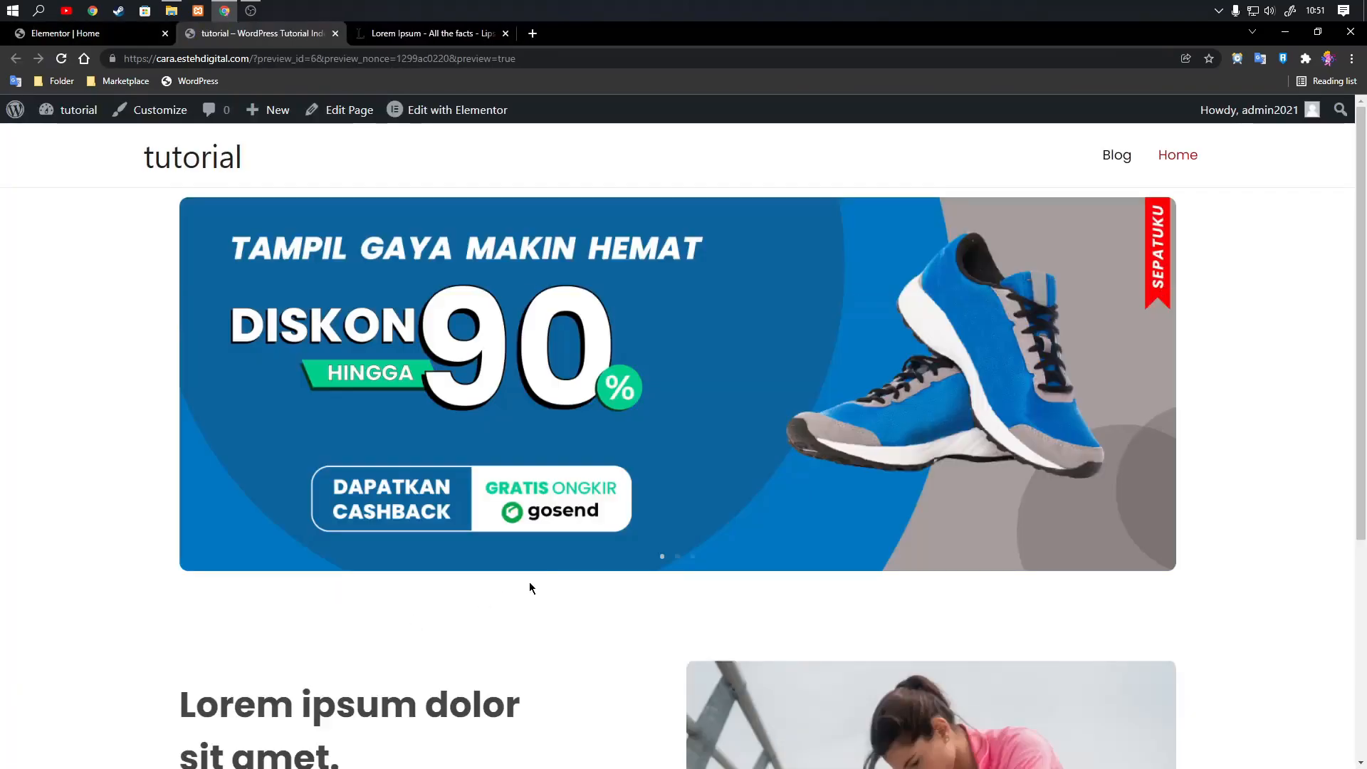
pyautogui.scroll(-5, 596, 554)
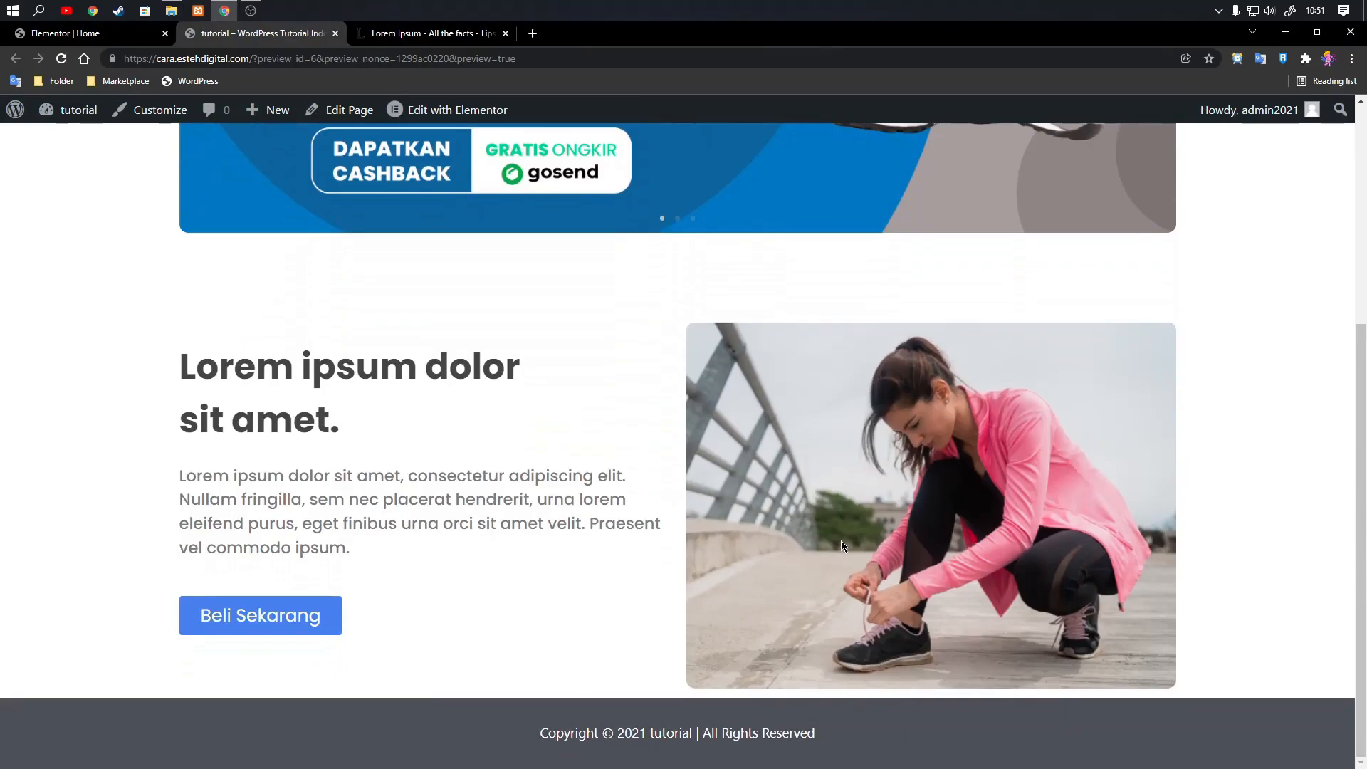
pyautogui.scroll(3, 833, 527)
pyautogui.scroll(-3, 826, 525)
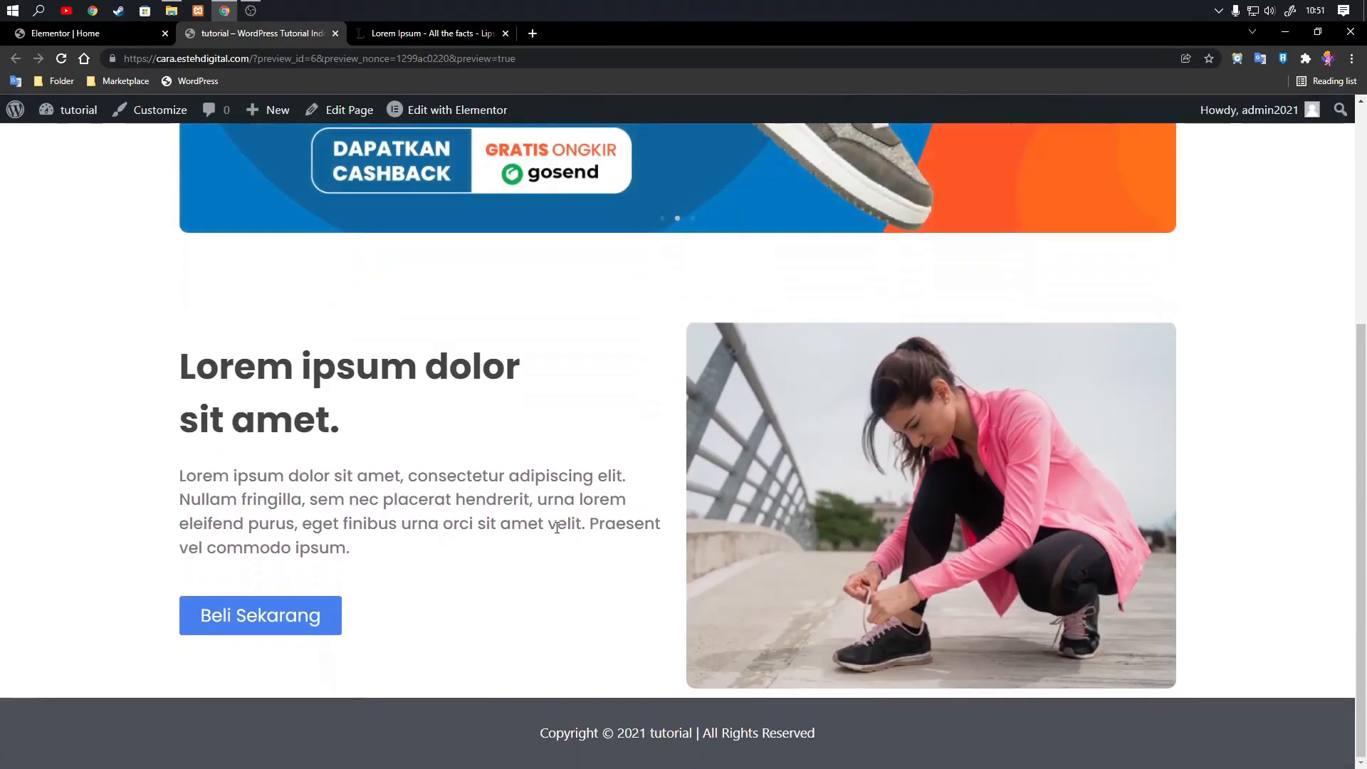
pyautogui.scroll(4, 582, 498)
pyautogui.scroll(-3, 582, 492)
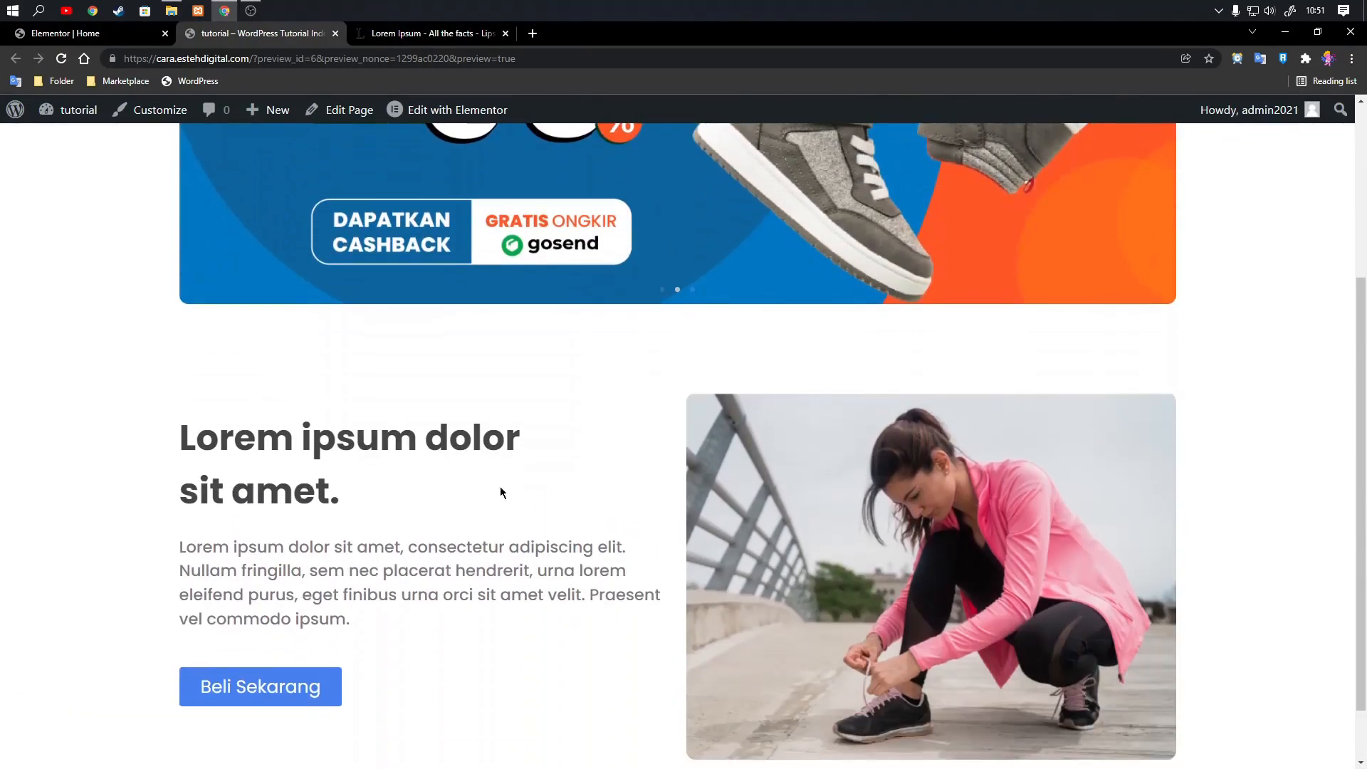
pyautogui.scroll(-1, 779, 467)
pyautogui.scroll(4, 523, 441)
pyautogui.scroll(-4, 523, 442)
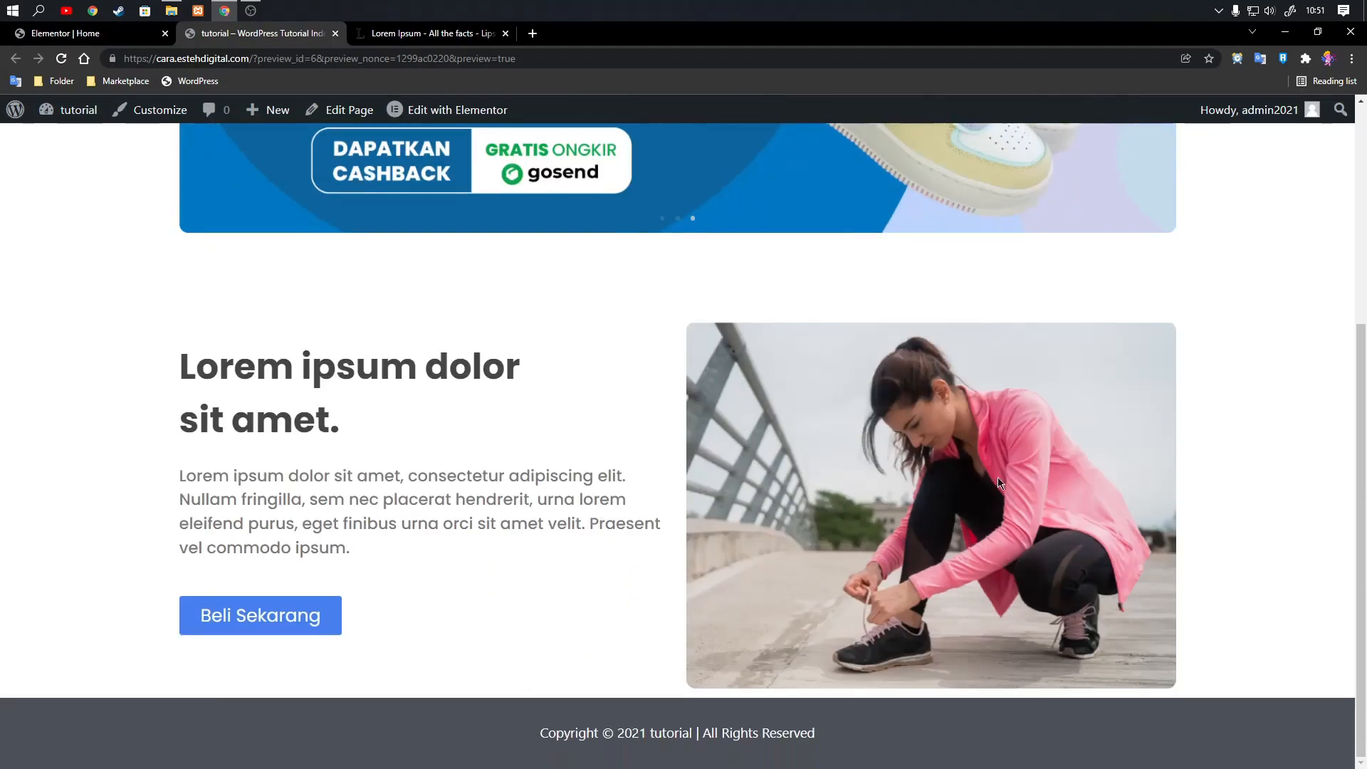
# Return to the Elementor editor and set the width of the image beside the text to 80%.
pyautogui.click(72, 32)
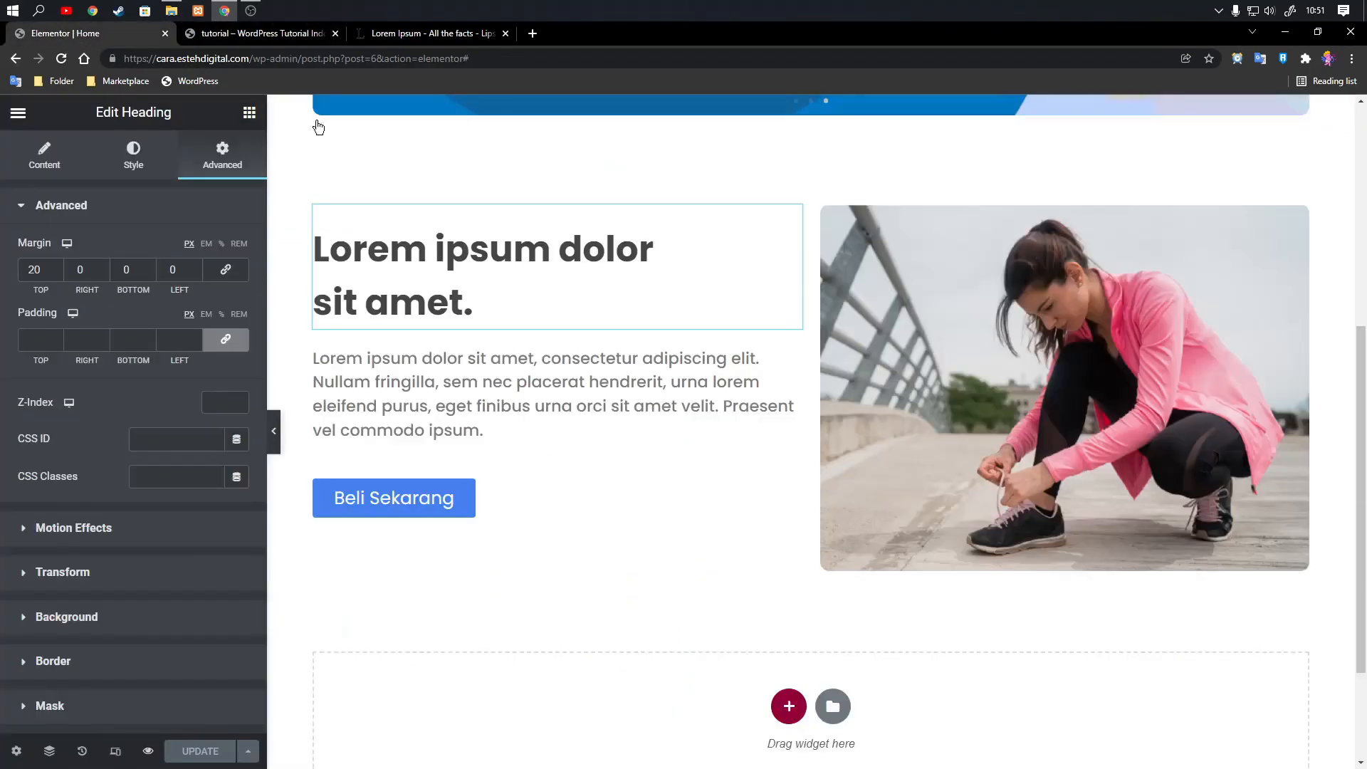
pyautogui.click(1246, 225)
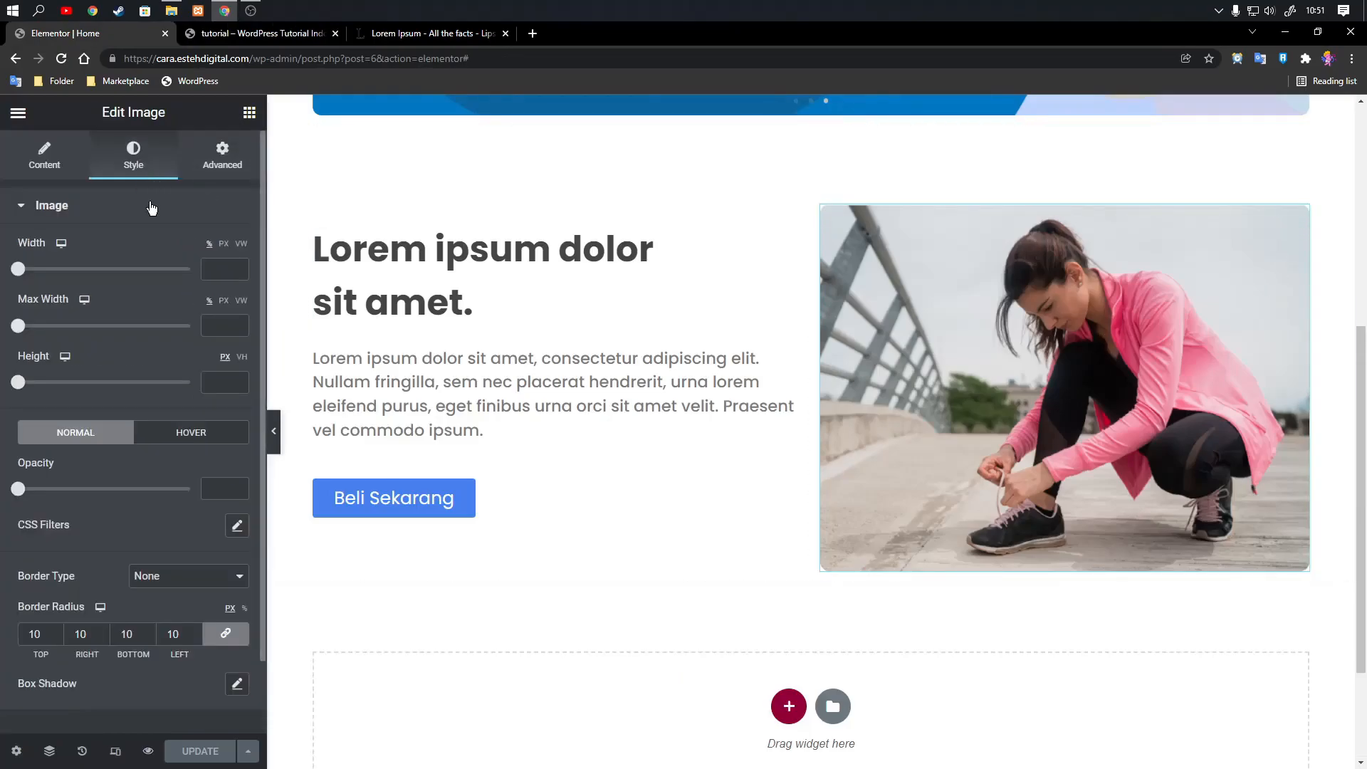
pyautogui.click(214, 269)
pyautogui.write('80')
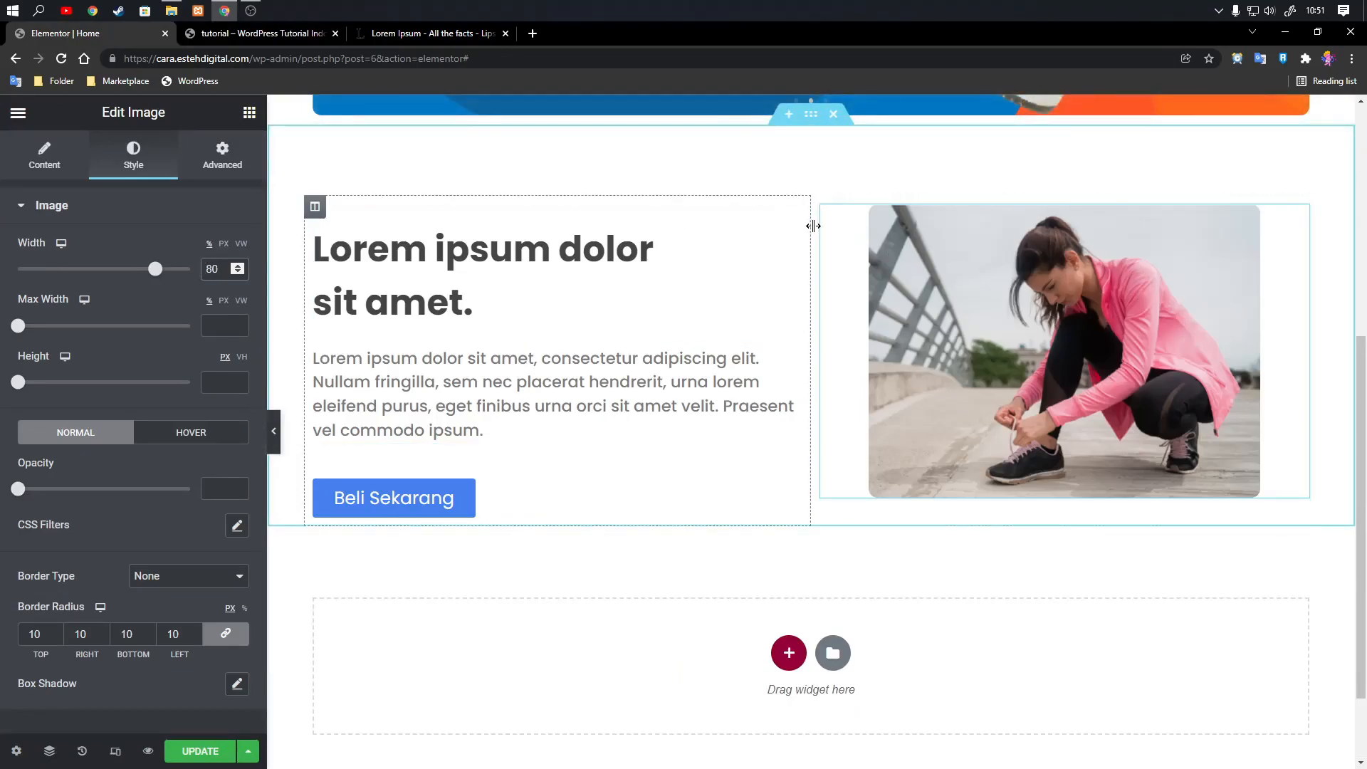
# Set the heading's top margin to 0 px.
pyautogui.click(792, 216)
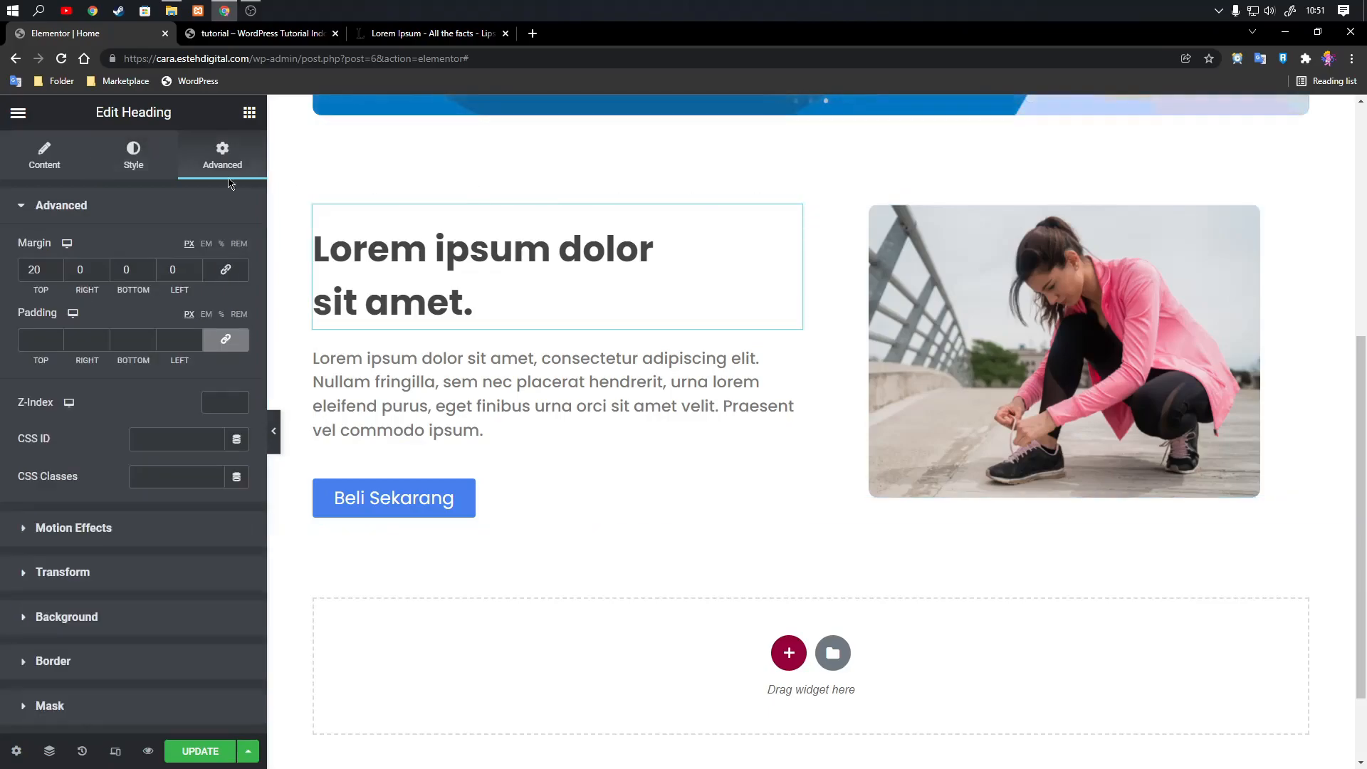
pyautogui.press('BackSpace')
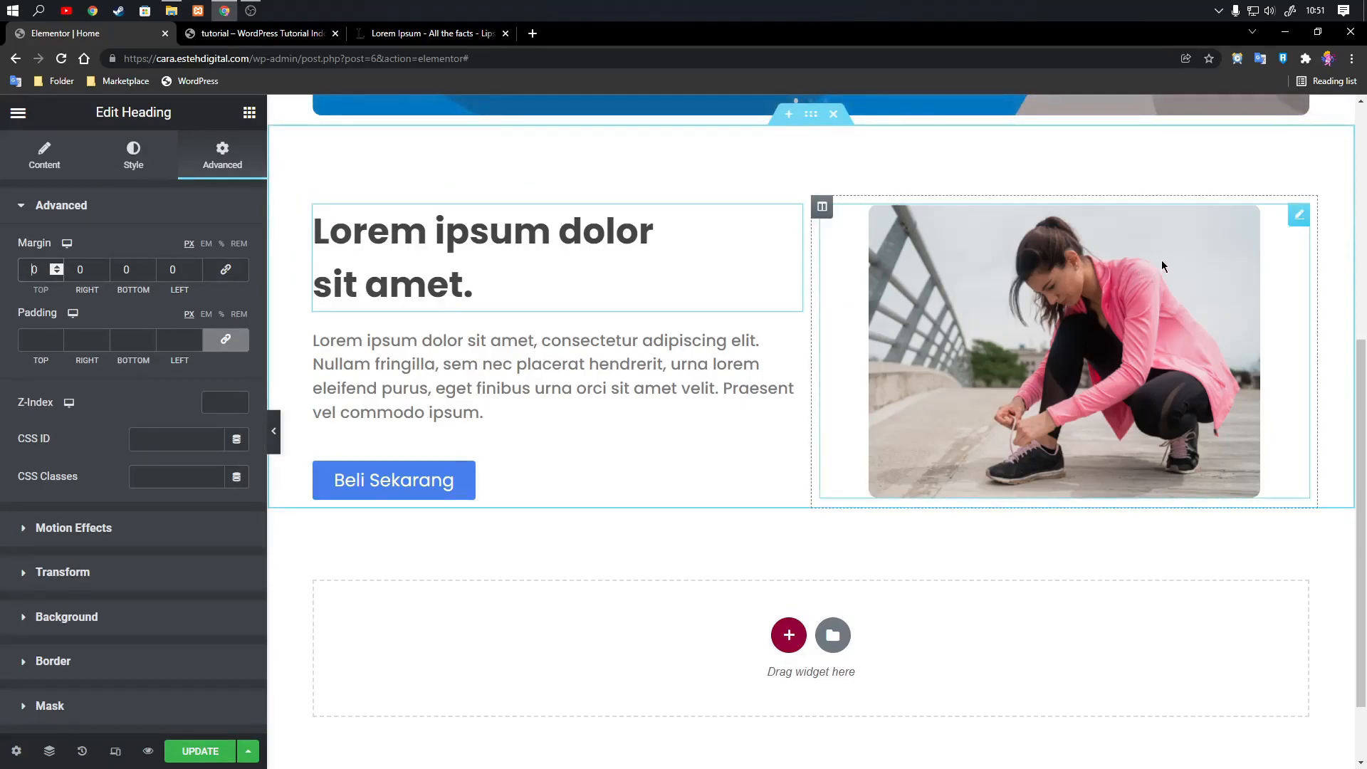
# Set the top margin of the Beli Sekarang button to 15 px.
pyautogui.click(1300, 214)
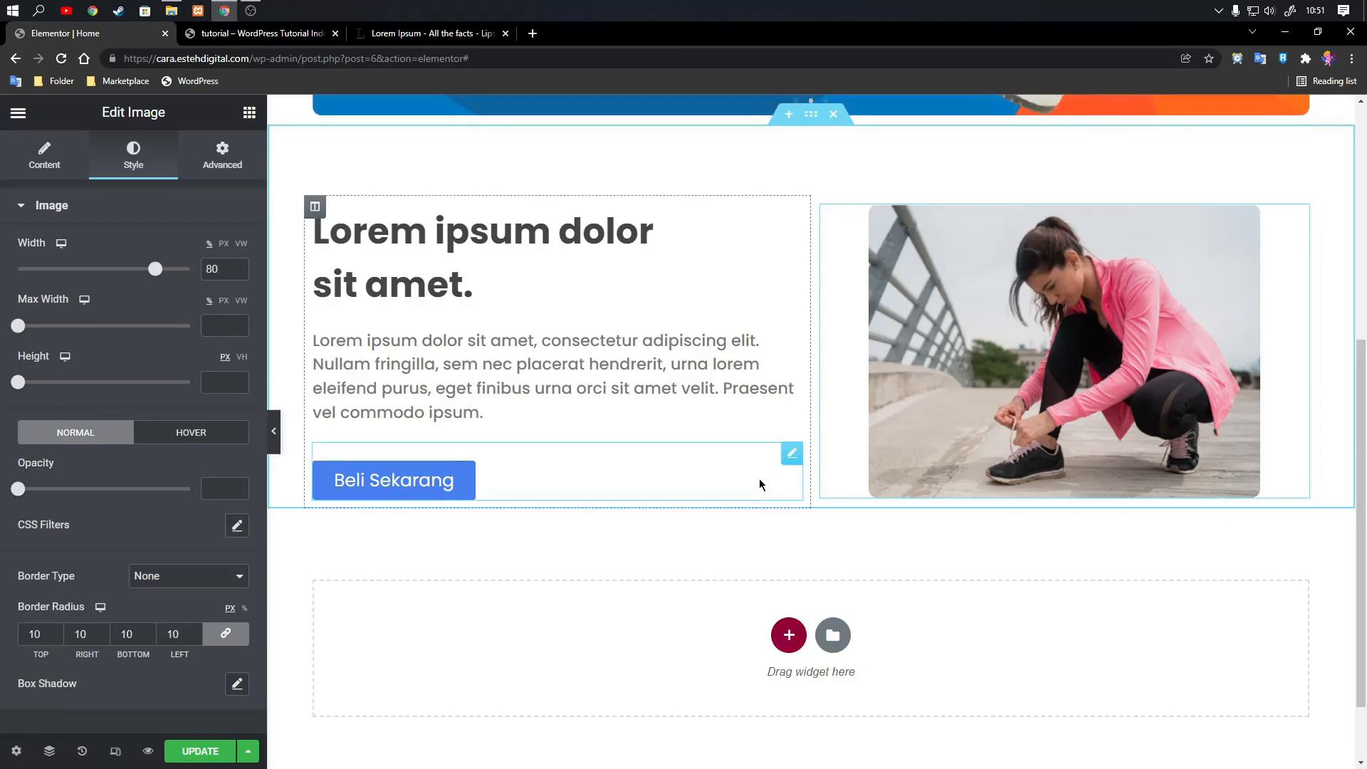
pyautogui.click(792, 453)
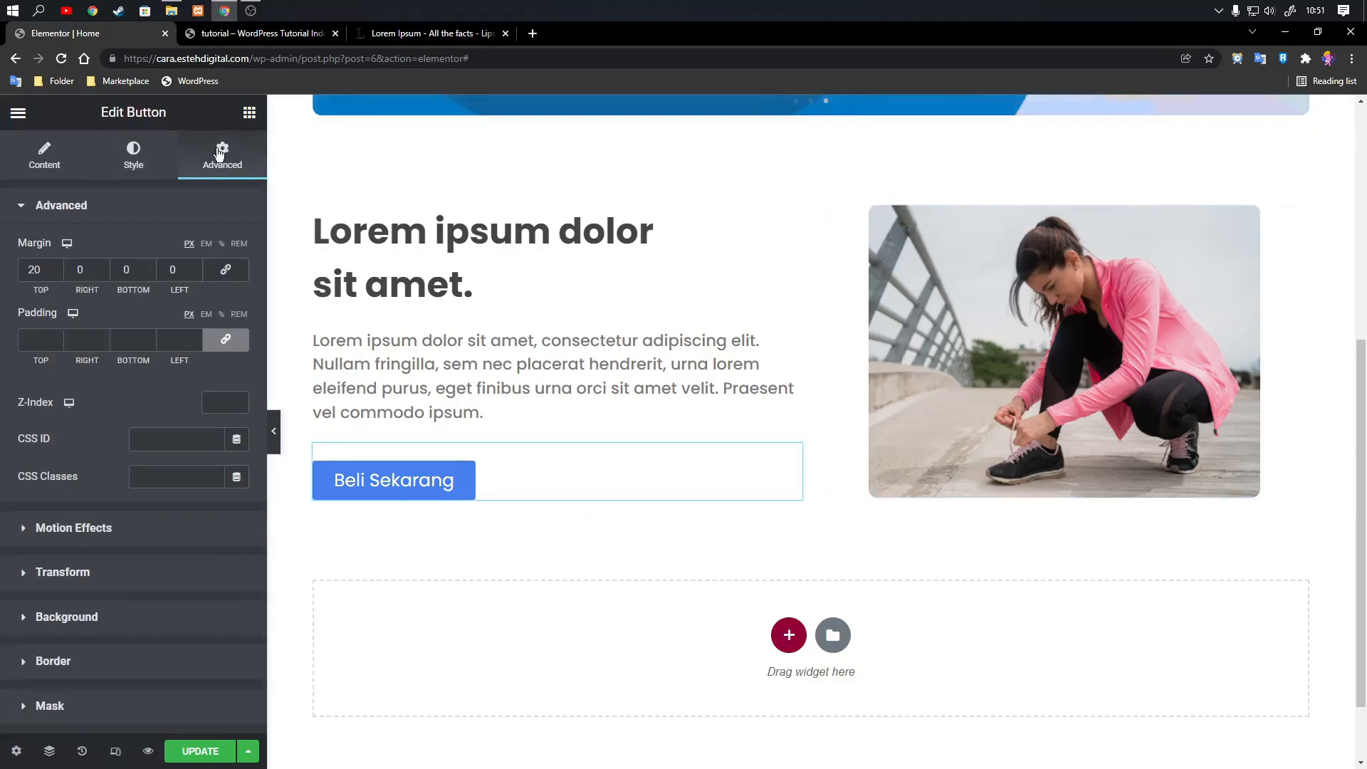
pyautogui.write('15')
# Update the page and review the two-column section in the page preview.
pyautogui.click(208, 750)
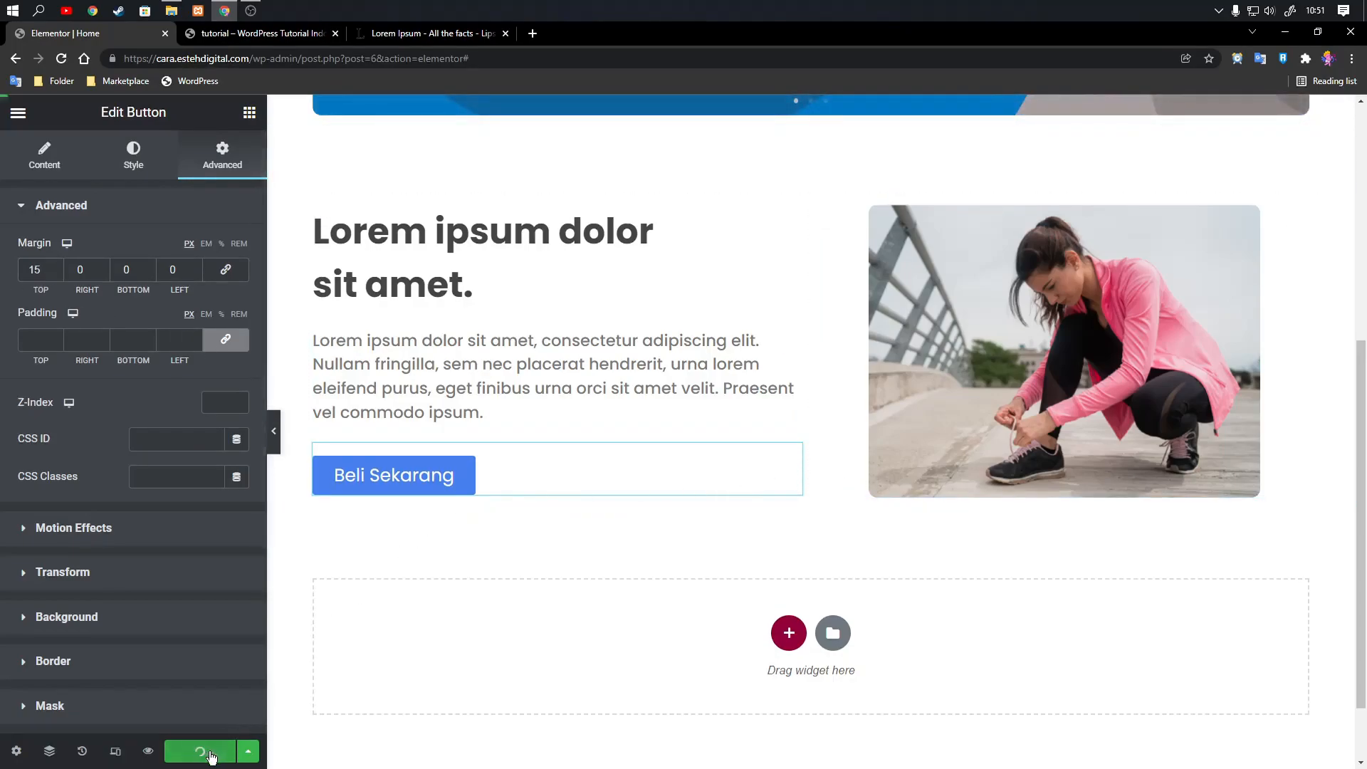
pyautogui.click(217, 40)
pyautogui.scroll(-4, 737, 364)
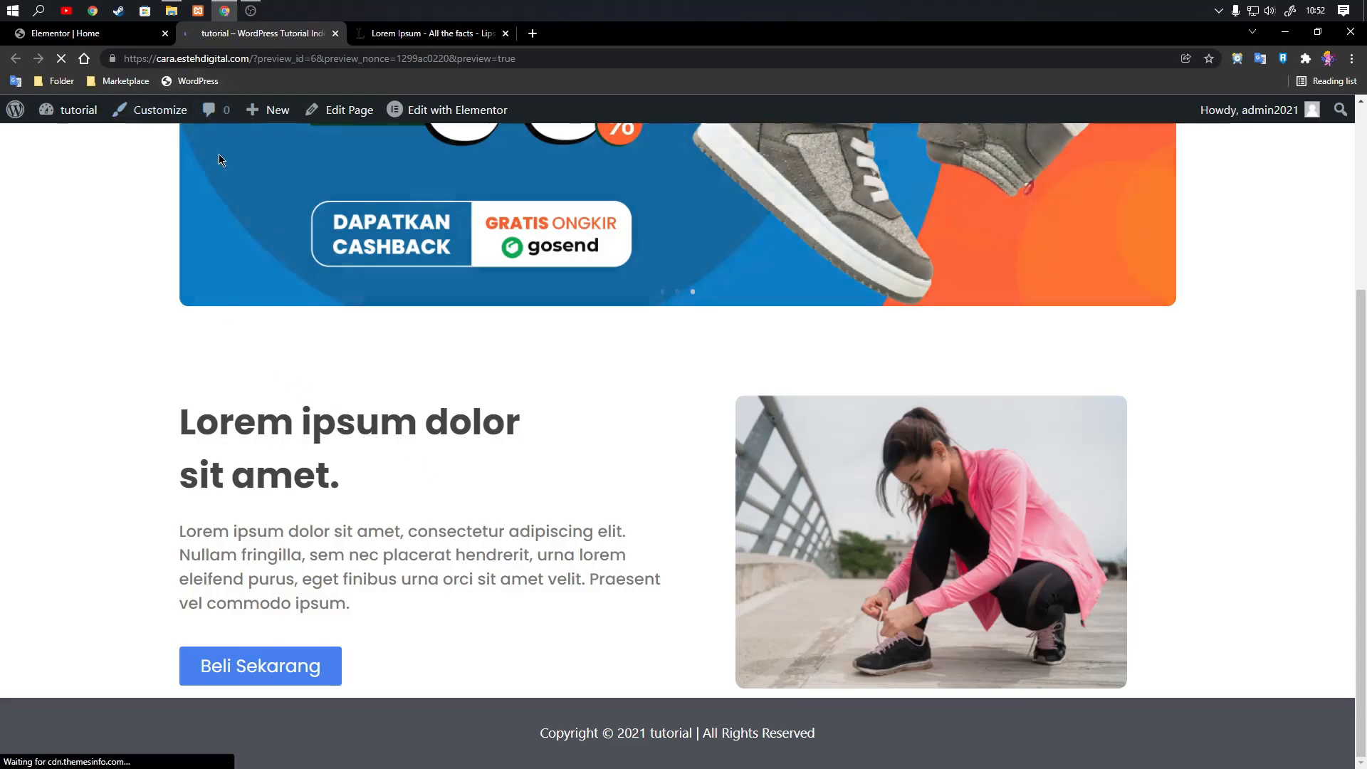
# Return to the Elementor editor, unlink the image's border radius values and set the bottom one to 80 px.
pyautogui.click(132, 35)
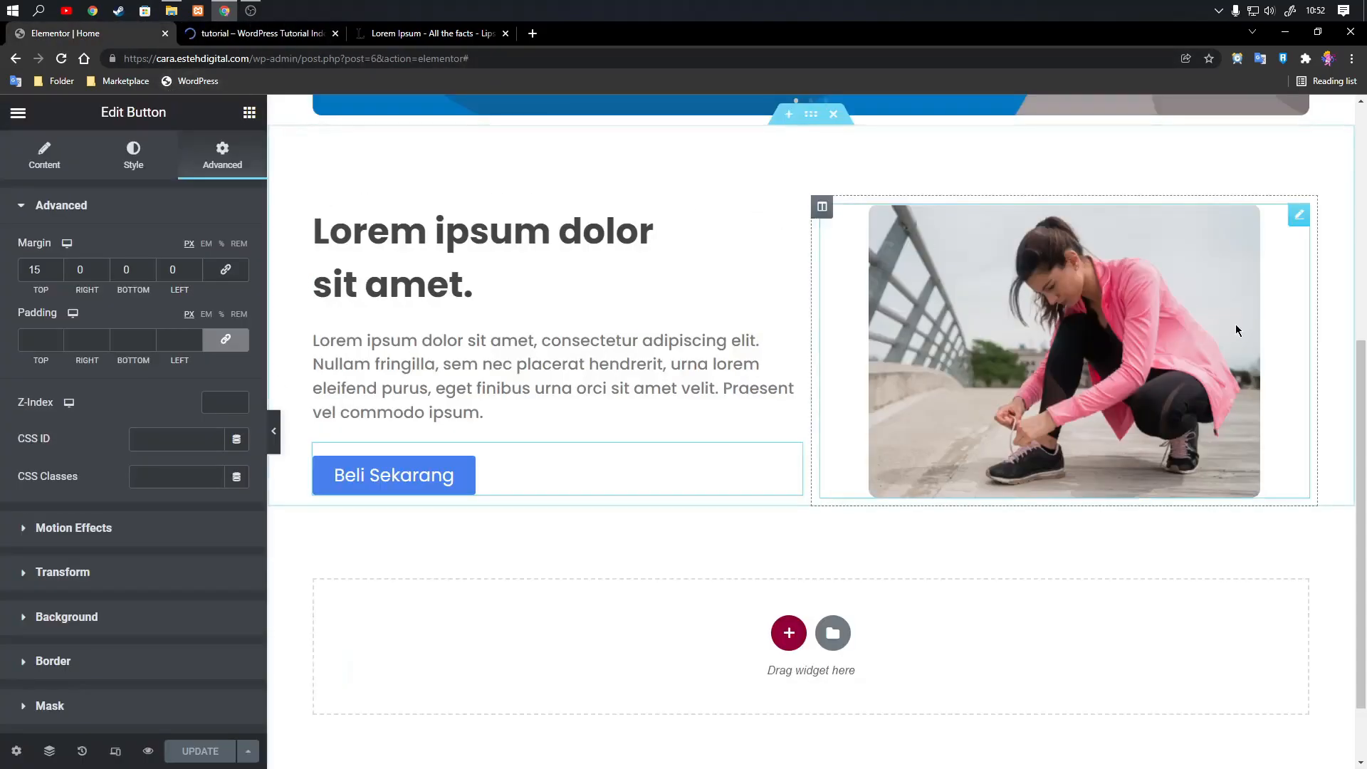
pyautogui.click(1300, 215)
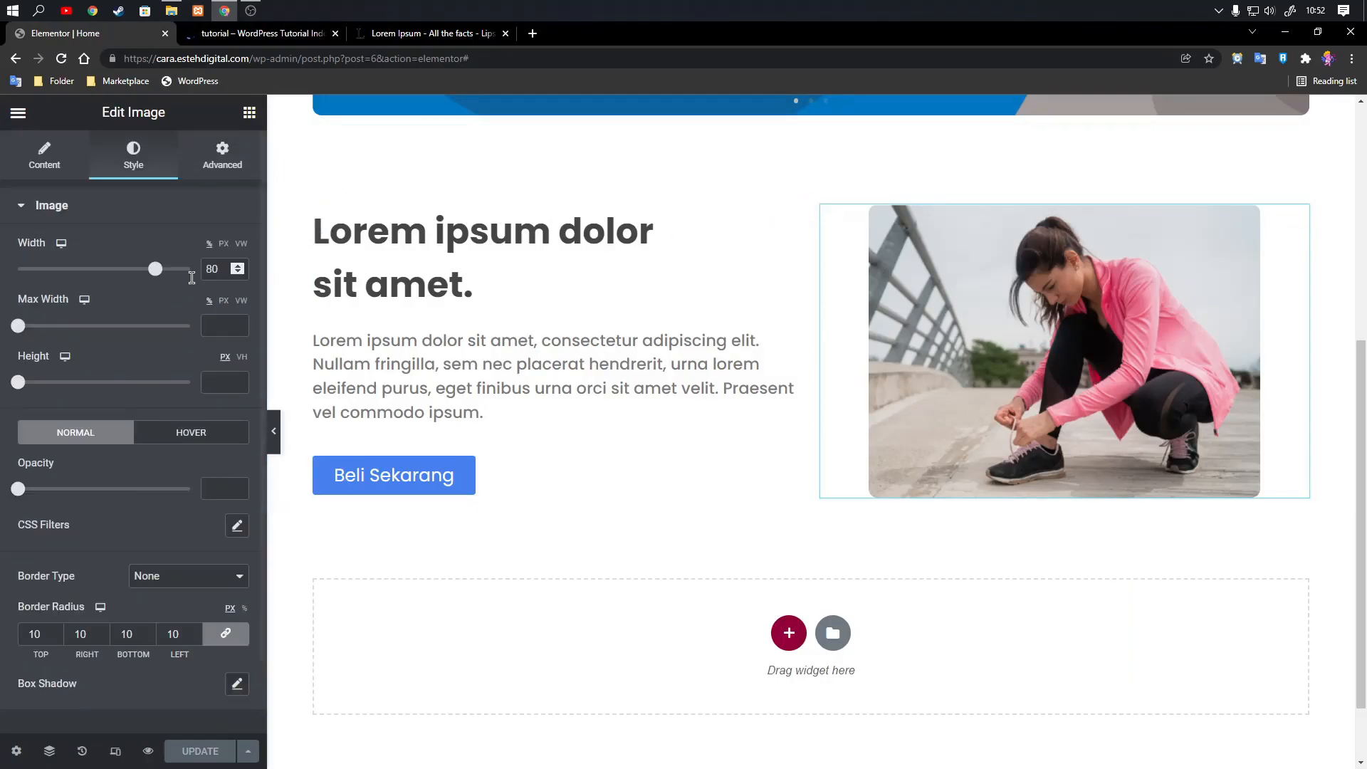
pyautogui.scroll(-1, 197, 541)
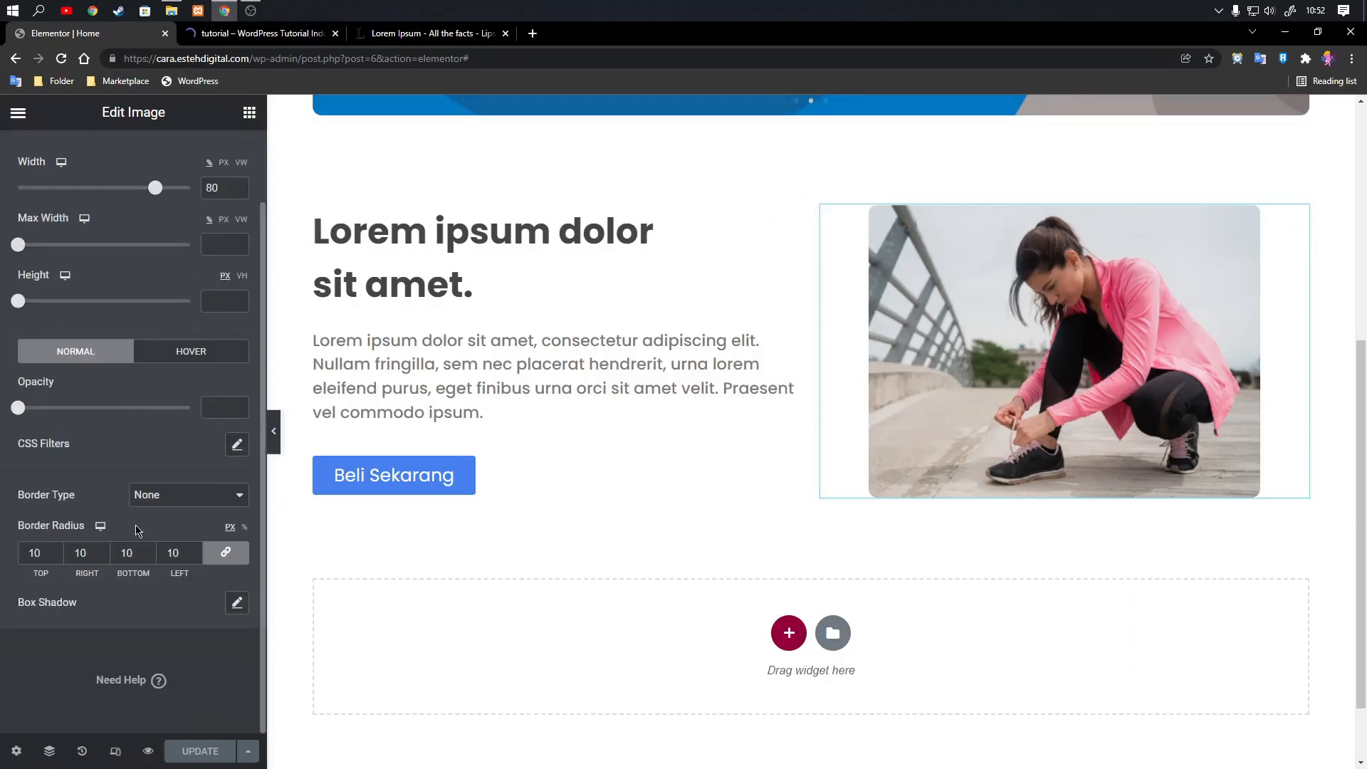
pyautogui.click(226, 556)
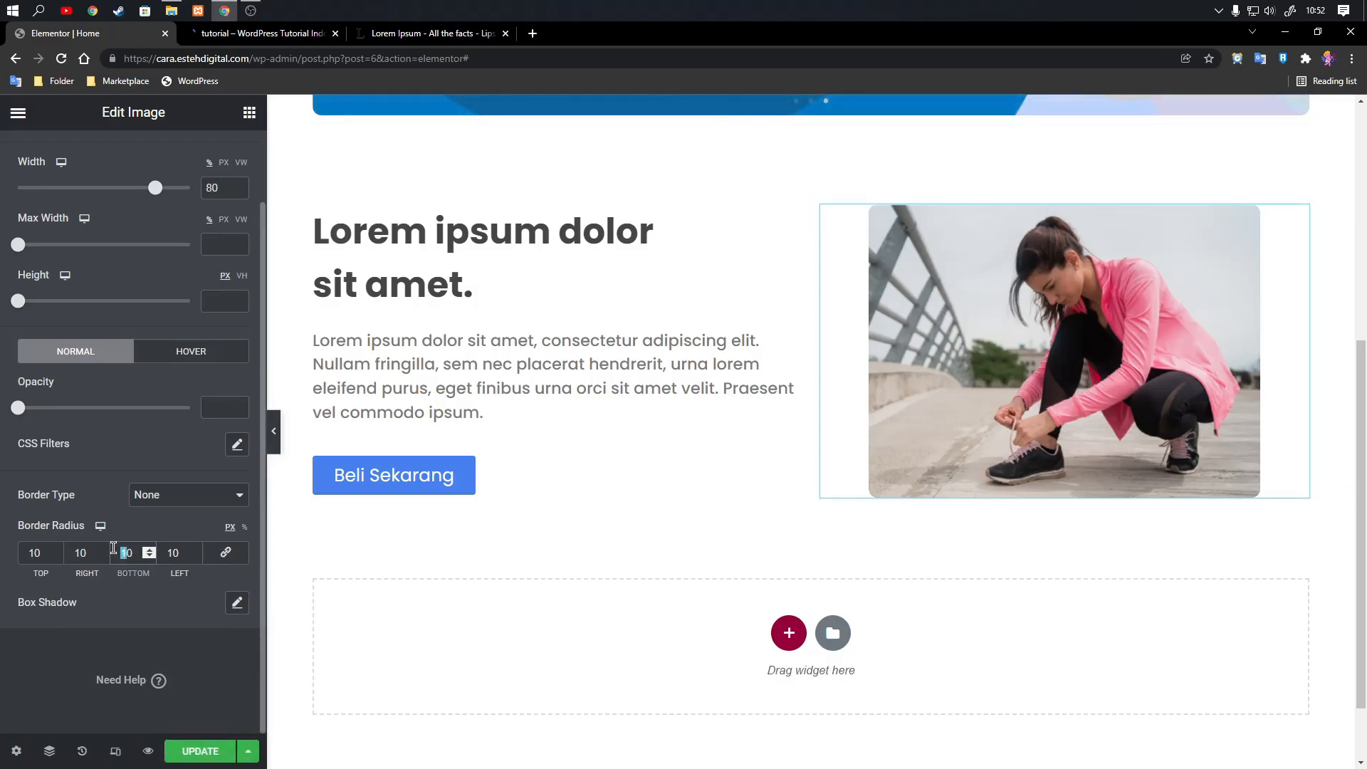
pyautogui.write('4')
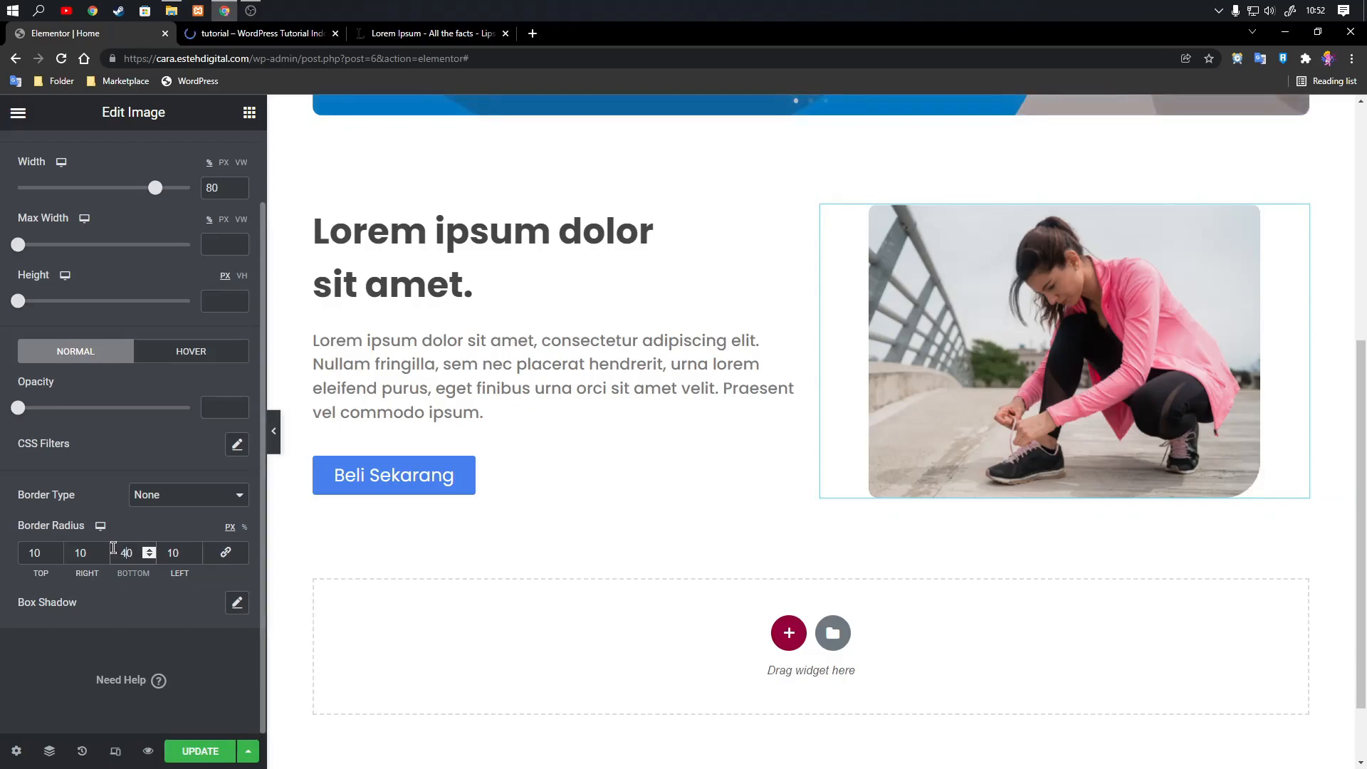
pyautogui.write('8')
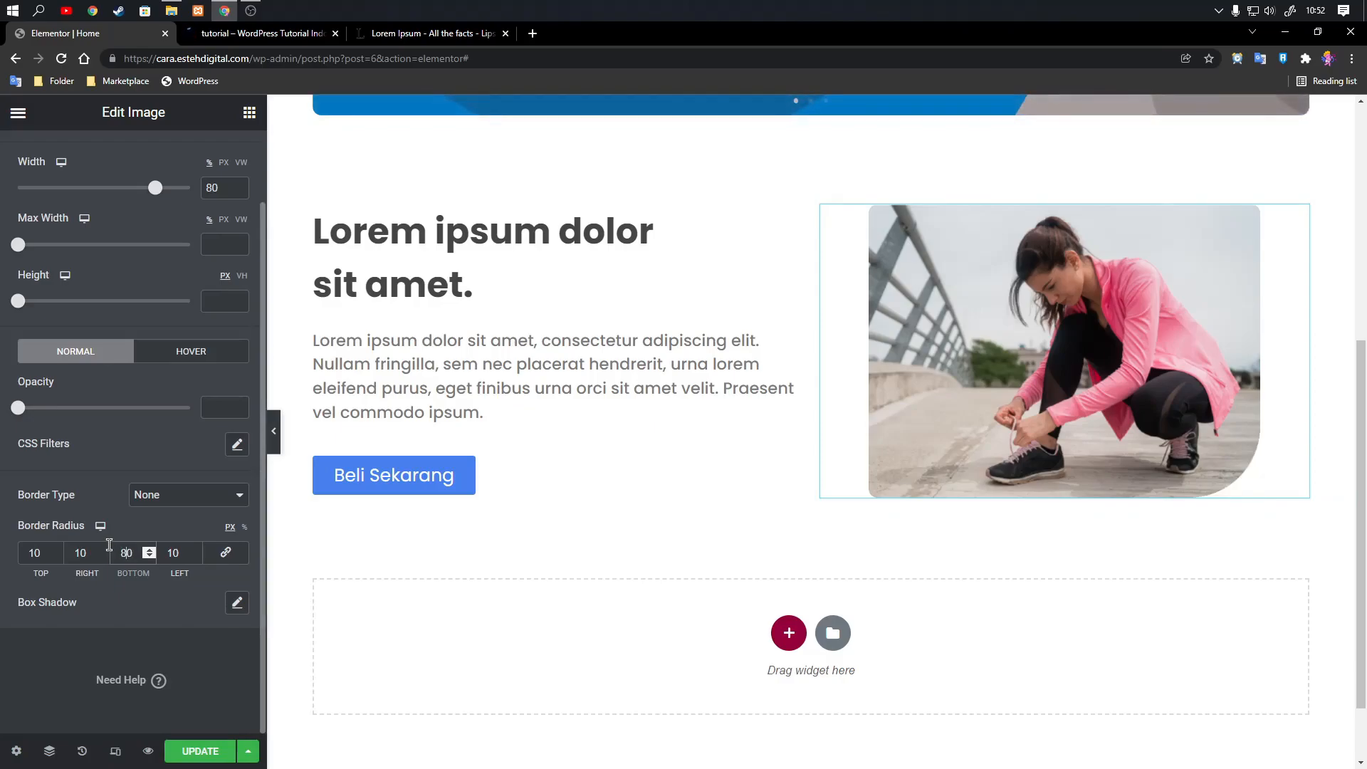
# Update the page and check the image's new corner rounding in the page preview.
pyautogui.click(201, 751)
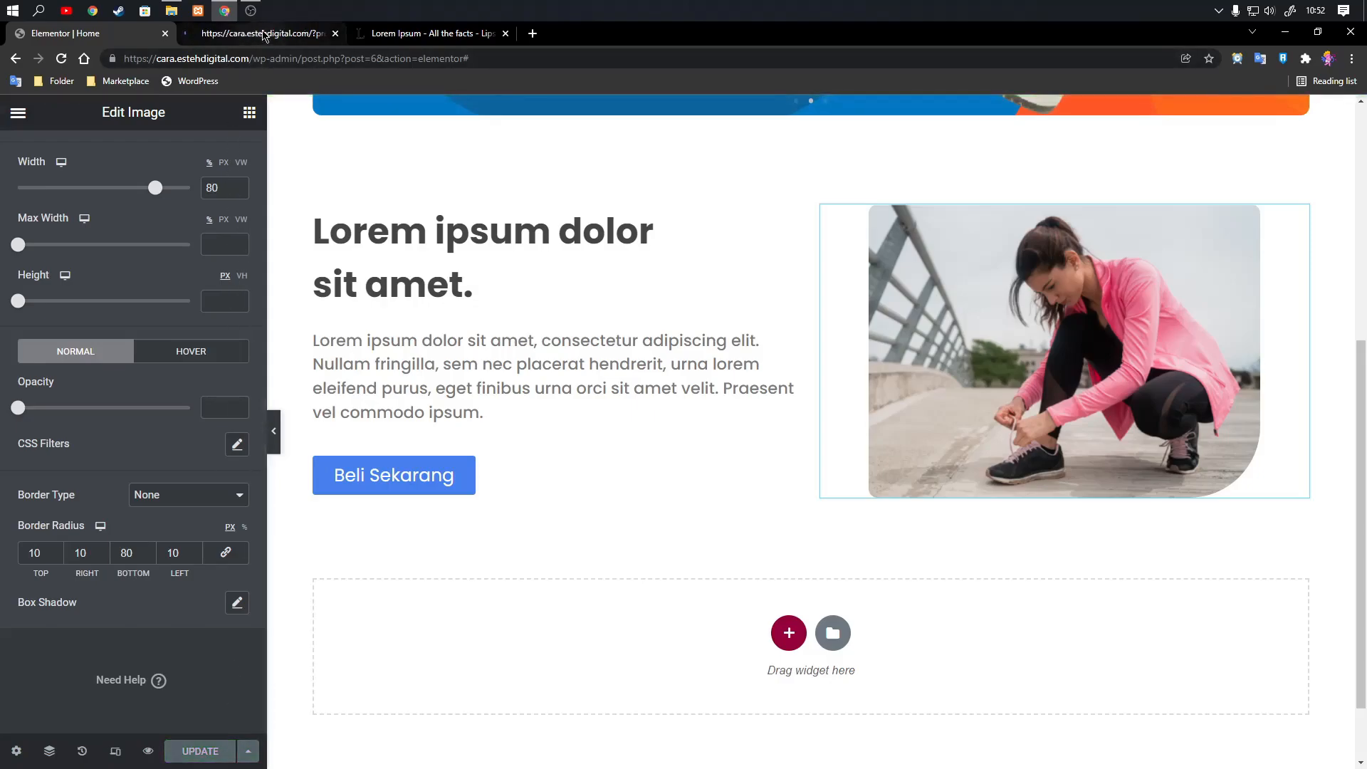
pyautogui.click(280, 34)
pyautogui.scroll(-4, 803, 380)
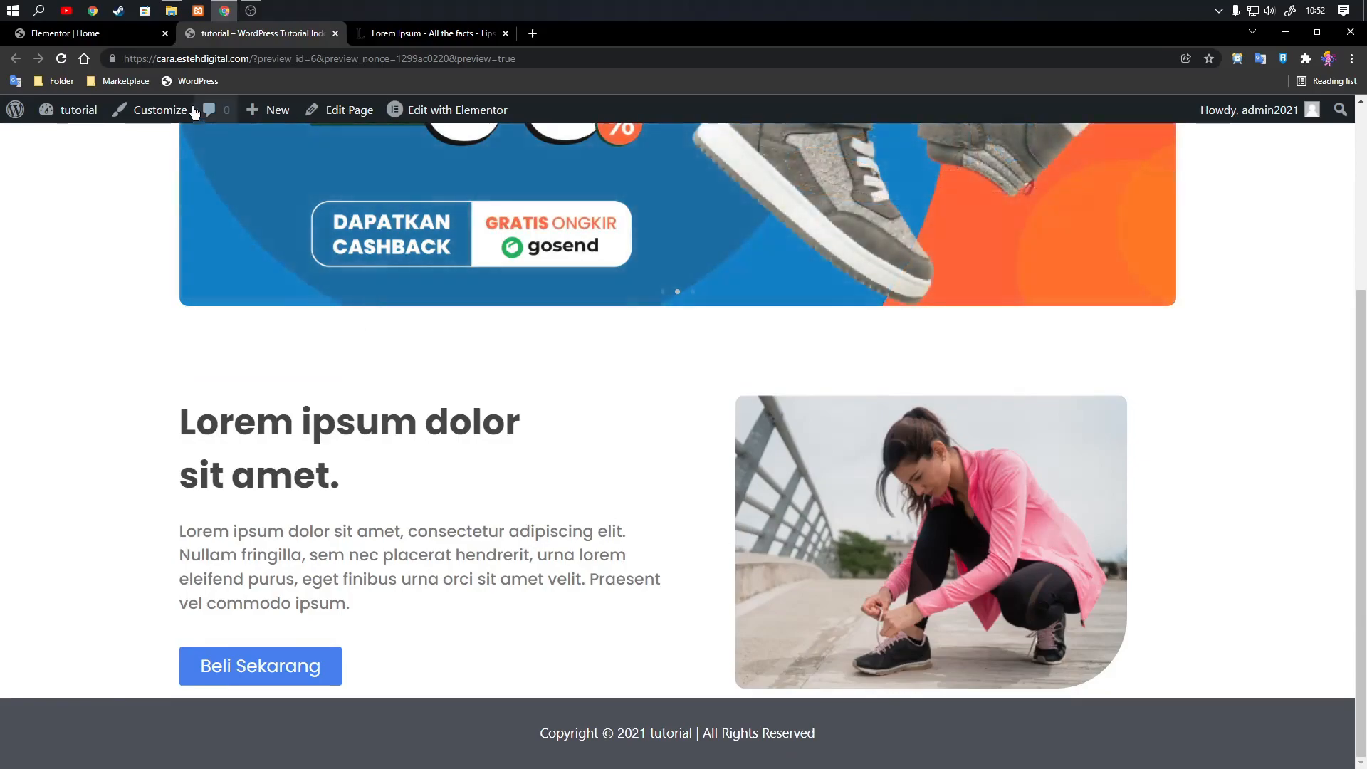
# Back in the Elementor editor, add a box shadow to the image with the semi-transparent gray rgba(147, 147, 147, 0.68).
pyautogui.click(79, 34)
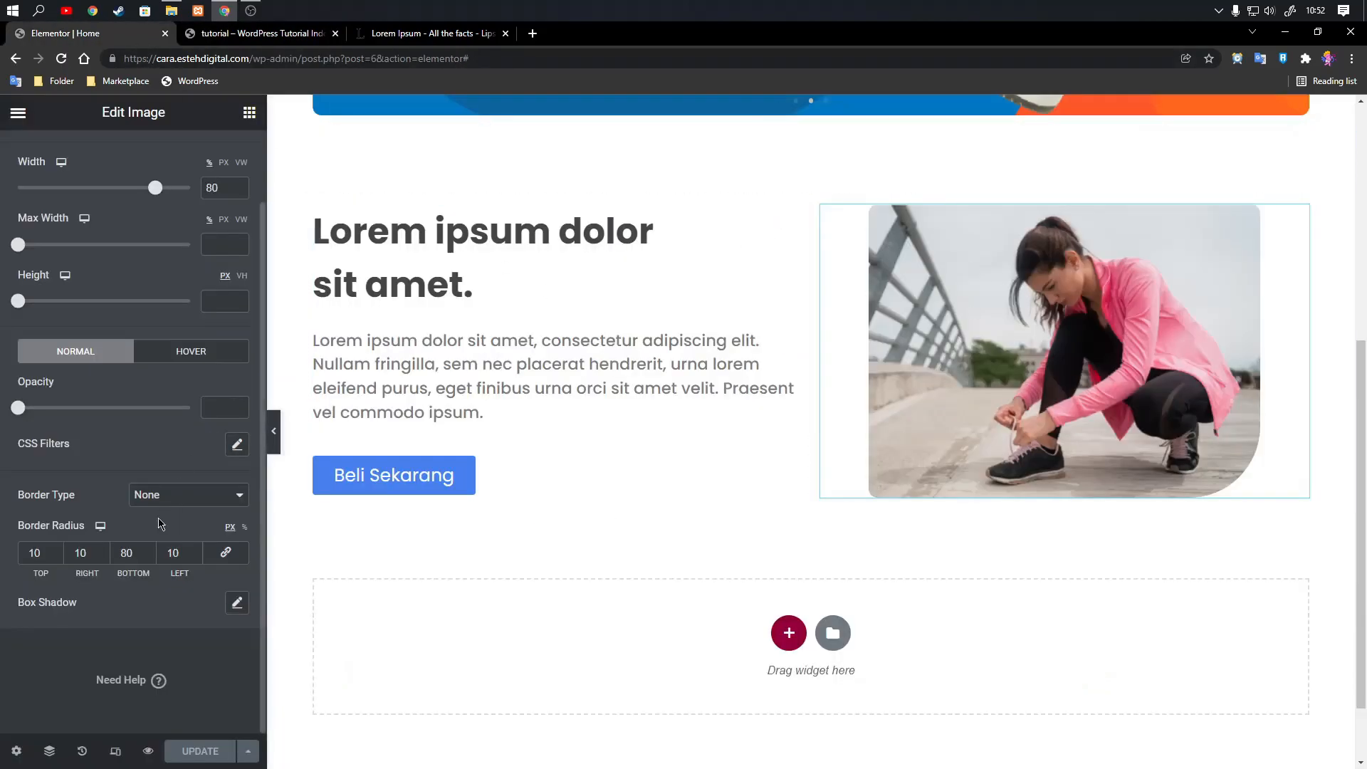
pyautogui.click(236, 607)
pyautogui.scroll(-2, 246, 583)
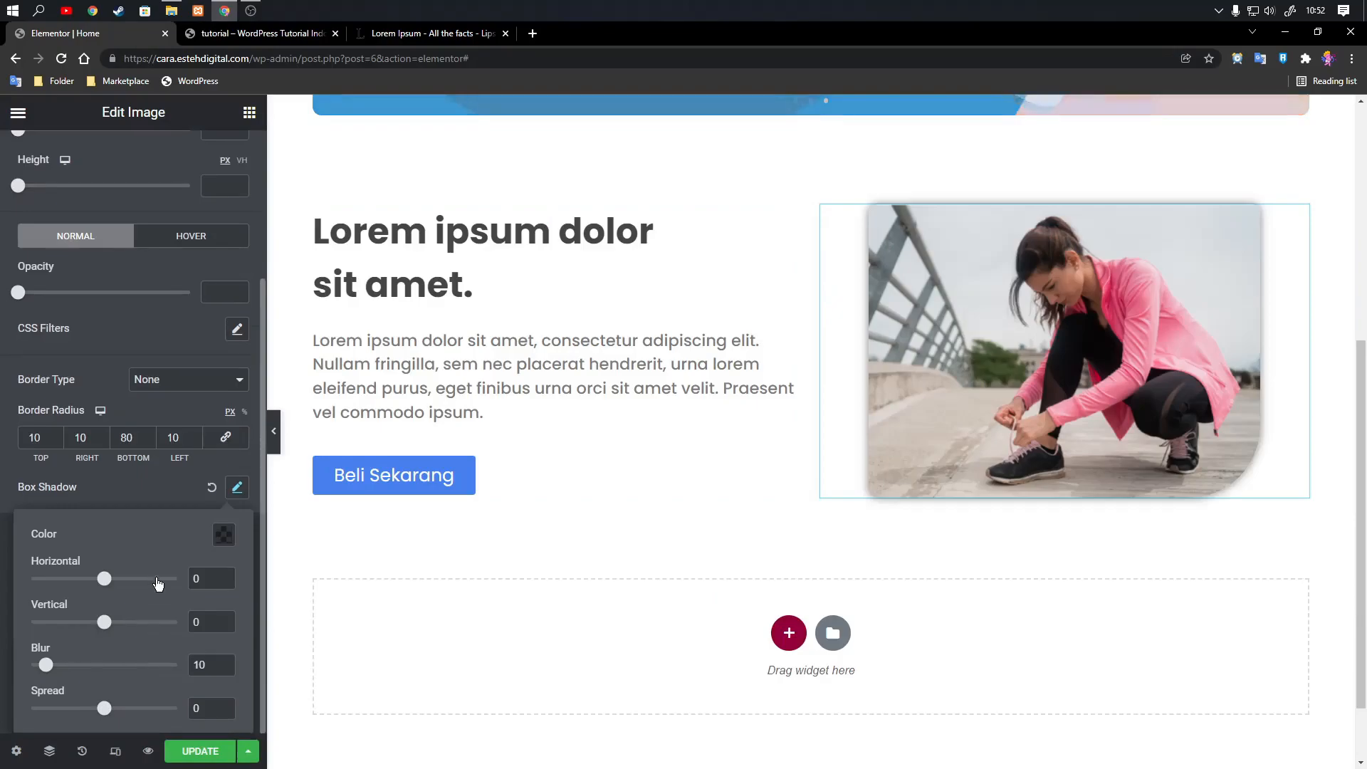
pyautogui.click(224, 534)
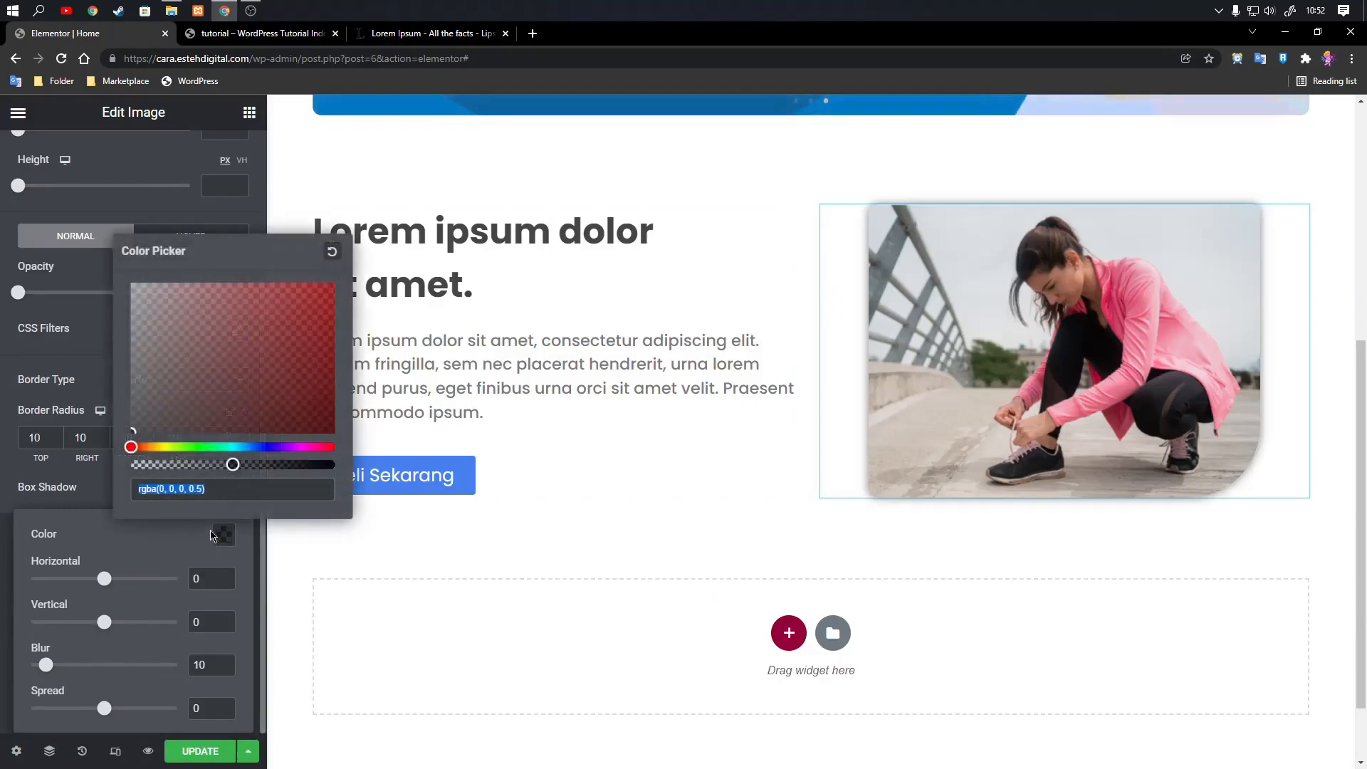
pyautogui.moveTo(150, 396)
pyautogui.mouseDown()
pyautogui.moveTo(125, 322)
pyautogui.moveTo(109, 359)
pyautogui.mouseUp()
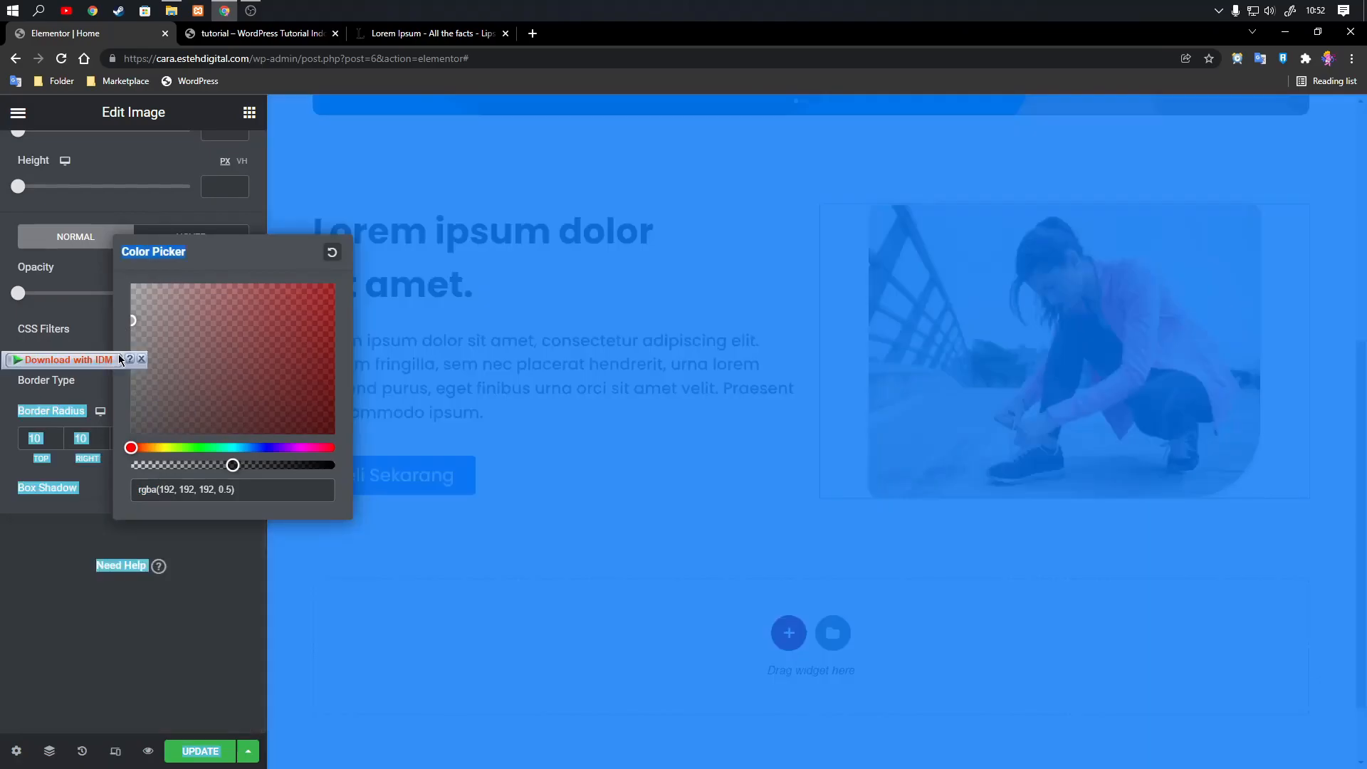
pyautogui.click(111, 547)
pyautogui.click(237, 488)
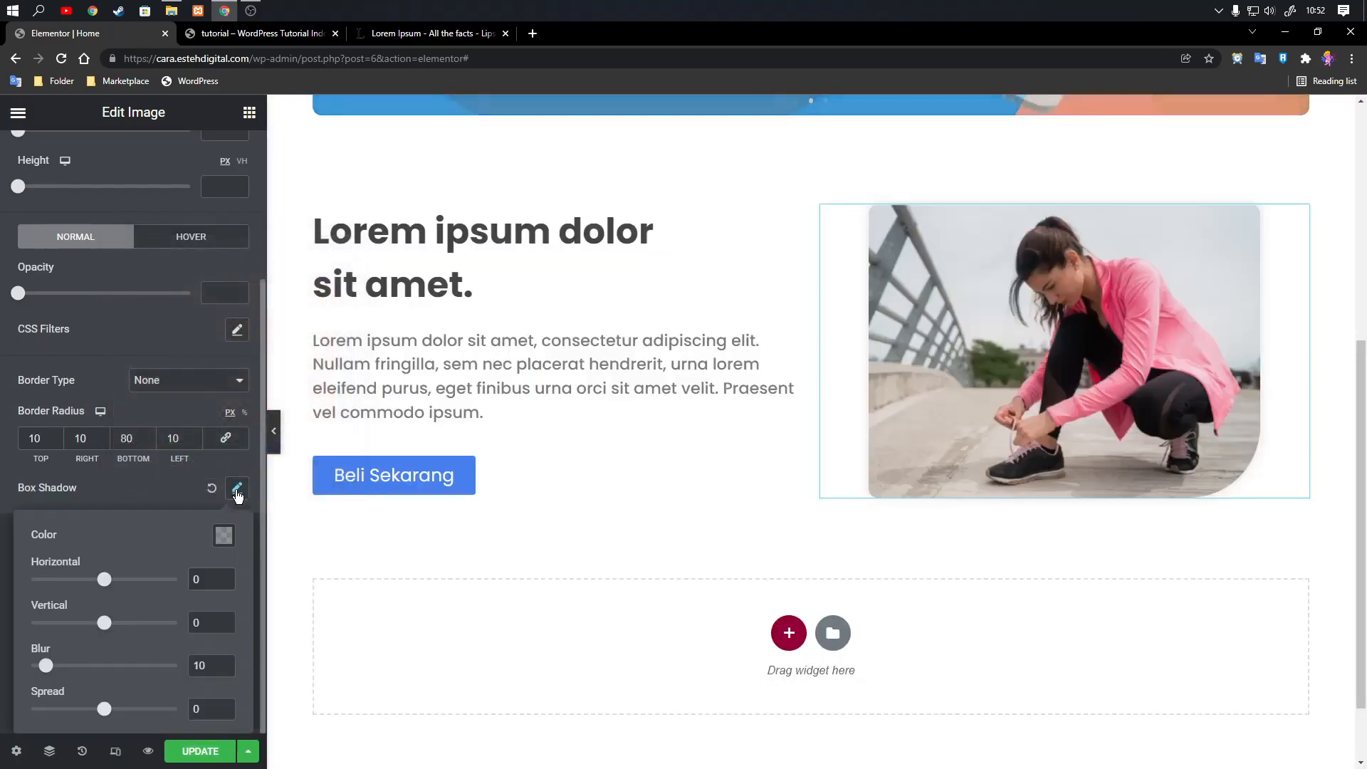
pyautogui.click(224, 535)
pyautogui.click(130, 379)
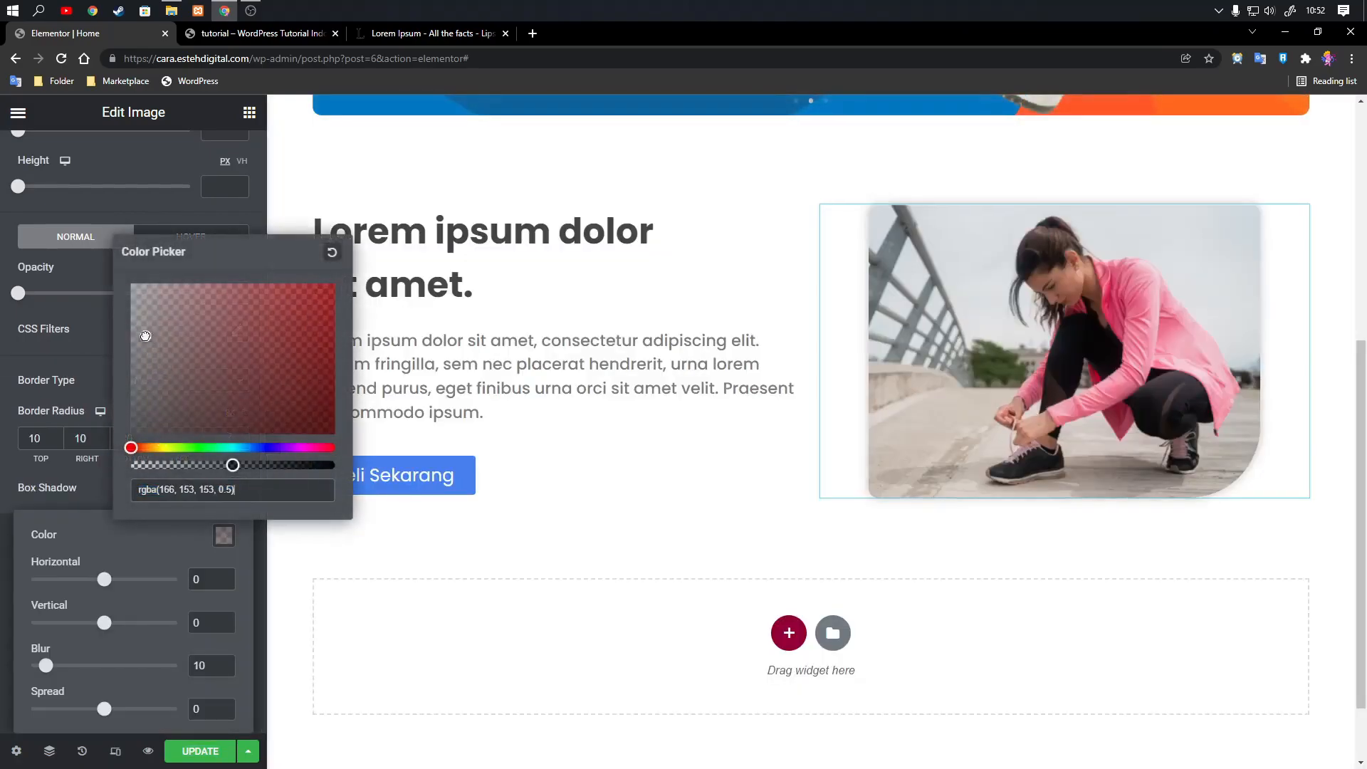
pyautogui.moveTo(233, 465); pyautogui.dragTo(270, 466)
pyautogui.moveTo(134, 369); pyautogui.dragTo(132, 346)
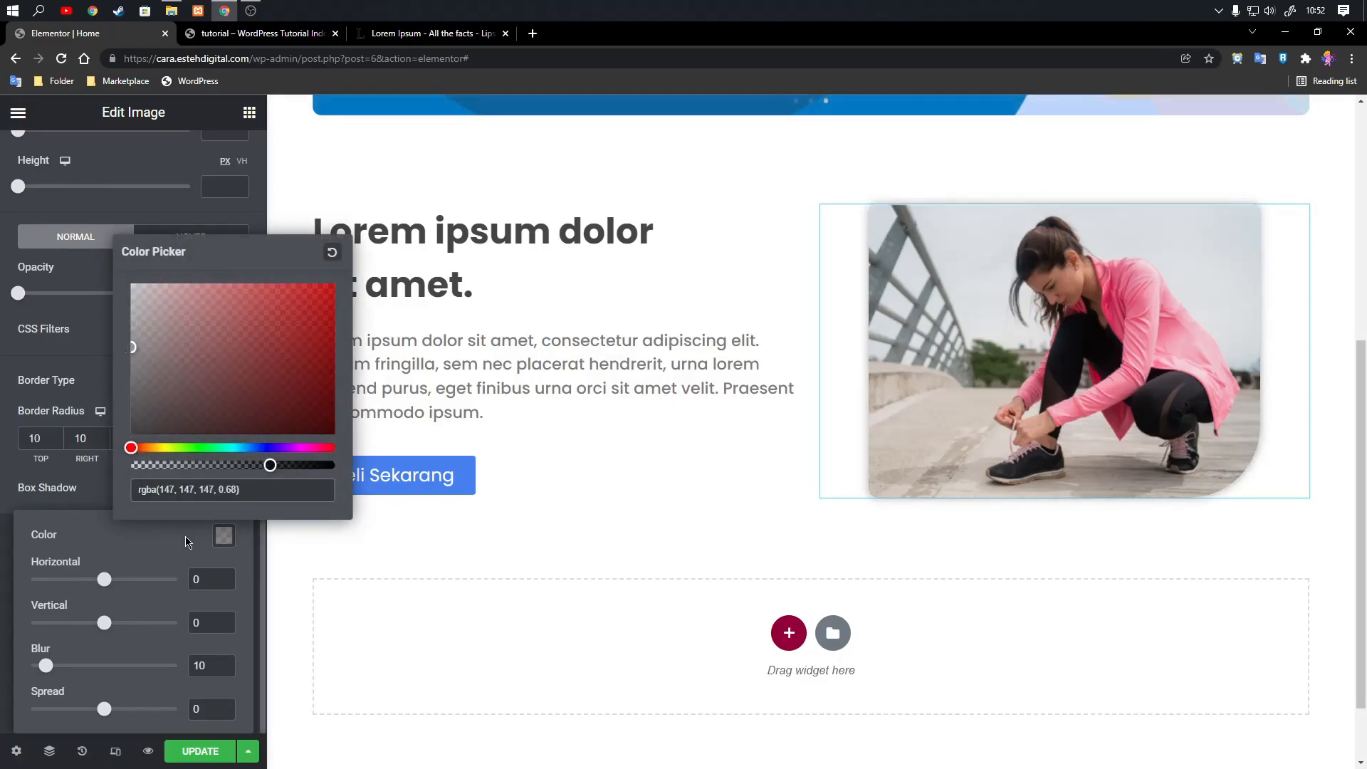
# Set the image shadow's horizontal and vertical offsets to 10 each.
pyautogui.click(192, 578)
pyautogui.write('10')
pyautogui.click(201, 621)
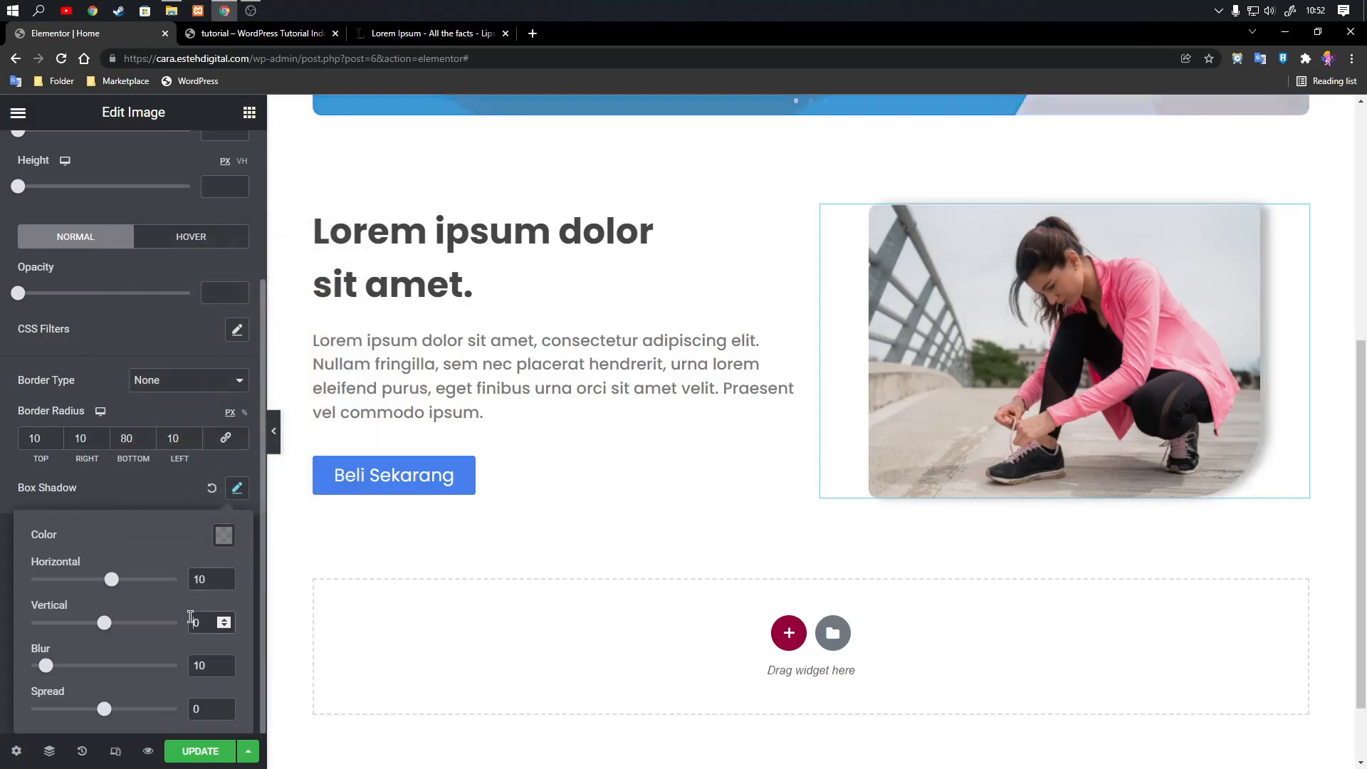
pyautogui.write('10')
# Lower the shadow color's opacity to 0.18 and check the section at full width.
pyautogui.click(222, 538)
pyautogui.moveTo(228, 466); pyautogui.dragTo(144, 465)
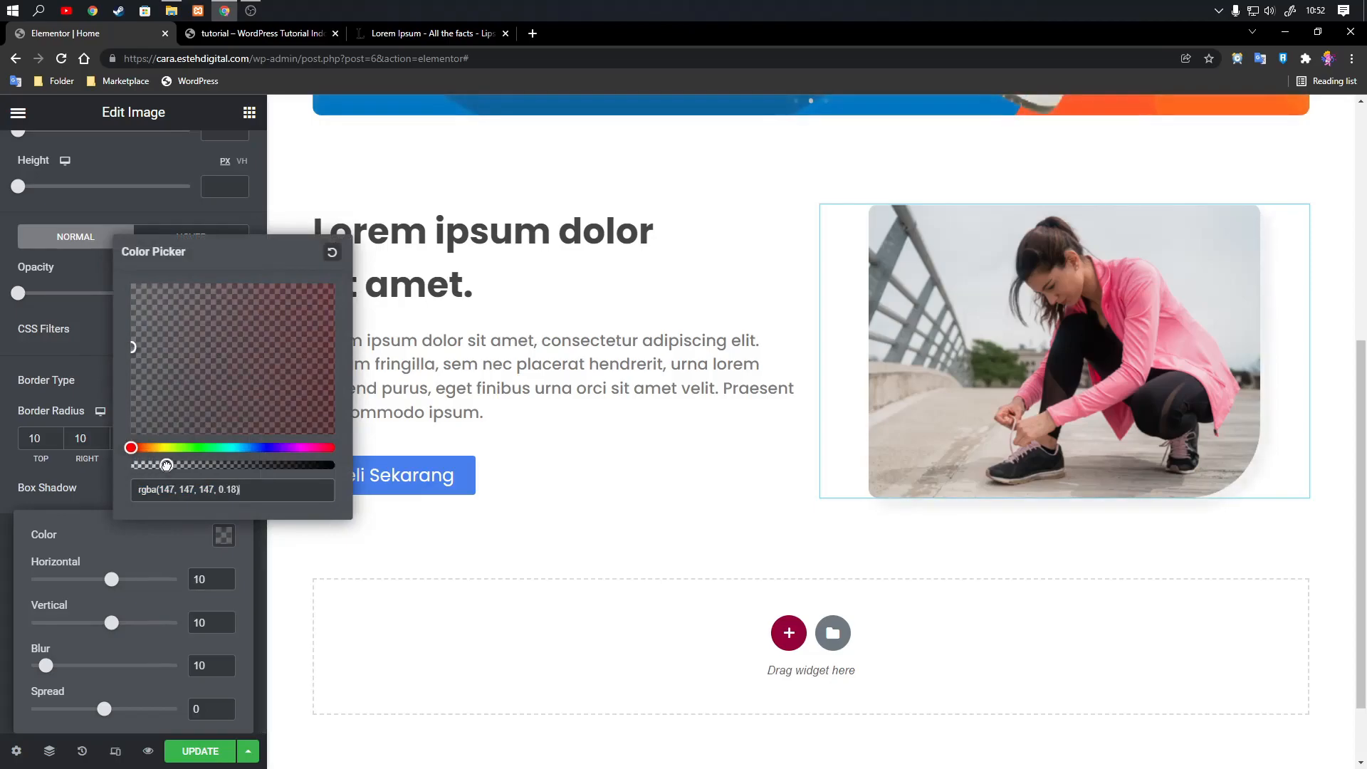
pyautogui.click(164, 534)
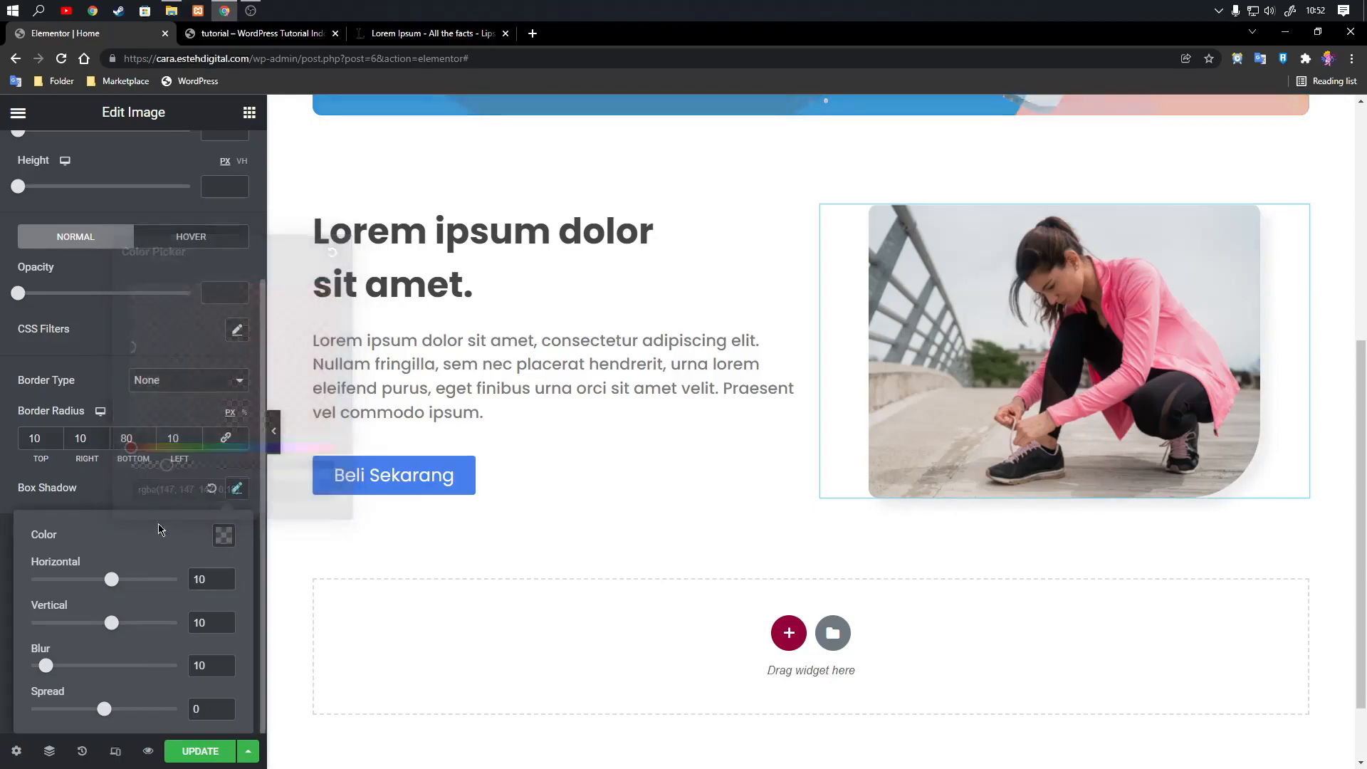
pyautogui.click(239, 487)
pyautogui.click(272, 431)
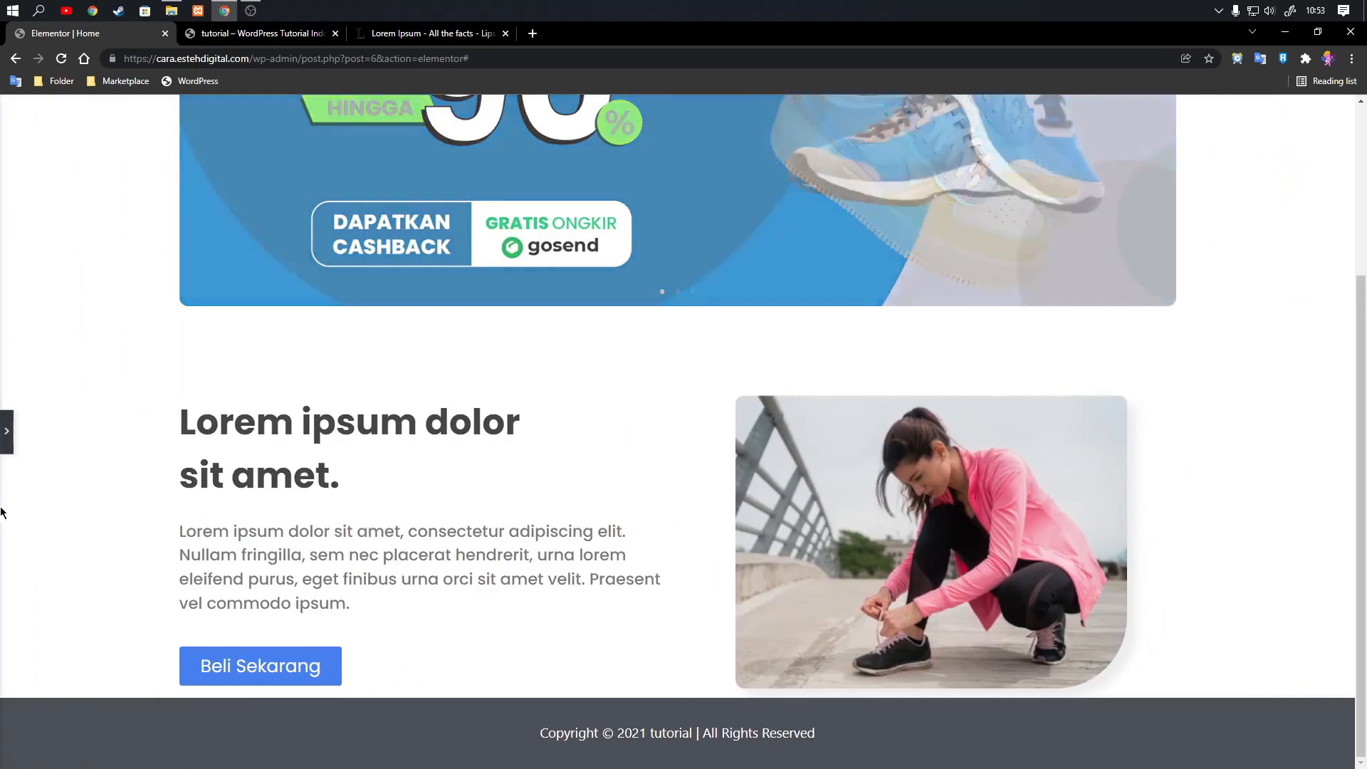
pyautogui.click(6, 430)
# Change the image's shadow color to the semi-transparent light gray #D0D0D67A and set its blur to 5.
pyautogui.click(236, 488)
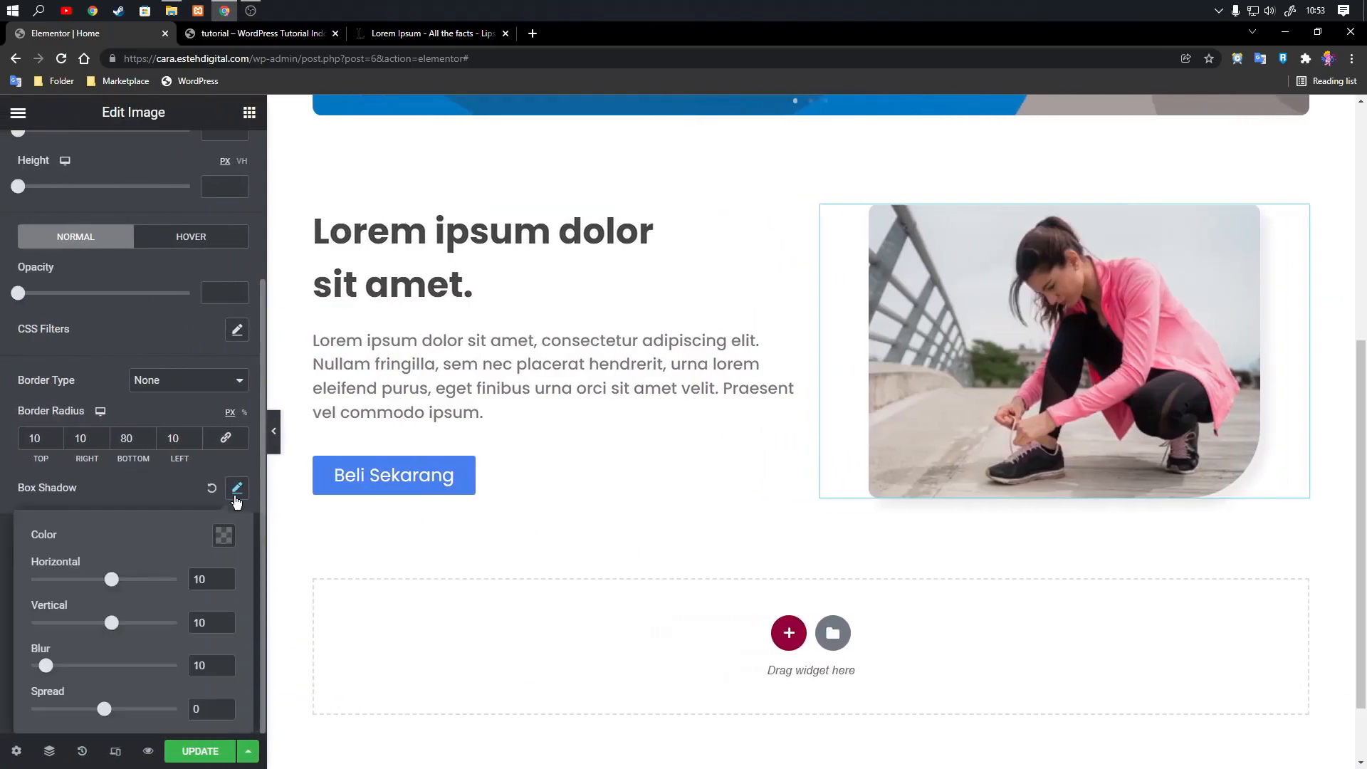
pyautogui.click(224, 538)
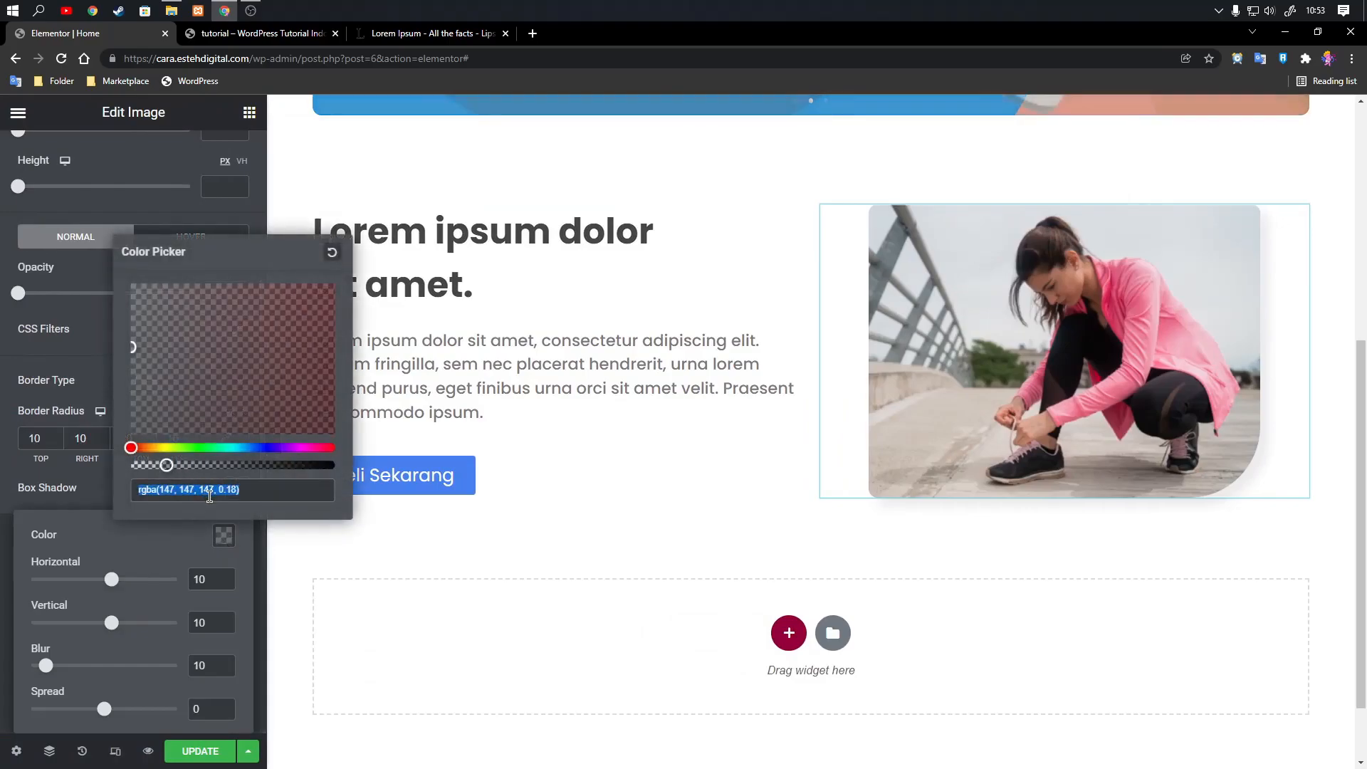
pyautogui.write('#fafaff')
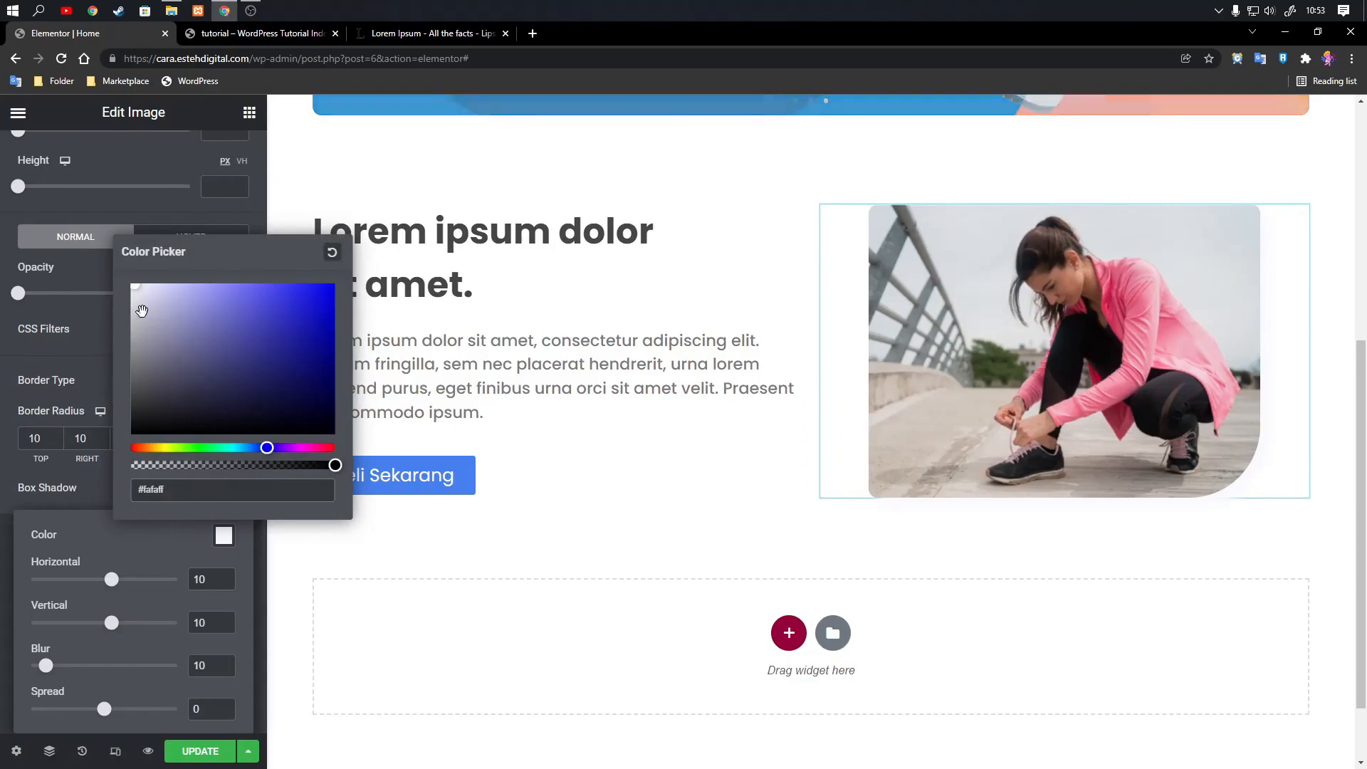
pyautogui.moveTo(133, 302); pyautogui.dragTo(135, 309)
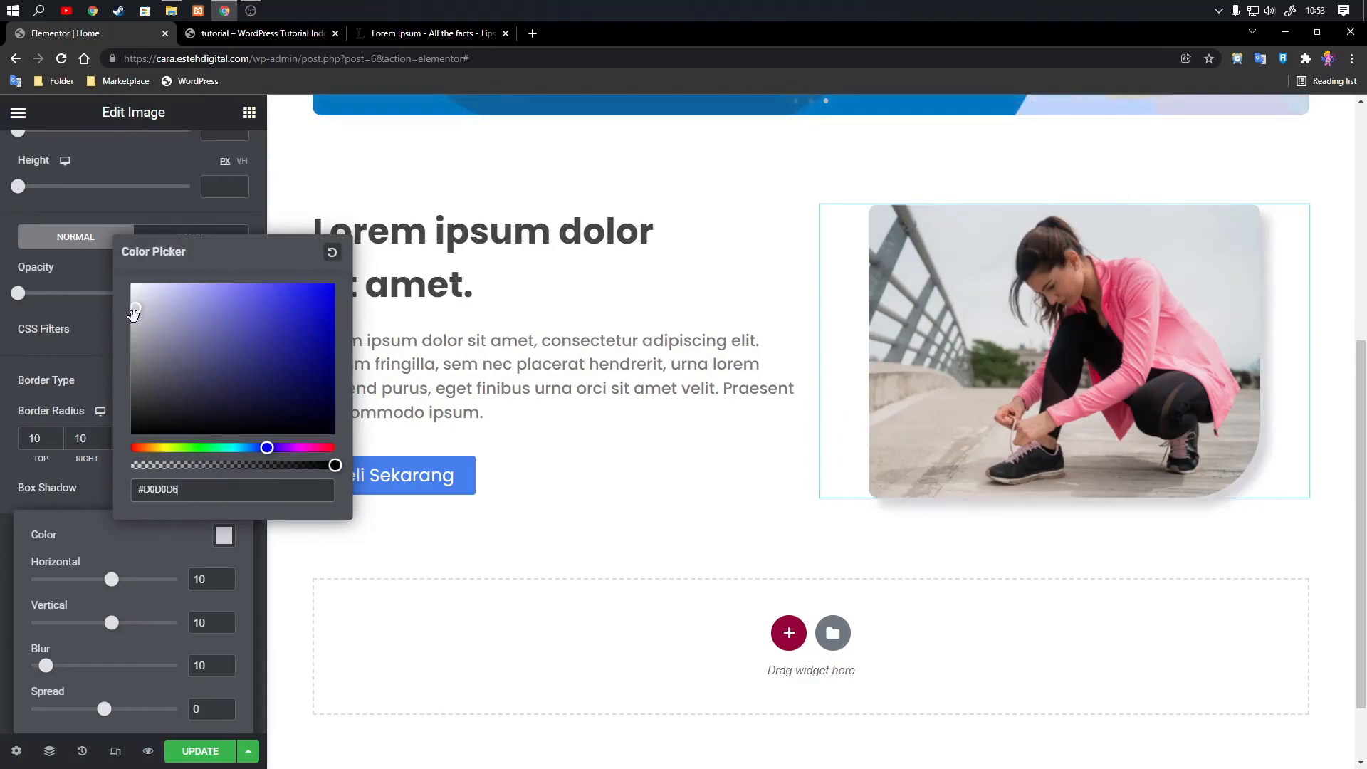
pyautogui.moveTo(267, 464); pyautogui.dragTo(229, 465)
pyautogui.click(183, 580)
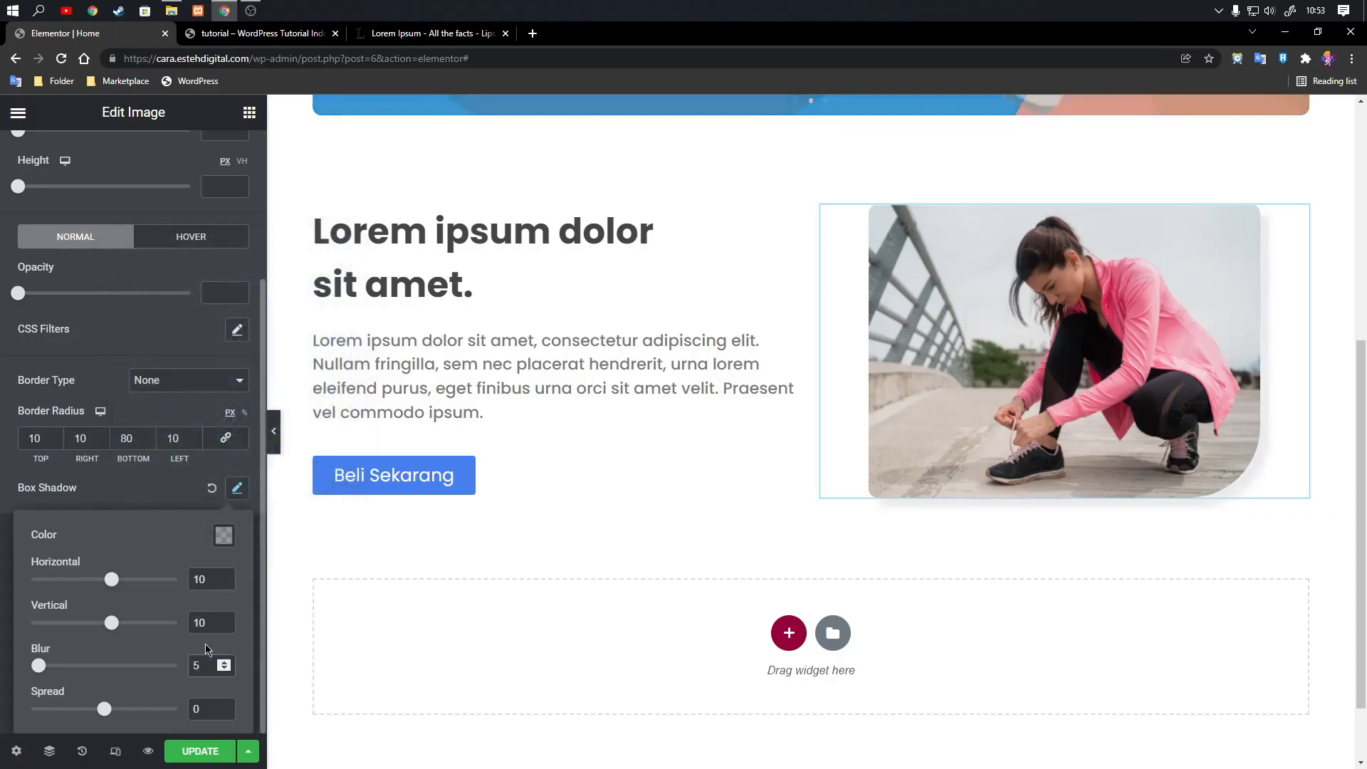
# Make the light gray shadow fainter by reducing its color to #D0D0D629, and check the section at full width.
pyautogui.click(224, 536)
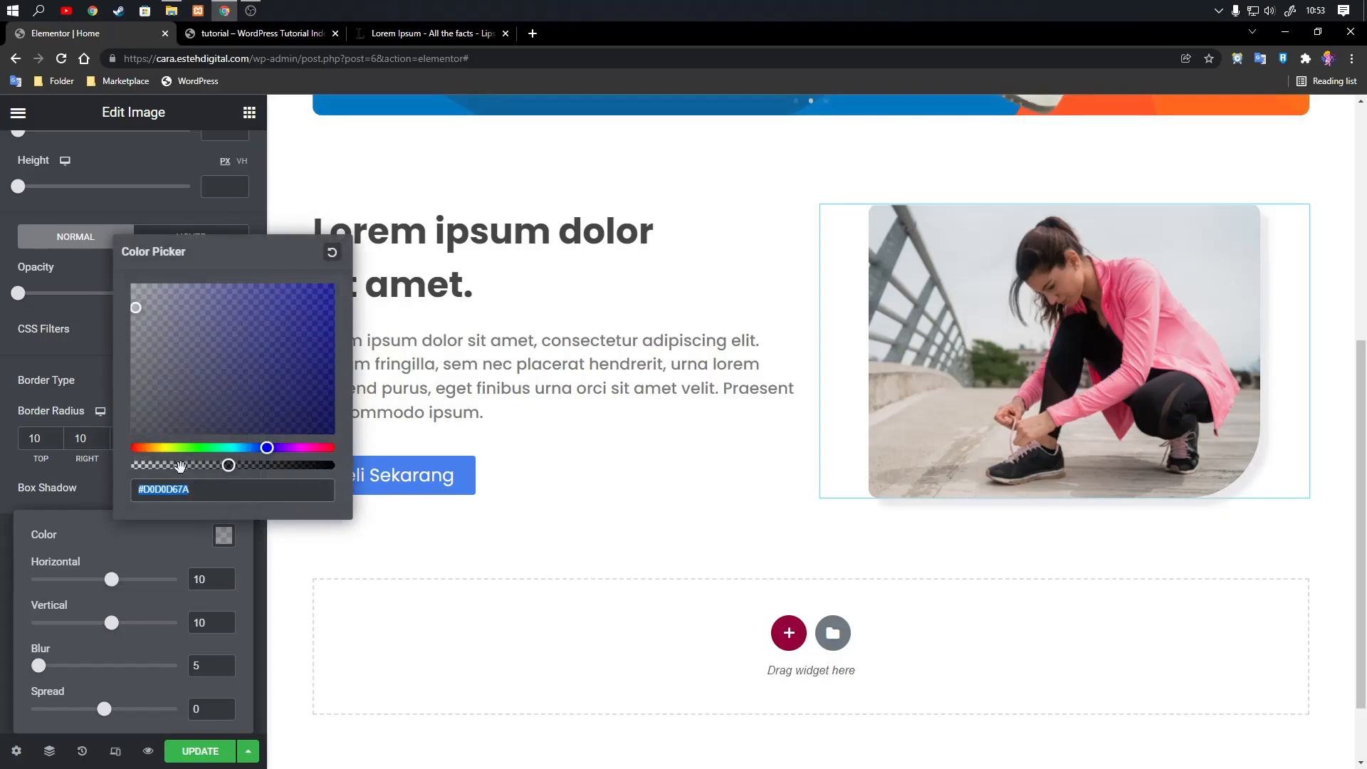
pyautogui.click(179, 464)
pyautogui.click(181, 576)
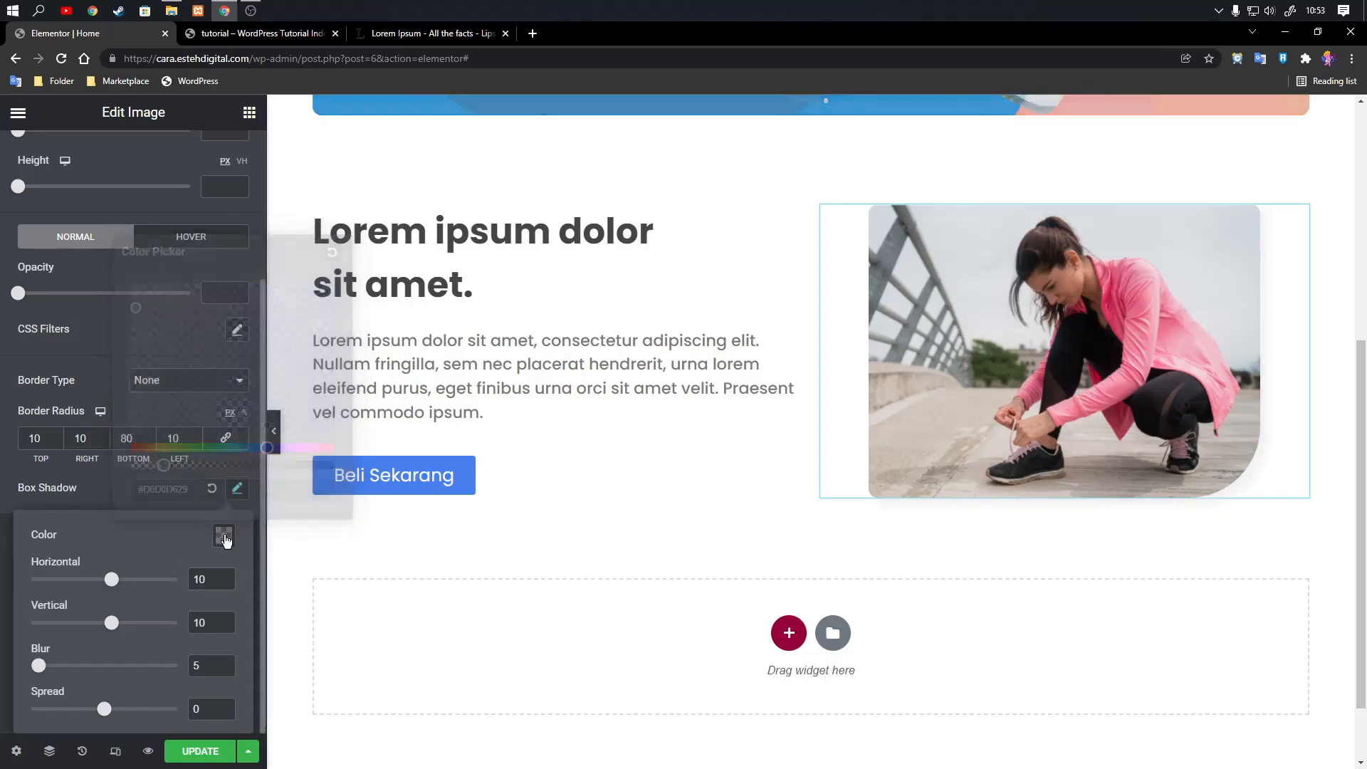
pyautogui.click(275, 436)
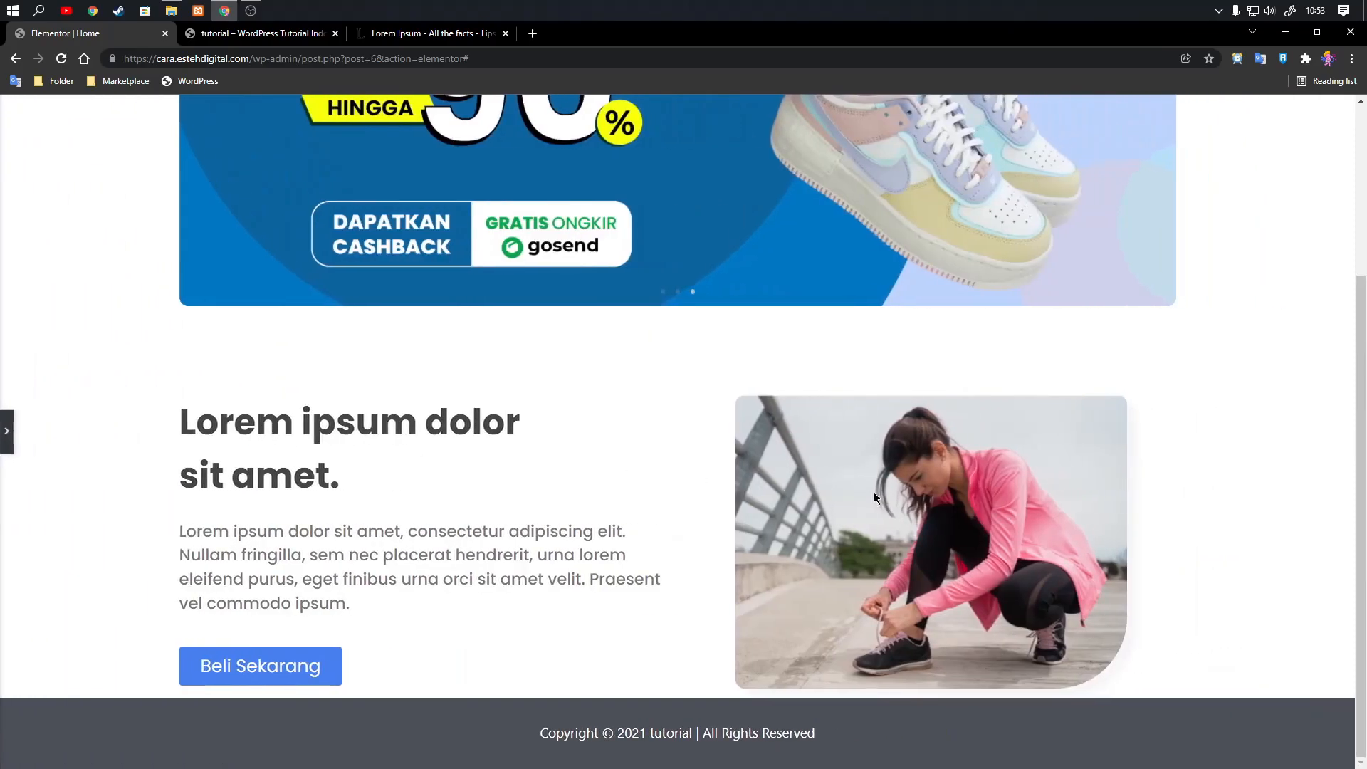
pyautogui.click(6, 431)
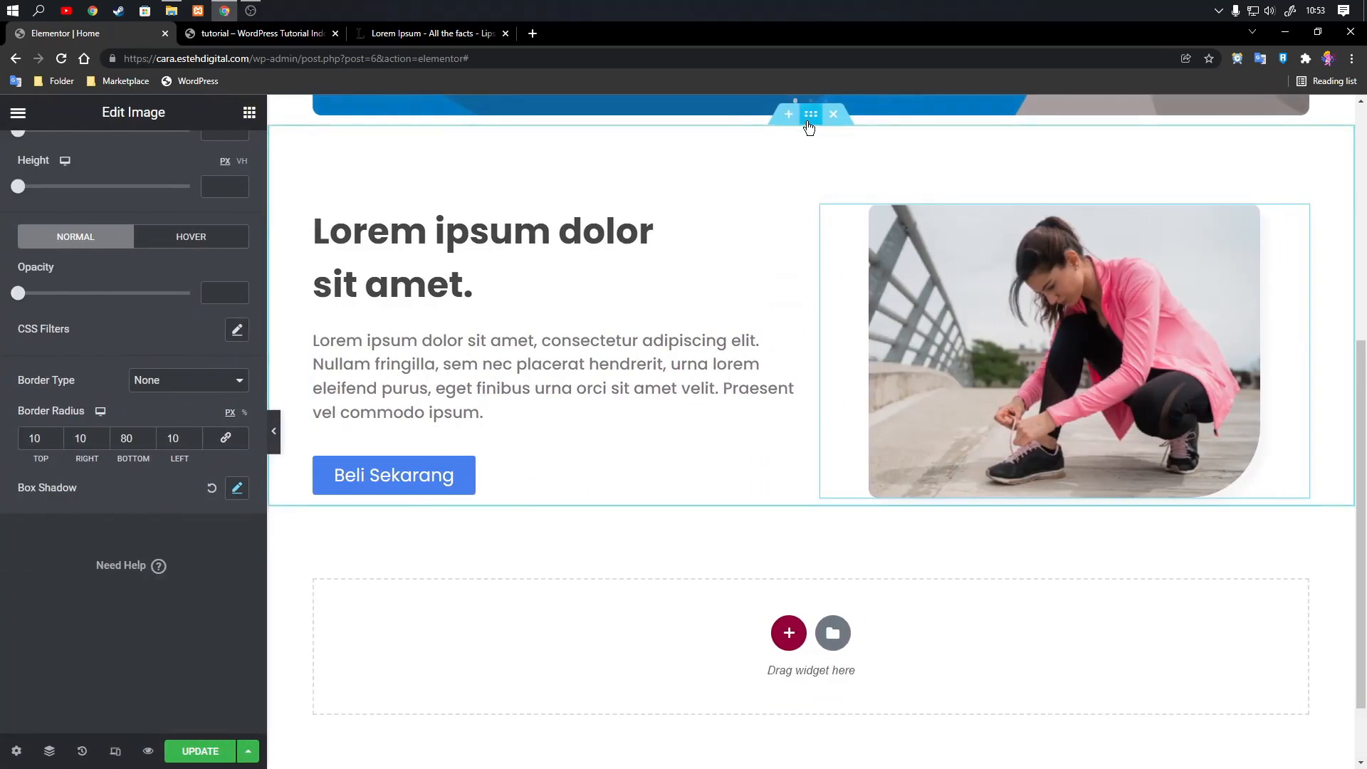
# Duplicate the two-column section and move the copy's image column to the left of its text column.
pyautogui.scroll(2, 822, 181)
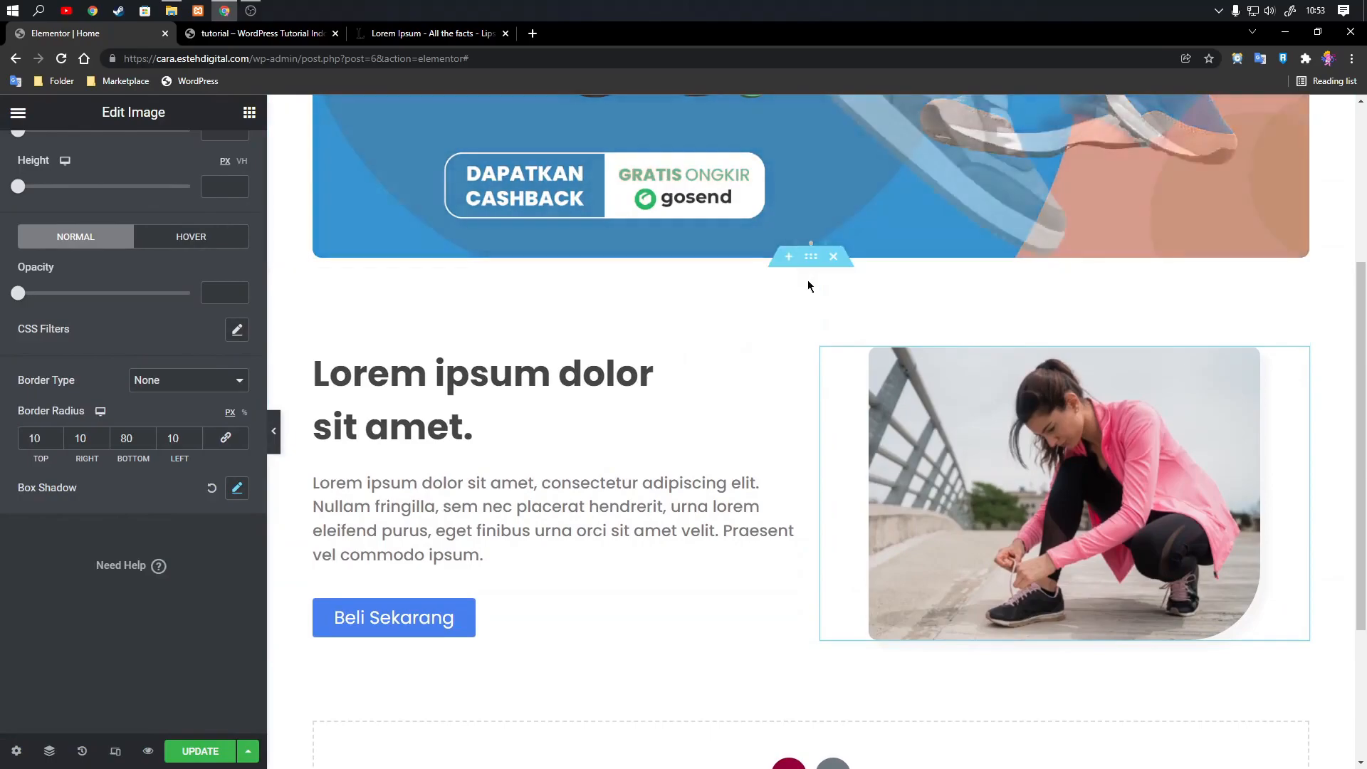
pyautogui.click(811, 257)
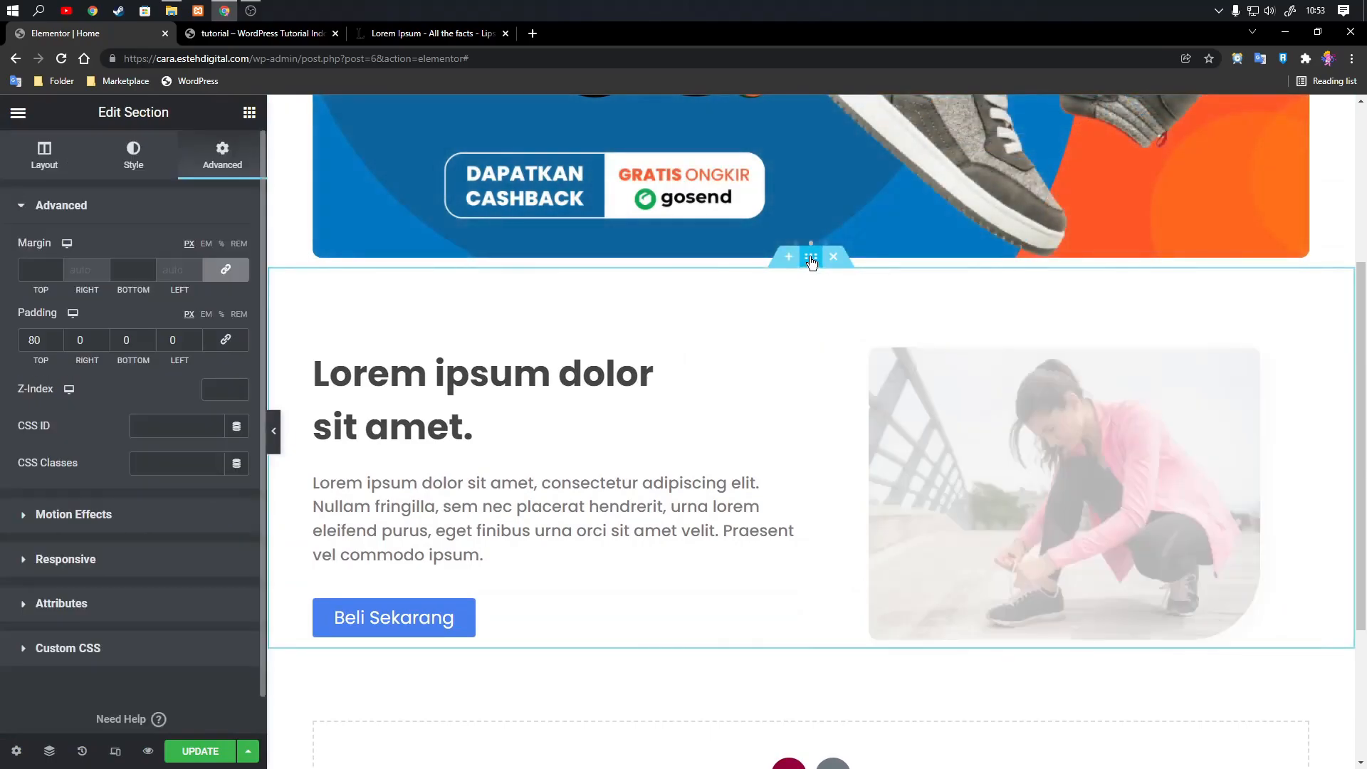
pyautogui.rightClick(811, 258)
pyautogui.click(843, 296)
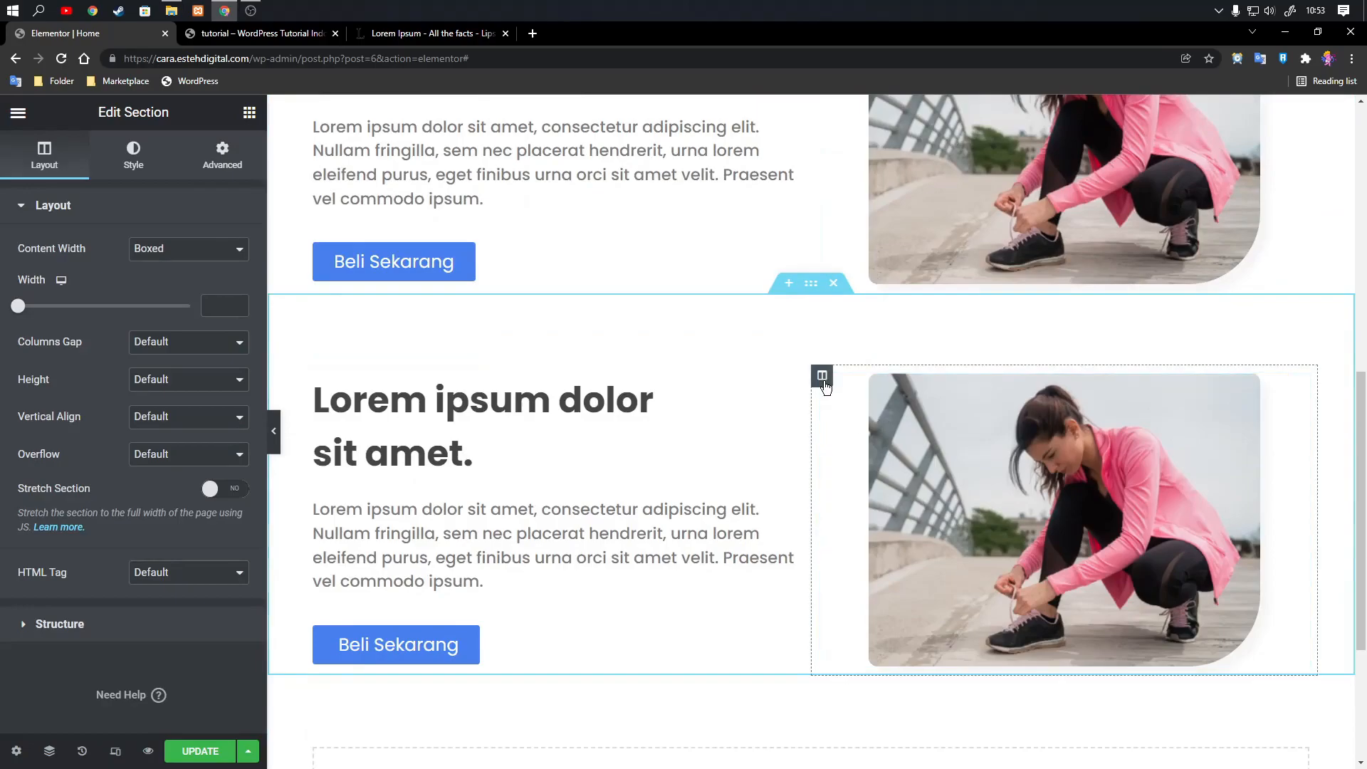
pyautogui.moveTo(824, 387); pyautogui.dragTo(356, 433)
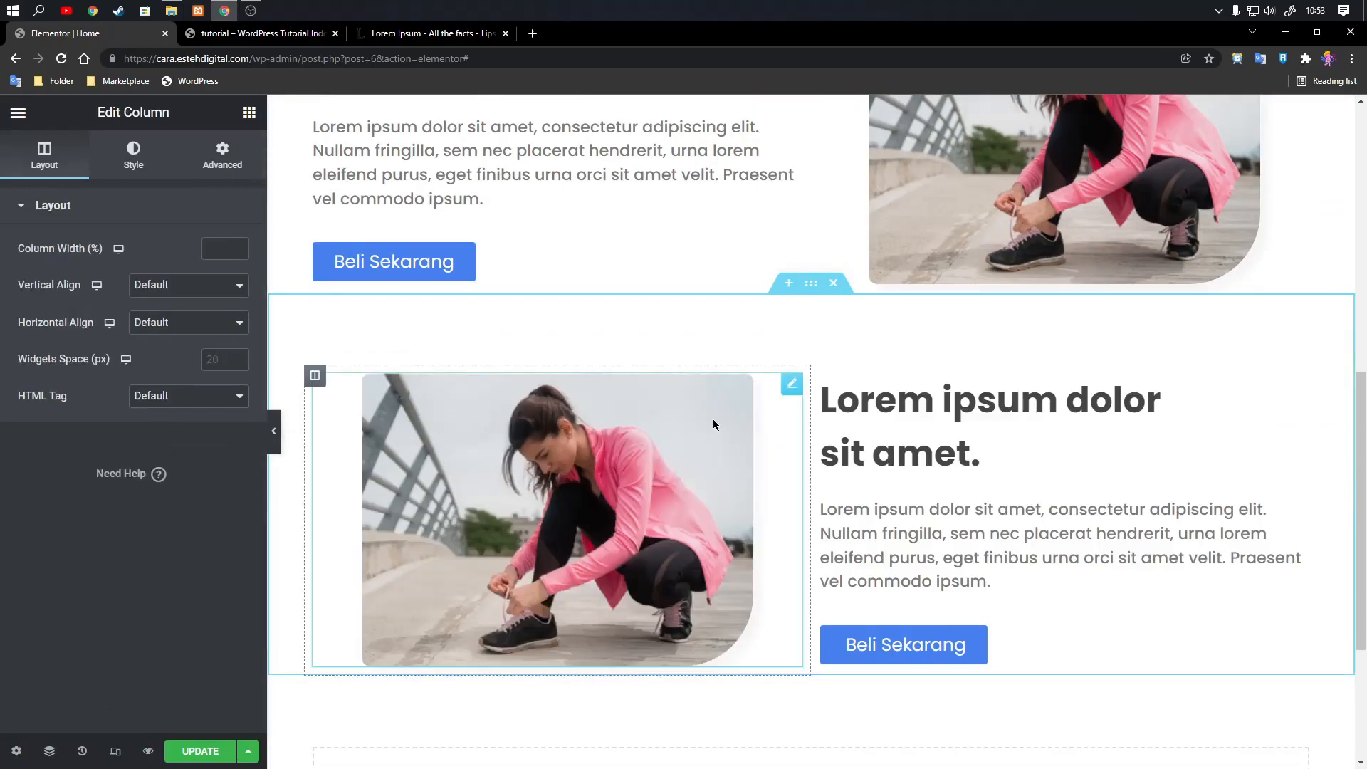
# Replace the image in the duplicated section with an upload of section-1.1.png.
pyautogui.click(790, 387)
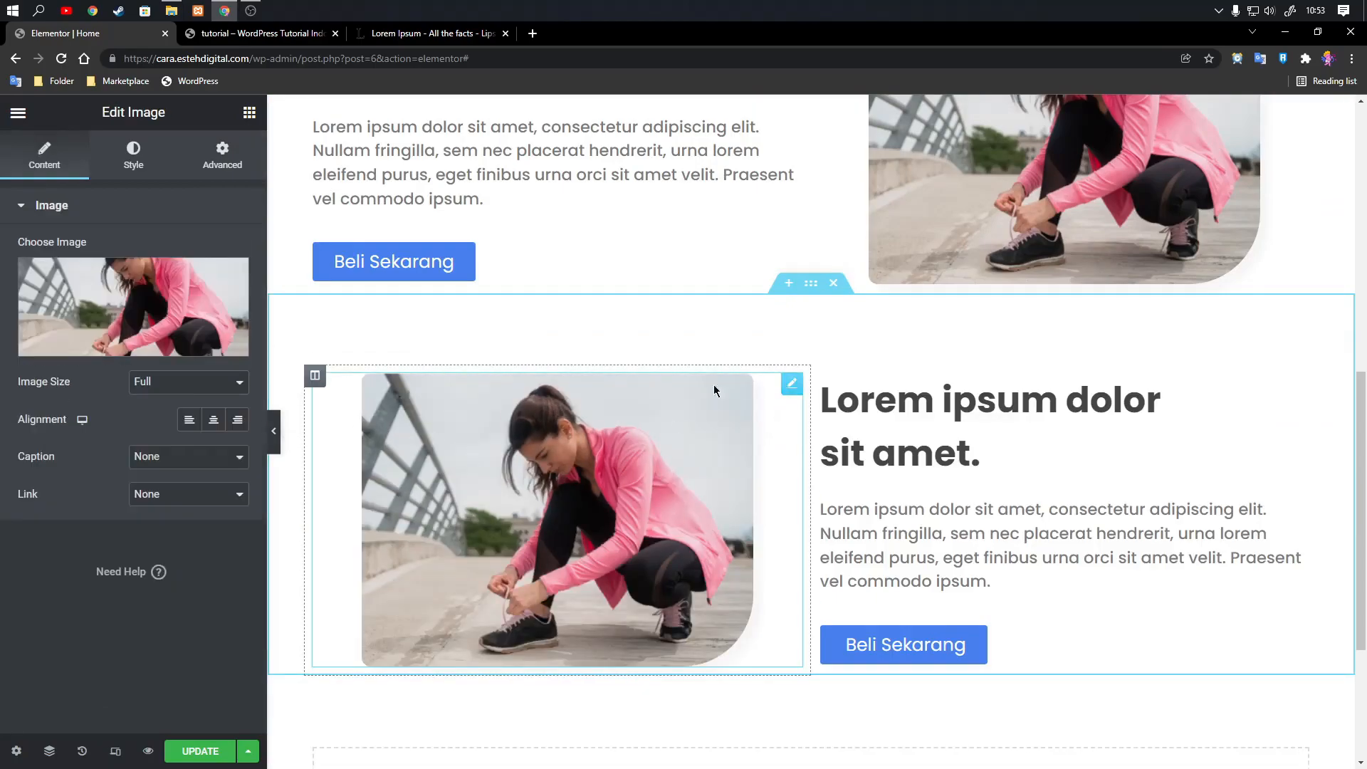
pyautogui.click(142, 335)
pyautogui.click(258, 183)
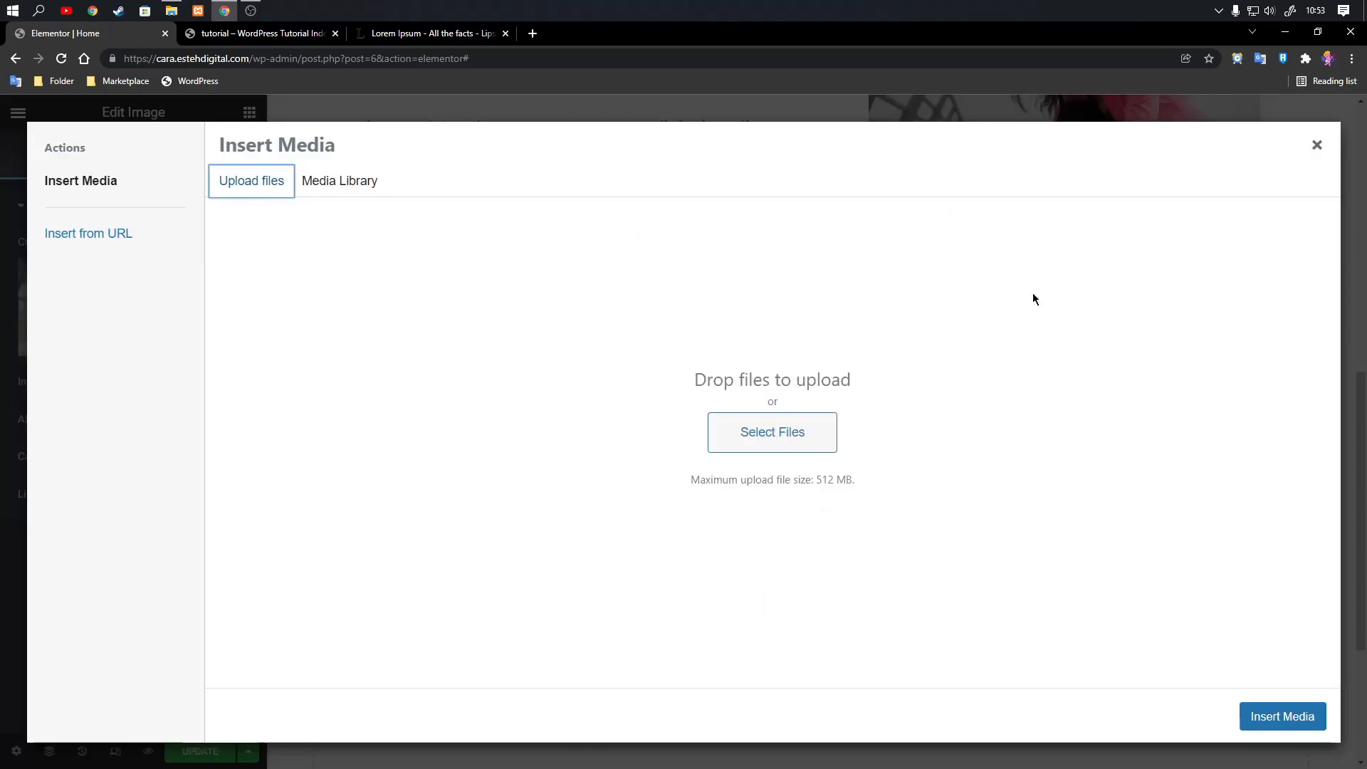
pyautogui.hotkey('alt', 'Tab')
pyautogui.moveTo(1352, 428); pyautogui.dragTo(756, 461)
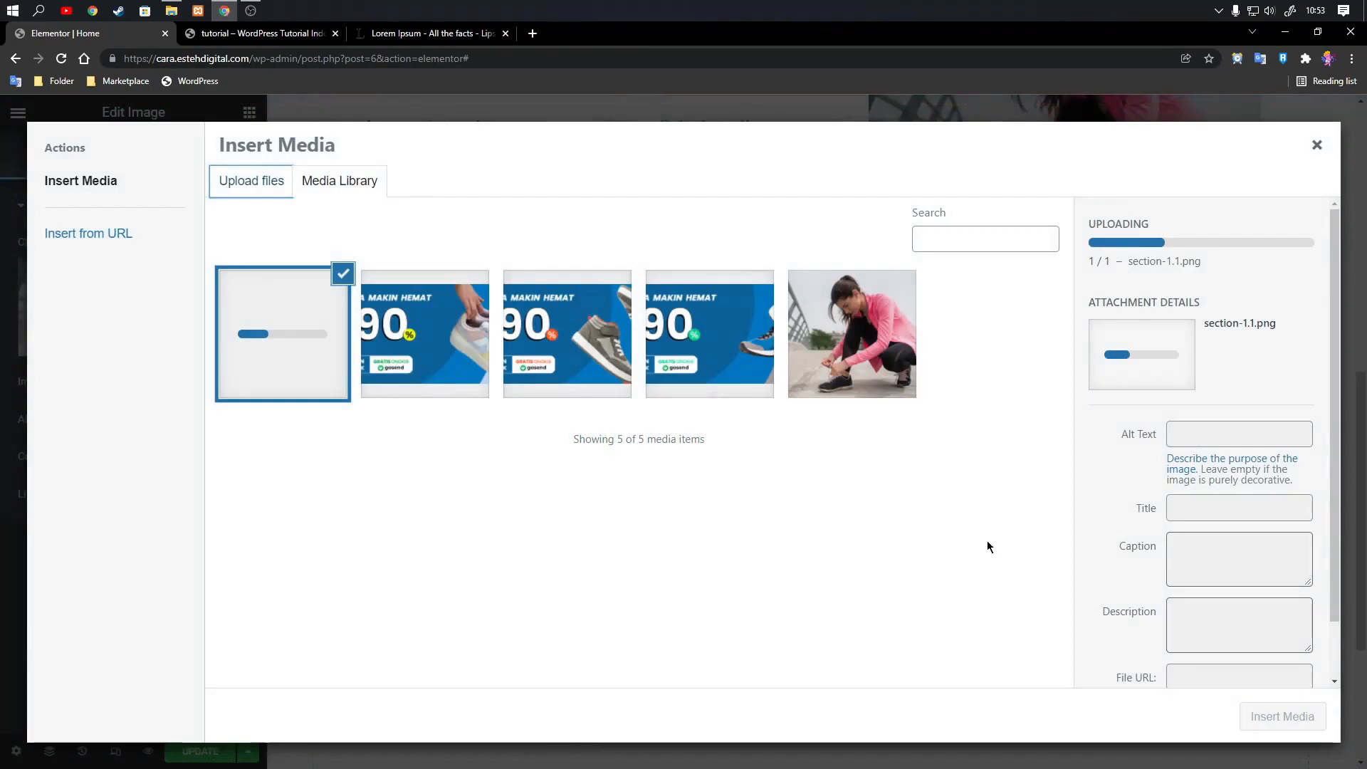
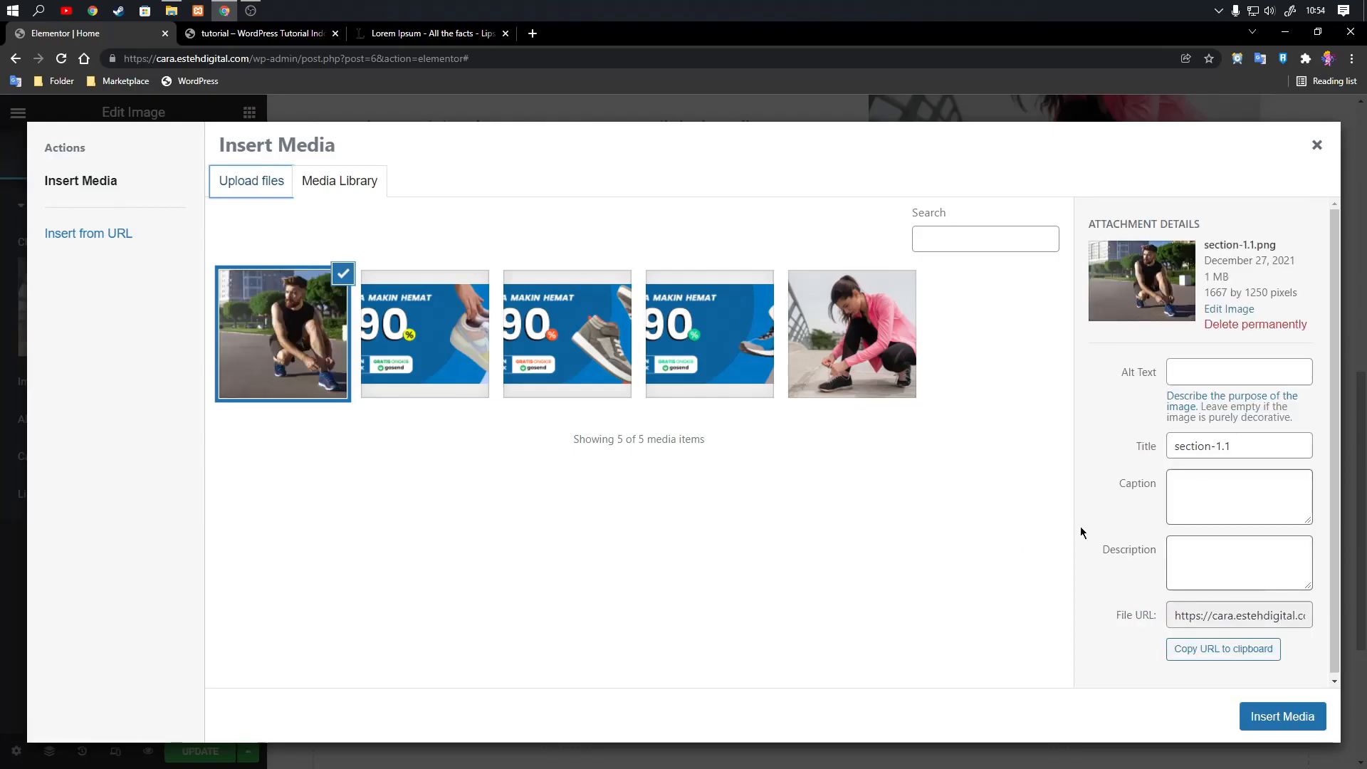
# Insert the selected section-1.1.png into the duplicated section and compare the section with the one above it.
pyautogui.click(1260, 717)
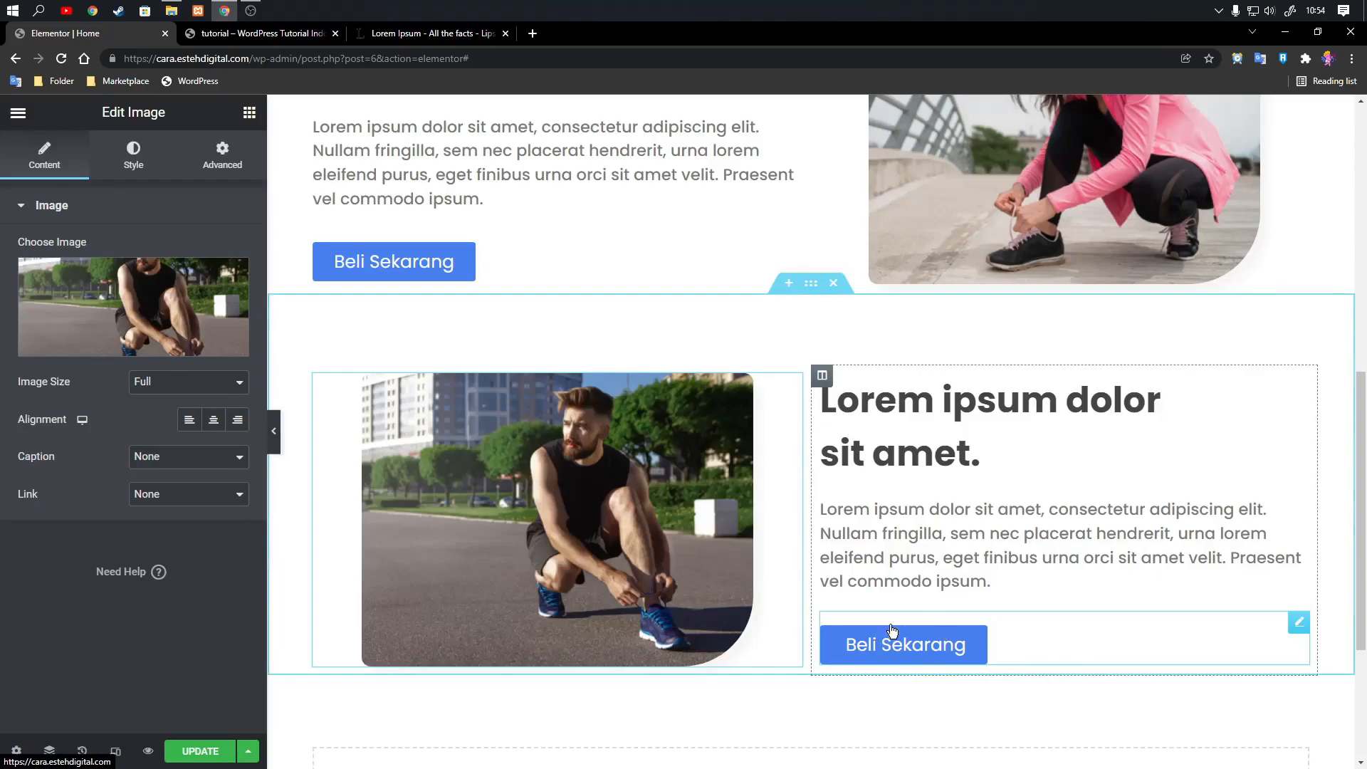
pyautogui.scroll(-2, 1004, 533)
pyautogui.scroll(2, 1032, 479)
pyautogui.scroll(4, 749, 468)
pyautogui.scroll(-4, 783, 392)
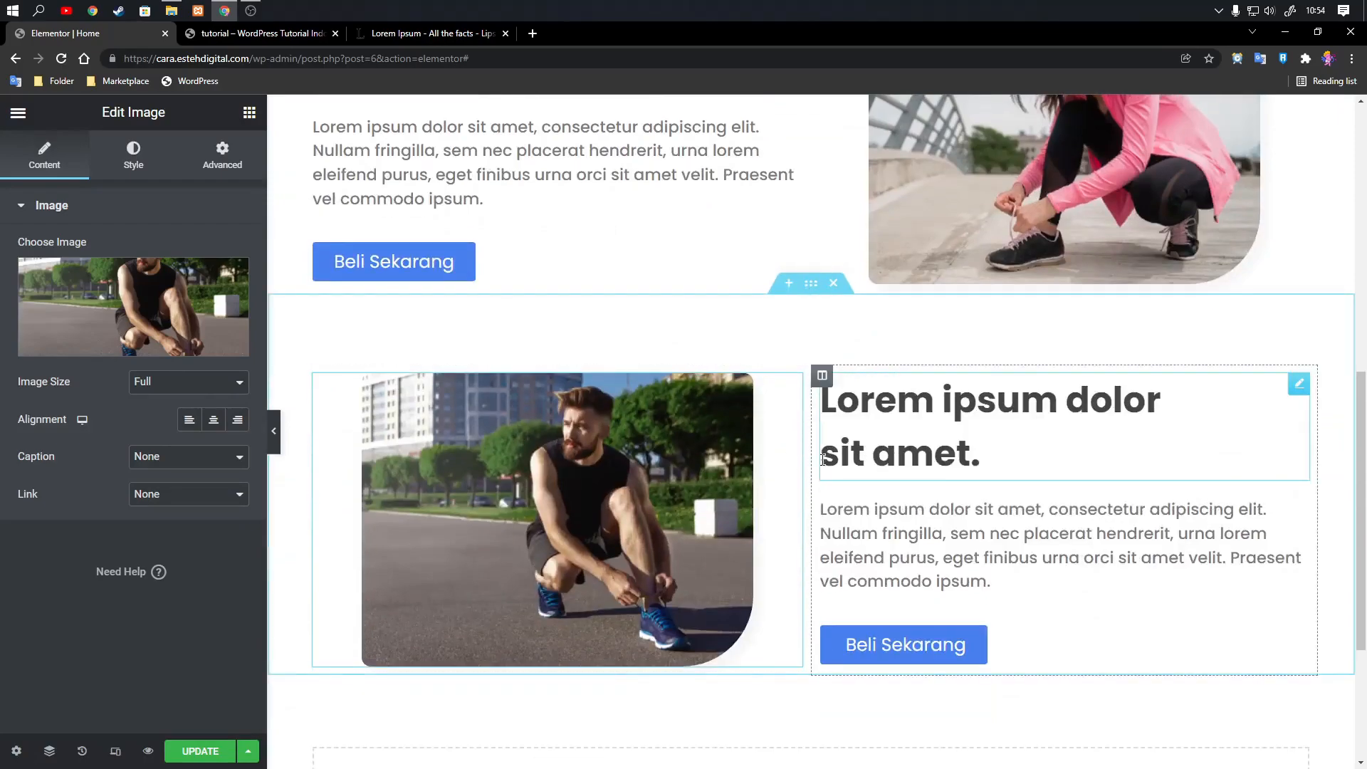
# Give the duplicated section a classic background color of #FAFAFF and check the updated page in the preview.
pyautogui.click(809, 287)
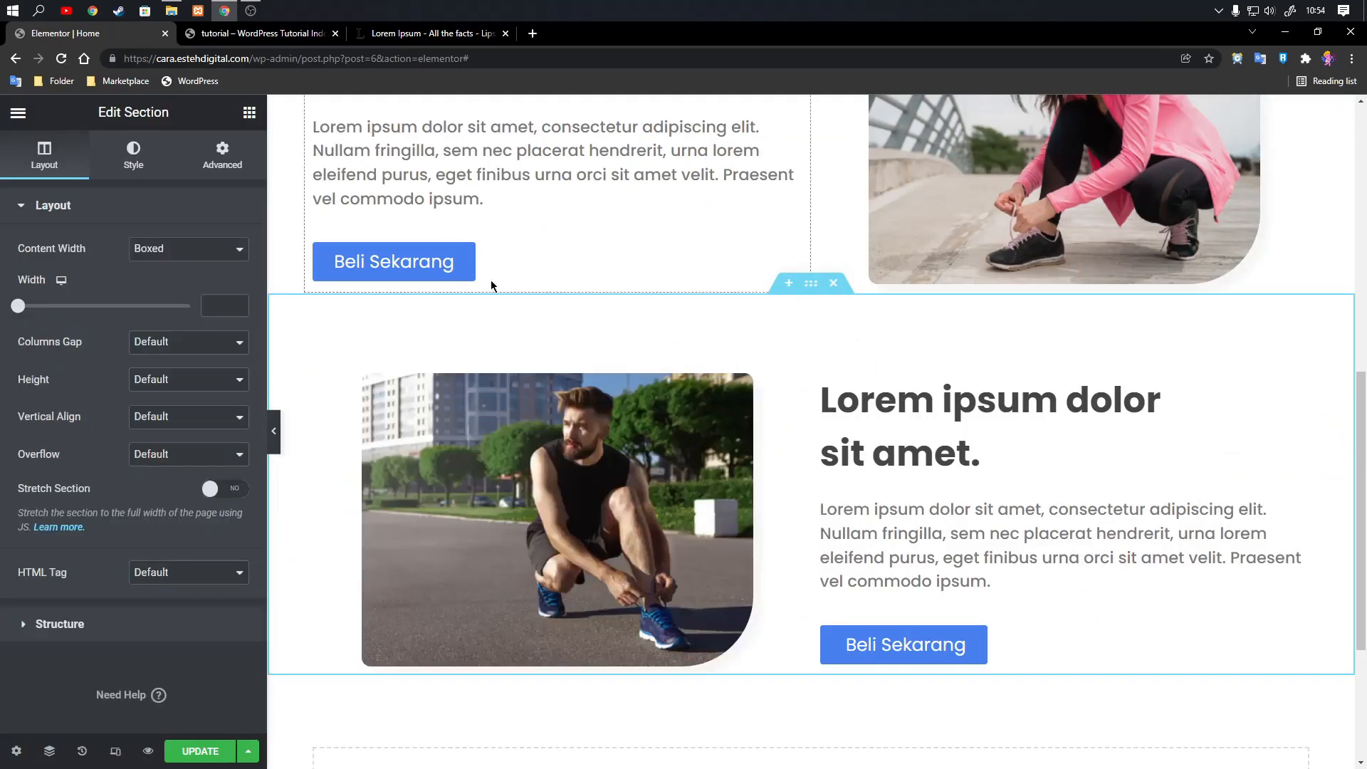
pyautogui.click(131, 156)
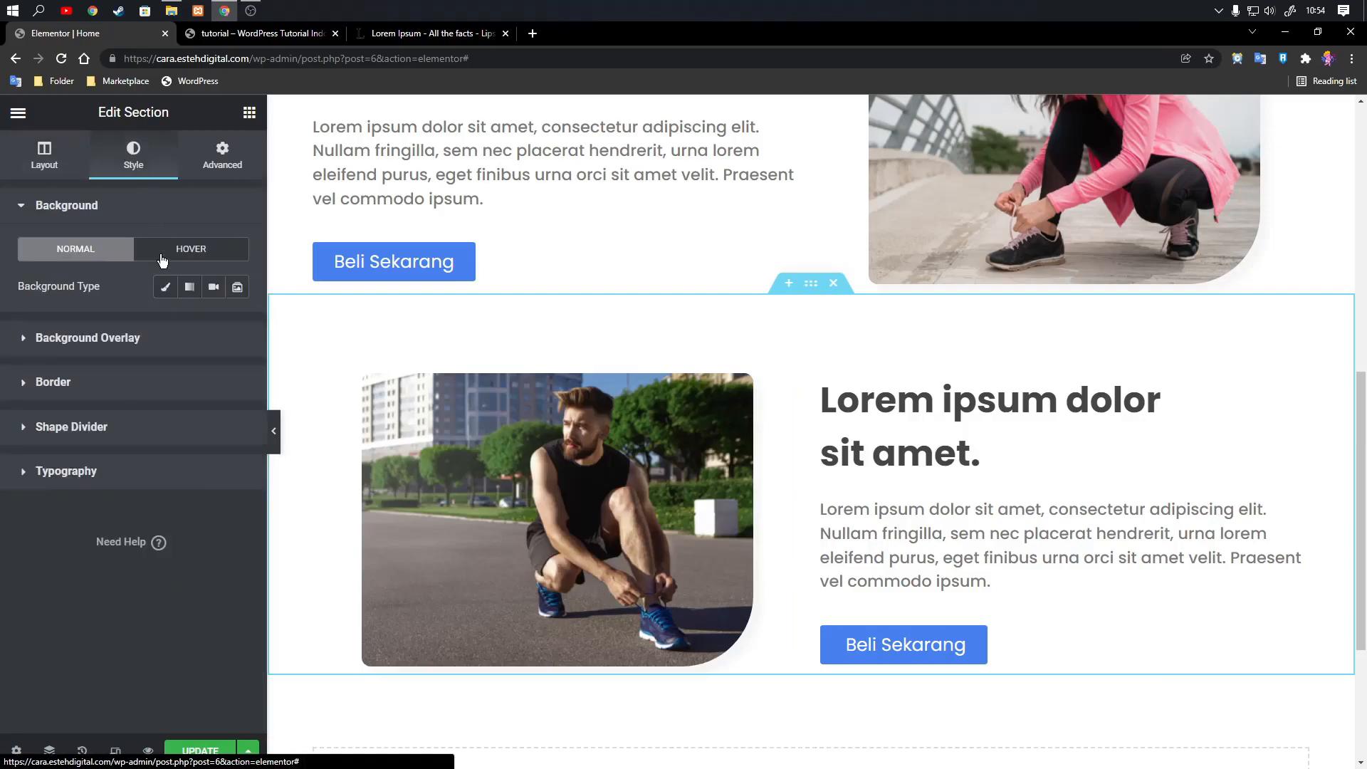
pyautogui.click(166, 292)
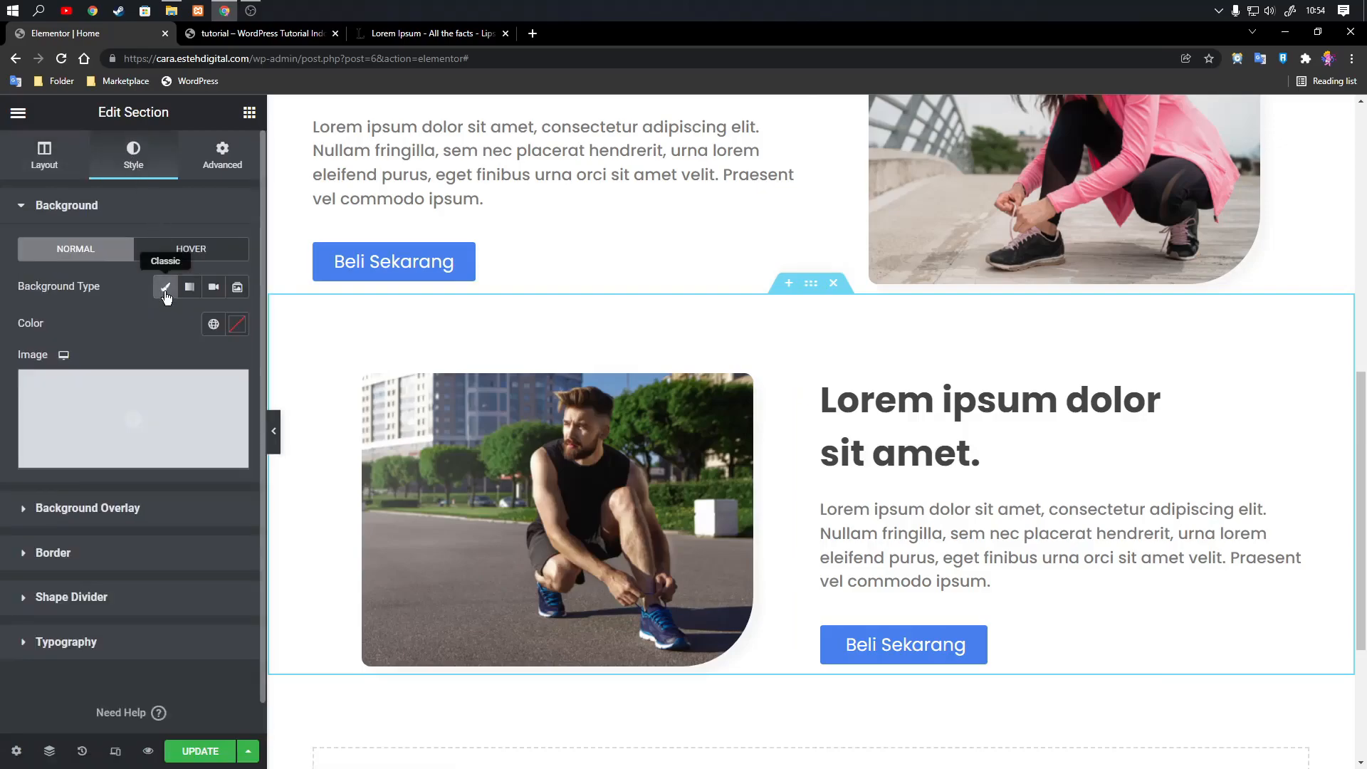
pyautogui.click(238, 326)
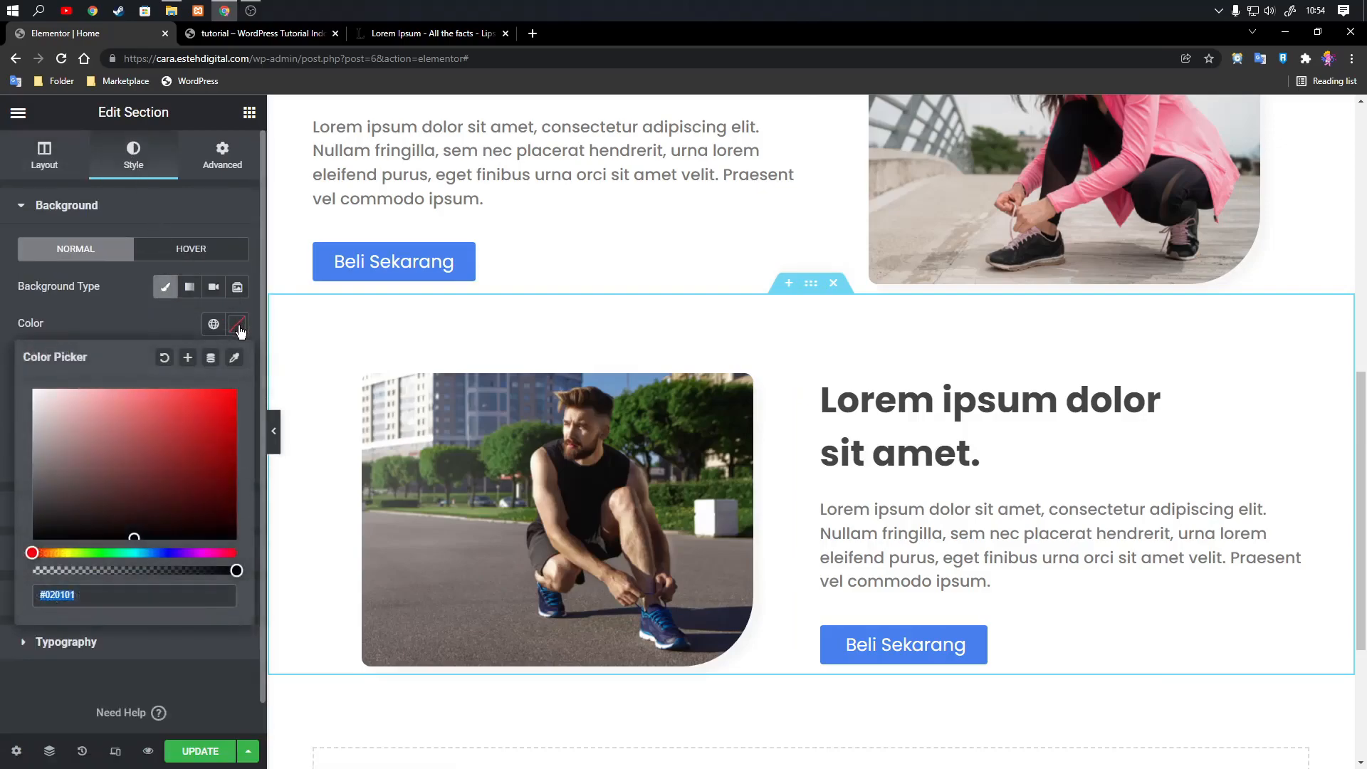
pyautogui.write('#fafaff')
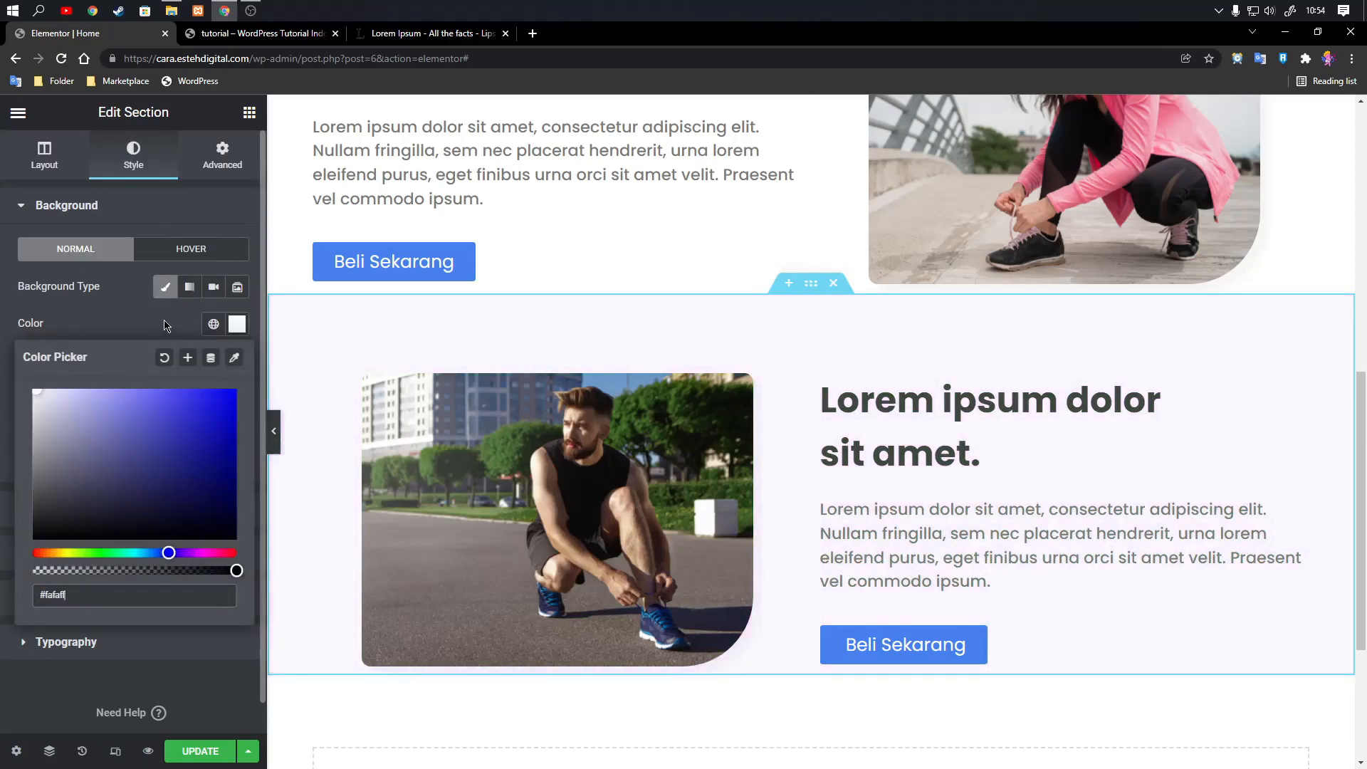
pyautogui.click(168, 325)
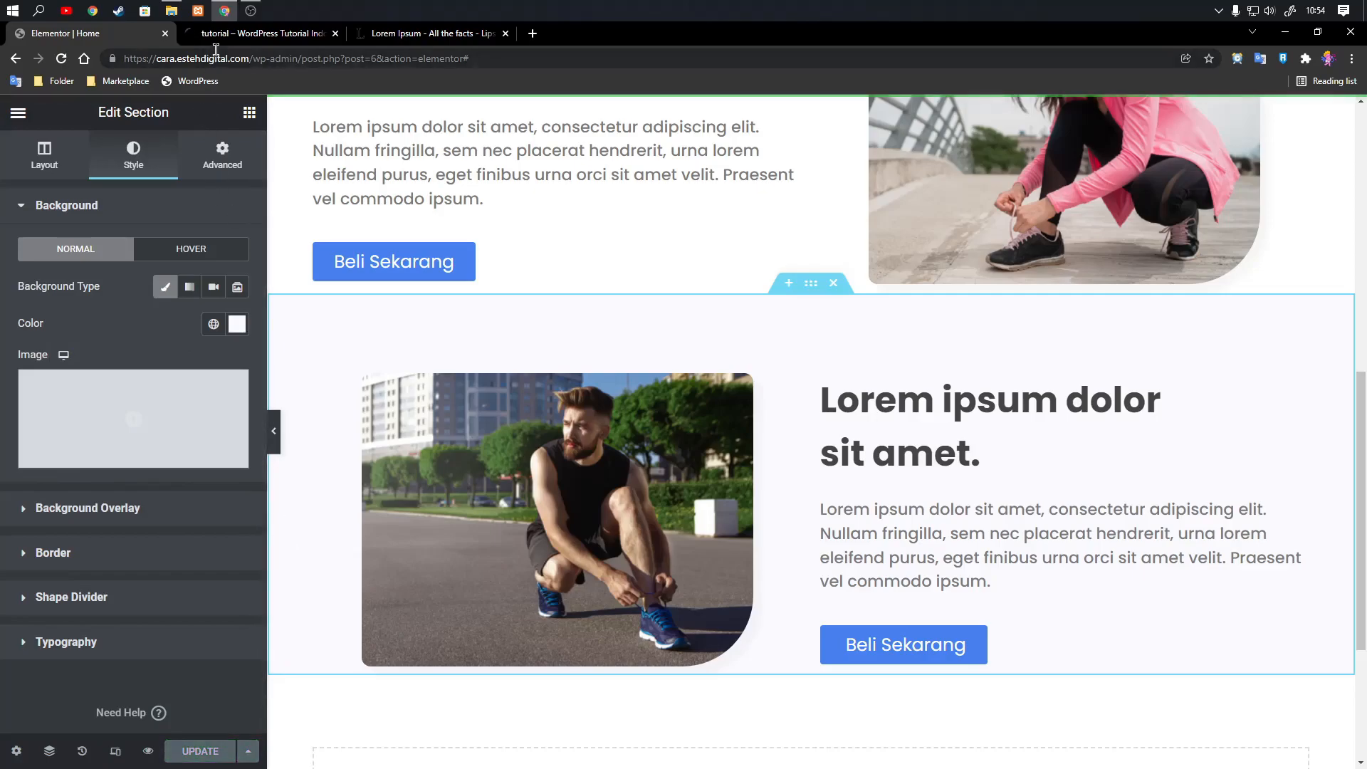
pyautogui.click(241, 43)
pyautogui.scroll(-10, 783, 409)
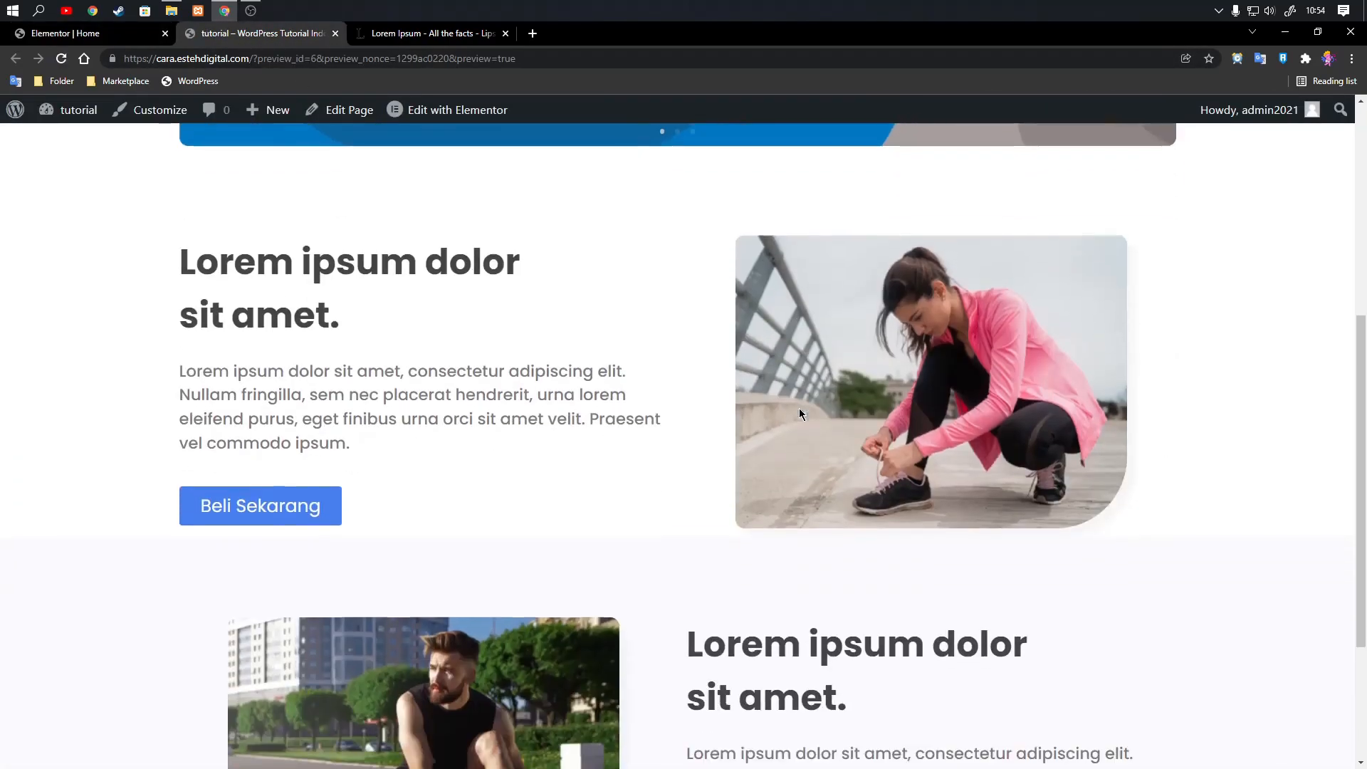
pyautogui.scroll(1, 853, 549)
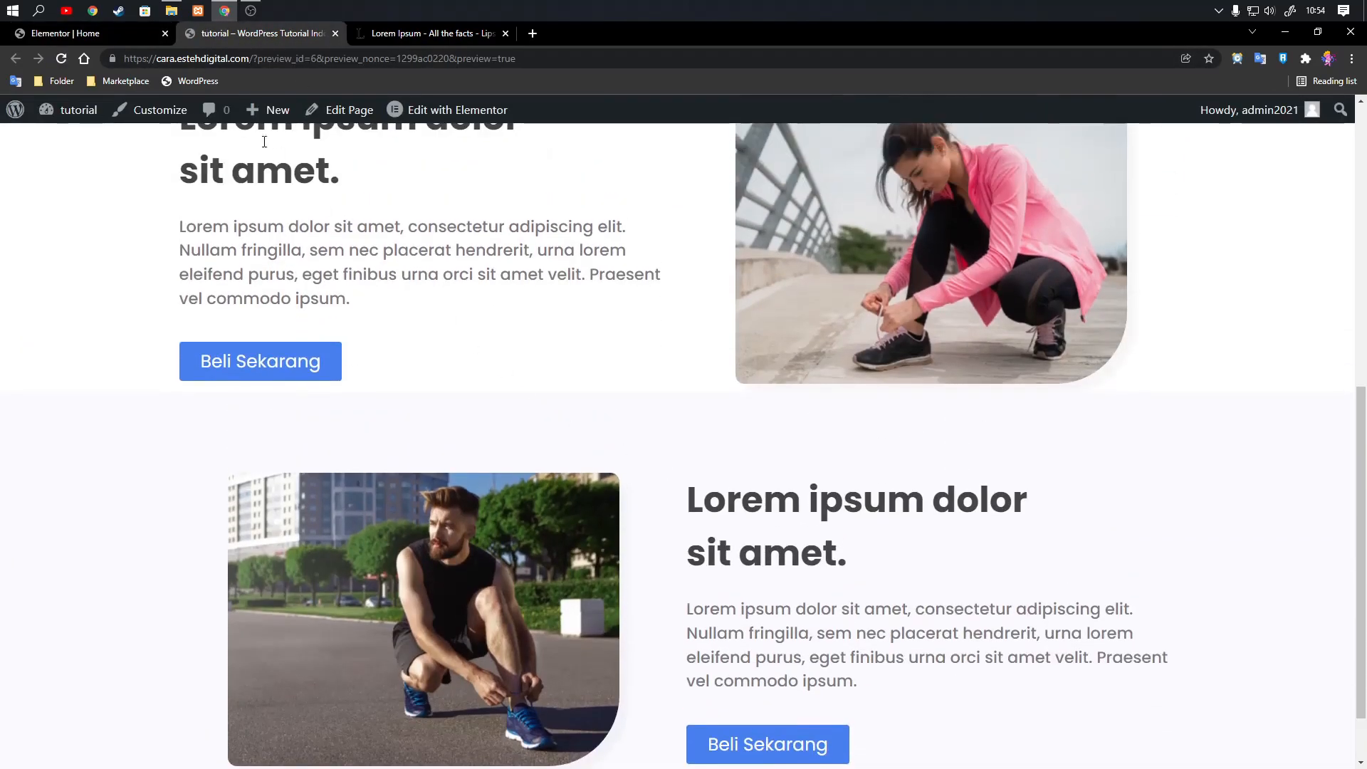
# Return to the editor and set the bottom padding of the white section below the carousel to 40 px.
pyautogui.click(65, 32)
pyautogui.scroll(5, 760, 468)
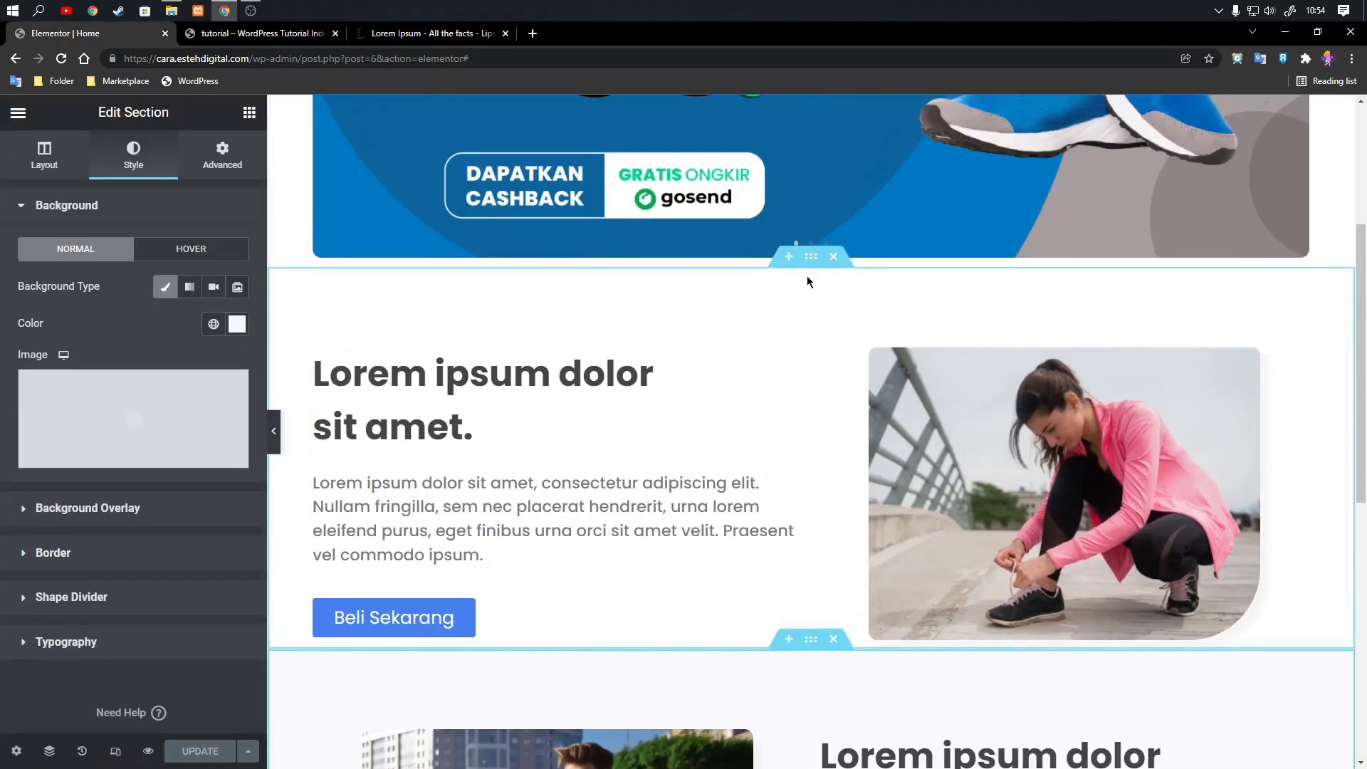
pyautogui.click(222, 155)
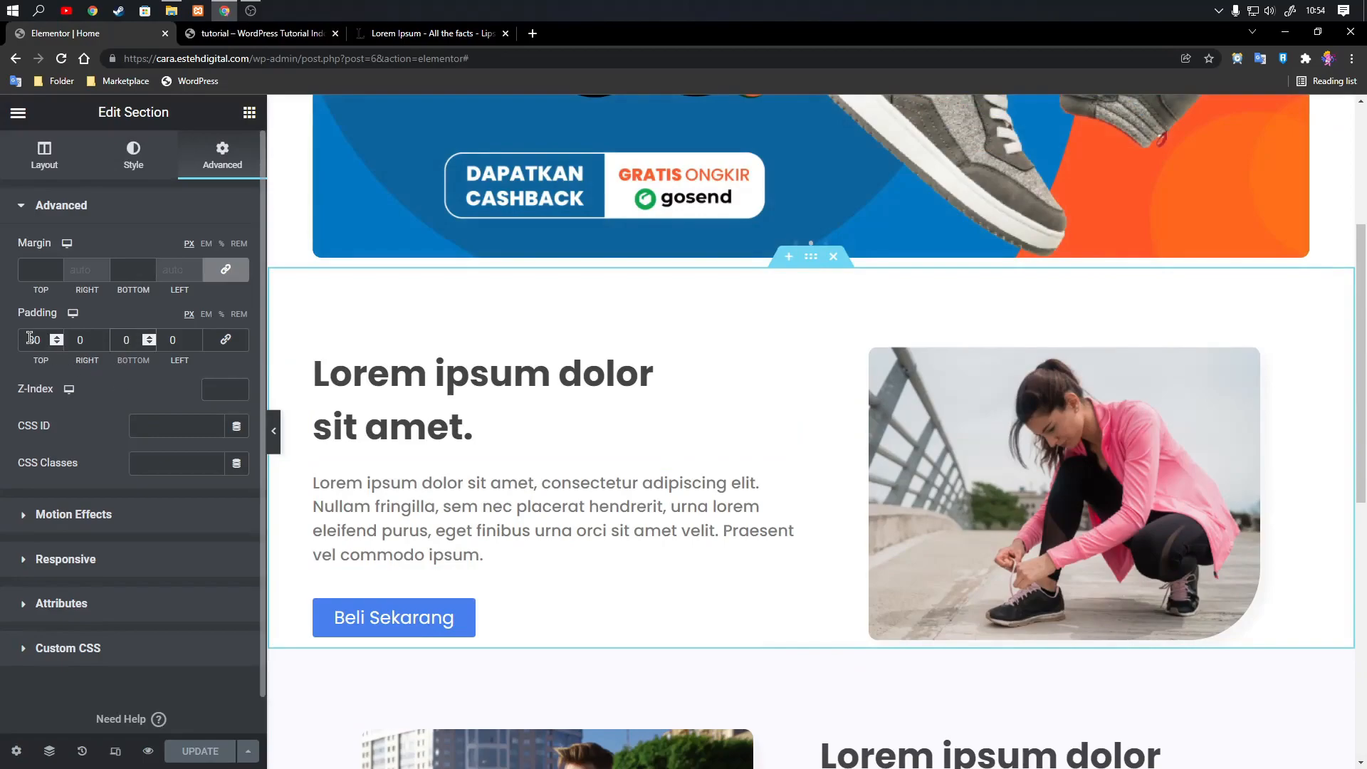
pyautogui.write('4')
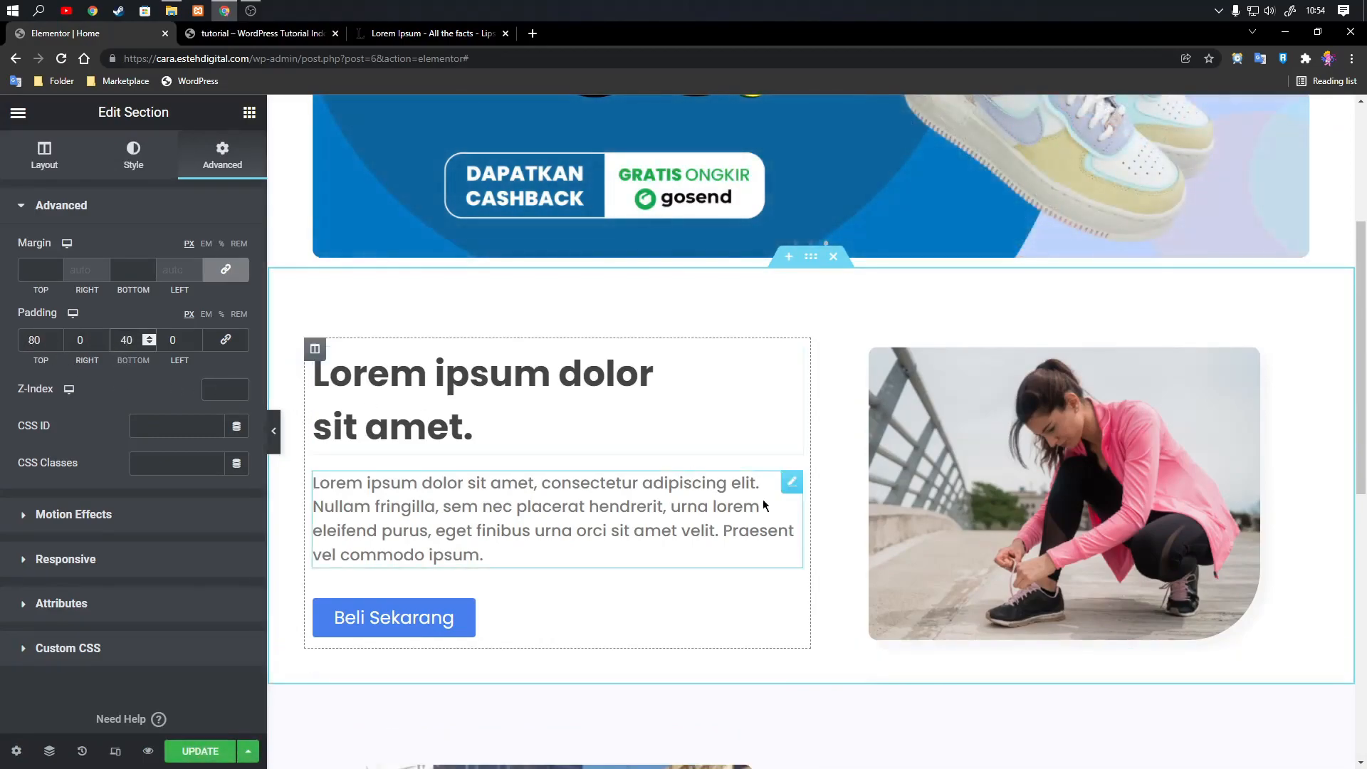
pyautogui.scroll(-5, 763, 498)
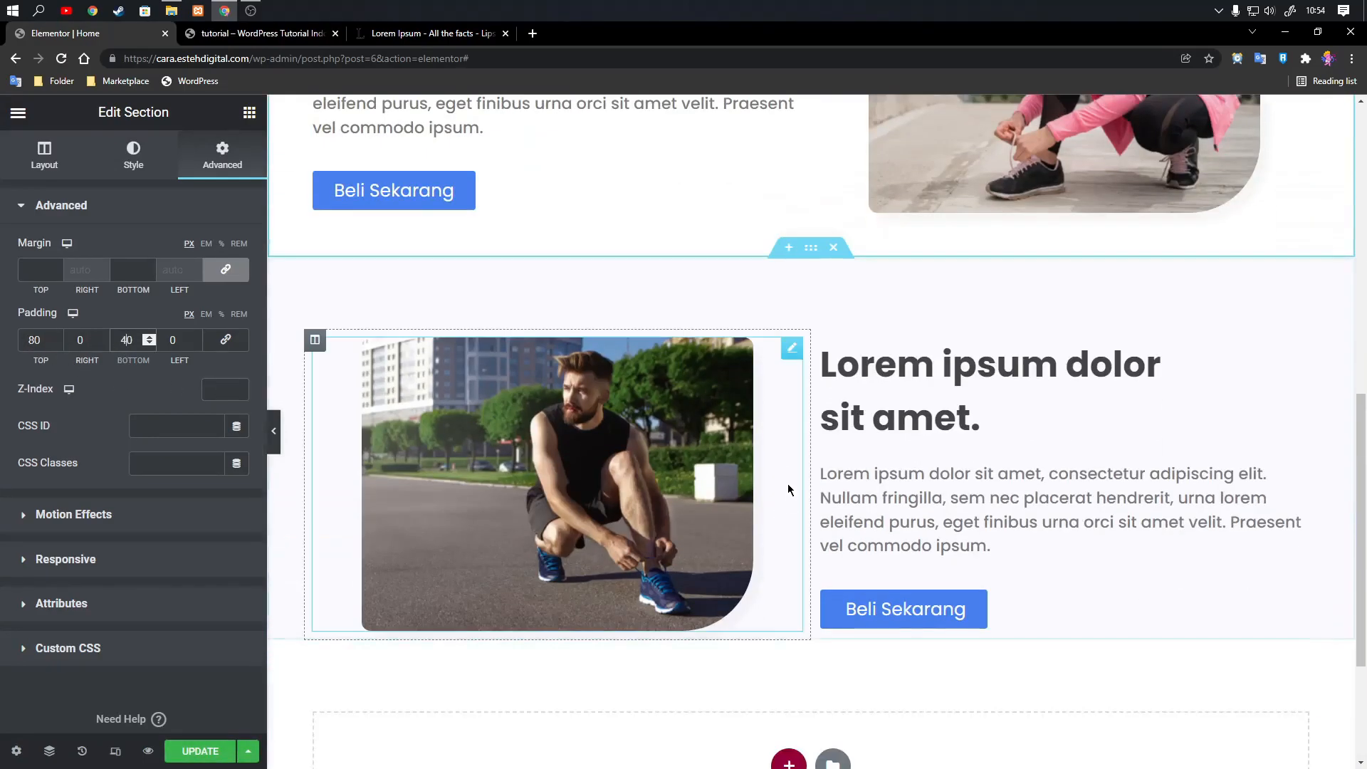
# Set the bottom padding of the #FAFAFF section to 40 px.
pyautogui.click(810, 249)
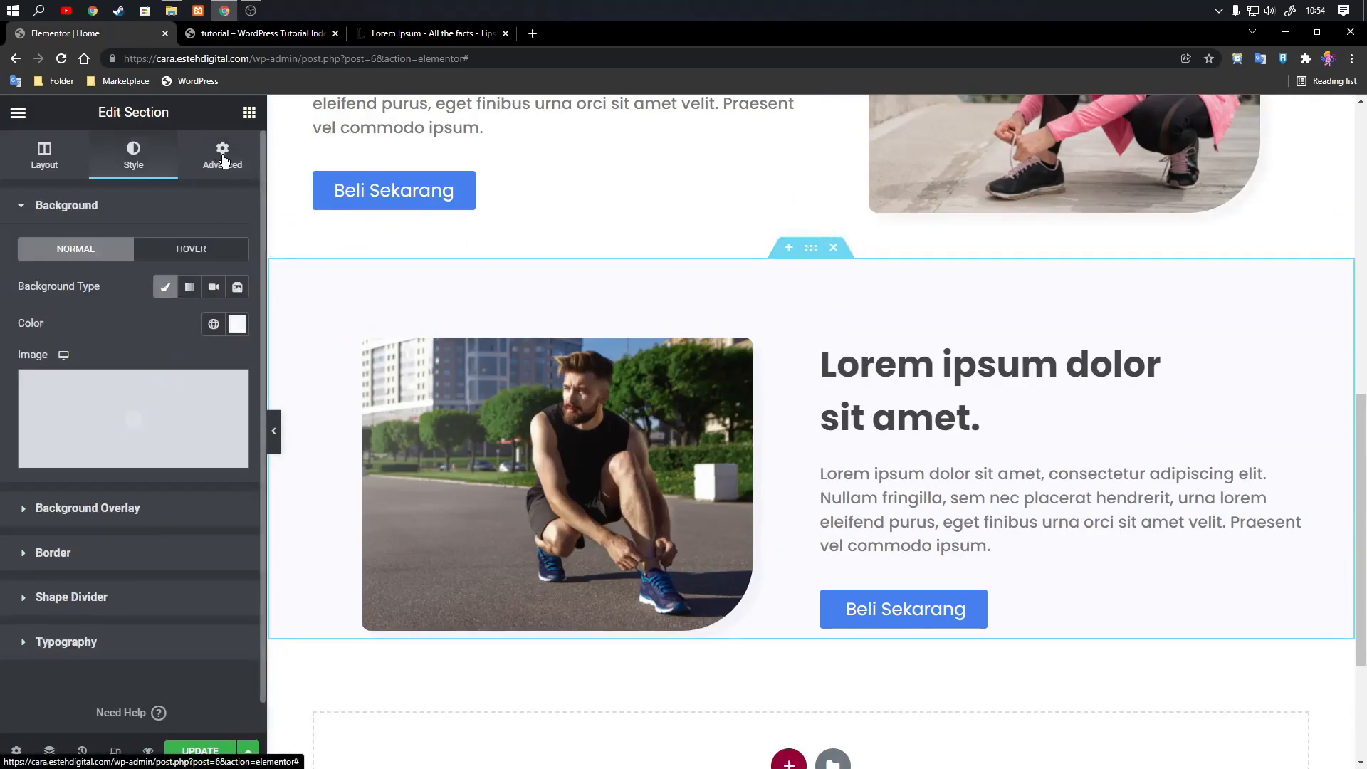
pyautogui.click(222, 156)
pyautogui.write('40')
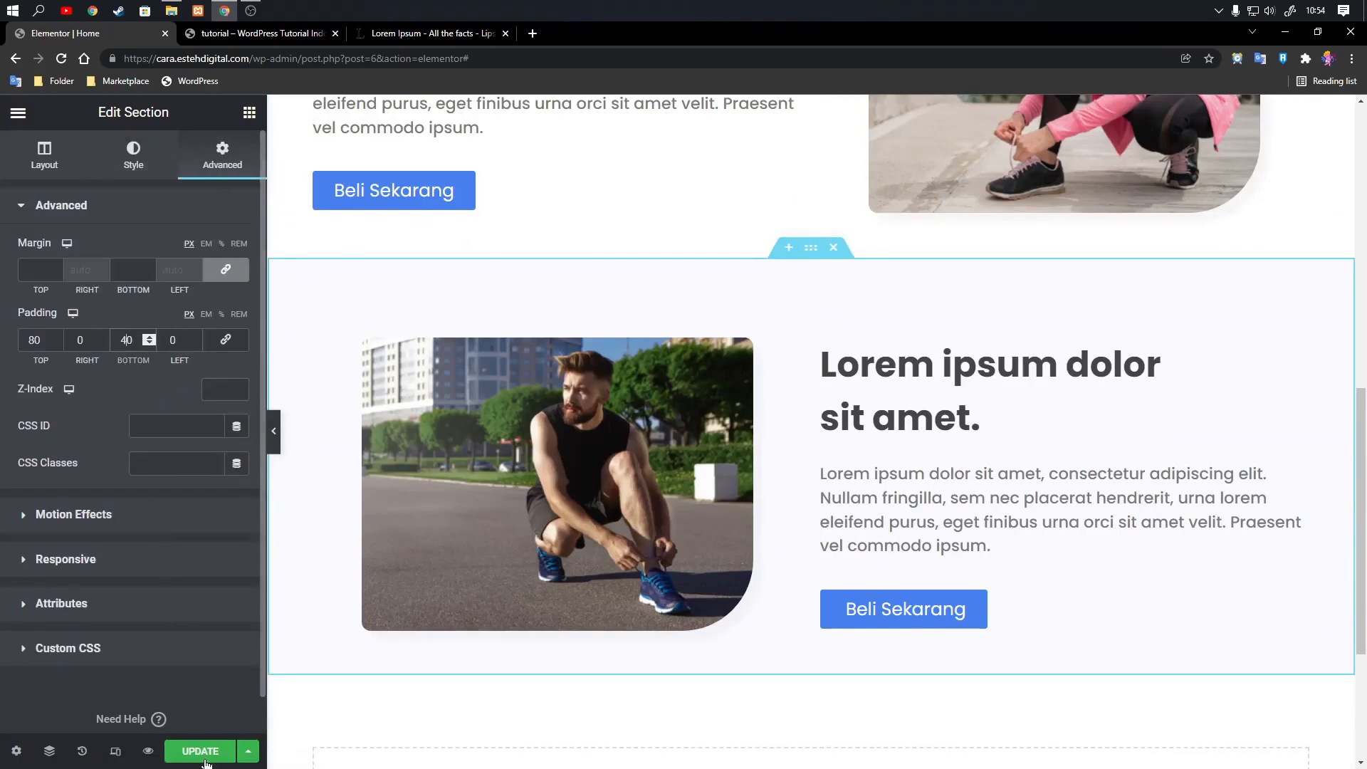
# Update the page and check the spacing of both two-column sections in the preview.
pyautogui.click(200, 751)
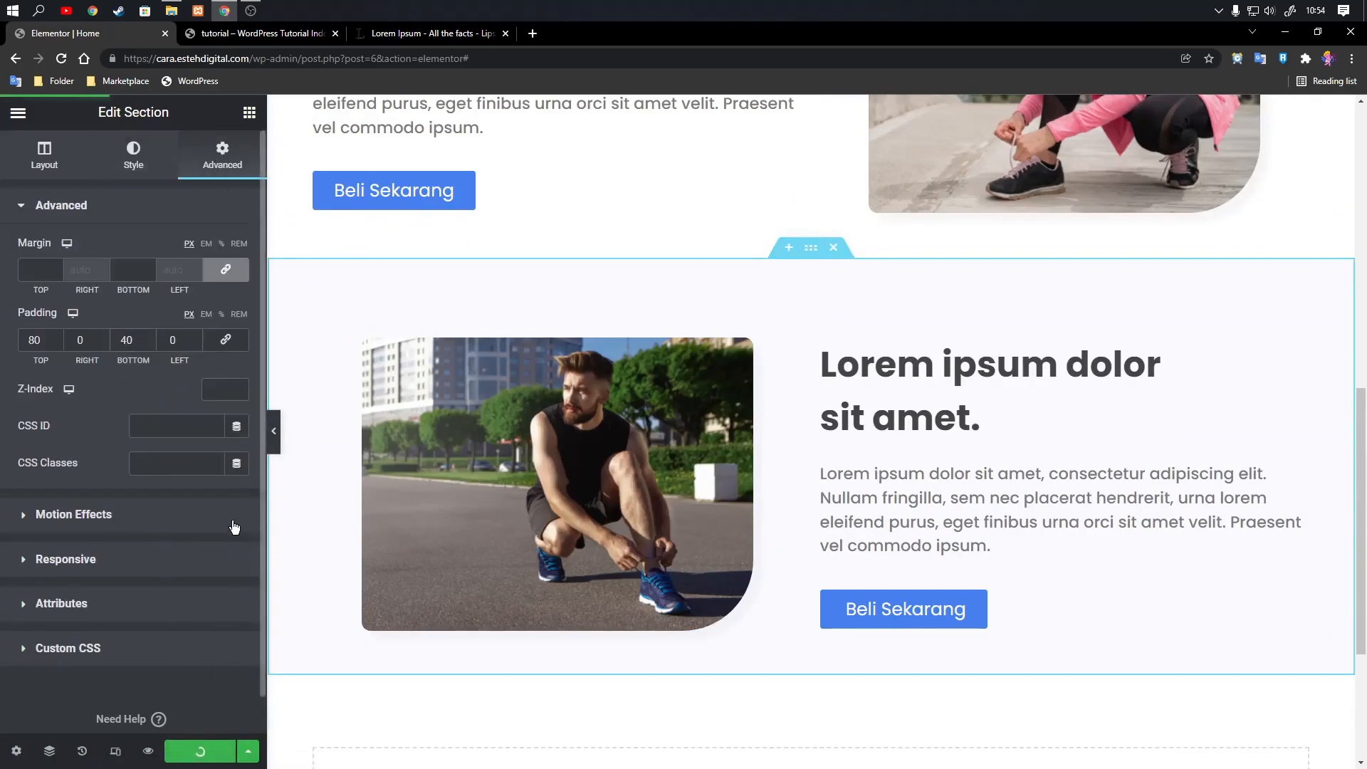
pyautogui.click(262, 33)
pyautogui.scroll(-10, 484, 231)
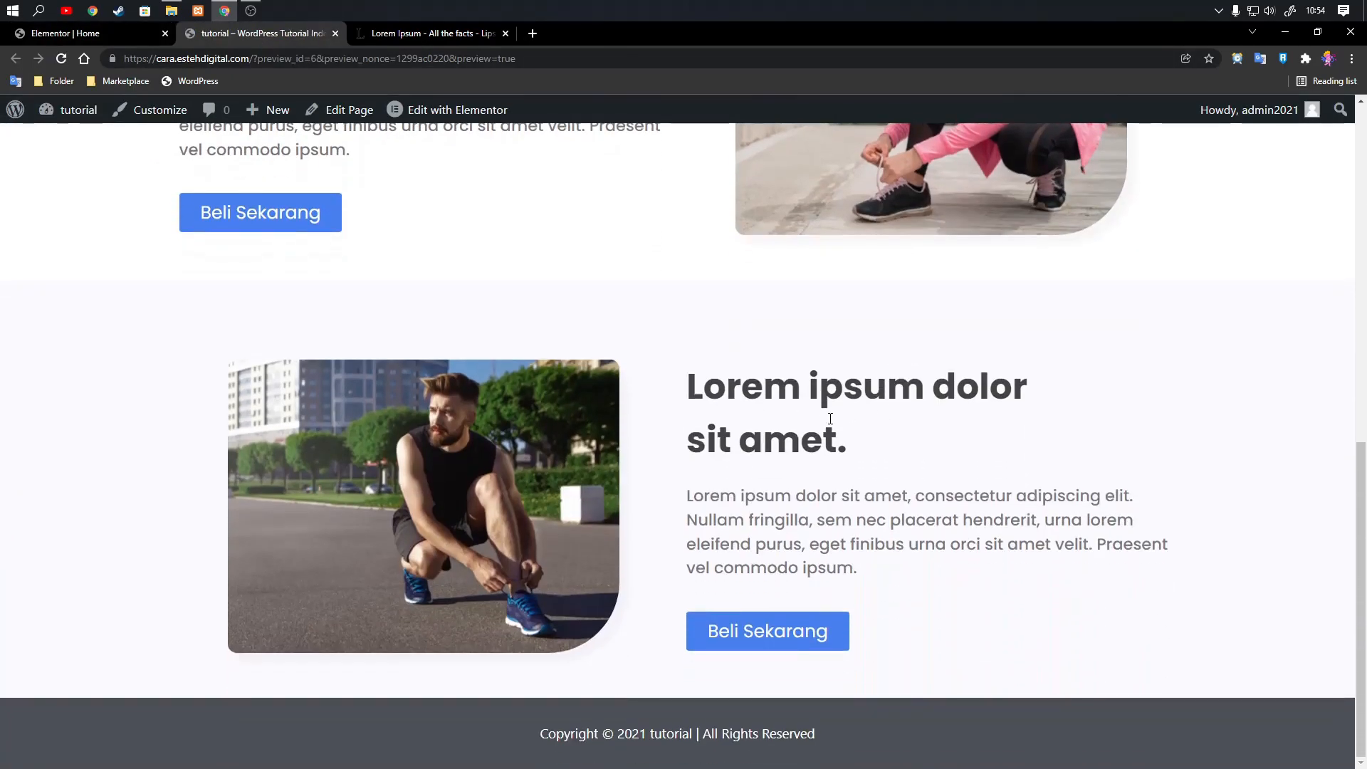
pyautogui.scroll(2, 525, 351)
pyautogui.scroll(5, 405, 299)
pyautogui.scroll(-5, 398, 321)
pyautogui.hotkey('ctrl', 'pageup')
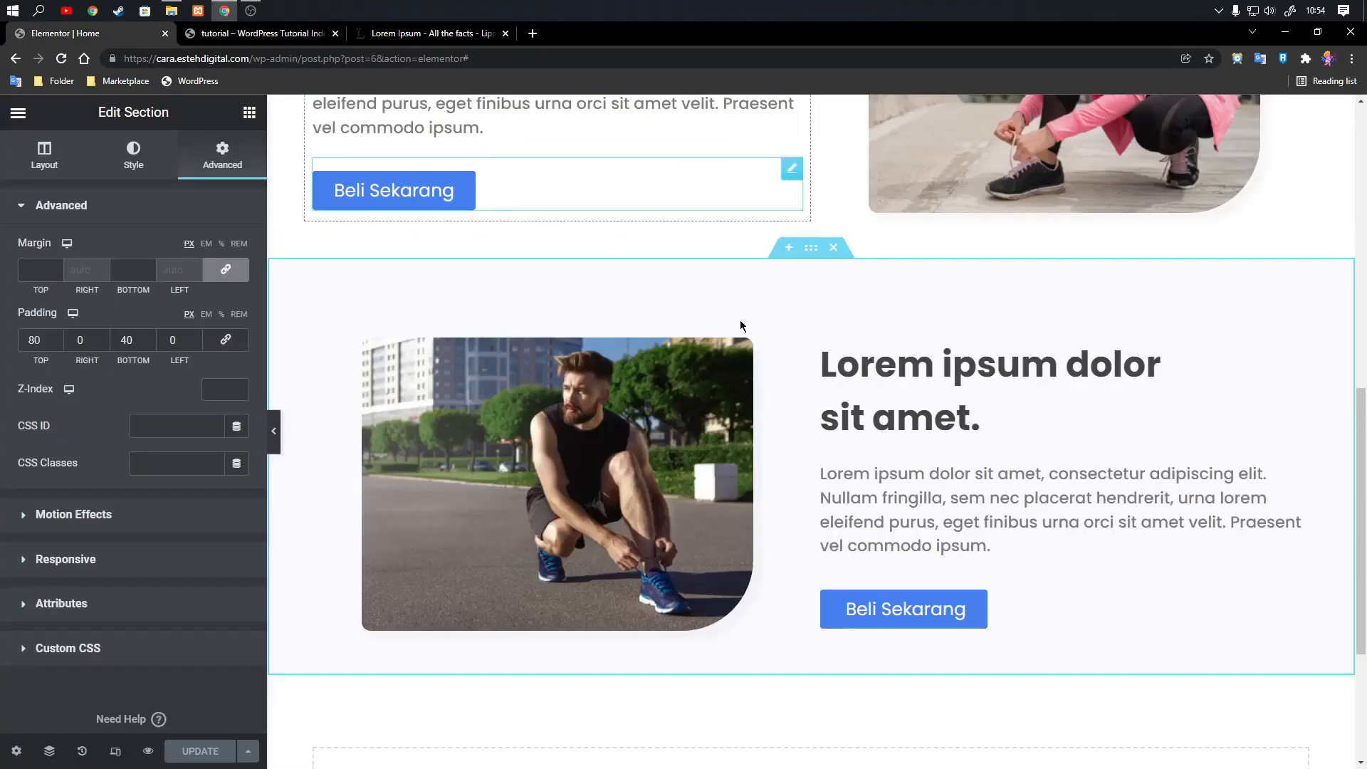
# Copy the white two-column section and paste it below the #FAFAFF section.
pyautogui.scroll(6, 819, 249)
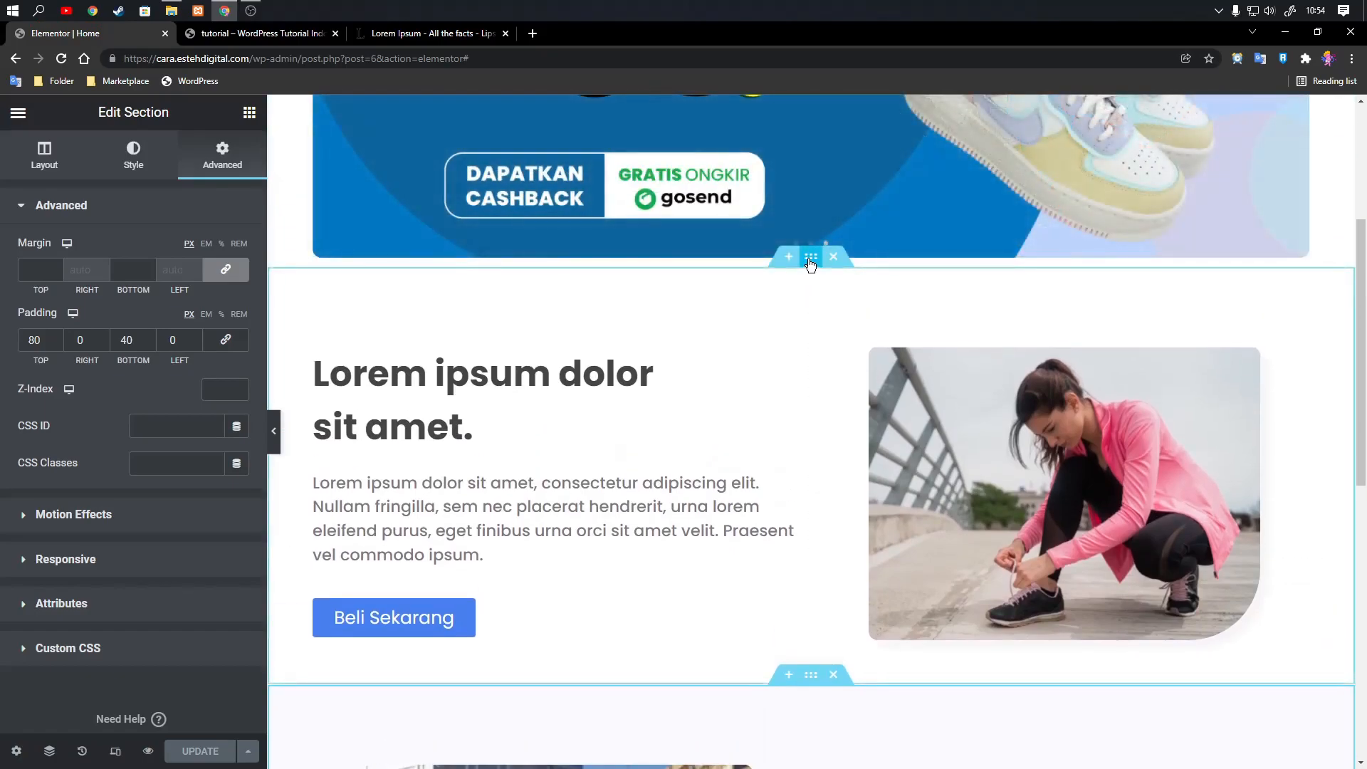
pyautogui.rightClick(810, 263)
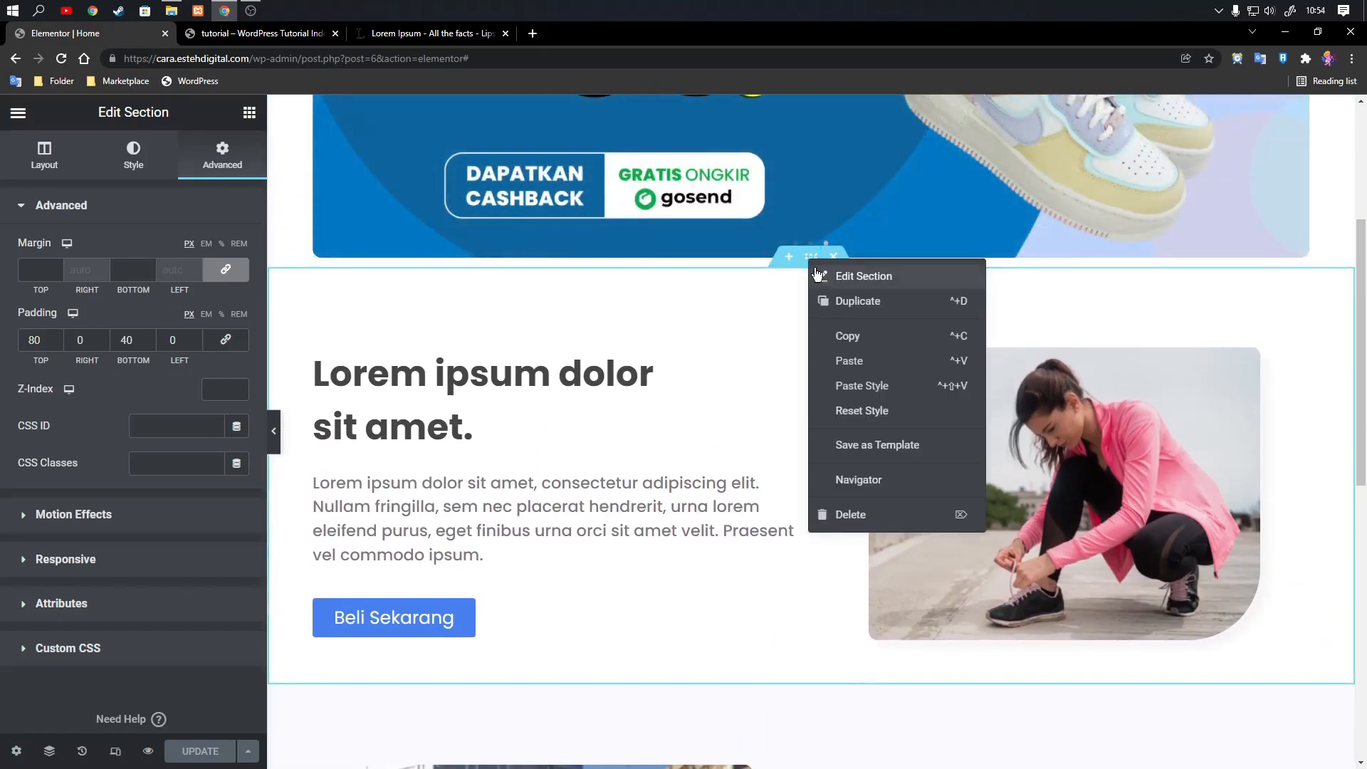
pyautogui.click(831, 330)
pyautogui.scroll(-6, 817, 276)
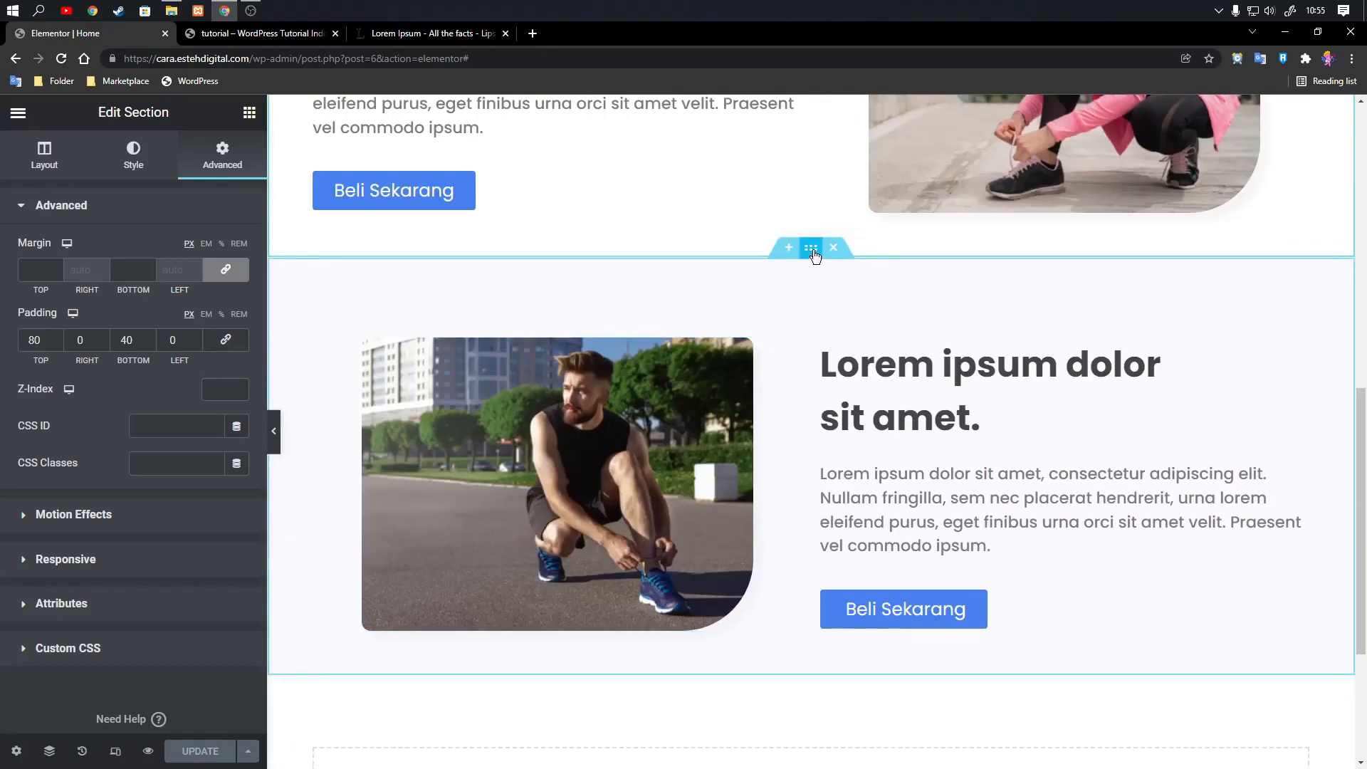
pyautogui.rightClick(813, 250)
pyautogui.click(843, 351)
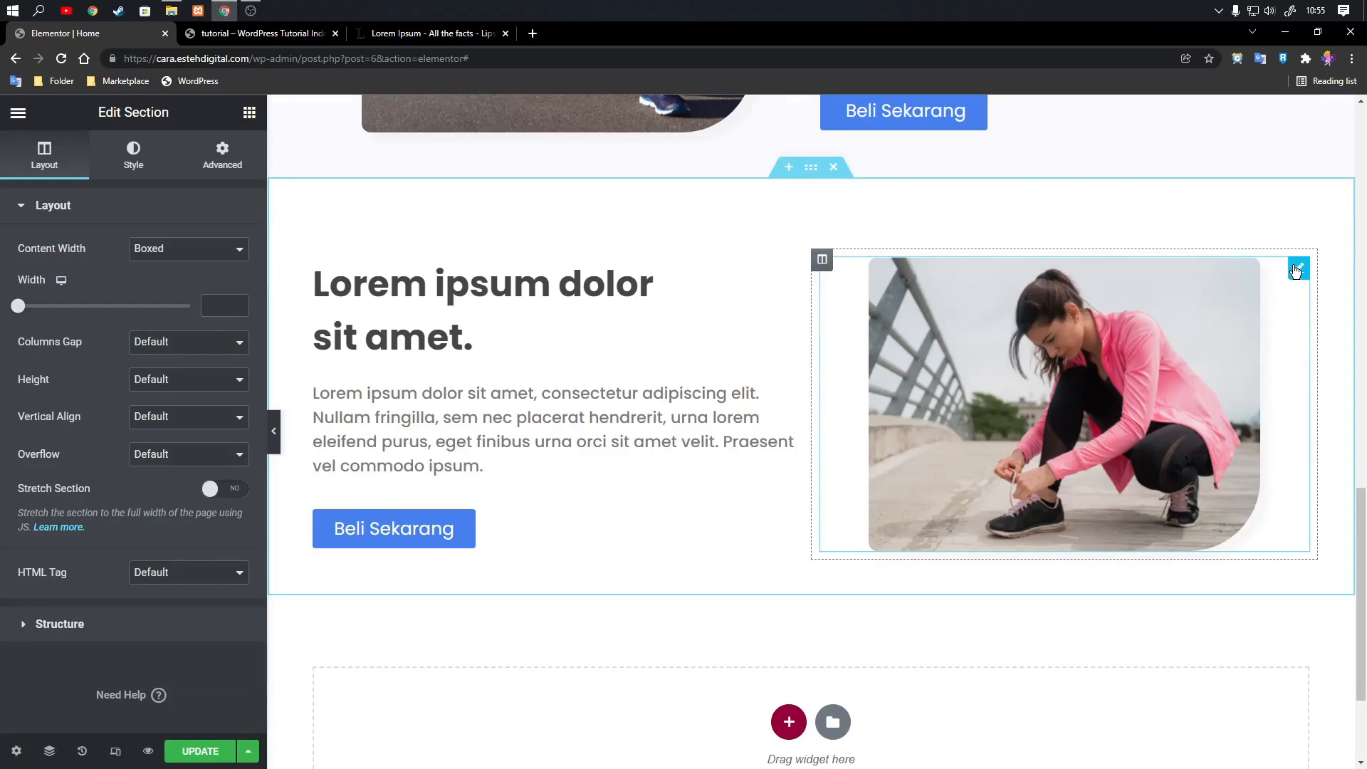
# Replace the image in the pasted white section with an upload of section-2.1.png.
pyautogui.click(1296, 270)
pyautogui.click(139, 333)
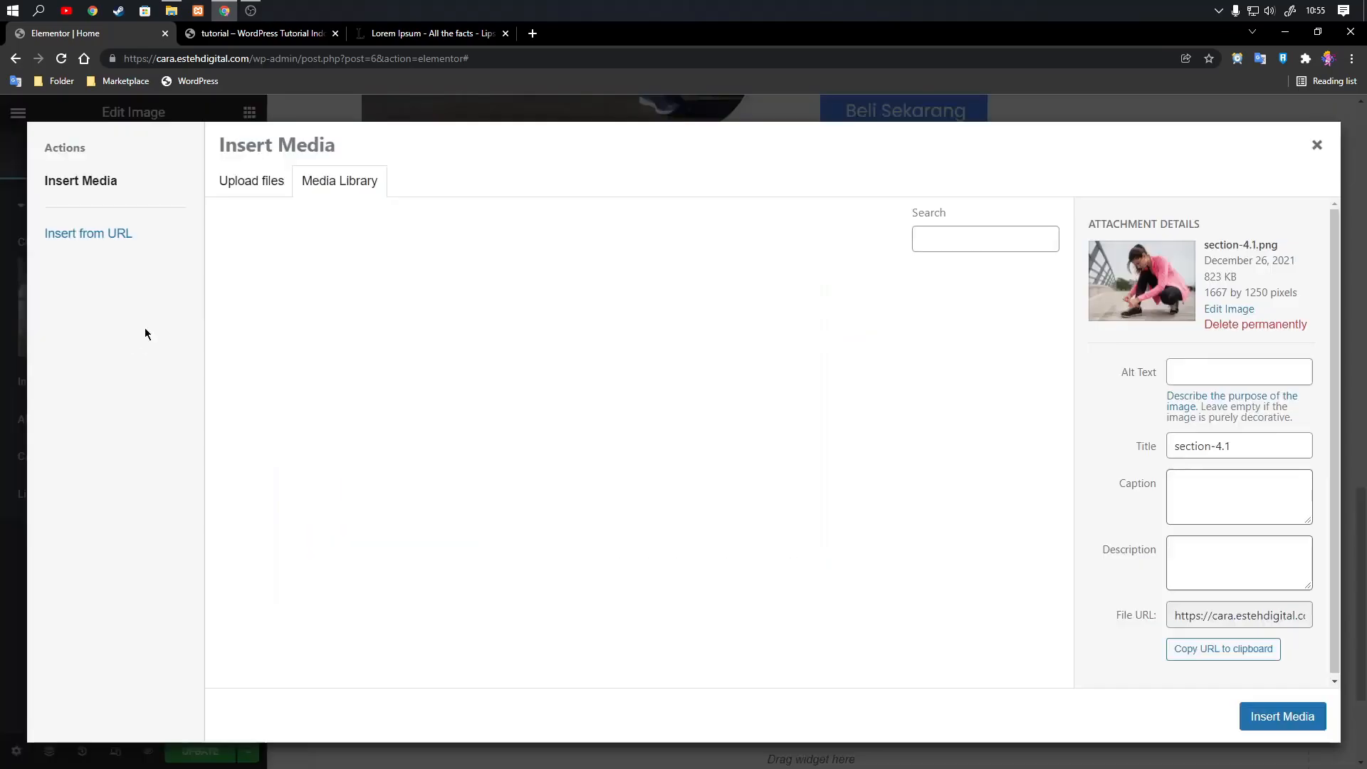
pyautogui.click(263, 182)
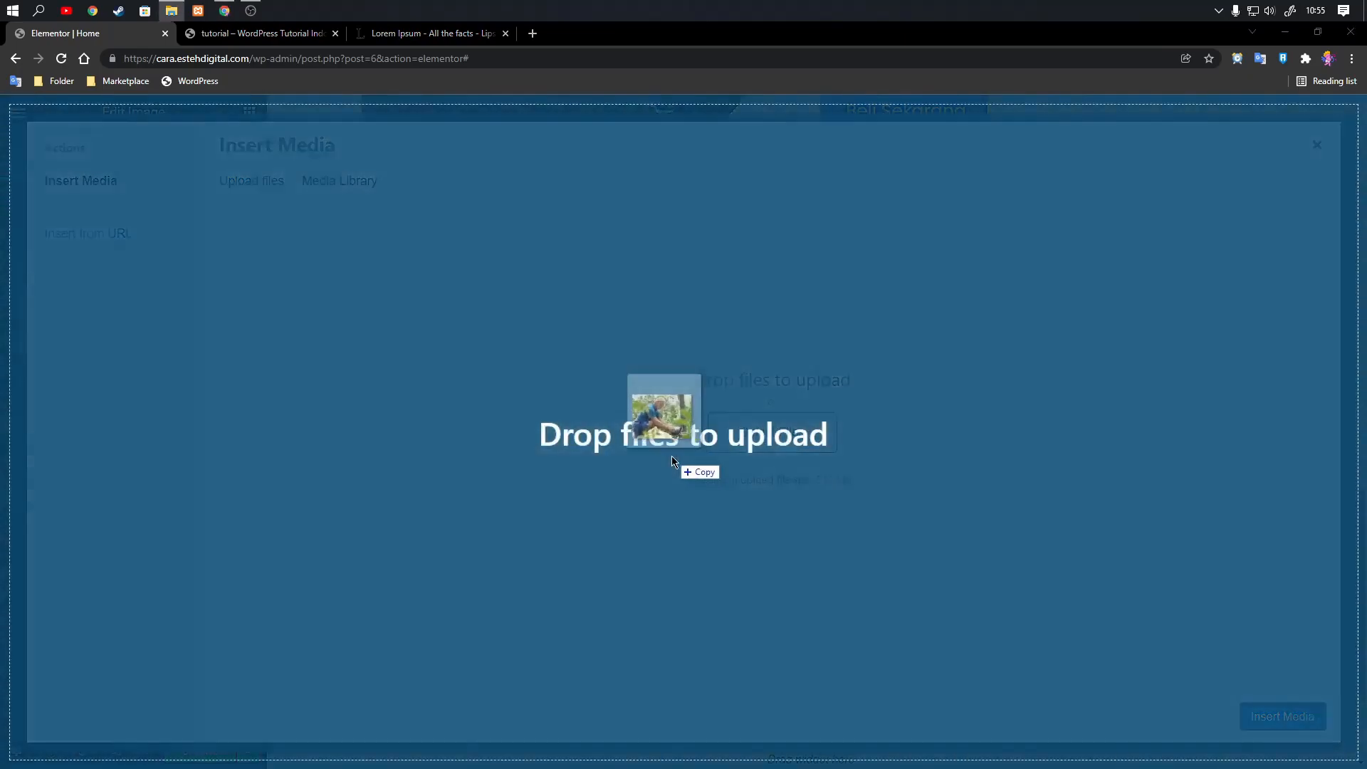
pyautogui.moveTo(672, 456); pyautogui.dragTo(632, 447)
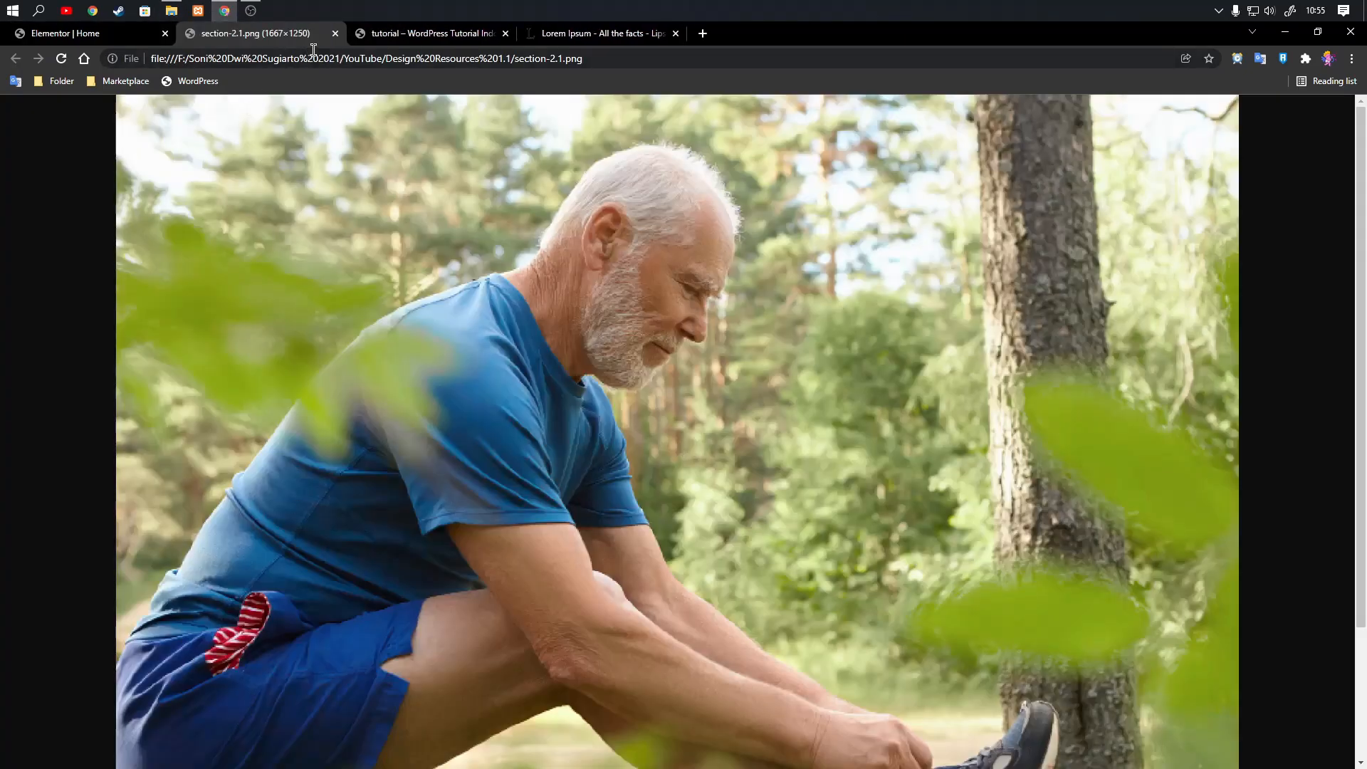
pyautogui.click(335, 34)
pyautogui.moveTo(1364, 420); pyautogui.dragTo(763, 437)
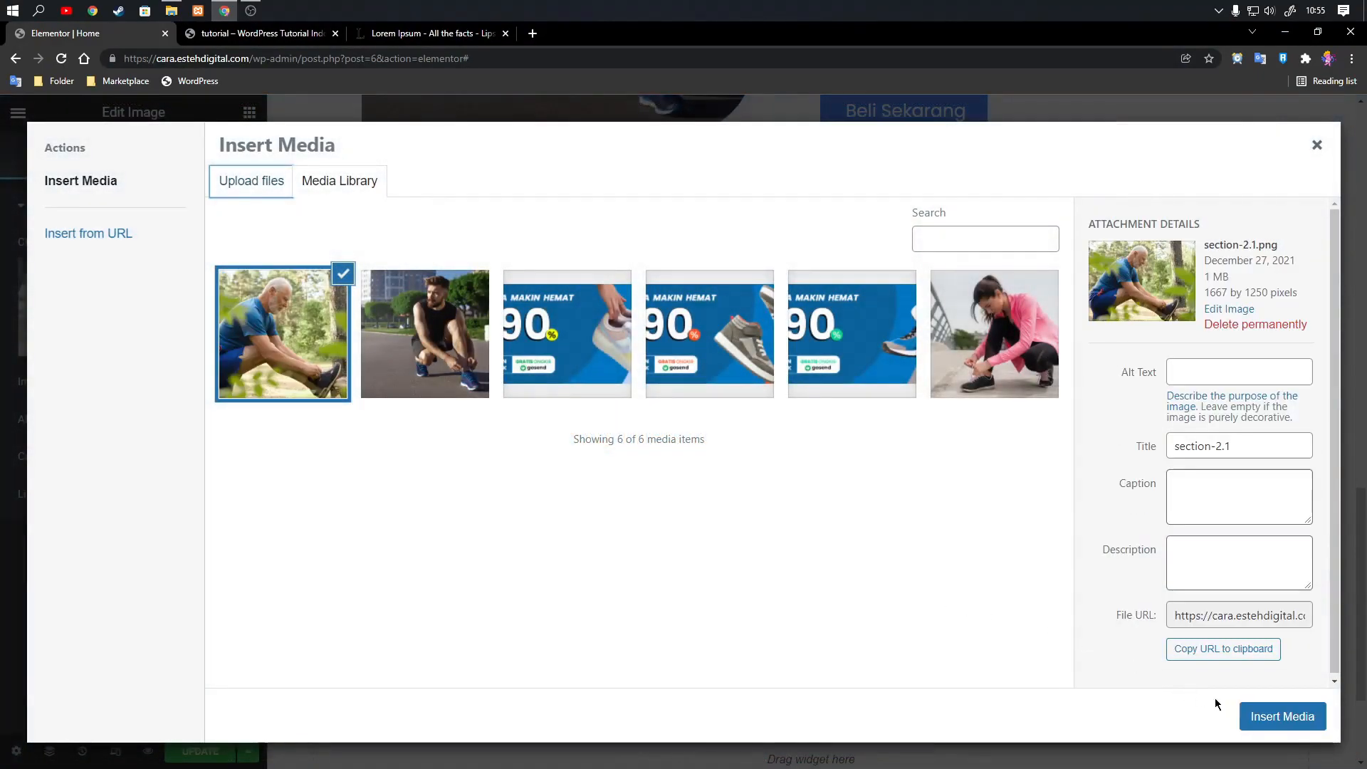
pyautogui.click(1260, 720)
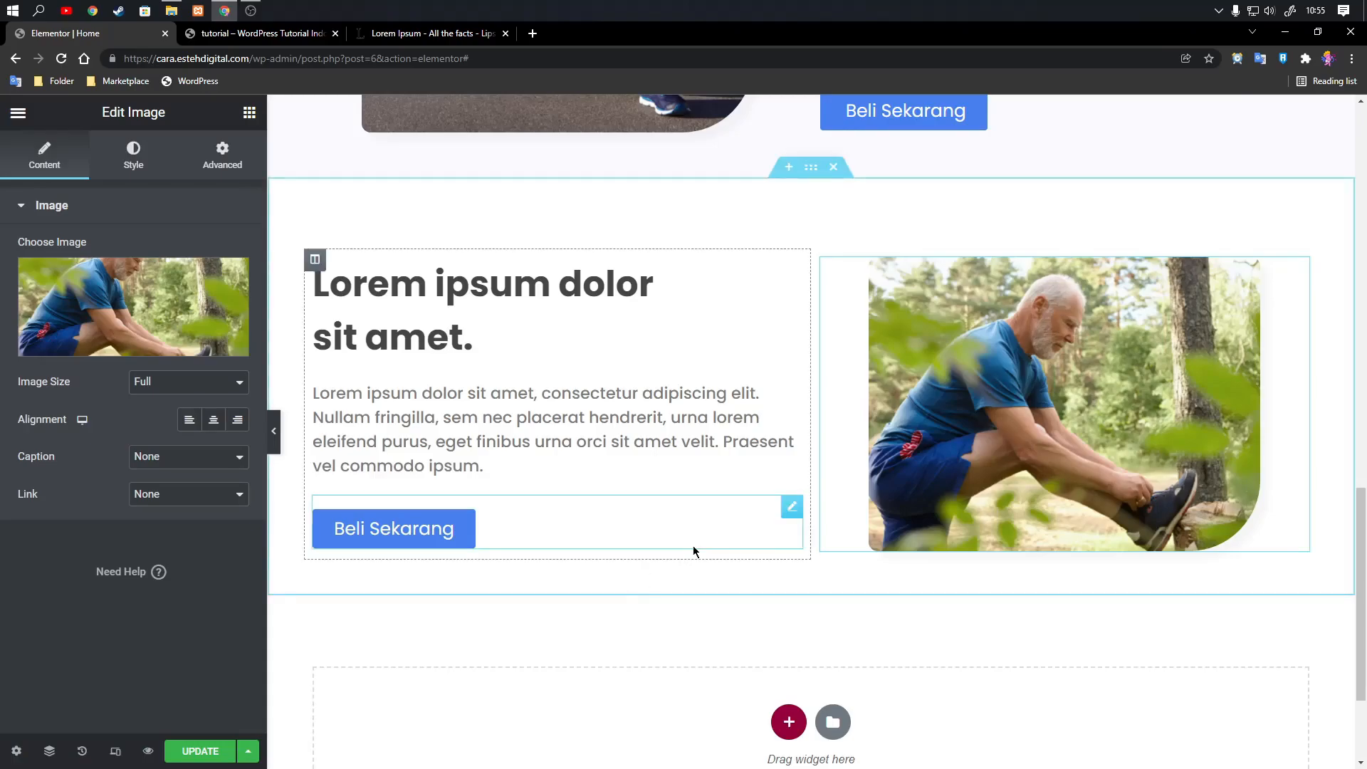
# Copy the #FAFAFF section with its image on the left and paste it below the third section.
pyautogui.scroll(5, 784, 513)
pyautogui.scroll(3, 812, 492)
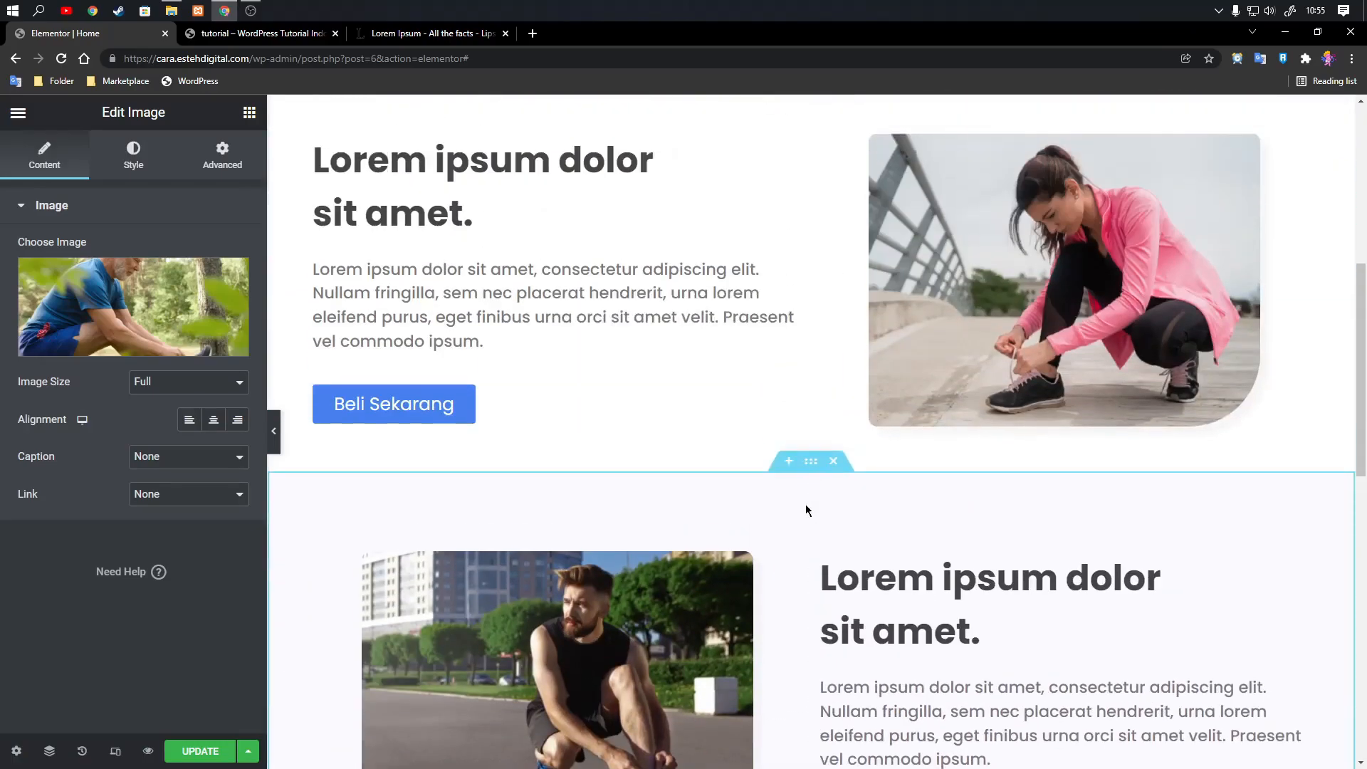
pyautogui.click(814, 469)
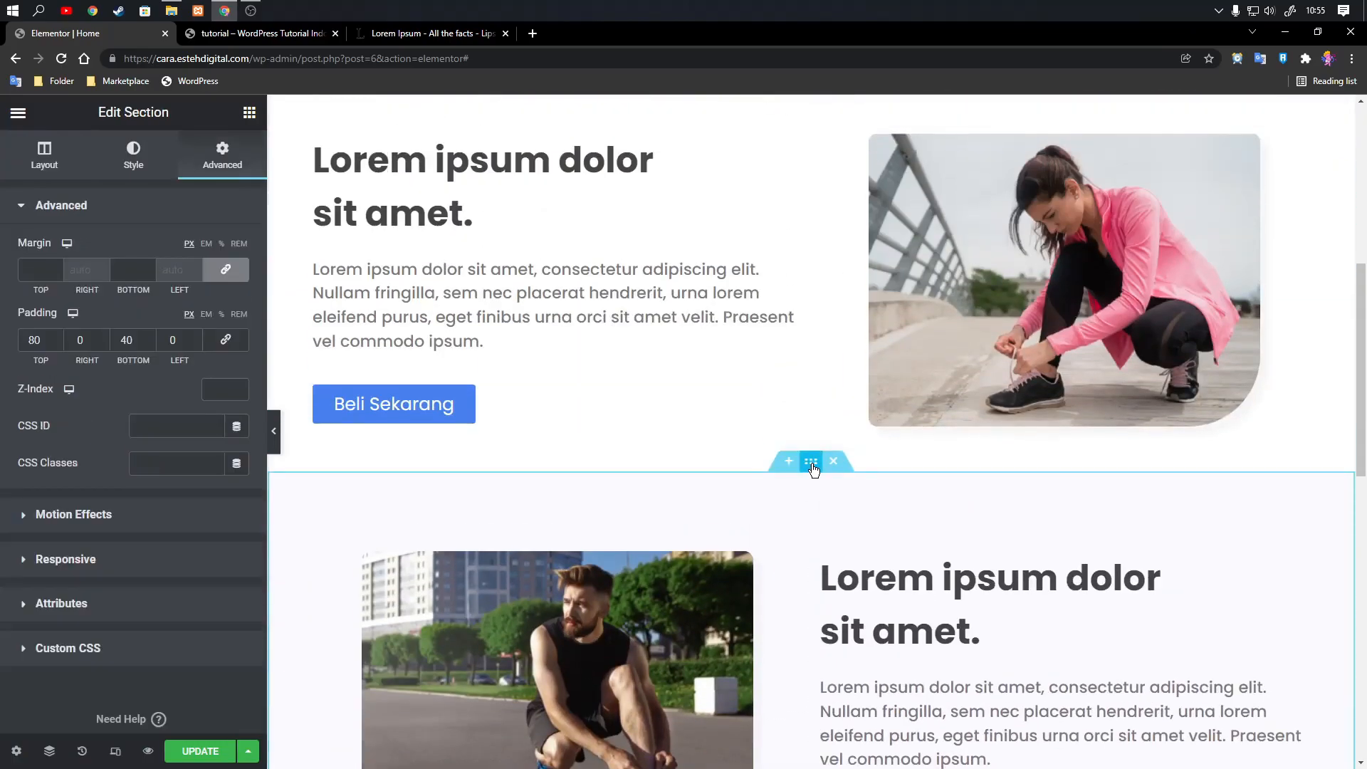
pyautogui.rightClick(813, 466)
pyautogui.click(834, 540)
pyautogui.scroll(-6, 833, 542)
pyautogui.click(814, 384)
pyautogui.rightClick(815, 387)
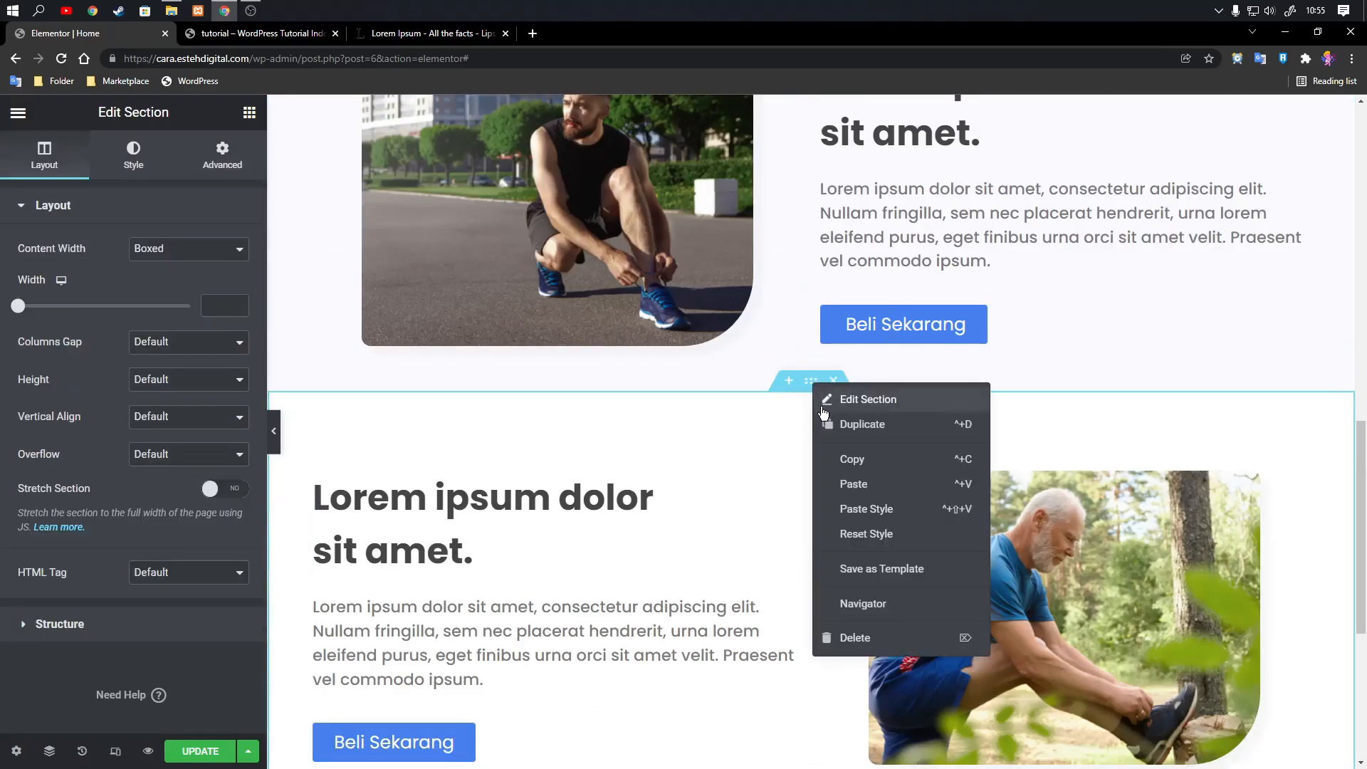
pyautogui.click(839, 483)
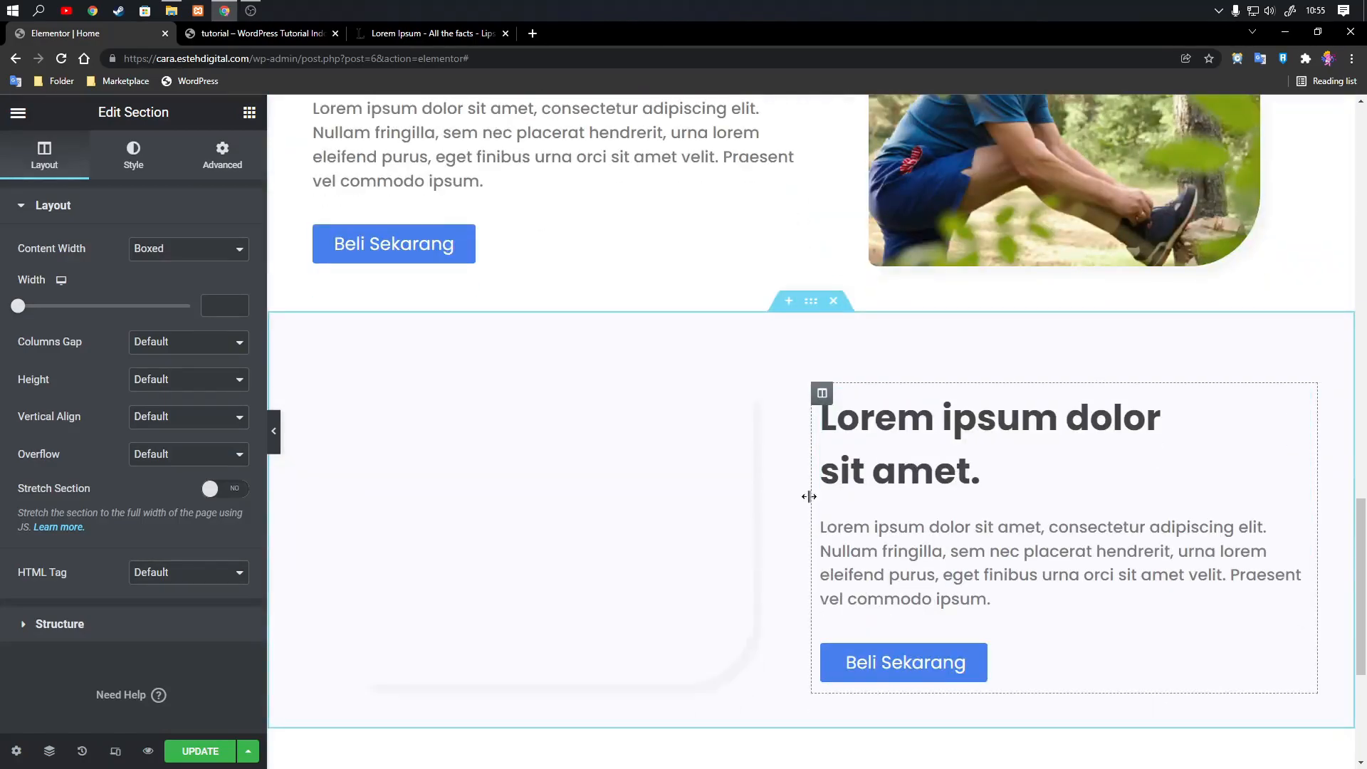
# Replace the image in the pasted fourth two-column section with an upload of section-3.1.png.
pyautogui.click(792, 402)
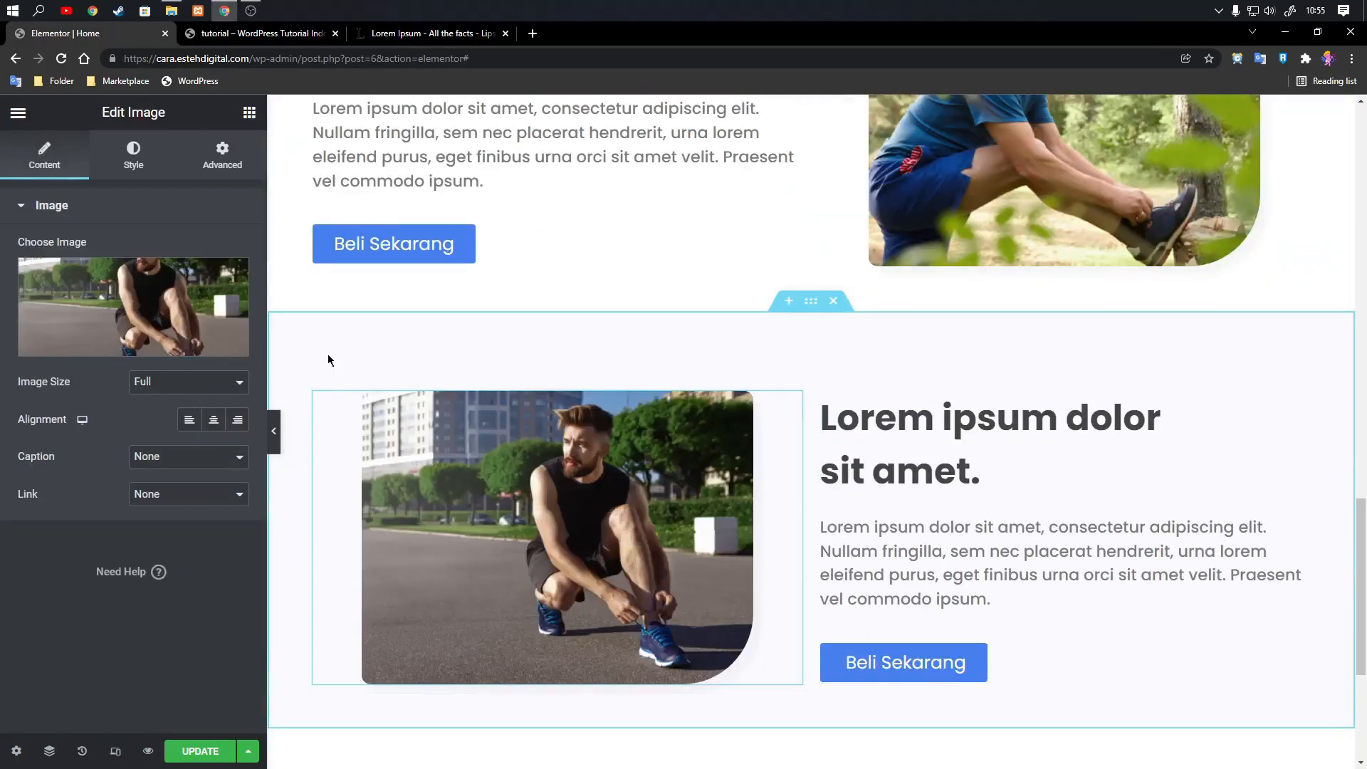
pyautogui.click(141, 345)
pyautogui.click(250, 186)
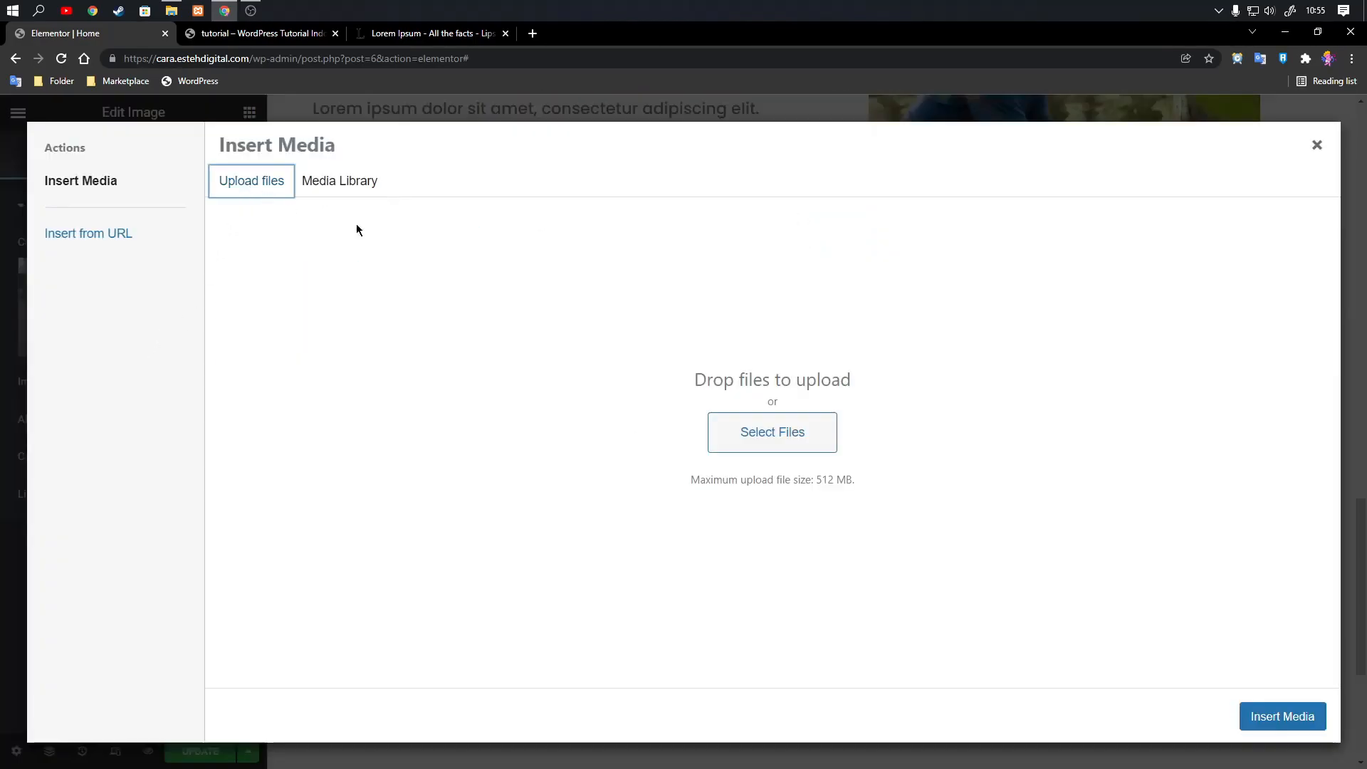
pyautogui.moveTo(1366, 413); pyautogui.dragTo(817, 474)
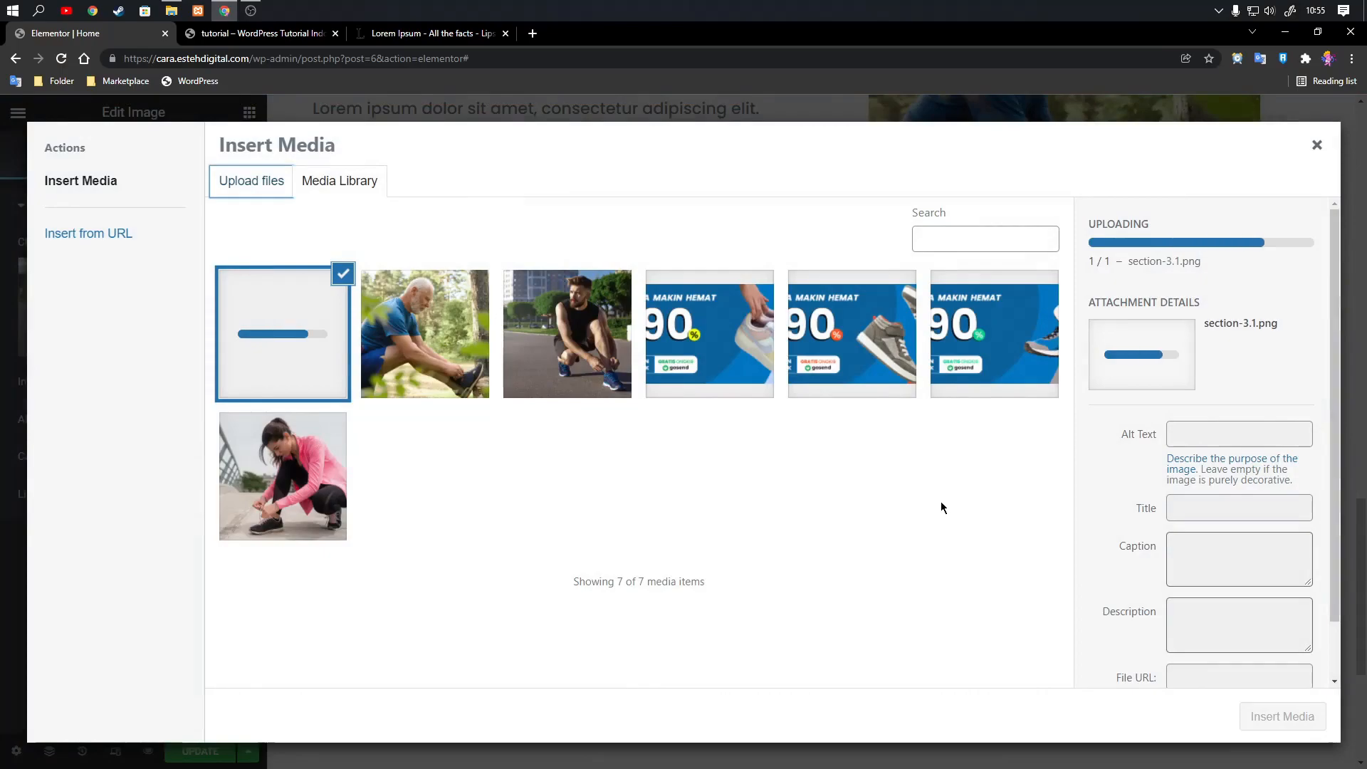
pyautogui.click(1290, 715)
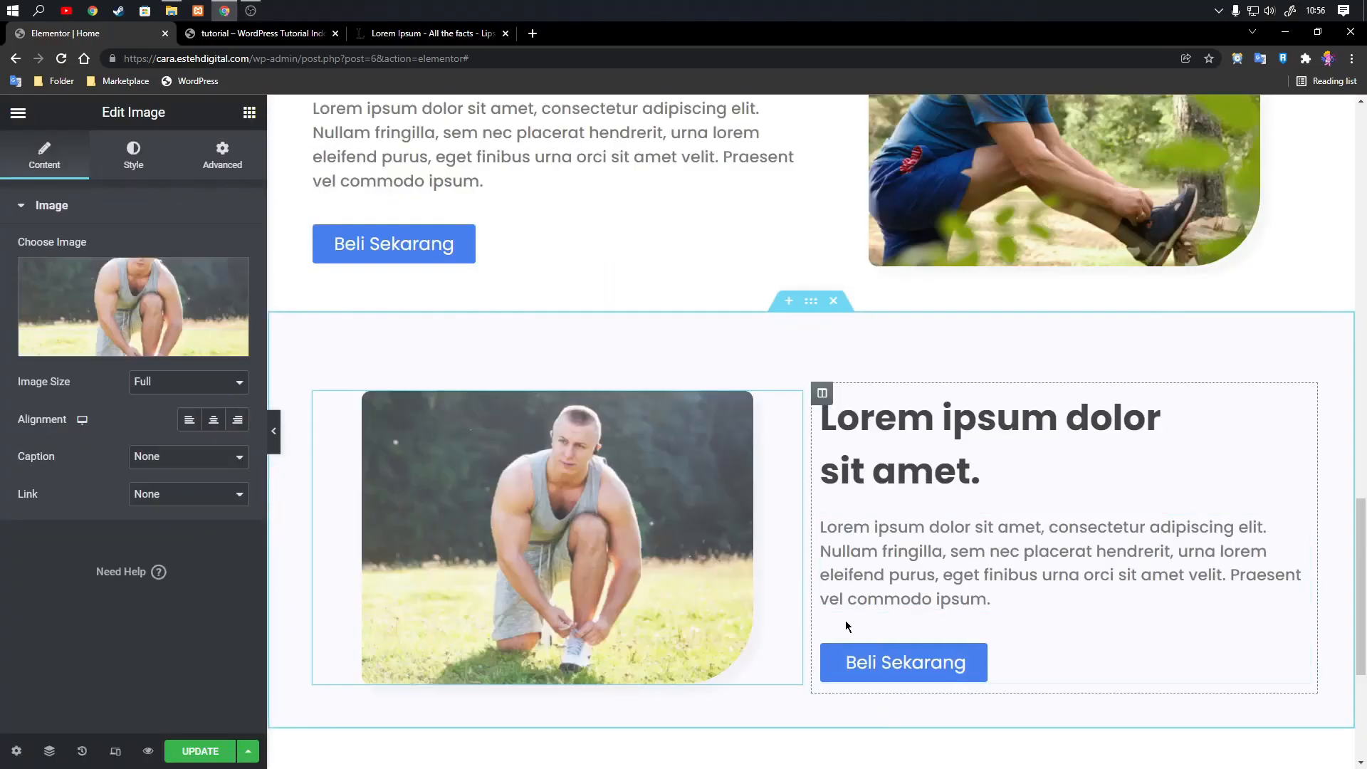
# Copy the white third section and paste it below the fourth section.
pyautogui.scroll(5, 840, 541)
pyautogui.scroll(2, 805, 480)
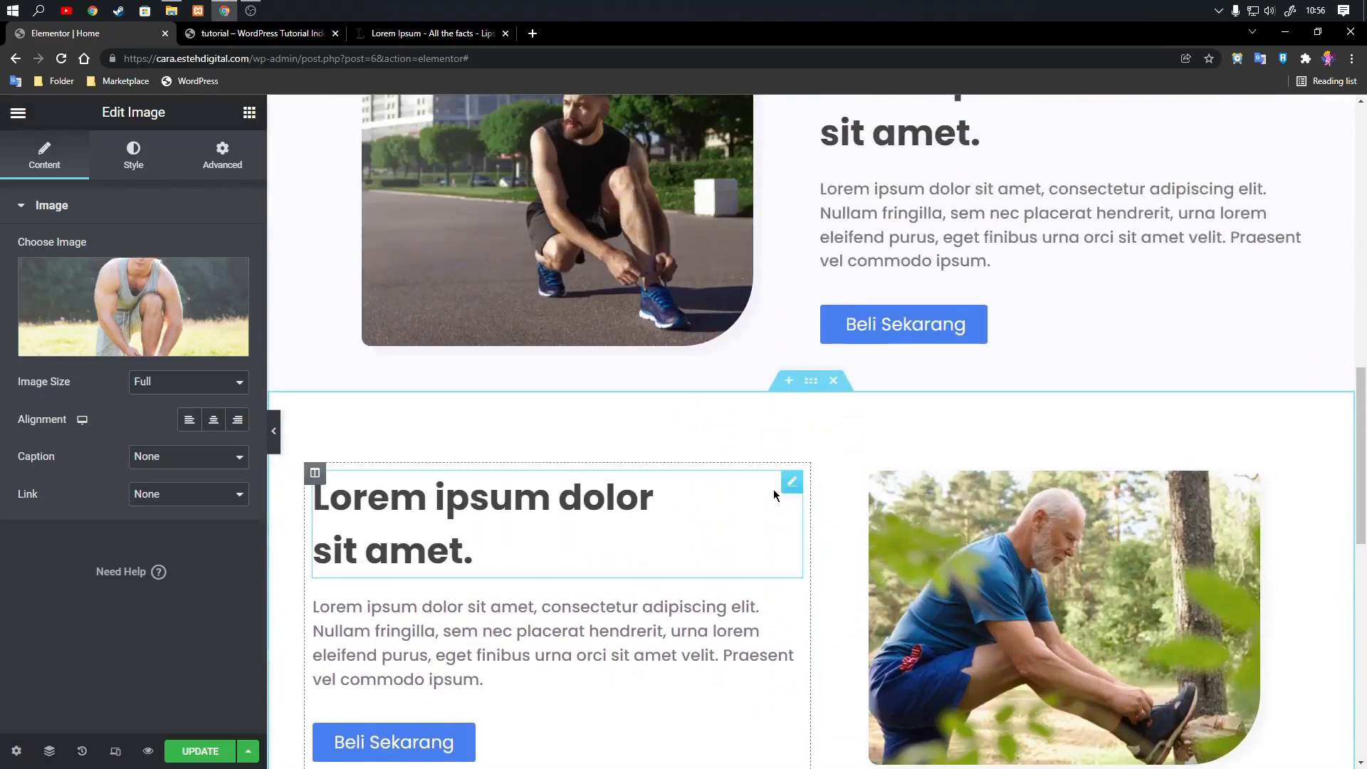
pyautogui.click(810, 385)
pyautogui.rightClick(811, 384)
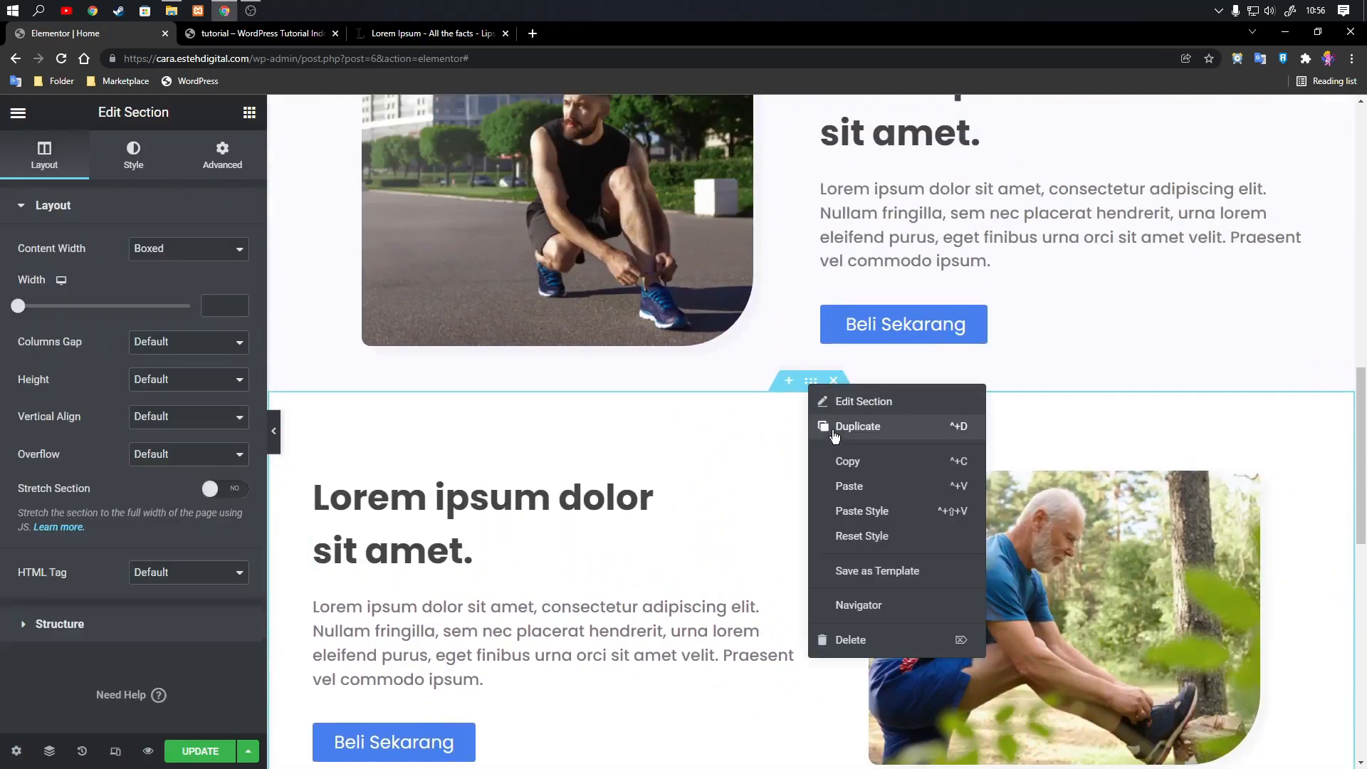
pyautogui.click(843, 461)
pyautogui.scroll(-7, 809, 449)
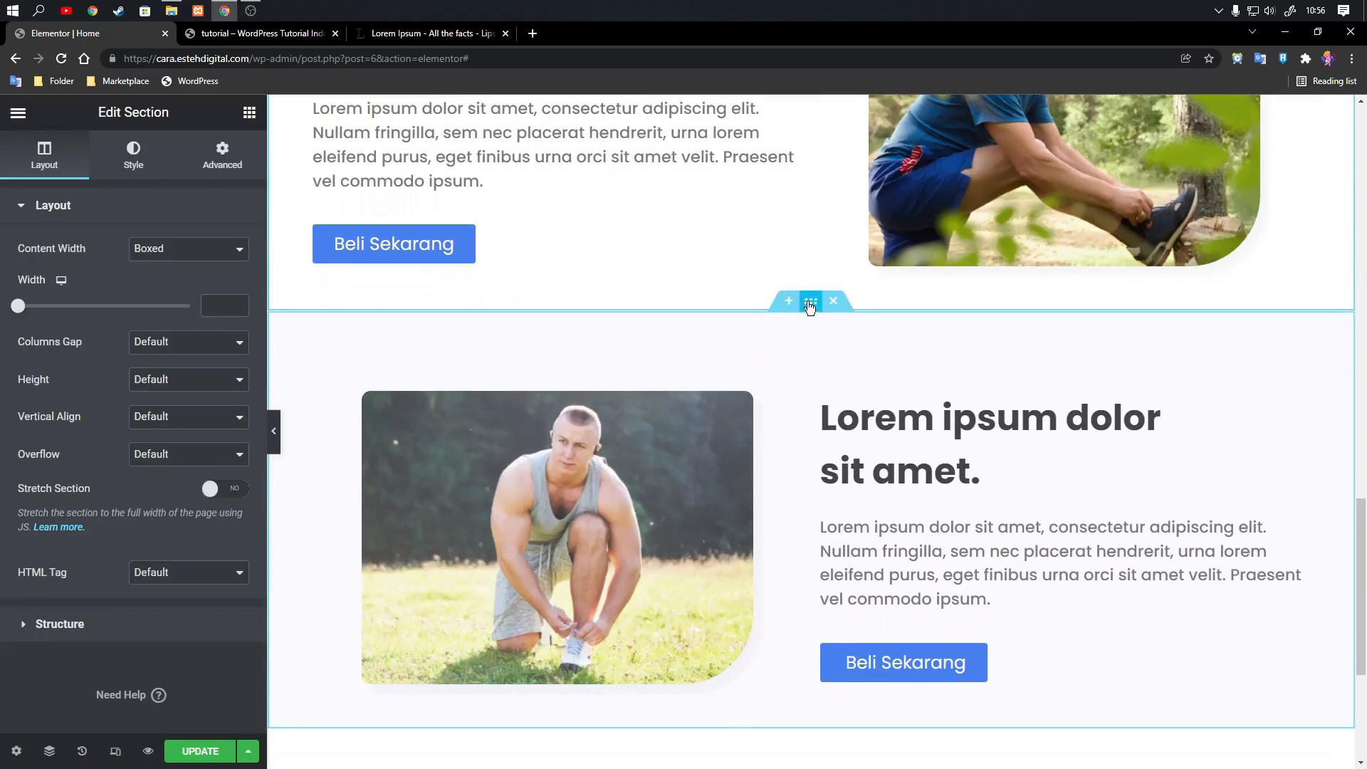
pyautogui.rightClick(811, 305)
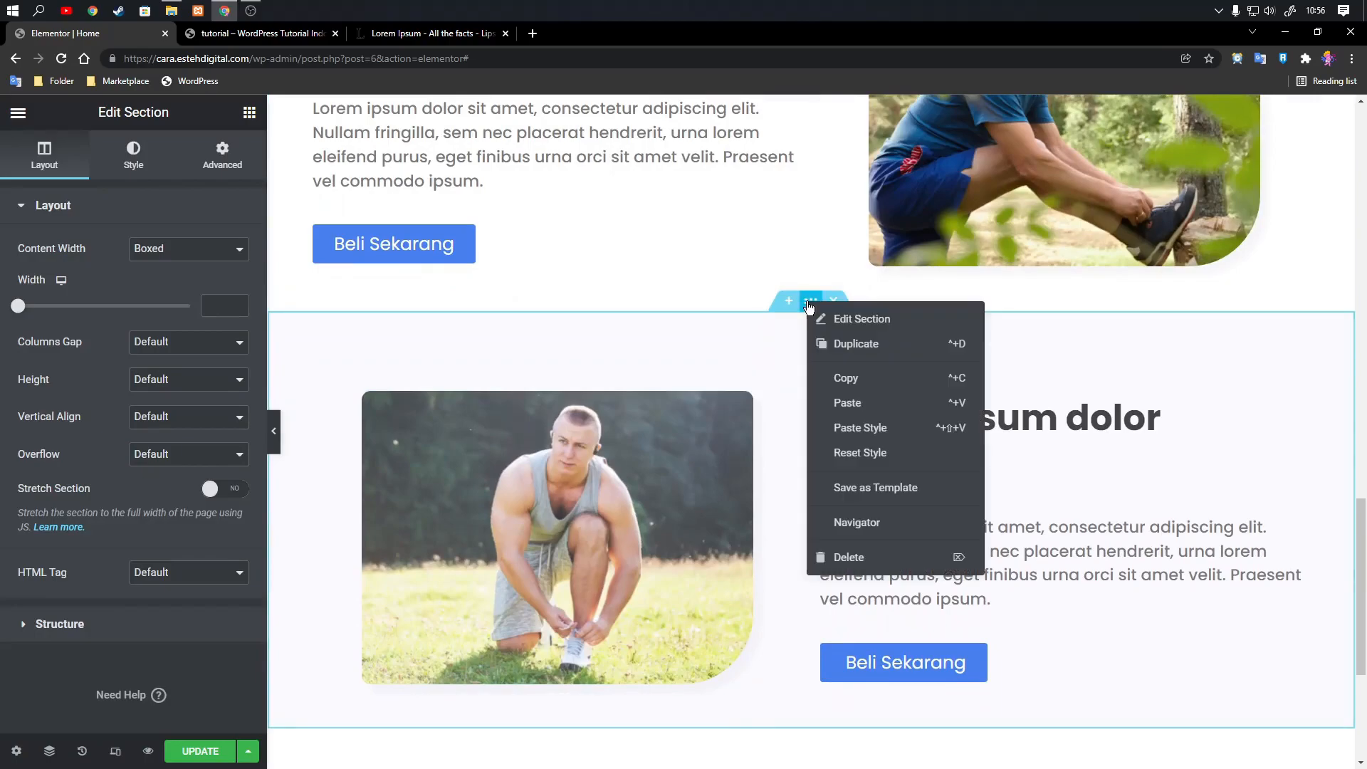
pyautogui.click(840, 403)
pyautogui.scroll(-7, 1045, 378)
# Open the image upload for the newly pasted white section, cancel it, and delete that section.
pyautogui.click(1294, 321)
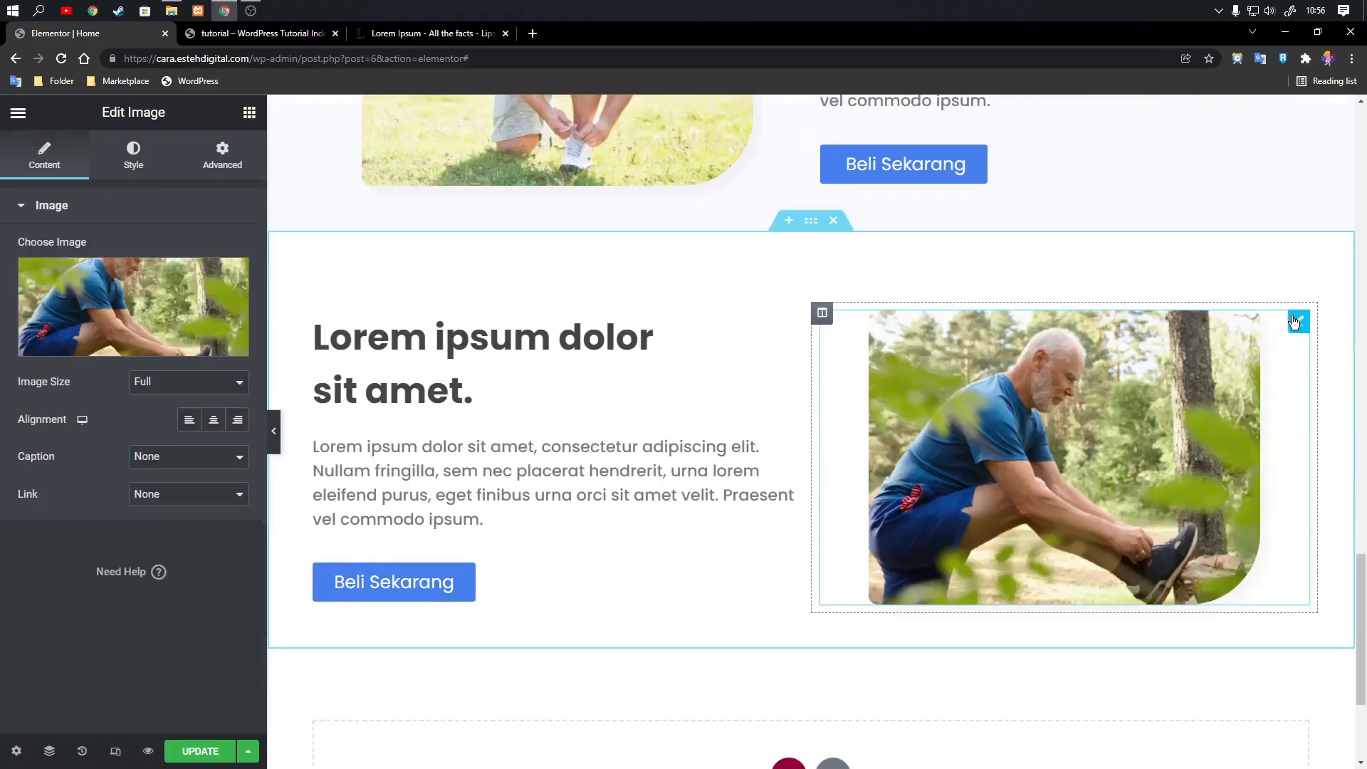
pyautogui.click(128, 320)
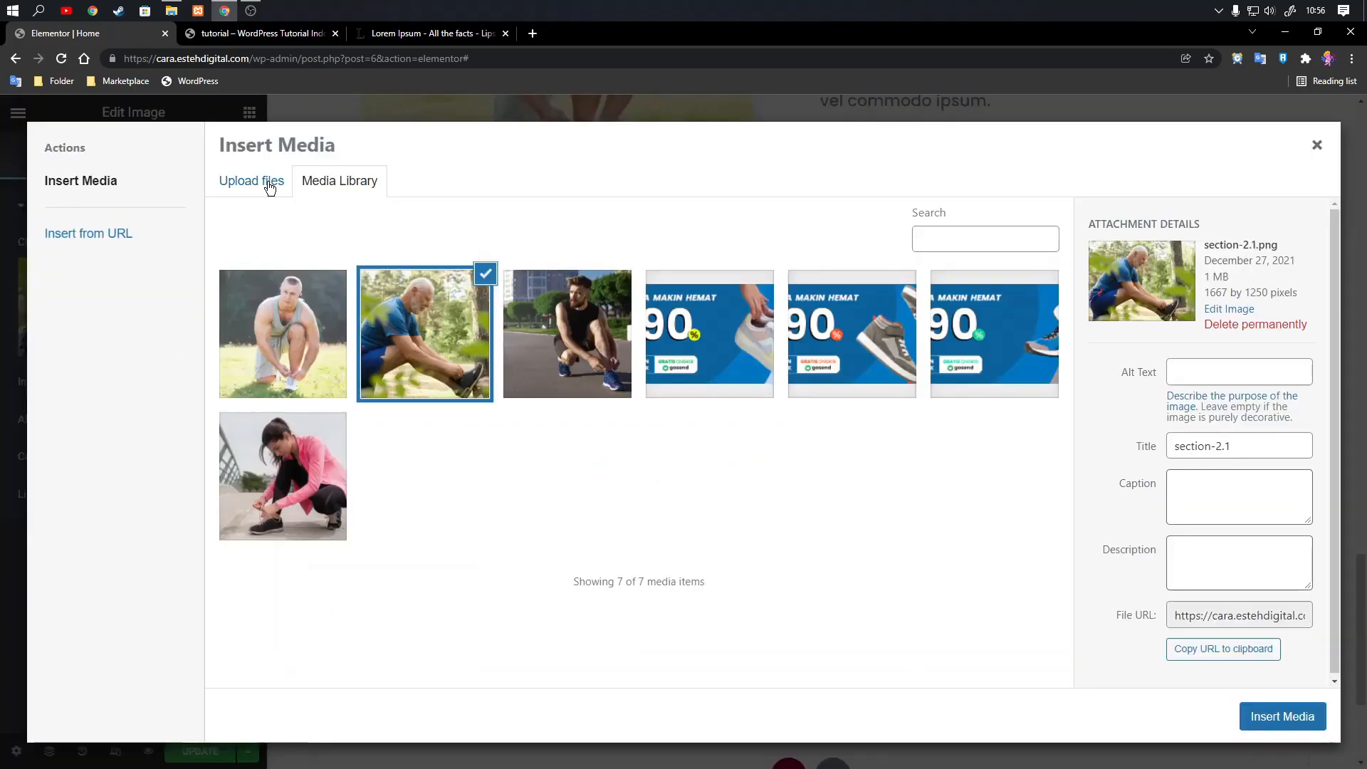
pyautogui.click(269, 183)
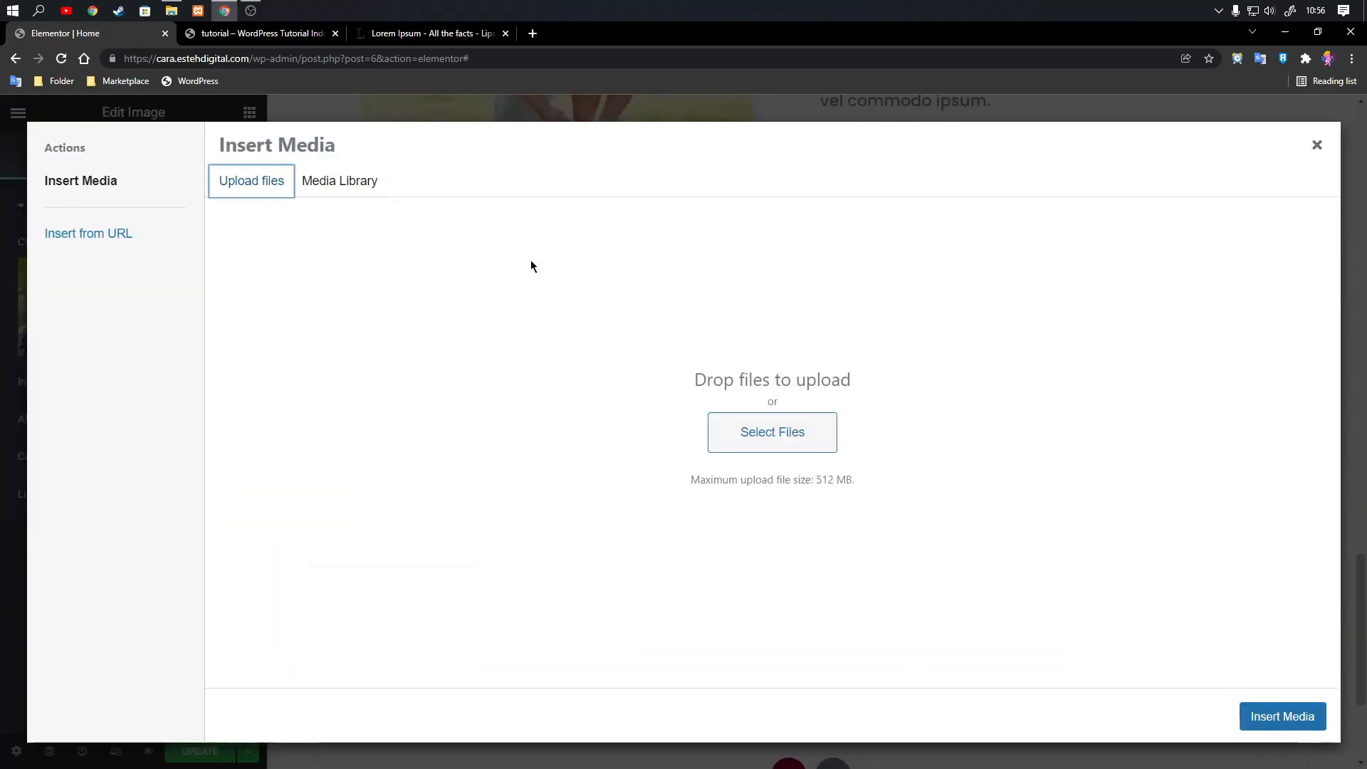
pyautogui.click(1316, 147)
pyautogui.scroll(-10, 818, 360)
pyautogui.scroll(-15, 787, 367)
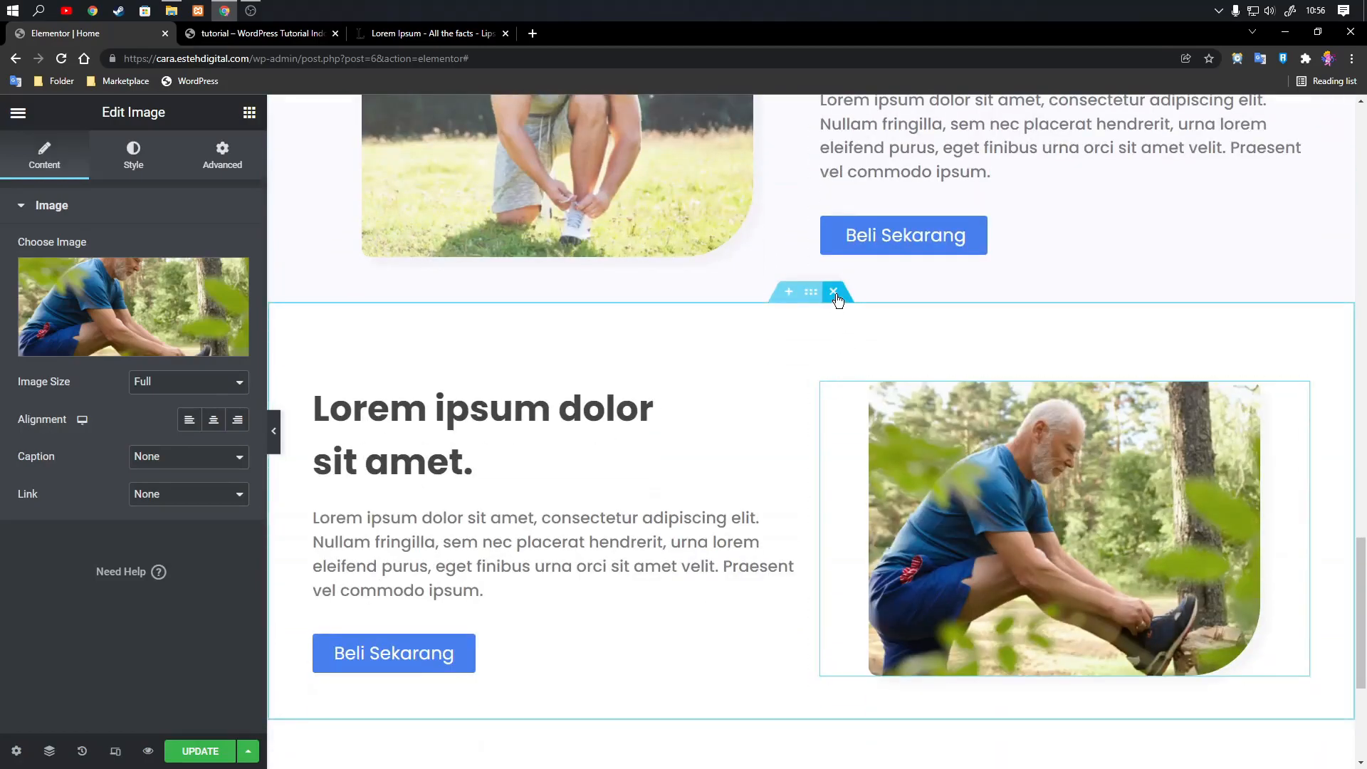
pyautogui.click(834, 292)
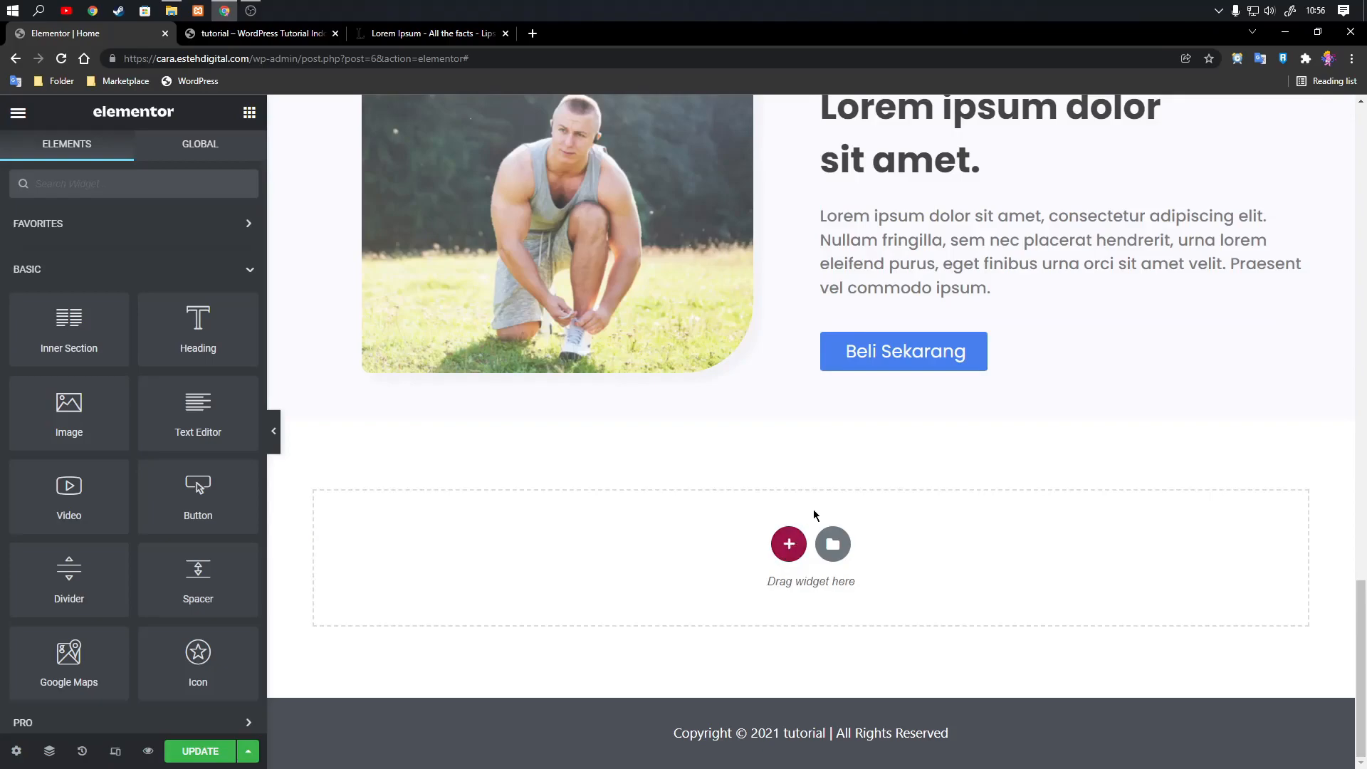
# Copy the white section with the elderly man's image again and paste it at the end of the page.
pyautogui.scroll(4, 812, 491)
pyautogui.hotkey('ctrl', 'z')
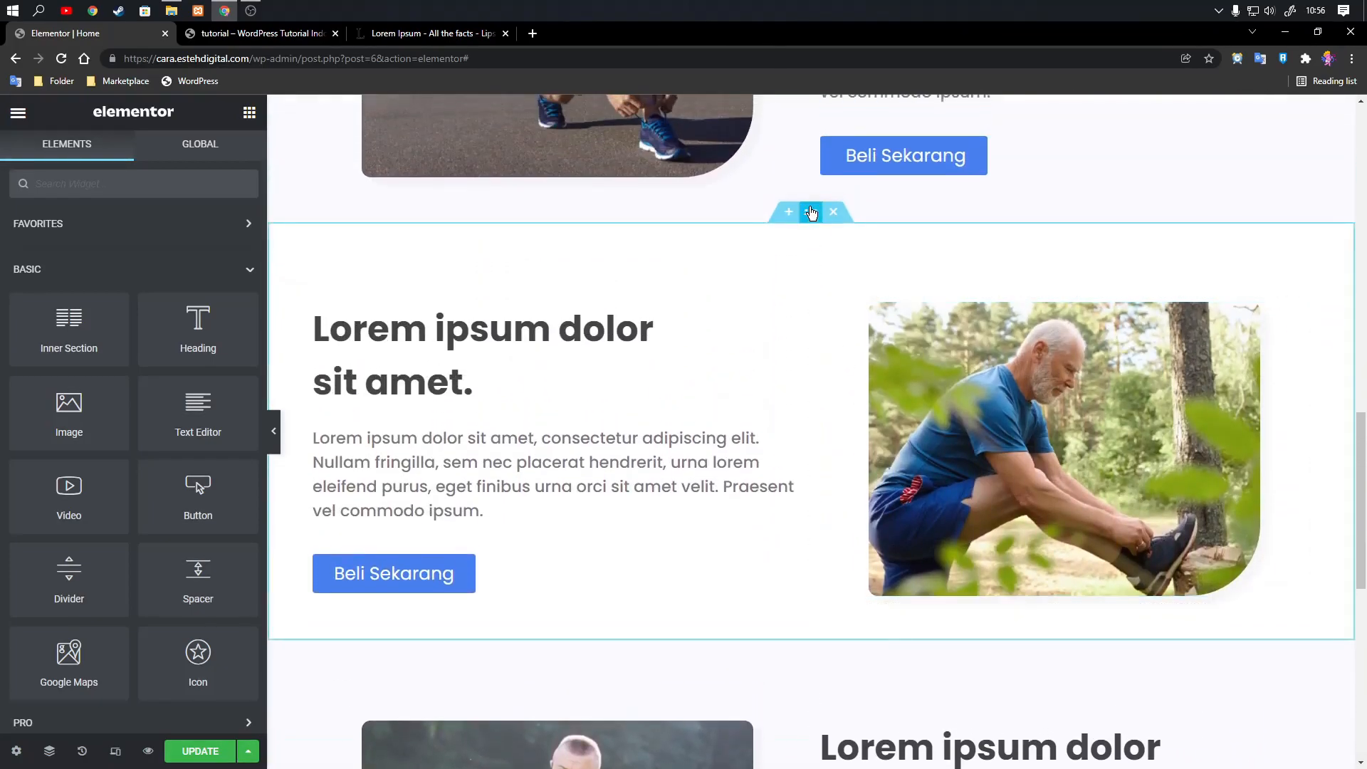
pyautogui.click(812, 212)
pyautogui.rightClick(811, 212)
pyautogui.click(845, 284)
pyautogui.scroll(-6, 789, 316)
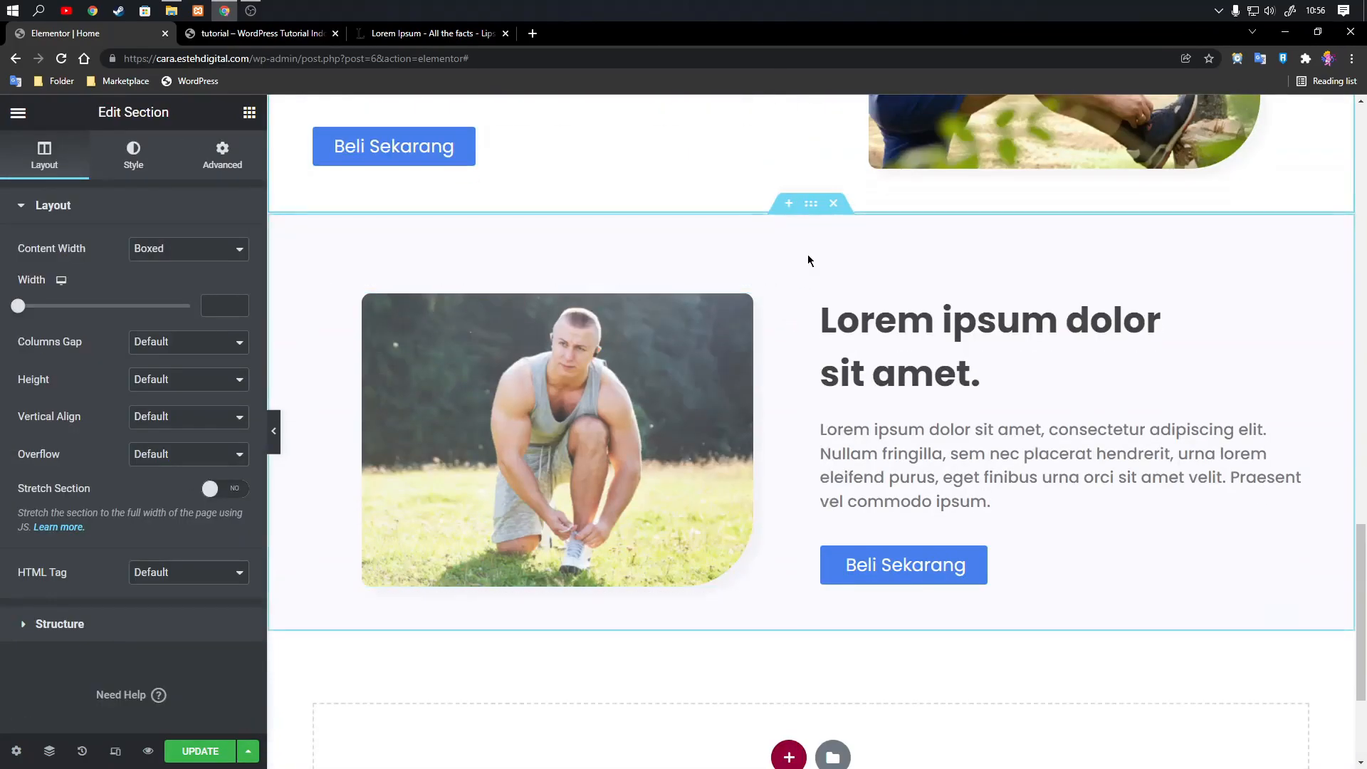
pyautogui.rightClick(813, 208)
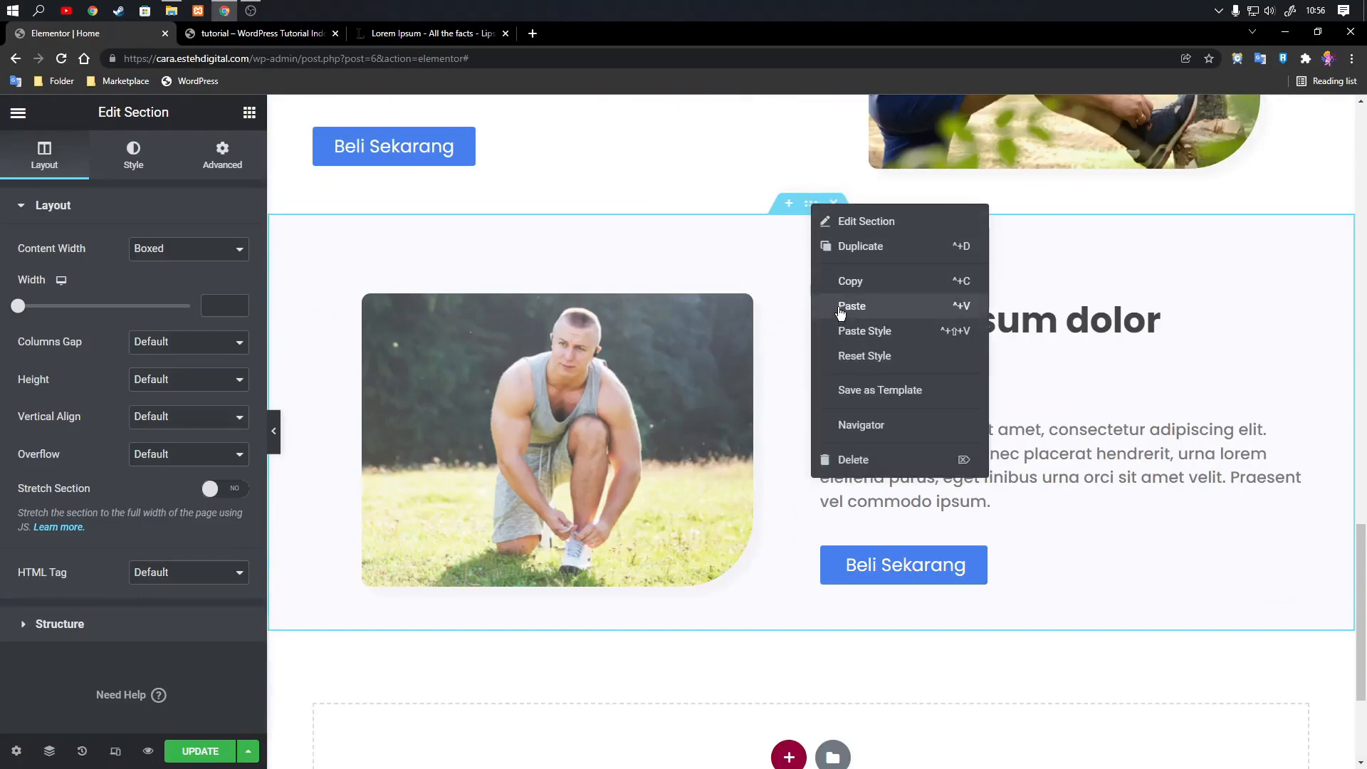
pyautogui.click(841, 308)
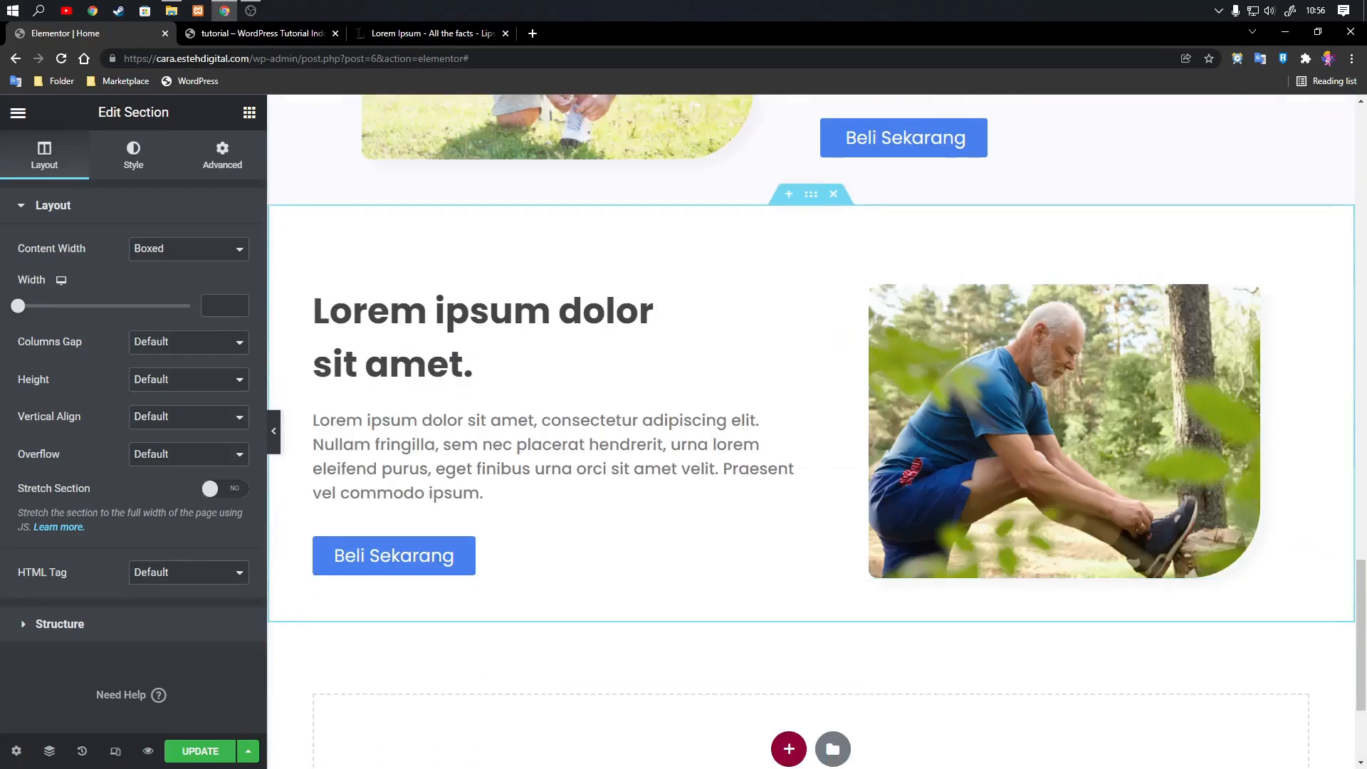
# Delete the white section pasted again below the fourth section.
pyautogui.scroll(3, 784, 396)
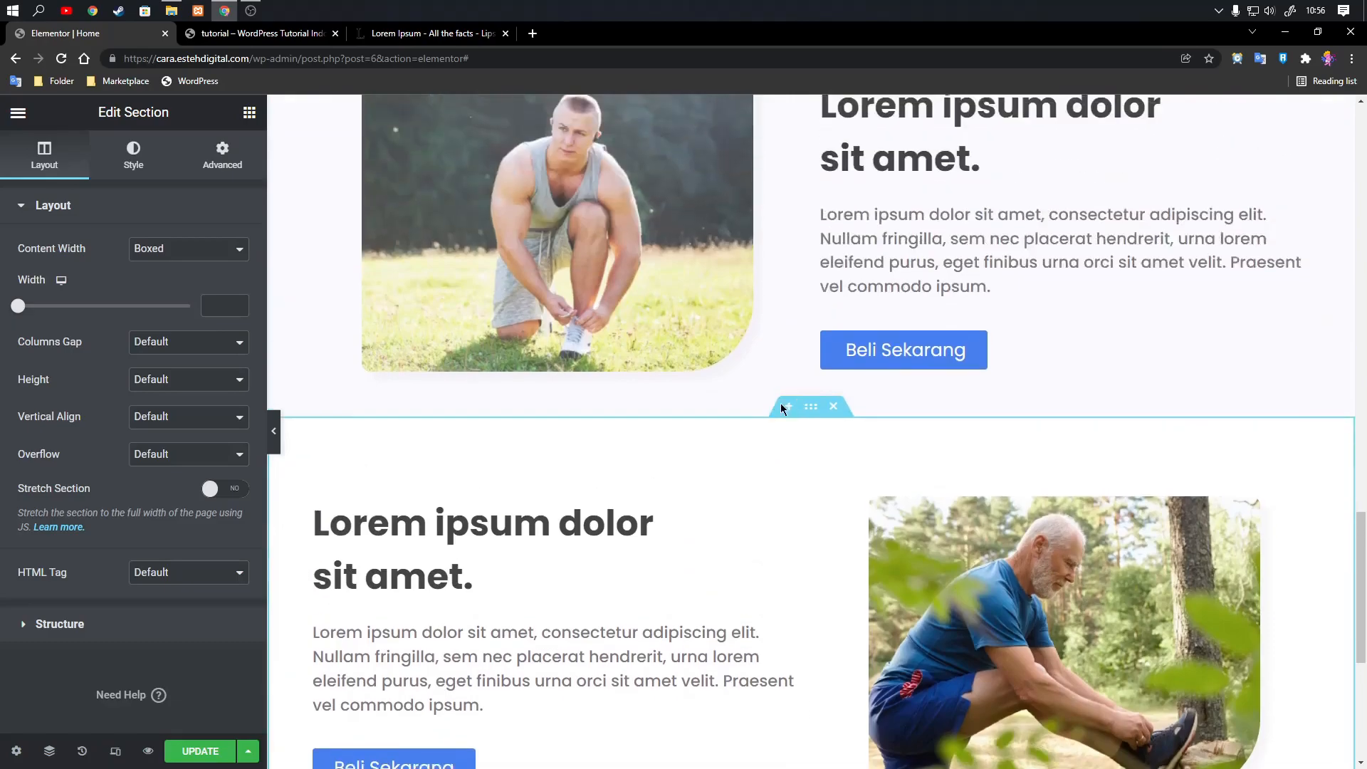
pyautogui.scroll(-2, 833, 299)
pyautogui.click(839, 272)
pyautogui.scroll(10, 793, 558)
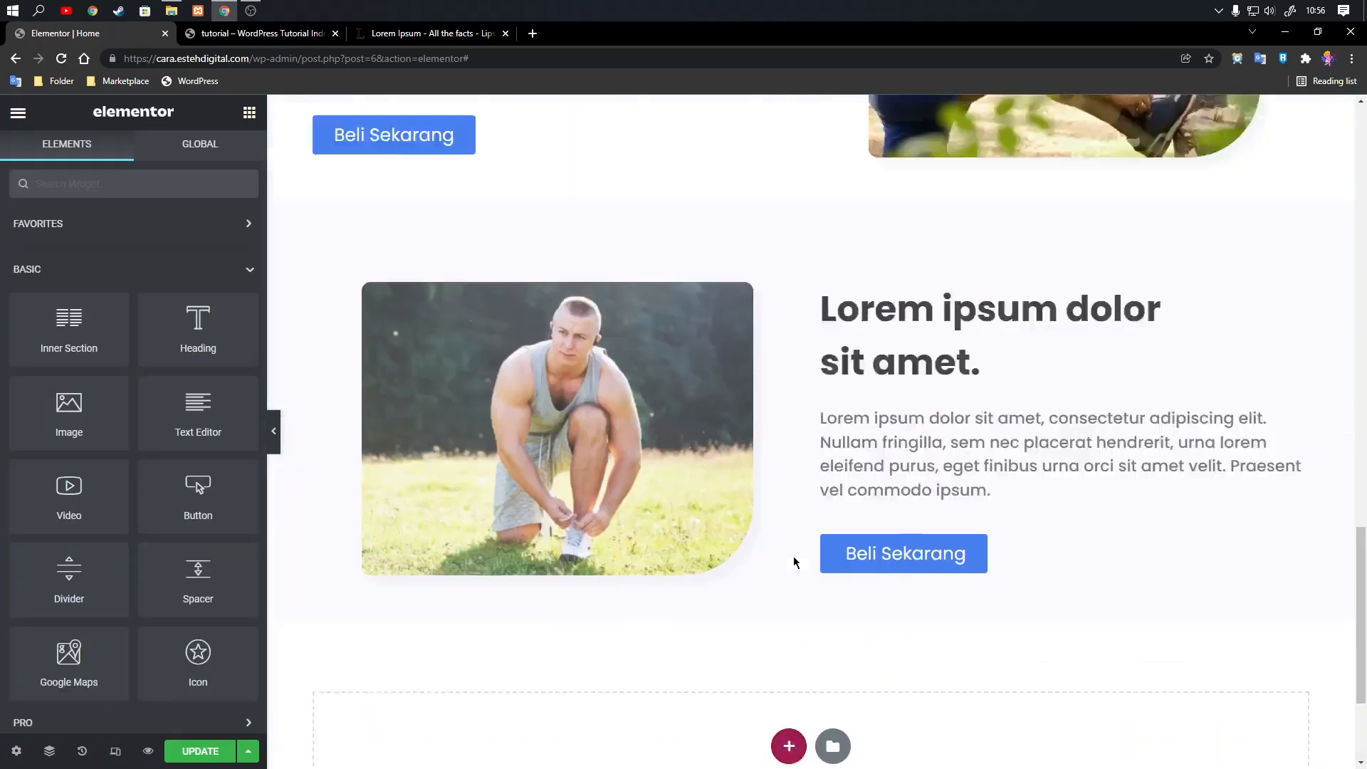
# Update the page and check the carousel and two-column sections in the preview tab.
pyautogui.scroll(5, 819, 534)
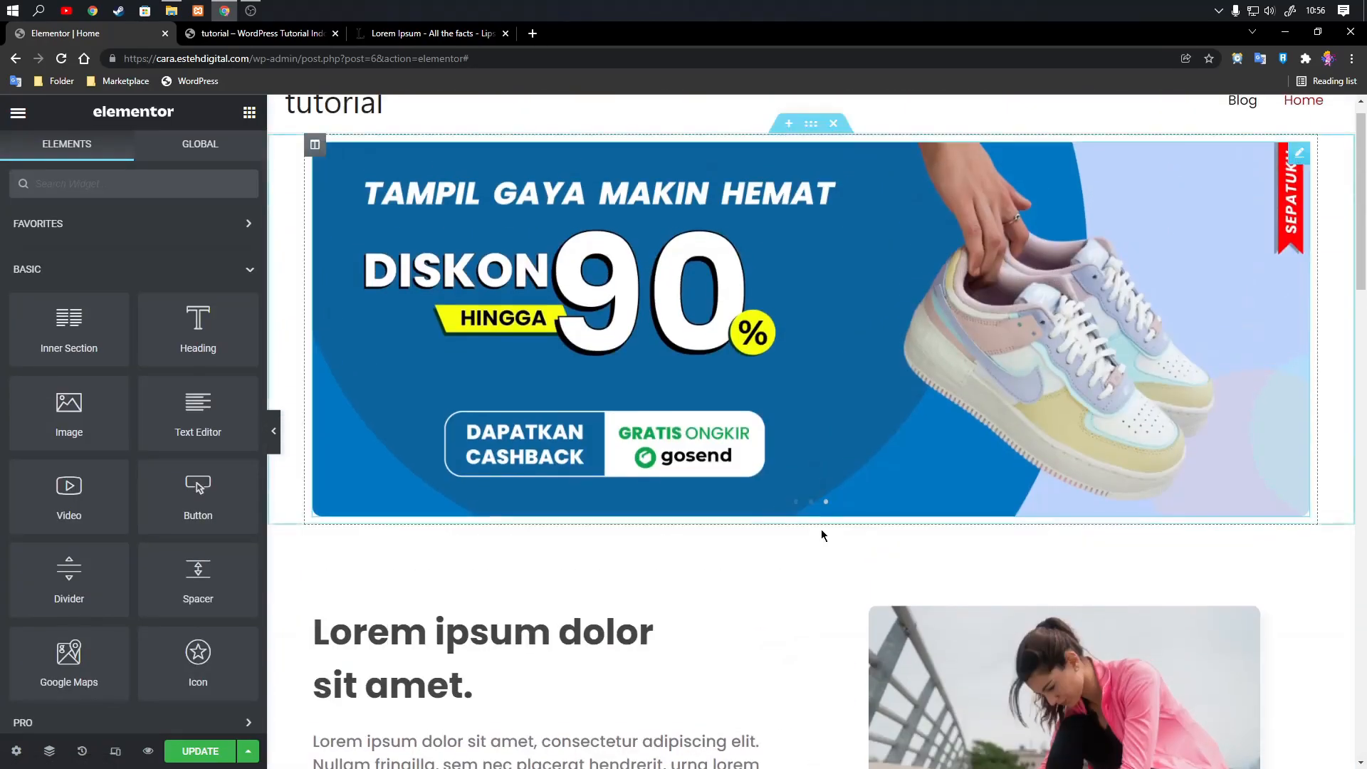
pyautogui.scroll(-2, 754, 513)
pyautogui.scroll(-2, 748, 507)
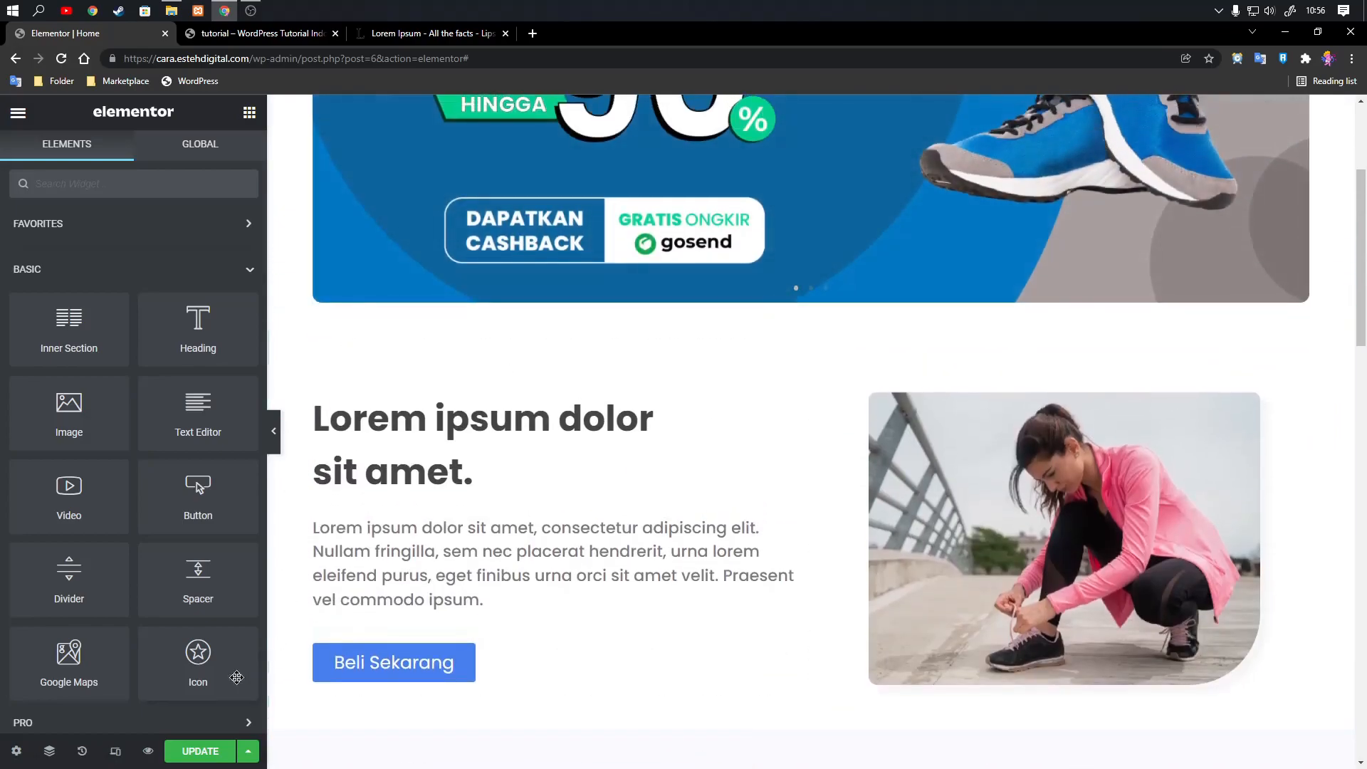
pyautogui.click(200, 752)
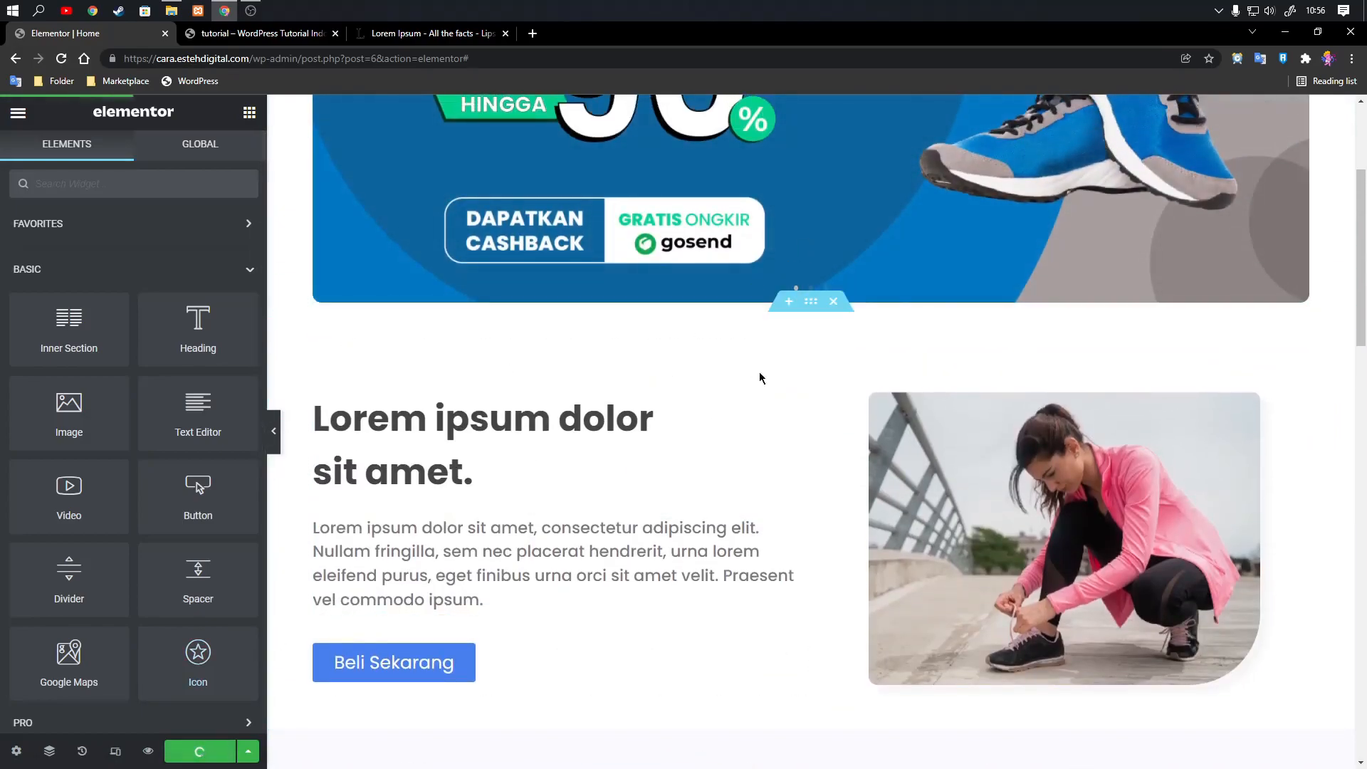
pyautogui.click(260, 33)
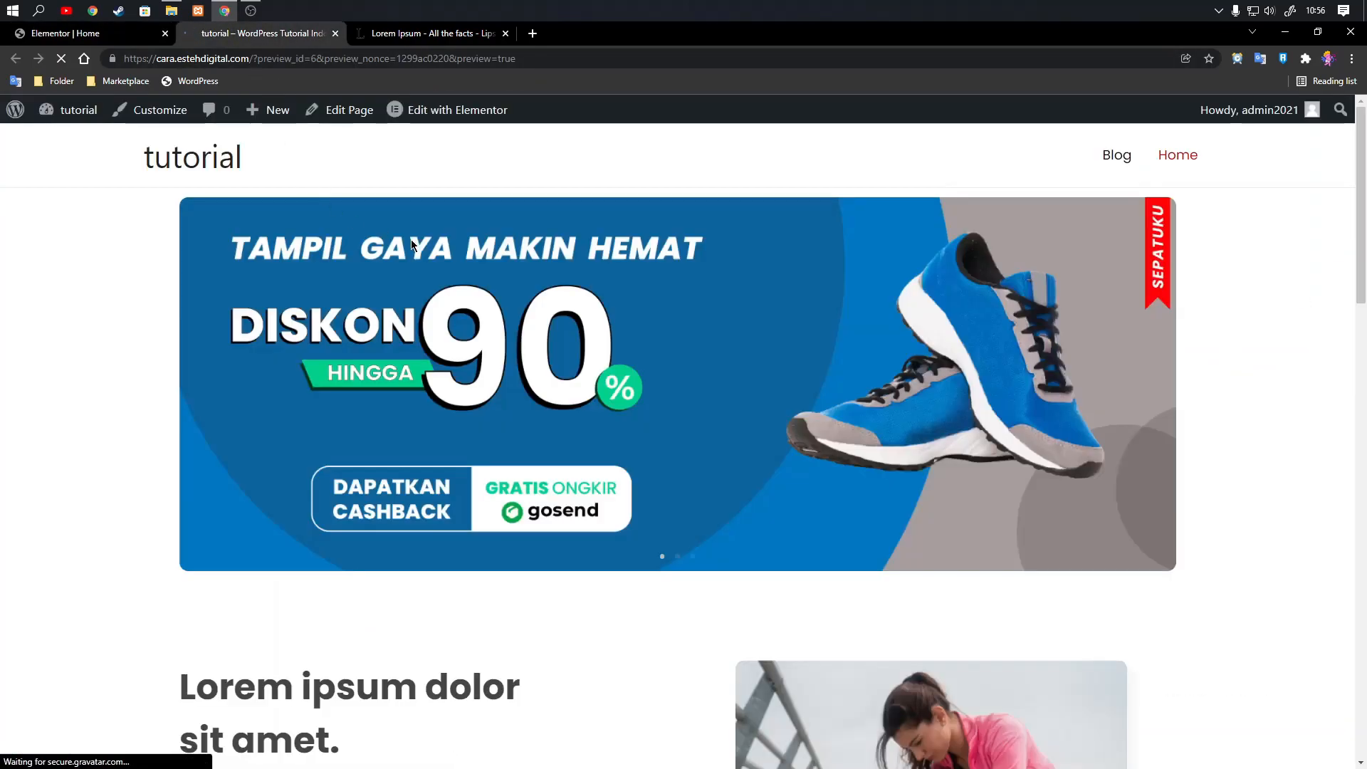
pyautogui.scroll(-5, 479, 439)
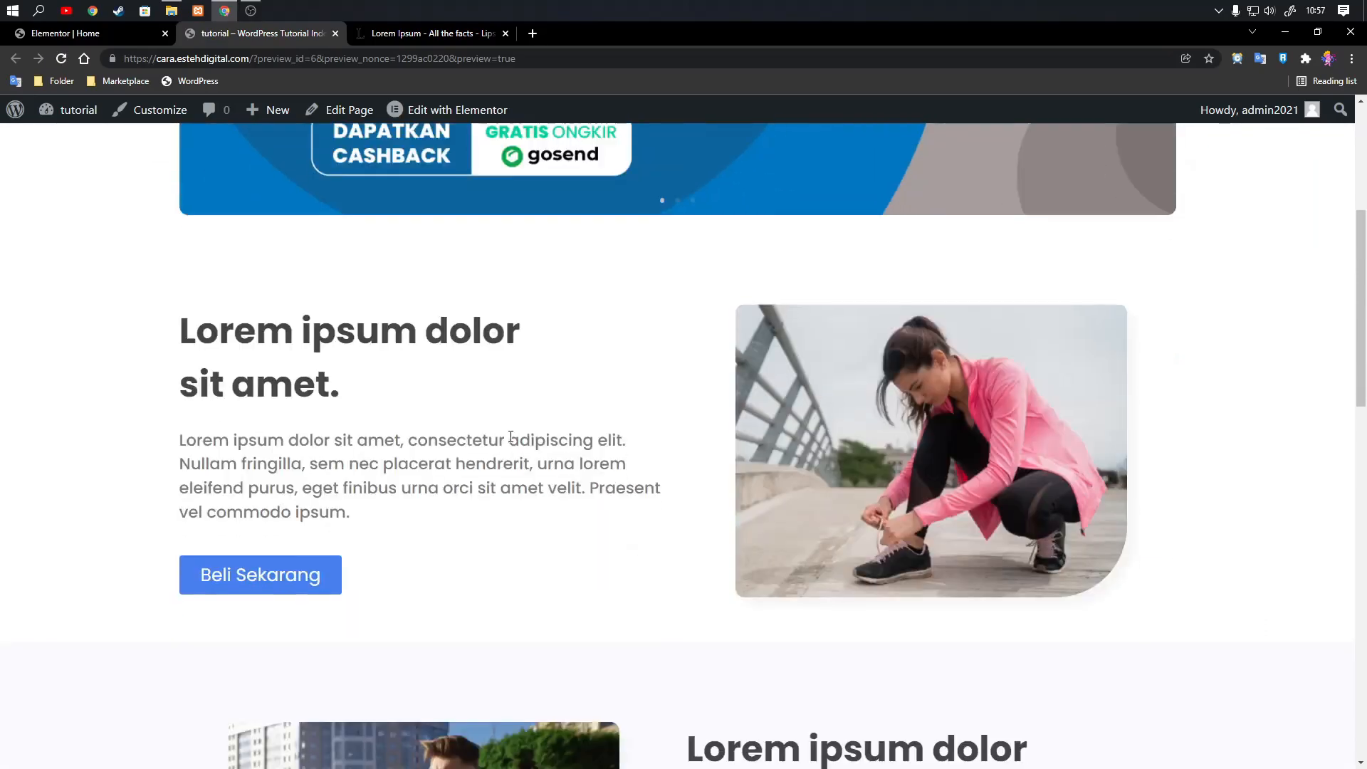
# Return to the Elementor editor and insert a one-column section between the hero carousel and the first two-column section.
pyautogui.click(117, 41)
pyautogui.click(783, 305)
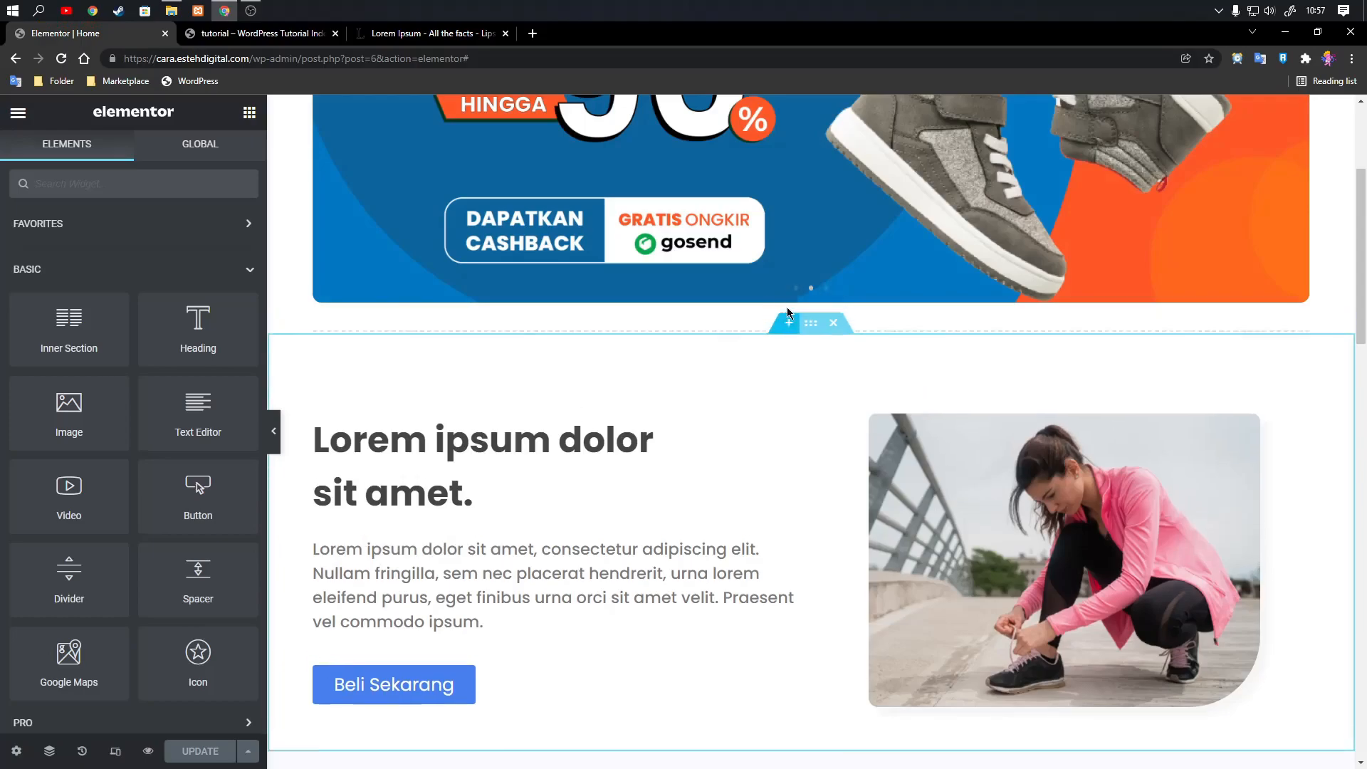
pyautogui.click(787, 408)
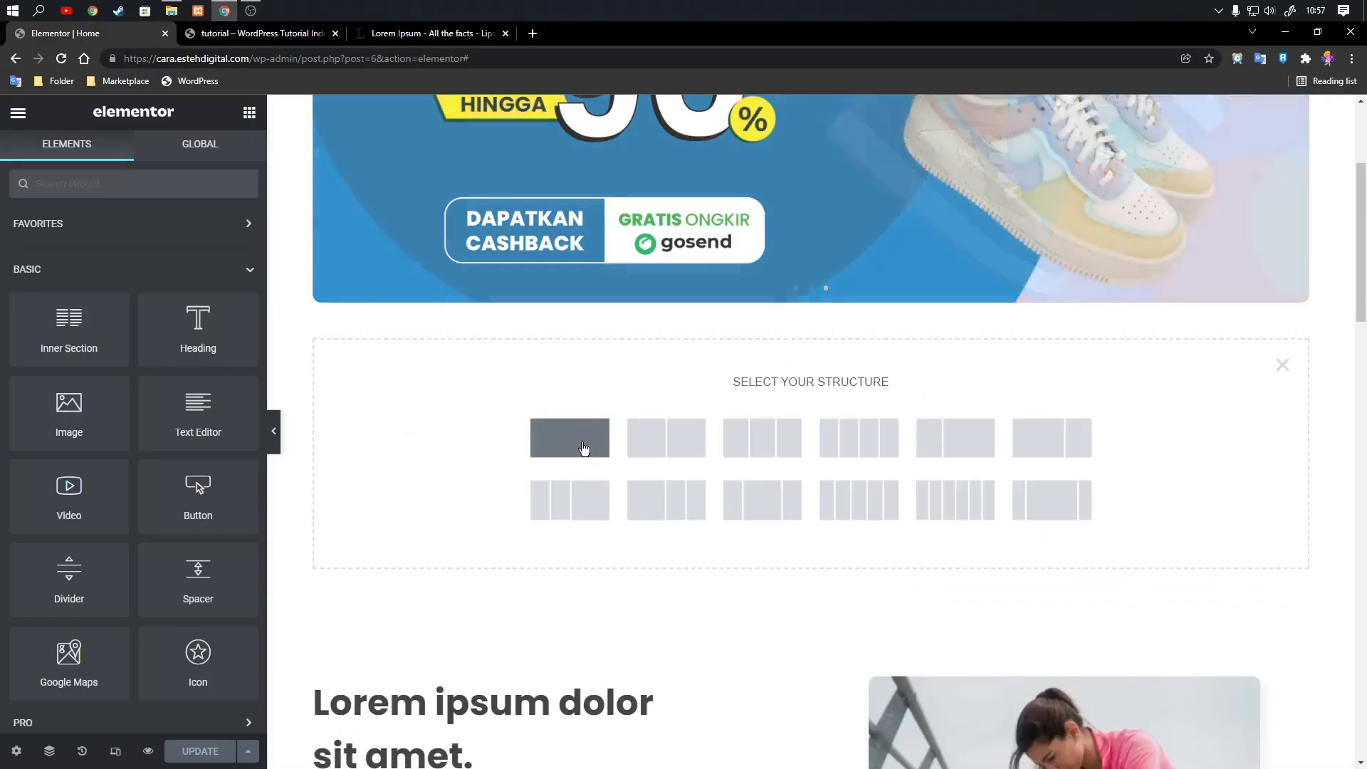
pyautogui.click(584, 448)
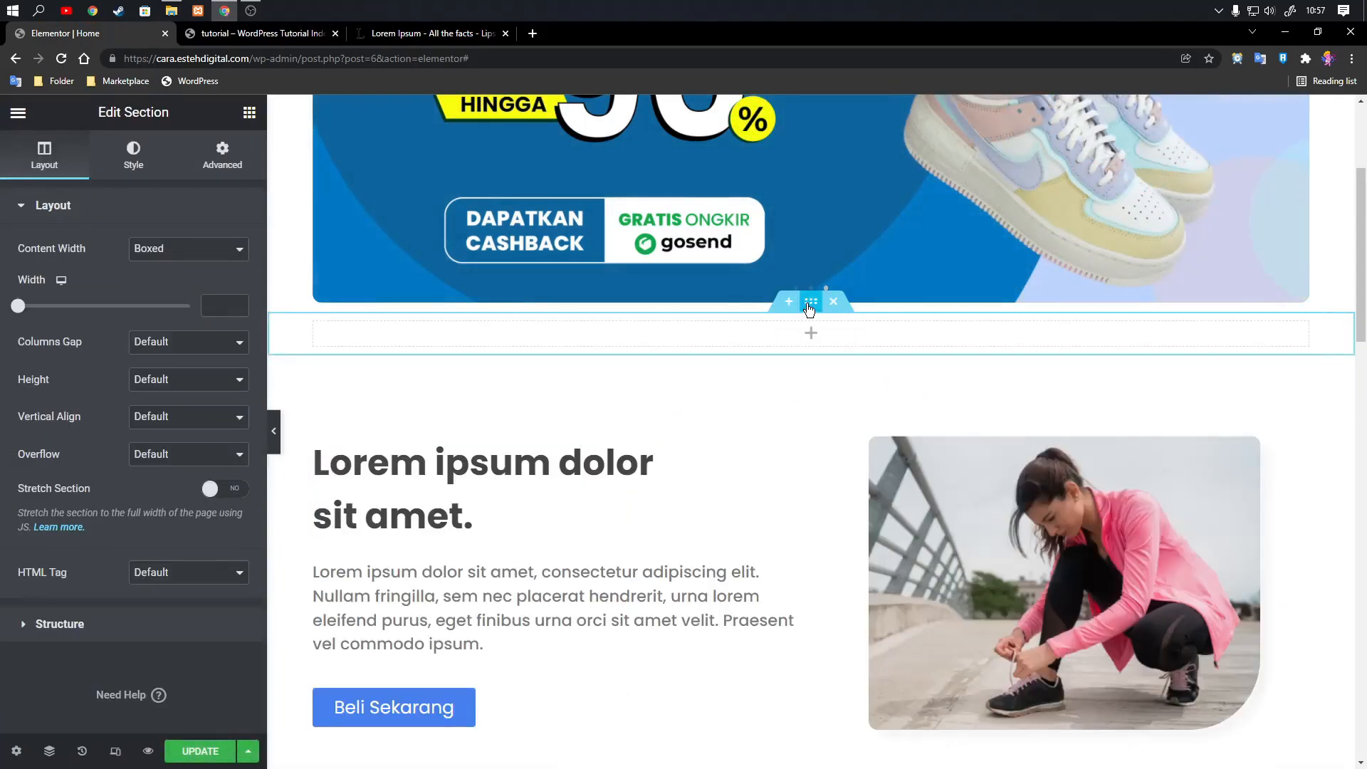
# Set the new section's padding to 80 px at the top and 40 px at the bottom.
pyautogui.click(223, 150)
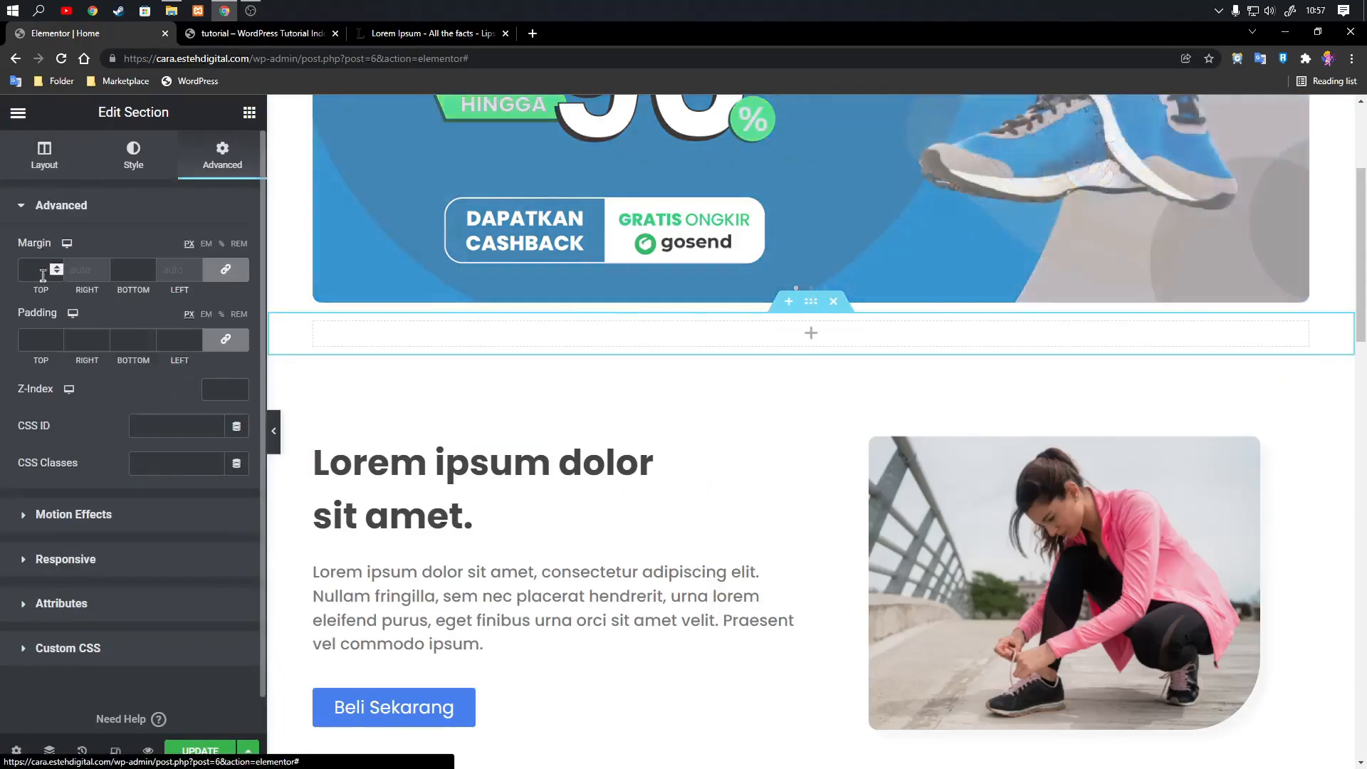
pyautogui.click(25, 336)
pyautogui.write('80')
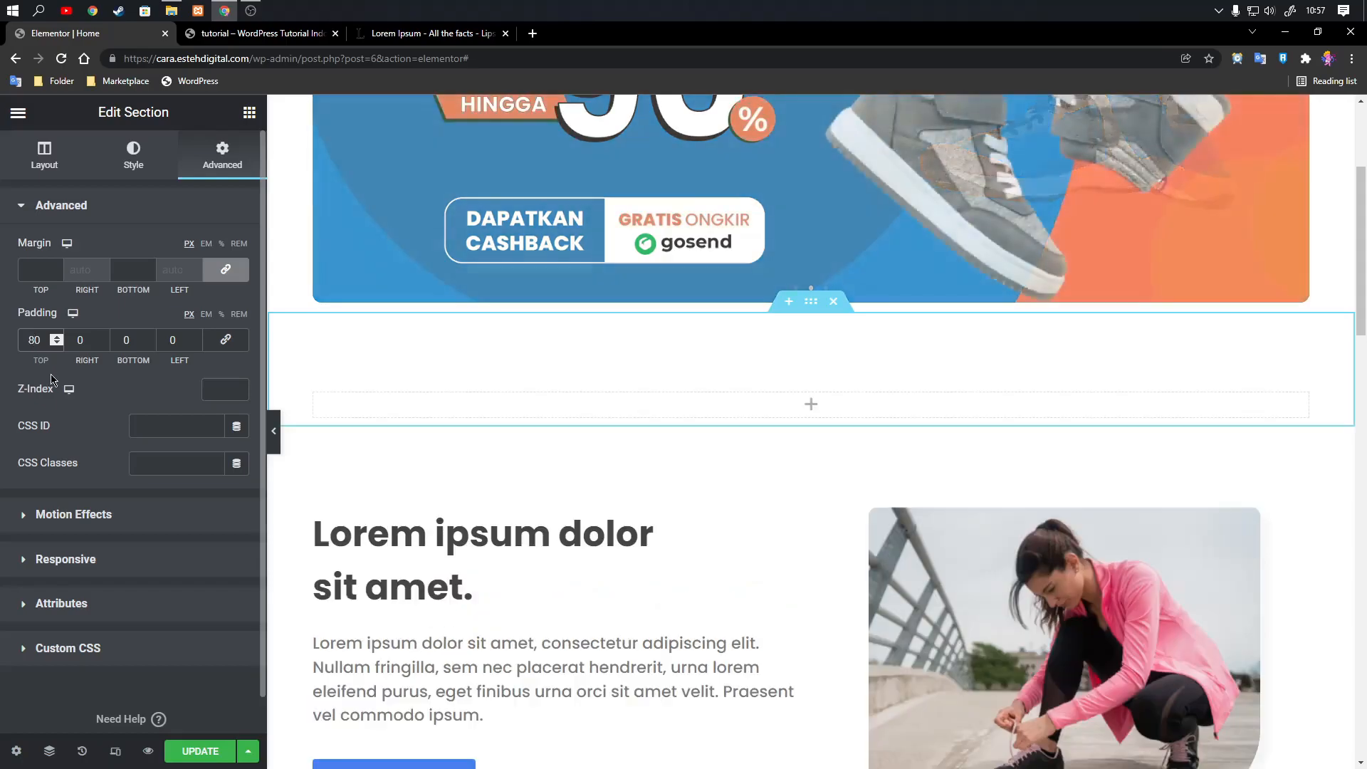
pyautogui.click(118, 333)
pyautogui.write('4')
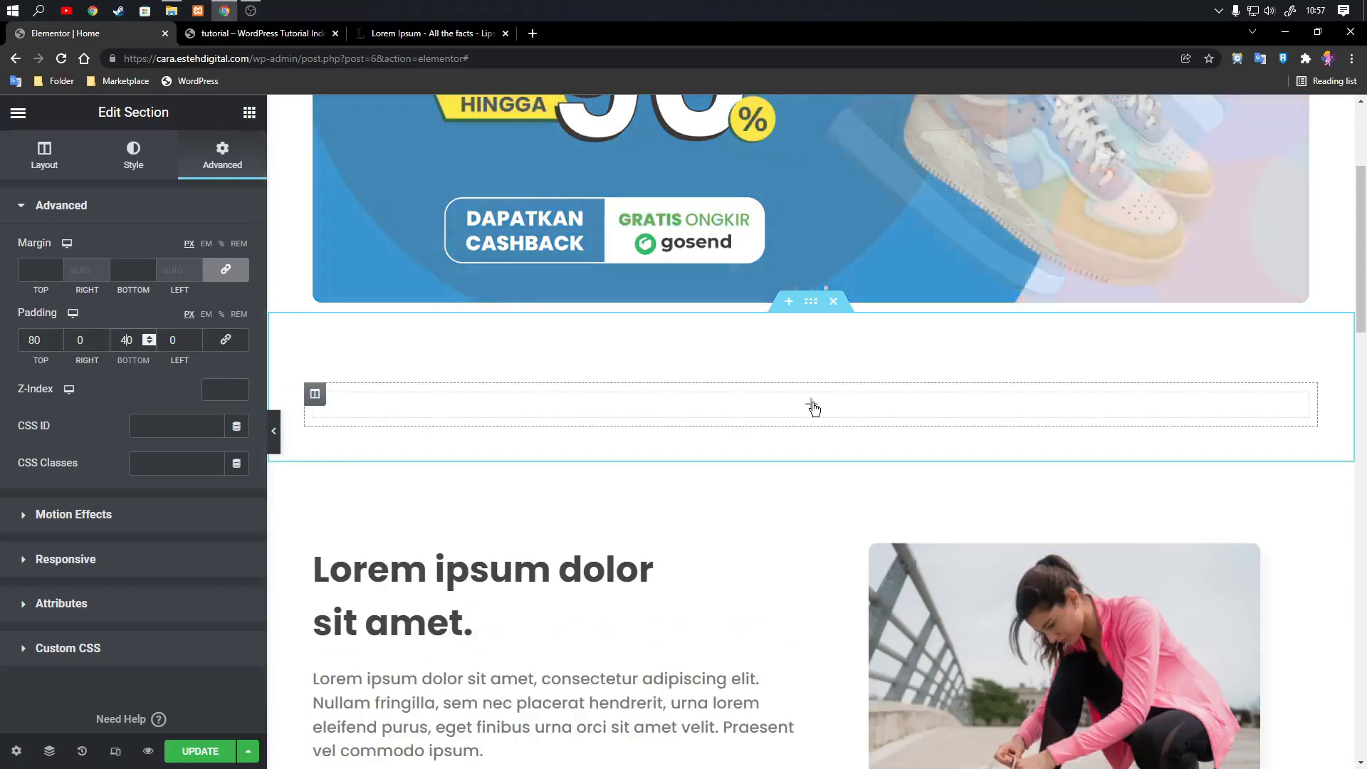
# Try an Image Carousel widget in the new one-column section, and delete it.
pyautogui.click(813, 407)
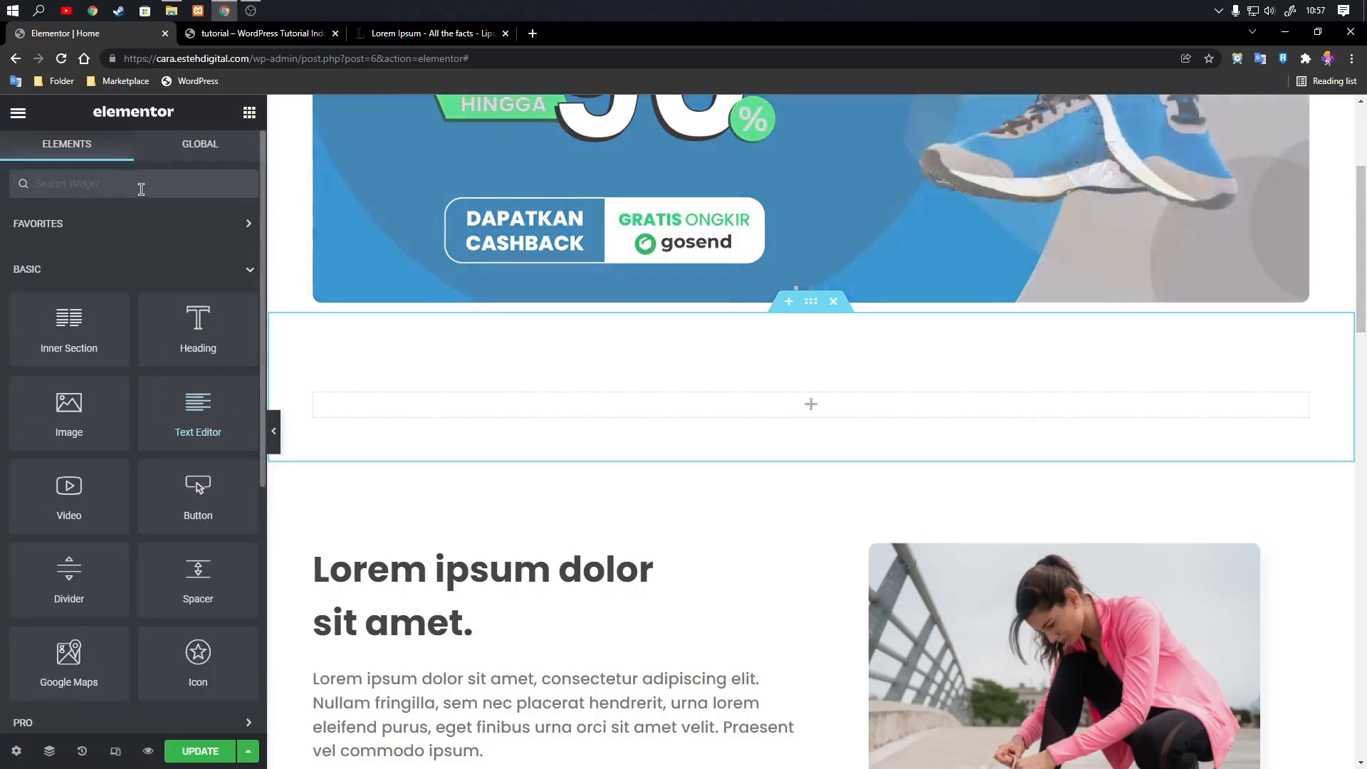
pyautogui.click(141, 186)
pyautogui.write('imag')
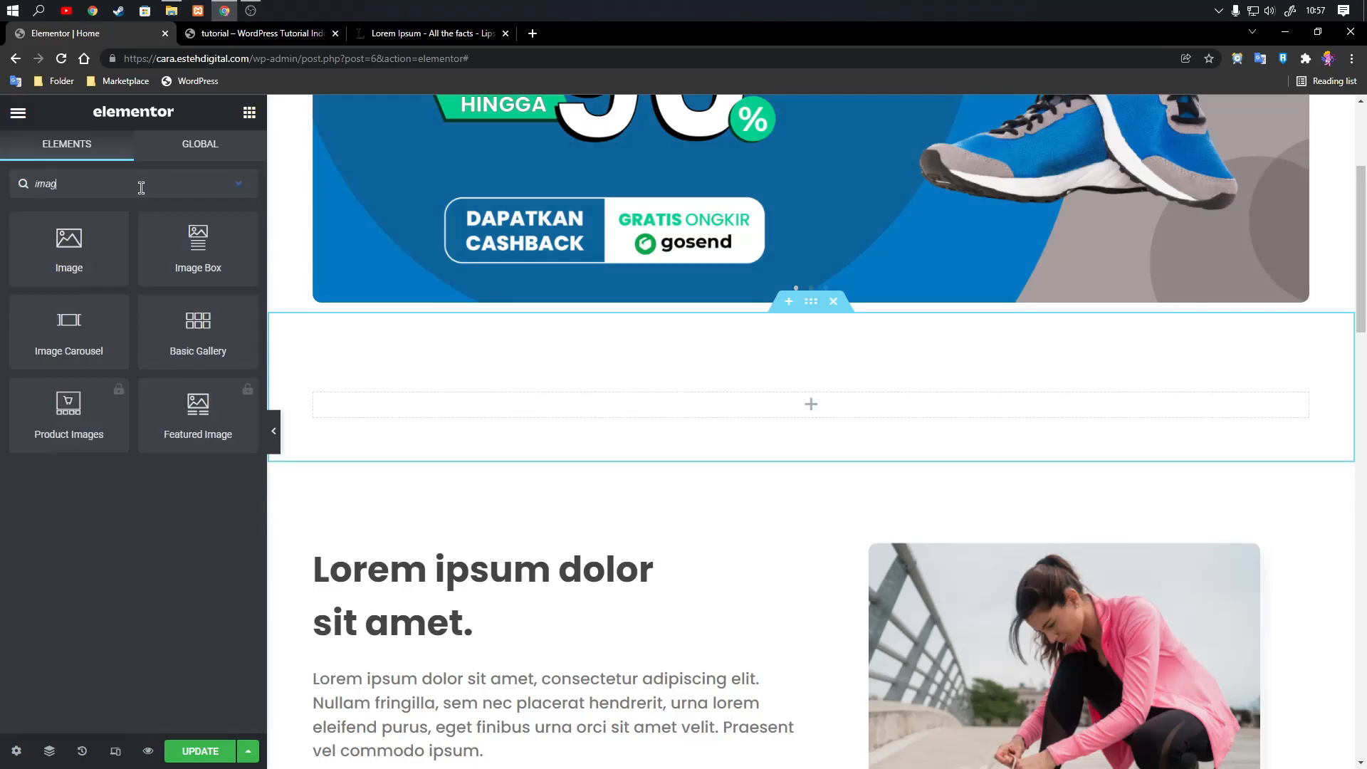
pyautogui.moveTo(74, 351); pyautogui.dragTo(805, 417)
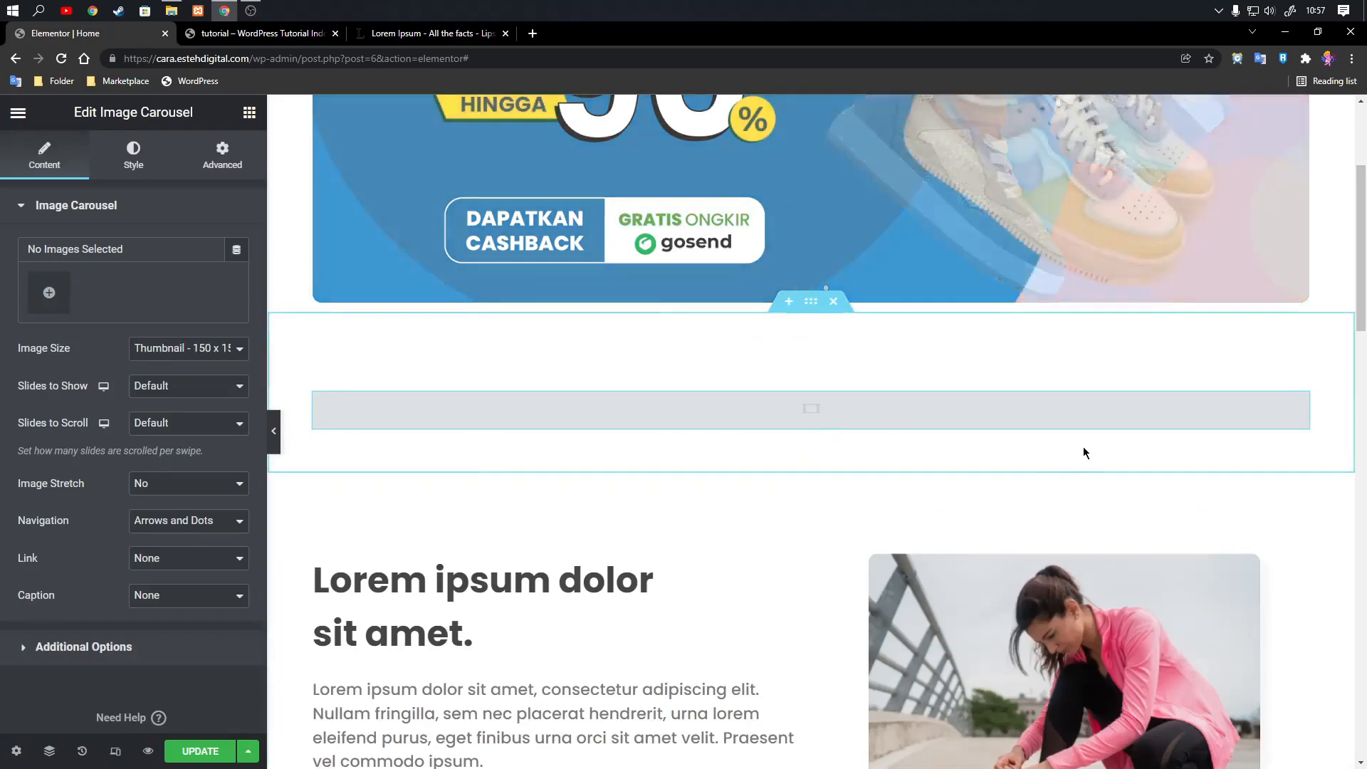
pyautogui.rightClick(1302, 408)
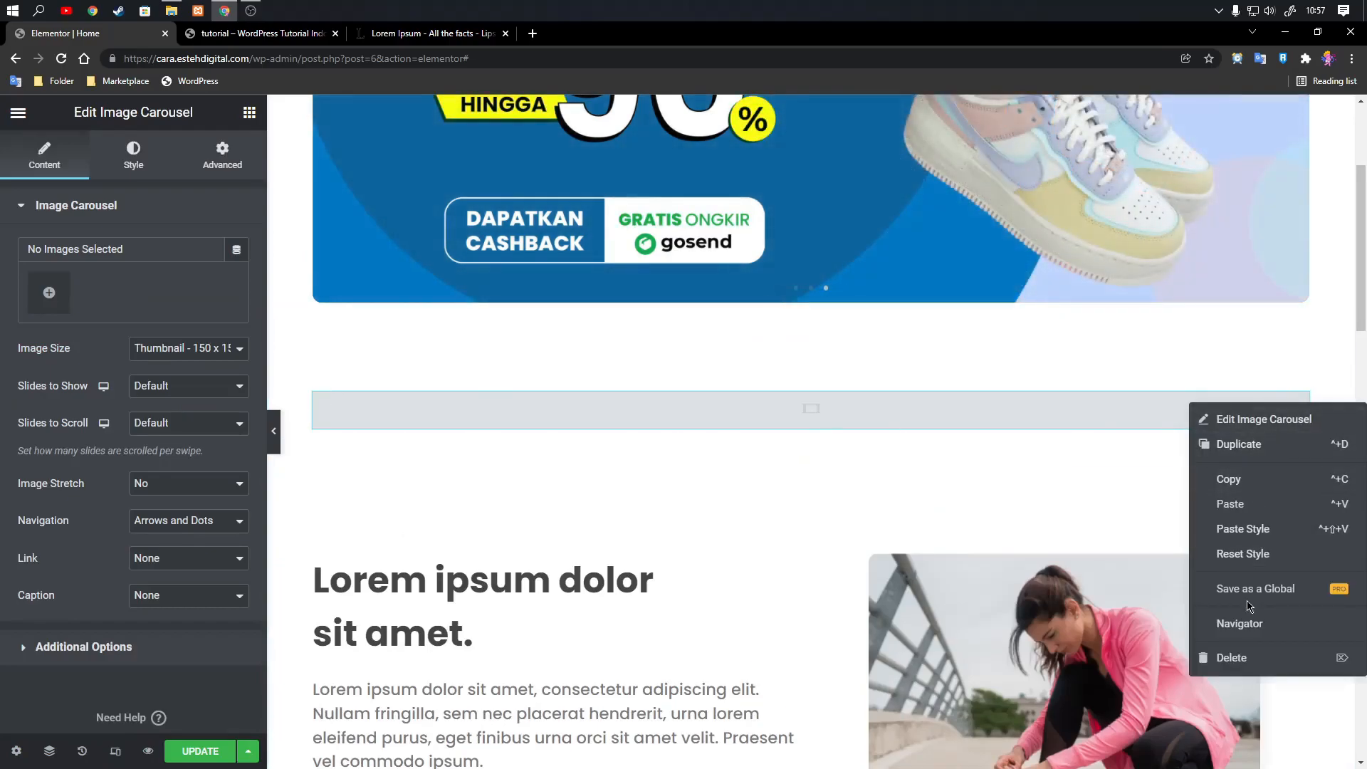
pyautogui.click(1246, 653)
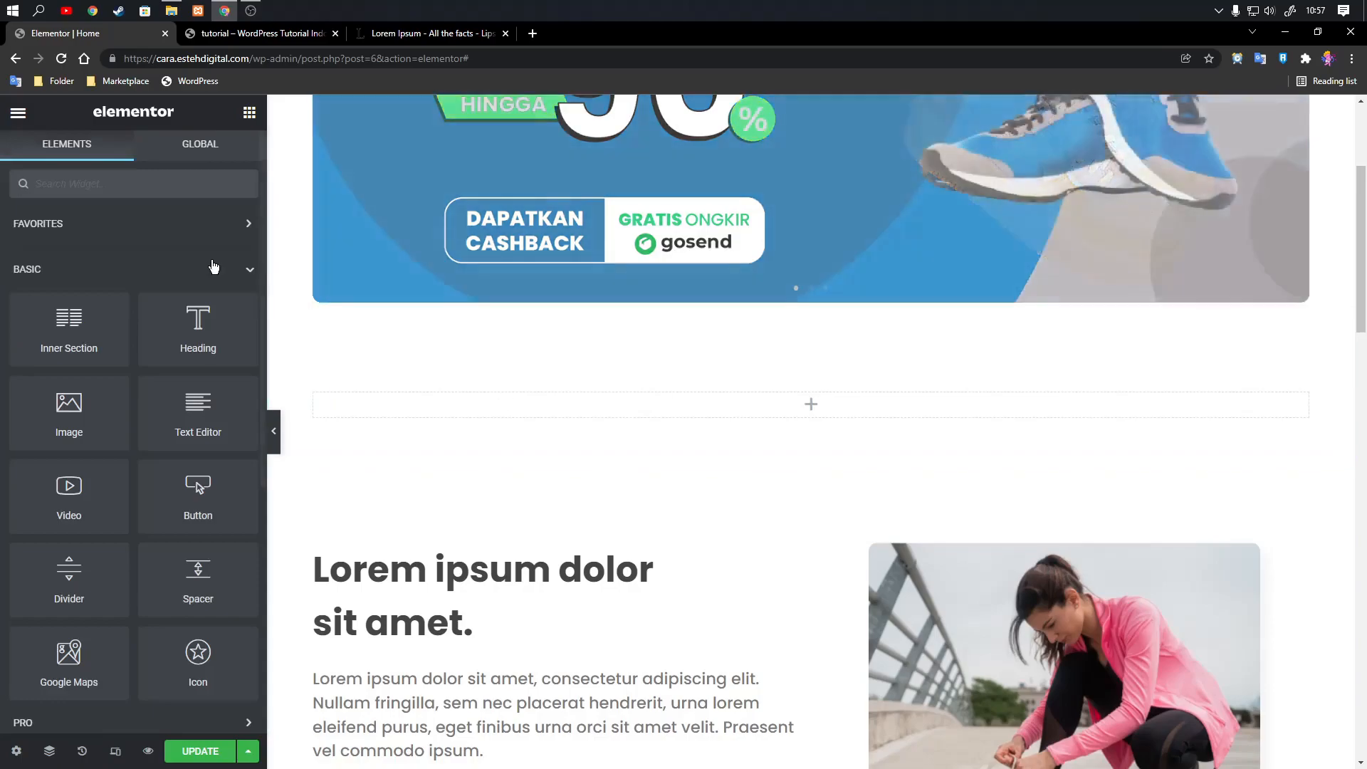
# Insert an Inner Section in the new one-column section and add an Image widget to its second column.
pyautogui.moveTo(56, 324); pyautogui.dragTo(592, 404)
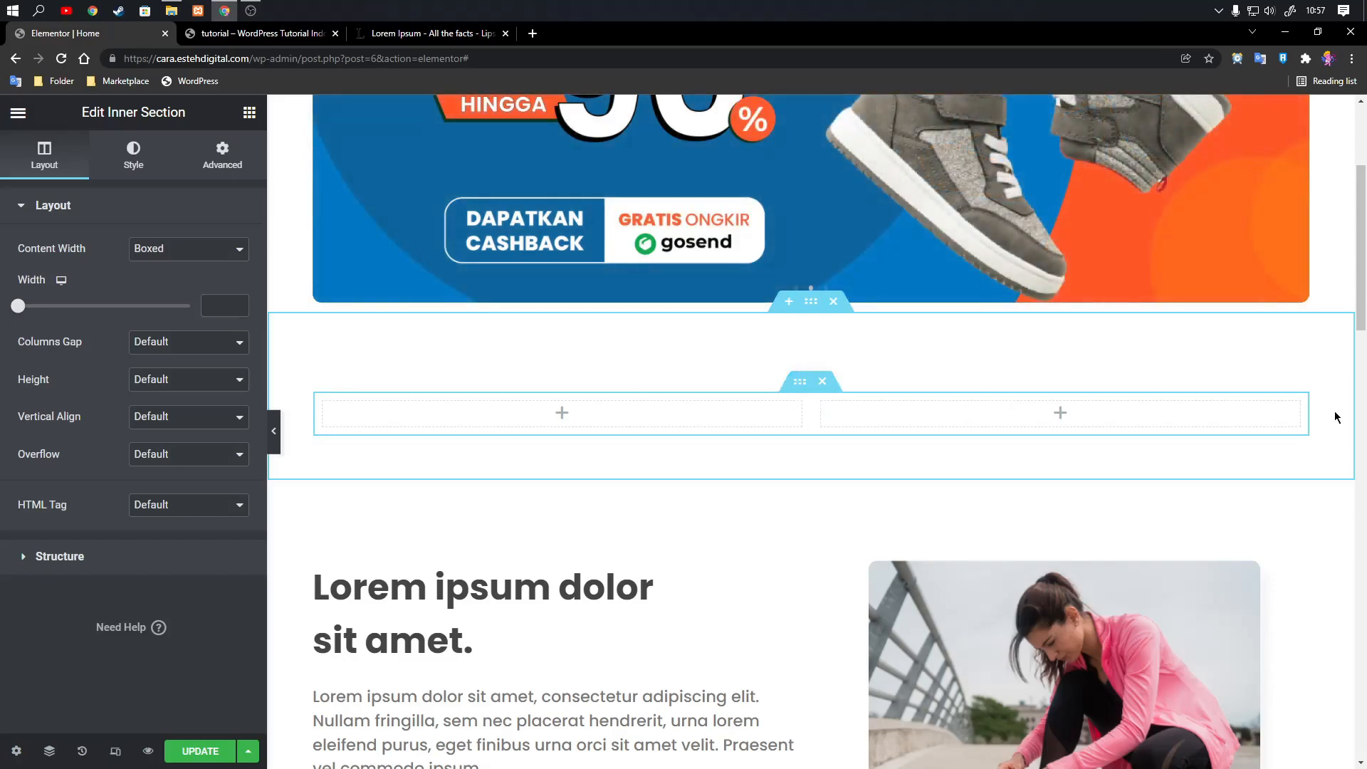
pyautogui.click(1060, 414)
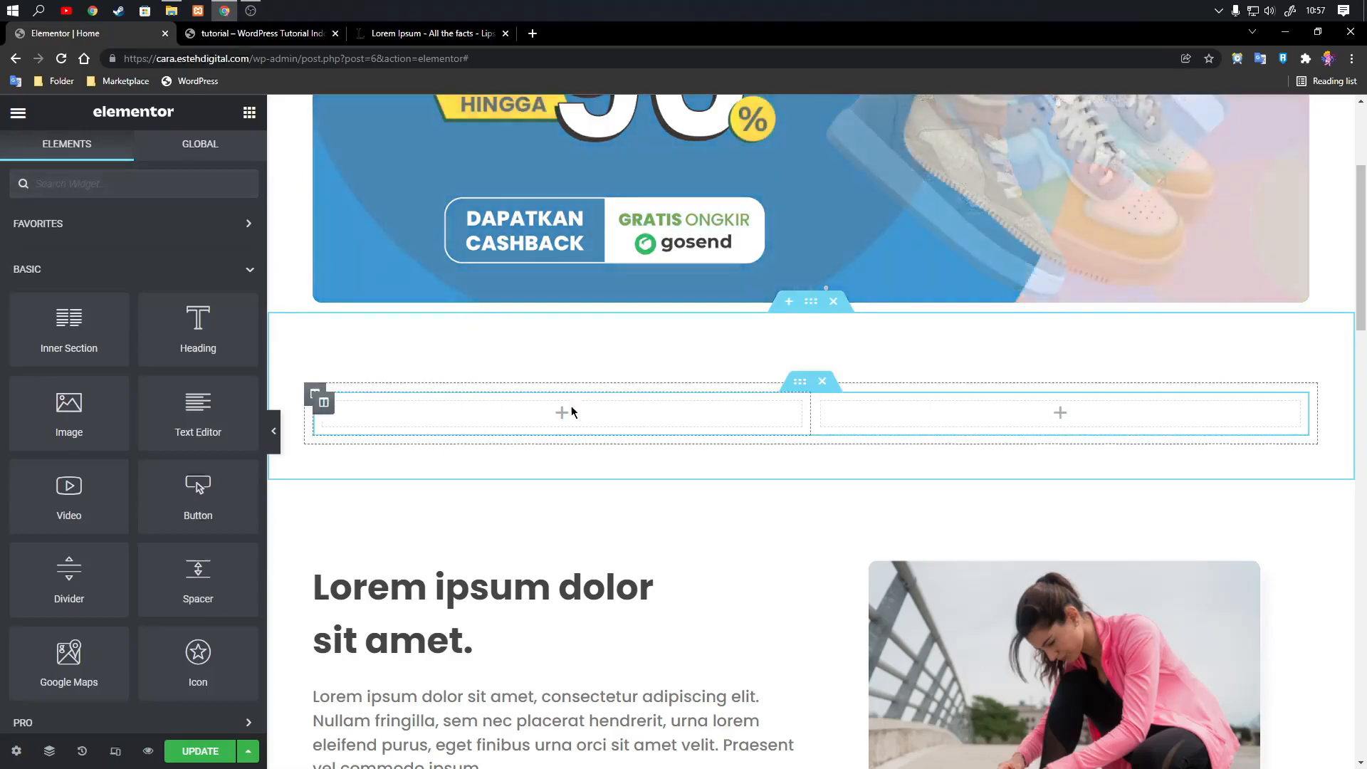
pyautogui.moveTo(144, 426); pyautogui.dragTo(1014, 408)
# Set the image size to Full, then upload logo-adidas.png and insert it as the widget's image.
pyautogui.click(217, 382)
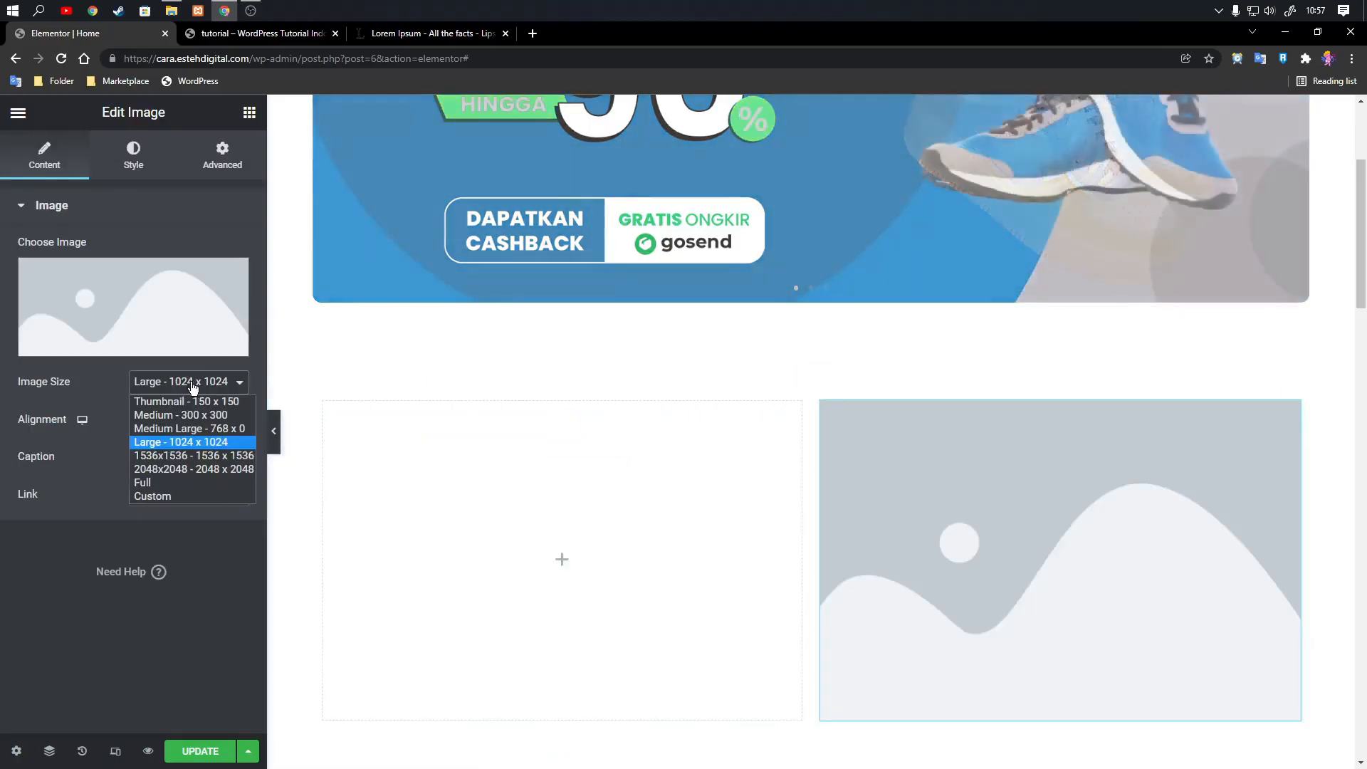
pyautogui.click(145, 483)
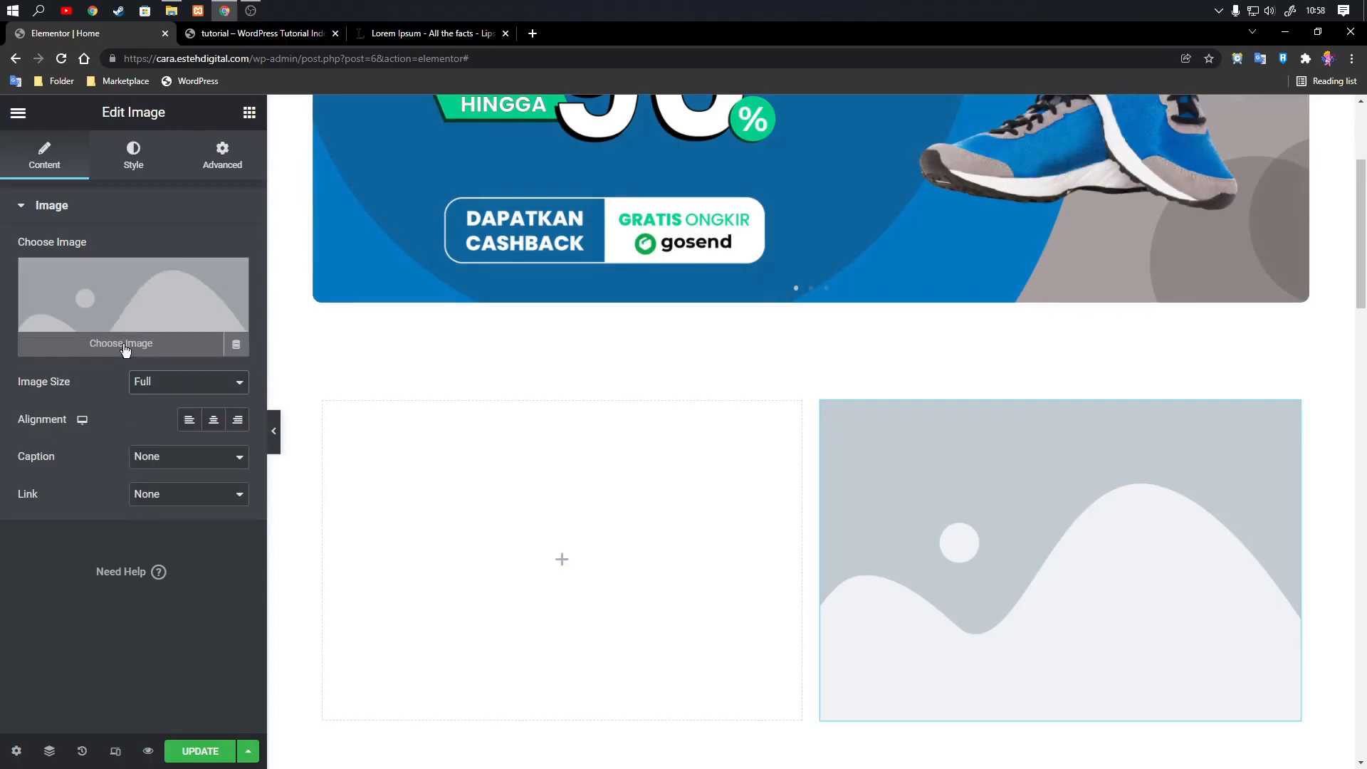
pyautogui.click(125, 346)
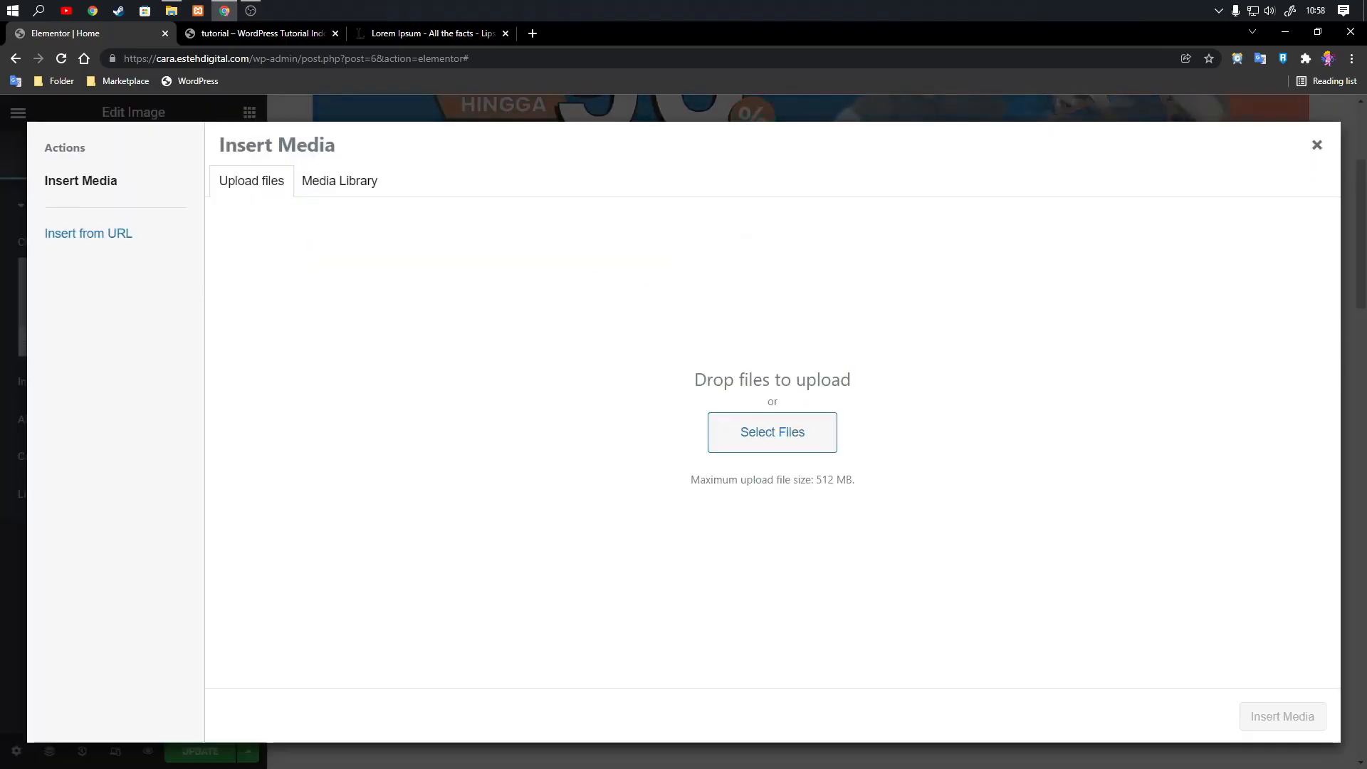
pyautogui.moveTo(1366, 349); pyautogui.dragTo(772, 470)
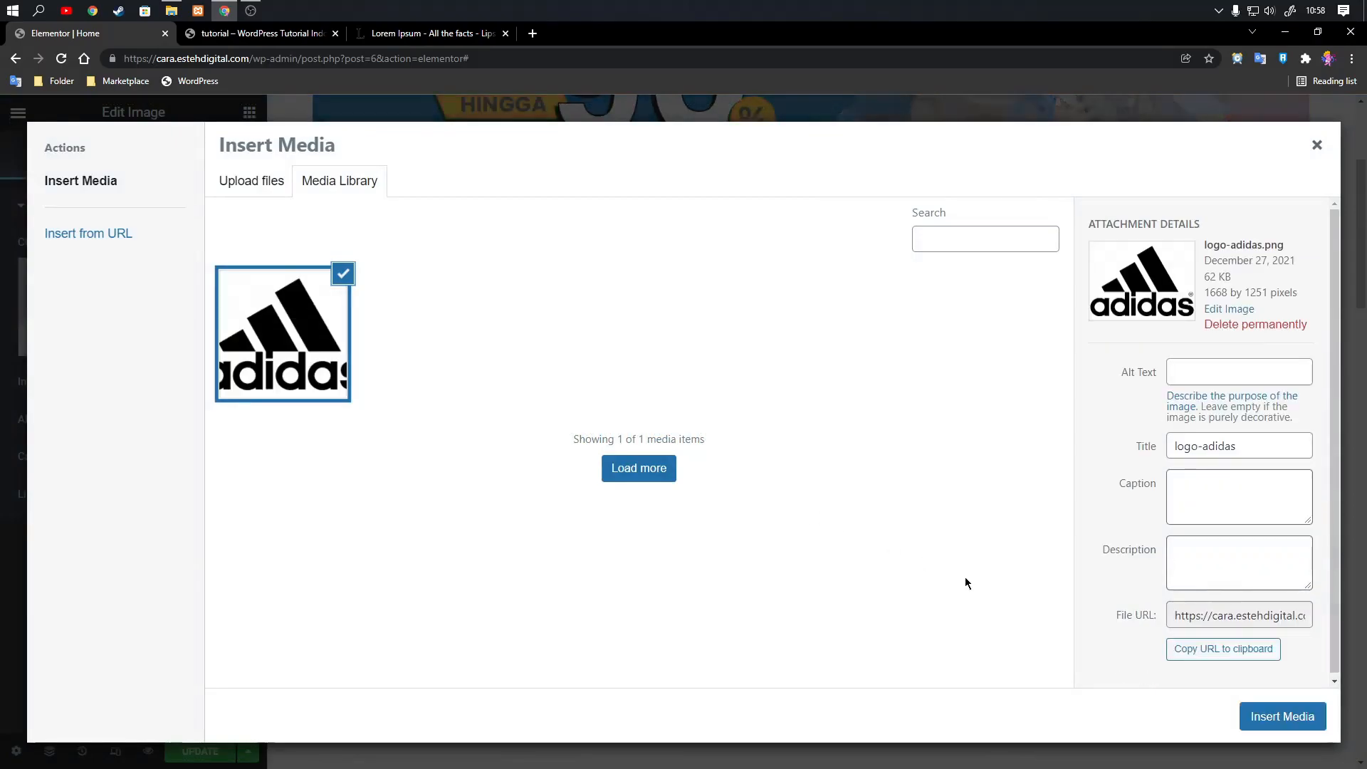
pyautogui.click(1259, 724)
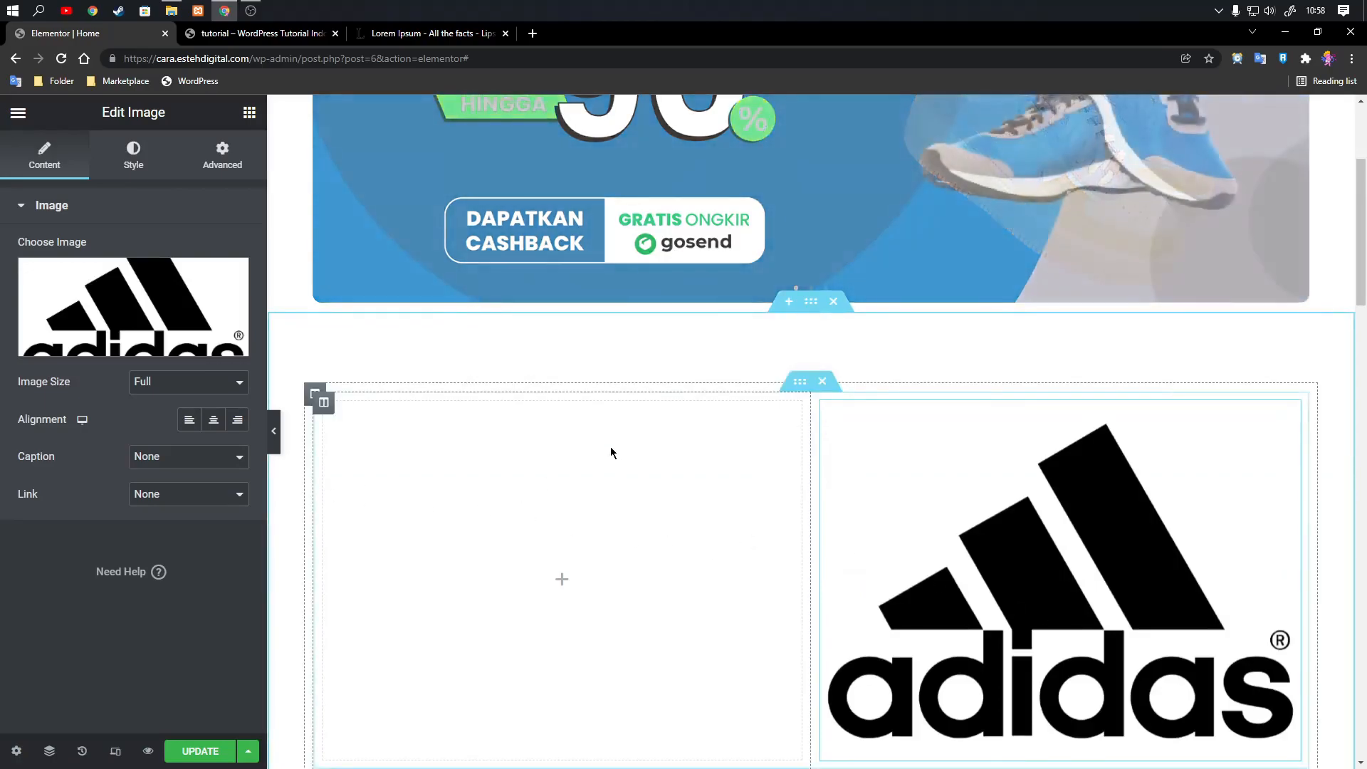
# Delete the empty first column of the inner section.
pyautogui.scroll(-4, 635, 396)
pyautogui.scroll(2, 632, 357)
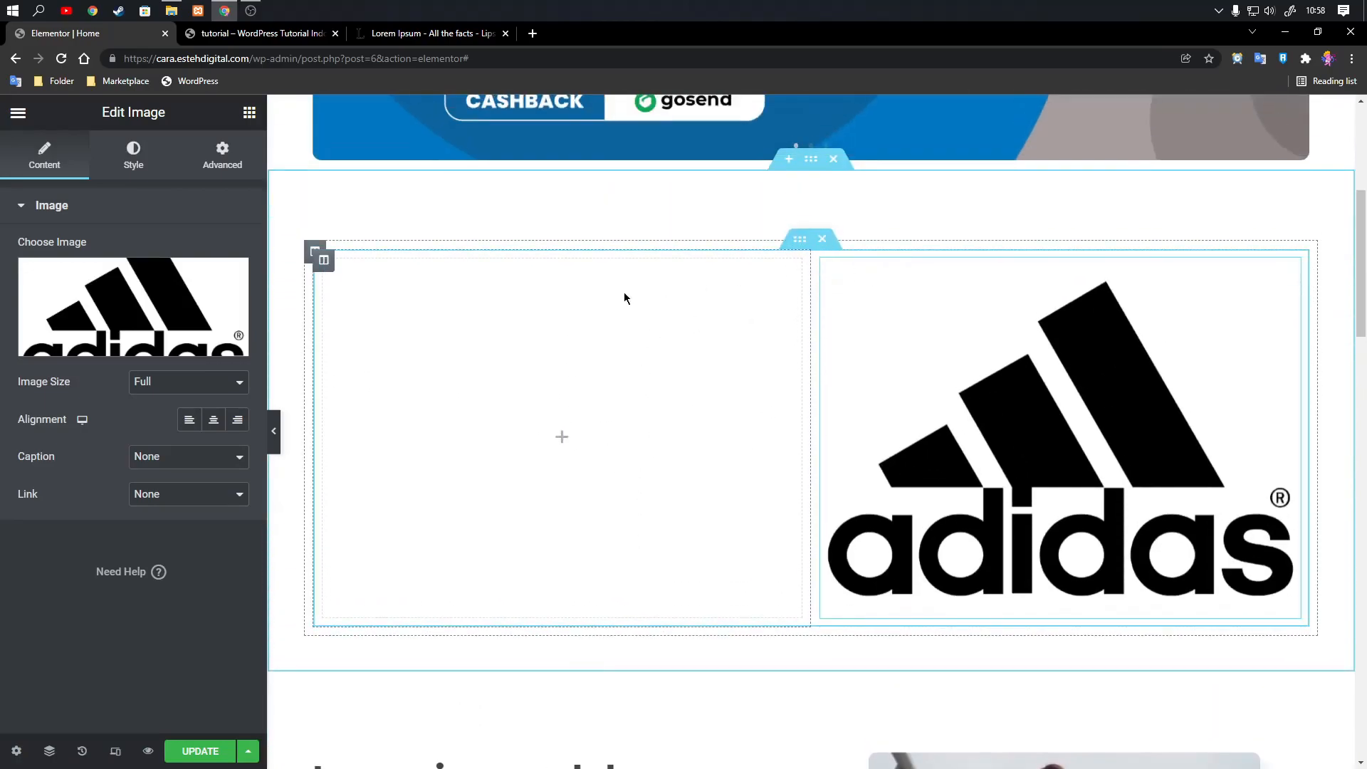
pyautogui.rightClick(325, 265)
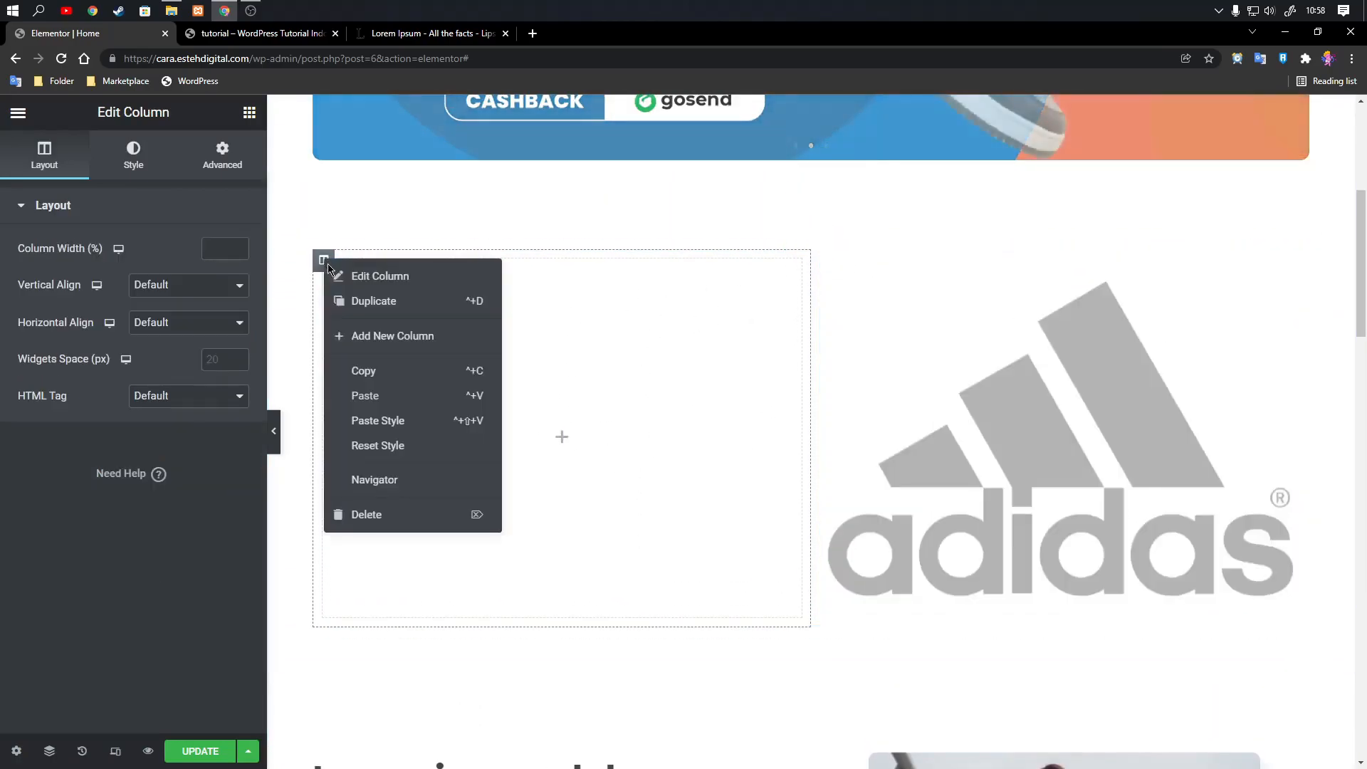
pyautogui.click(380, 514)
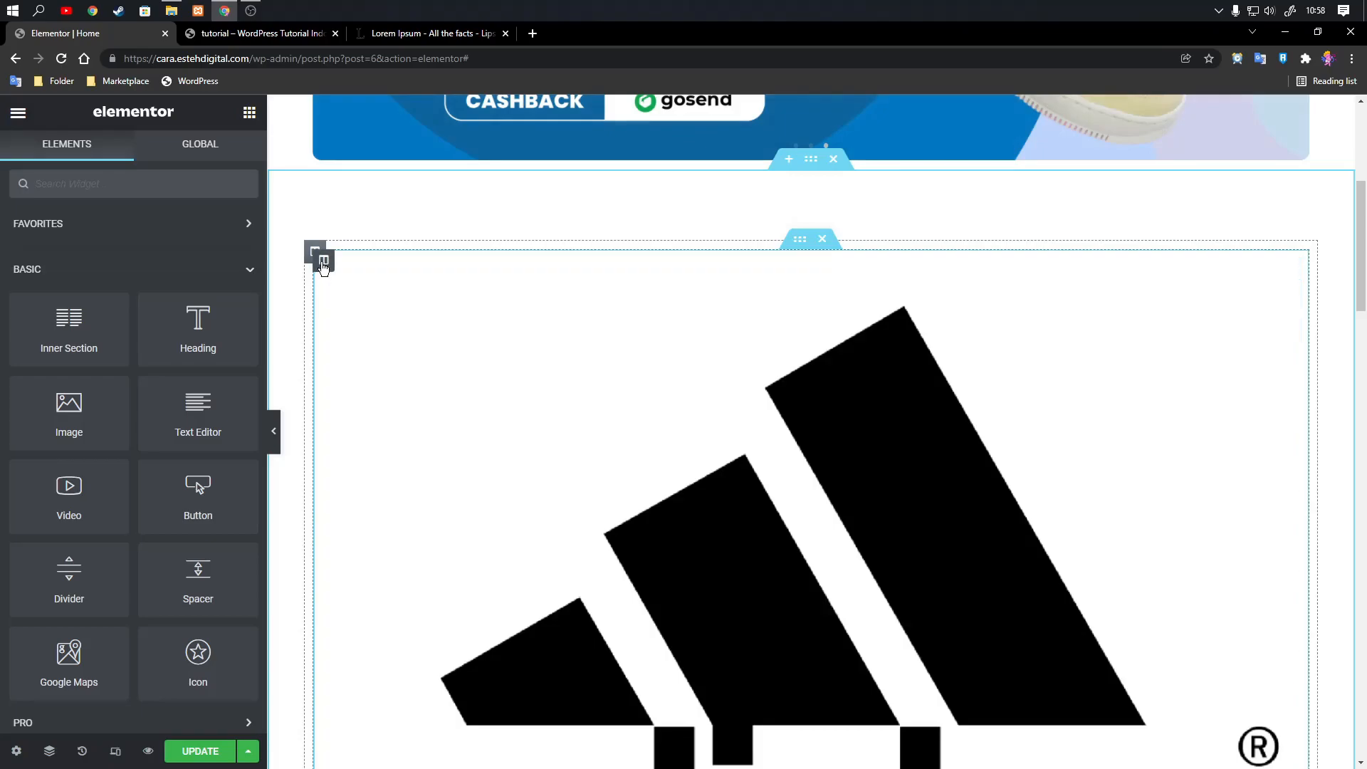
# Duplicate the adidas logo column four times to get five columns in the inner section.
pyautogui.click(324, 260)
pyautogui.rightClick(324, 261)
pyautogui.click(361, 304)
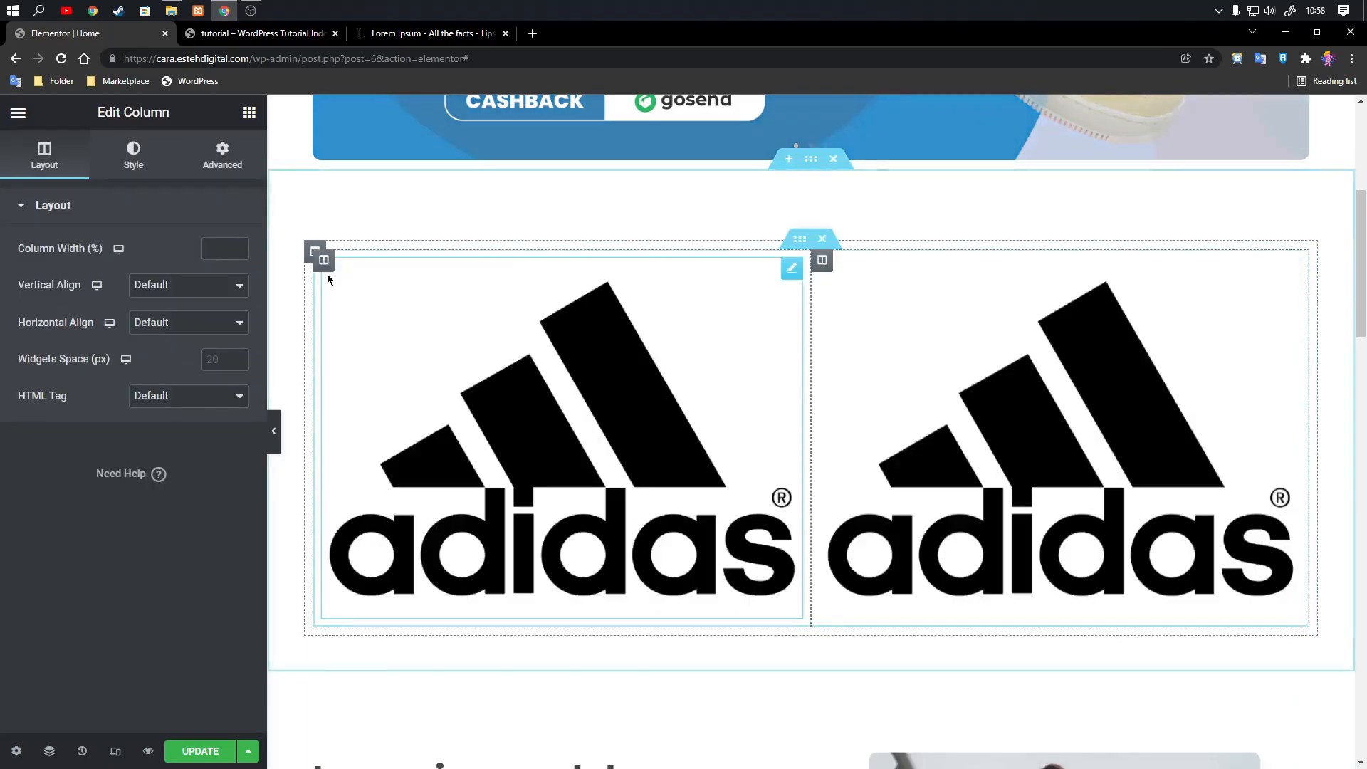
pyautogui.rightClick(325, 262)
pyautogui.click(362, 304)
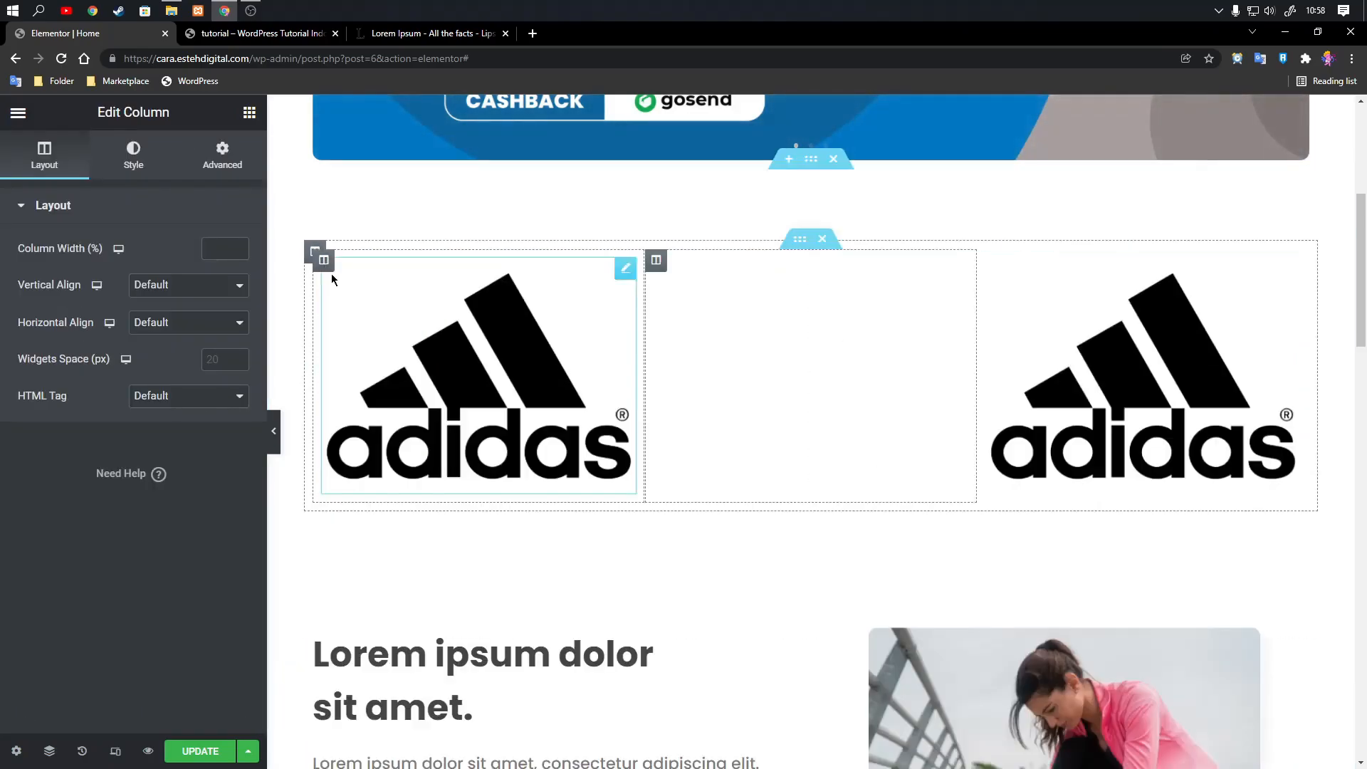
pyautogui.rightClick(325, 262)
pyautogui.click(362, 303)
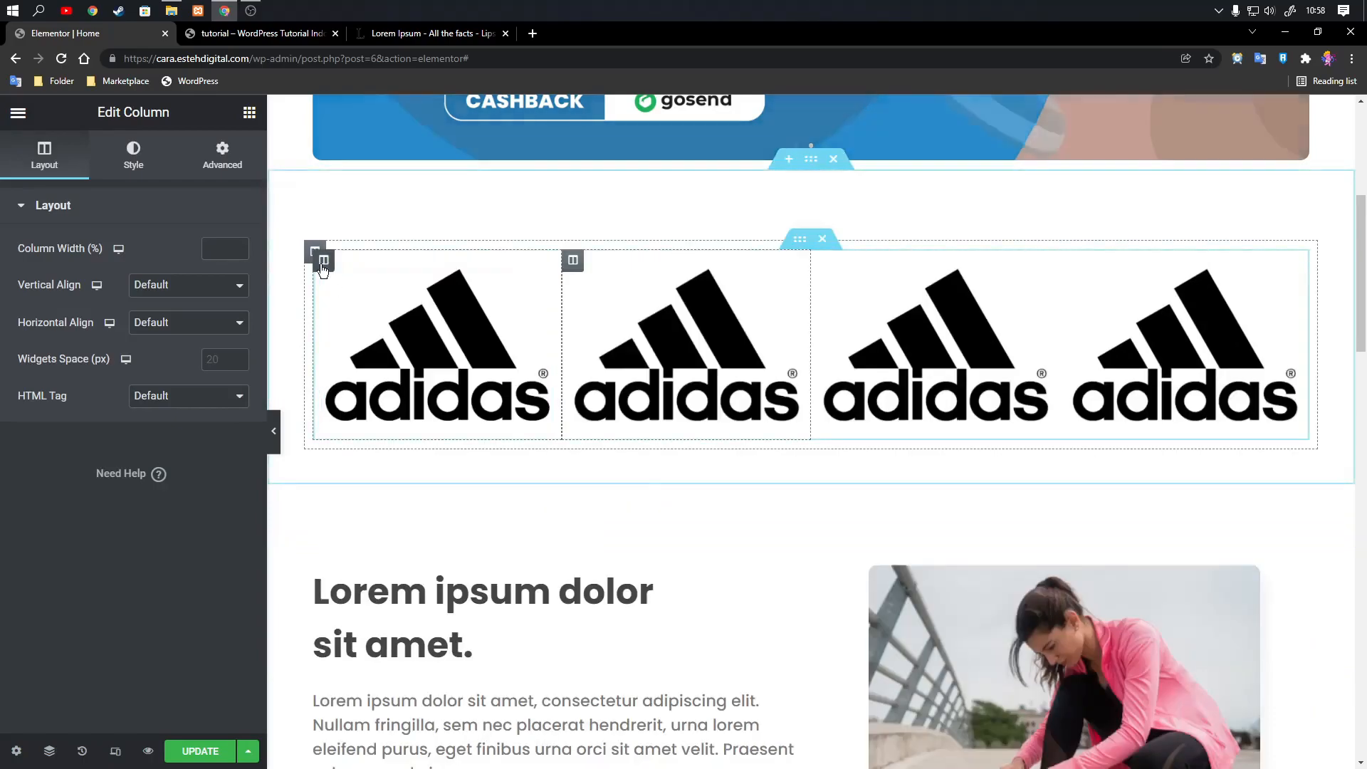
pyautogui.rightClick(324, 262)
pyautogui.click(351, 305)
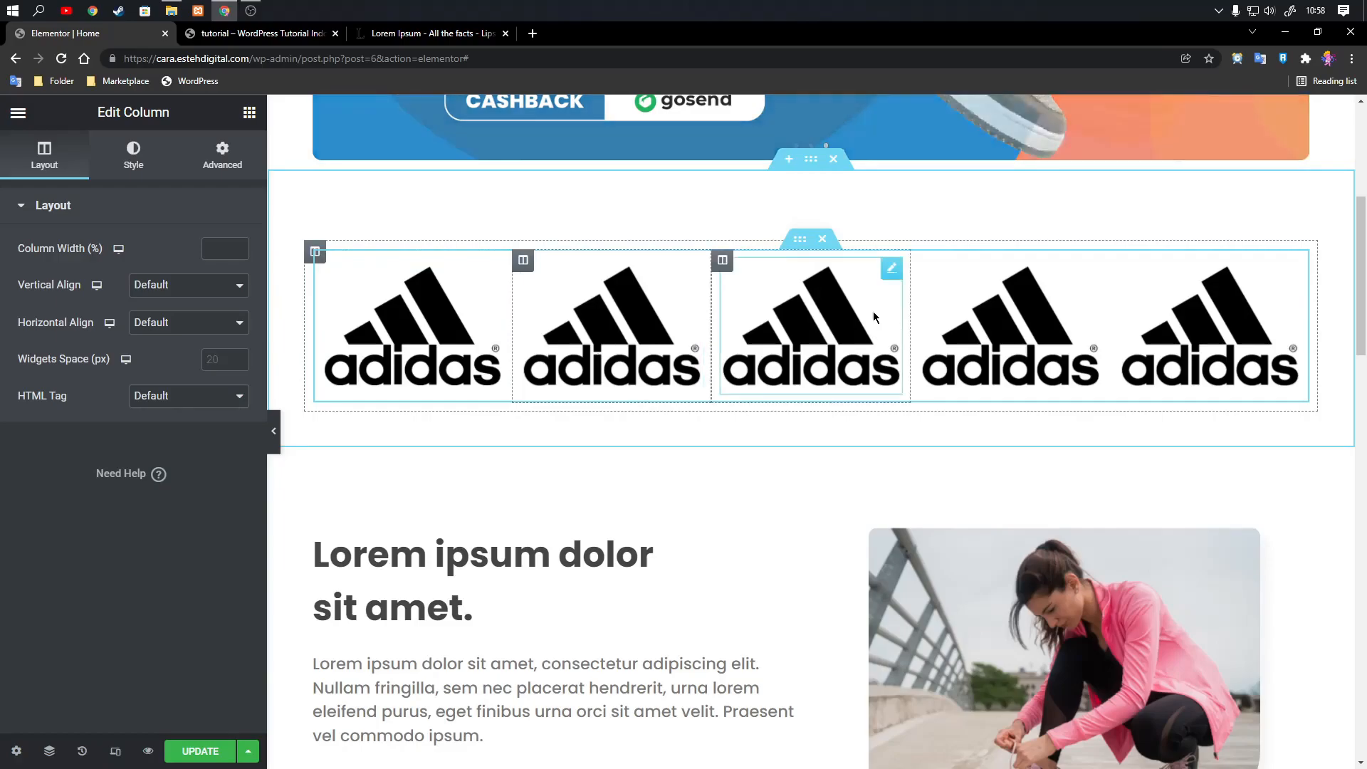
# Set the width of the adidas logo in the middle column to 40%.
pyautogui.click(891, 269)
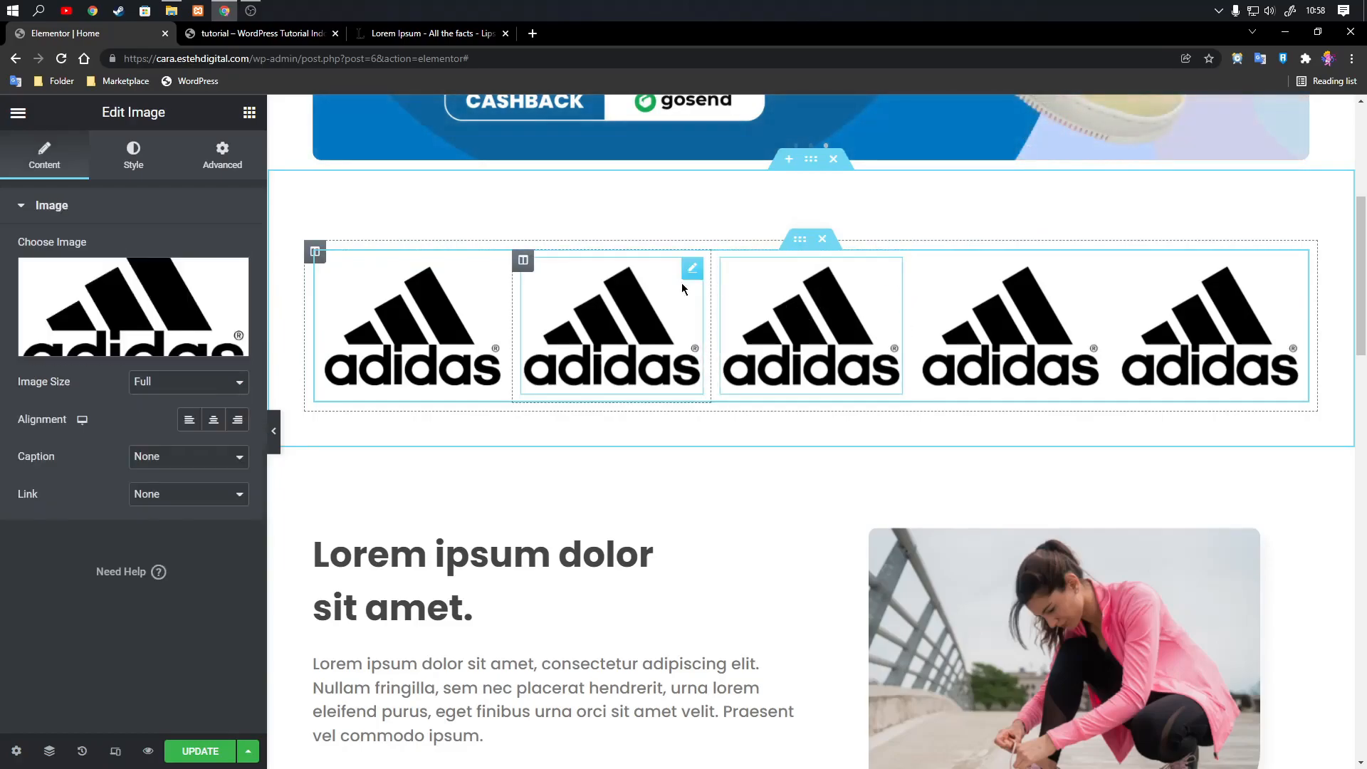
pyautogui.click(127, 155)
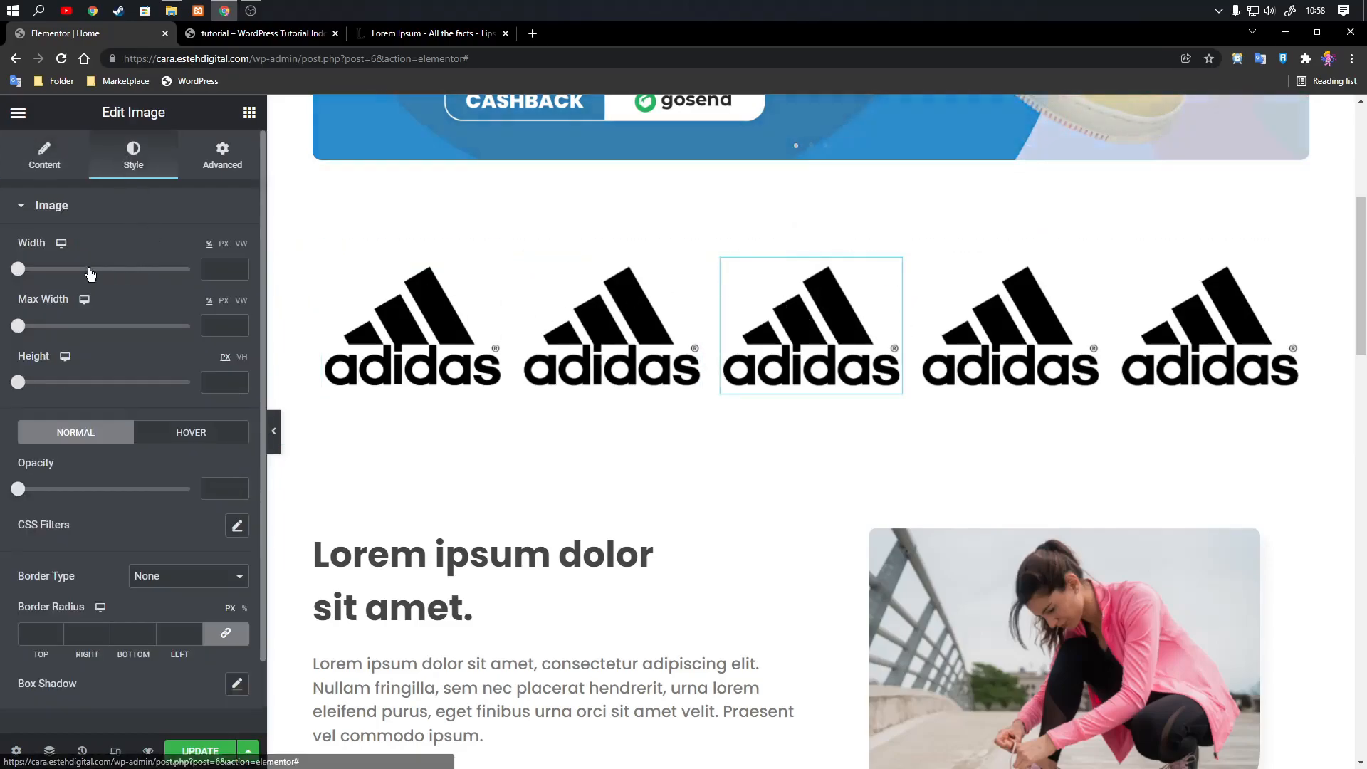
pyautogui.moveTo(18, 268); pyautogui.dragTo(92, 270)
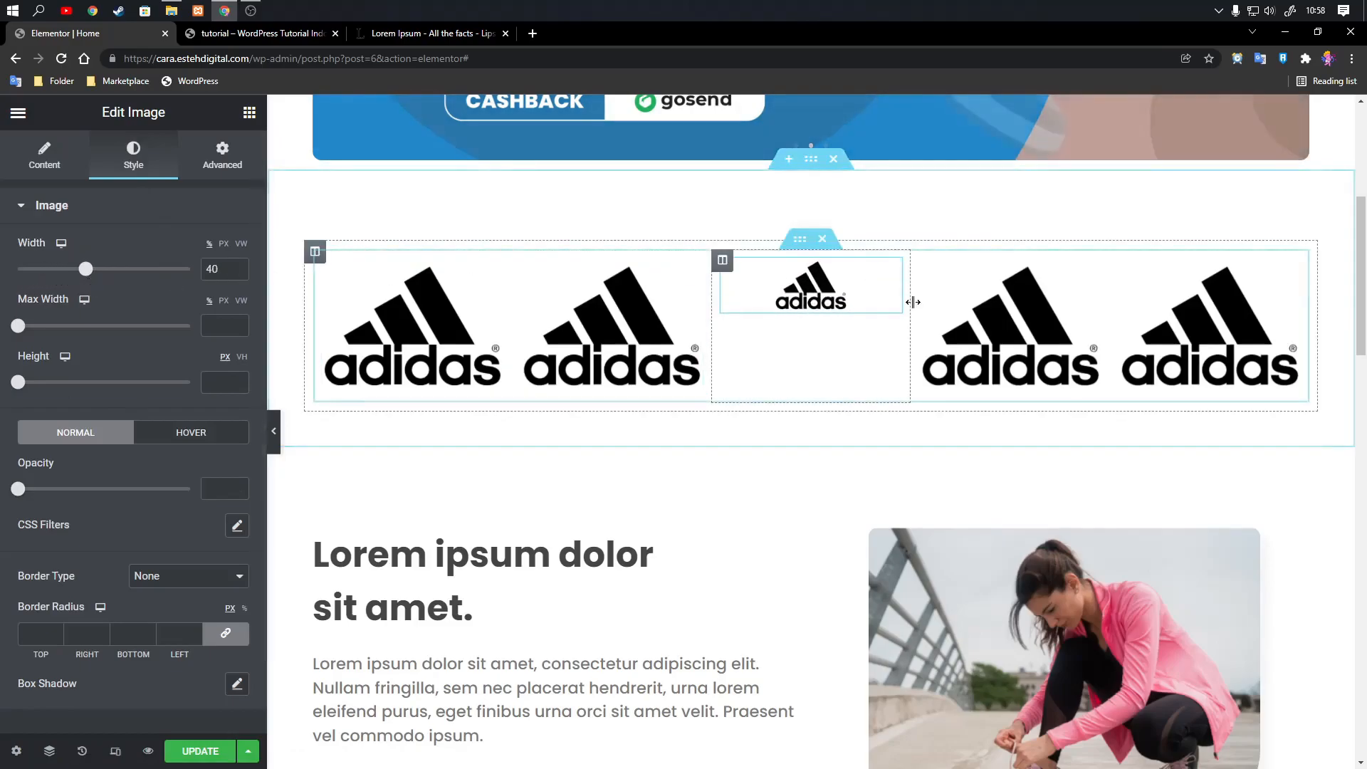
# Delete the full-width adidas images from the fourth, fifth, second and first columns, leaving the columns empty.
pyautogui.click(1092, 269)
pyautogui.rightClick(1092, 275)
pyautogui.click(1143, 520)
pyautogui.click(1290, 269)
pyautogui.rightClick(1292, 272)
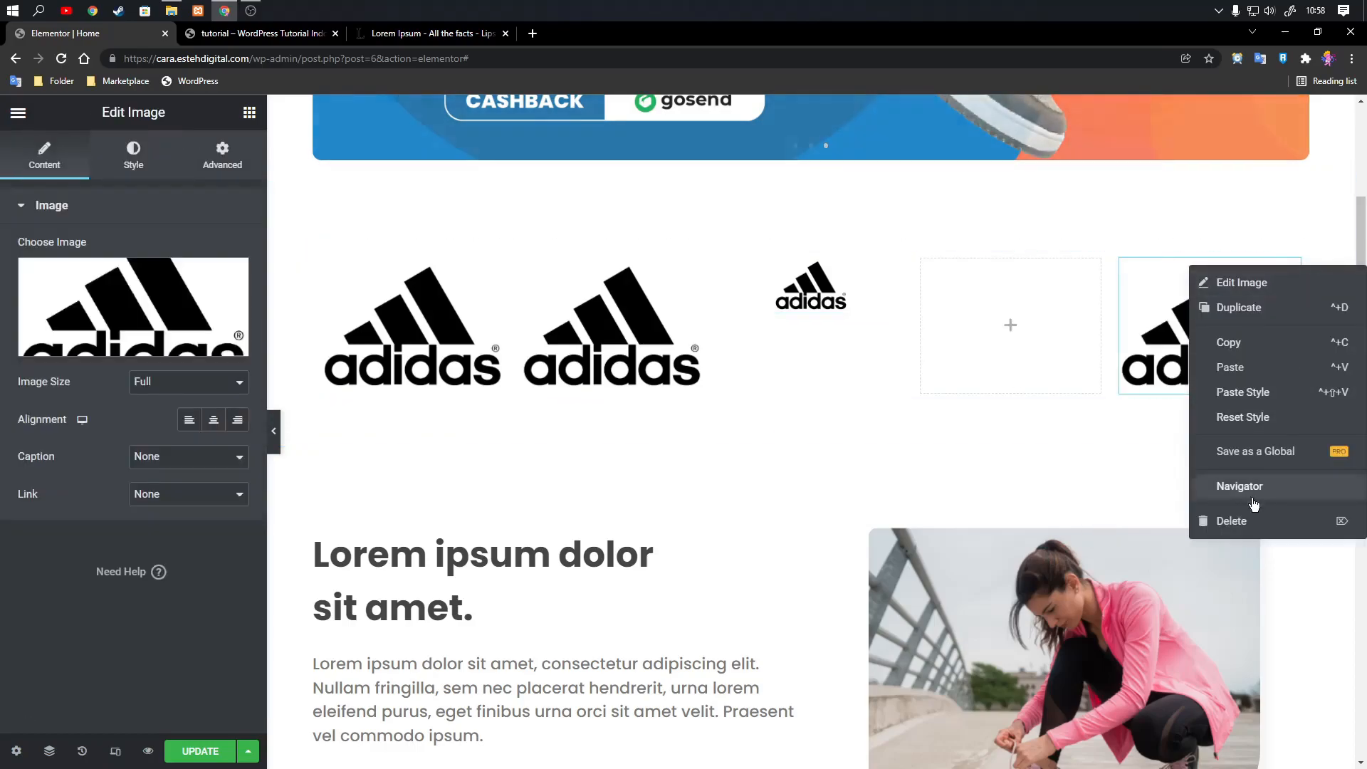
pyautogui.click(1226, 520)
pyautogui.rightClick(694, 271)
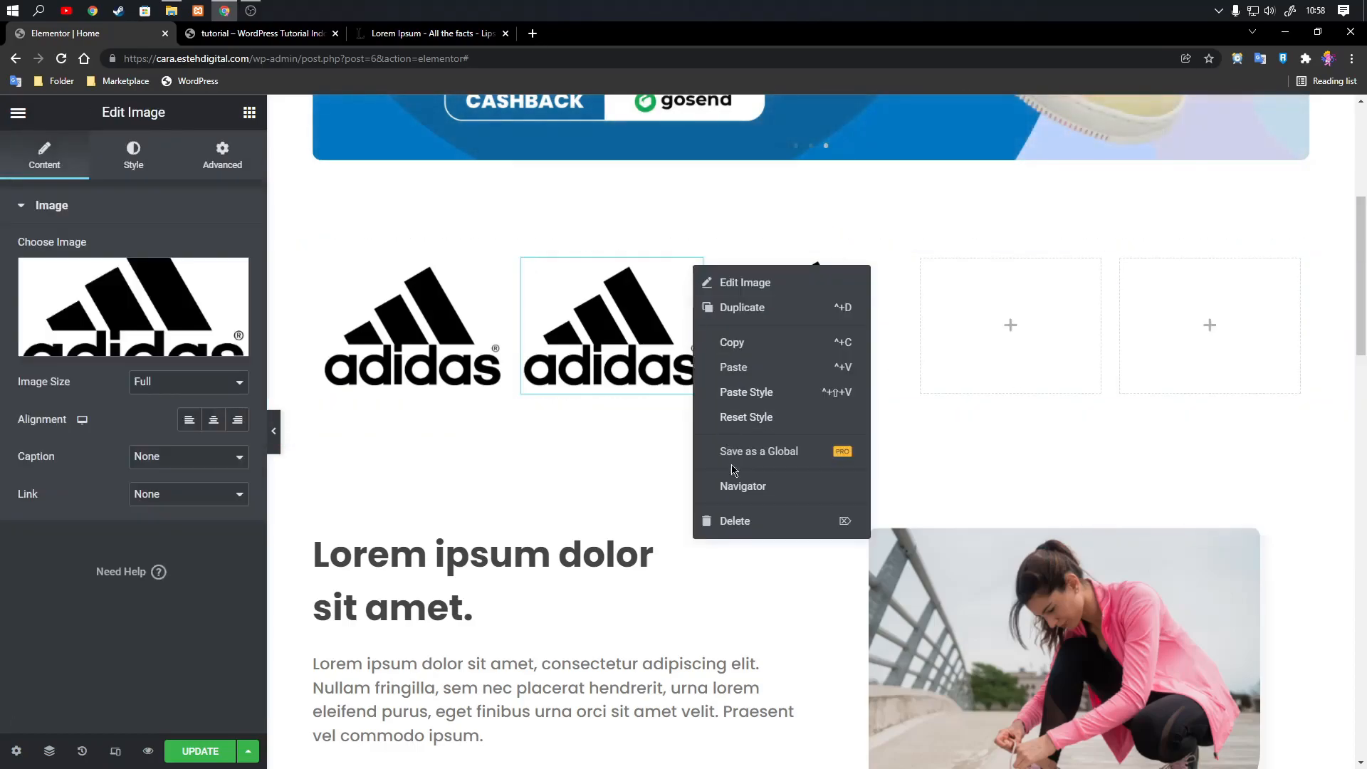
pyautogui.click(744, 520)
pyautogui.click(495, 269)
pyautogui.rightClick(496, 275)
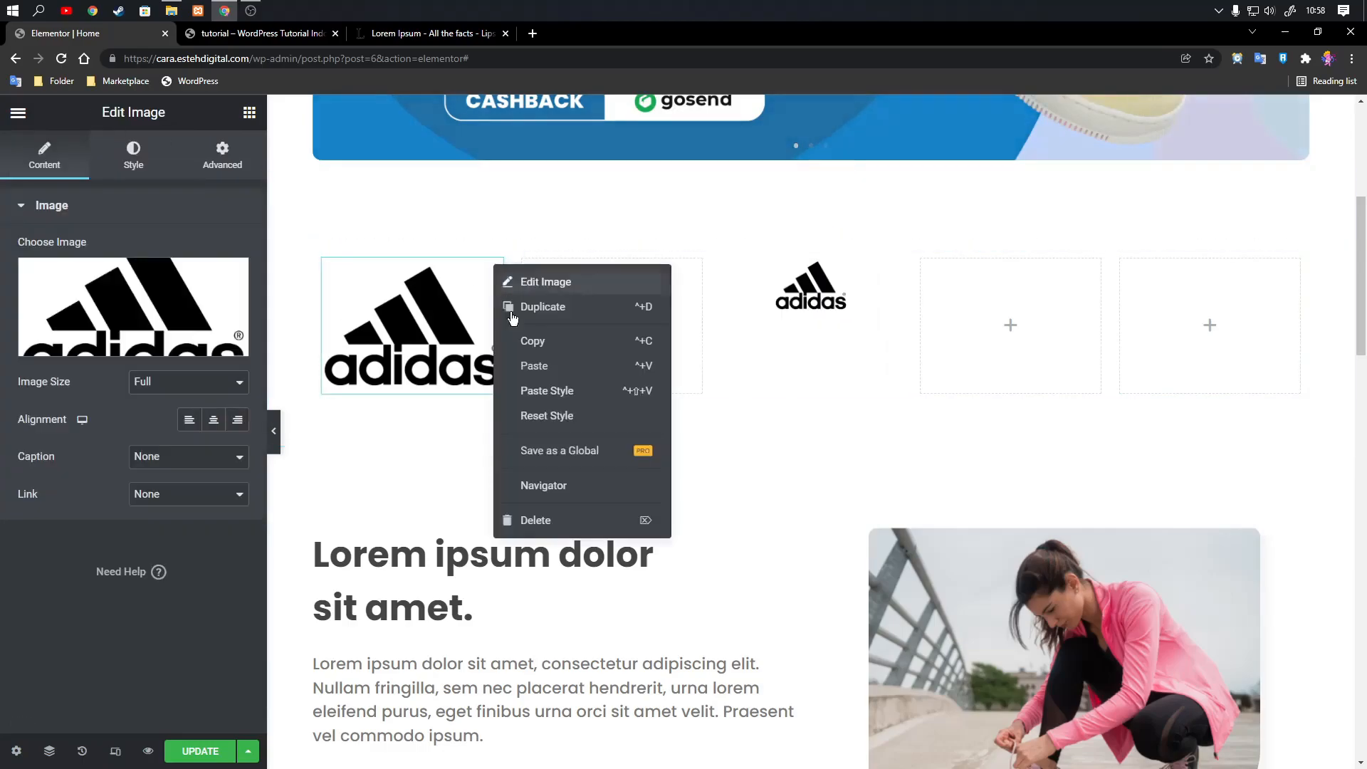
pyautogui.click(542, 521)
# Copy the 40% wide adidas image from the middle column and paste it into the fourth column.
pyautogui.click(890, 274)
pyautogui.rightClick(890, 274)
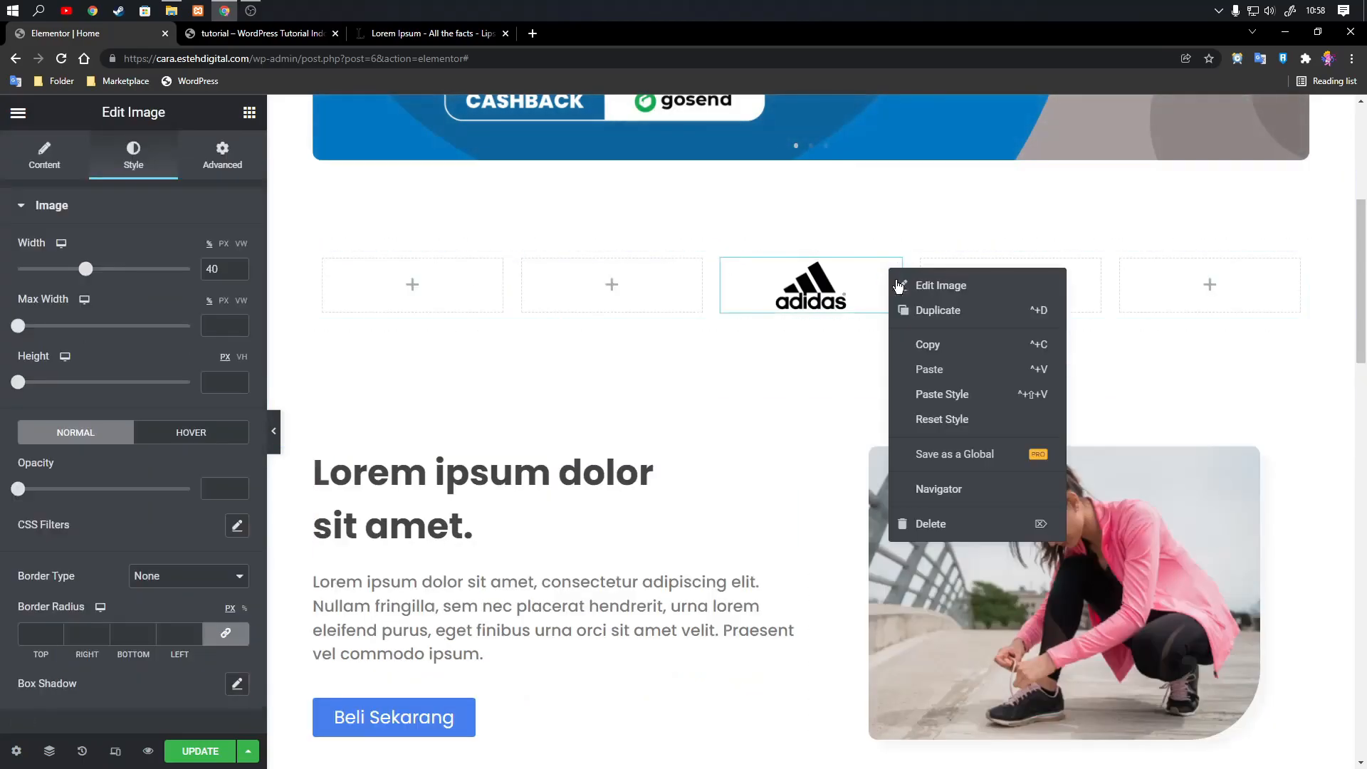
pyautogui.click(918, 341)
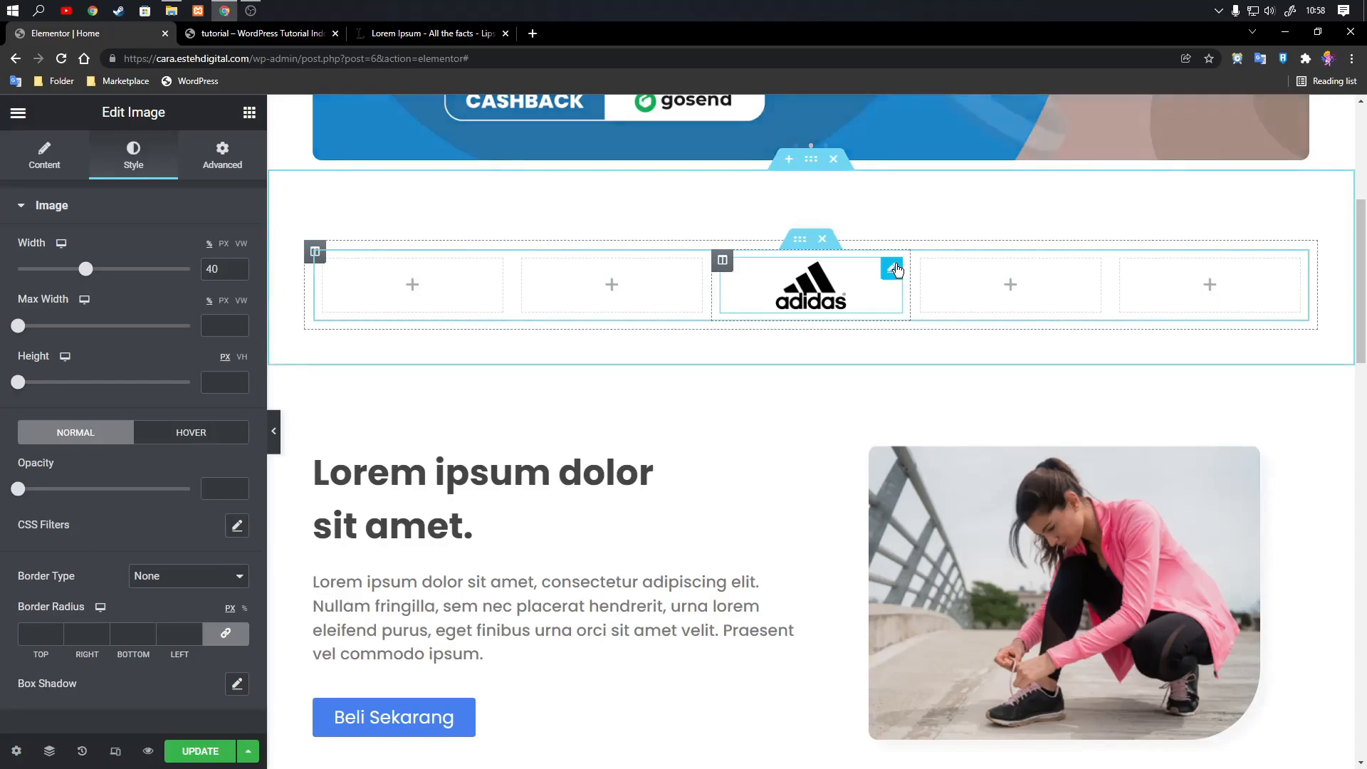
pyautogui.rightClick(895, 268)
pyautogui.click(935, 342)
pyautogui.rightClick(1008, 287)
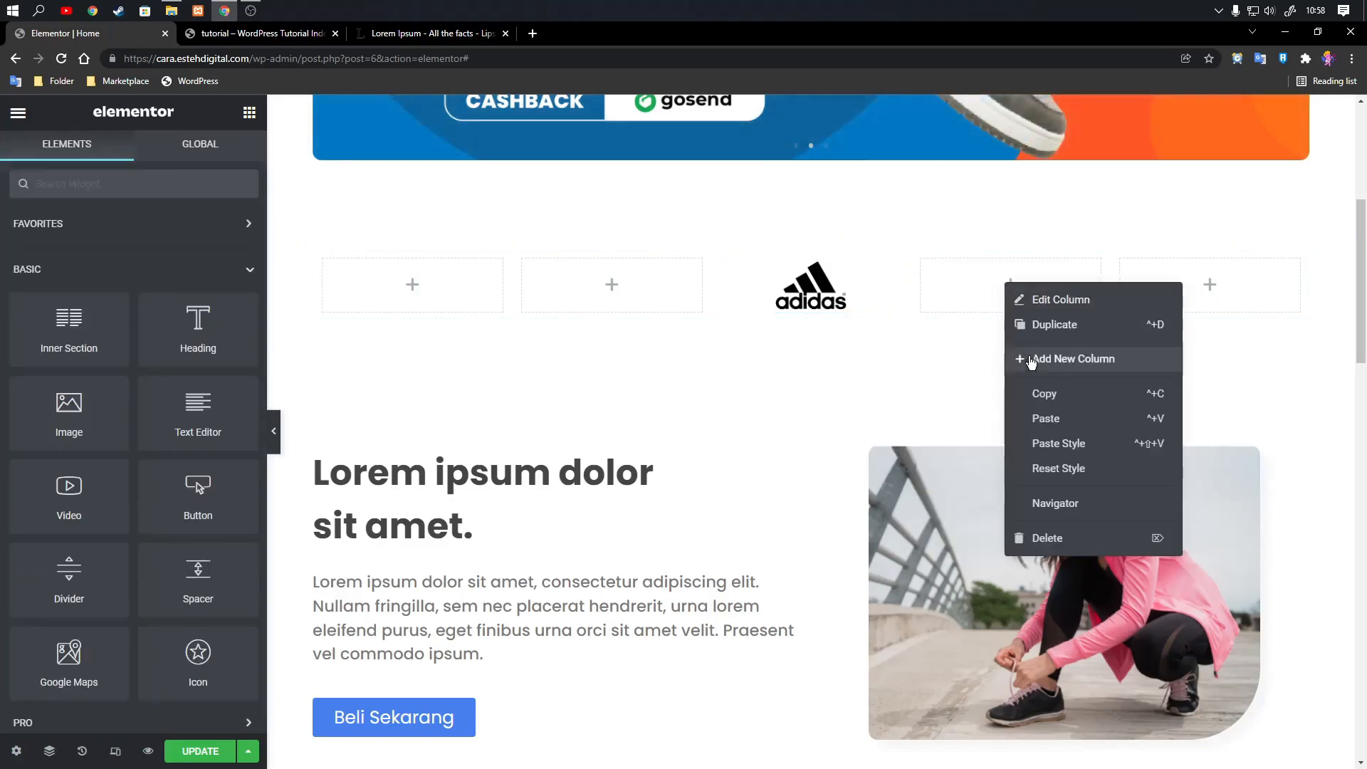
pyautogui.click(1039, 416)
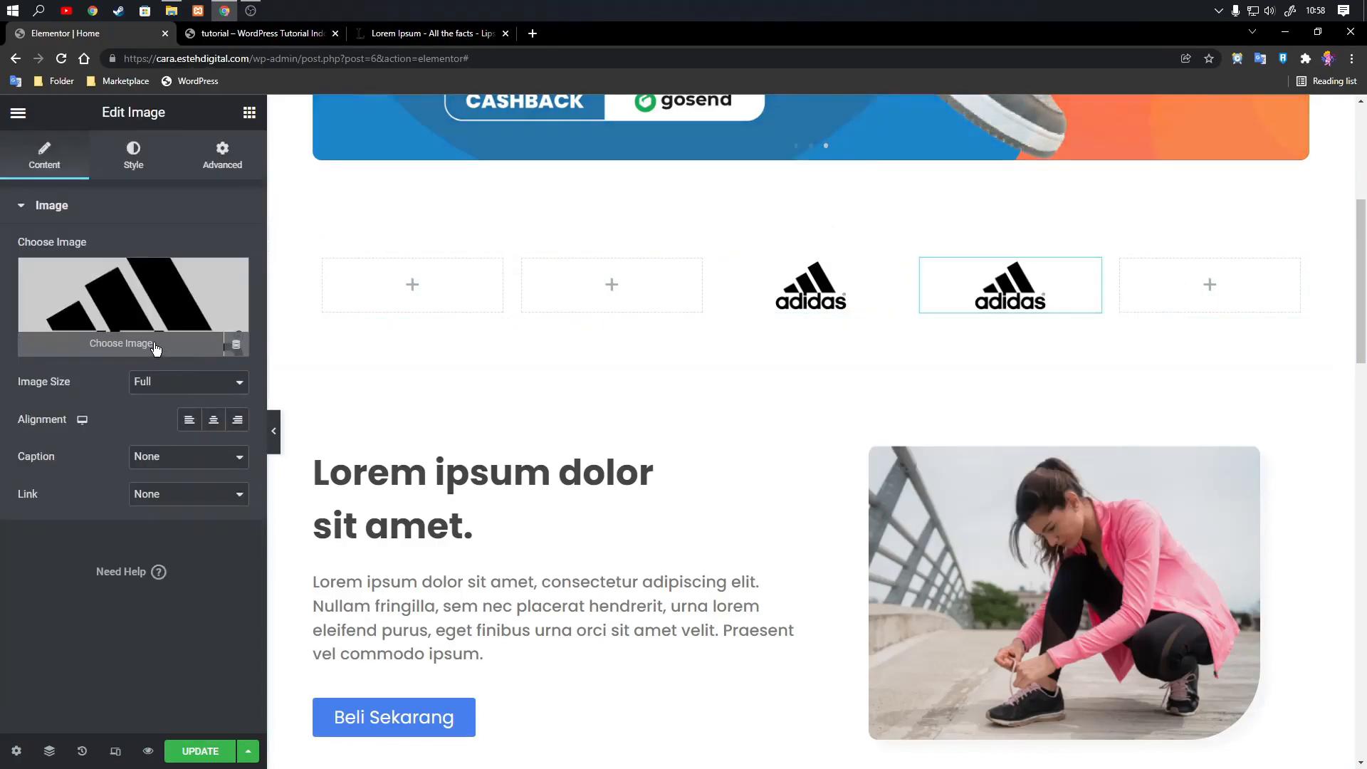
# Upload logo-nike.png and insert it as the image in the fourth column.
pyautogui.click(161, 344)
pyautogui.click(251, 180)
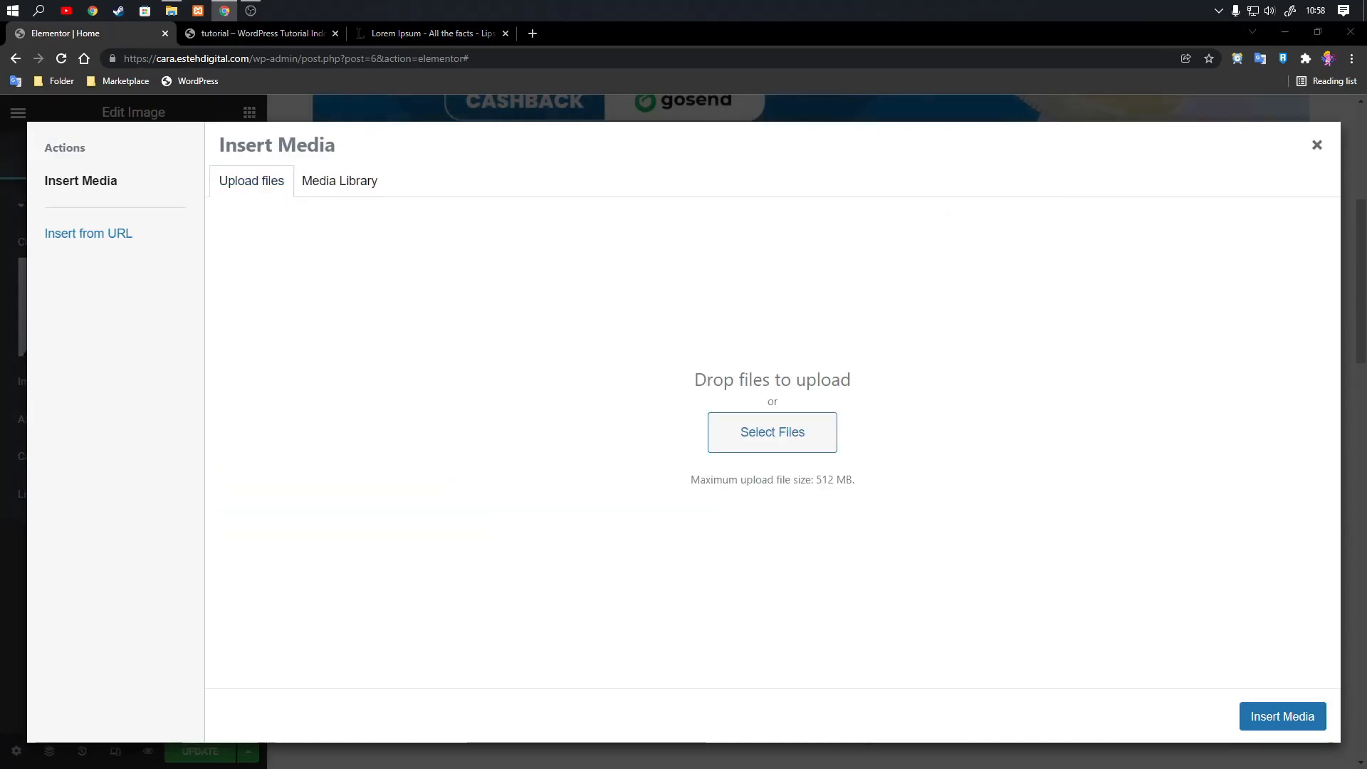
pyautogui.moveTo(1, 356); pyautogui.dragTo(733, 448)
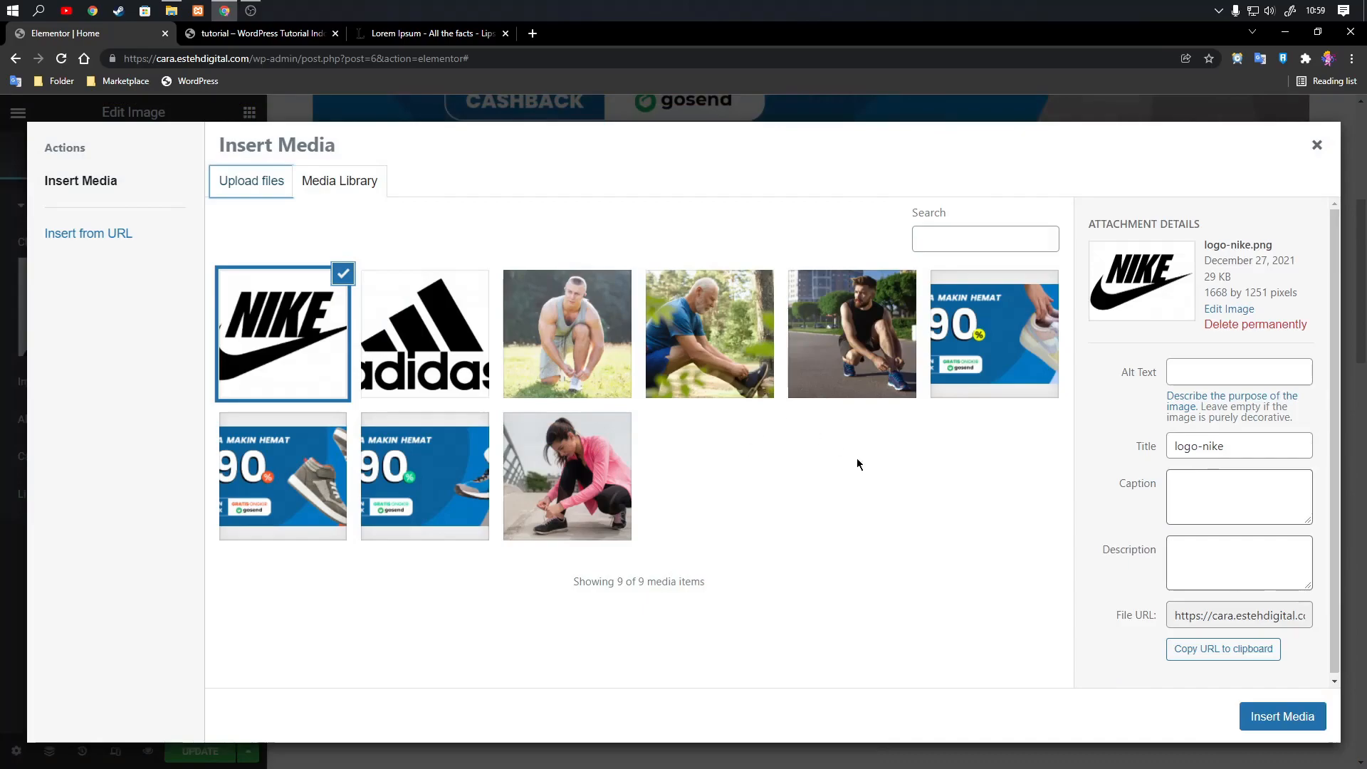
pyautogui.click(1264, 717)
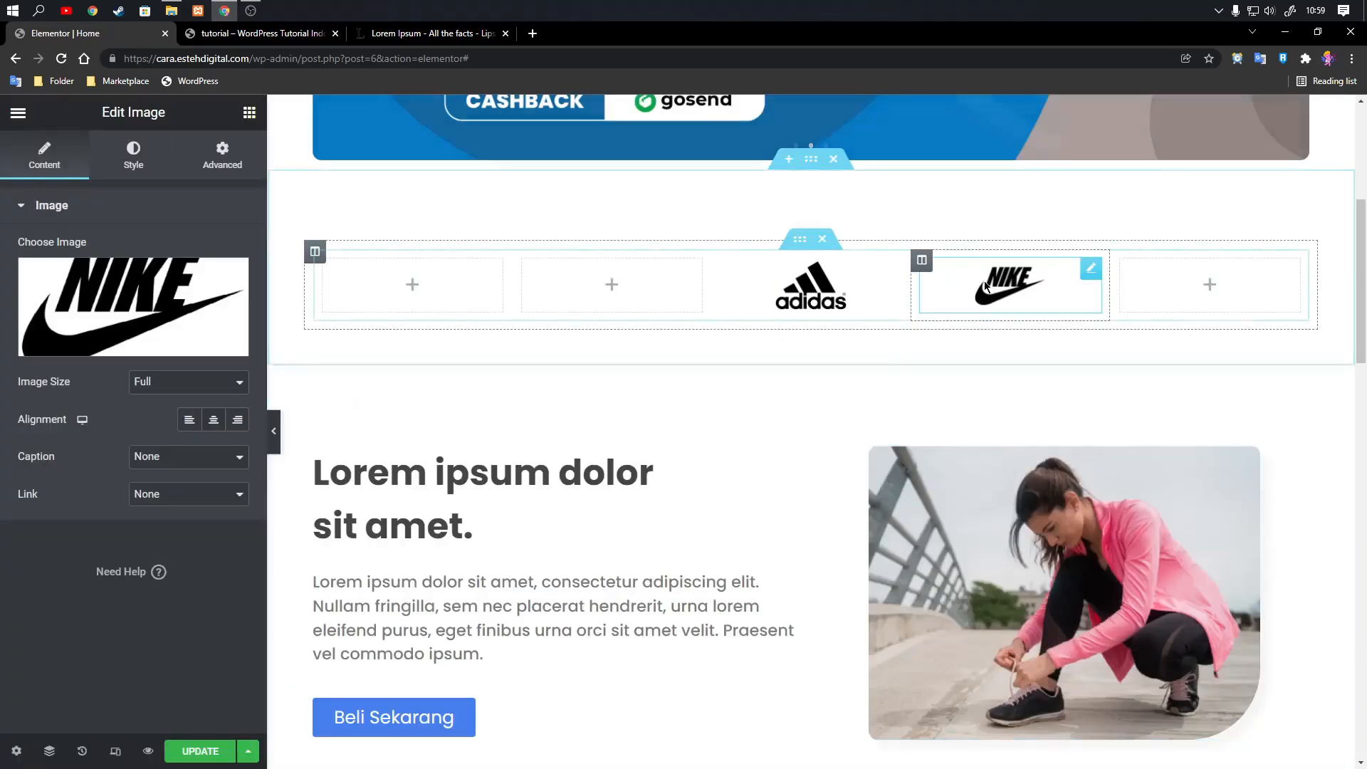
# Copy the Nike image from the fourth column and paste it into the fifth column.
pyautogui.rightClick(1092, 272)
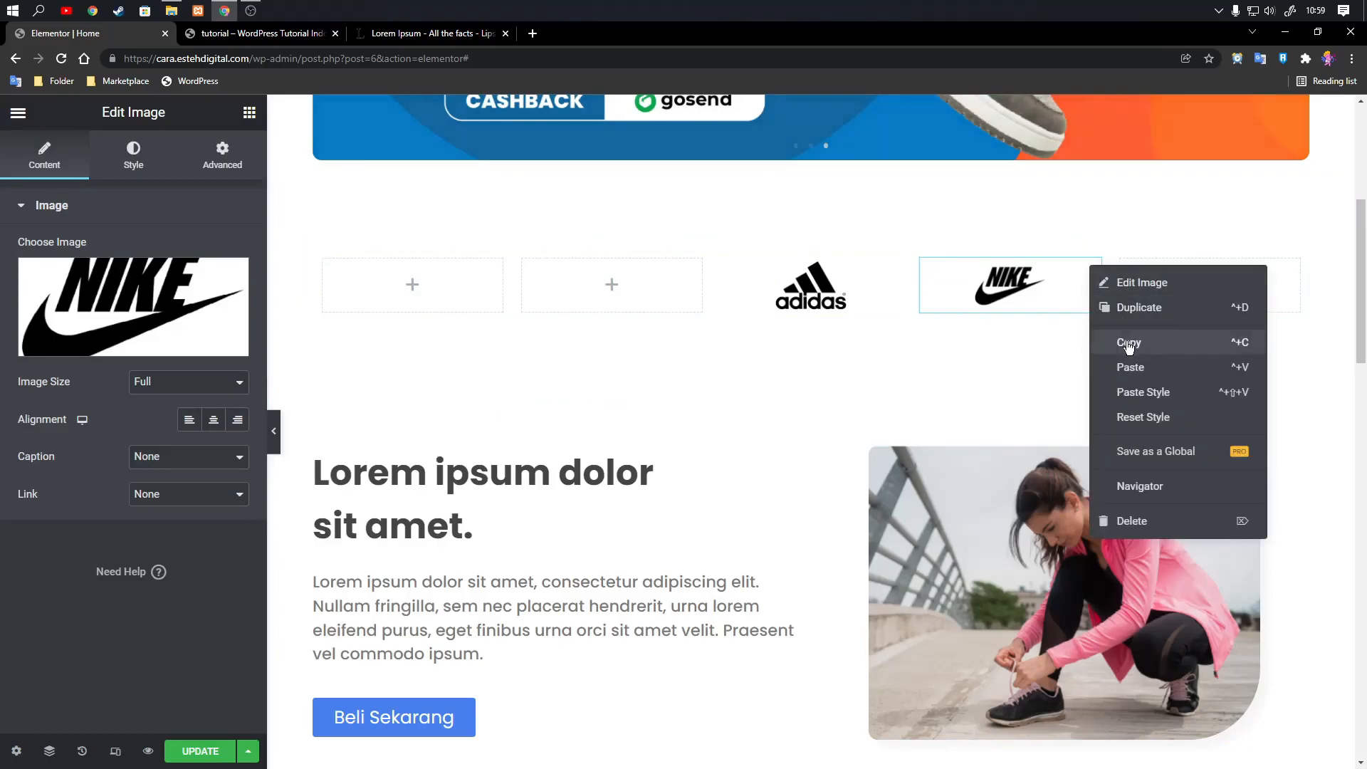
pyautogui.click(1129, 342)
pyautogui.click(1211, 289)
pyautogui.rightClick(1213, 292)
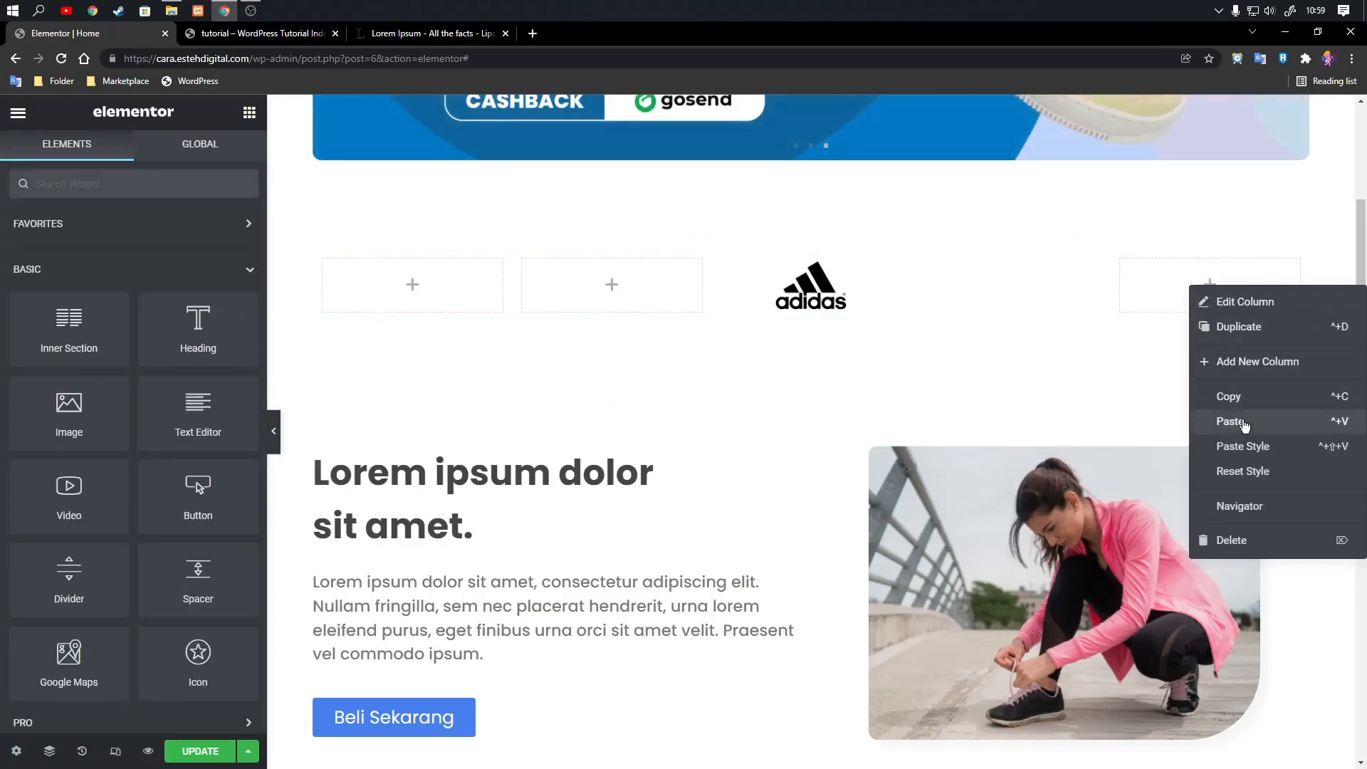
pyautogui.click(1226, 423)
# Upload logo-puma.png and insert it as the image in the fifth column.
pyautogui.click(156, 349)
pyautogui.click(253, 181)
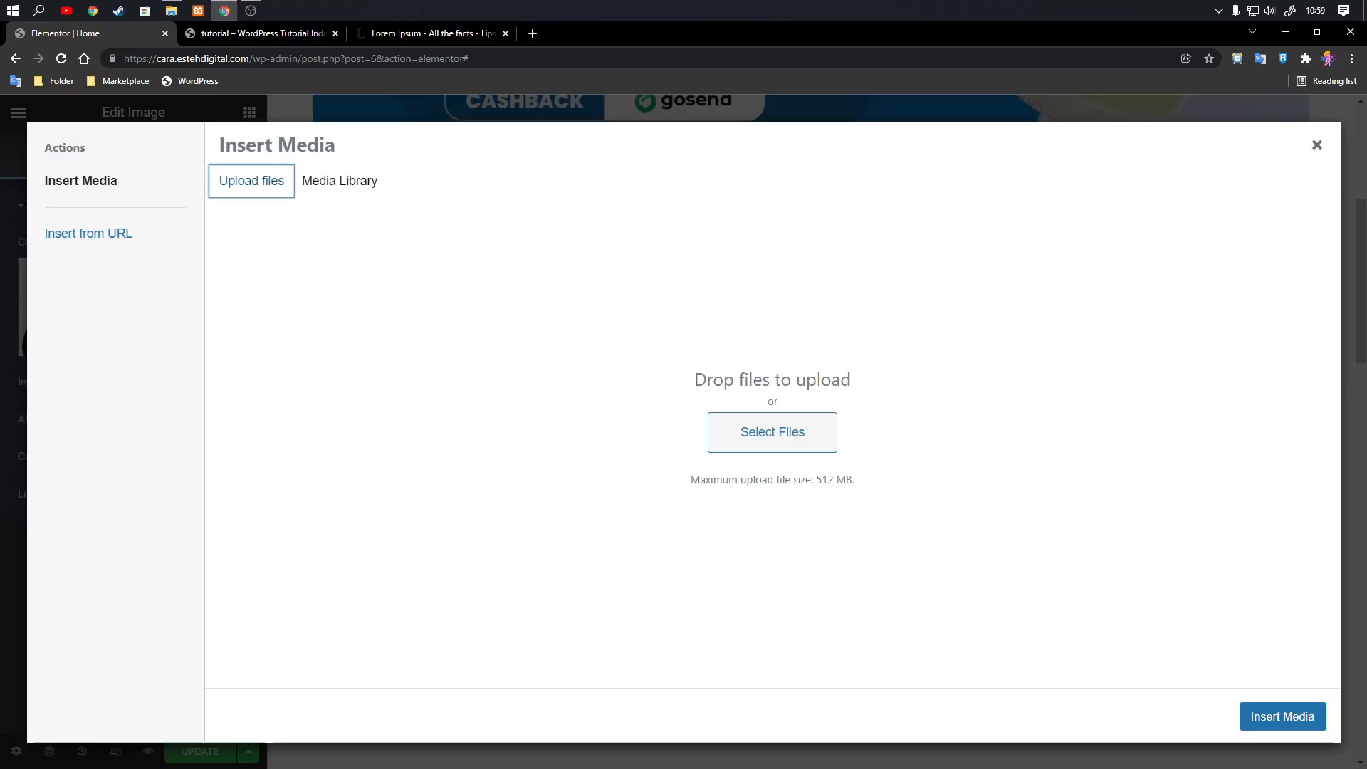
pyautogui.moveTo(1366, 428); pyautogui.dragTo(910, 443)
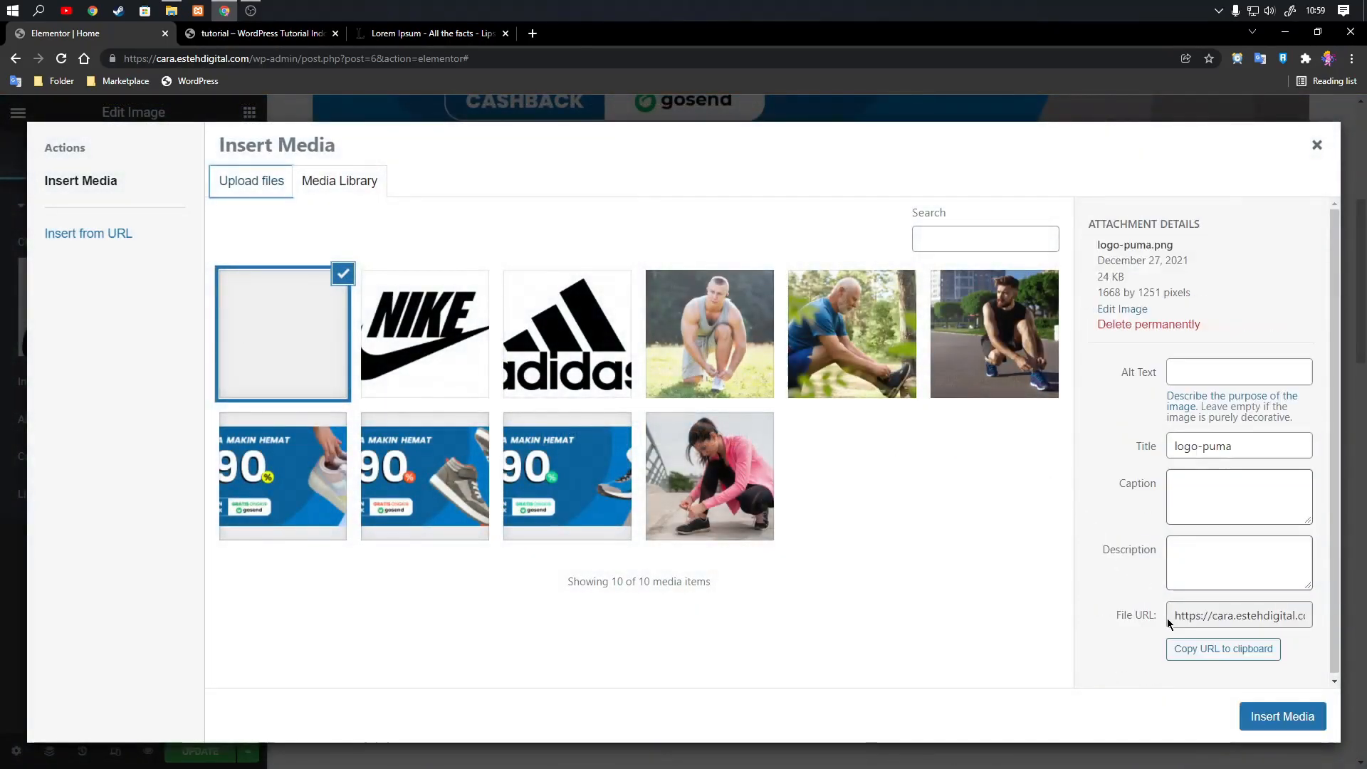
pyautogui.click(1279, 718)
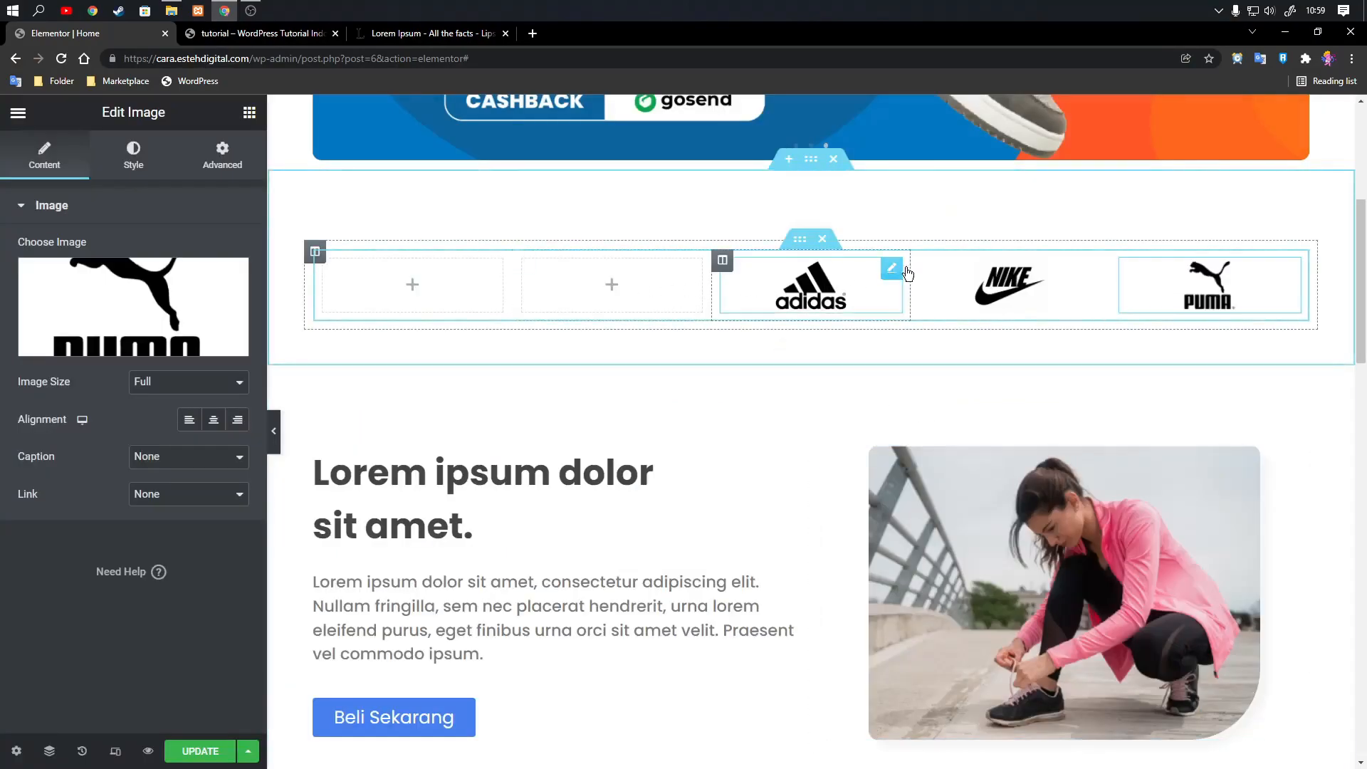
# Copy the adidas image from the middle column and paste it into the second column.
pyautogui.click(891, 269)
pyautogui.rightClick(893, 268)
pyautogui.click(918, 340)
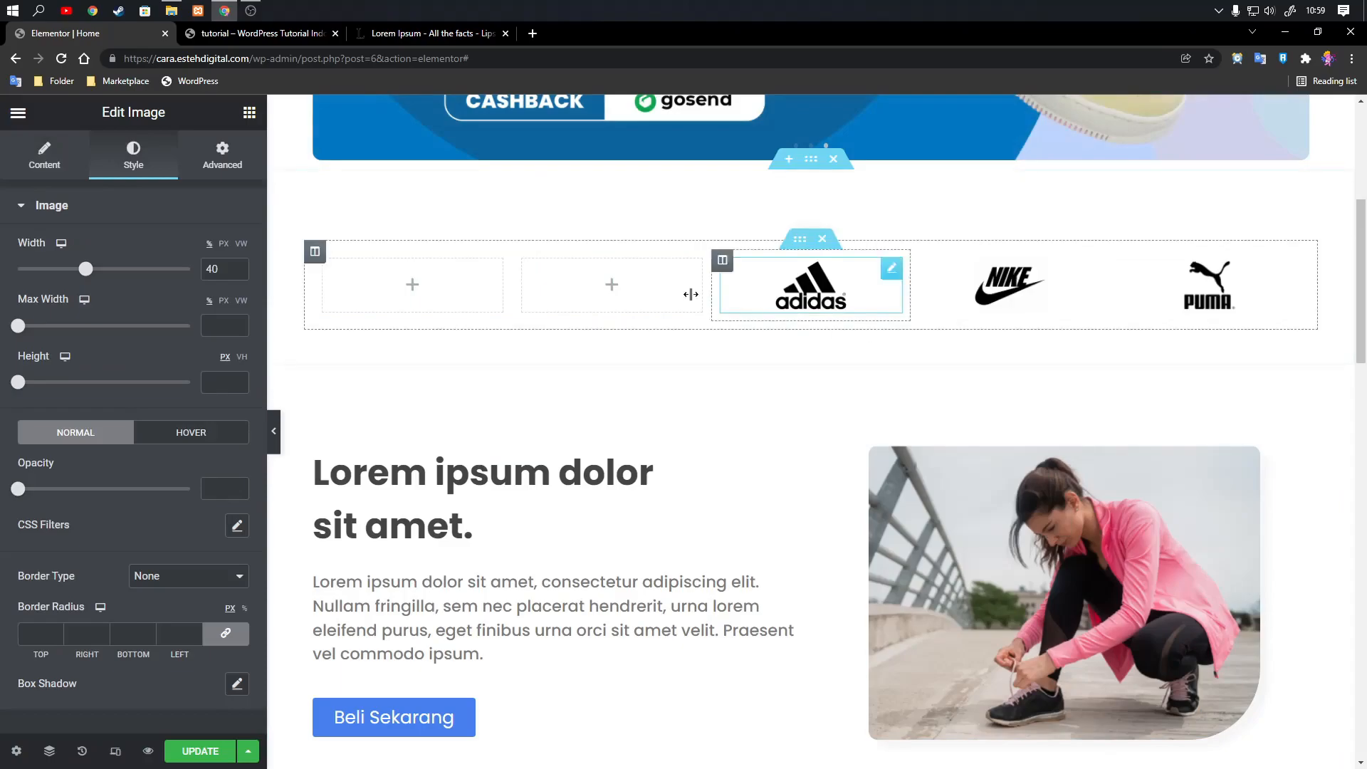
pyautogui.rightClick(611, 286)
pyautogui.click(651, 422)
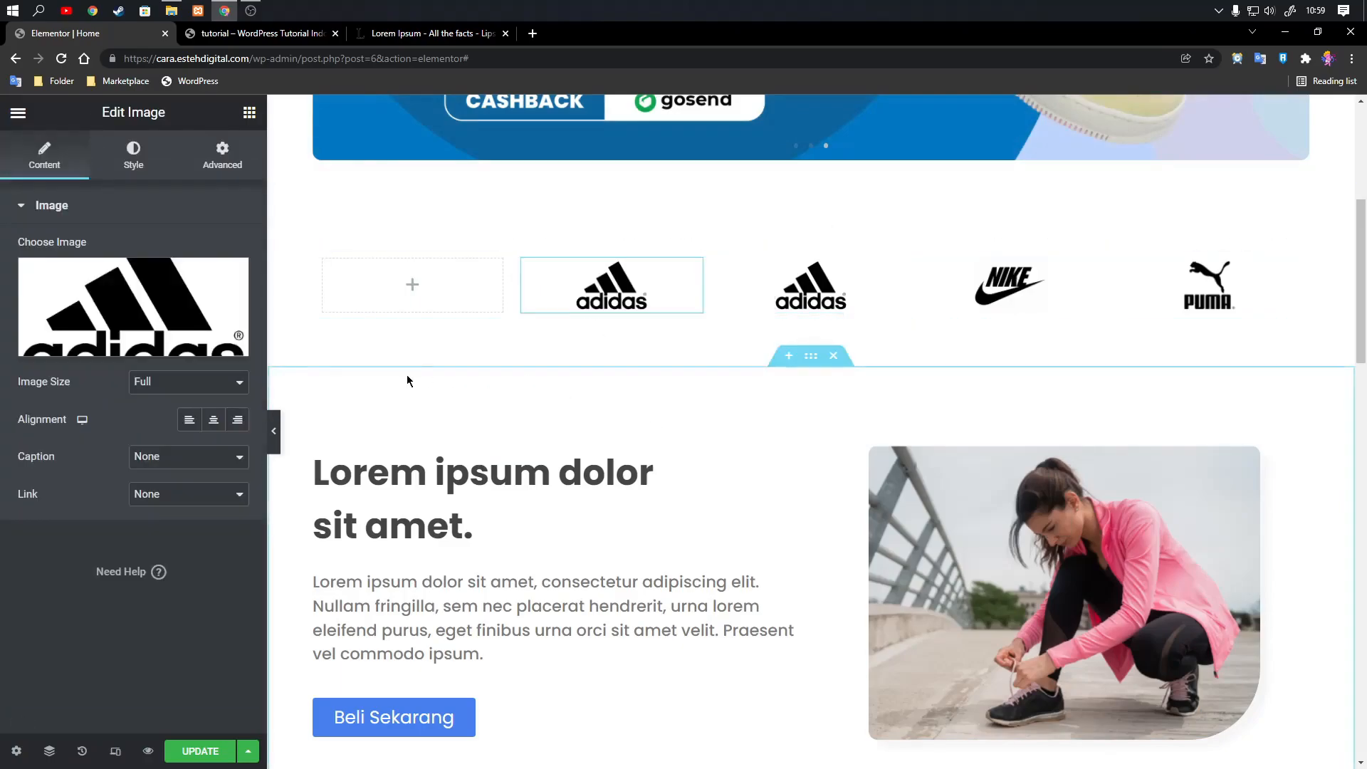
# Upload logo-reebok.png and insert it as the image in the second column.
pyautogui.click(123, 343)
pyautogui.click(268, 187)
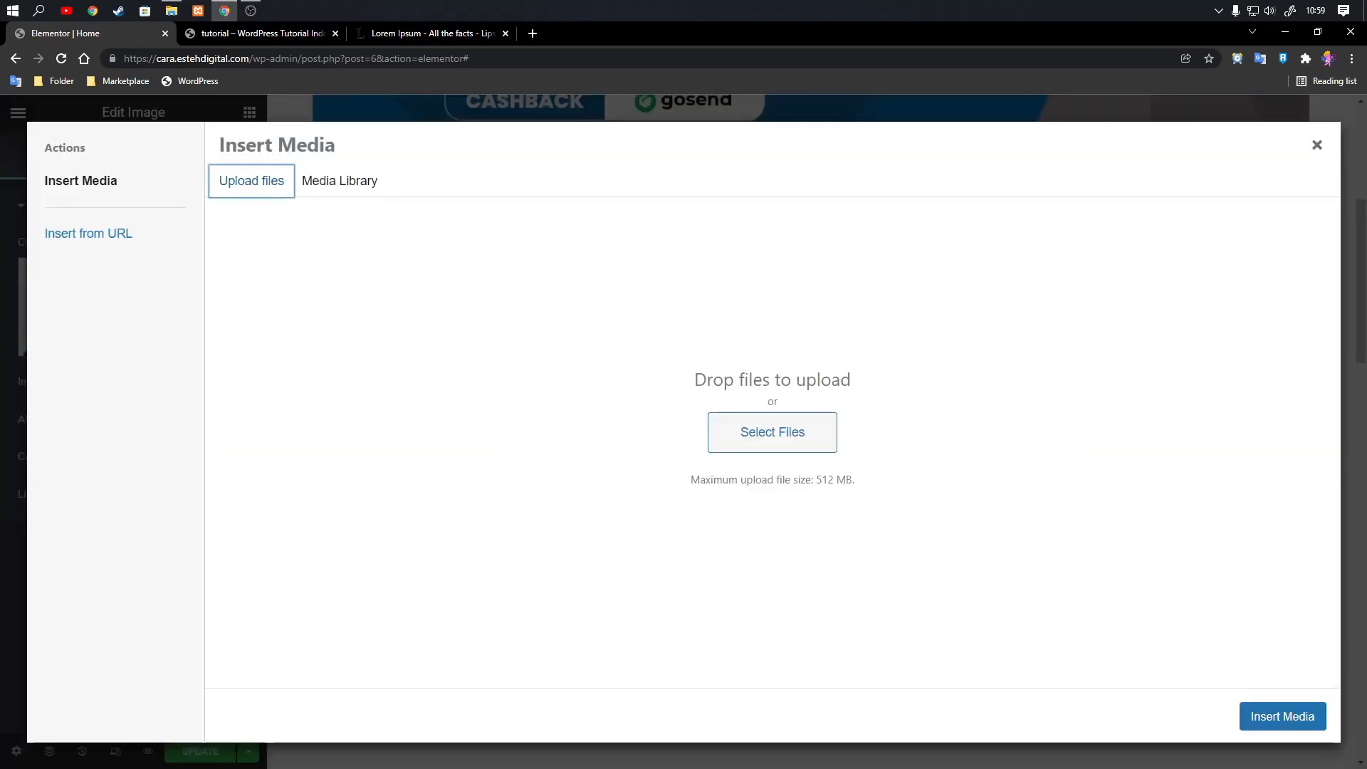
pyautogui.moveTo(4, 612); pyautogui.dragTo(684, 439)
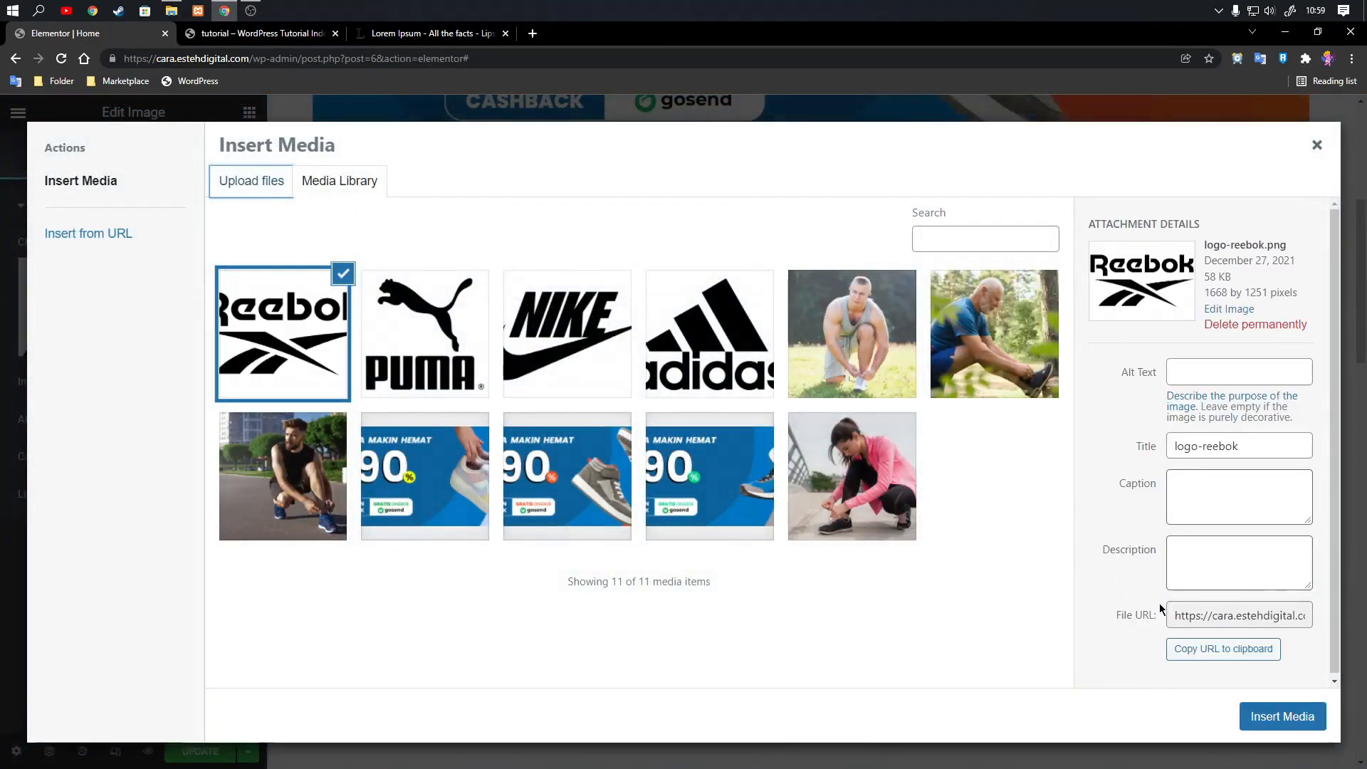
pyautogui.click(1281, 716)
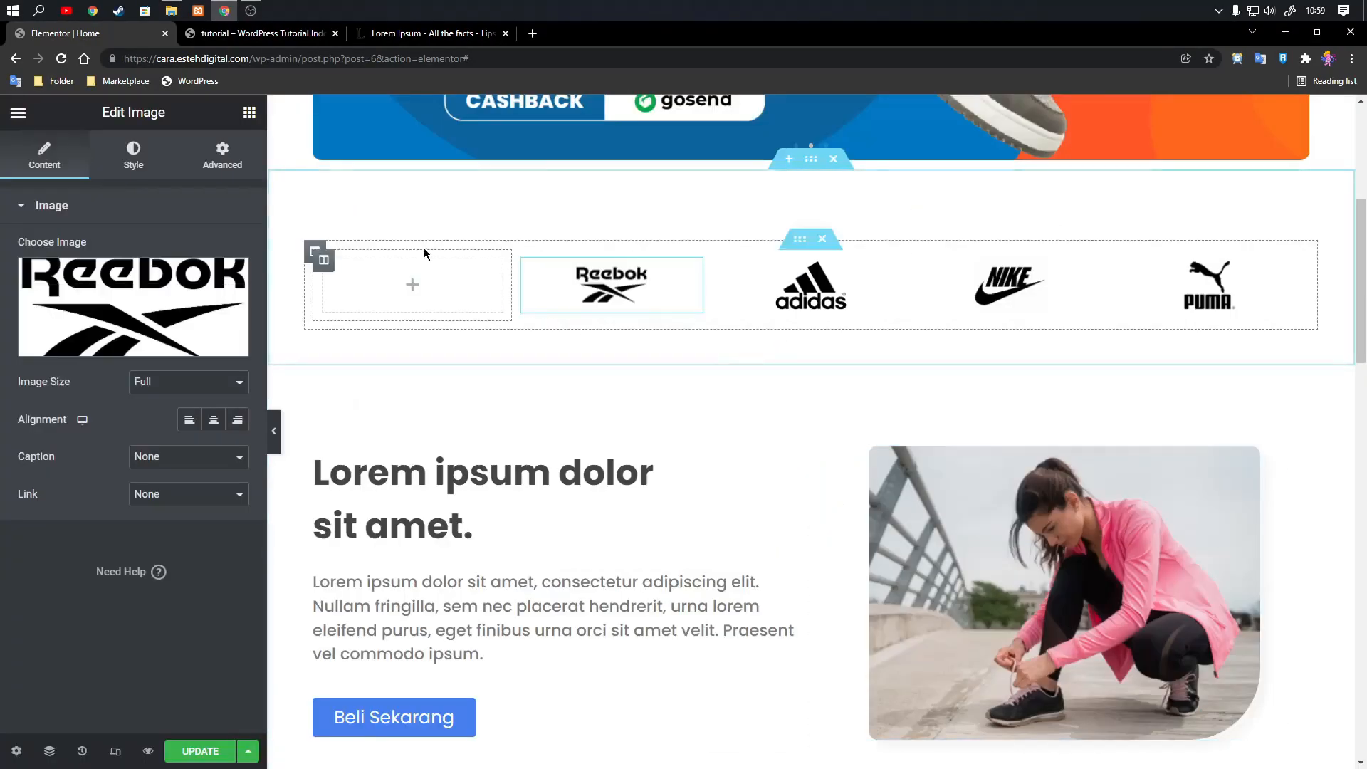
# Duplicate the empty first column of the logo row and move the copy to the end, after the Puma logo.
pyautogui.click(323, 259)
pyautogui.rightClick(323, 260)
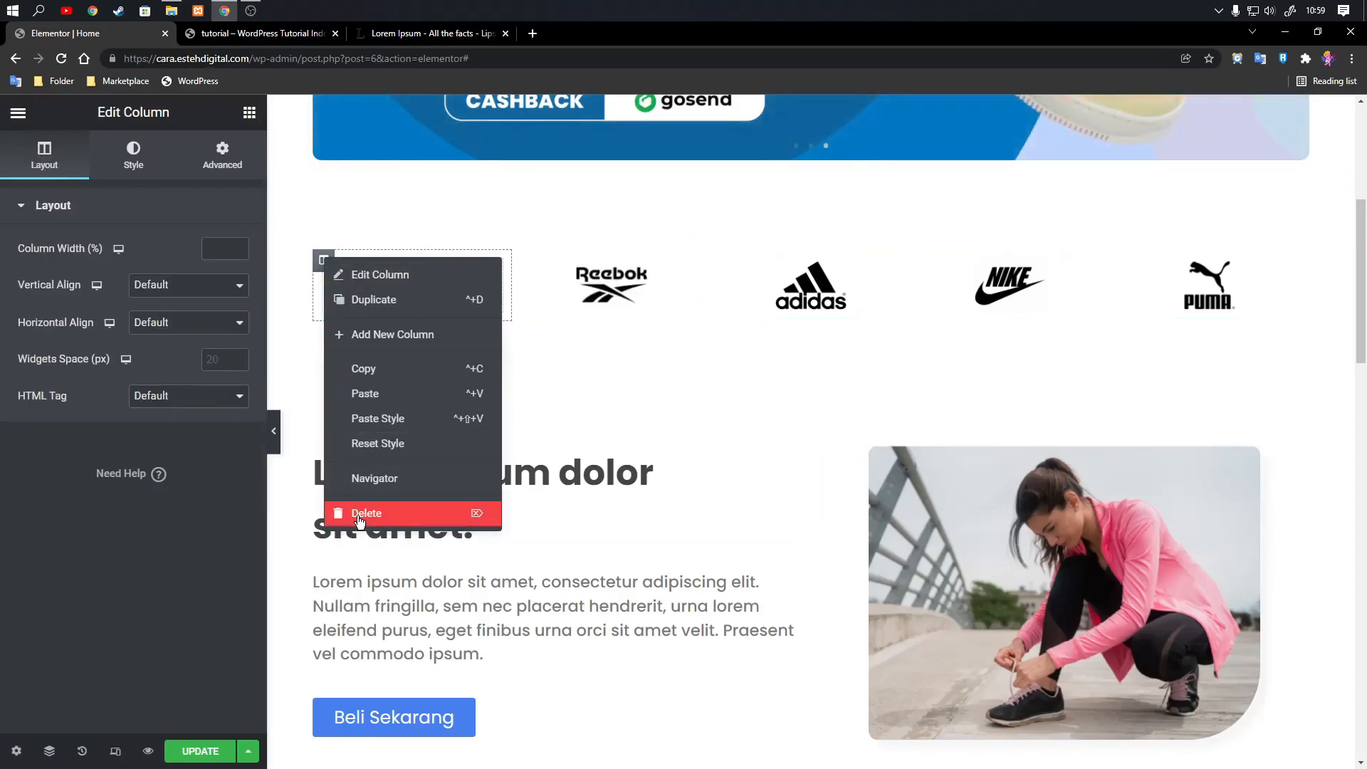
pyautogui.click(549, 331)
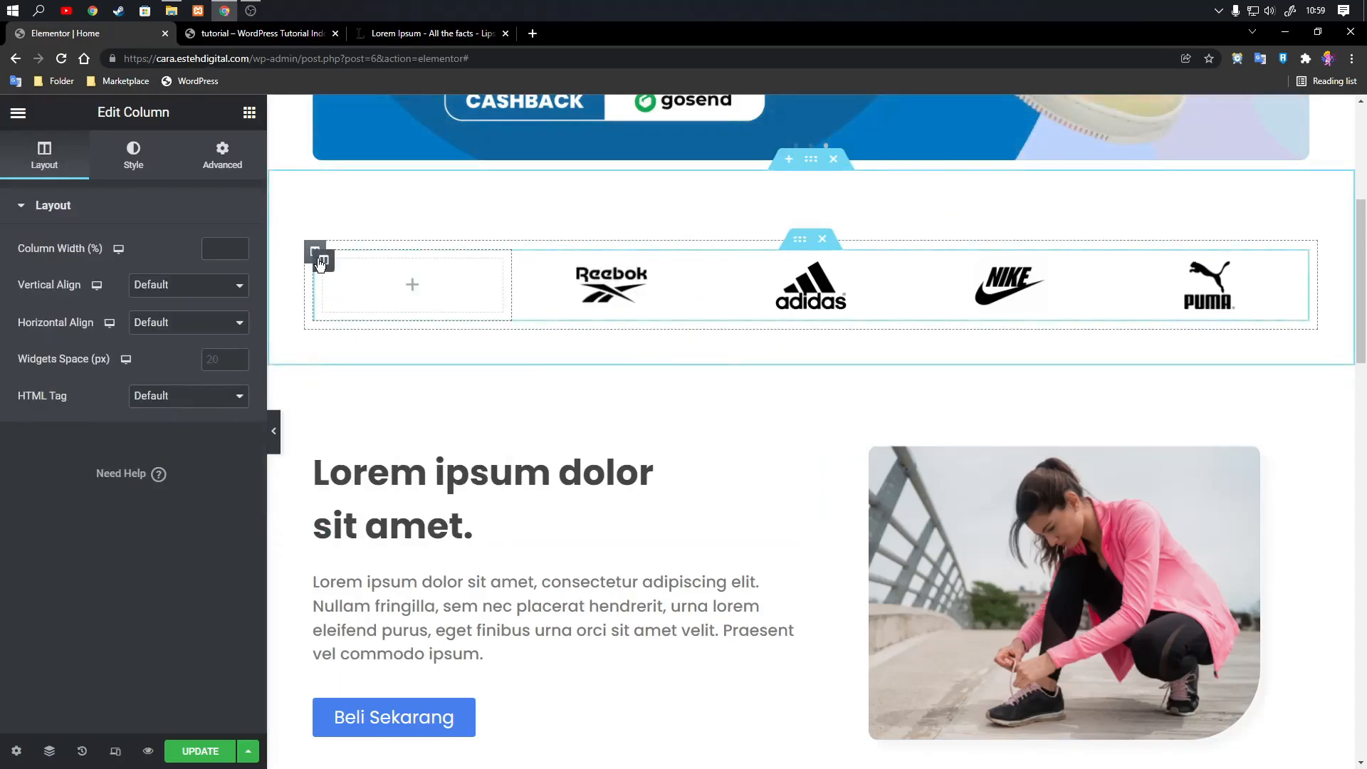
pyautogui.rightClick(324, 260)
pyautogui.click(357, 313)
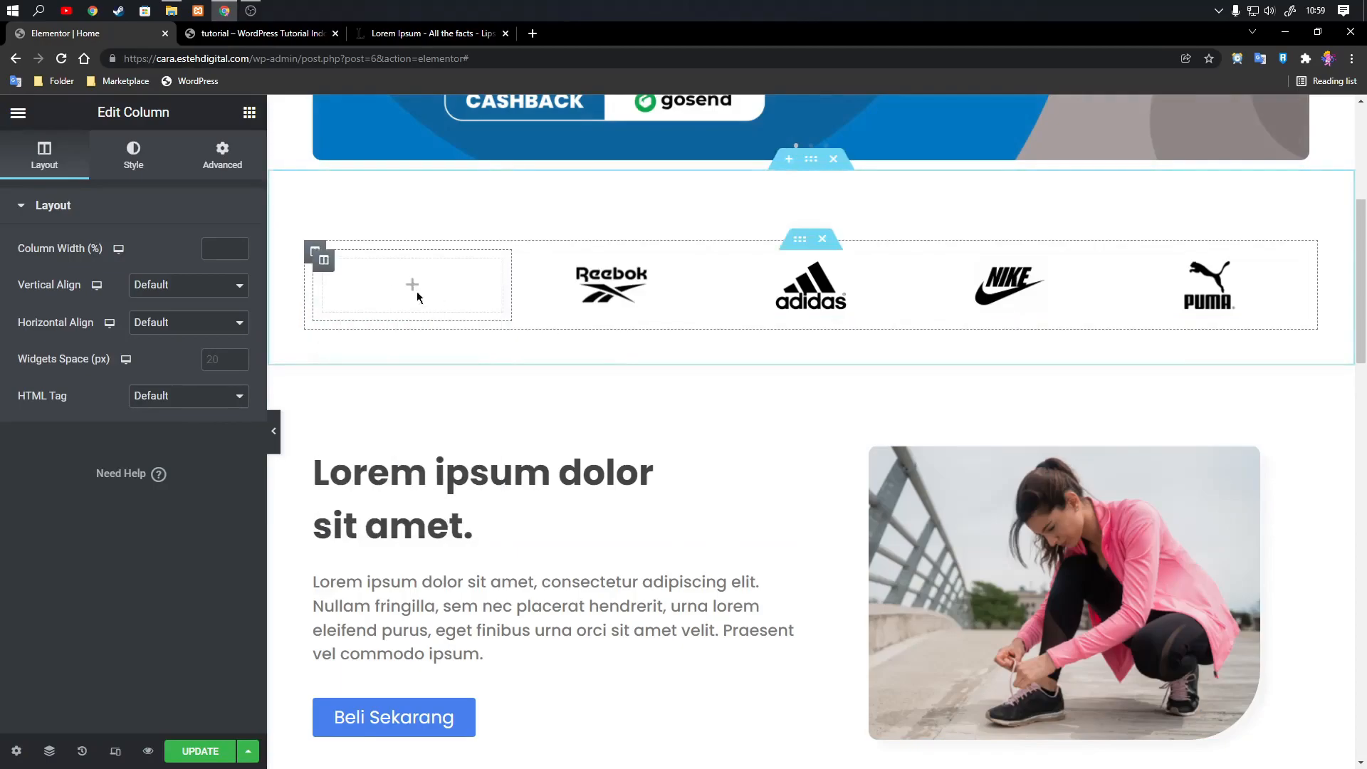
pyautogui.rightClick(323, 264)
pyautogui.click(357, 303)
pyautogui.moveTo(483, 263); pyautogui.dragTo(1250, 256)
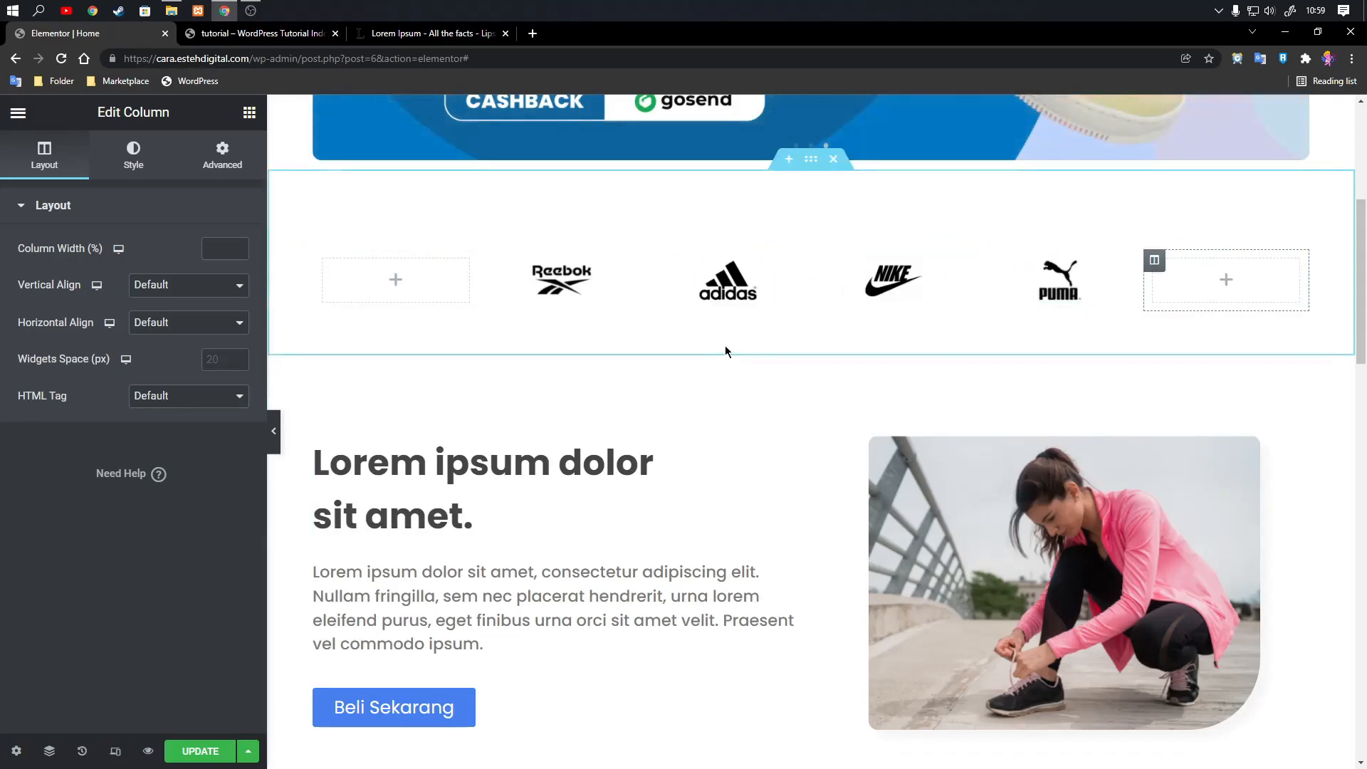
# Save the page changes and check the logo row in the site preview.
pyautogui.scroll(1, 741, 314)
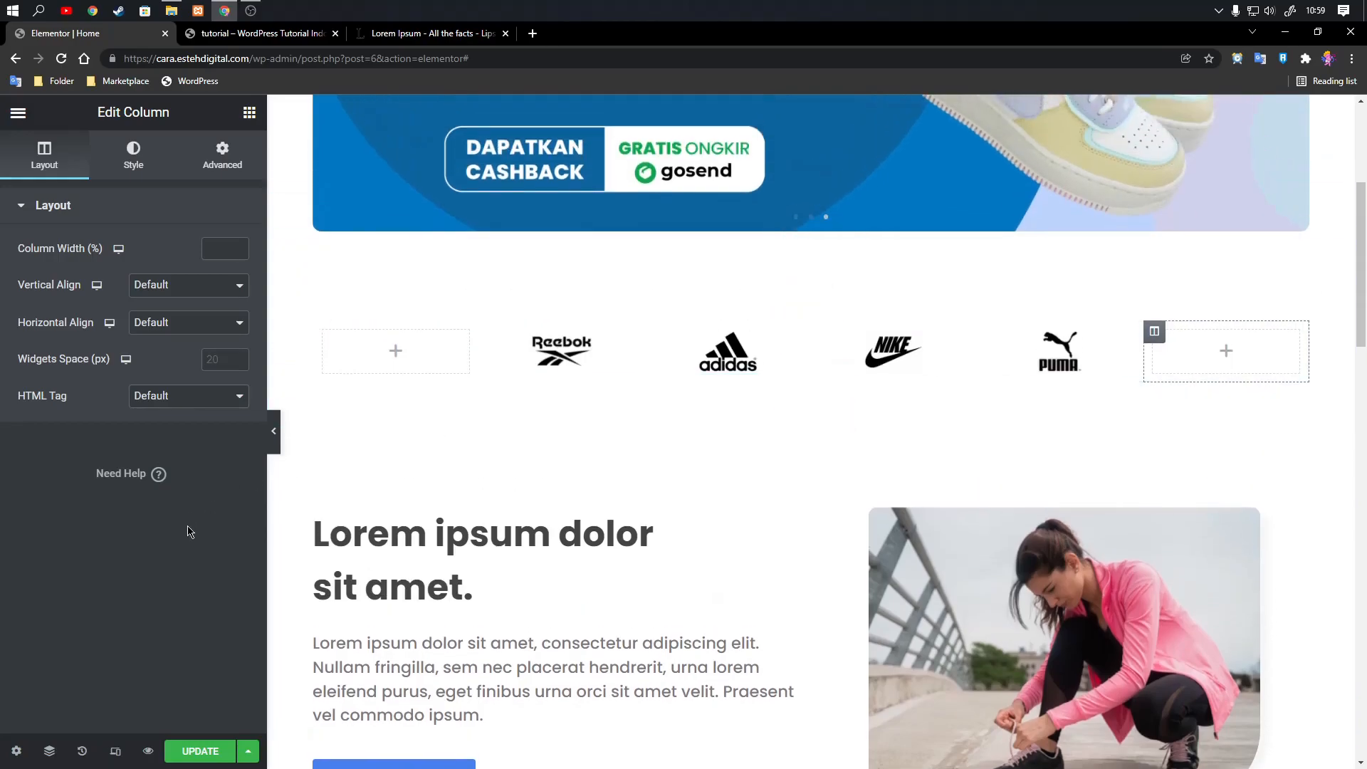
pyautogui.click(200, 752)
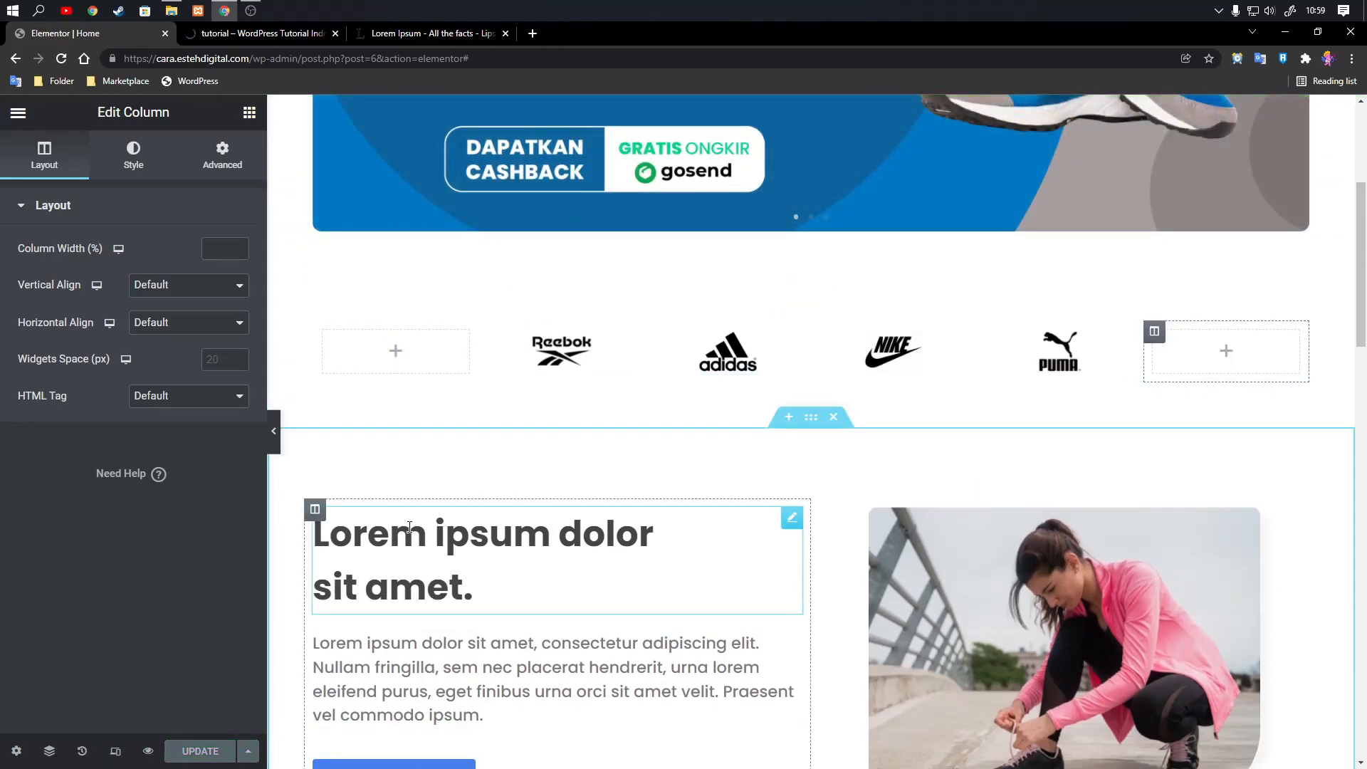
pyautogui.click(196, 35)
pyautogui.scroll(-3, 835, 420)
pyautogui.scroll(1, 604, 317)
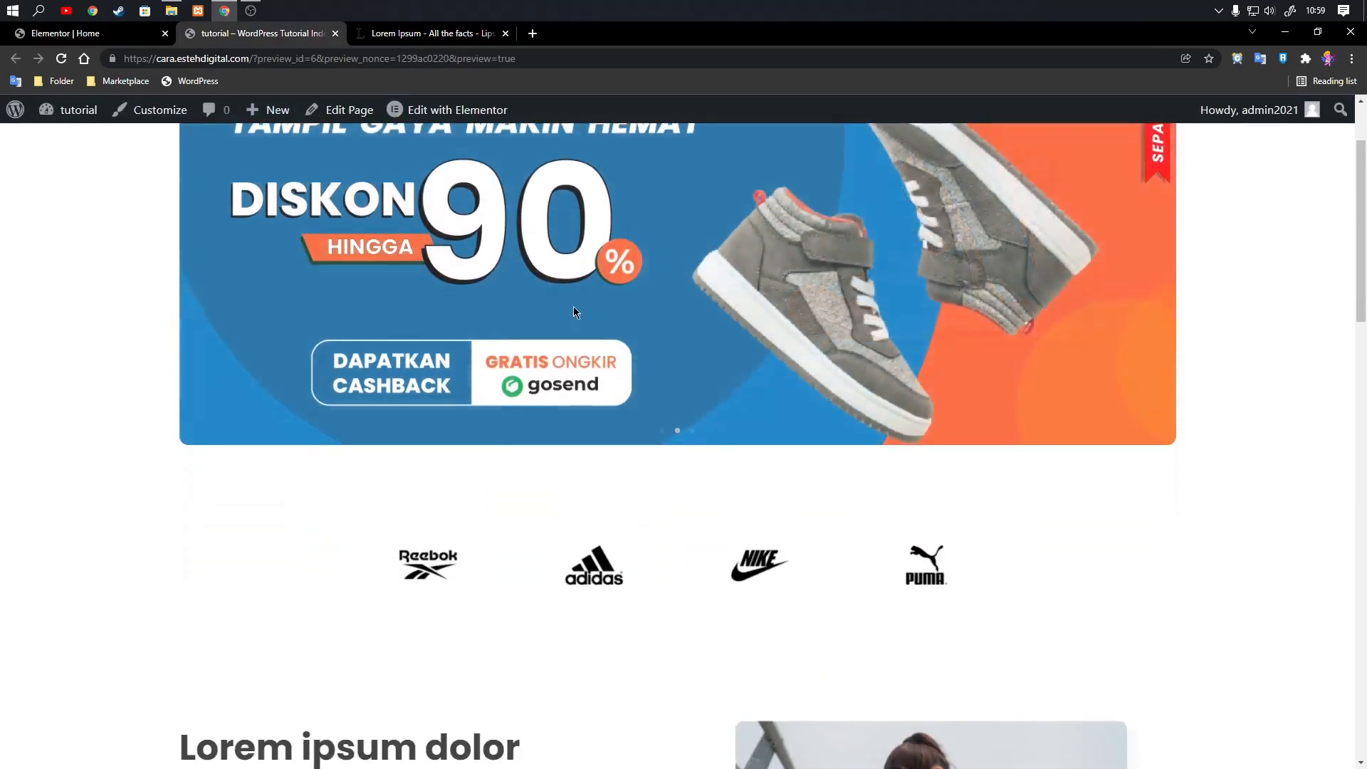
pyautogui.scroll(-1, 604, 317)
pyautogui.click(65, 34)
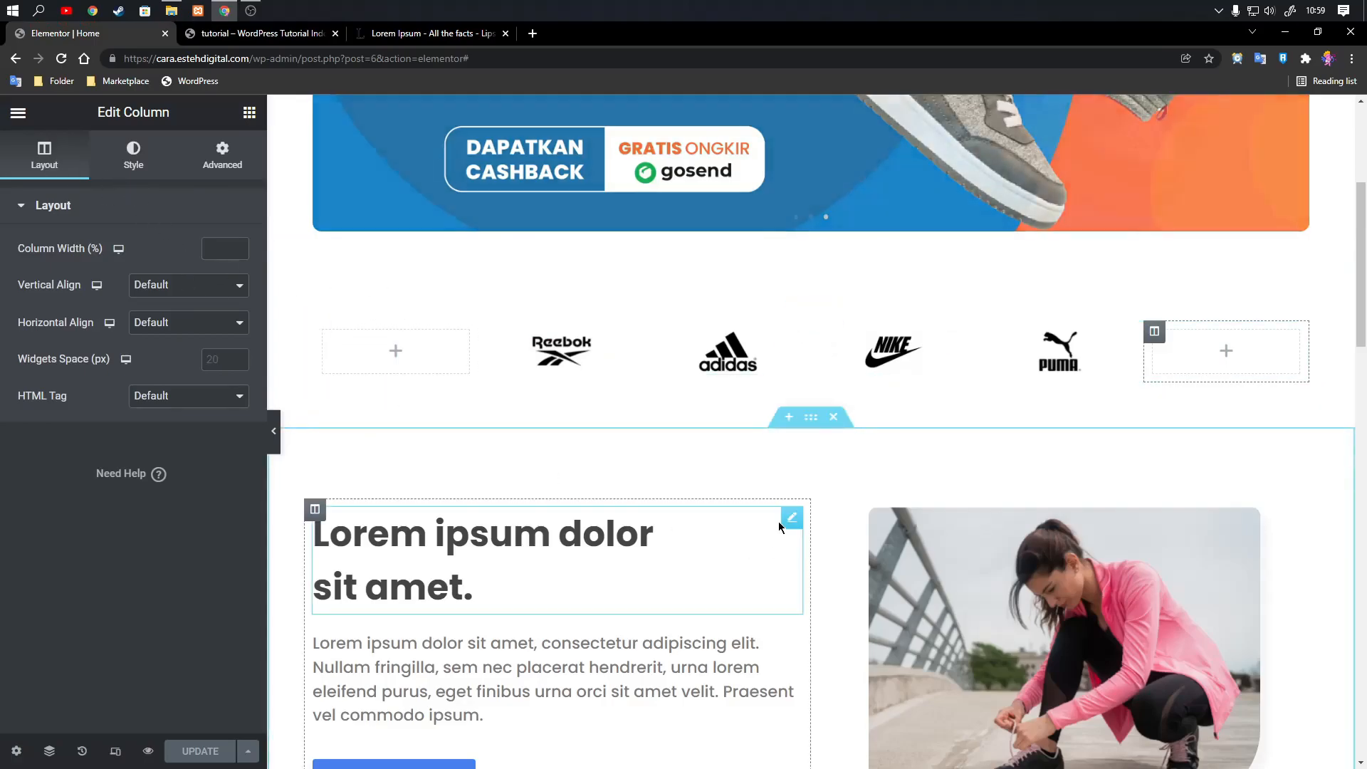
pyautogui.click(792, 518)
pyautogui.rightClick(793, 498)
pyautogui.click(830, 570)
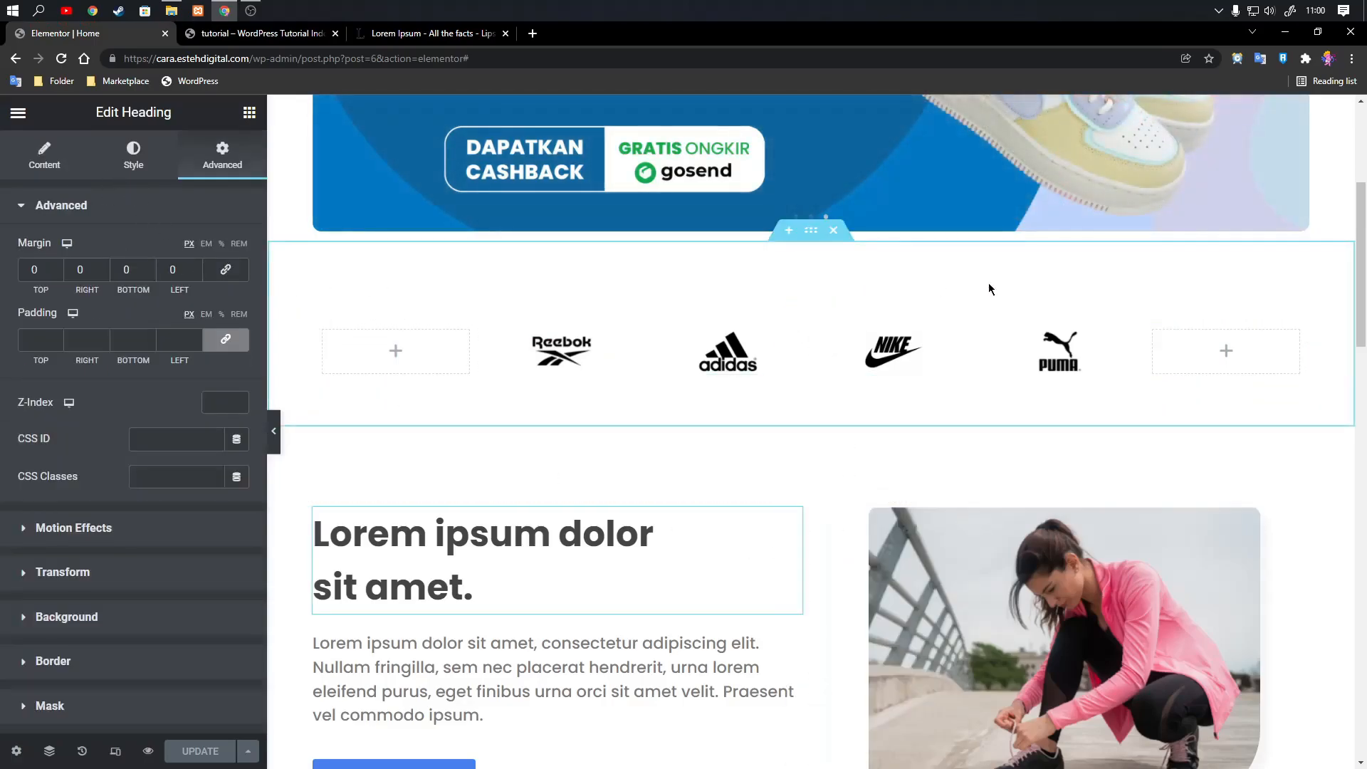
pyautogui.rightClick(820, 279)
pyautogui.click(863, 377)
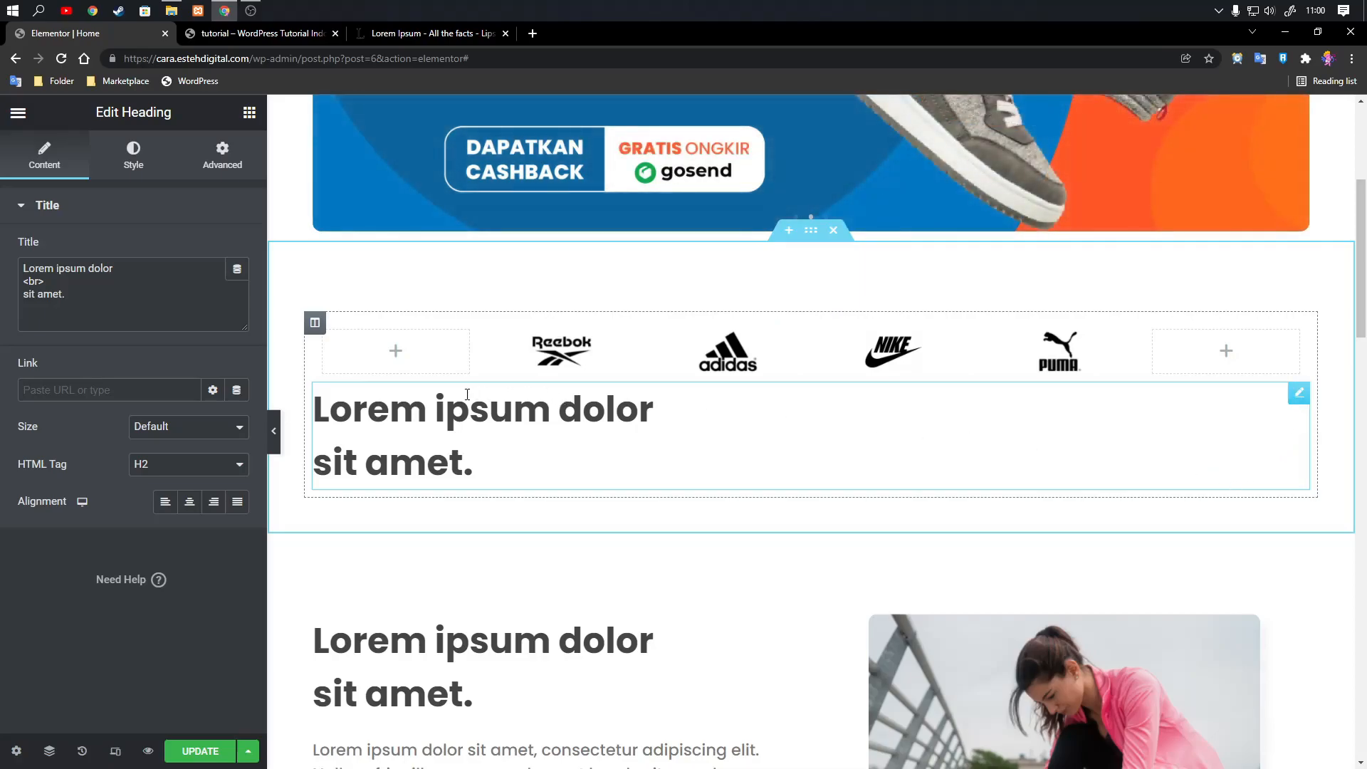
pyautogui.rightClick(1296, 397)
pyautogui.click(1234, 643)
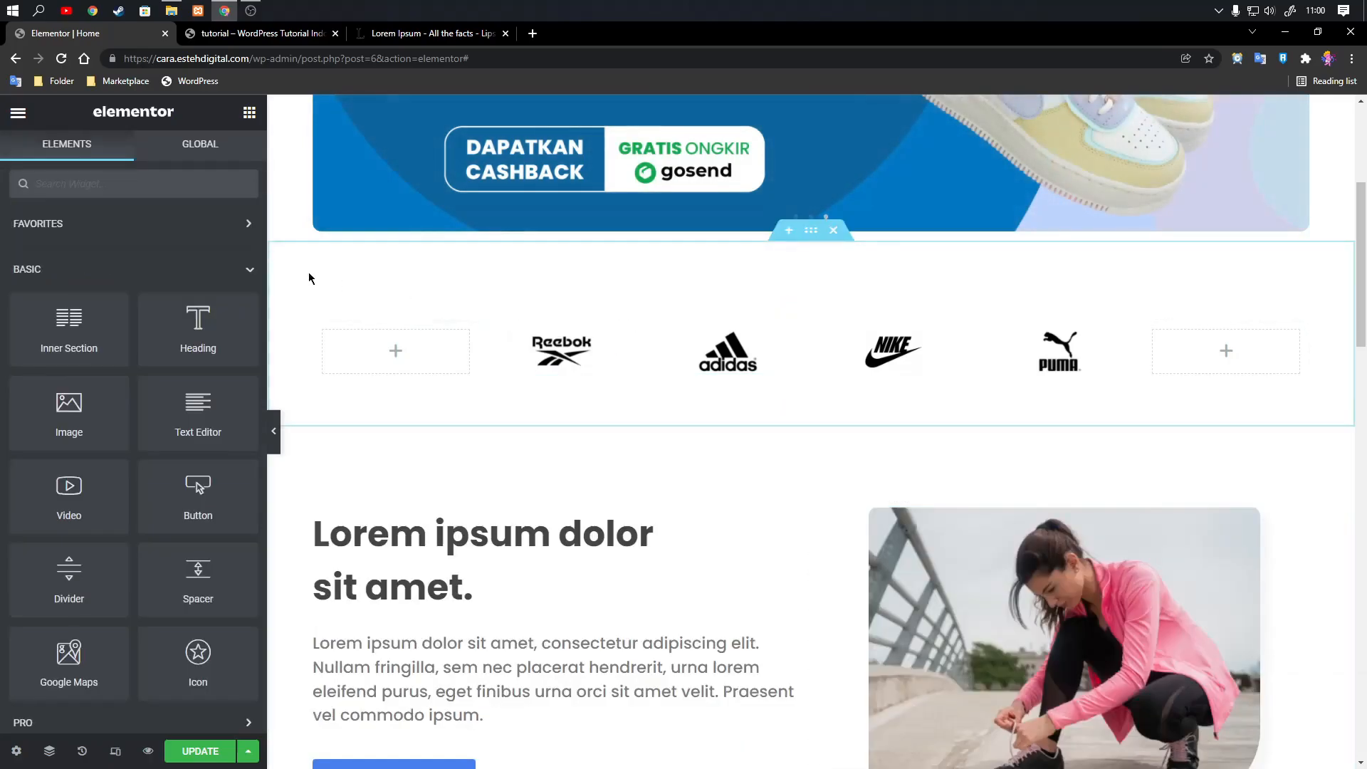
# Add a new heading above the logo columns and centre-align it.
pyautogui.moveTo(198, 324); pyautogui.dragTo(826, 323)
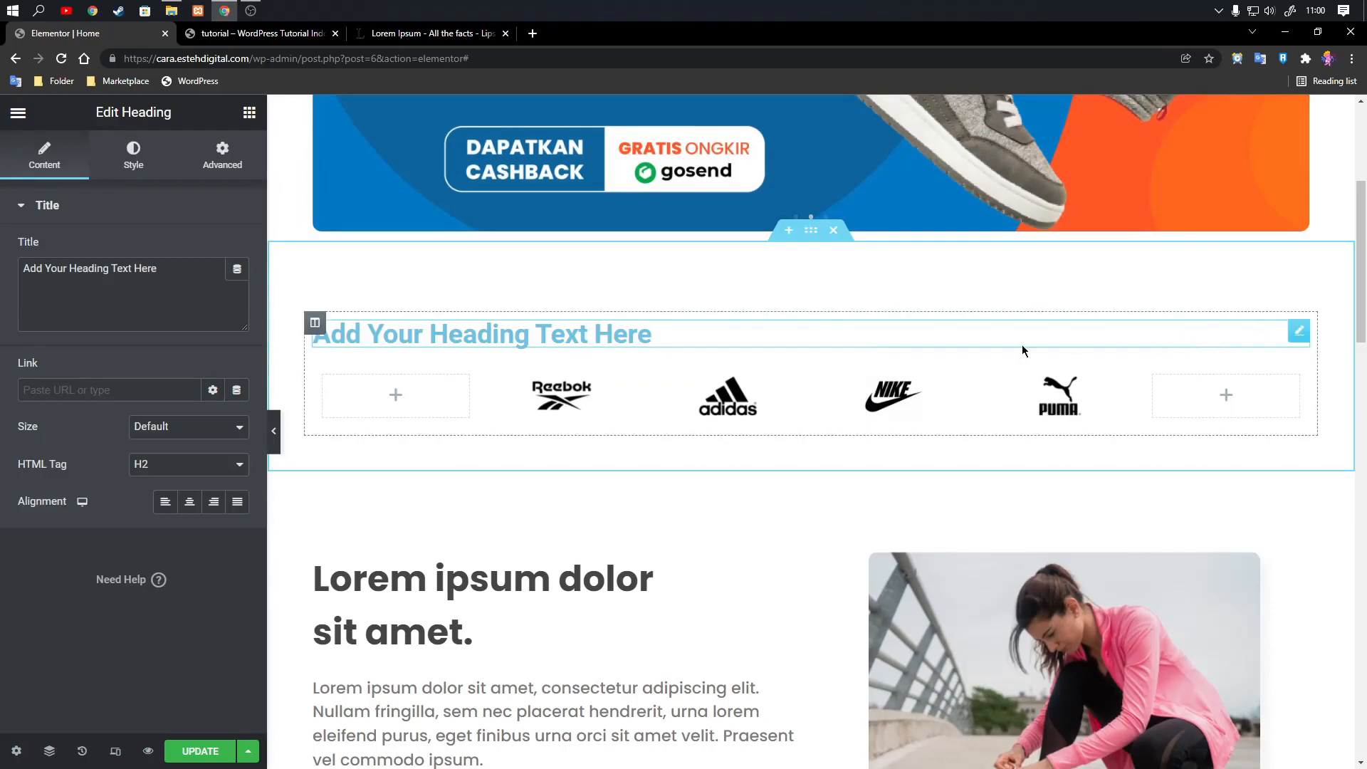
pyautogui.click(190, 507)
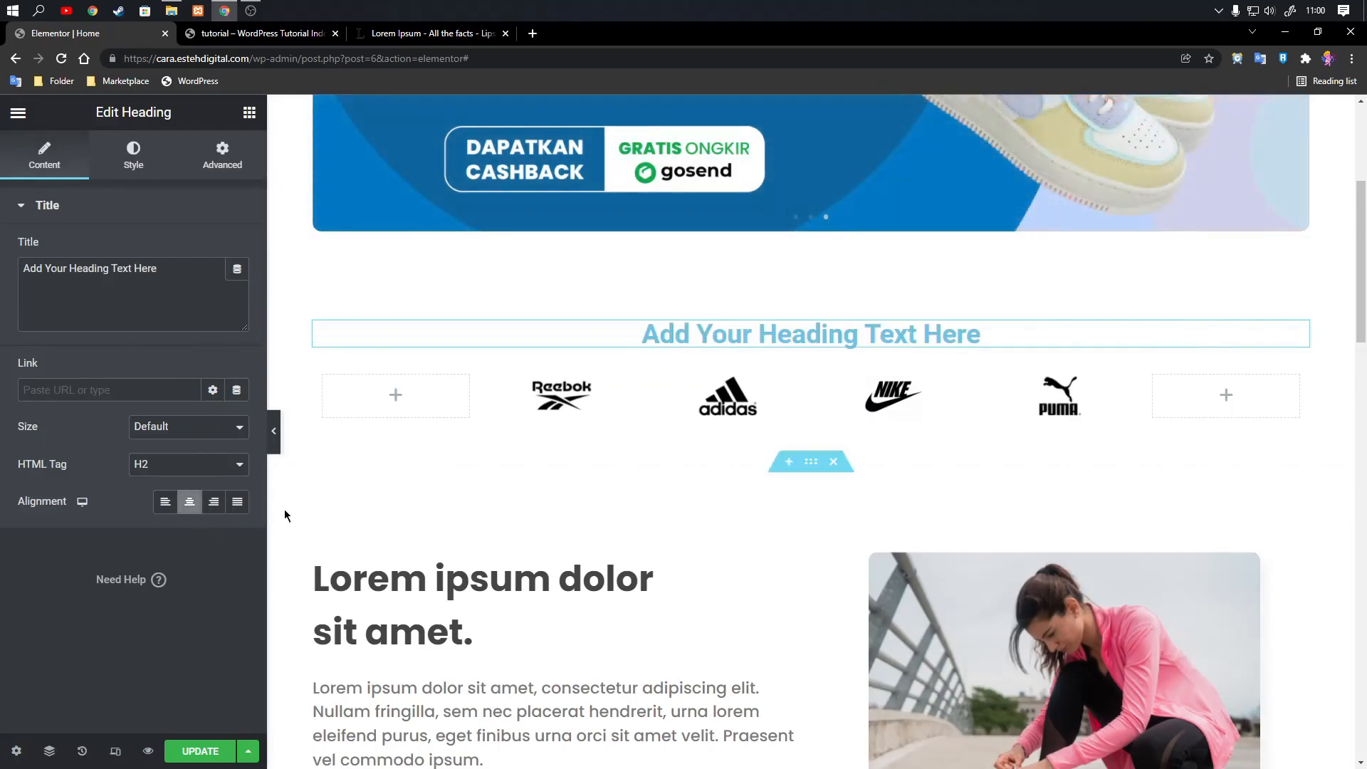
pyautogui.click(135, 158)
pyautogui.click(71, 166)
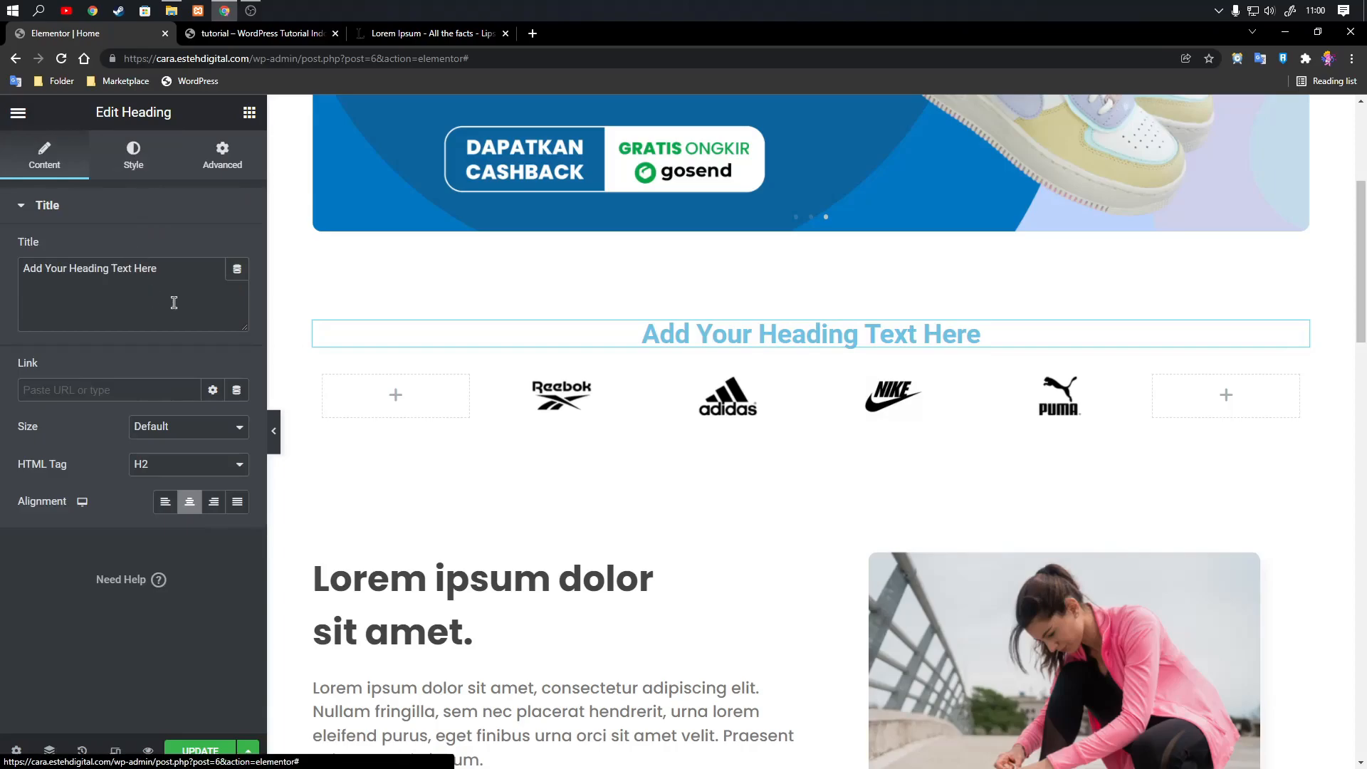
# Replace the new heading's placeholder text with "Partner Kami".
pyautogui.moveTo(168, 302); pyautogui.dragTo(2, 235)
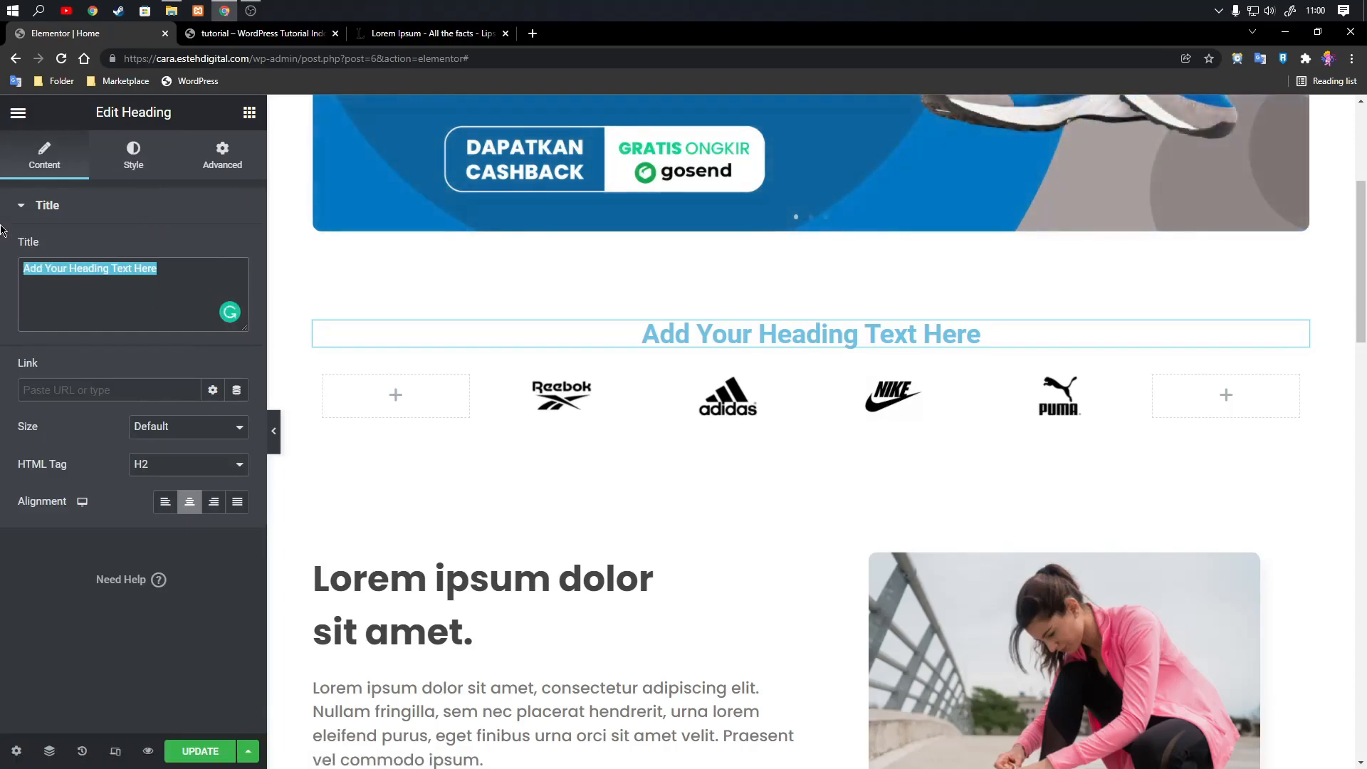
pyautogui.write('Telah Bekerja')
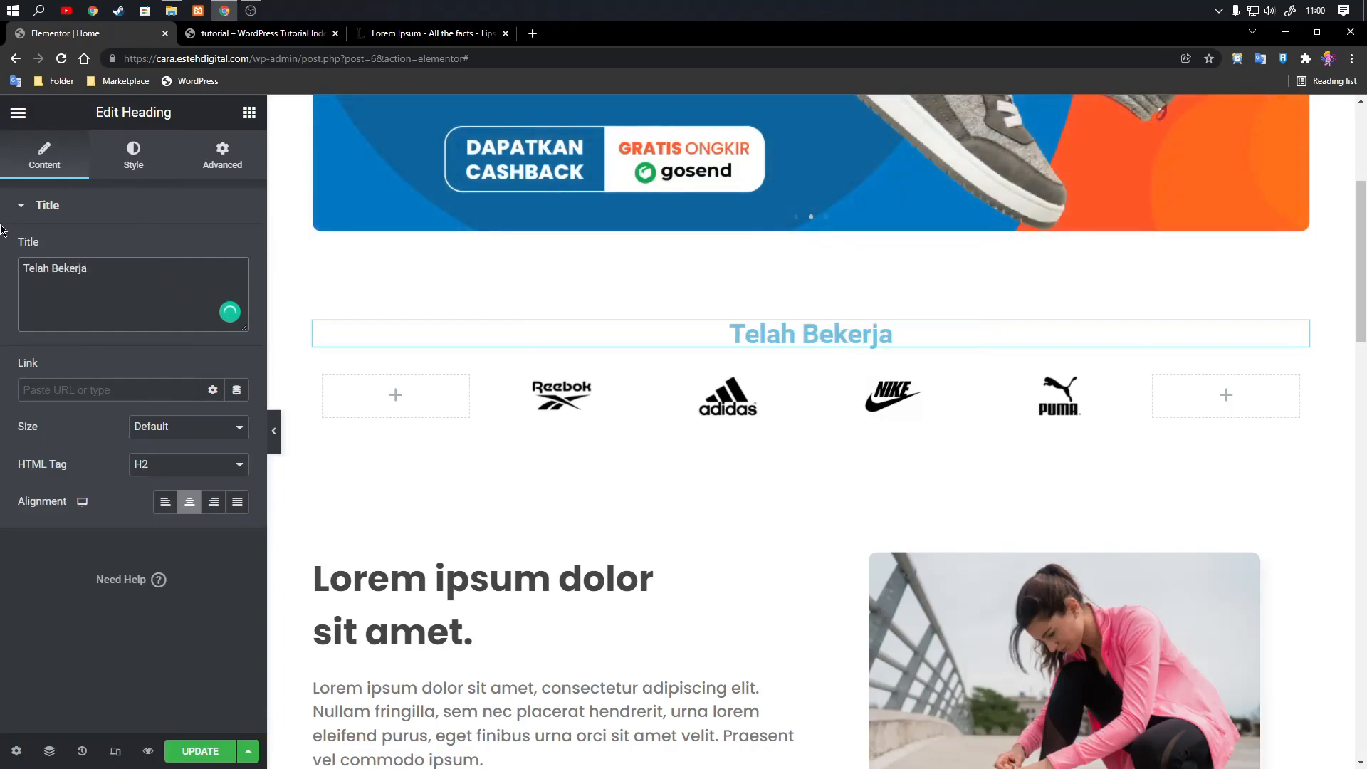
pyautogui.press('BackSpace')
pyautogui.press('BackSpace')
pyautogui.press('BackSpace')
pyautogui.press('BackSpace')
pyautogui.press('BackSpace')
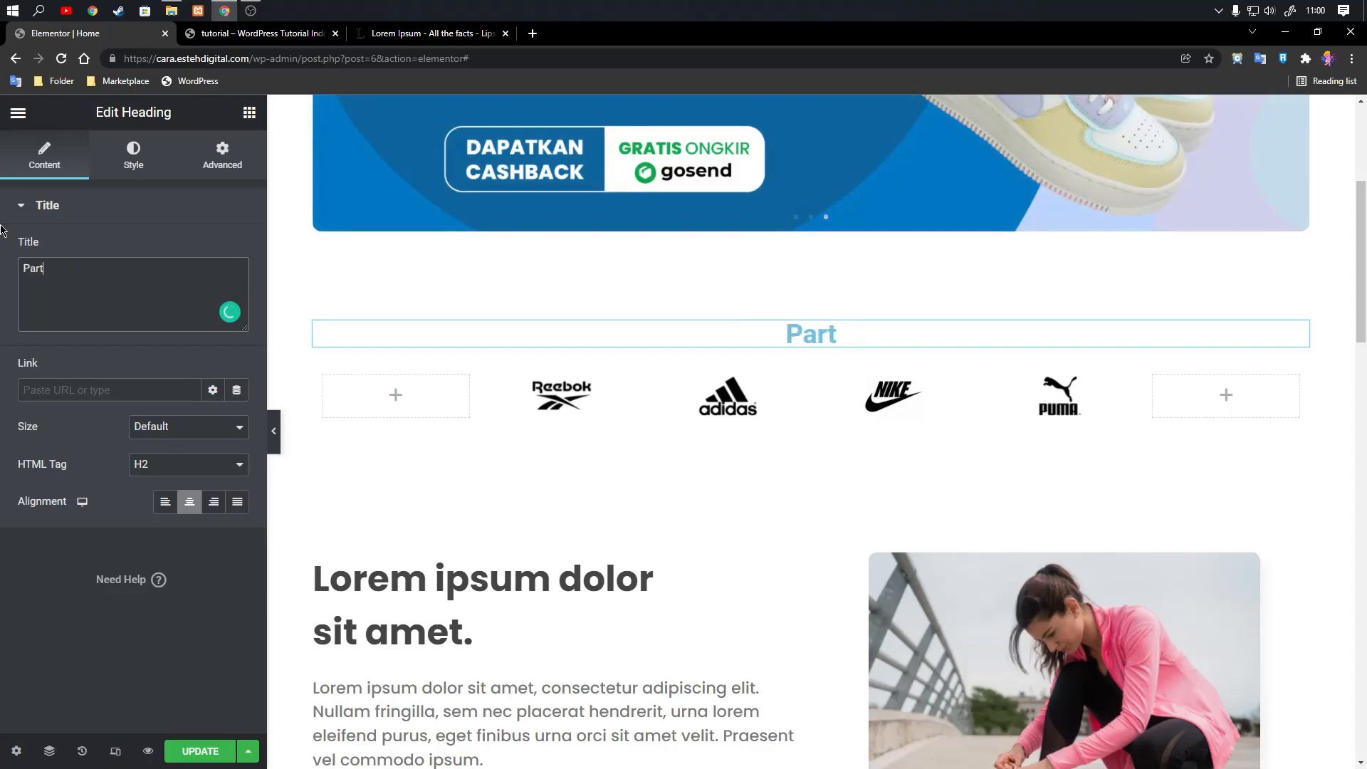
pyautogui.write('ner Kami')
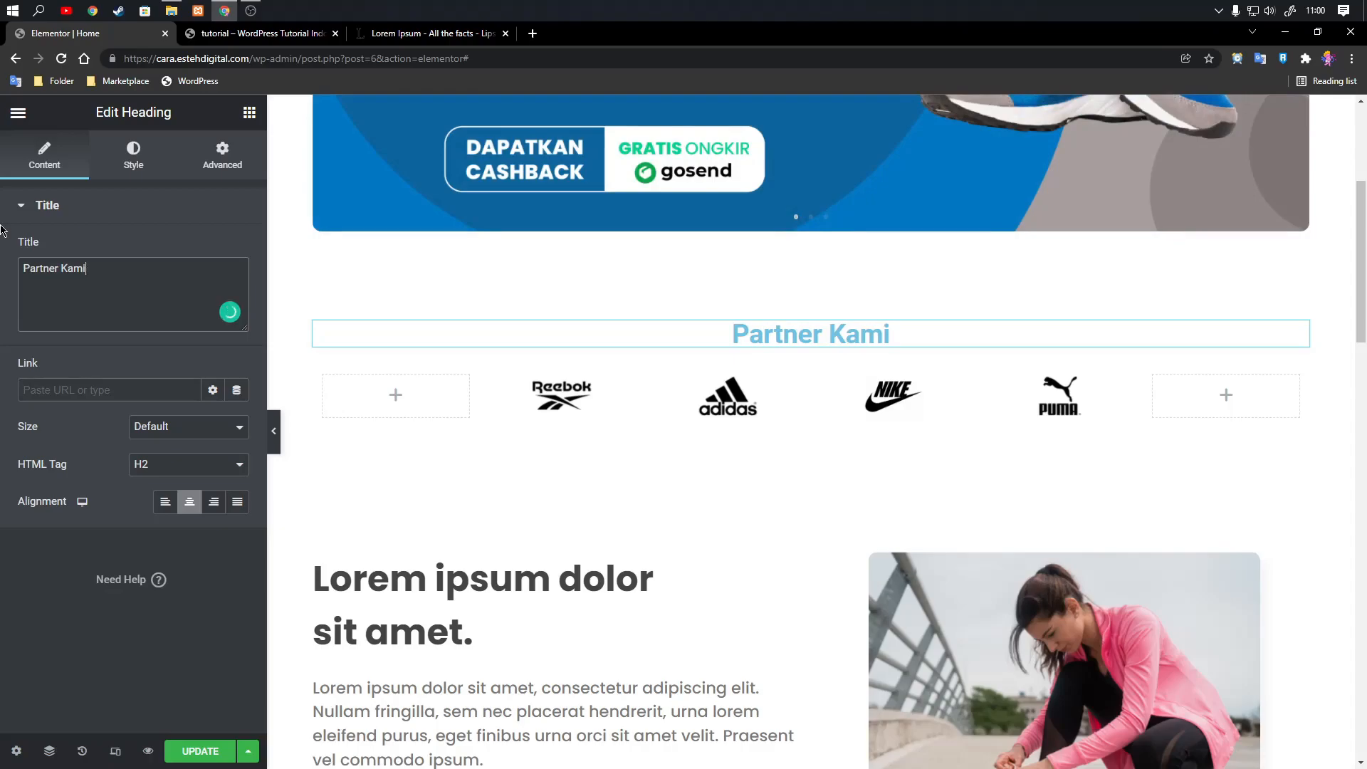
# Change the heading above the logos to read "Telah Bekerja sama dengan".
pyautogui.hotkey('ctrl', 'a')
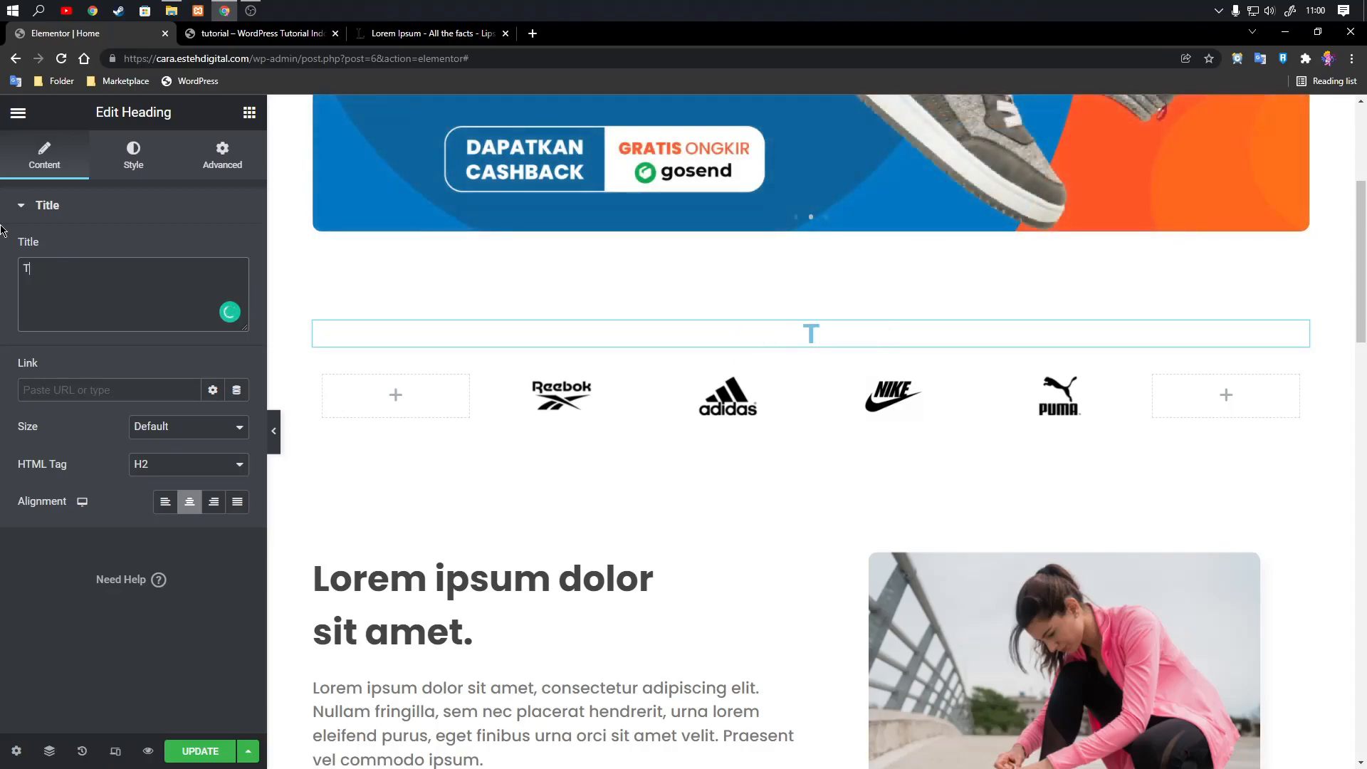
pyautogui.write('Telah Bekerjasa')
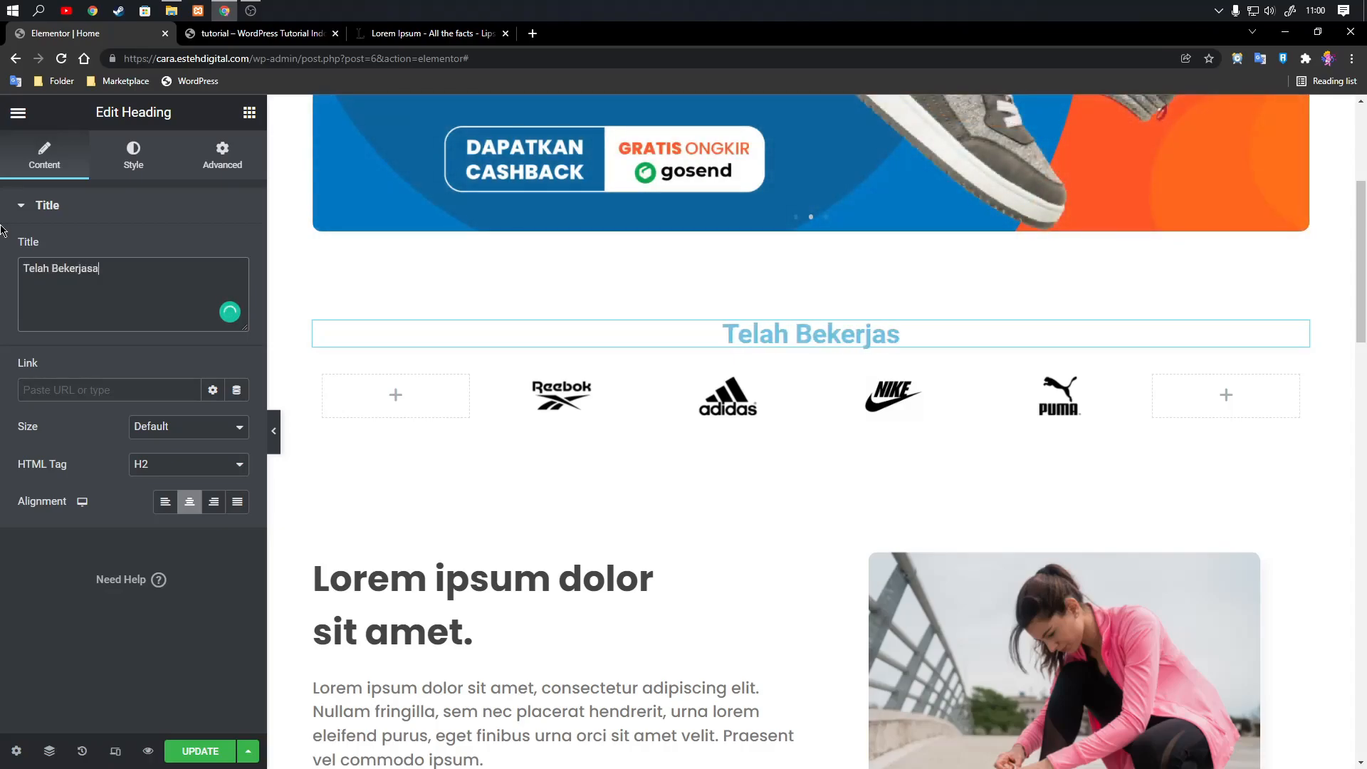
pyautogui.write('ma den')
pyautogui.press('BackSpace')
pyautogui.press('BackSpace')
pyautogui.press('BackSpace')
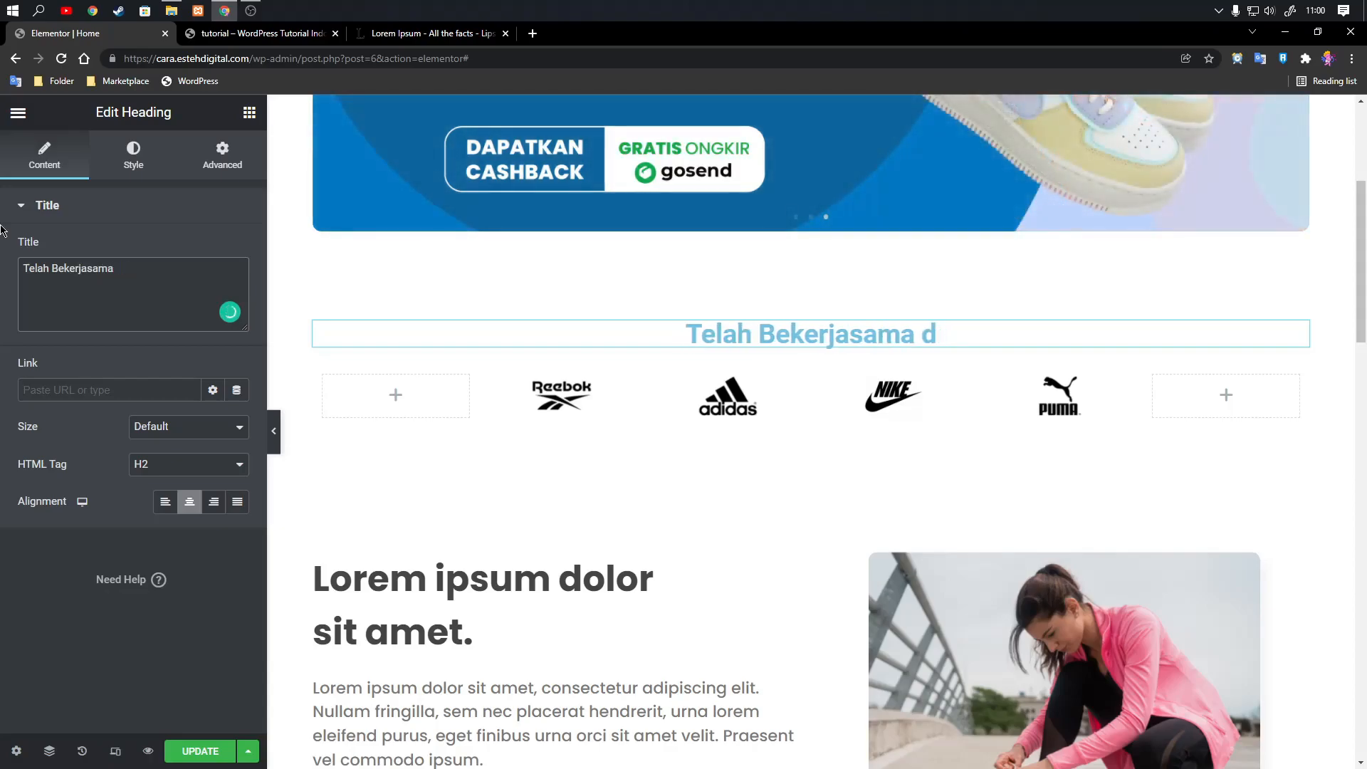
pyautogui.write('Dengan')
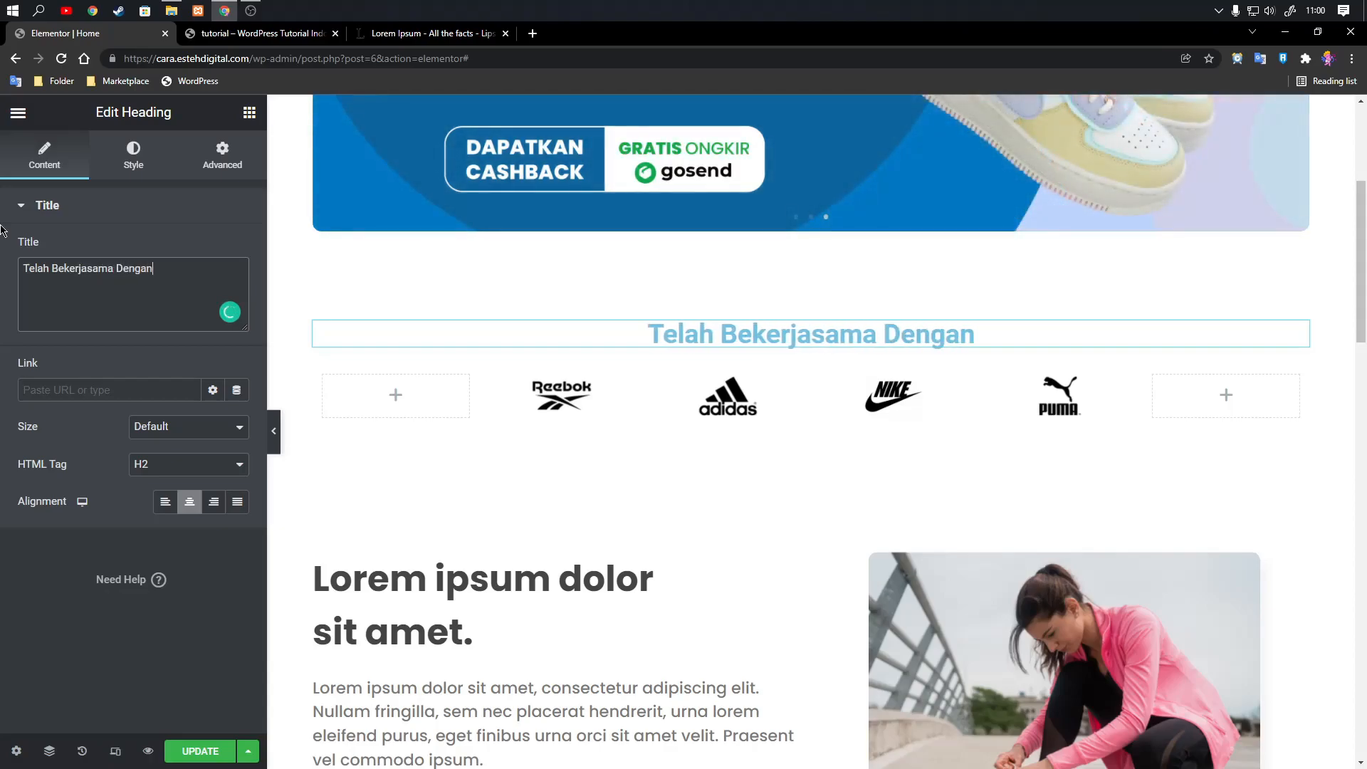
pyautogui.press('Left')
pyautogui.press('Left')
pyautogui.press('Left')
pyautogui.press('Left')
pyautogui.press('Left')
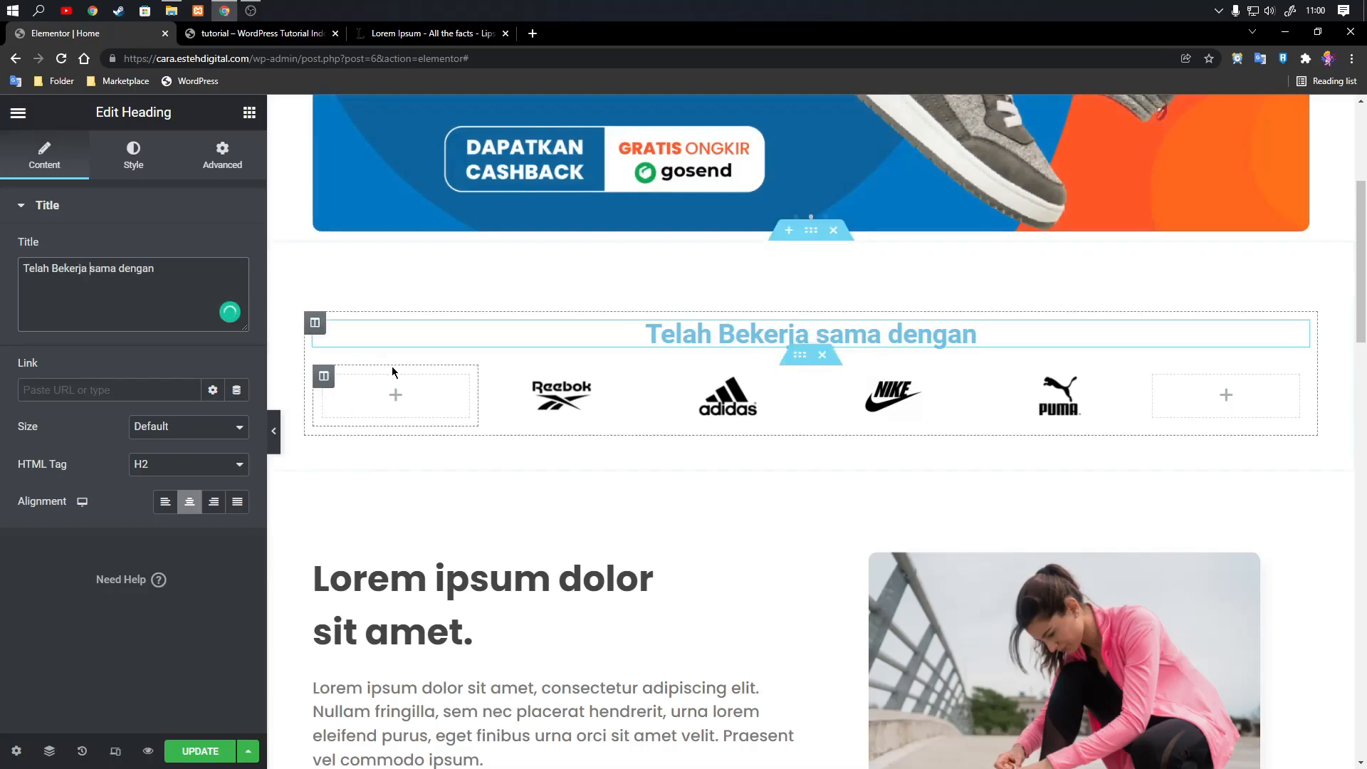
# Set the text color of the heading above the logos to #454545.
pyautogui.click(132, 157)
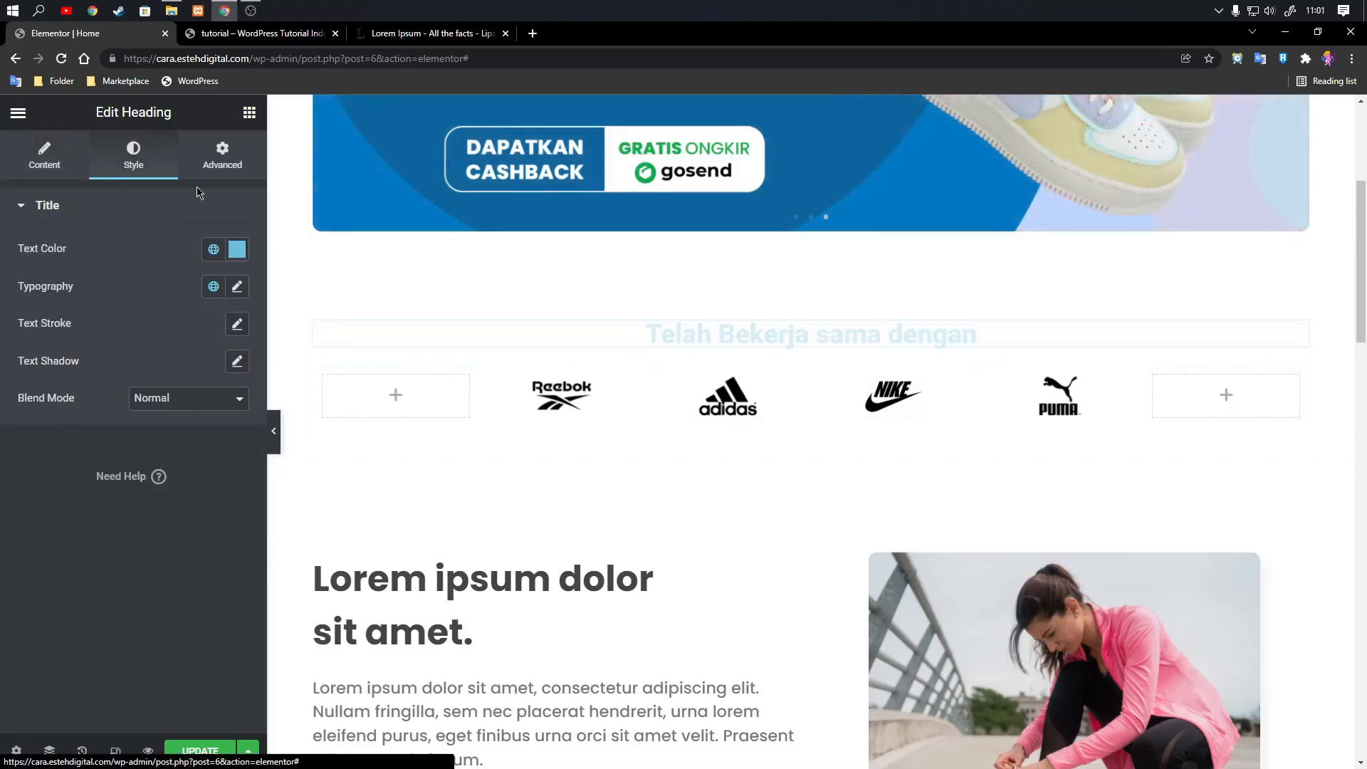
pyautogui.click(237, 249)
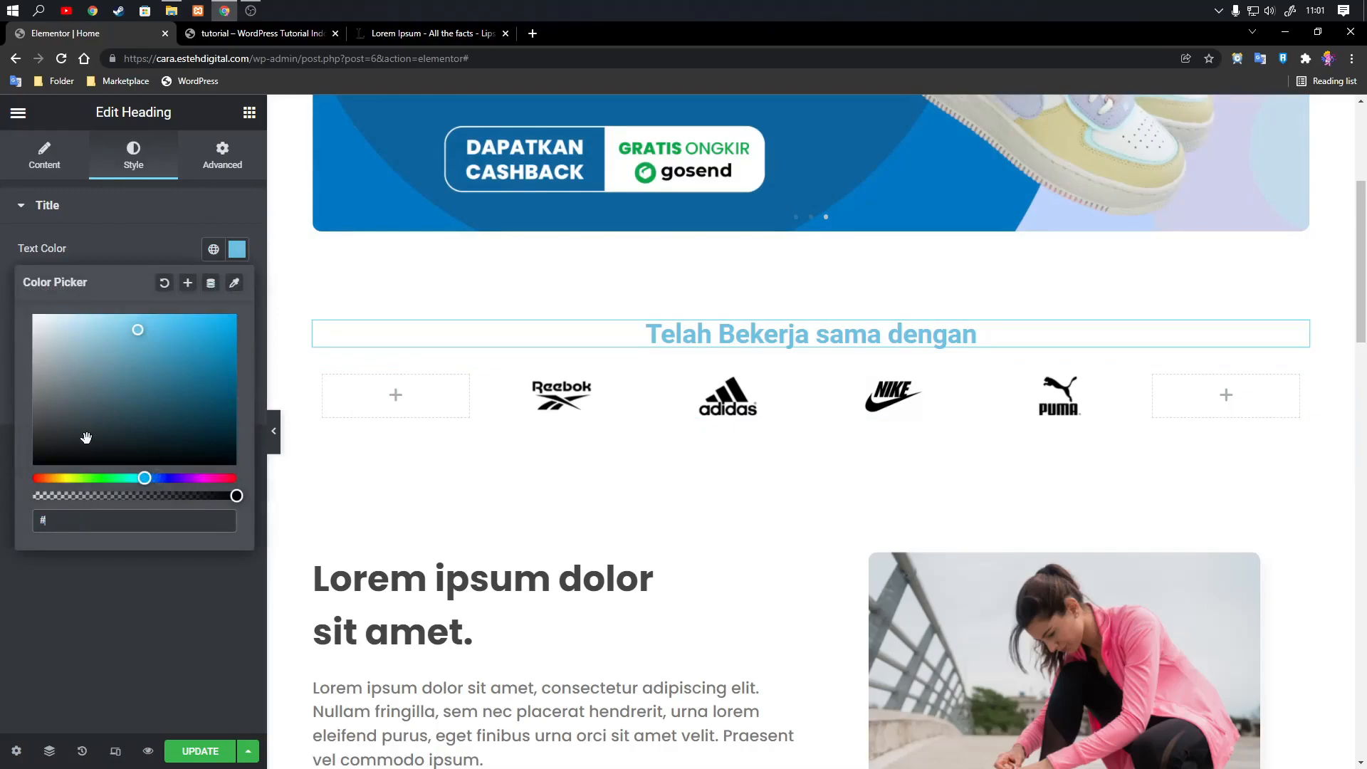
pyautogui.write('#454545')
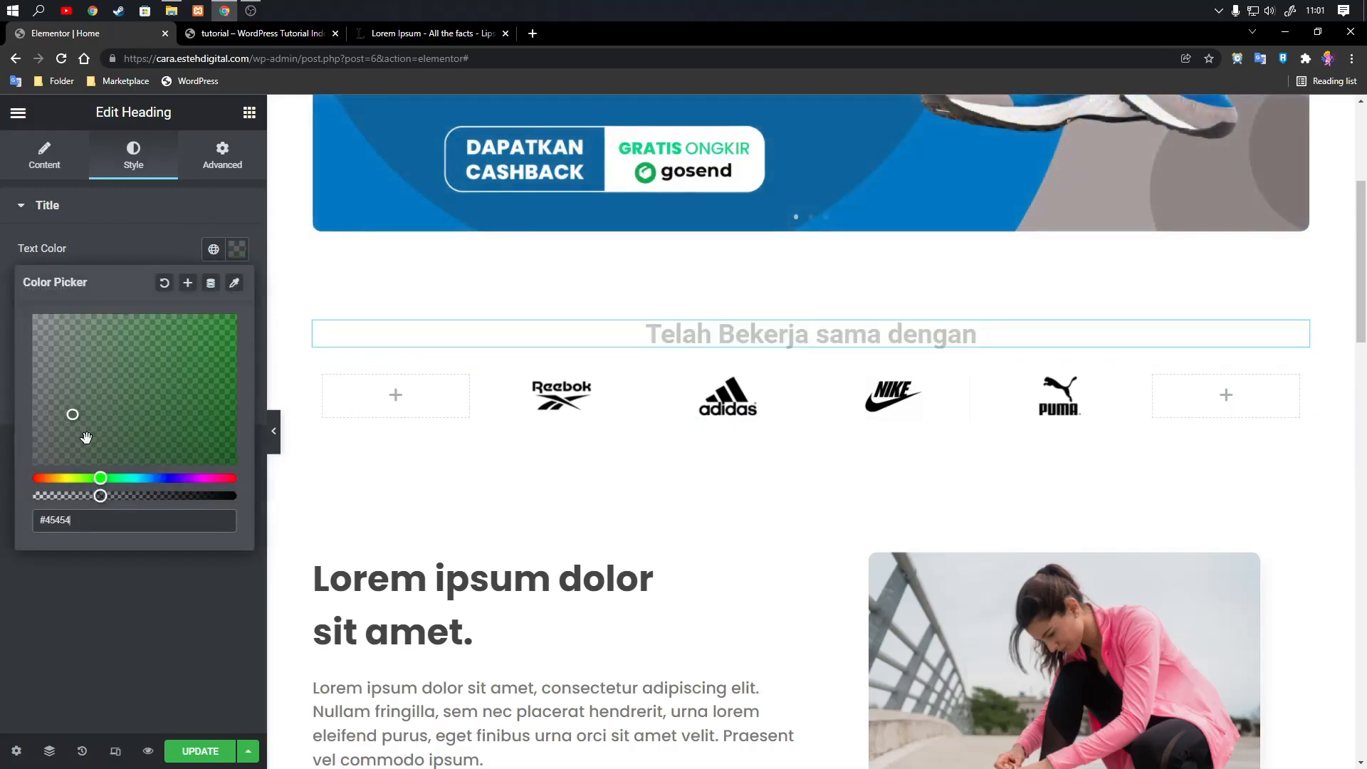
pyautogui.click(138, 653)
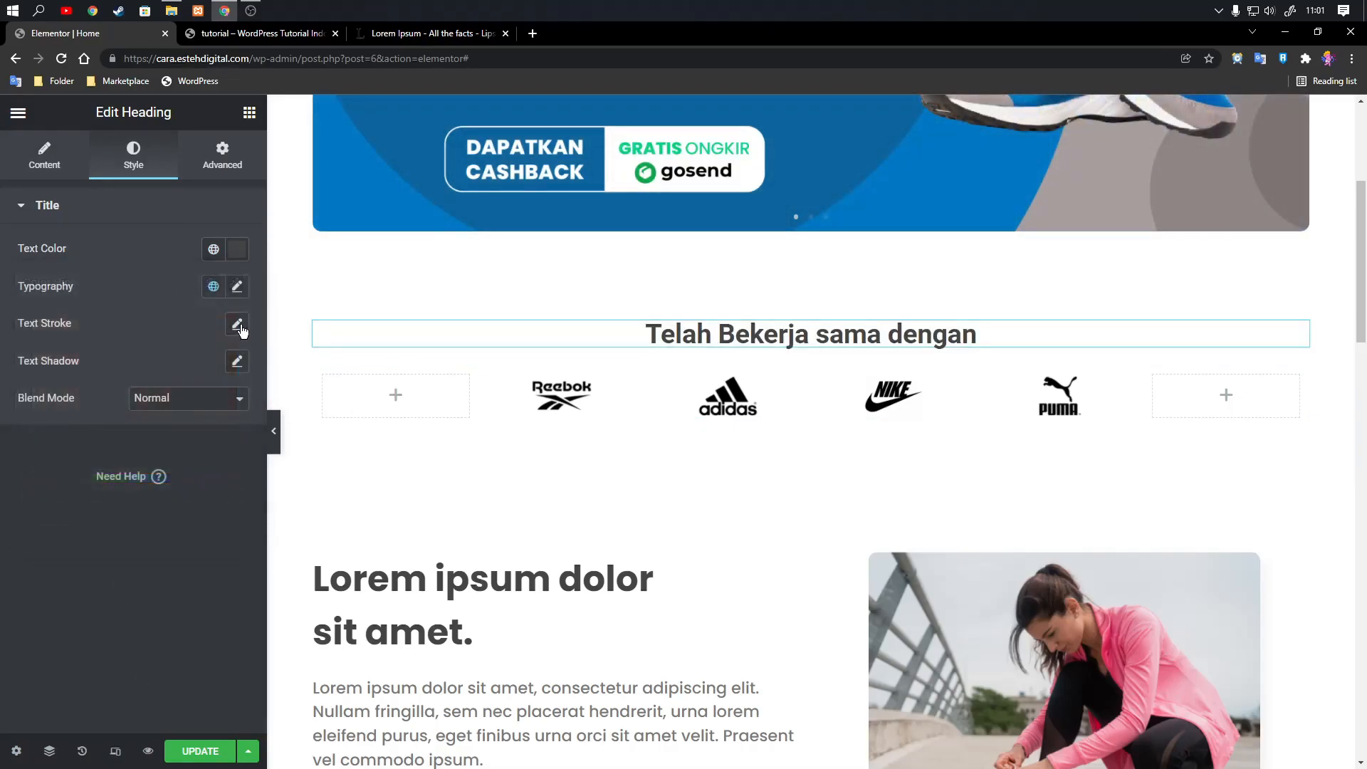
# Set the font family of the heading above the logos to Poppins.
pyautogui.click(238, 288)
pyautogui.click(206, 369)
pyautogui.write('pop')
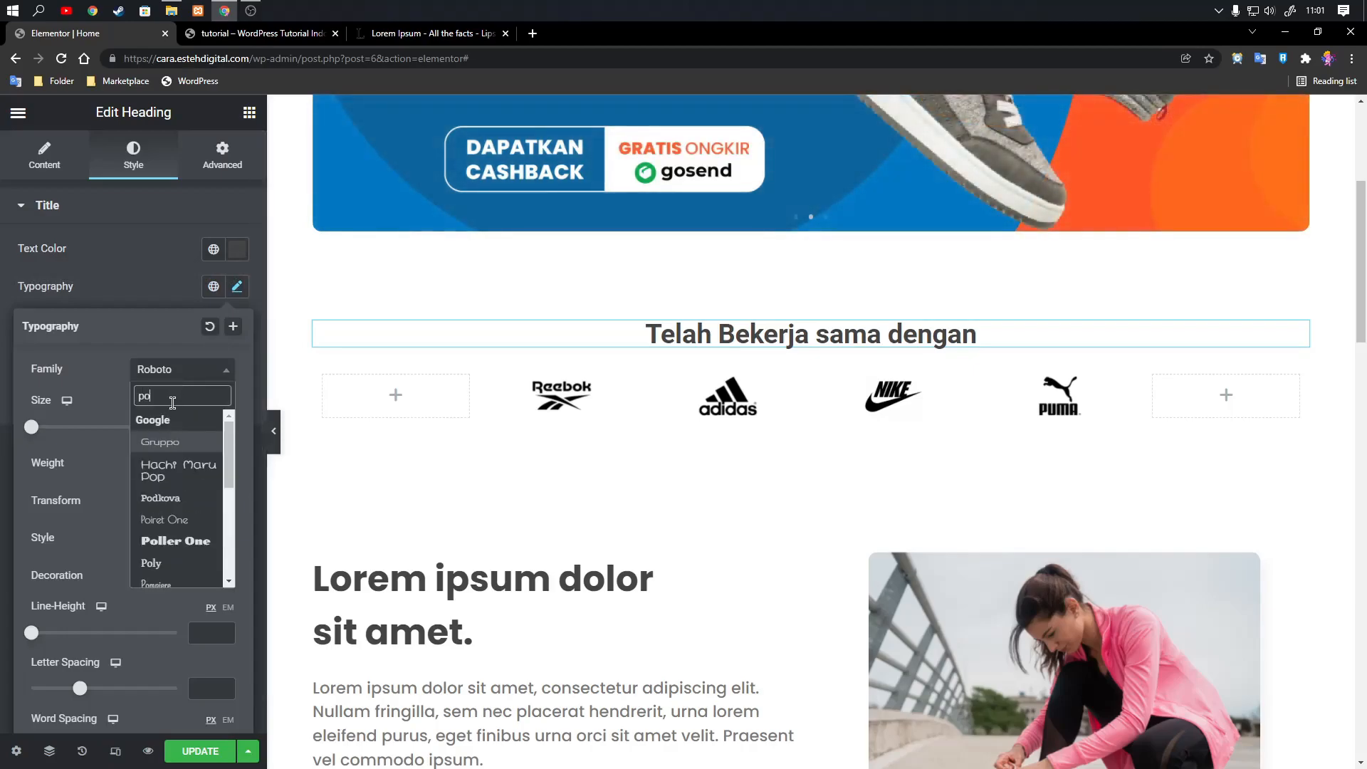
pyautogui.click(164, 474)
pyautogui.click(187, 294)
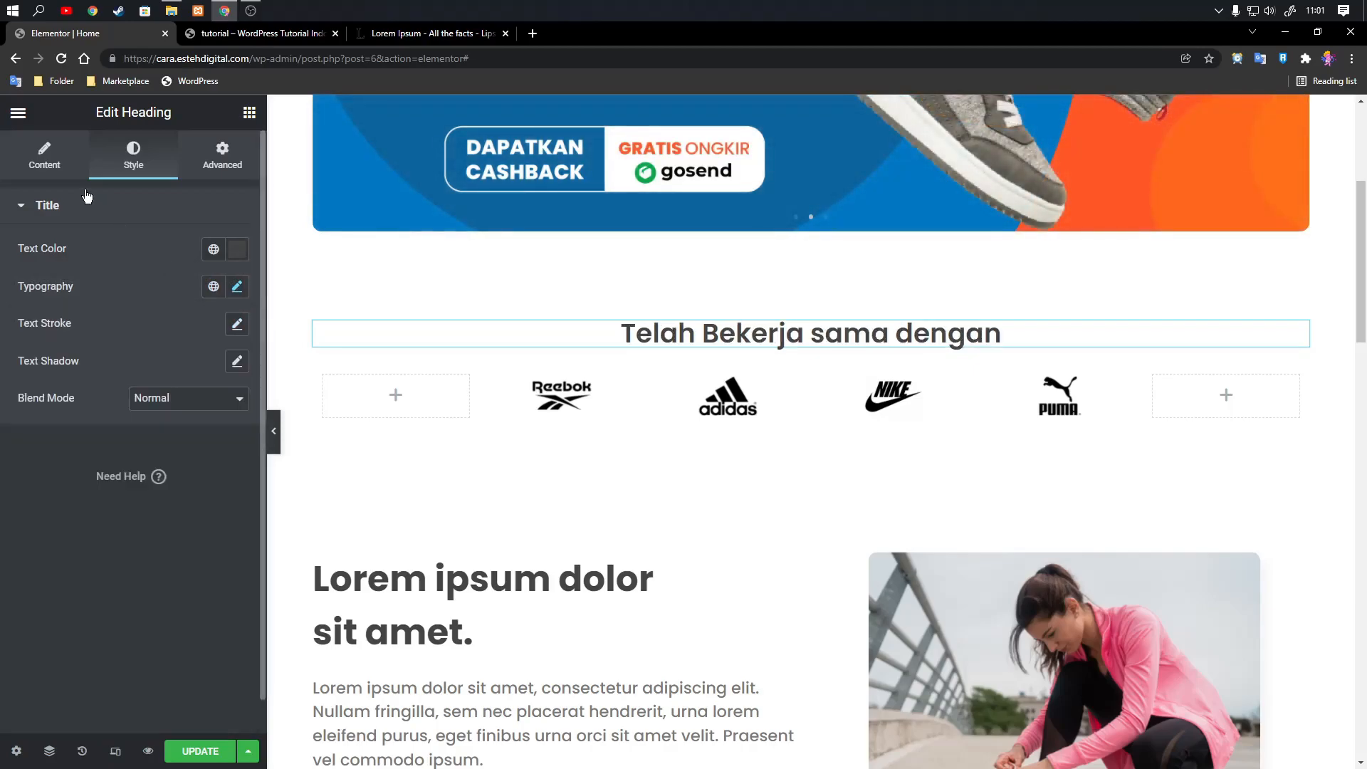
# Try rewording the heading above the logos as "Brand Terkenal yang Telah Memperca".
pyautogui.click(44, 153)
pyautogui.moveTo(154, 269); pyautogui.dragTo(2, 260)
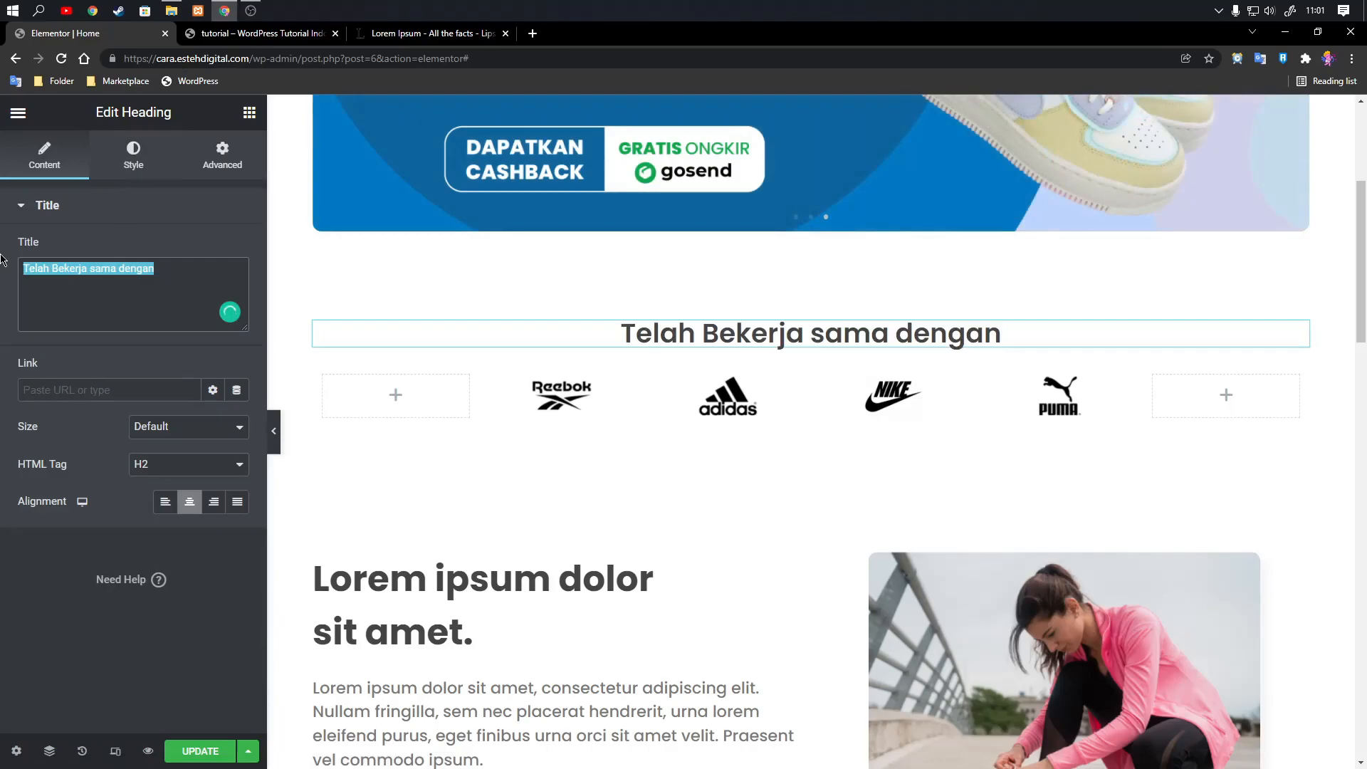
pyautogui.write('Brand Terka')
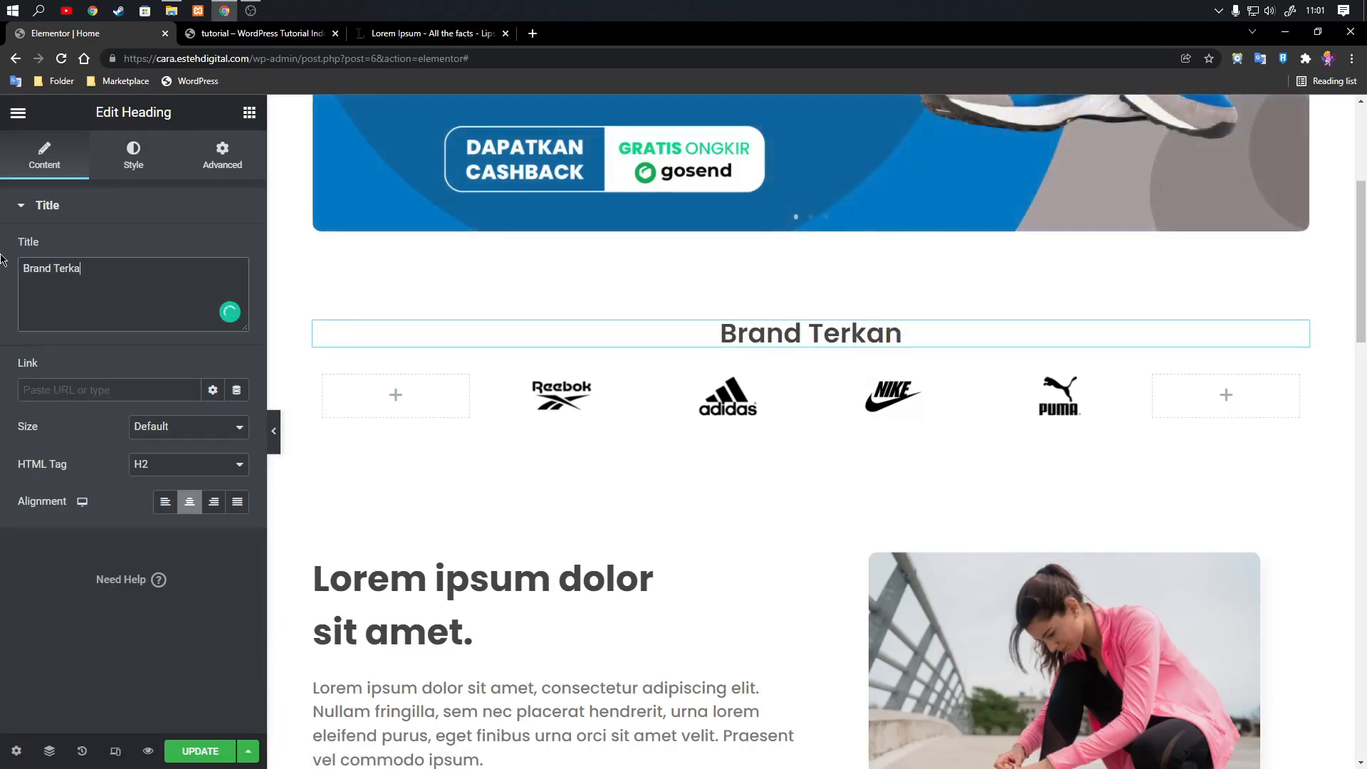
pyautogui.press('BackSpace')
pyautogui.write('enal yang ')
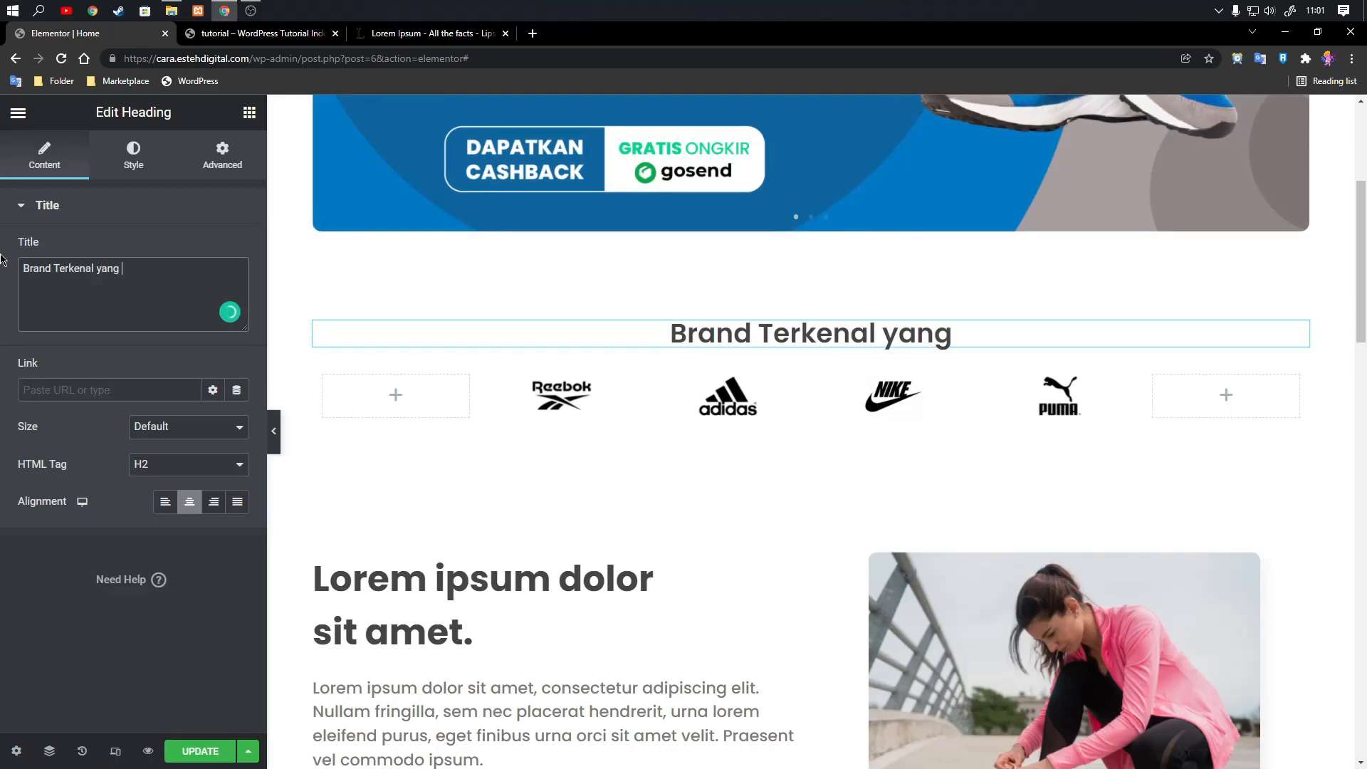
pyautogui.write('Telah Mempery')
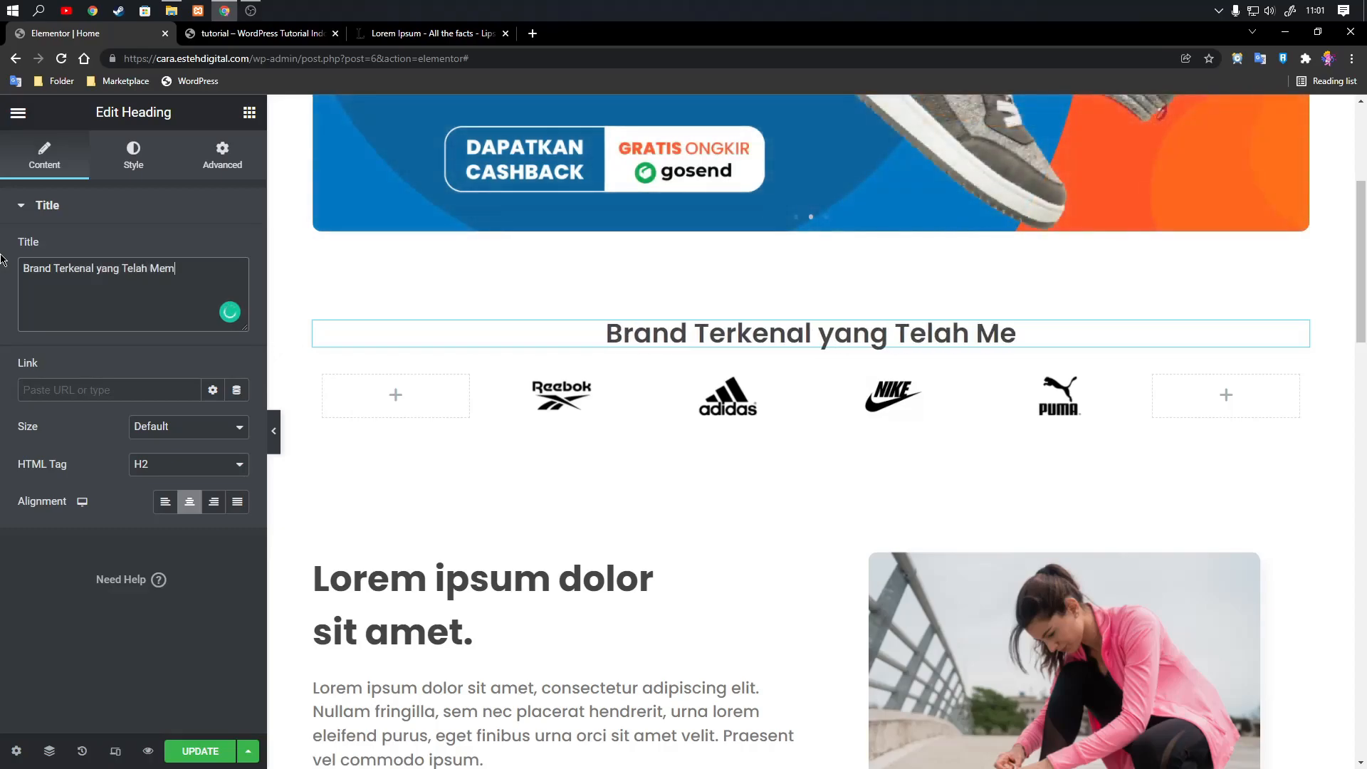
pyautogui.press('BackSpace')
pyautogui.write('ca')
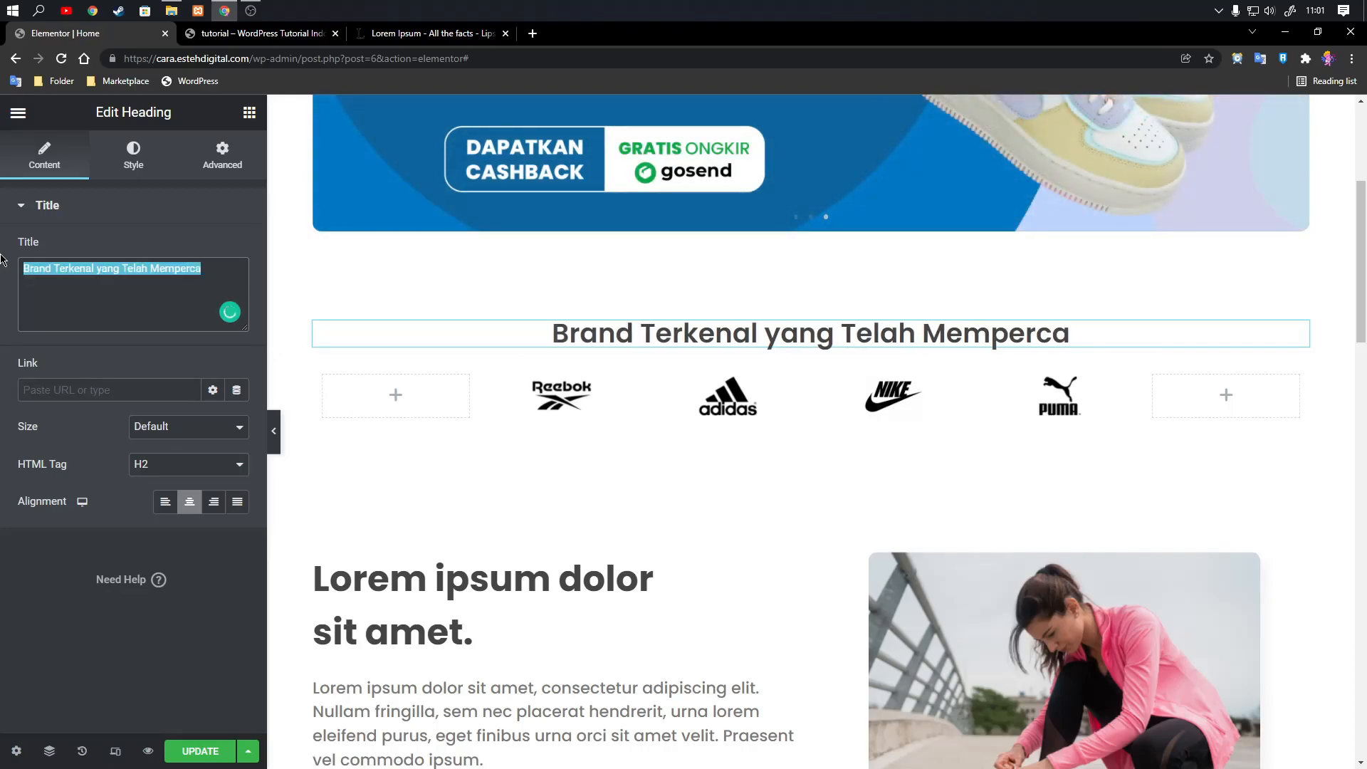
pyautogui.write('Supp')
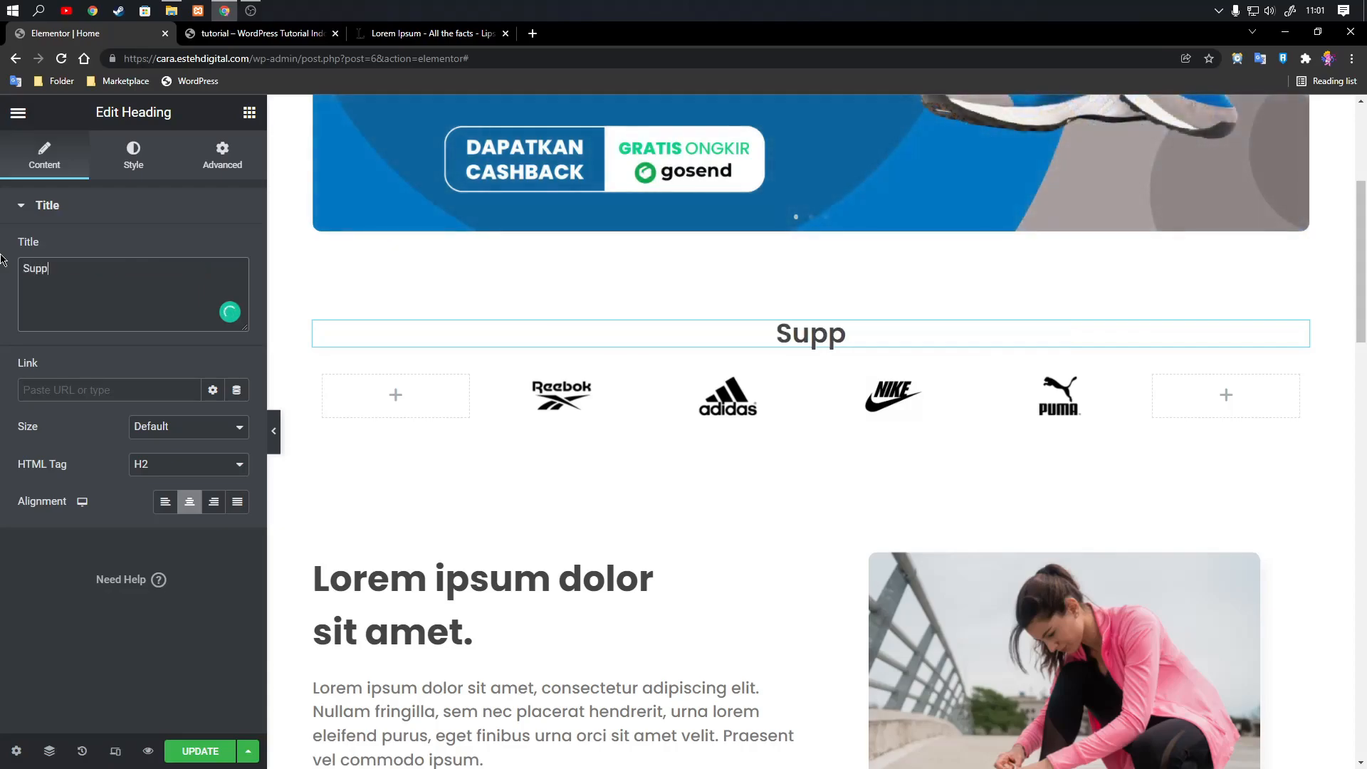
pyautogui.write('lier Ka')
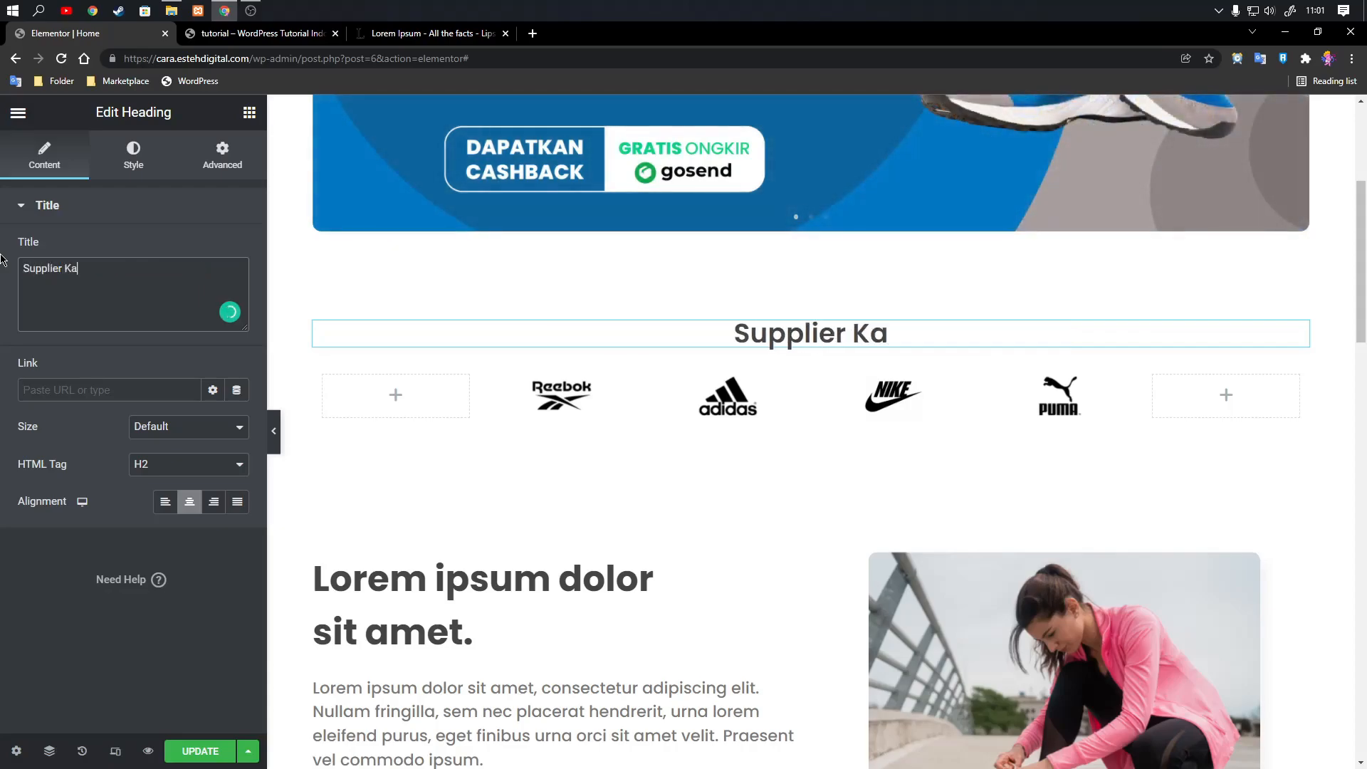
pyautogui.write('m')
# Replace the text of the heading above the logos with "Supplier Terbesar Kami".
pyautogui.press('BackSpace')
pyautogui.press('BackSpace')
pyautogui.press('BackSpace')
pyautogui.press('BackSpace')
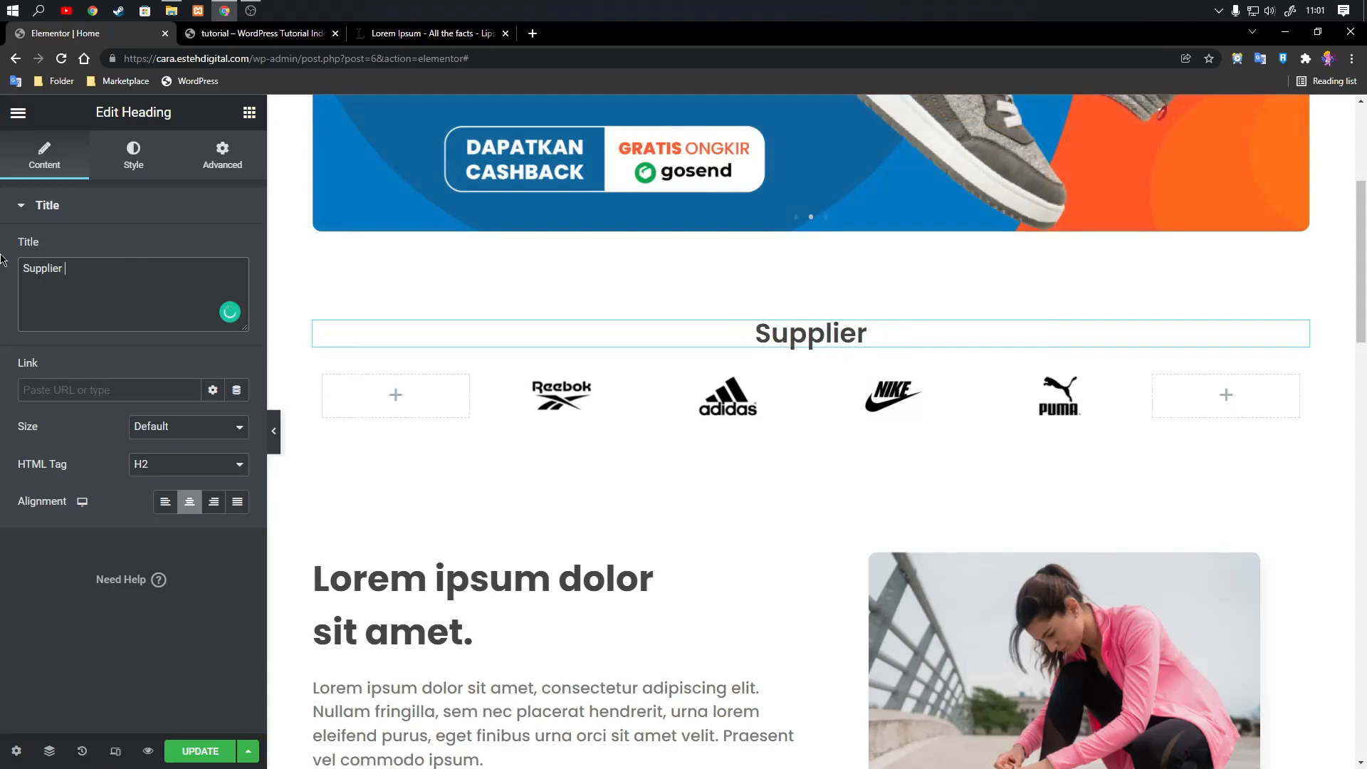
pyautogui.write('Terbesar')
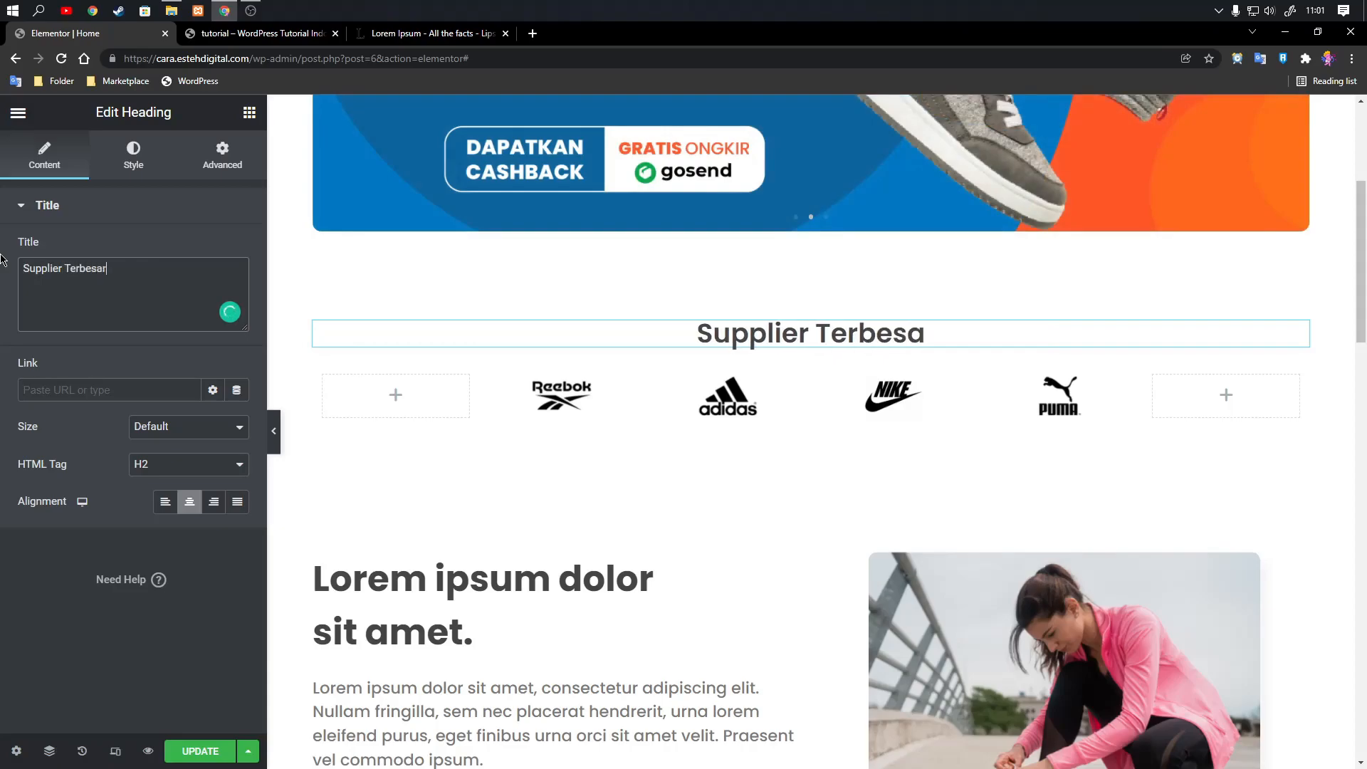
pyautogui.write(' Kami')
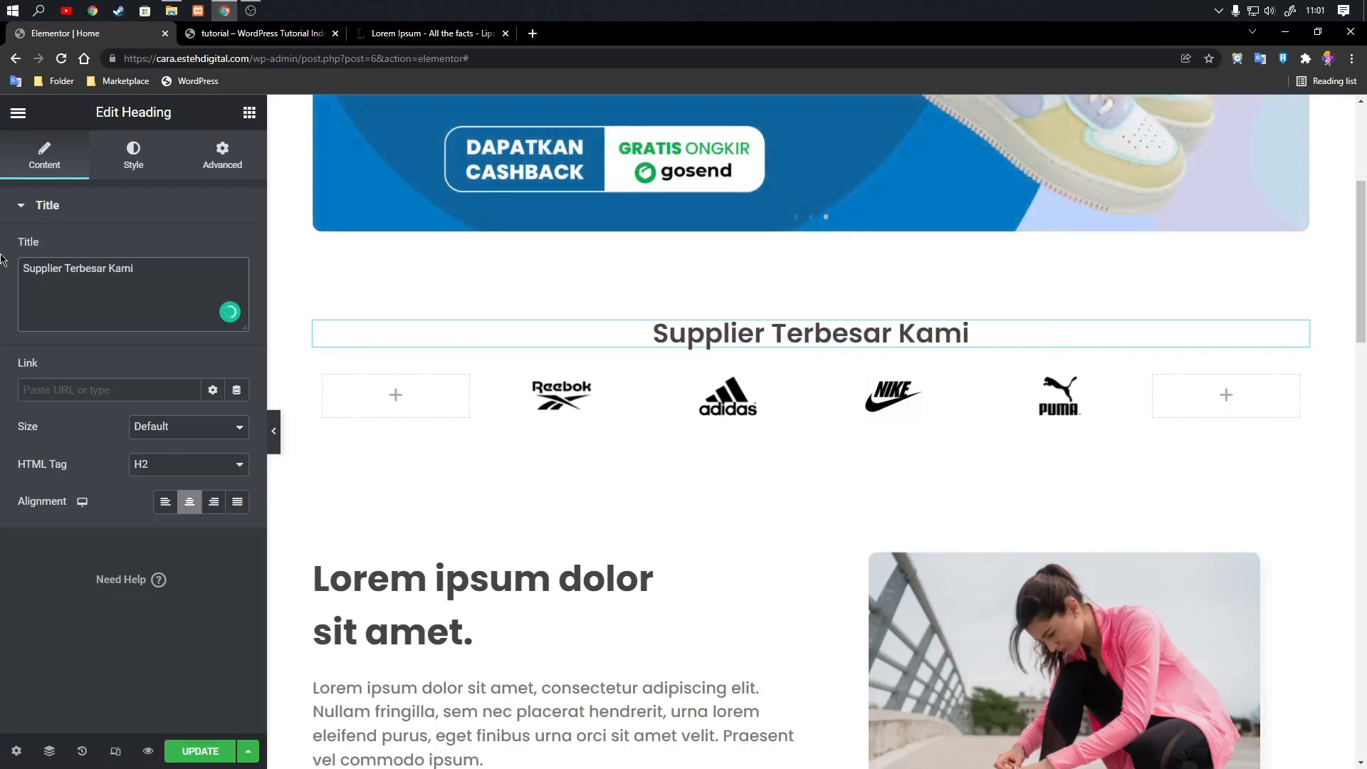
# Set the font weight of the "Supplier Terbesar Kami" heading to Bold.
pyautogui.click(116, 151)
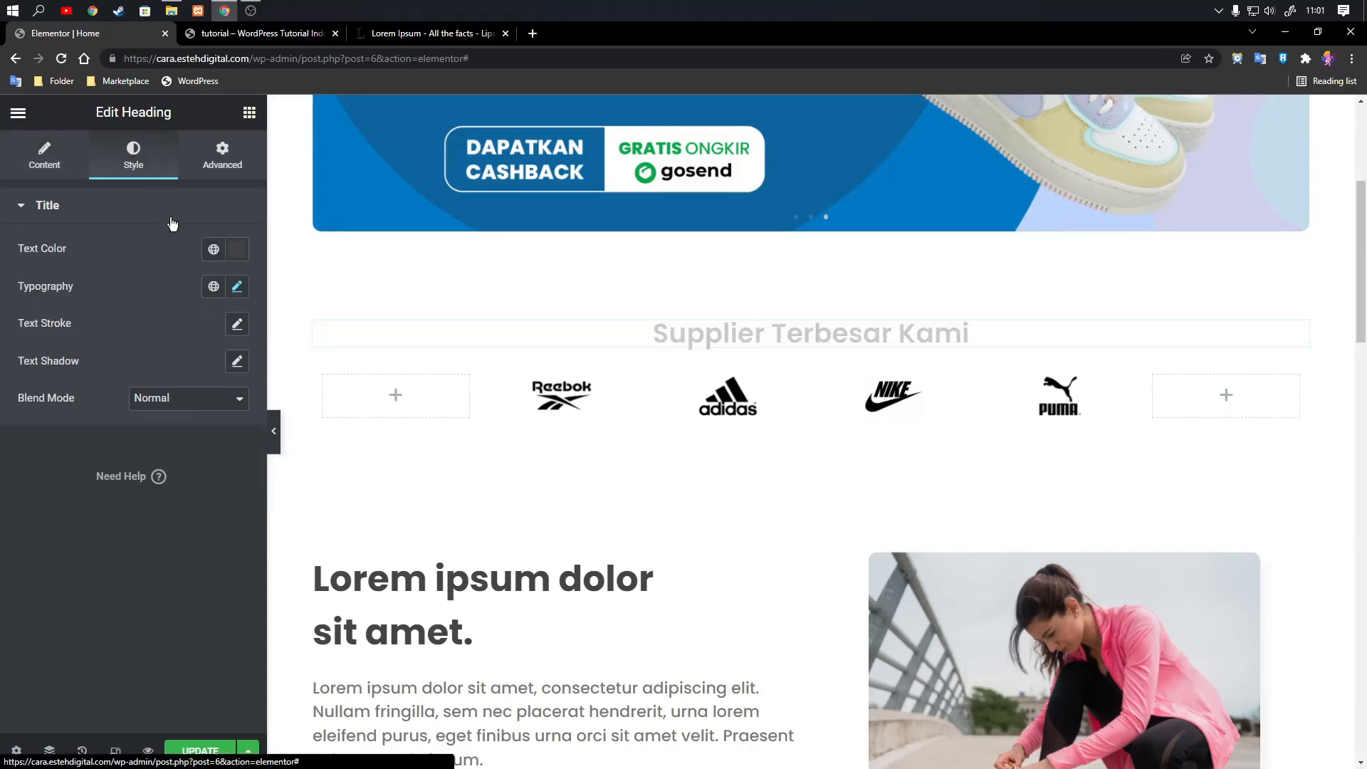
pyautogui.click(237, 286)
pyautogui.click(178, 464)
pyautogui.click(166, 632)
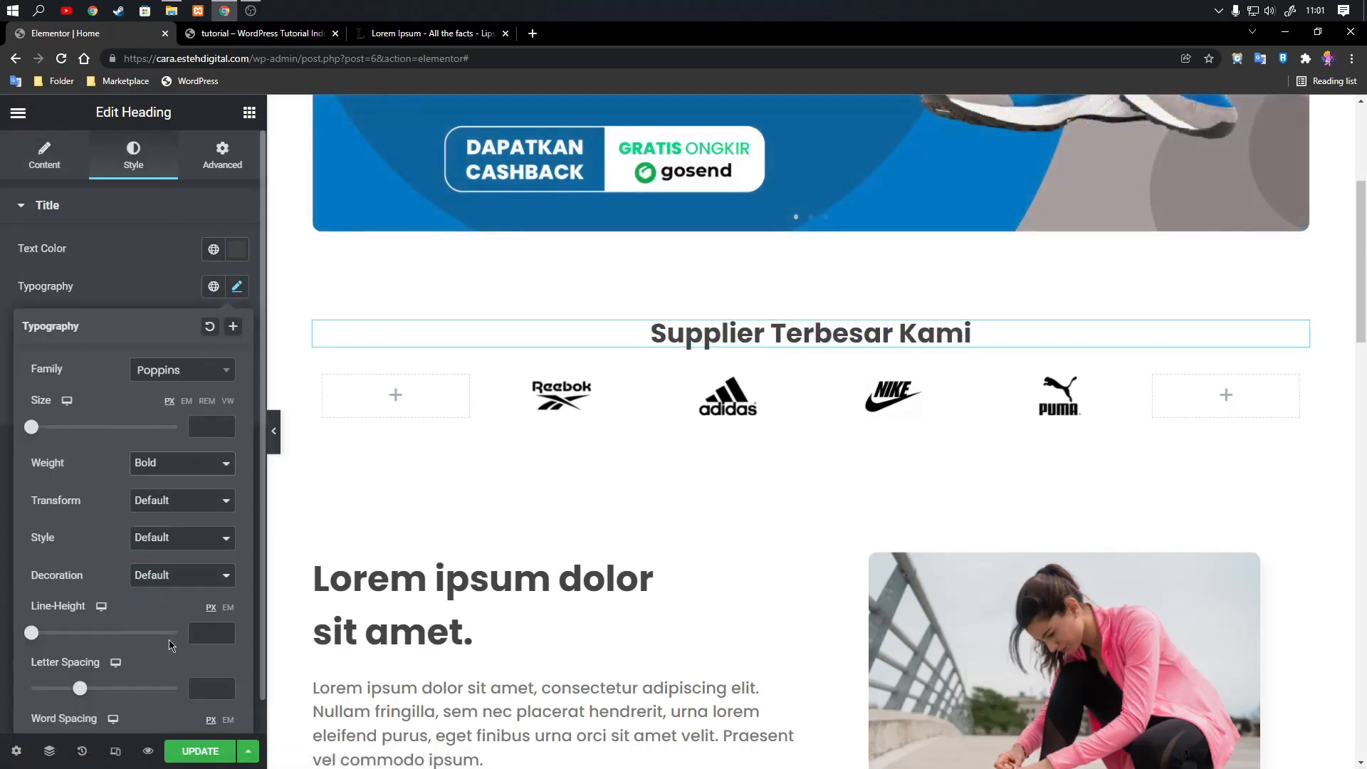
# Switch the line height unit of the "Supplier Terbesar Kami" heading to em and set the line height to 1.5.
pyautogui.click(224, 633)
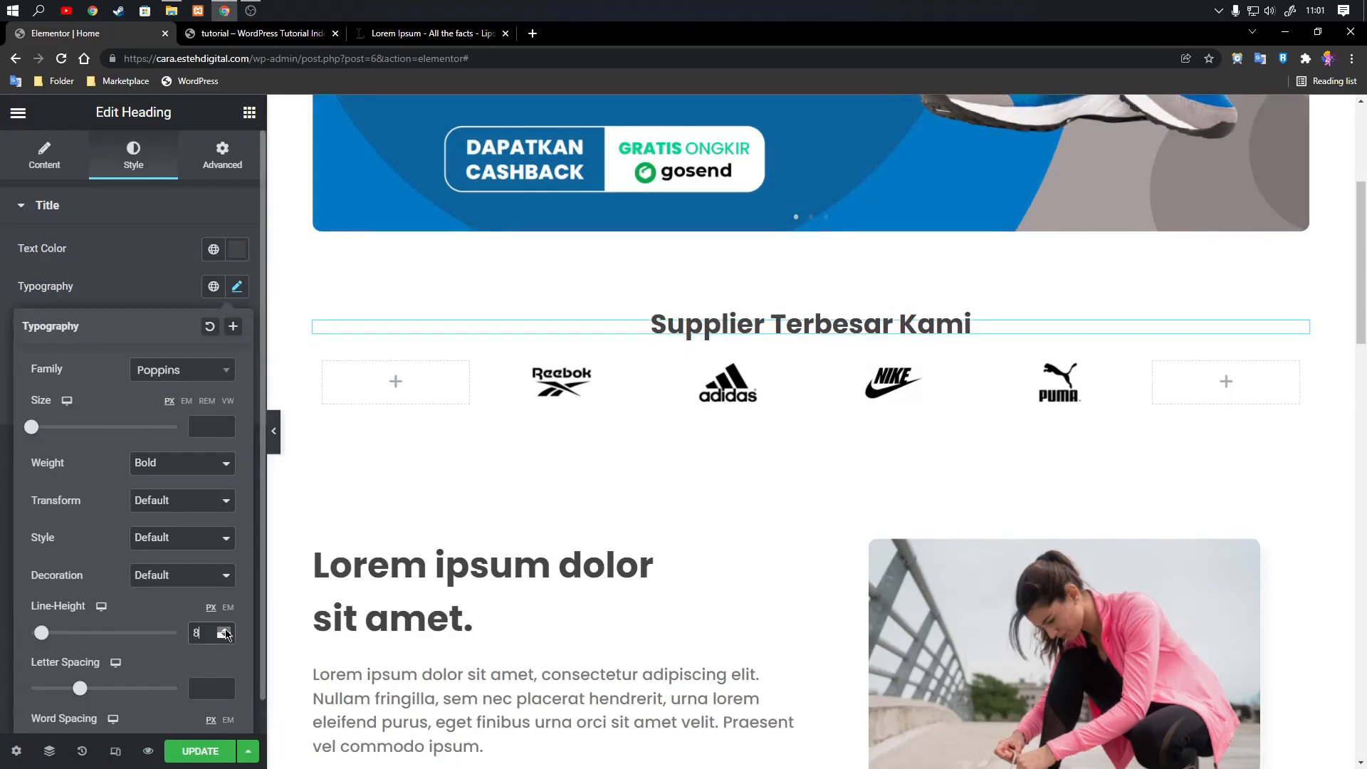
pyautogui.click(225, 630)
pyautogui.click(227, 609)
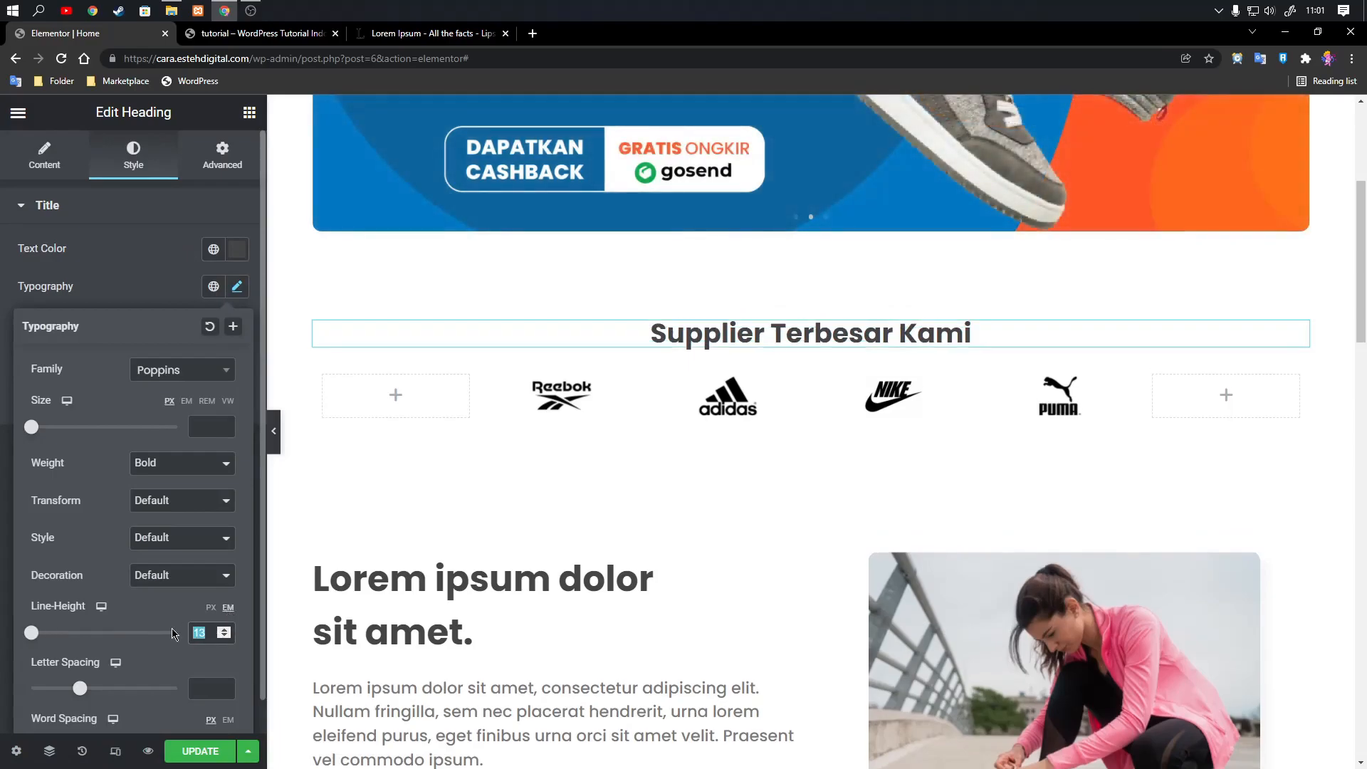
pyautogui.write('0,8')
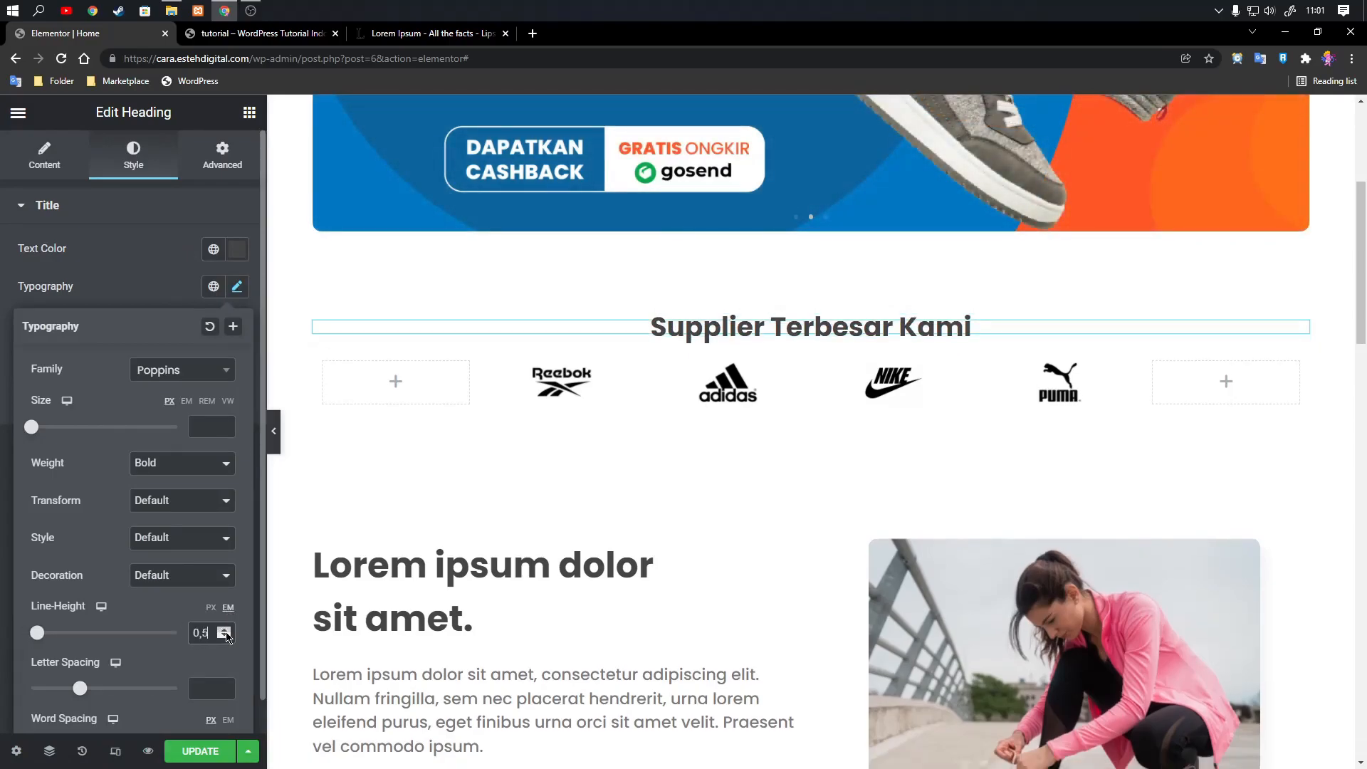
pyautogui.click(225, 631)
pyautogui.click(225, 630)
pyautogui.click(225, 631)
pyautogui.click(225, 631)
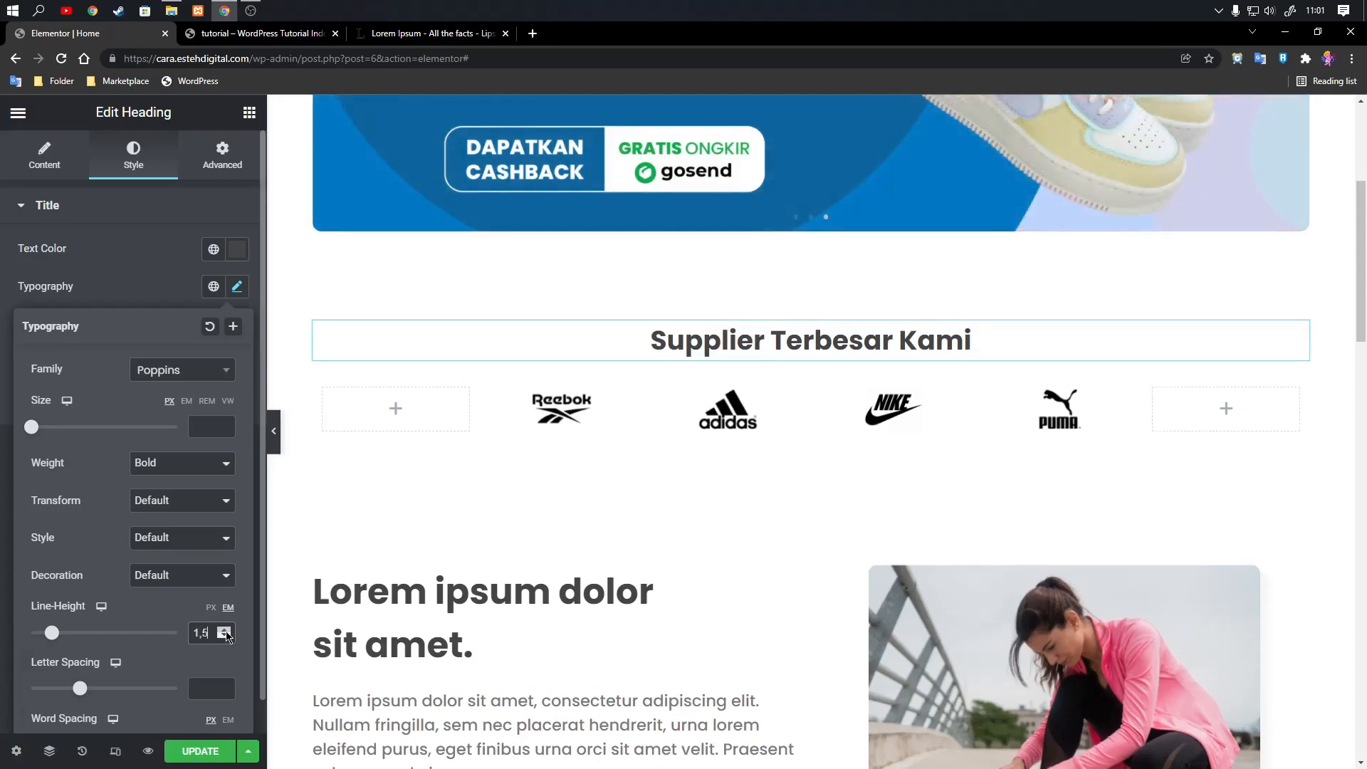
# Set the font size of the "Supplier Terbesar Kami" heading to 40 px.
pyautogui.click(227, 422)
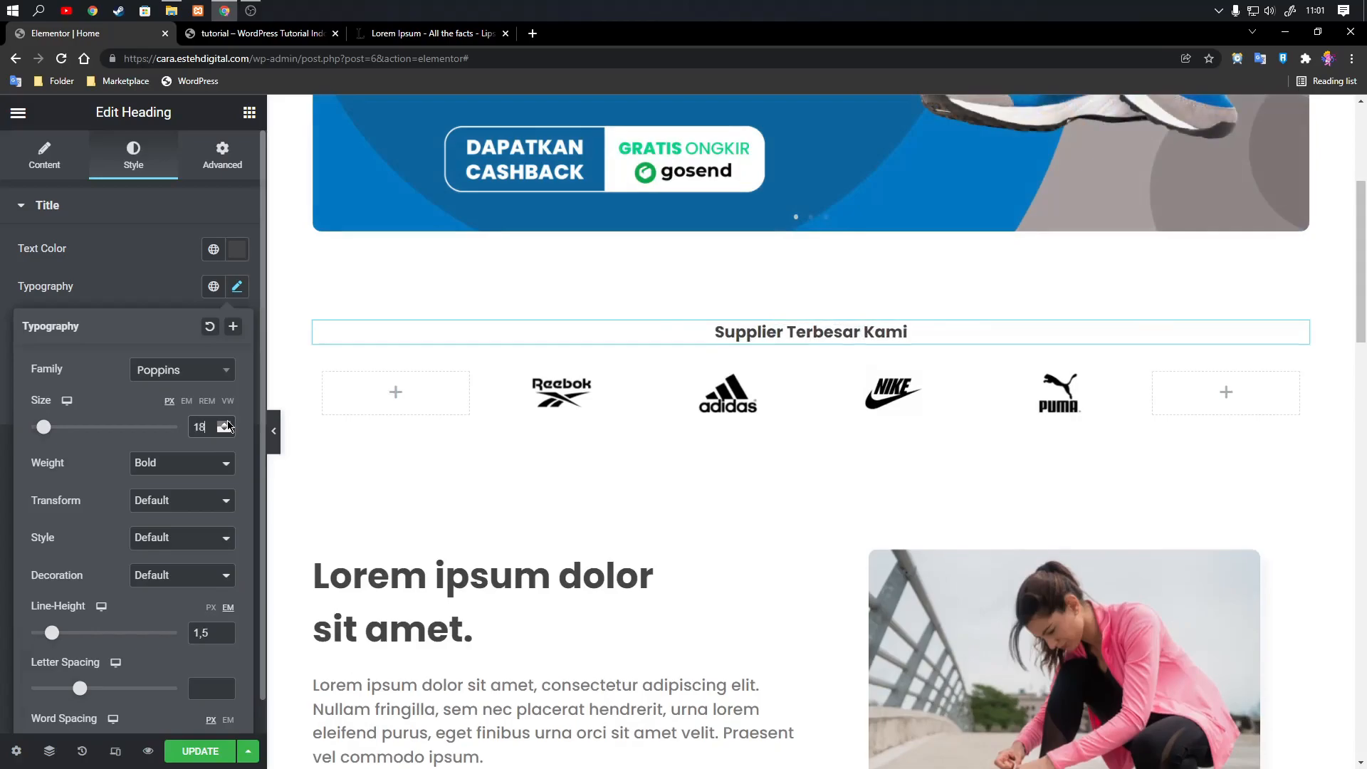
pyautogui.click(227, 423)
pyautogui.click(227, 423)
pyautogui.click(227, 424)
pyautogui.click(227, 423)
pyautogui.click(227, 424)
pyautogui.click(227, 424)
pyautogui.click(227, 423)
pyautogui.click(227, 423)
pyautogui.click(227, 424)
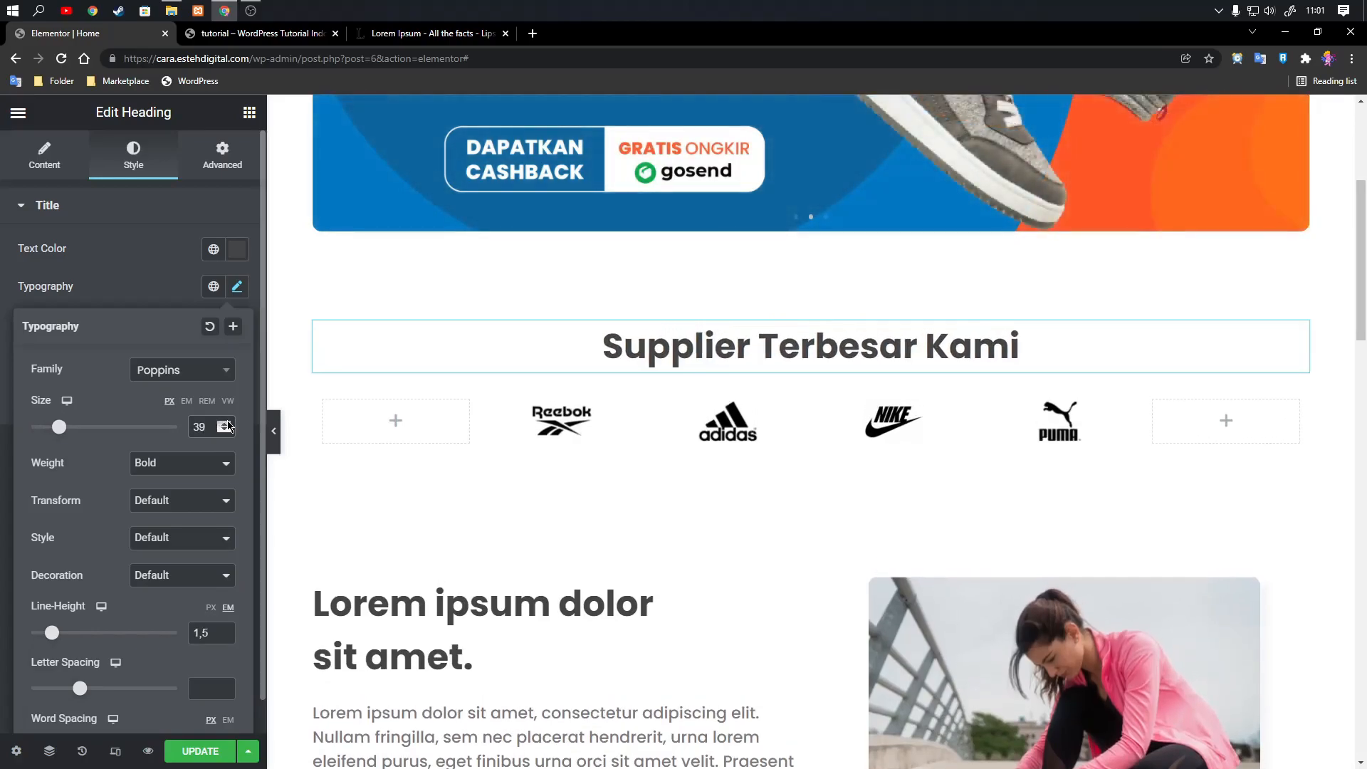
pyautogui.click(227, 423)
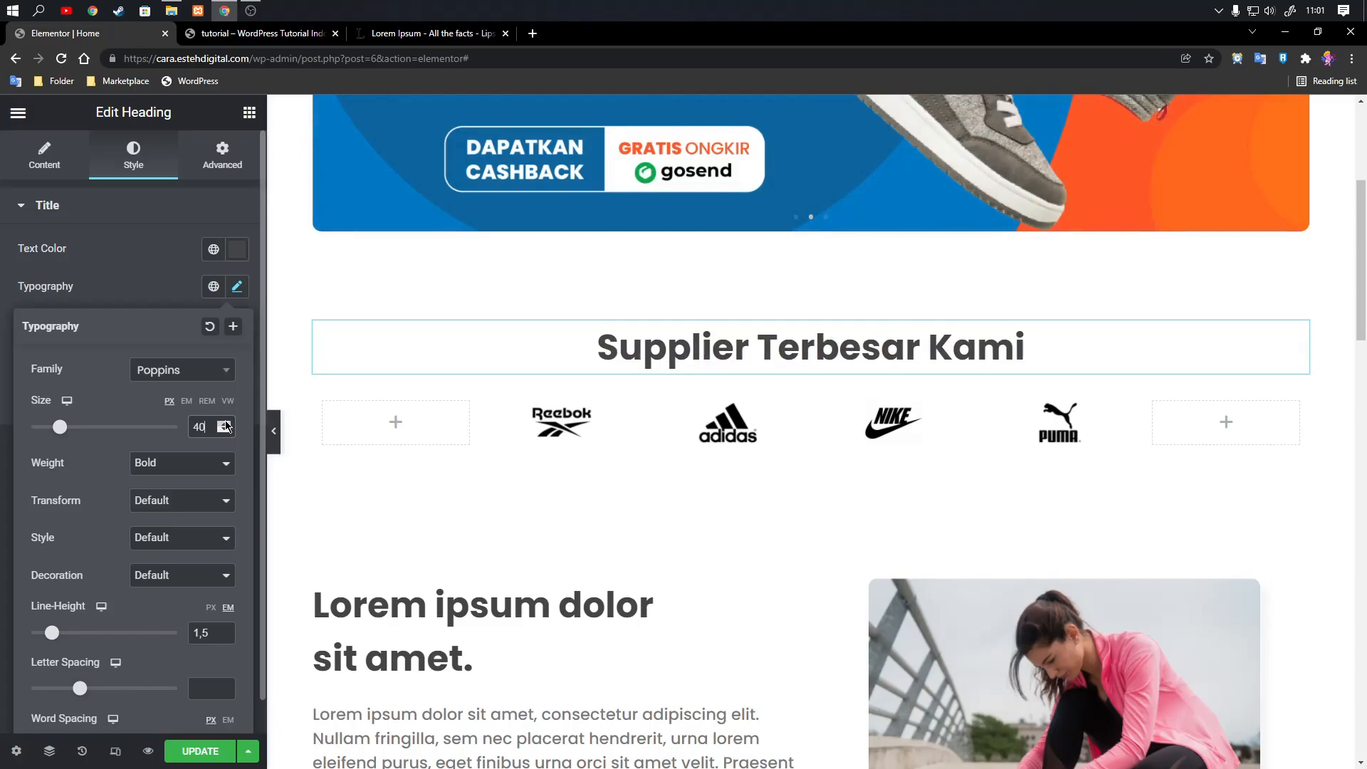
pyautogui.click(156, 293)
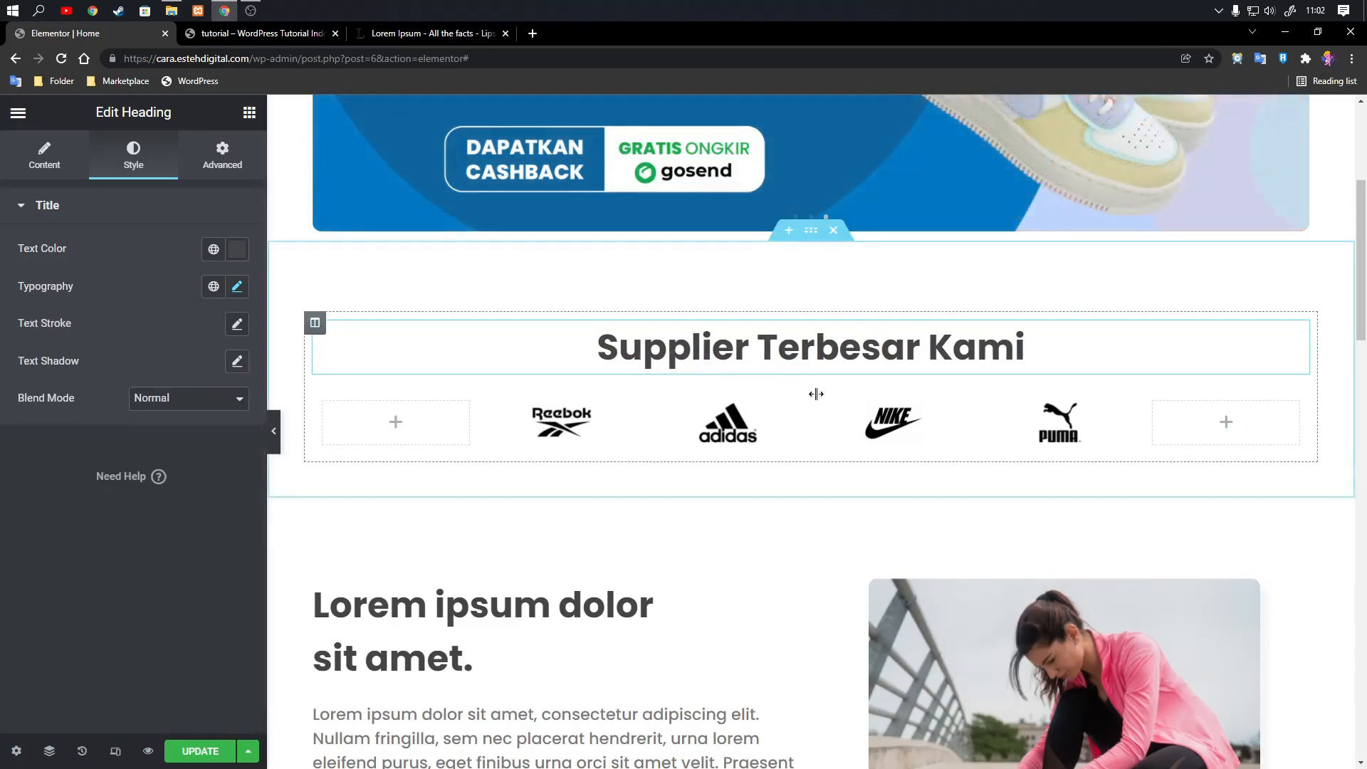
# Copy the Lorem ipsum description widget from the section below and paste it under the "Supplier Terbesar Kami" heading.
pyautogui.scroll(-3, 701, 599)
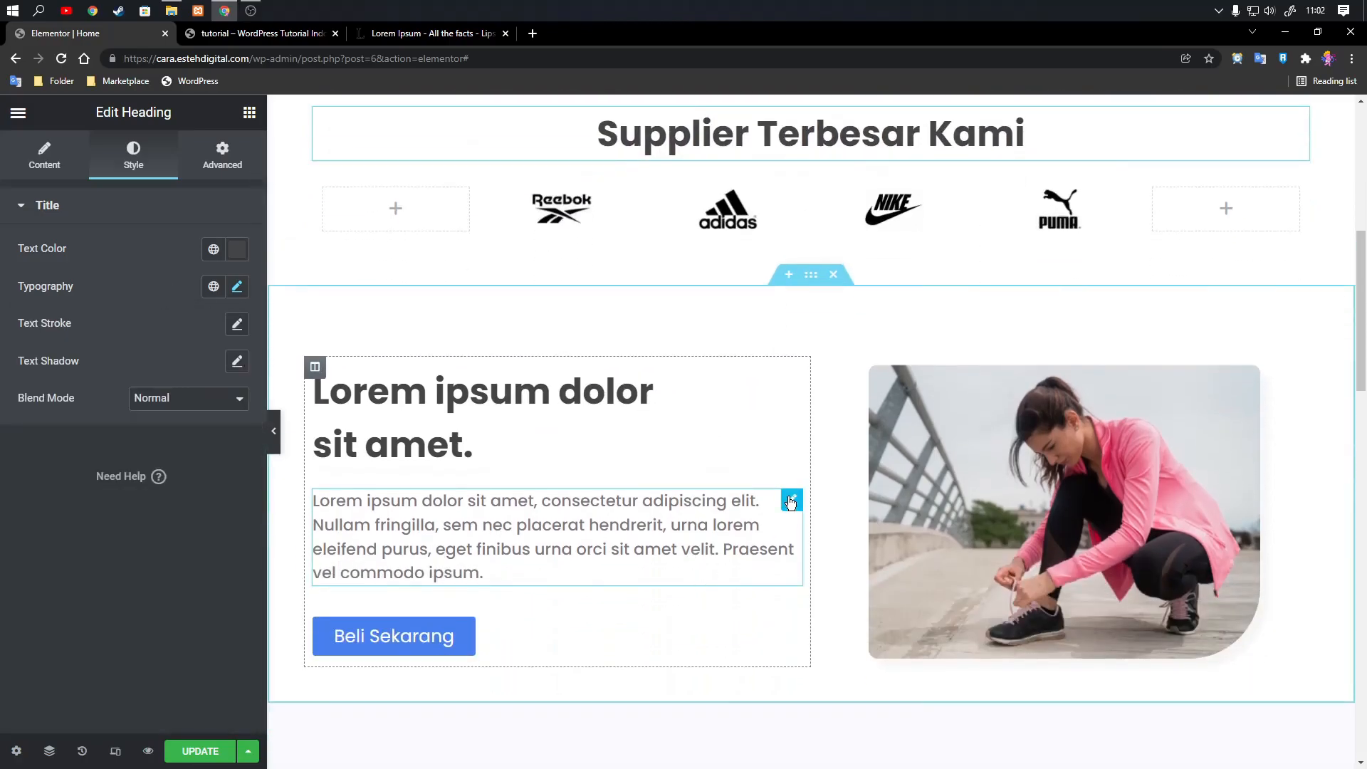
pyautogui.click(790, 501)
pyautogui.rightClick(790, 502)
pyautogui.click(822, 568)
pyautogui.scroll(1, 1038, 341)
pyautogui.scroll(3, 1038, 341)
pyautogui.click(1299, 326)
pyautogui.rightClick(1299, 330)
pyautogui.click(1227, 420)
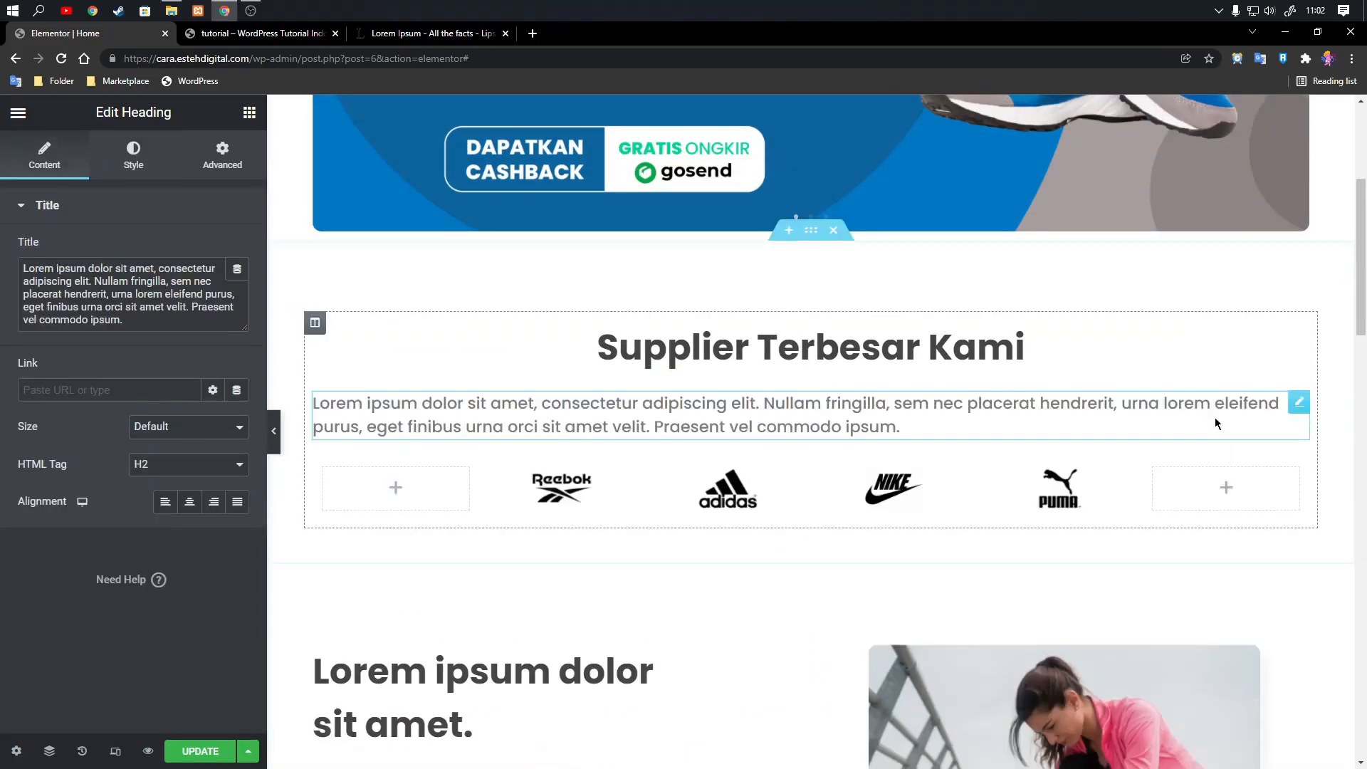
# Center the pasted description and change its text to "Kami telah dipercaya berbagai brand besar di dunia!".
pyautogui.click(190, 504)
pyautogui.moveTo(150, 326); pyautogui.dragTo(2, 237)
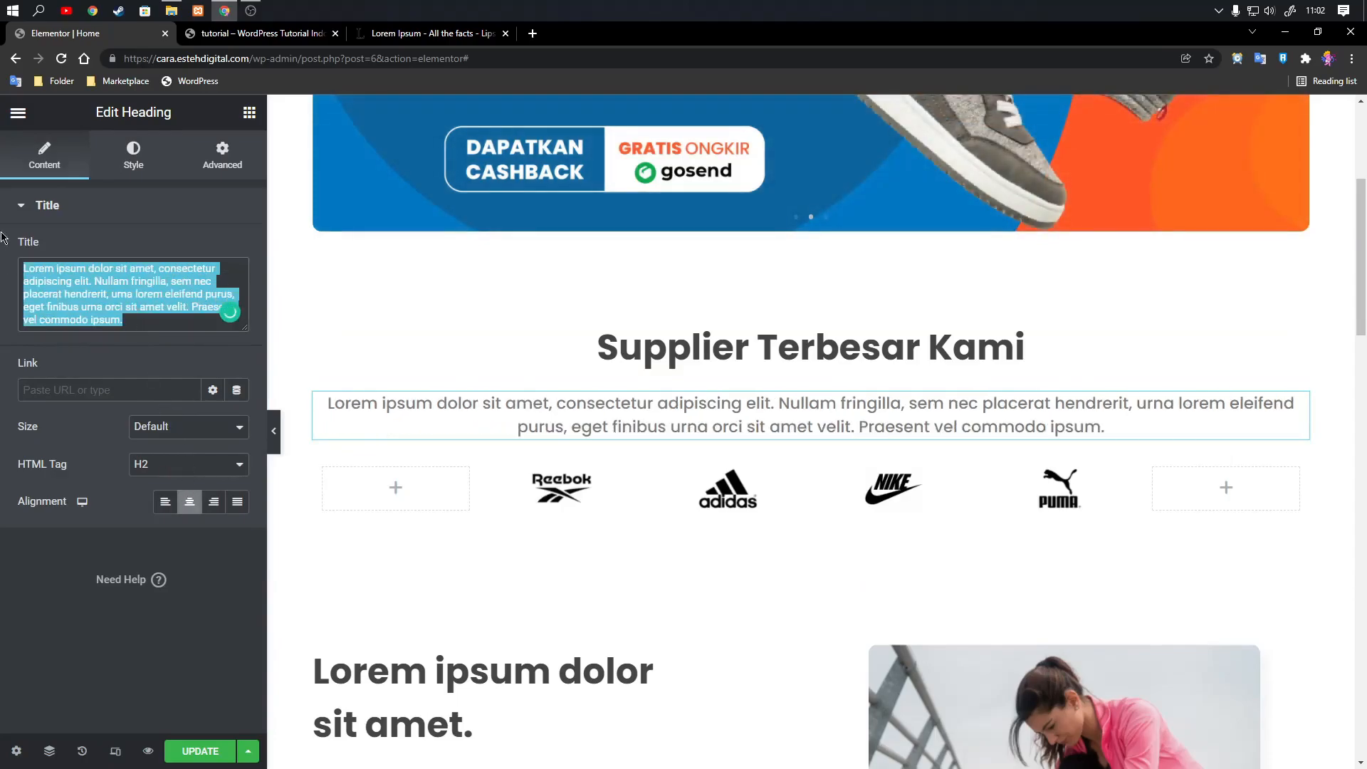
pyautogui.write('Kami telah')
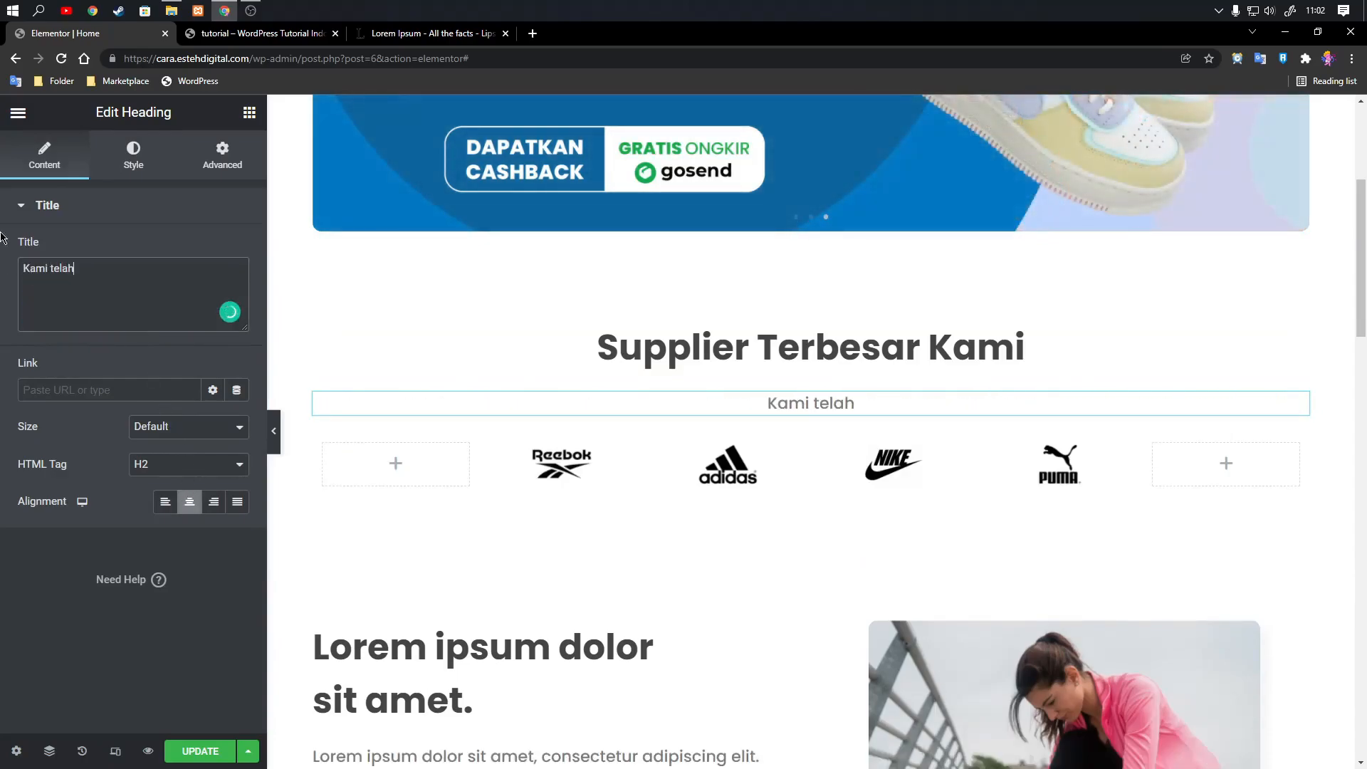
pyautogui.write(' dipercaya berbagai brand')
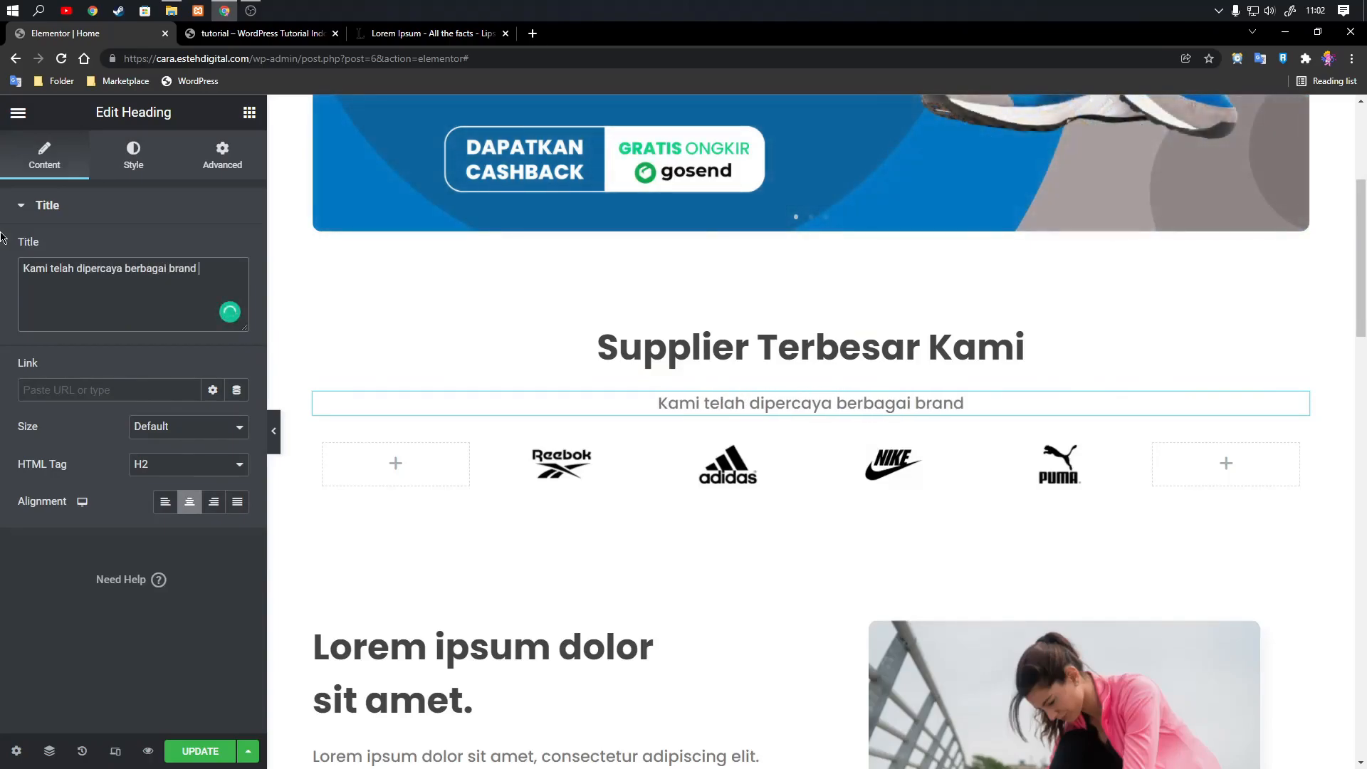
pyautogui.write(' besar di dunia!')
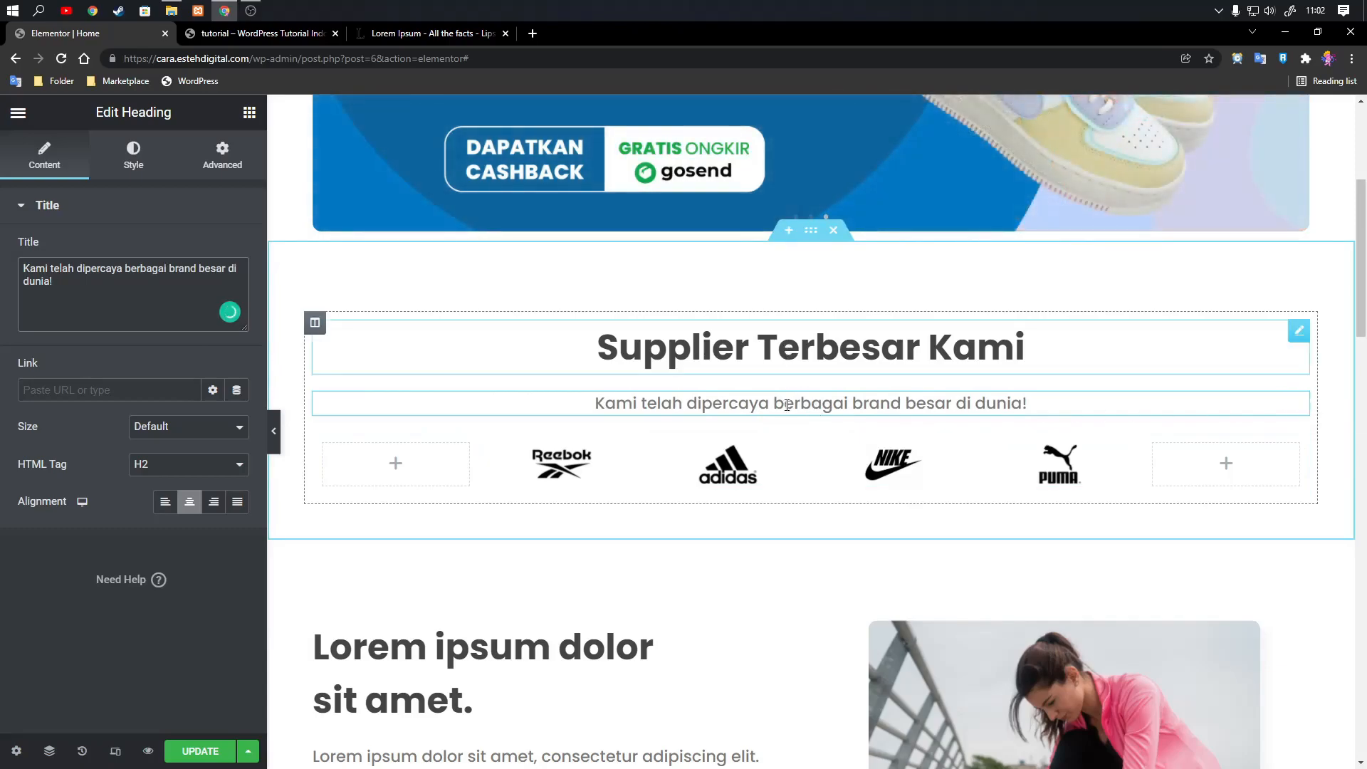
# Unlink the margin values of the subtitle above the logos and set its top margin to -20 px.
pyautogui.click(225, 166)
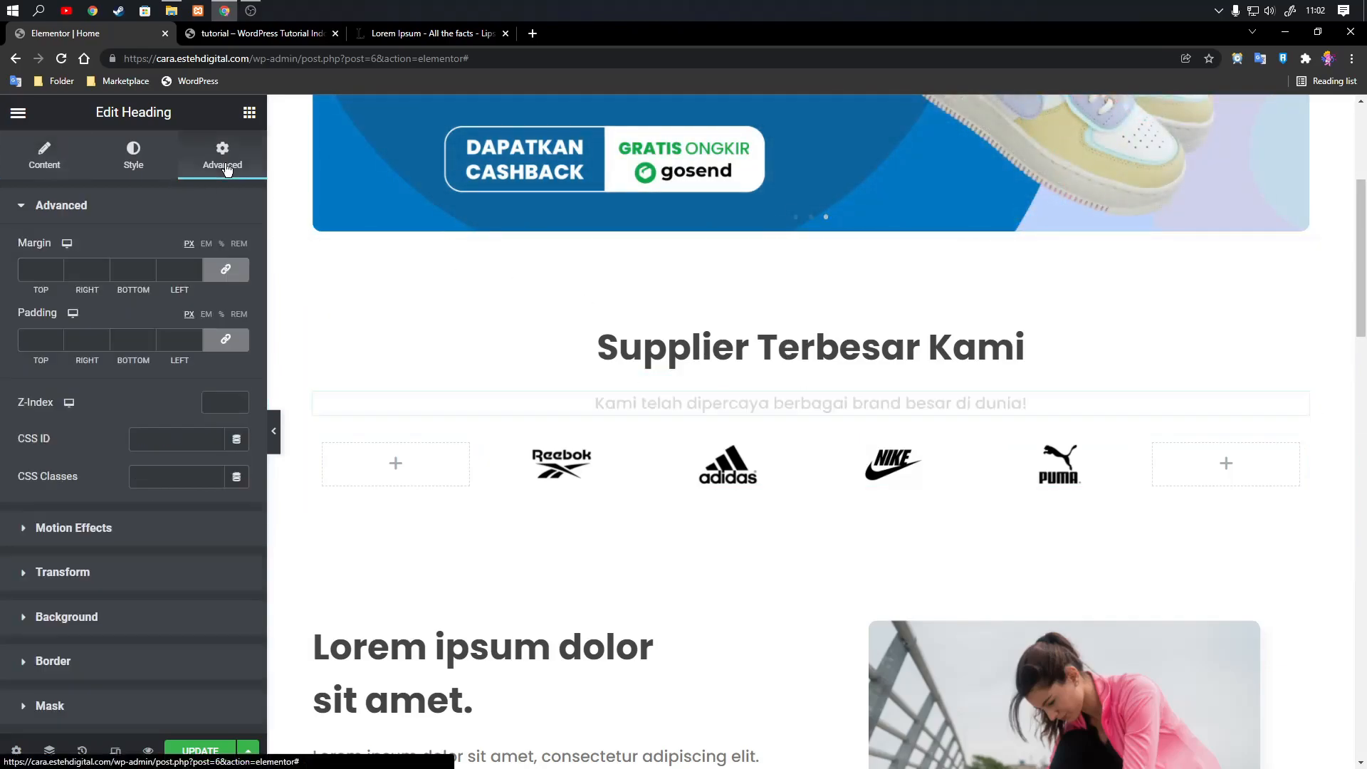
pyautogui.click(226, 270)
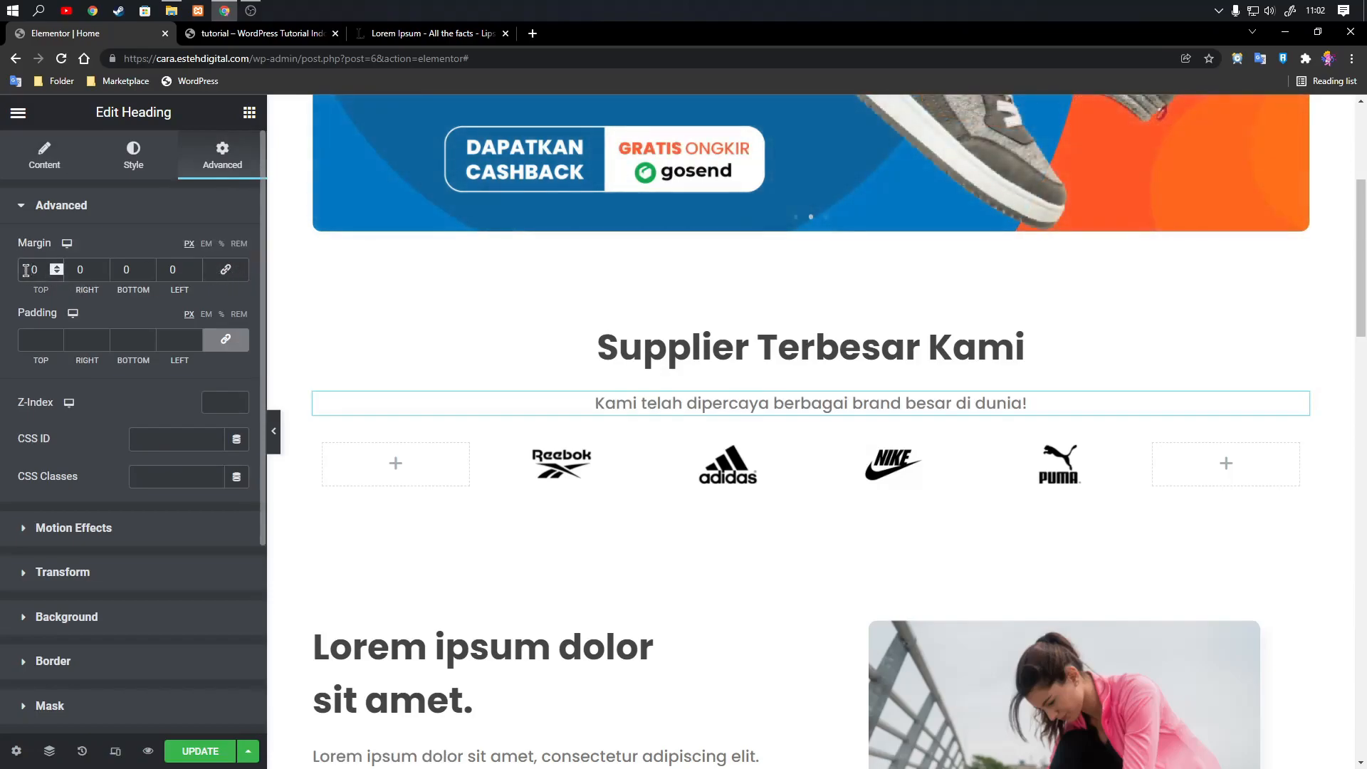
pyautogui.write('2')
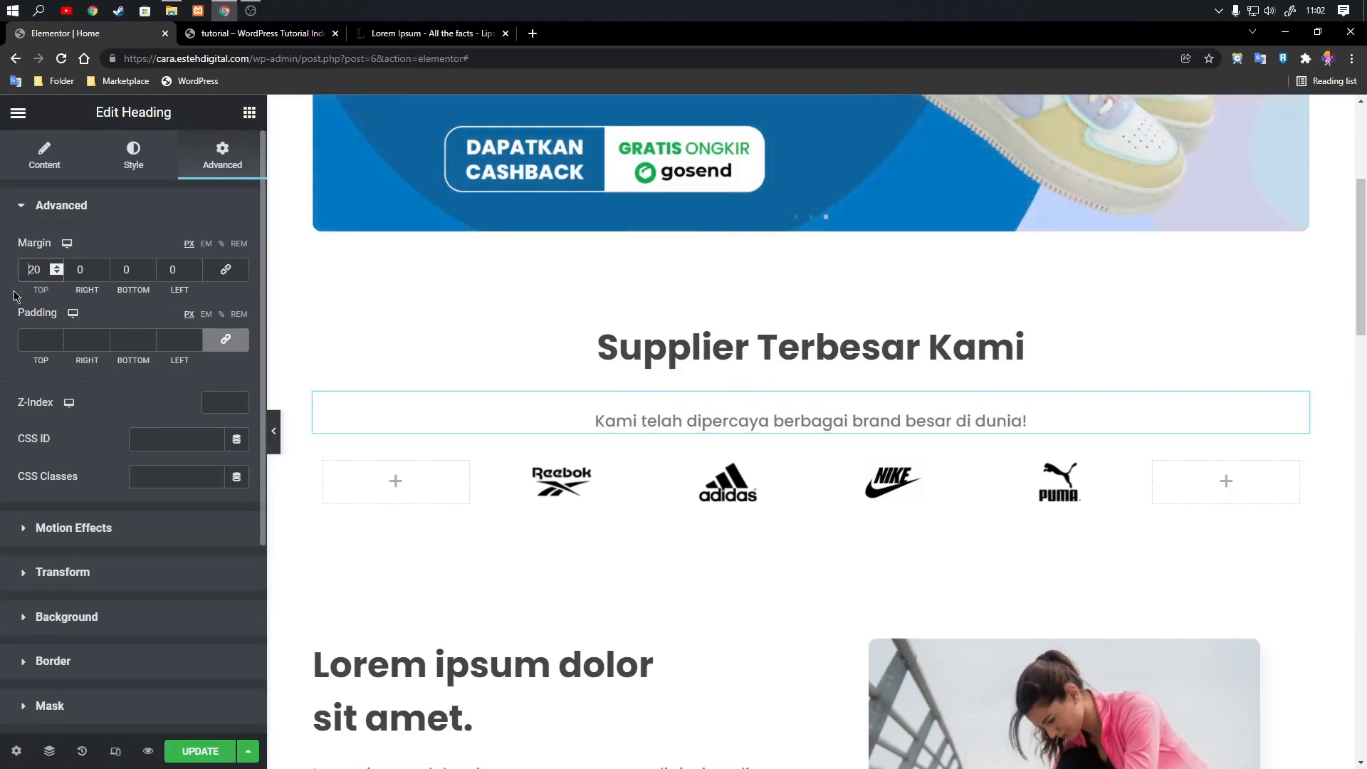
pyautogui.write('-')
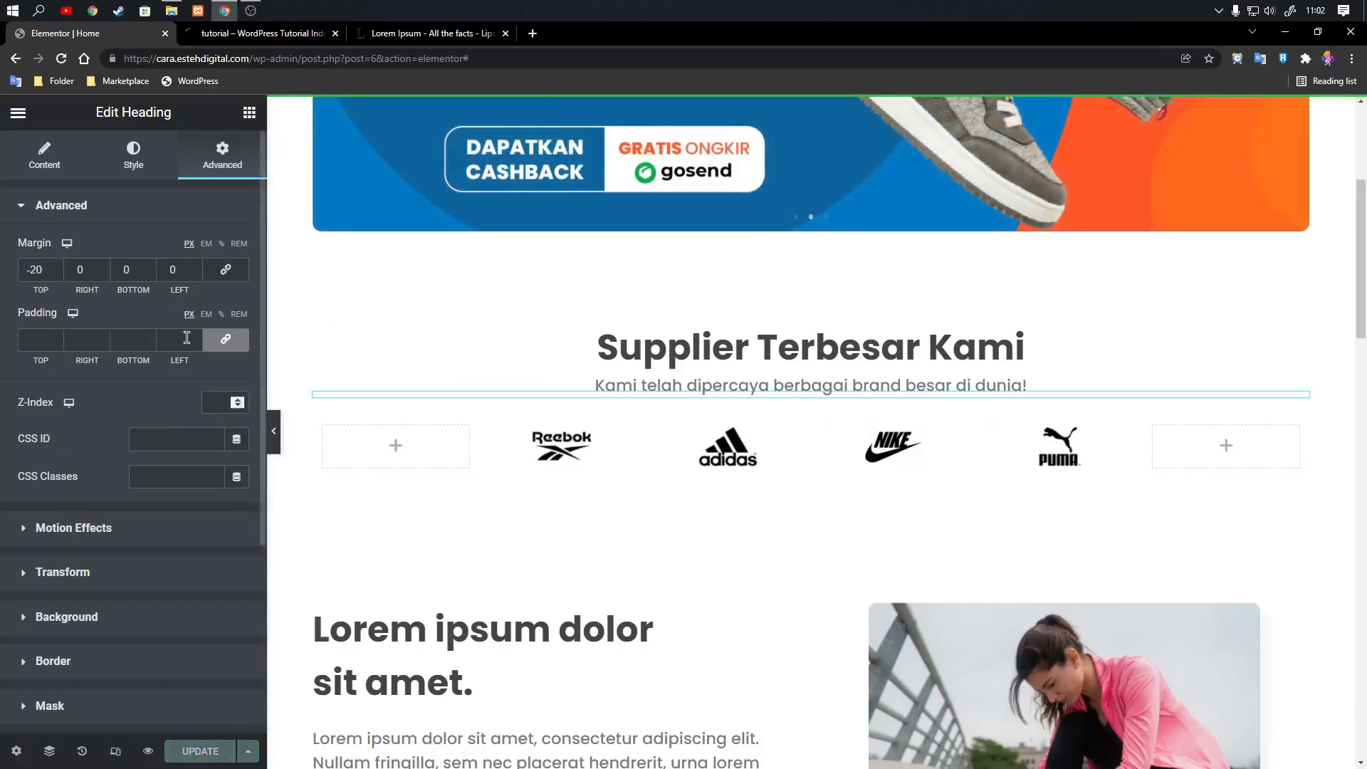
# Review the supplier heading, subtitle, logo row and the sections below in the page preview, and return to the Elementor editor.
pyautogui.click(180, 35)
pyautogui.scroll(-4, 876, 449)
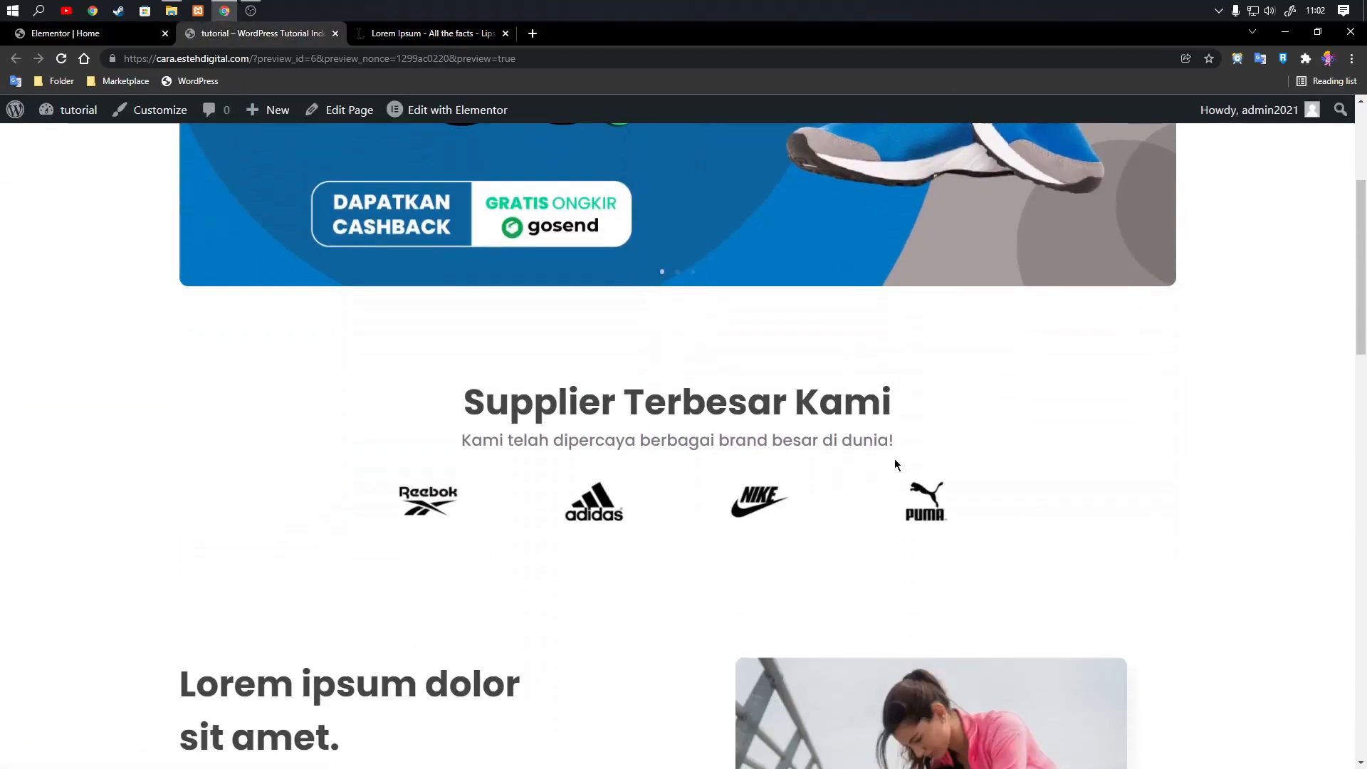
pyautogui.scroll(4, 891, 474)
pyautogui.scroll(-3, 1071, 429)
pyautogui.scroll(4, 1036, 425)
pyautogui.scroll(-5, 1035, 425)
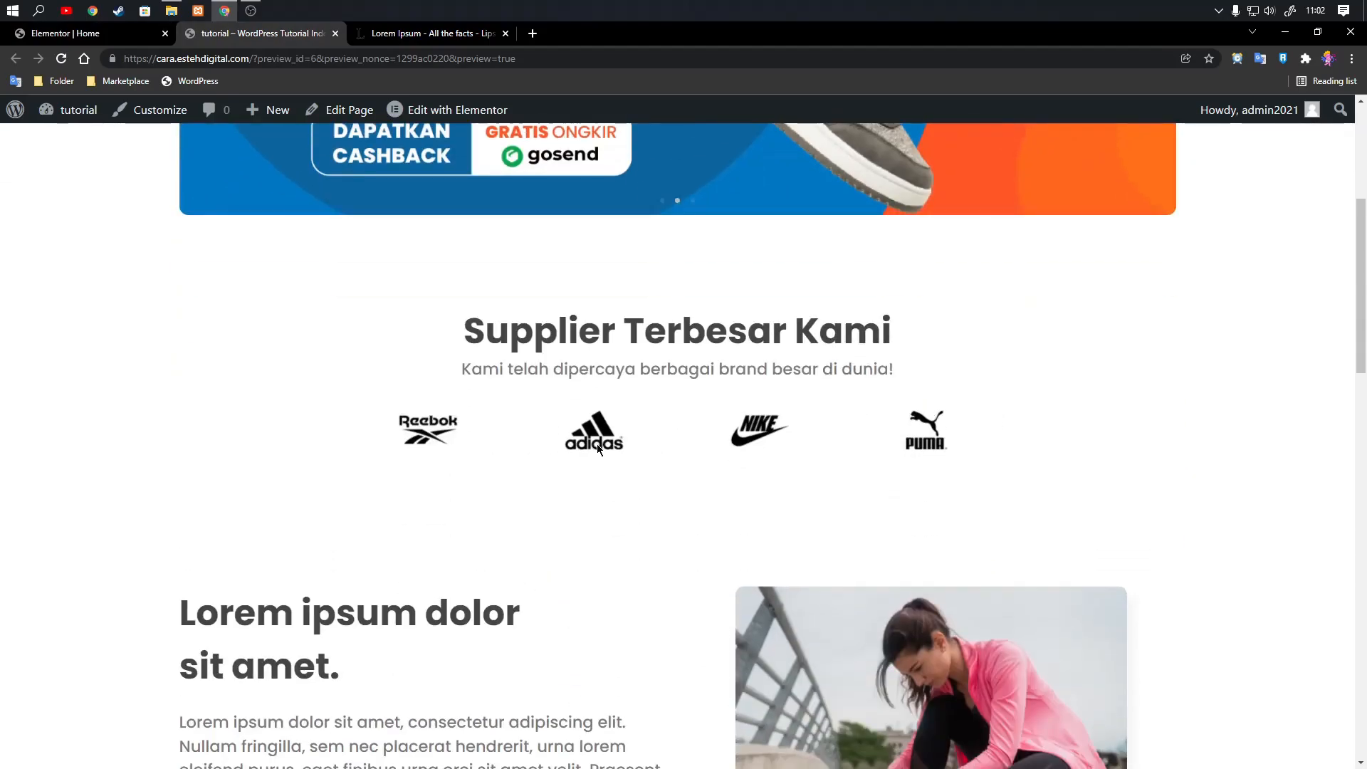
pyautogui.scroll(-6, 618, 453)
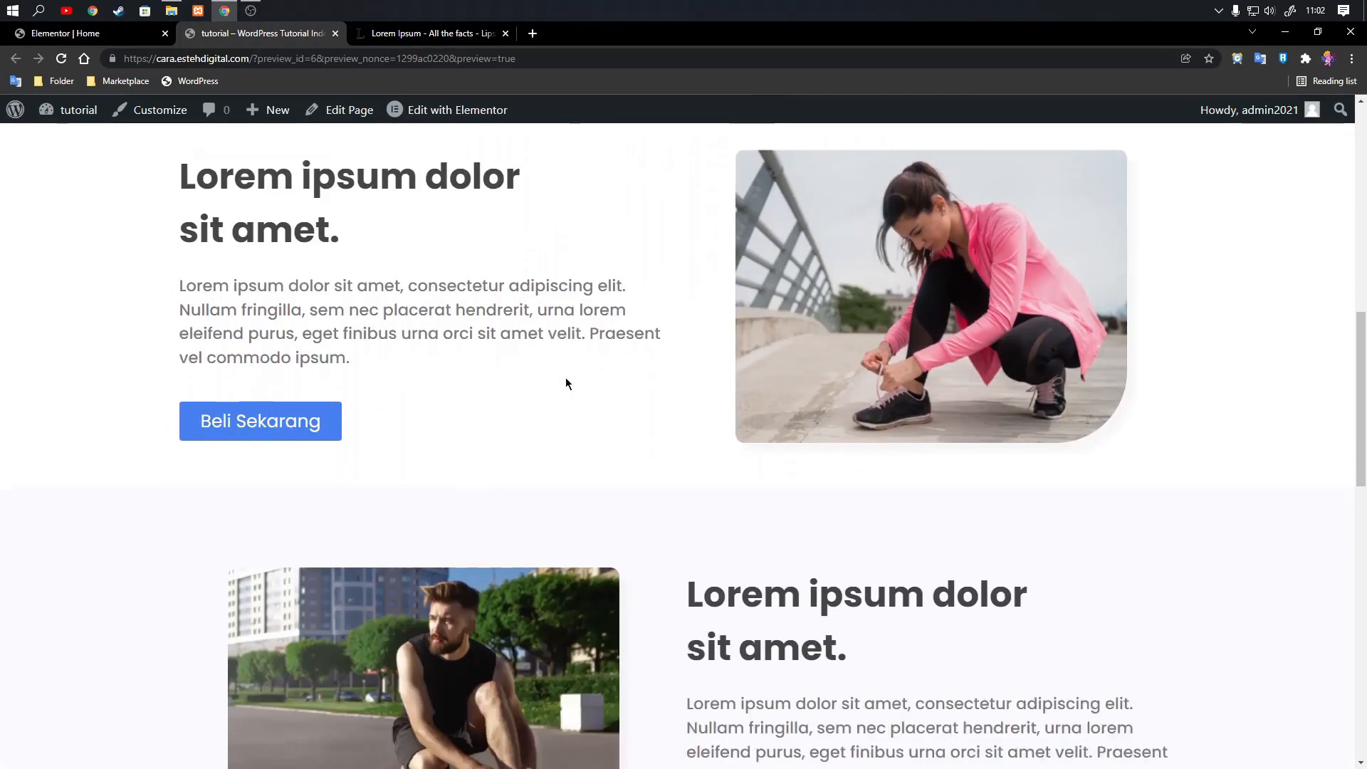
pyautogui.scroll(-15, 567, 384)
pyautogui.scroll(6, 565, 362)
pyautogui.scroll(16, 626, 347)
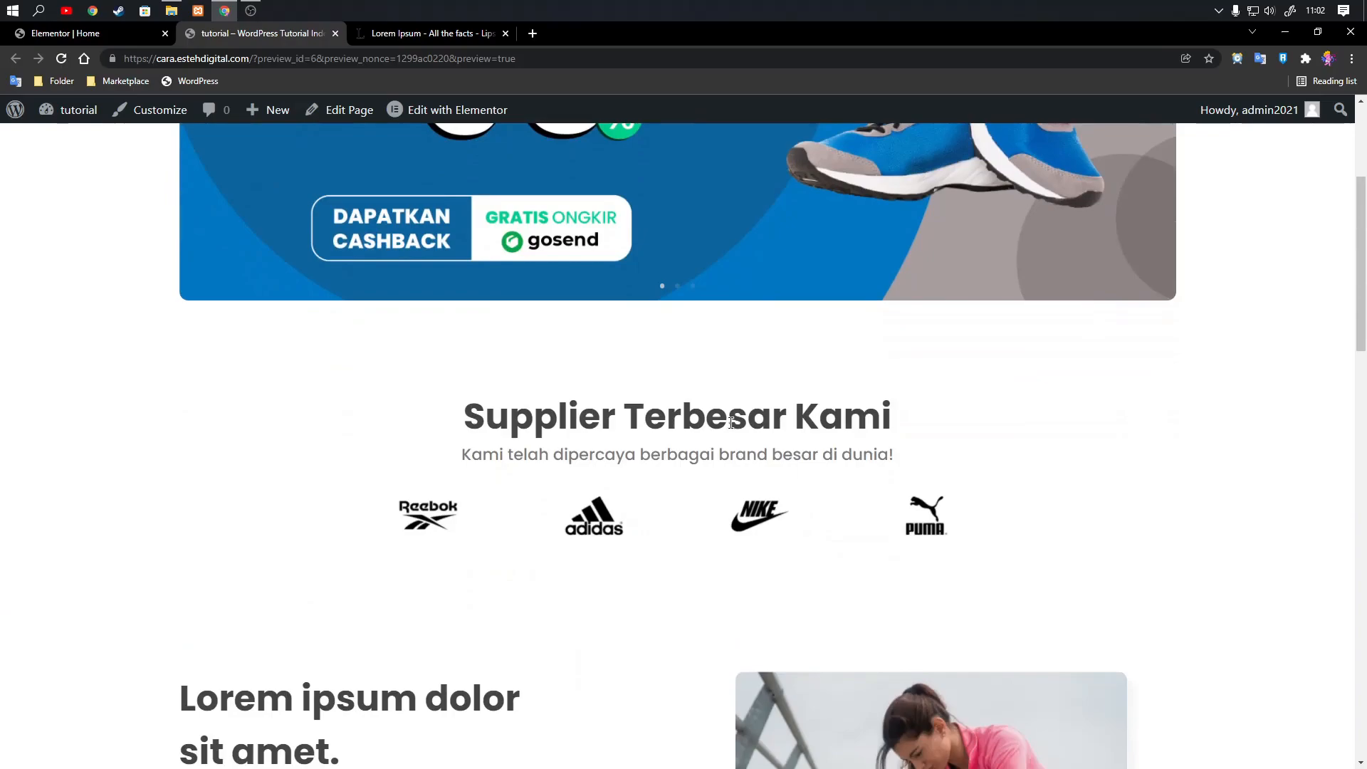
pyautogui.click(131, 37)
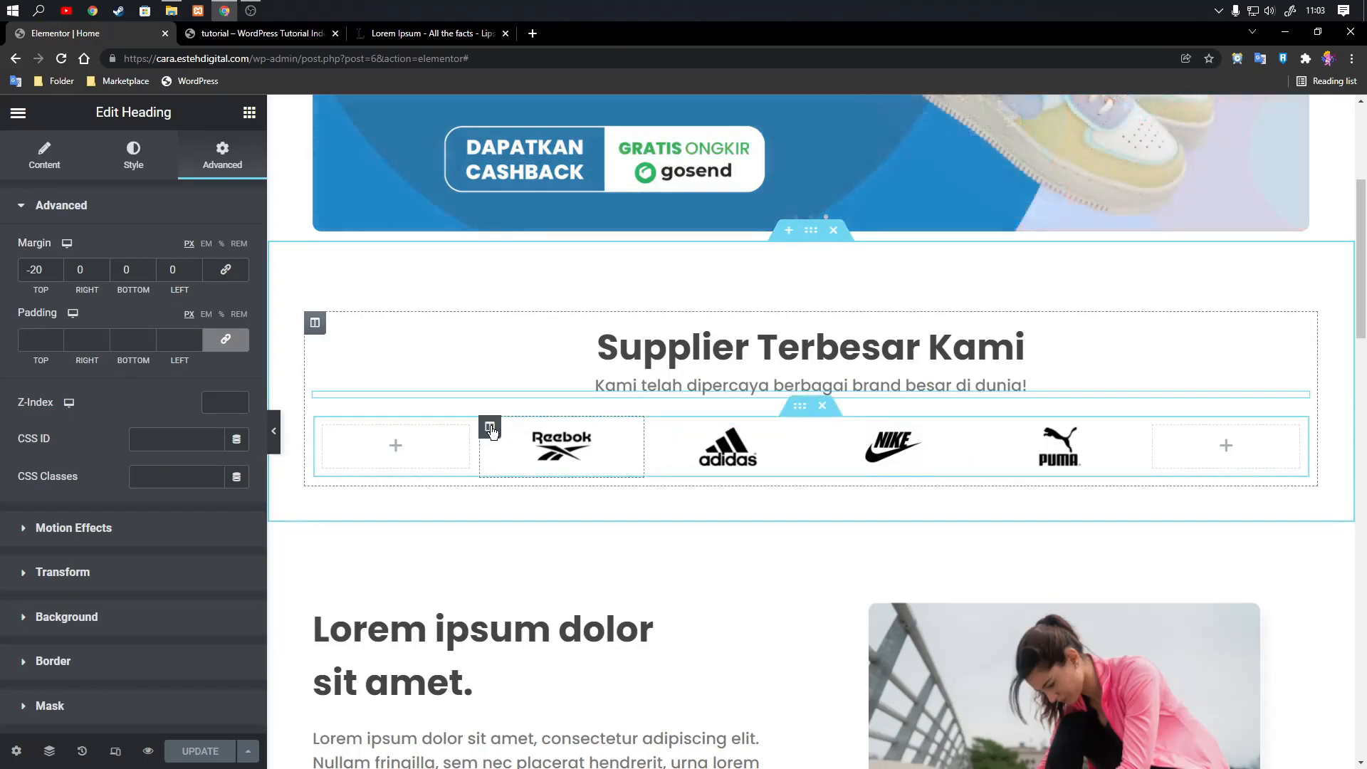
# Try a classic #fafaff background on the Reebok logo column and remove it again.
pyautogui.click(490, 427)
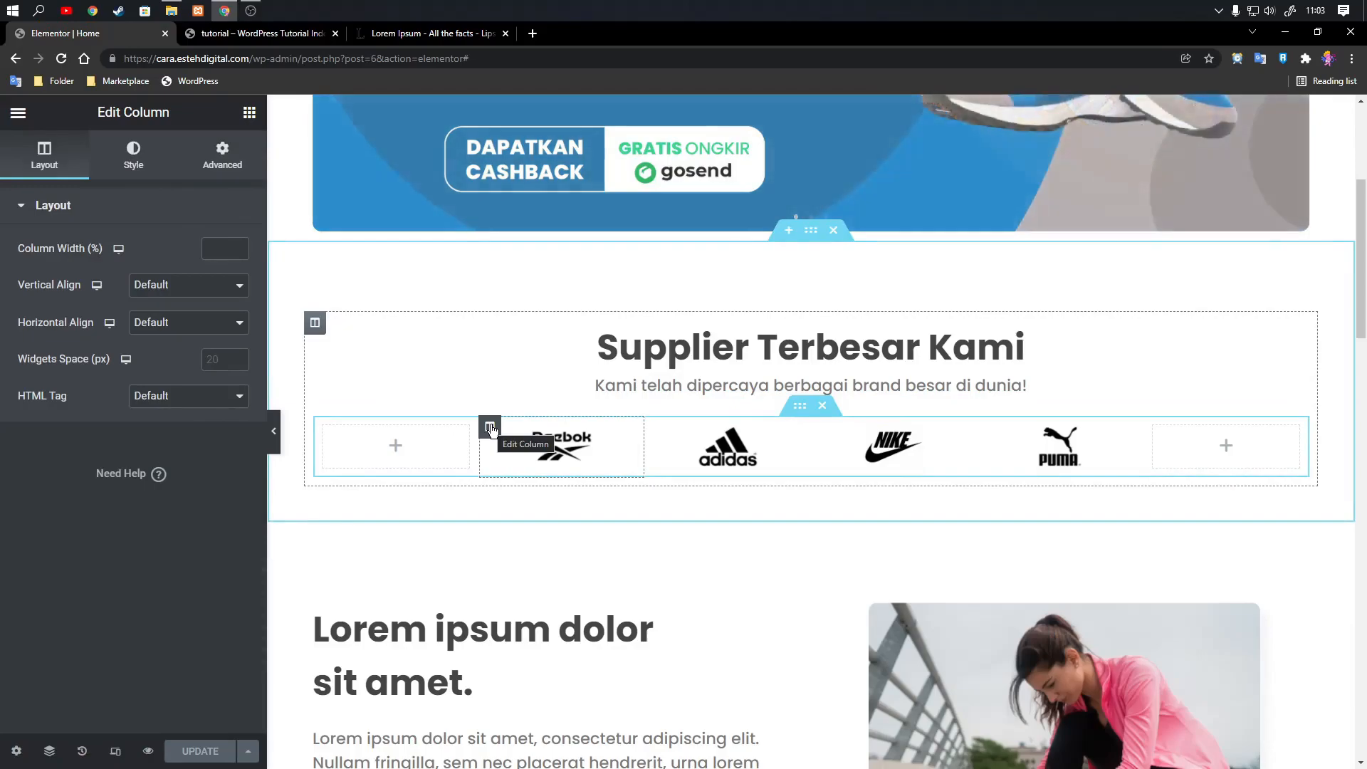
pyautogui.click(153, 167)
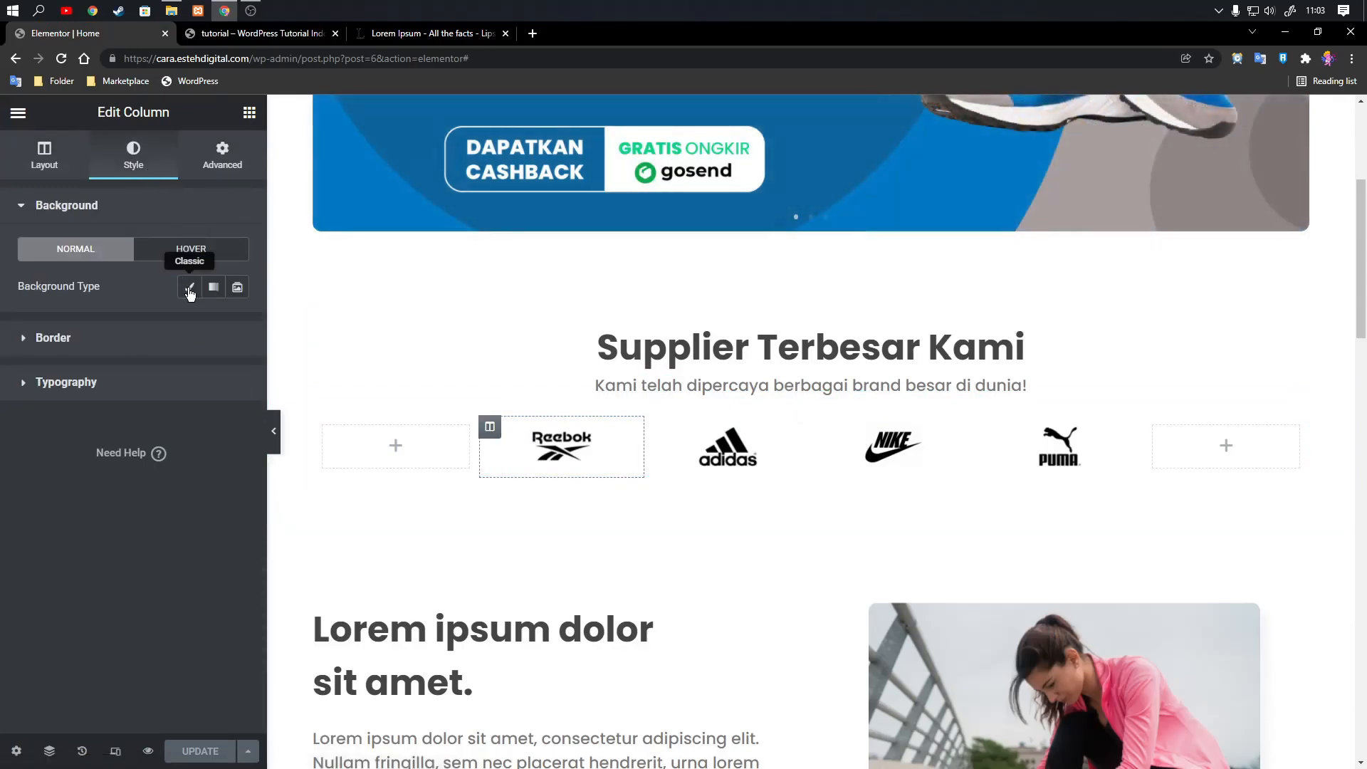
pyautogui.click(189, 286)
pyautogui.click(235, 325)
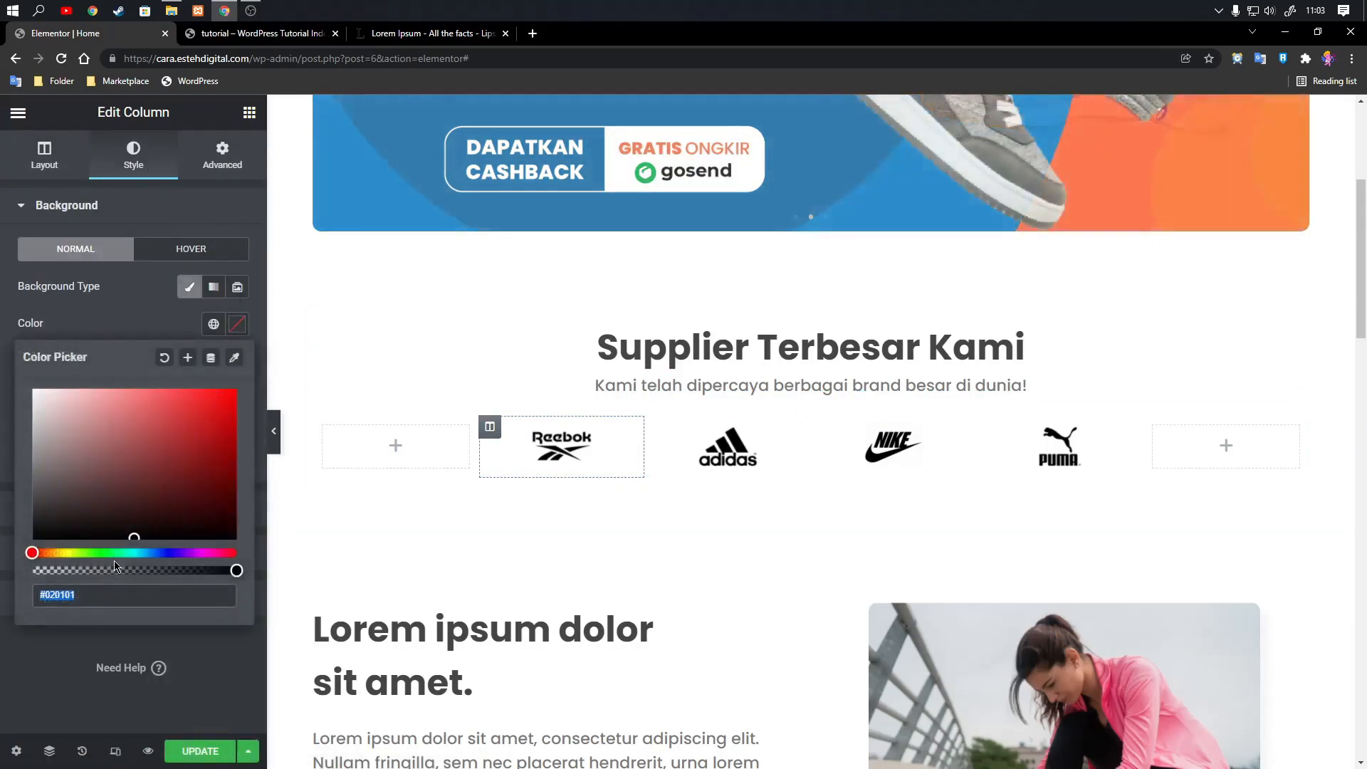
pyautogui.write('#fafaff')
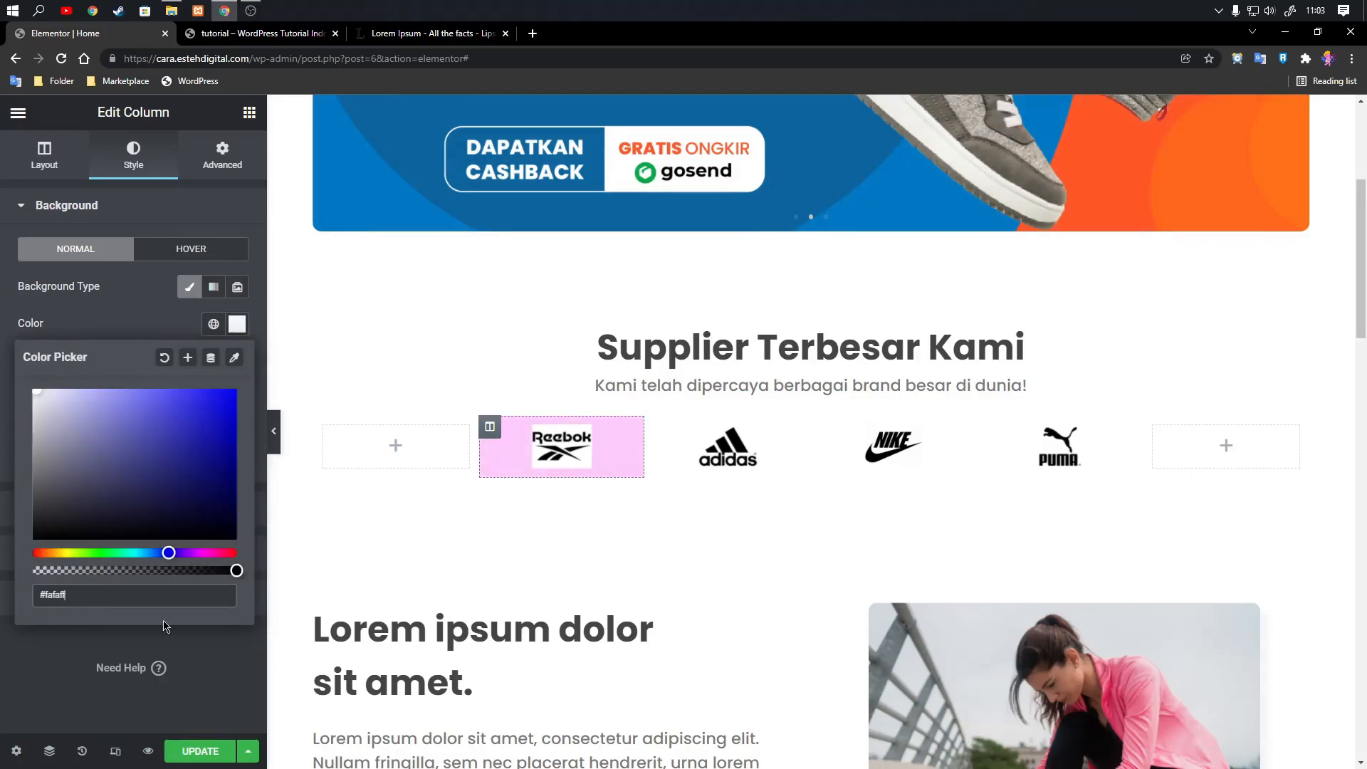
pyautogui.click(226, 669)
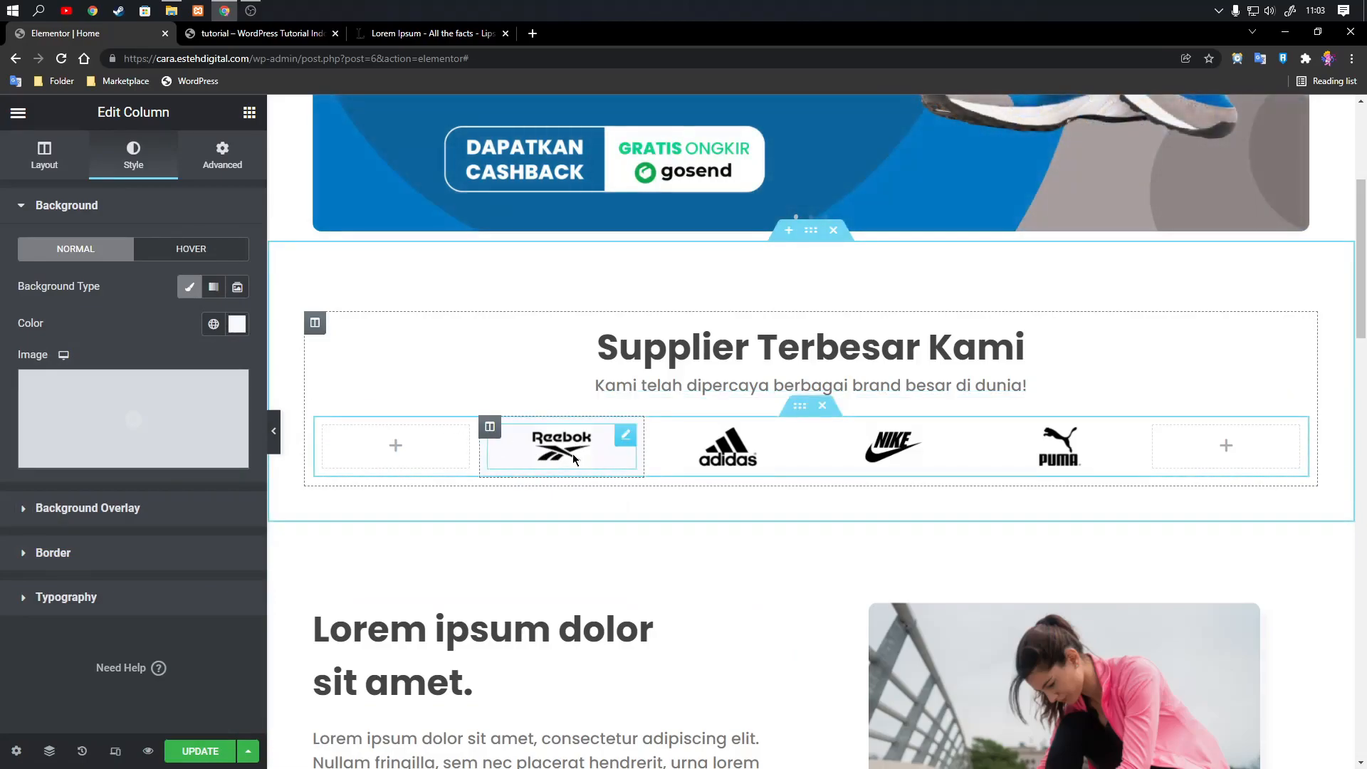
pyautogui.click(189, 286)
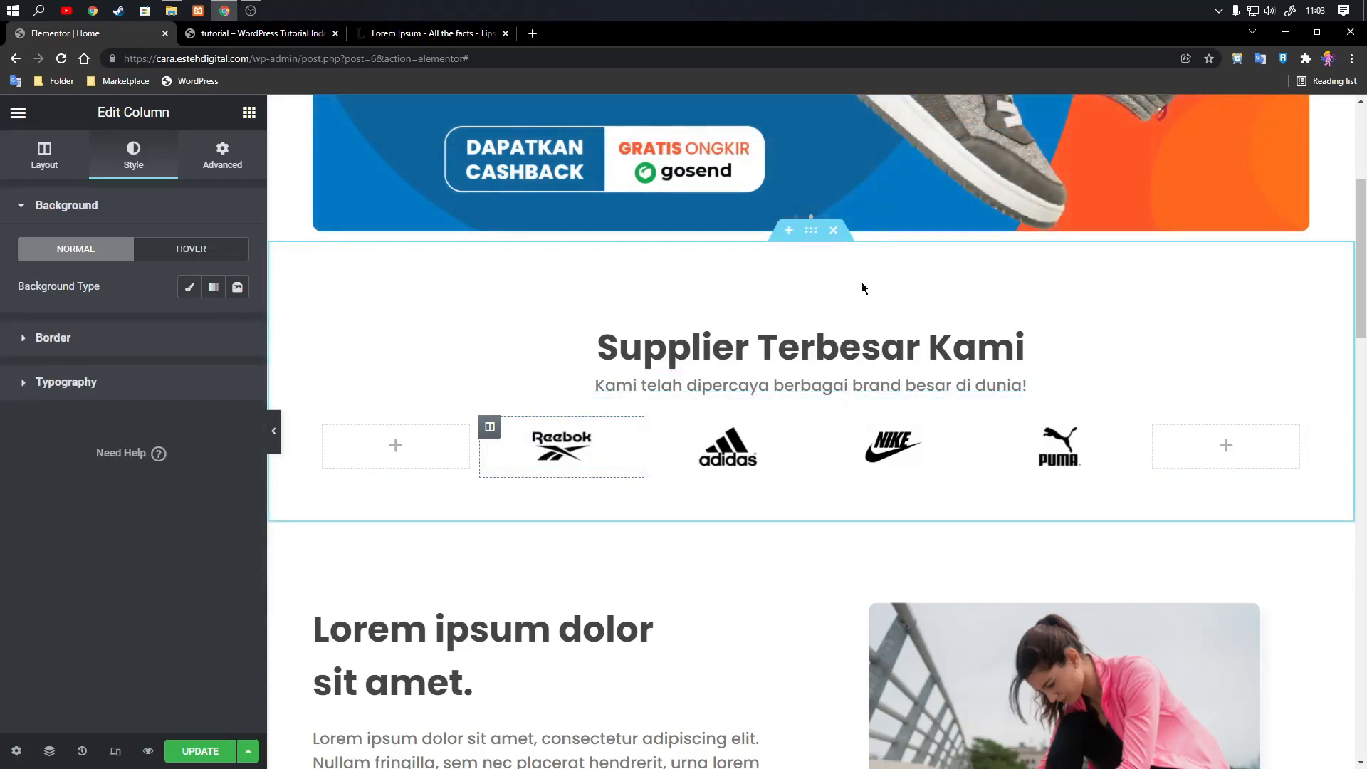
# Give the whole "Supplier Terbesar Kami" section a classic background in #fafaff and check it without the editing panel.
pyautogui.click(812, 234)
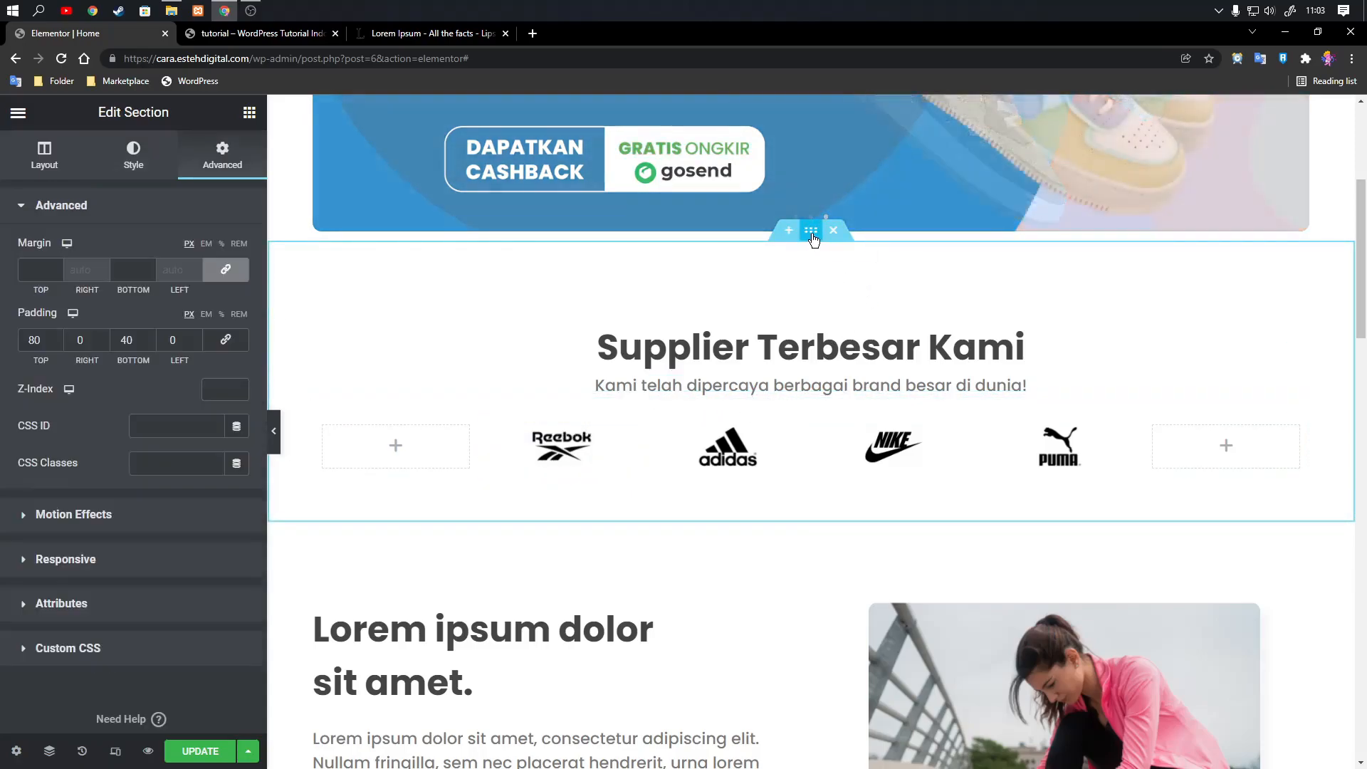
pyautogui.click(147, 167)
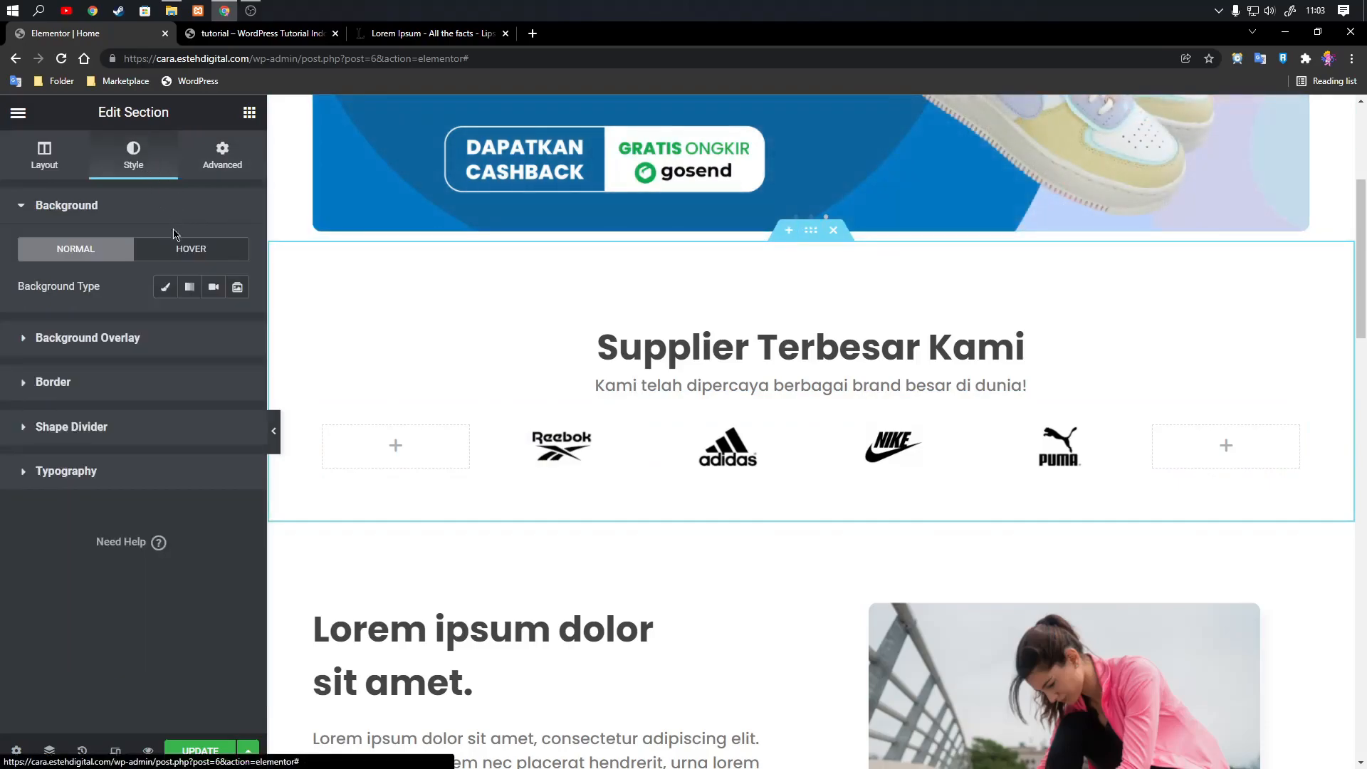
pyautogui.click(165, 287)
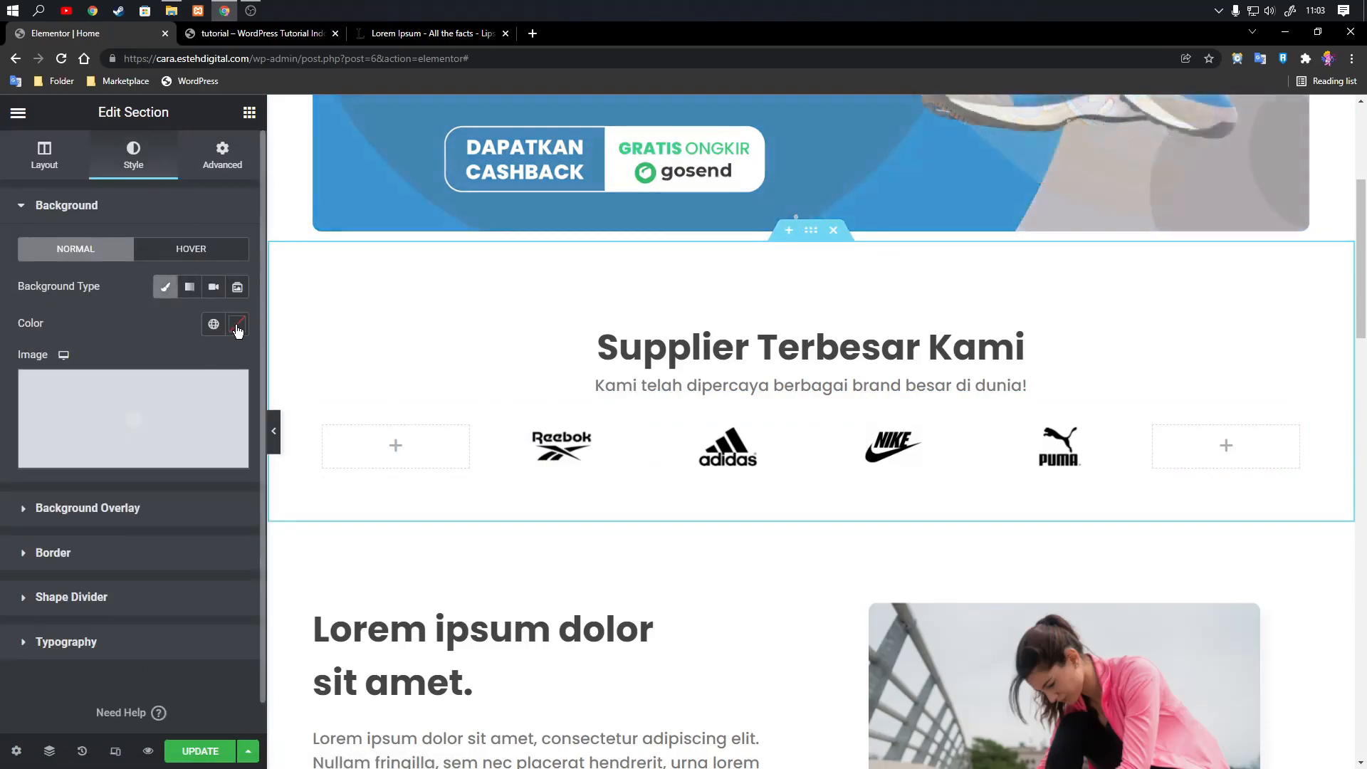
pyautogui.click(236, 326)
pyautogui.write('#fafaff')
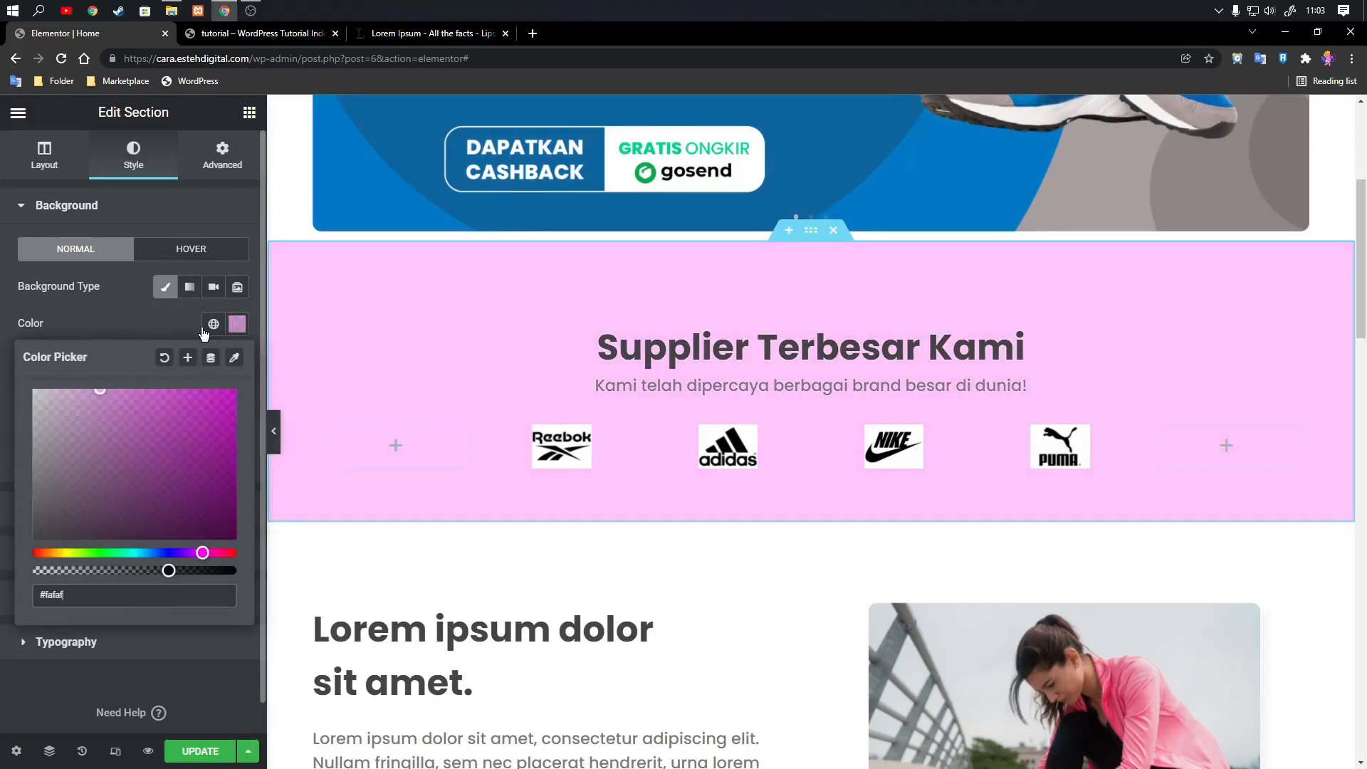
pyautogui.click(233, 330)
pyautogui.click(274, 435)
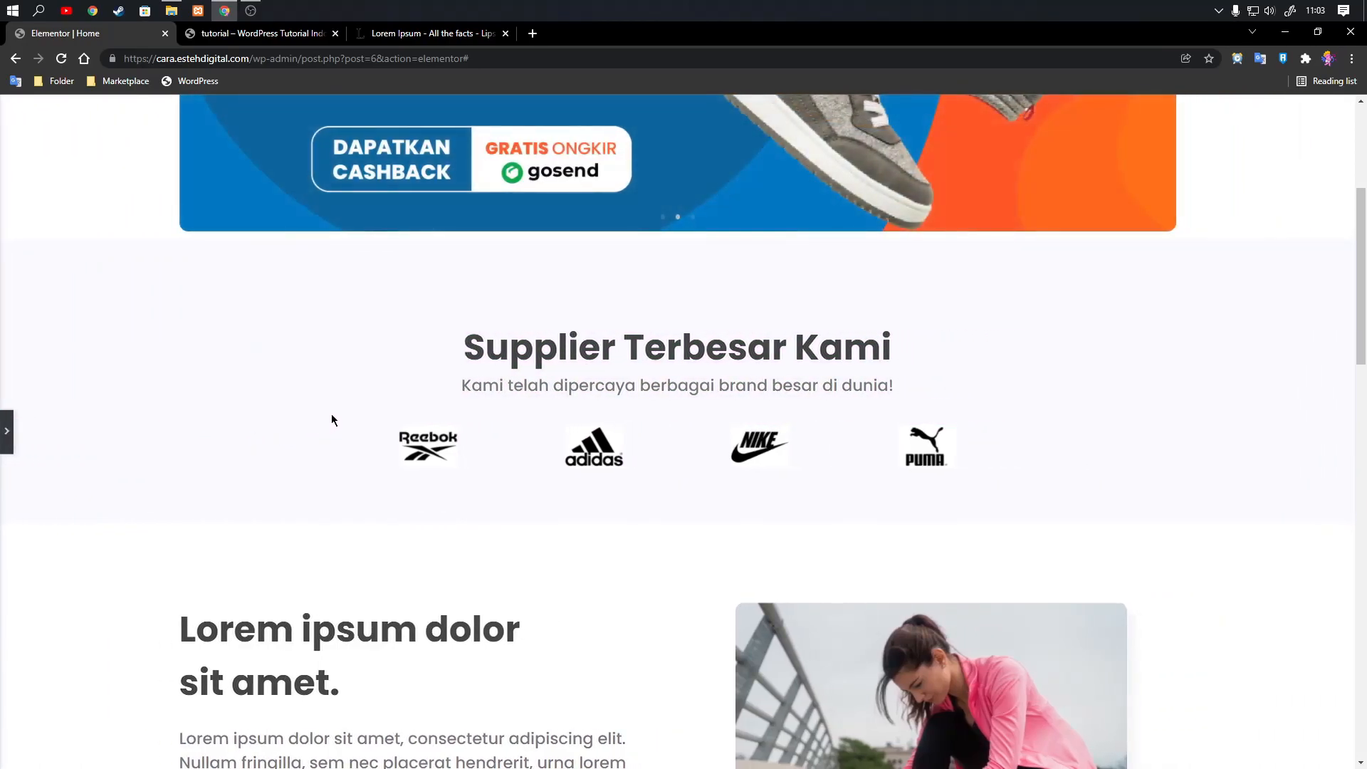
pyautogui.scroll(3, 472, 433)
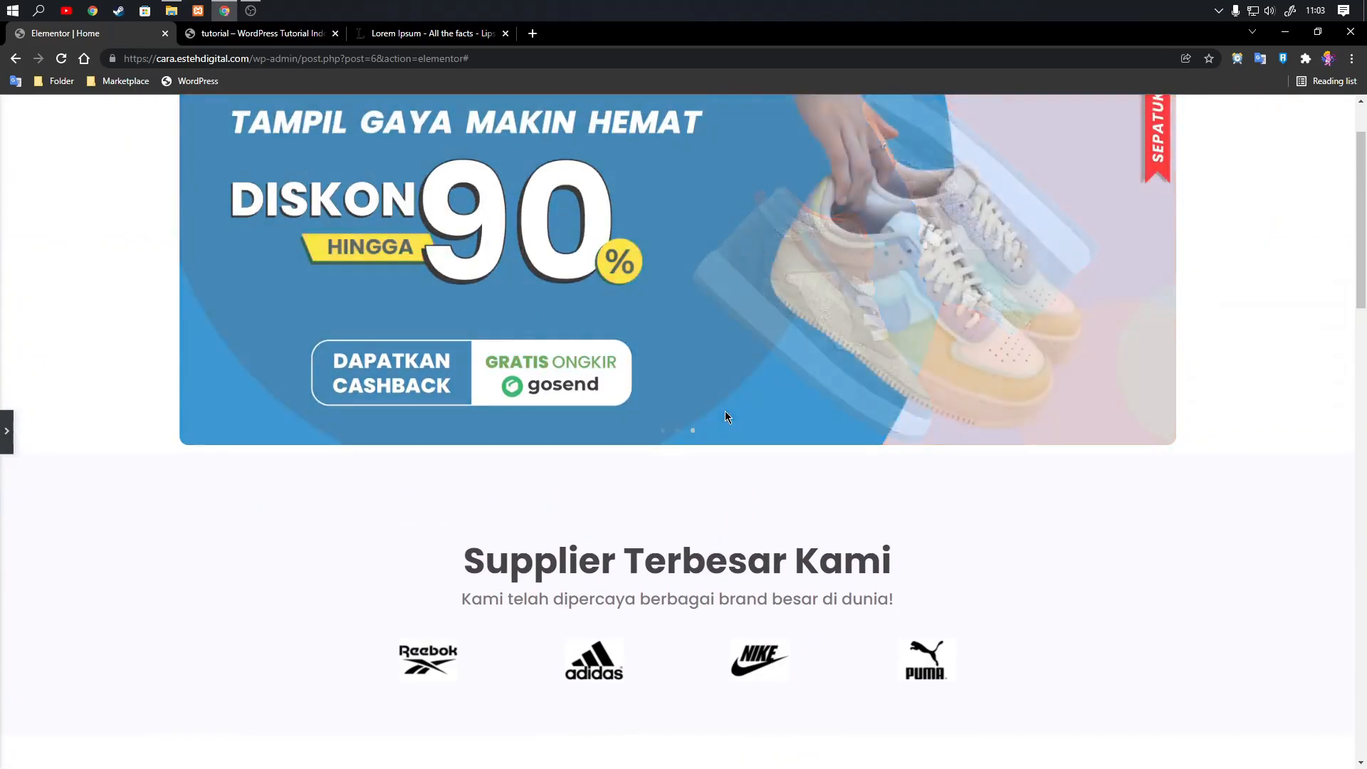
pyautogui.click(8, 436)
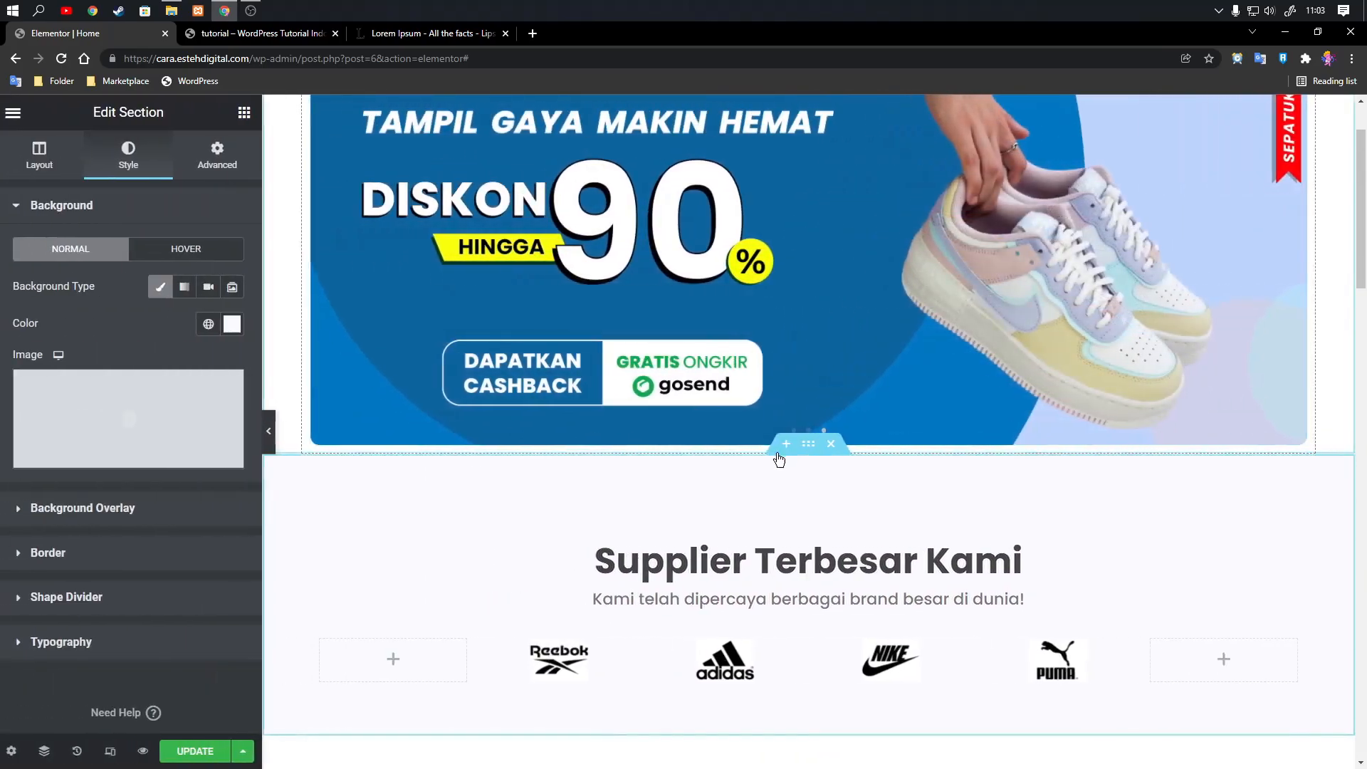
# Set the supplier section's top padding to 0, unlink its margins and set the top margin to 80 px.
pyautogui.click(210, 160)
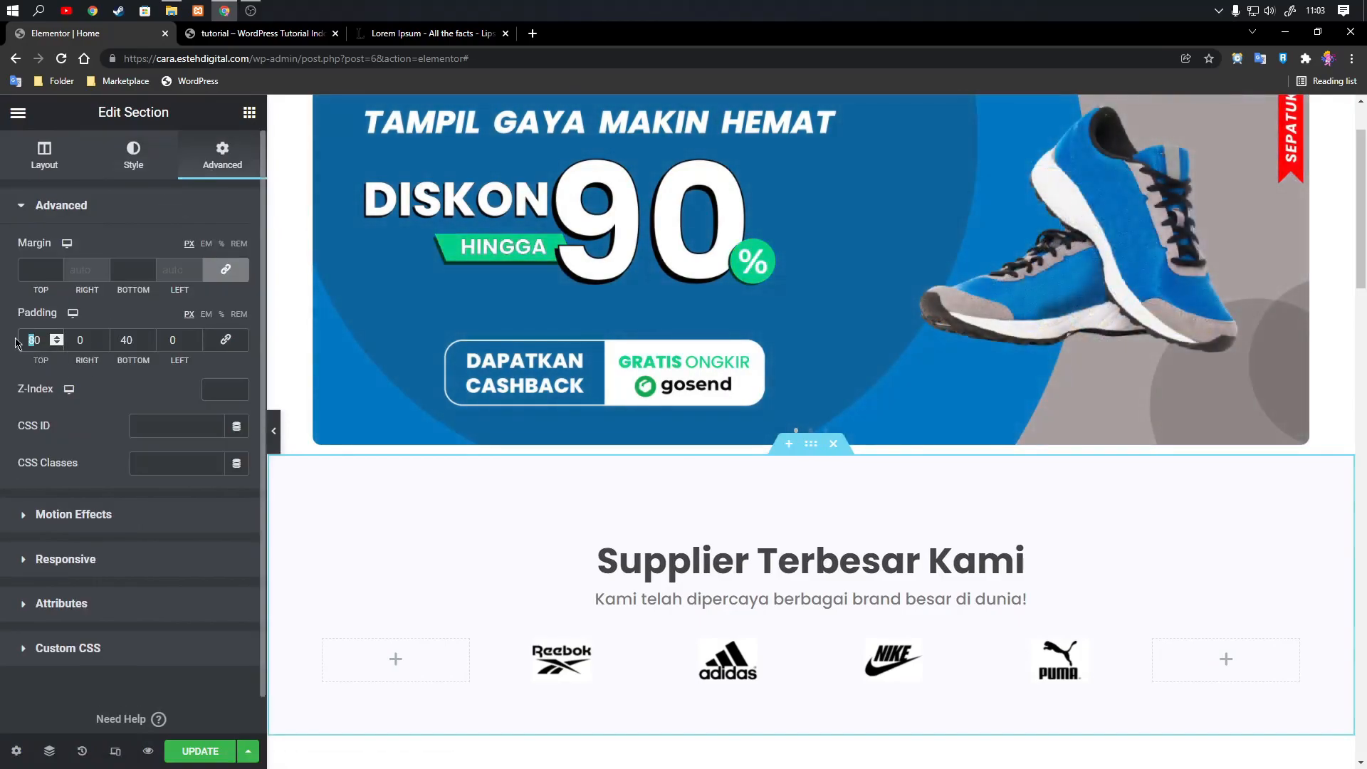
pyautogui.press('BackSpace')
pyautogui.click(221, 275)
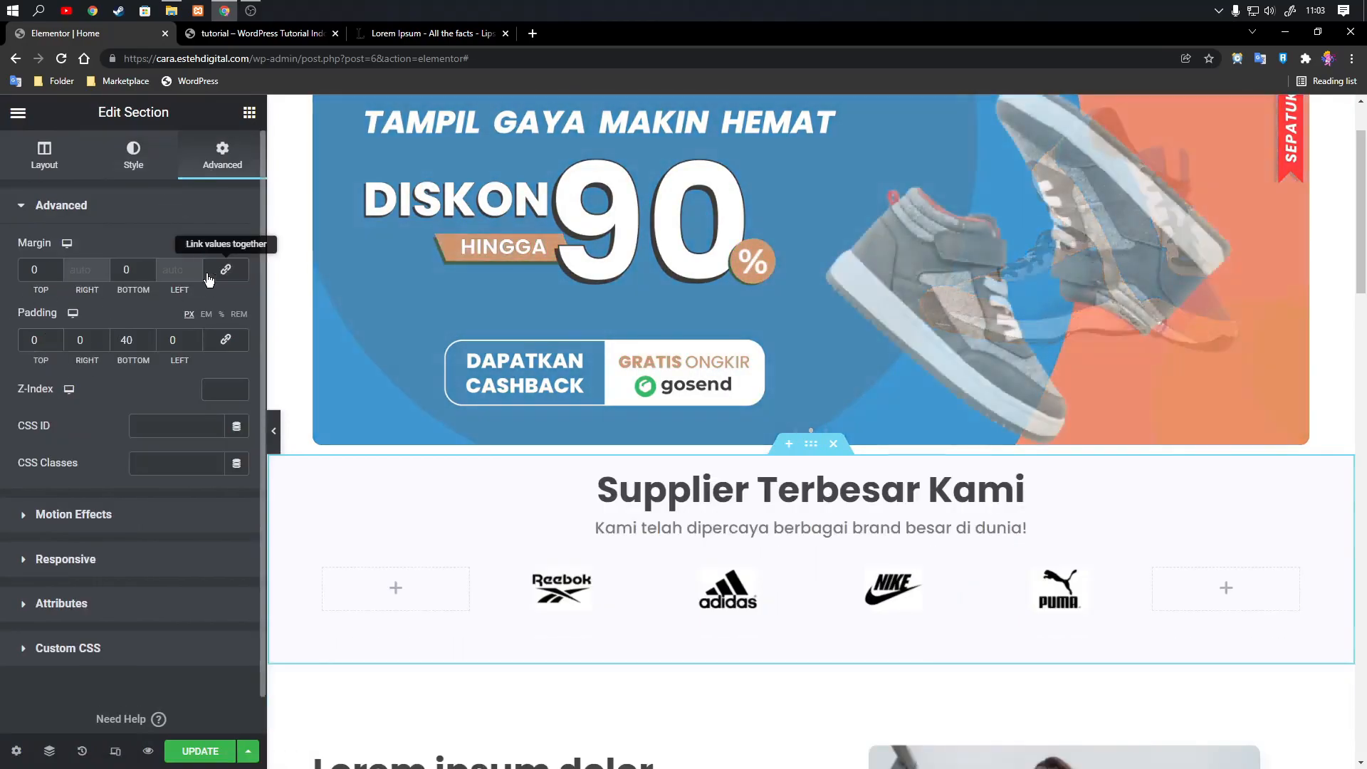
pyautogui.click(27, 268)
pyautogui.write('8')
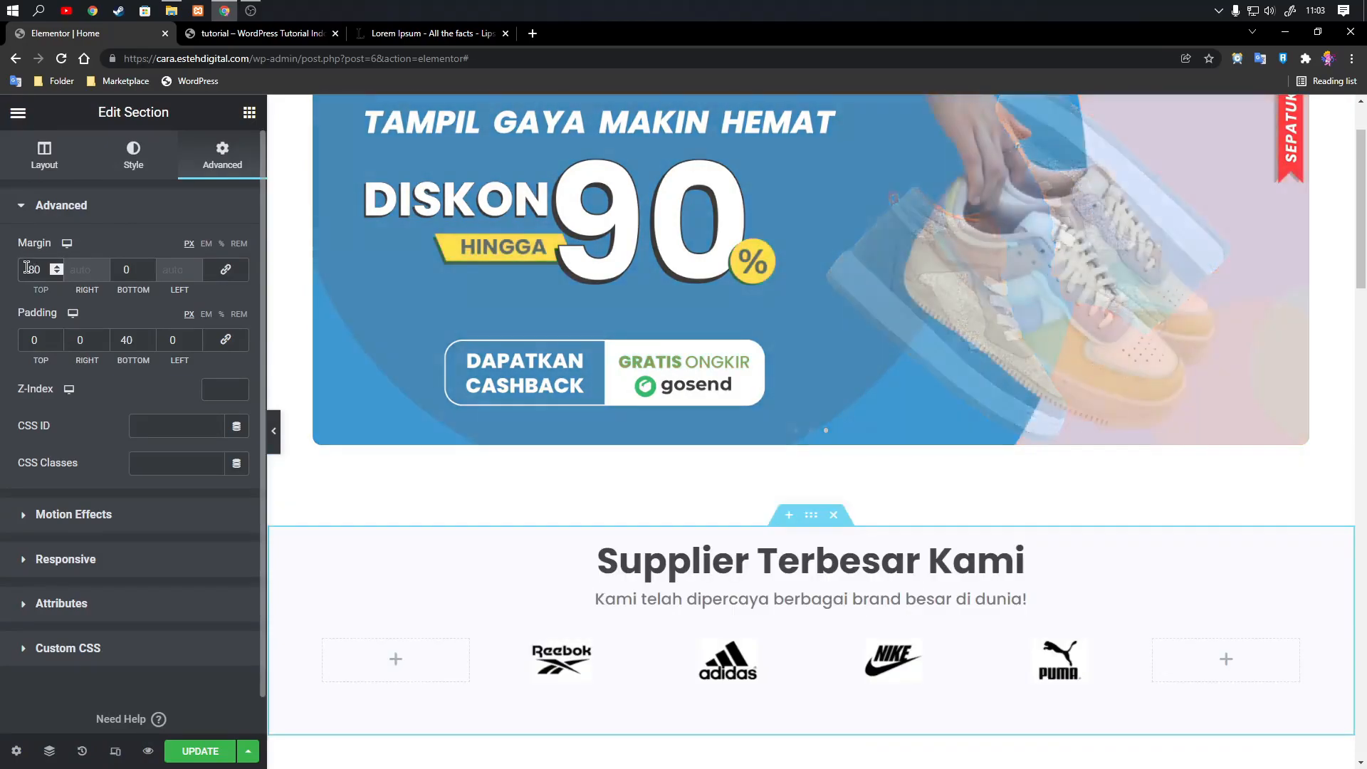
# Give the Reebok logo column a classic white background.
pyautogui.scroll(-2, 751, 391)
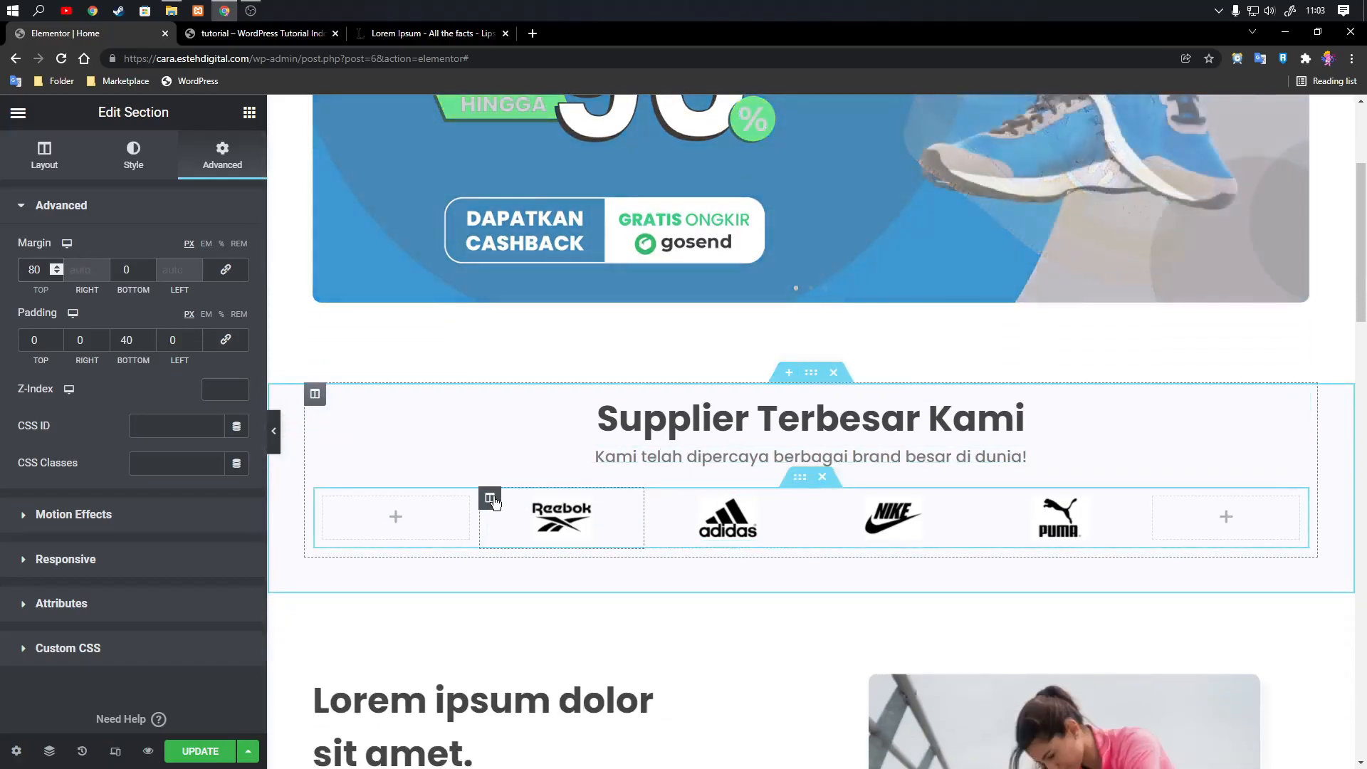
pyautogui.click(490, 497)
pyautogui.click(133, 150)
pyautogui.click(191, 287)
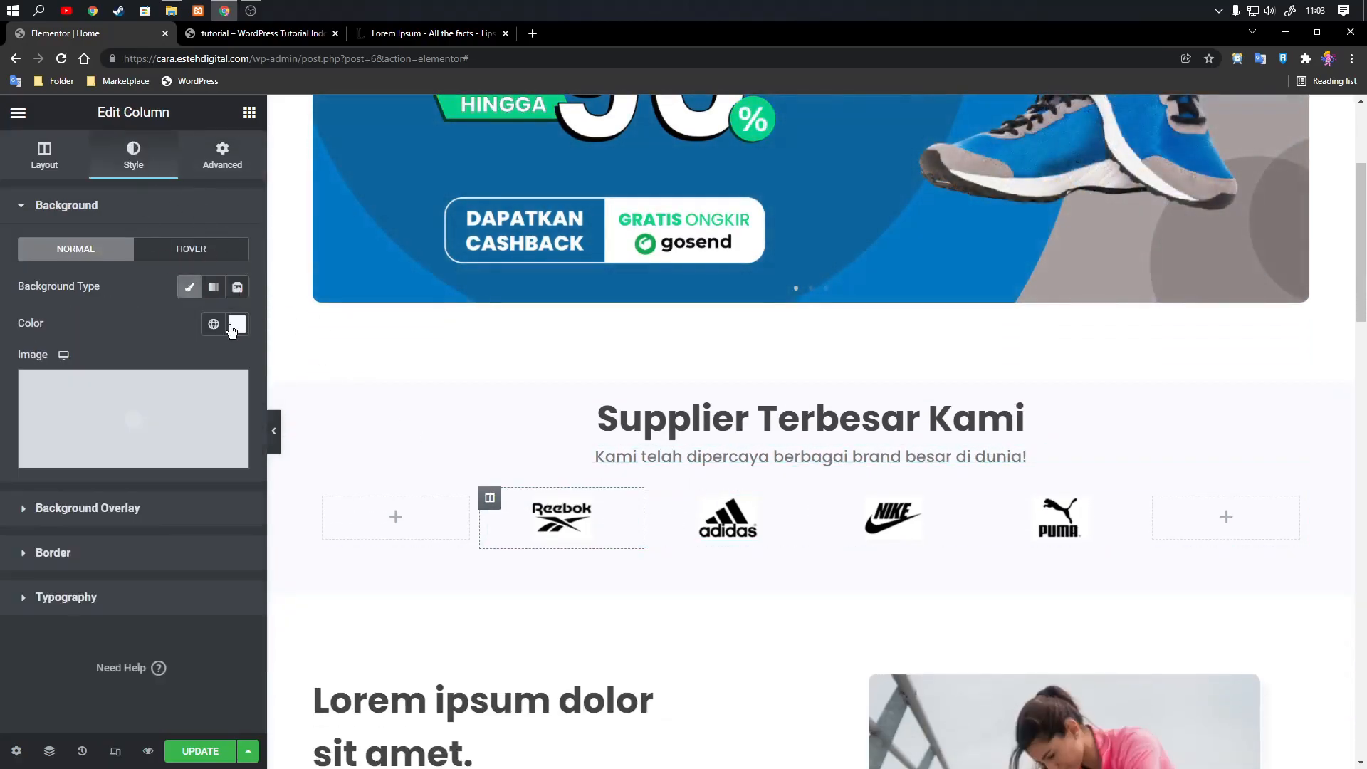
pyautogui.click(237, 324)
pyautogui.click(118, 333)
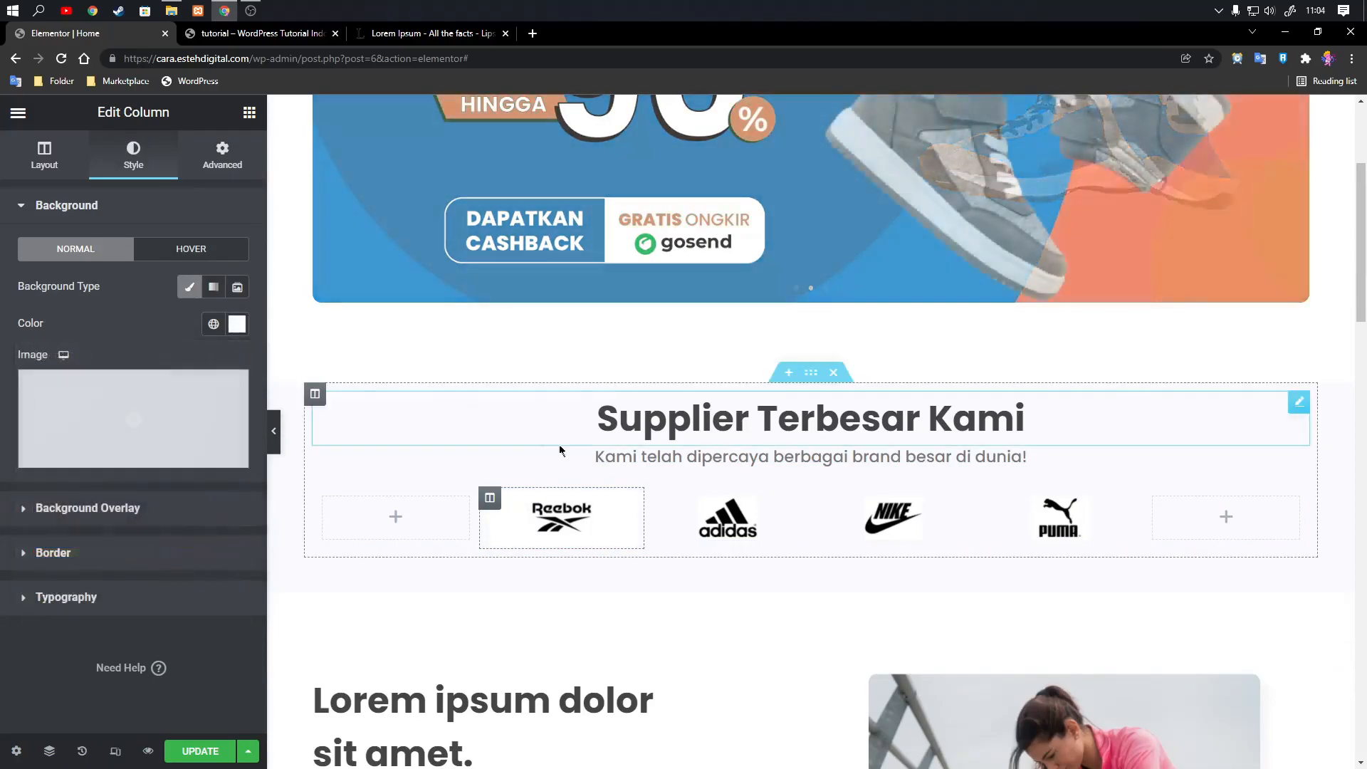
# Give the Adidas logo column a classic white background.
pyautogui.click(656, 497)
pyautogui.click(122, 163)
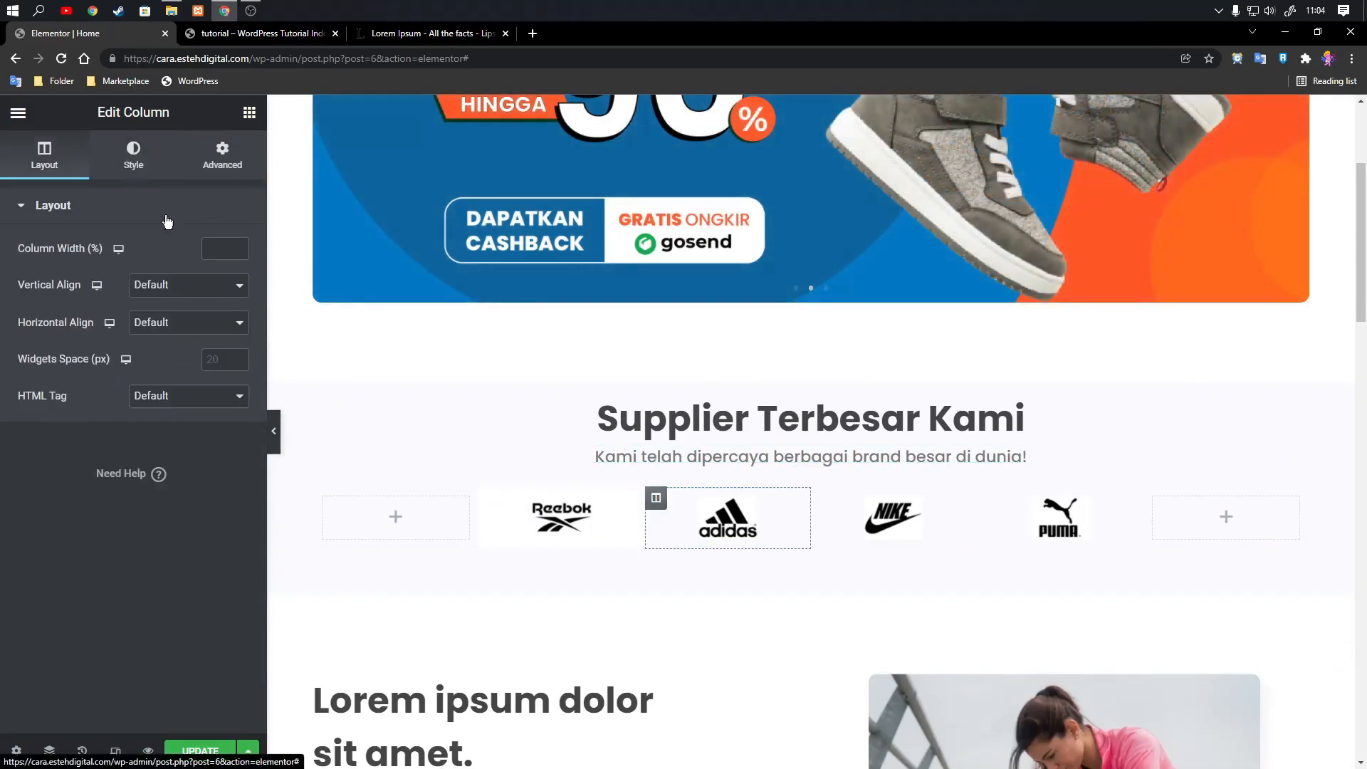
pyautogui.click(237, 324)
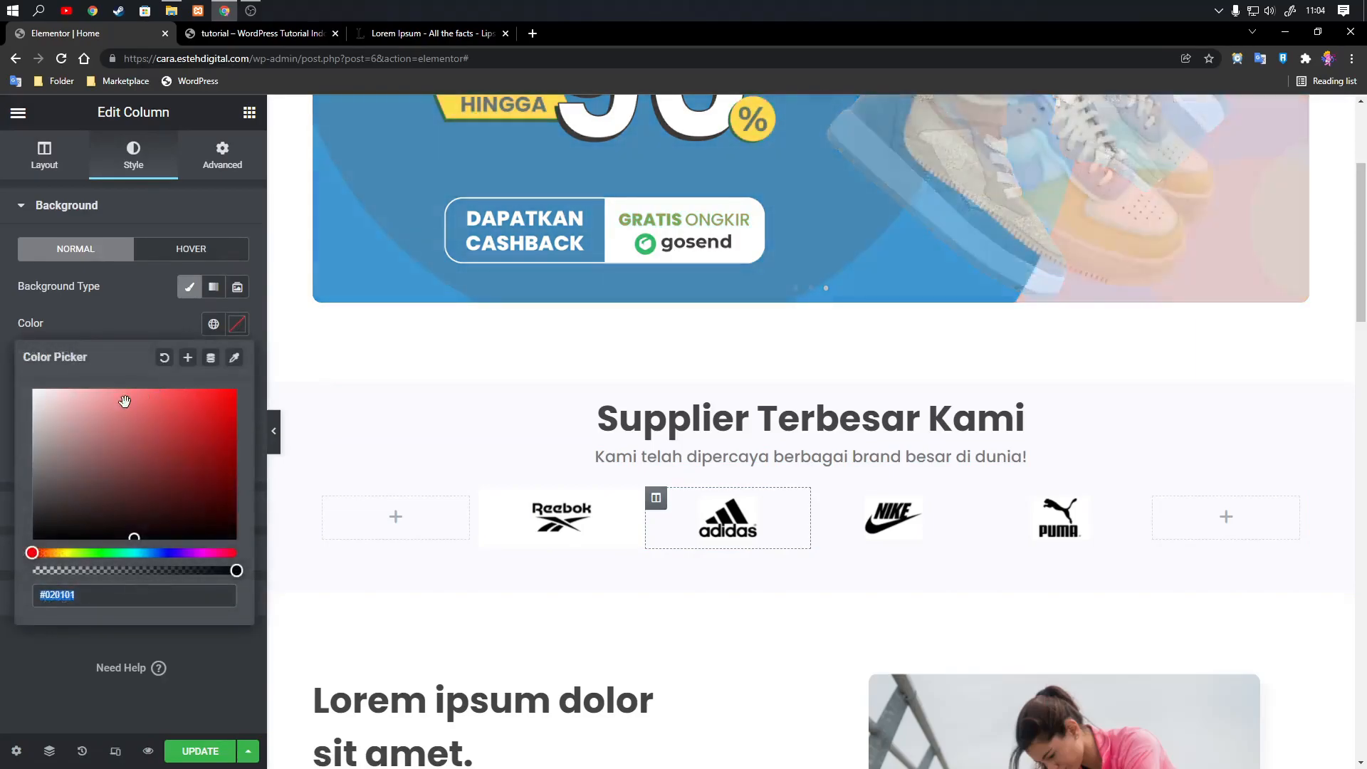
pyautogui.click(147, 338)
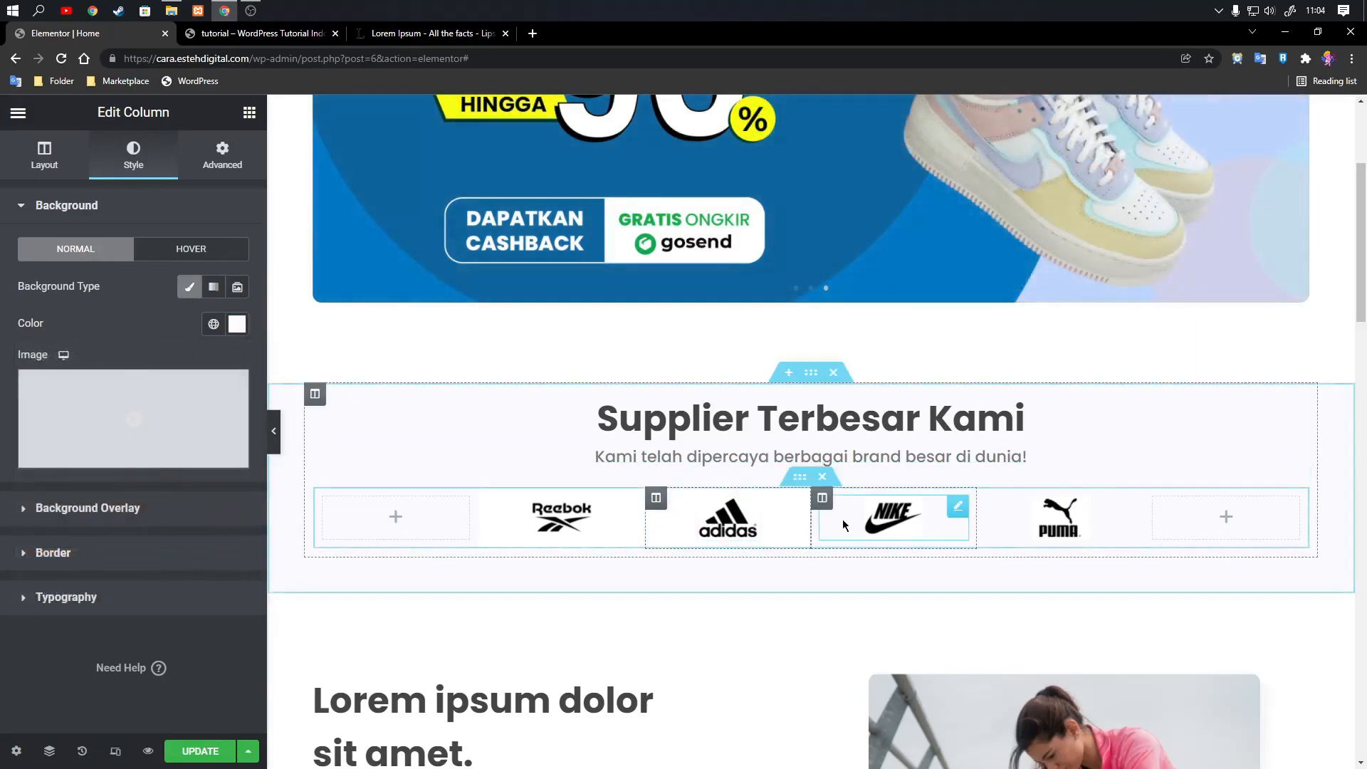
# Give the Nike logo column a classic background in #FFFFFF.
pyautogui.click(823, 499)
pyautogui.click(132, 161)
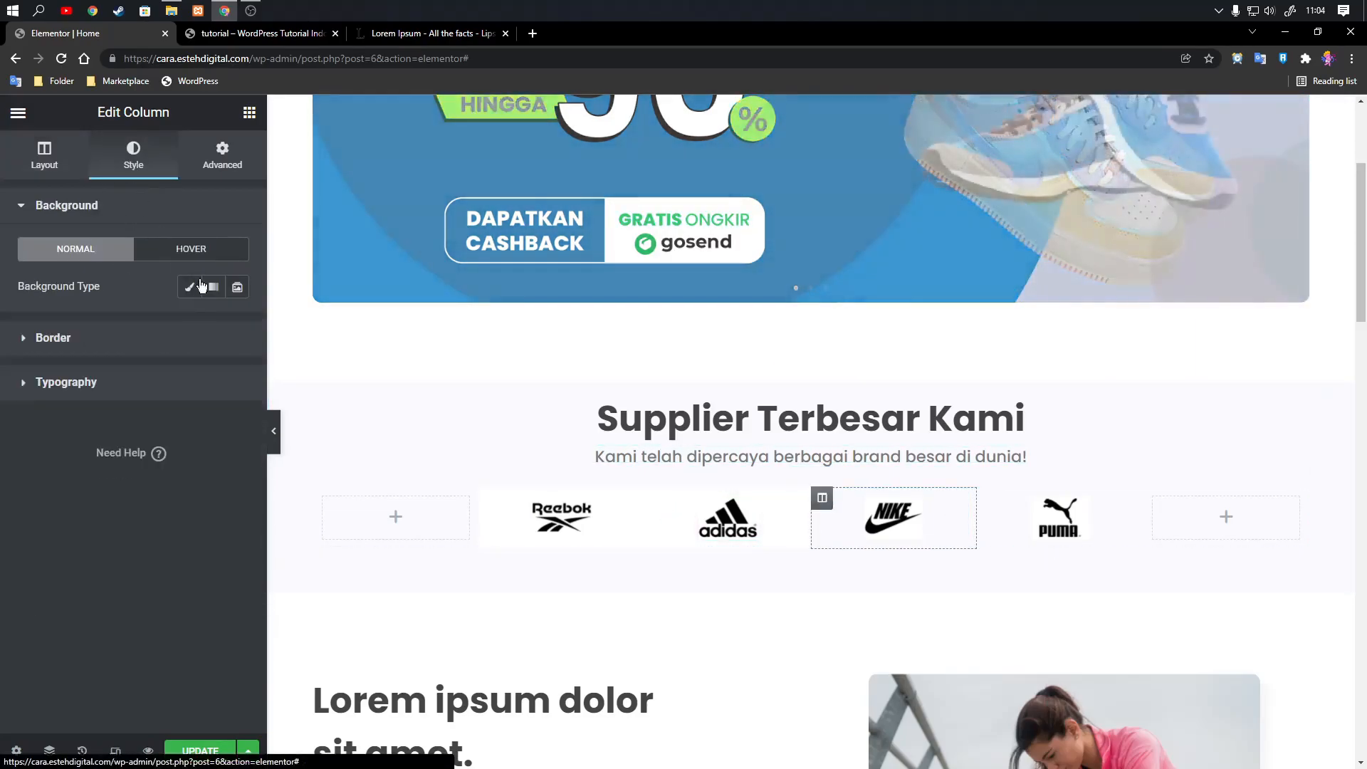
pyautogui.click(189, 287)
pyautogui.click(238, 324)
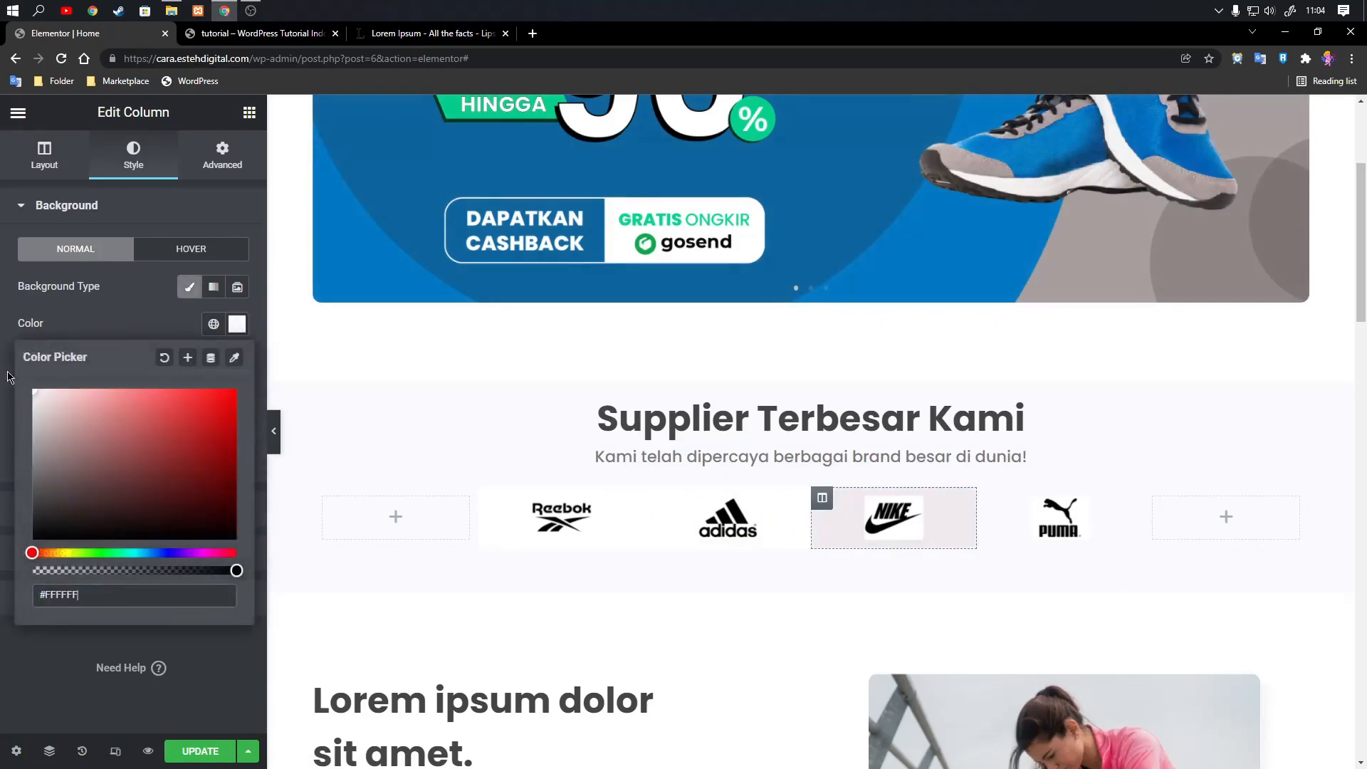
pyautogui.click(131, 305)
# Give the Puma logo column a classic white background.
pyautogui.click(989, 500)
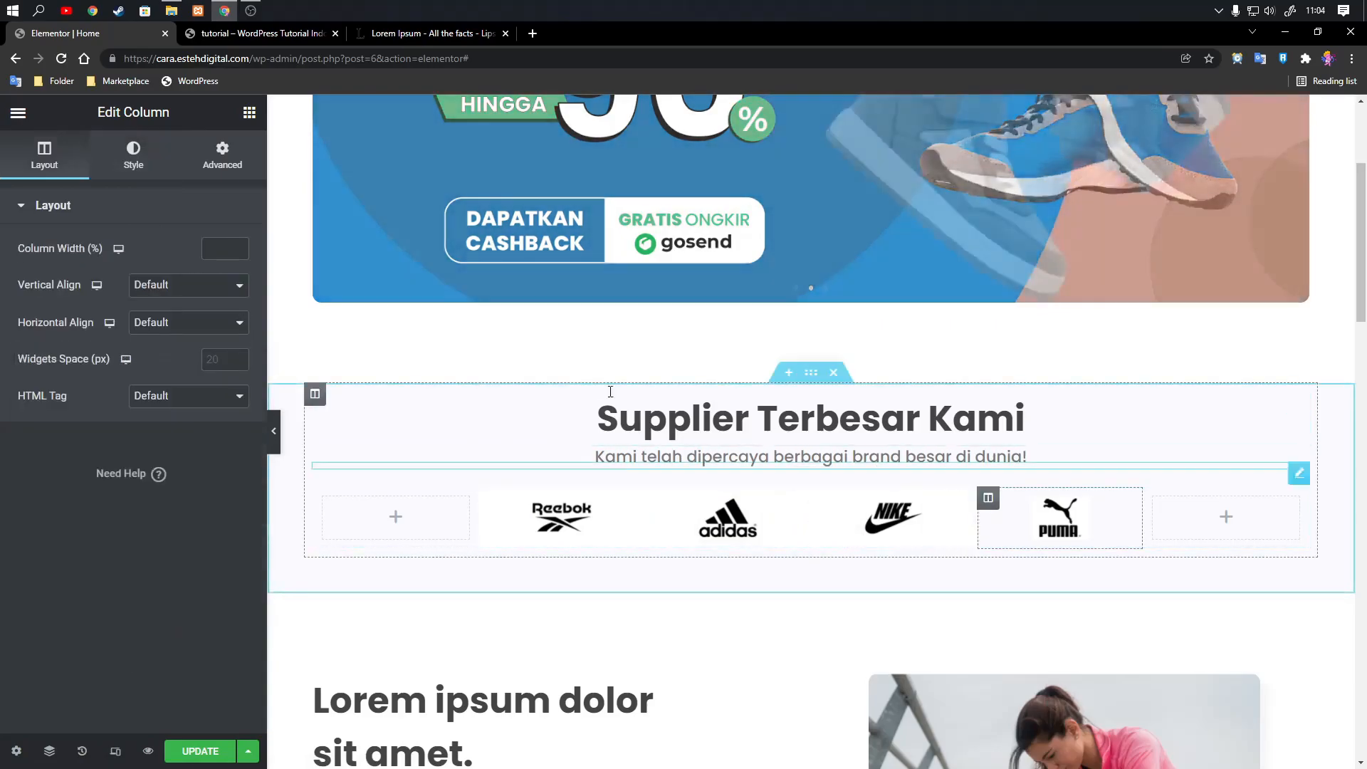
pyautogui.click(133, 153)
pyautogui.click(190, 287)
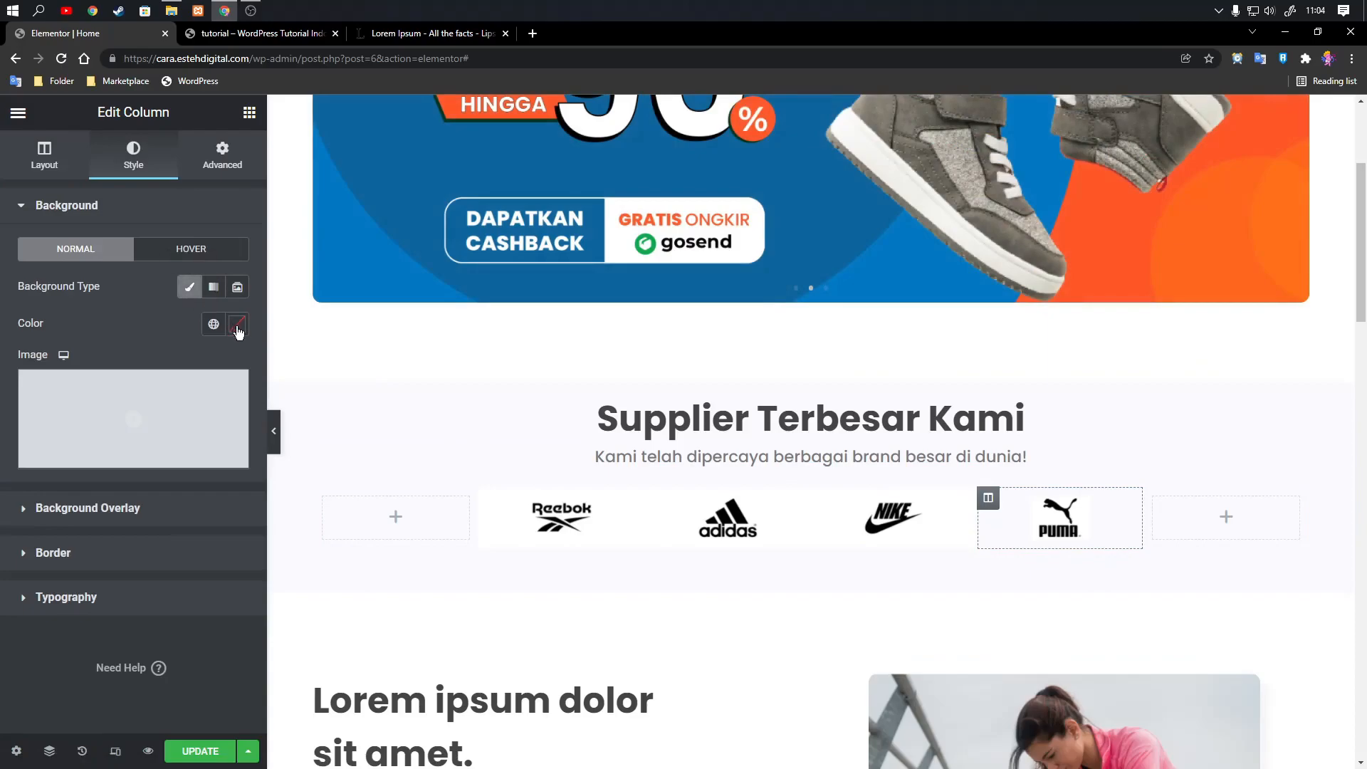
pyautogui.click(237, 324)
pyautogui.click(131, 319)
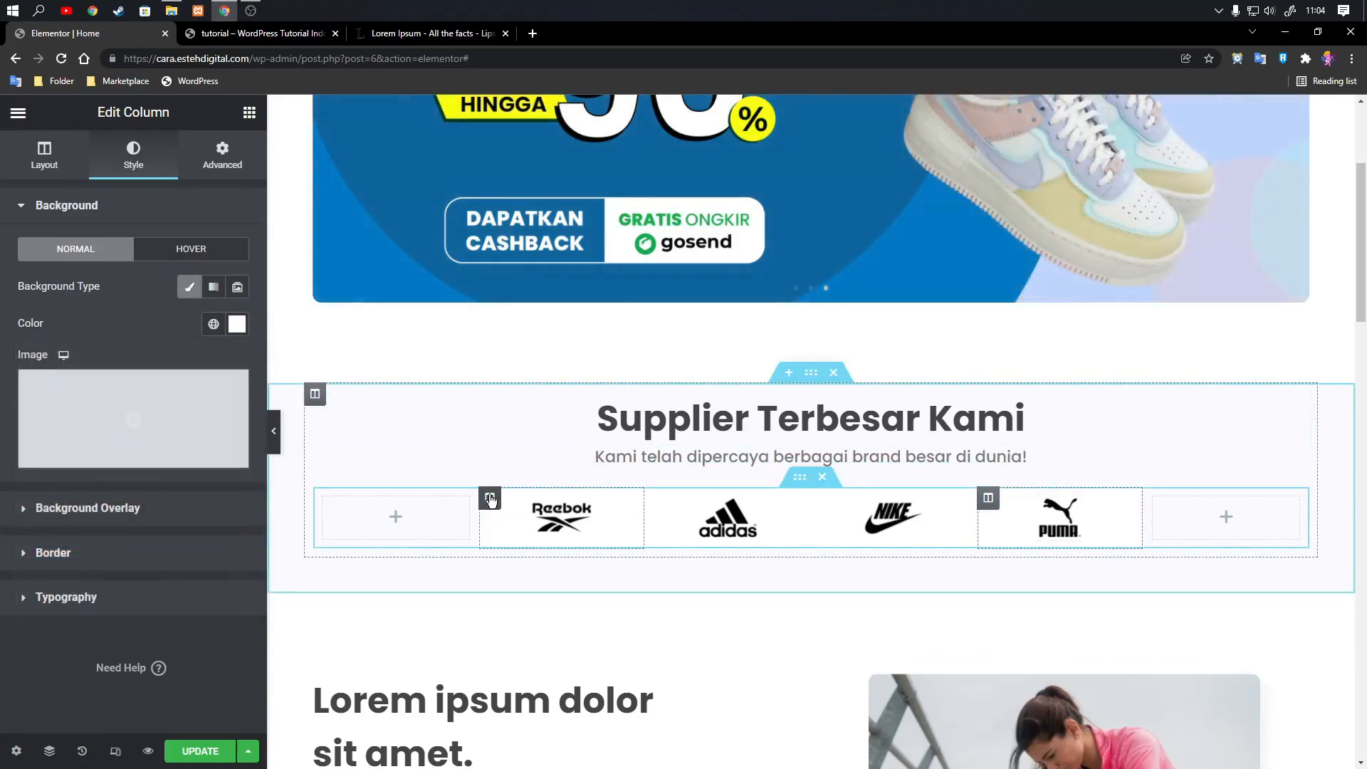
# Try a 20 px top padding on the inner section holding the logos, and clear its padding values.
pyautogui.click(801, 480)
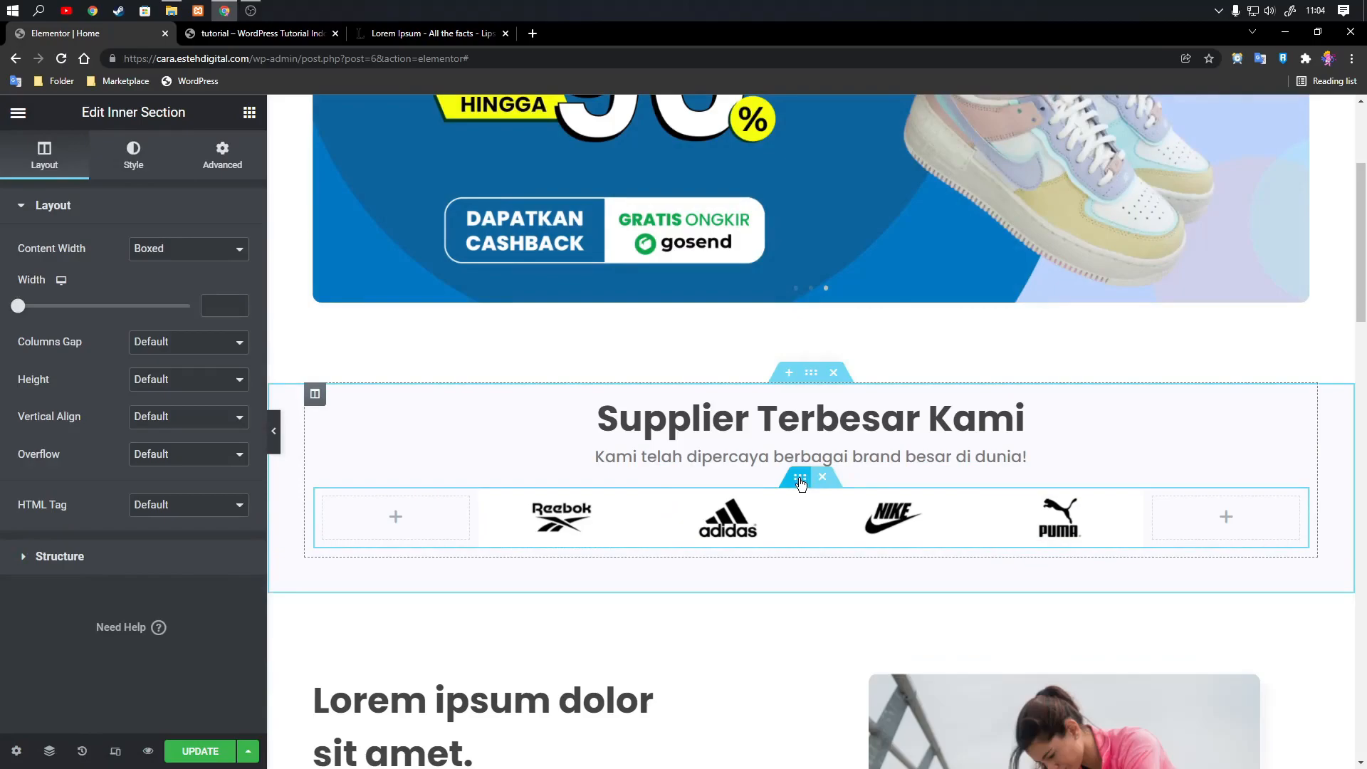
pyautogui.click(222, 153)
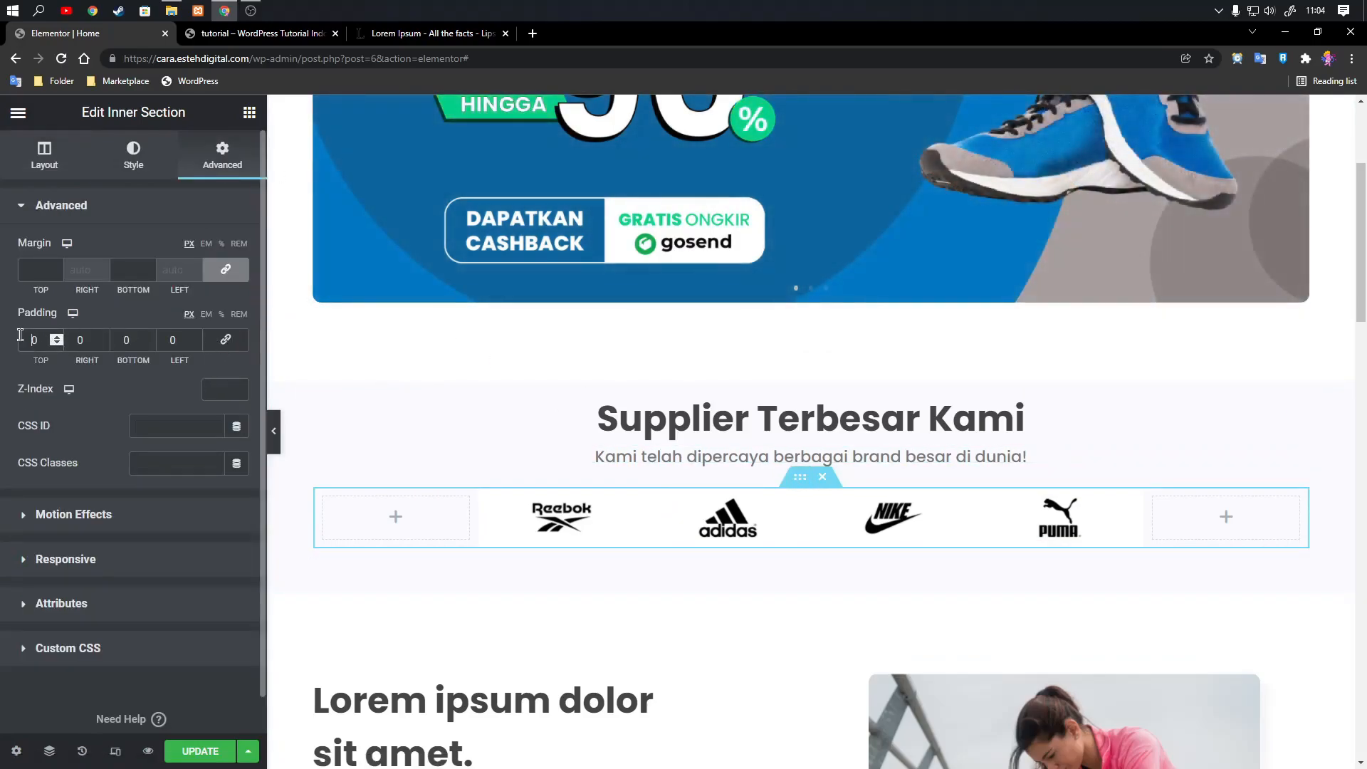
pyautogui.write('2')
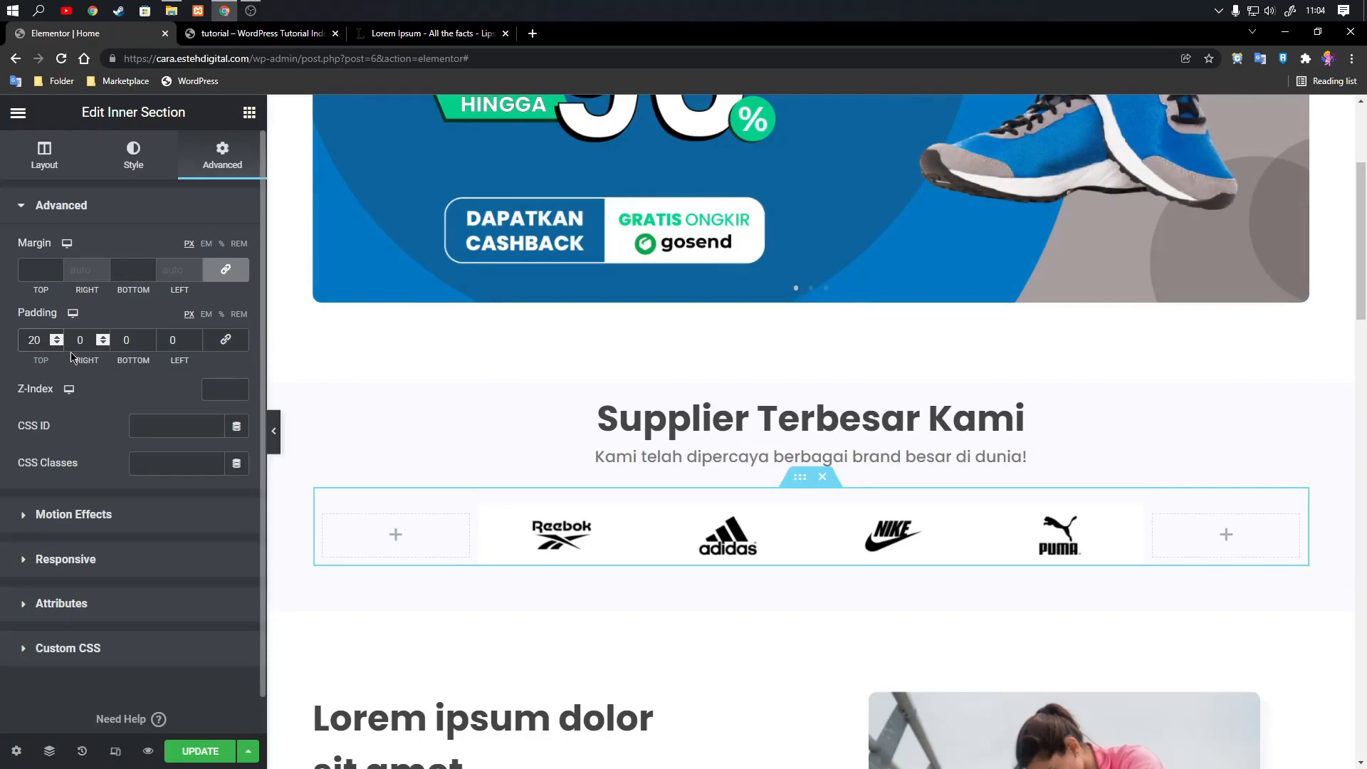
pyautogui.press('BackSpace')
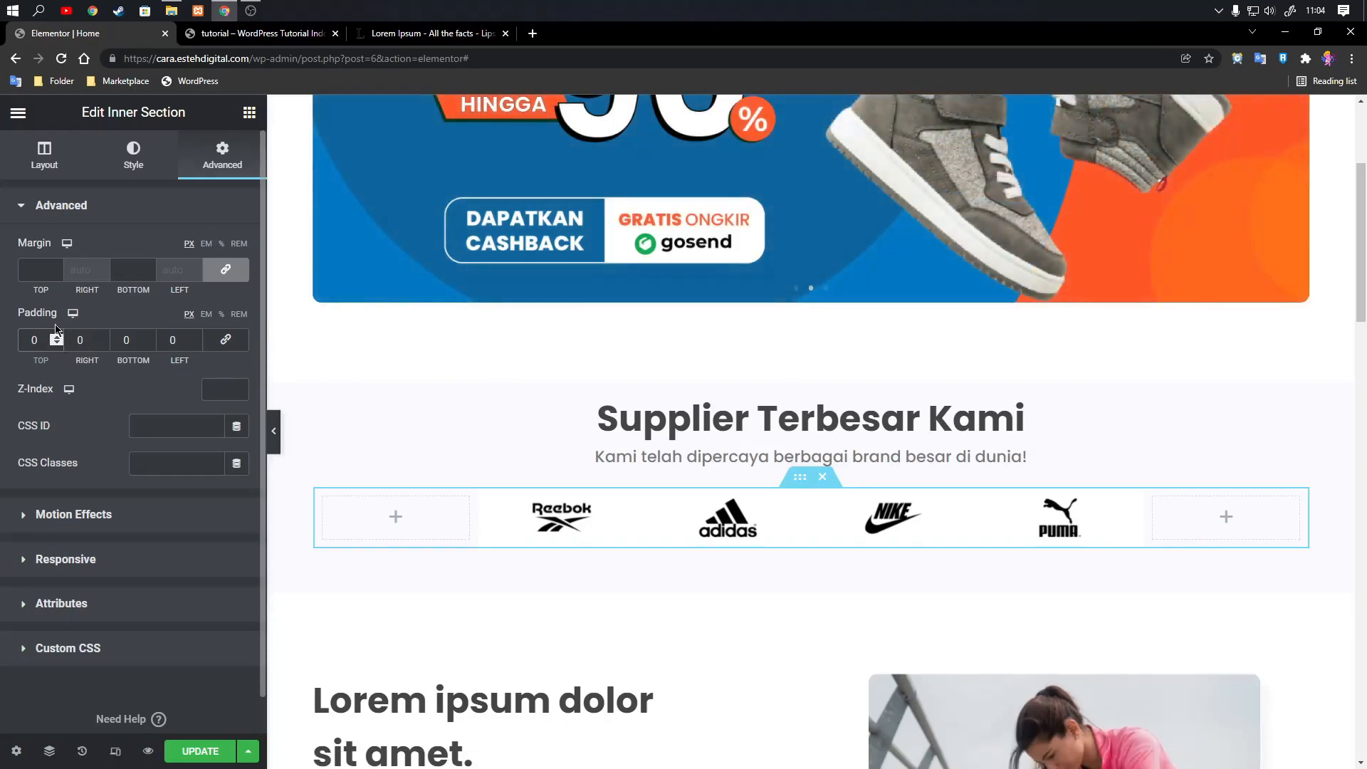
pyautogui.click(238, 343)
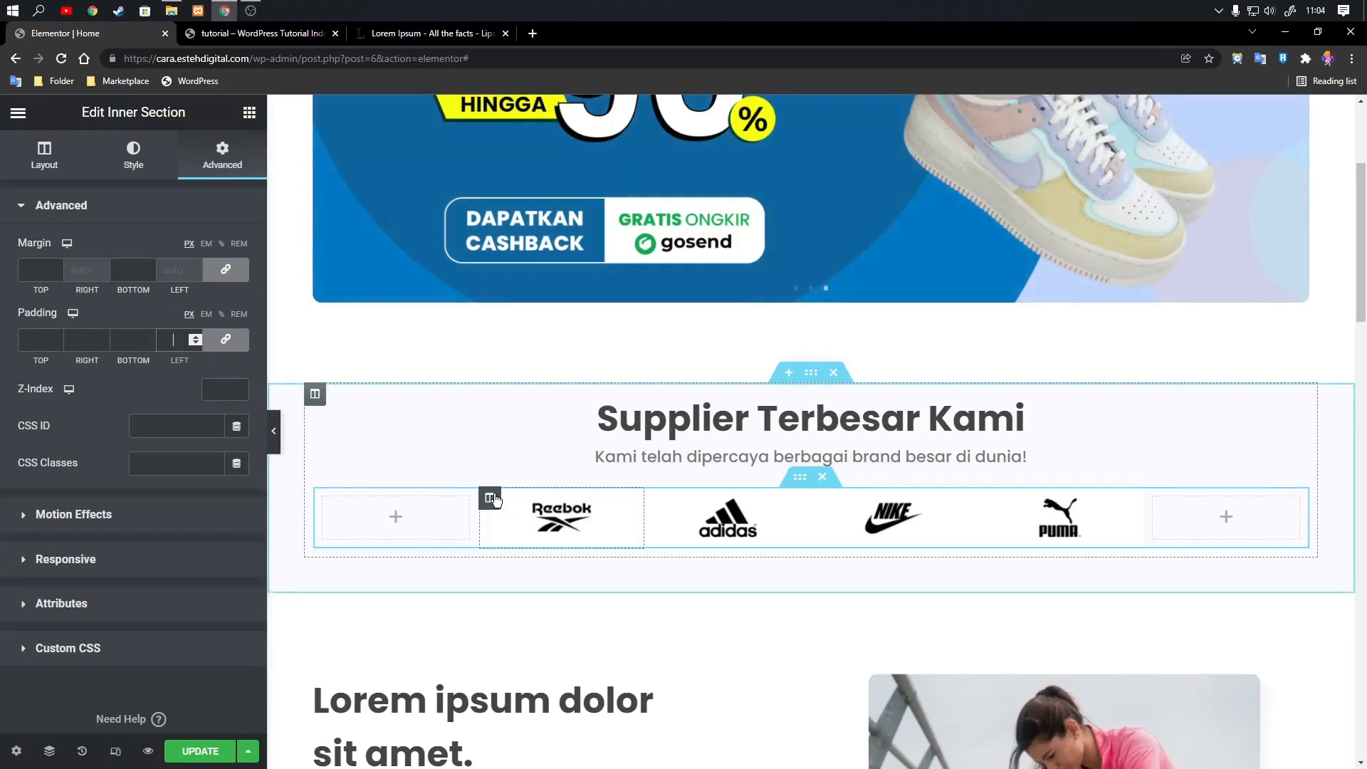
# Set the Reebok logo column's padding to 20 px at the top and bottom, with 0 on the sides.
pyautogui.click(491, 498)
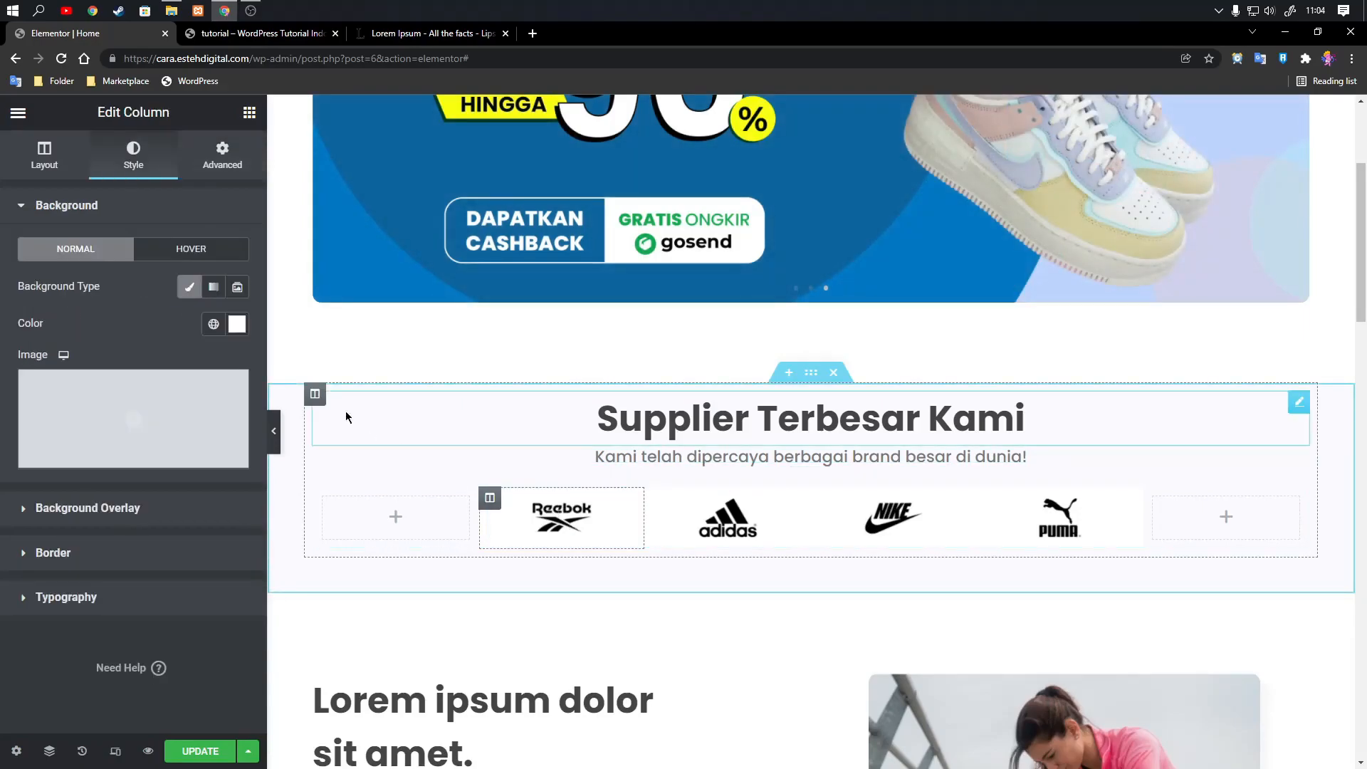
pyautogui.click(221, 154)
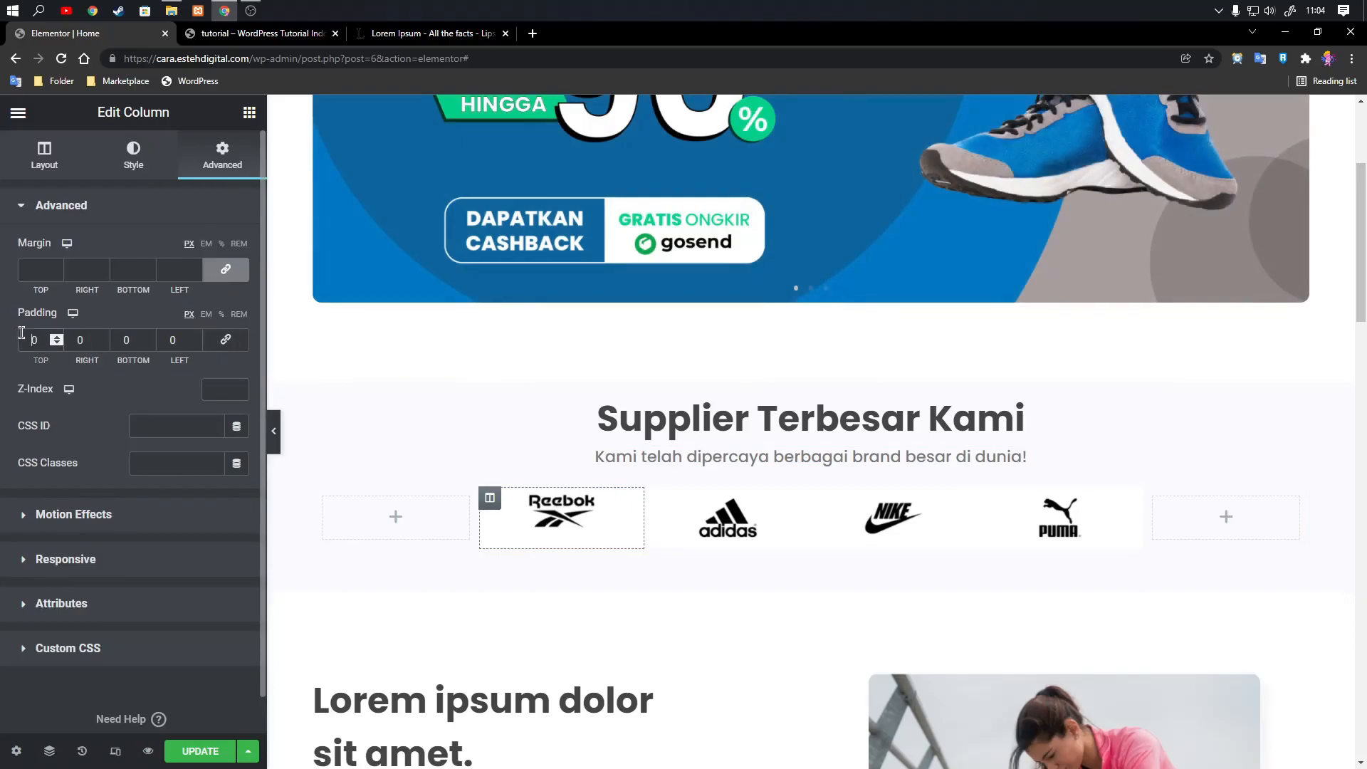
pyautogui.write('1')
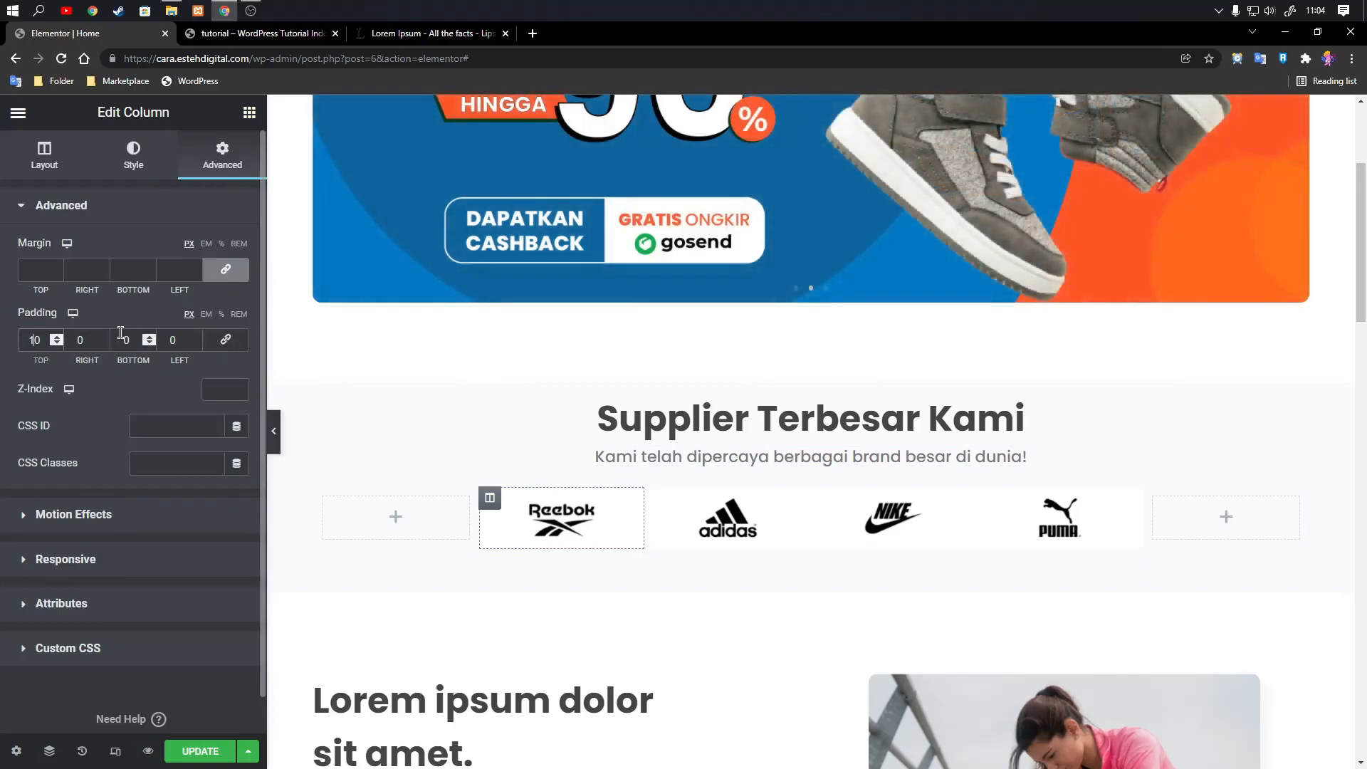
pyautogui.click(121, 333)
pyautogui.write('1')
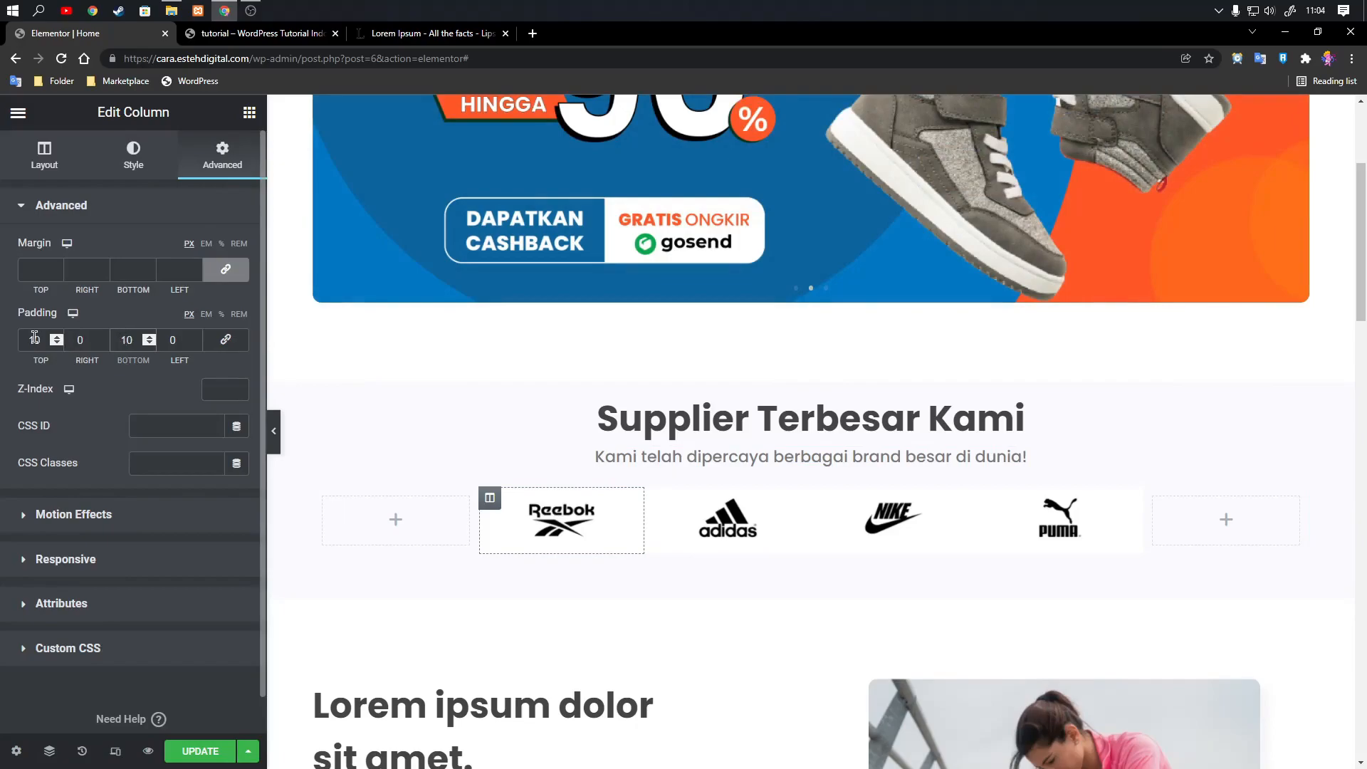
pyautogui.moveTo(34, 337); pyautogui.dragTo(5, 341)
pyautogui.write('2')
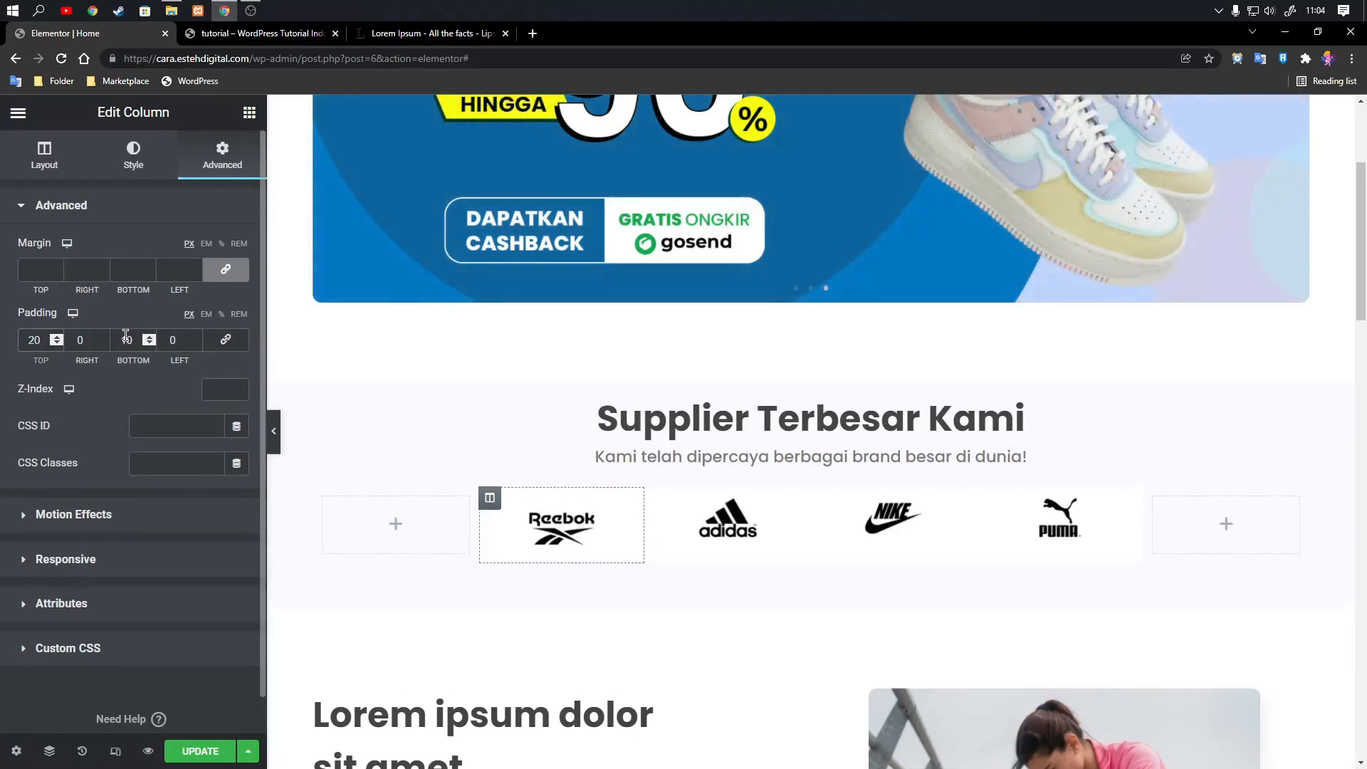
pyautogui.moveTo(126, 337); pyautogui.dragTo(112, 343)
pyautogui.write('2')
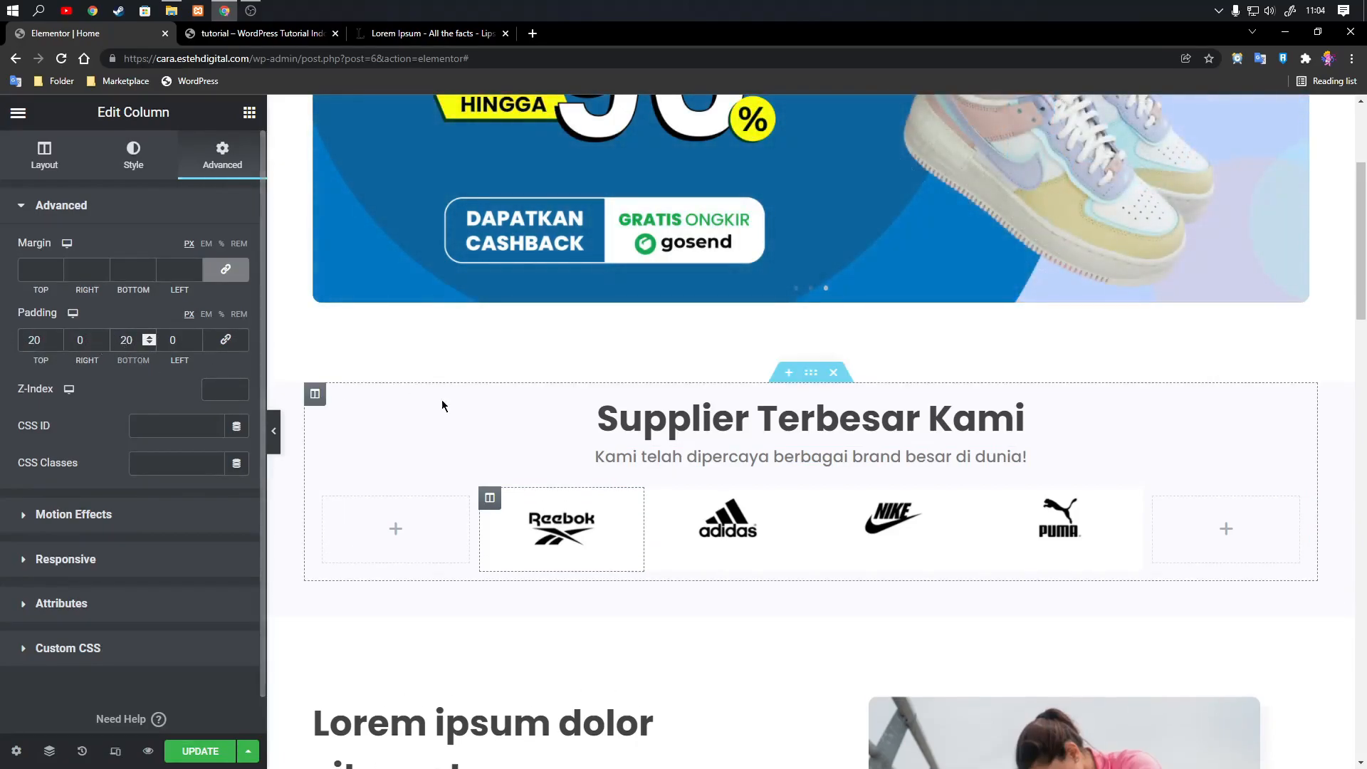
# Set the Adidas logo column's padding to 20 px at the top and bottom, with 0 on the sides.
pyautogui.click(656, 499)
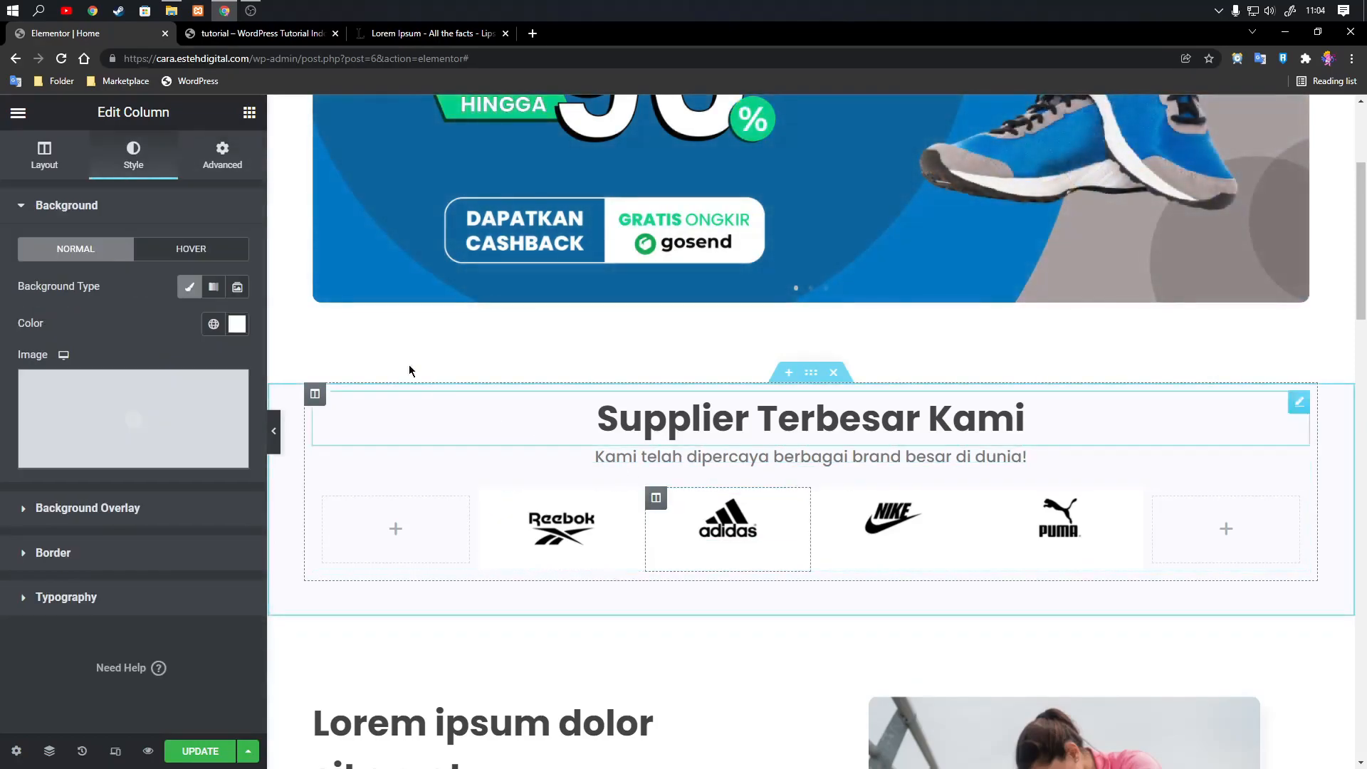
pyautogui.click(223, 153)
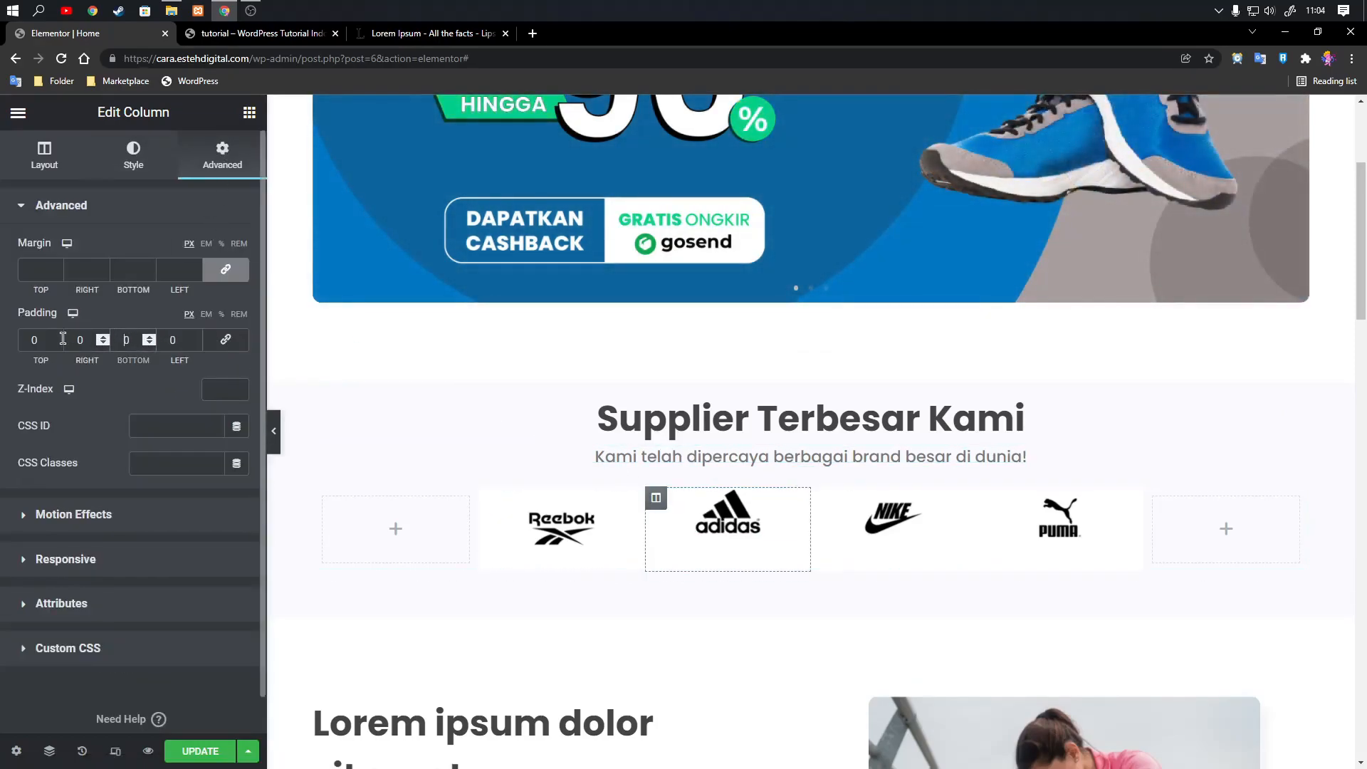
pyautogui.write('2')
pyautogui.click(32, 338)
pyautogui.write('2')
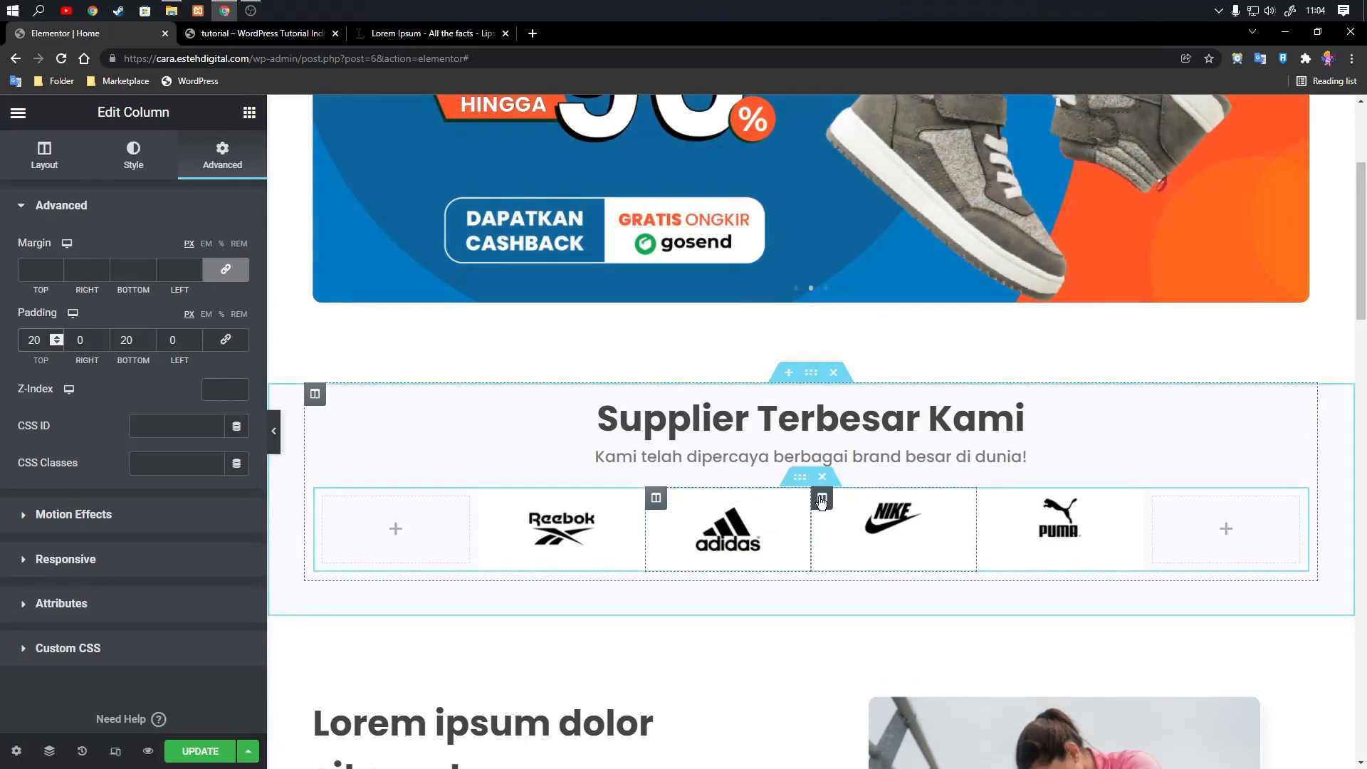
# Unlink the Nike logo column's padding values and set 20 px at the top and bottom, 0 on the sides.
pyautogui.click(821, 498)
pyautogui.click(242, 162)
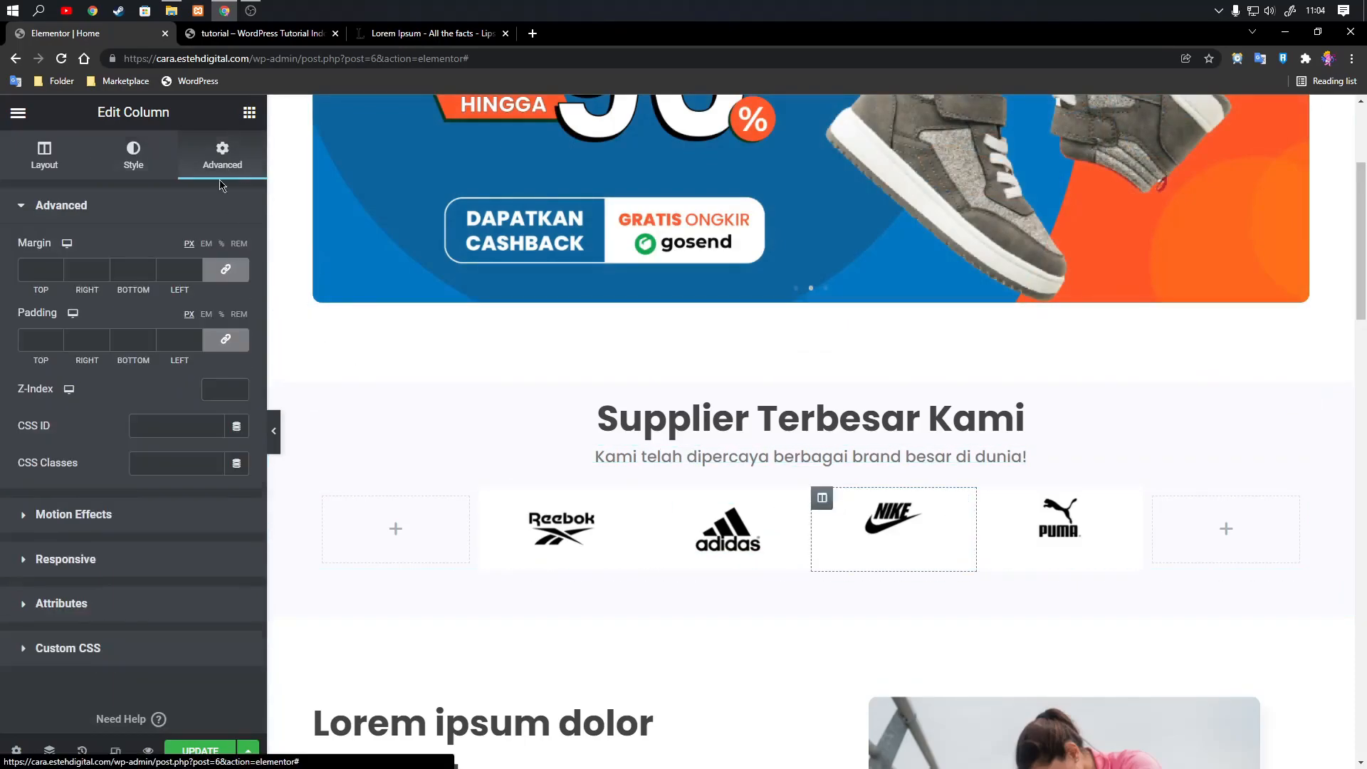
pyautogui.click(216, 352)
pyautogui.click(122, 338)
pyautogui.write('2')
pyautogui.click(30, 336)
pyautogui.write('2')
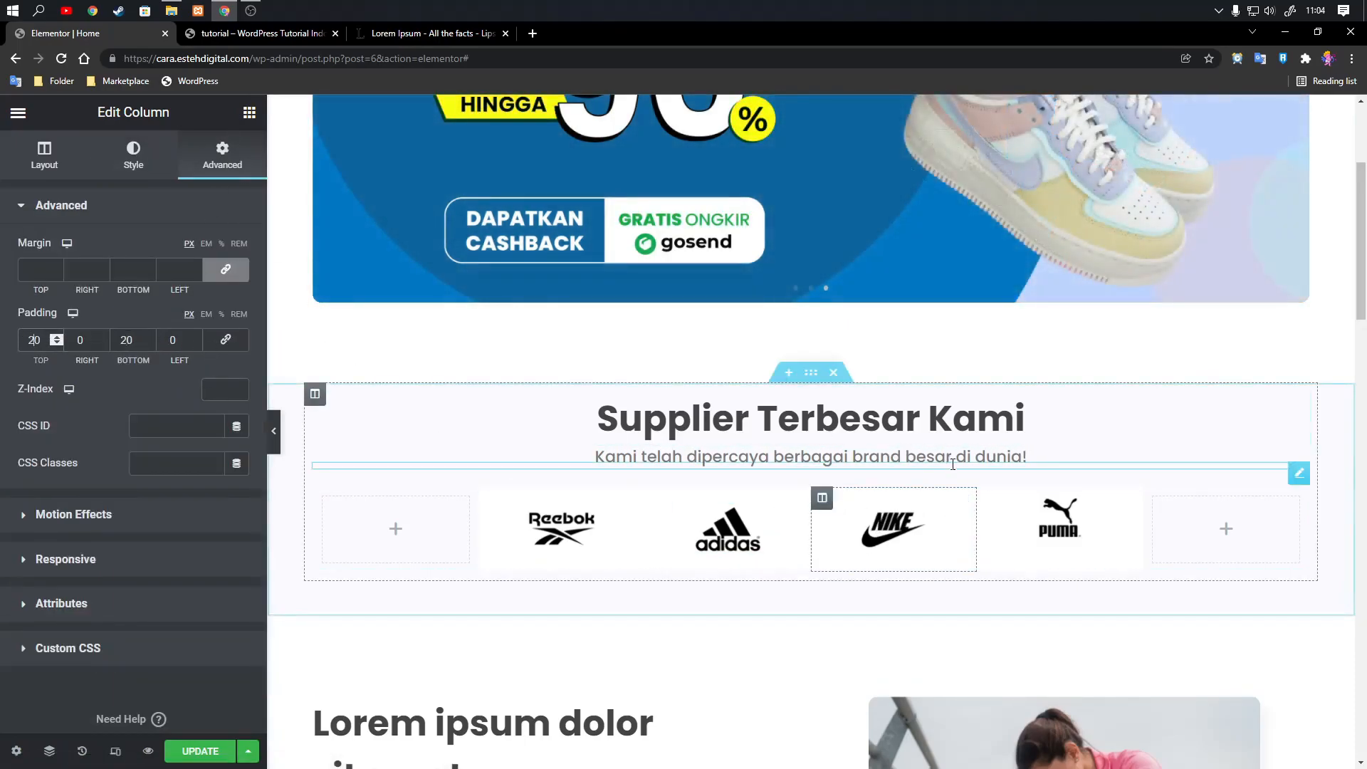
# Unlink the Puma logo column's padding values and set 20 px at the top and bottom, 0 on the sides.
pyautogui.click(988, 498)
pyautogui.click(222, 153)
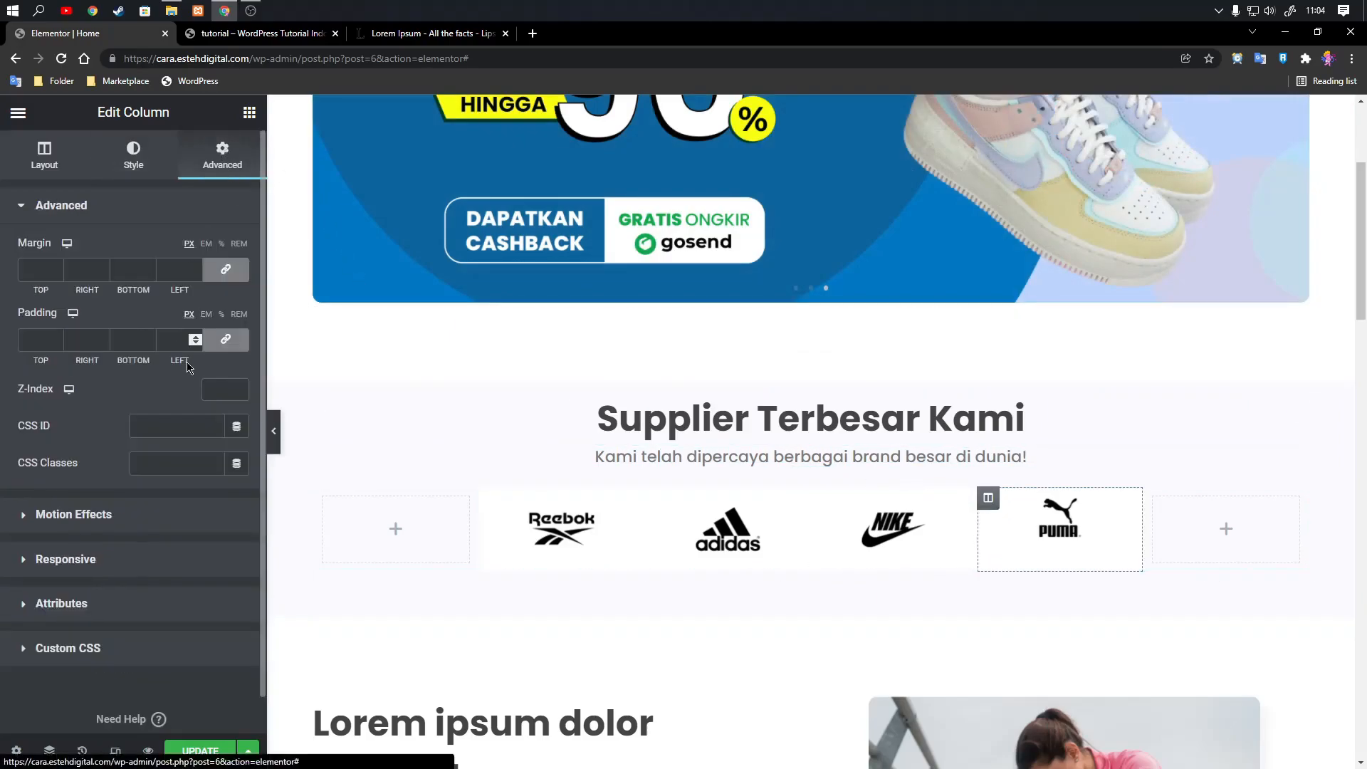
pyautogui.click(226, 340)
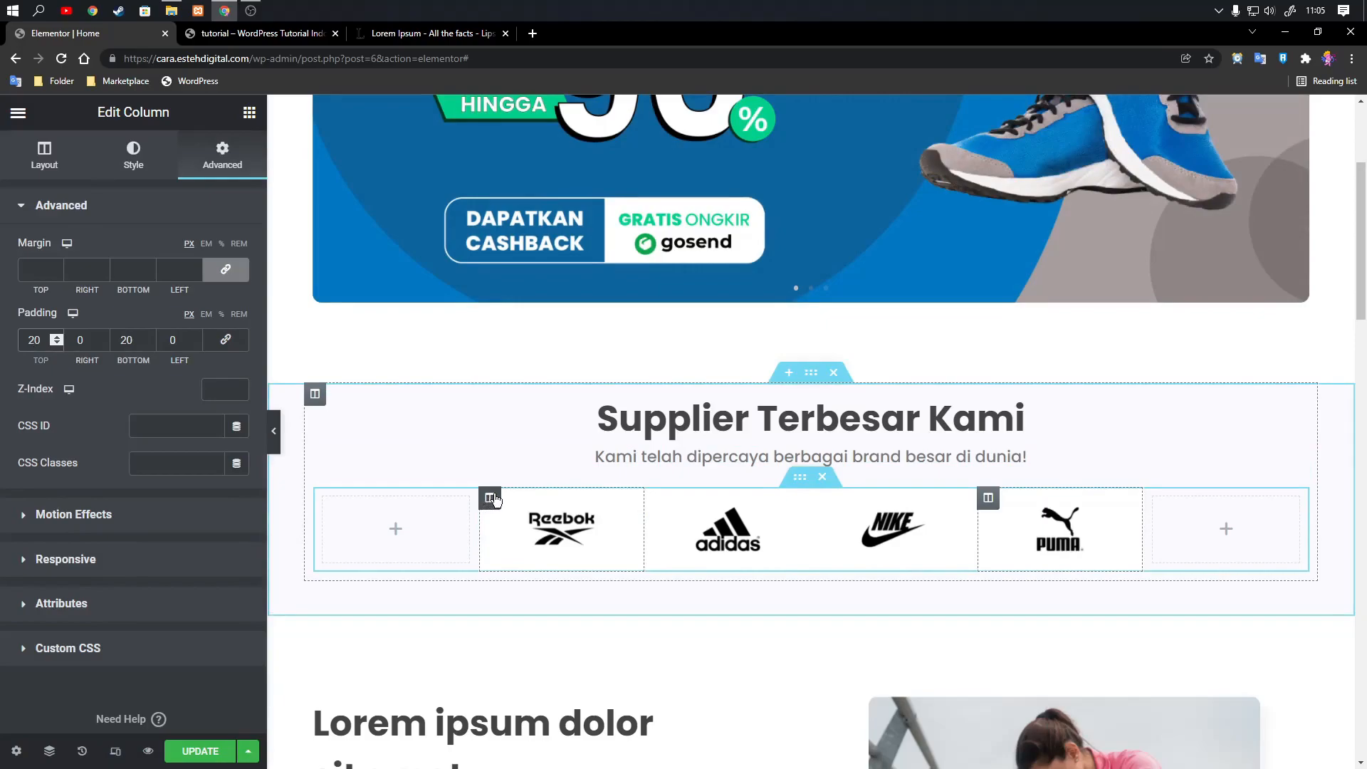
# Give the Reebok logo column an unlinked border radius of 20, 0, 0 and 20 px to round its left corners.
pyautogui.click(490, 498)
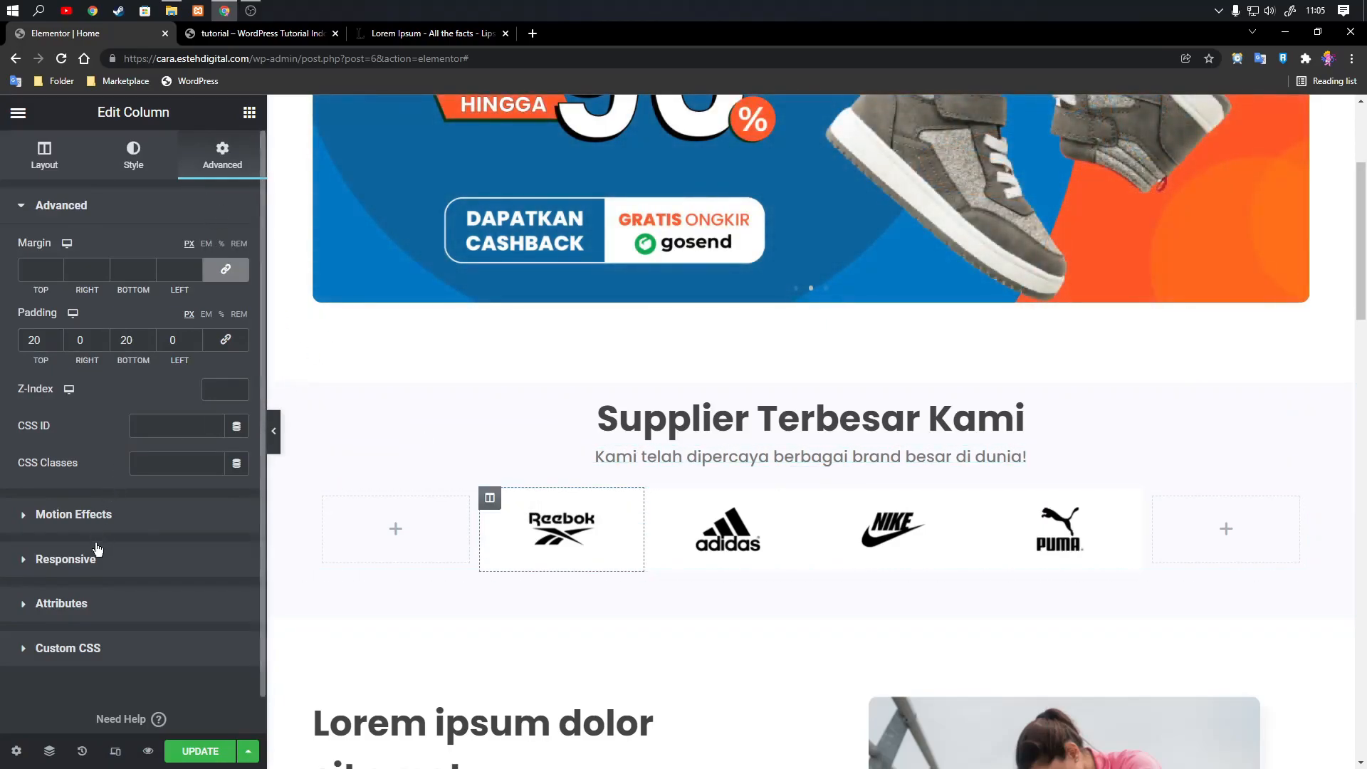
pyautogui.click(147, 150)
pyautogui.click(82, 551)
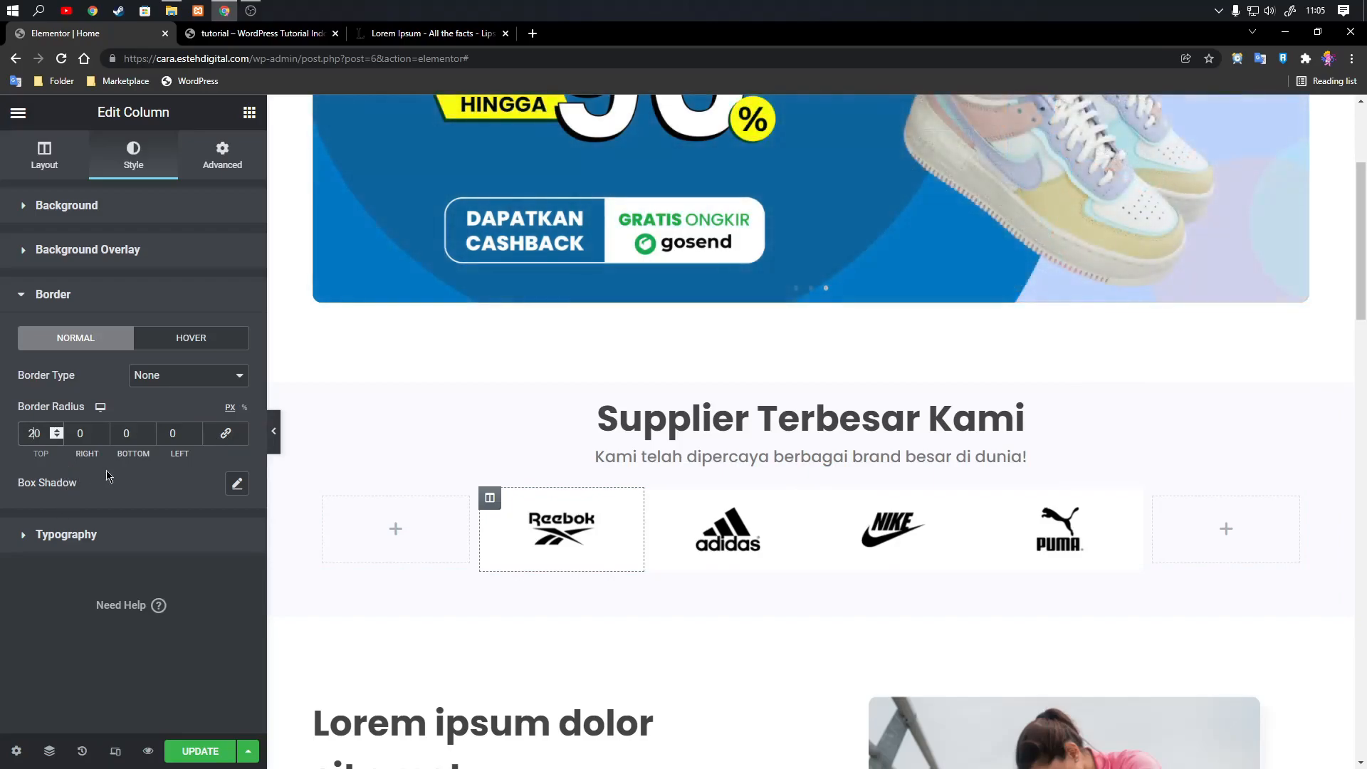
# Add a solid border to the Reebok column, 1 px wide except 0 on the right side, and preview it.
pyautogui.click(175, 386)
pyautogui.click(178, 405)
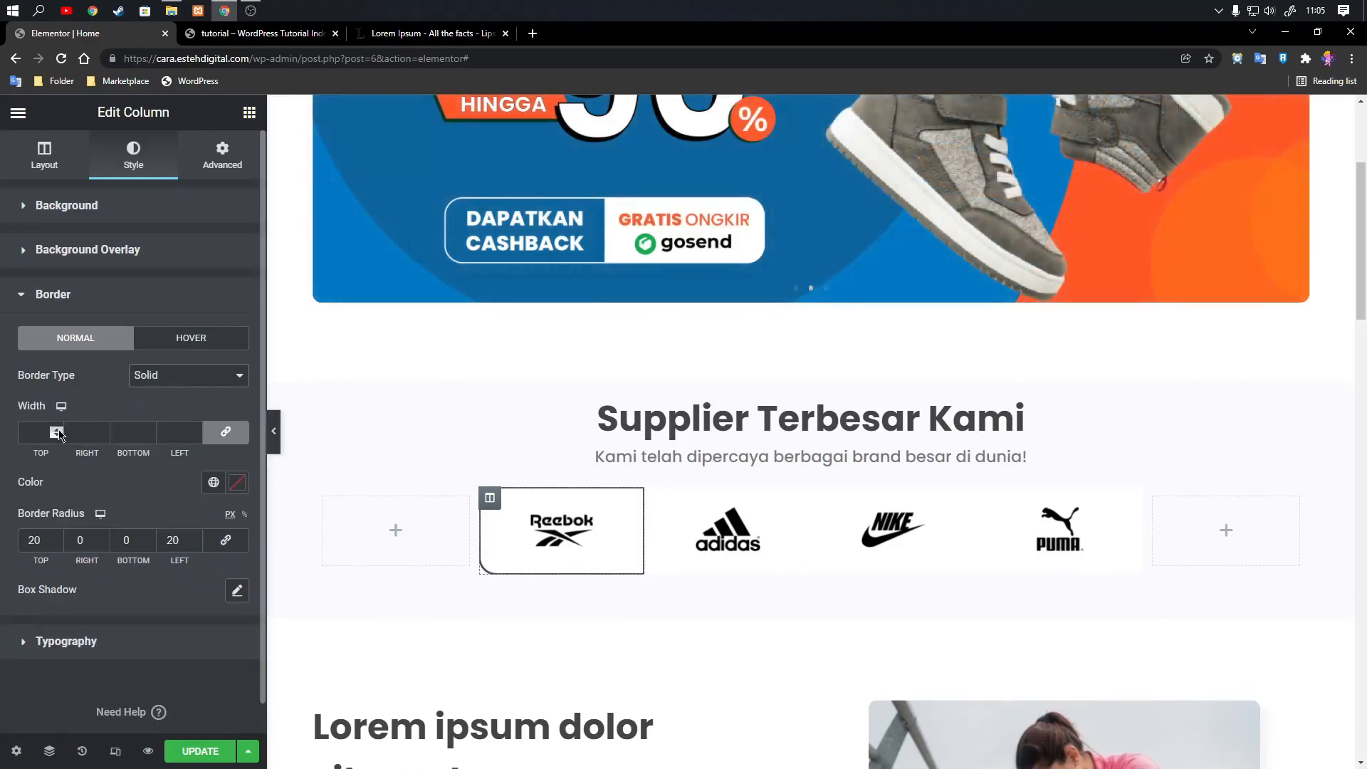
pyautogui.click(59, 432)
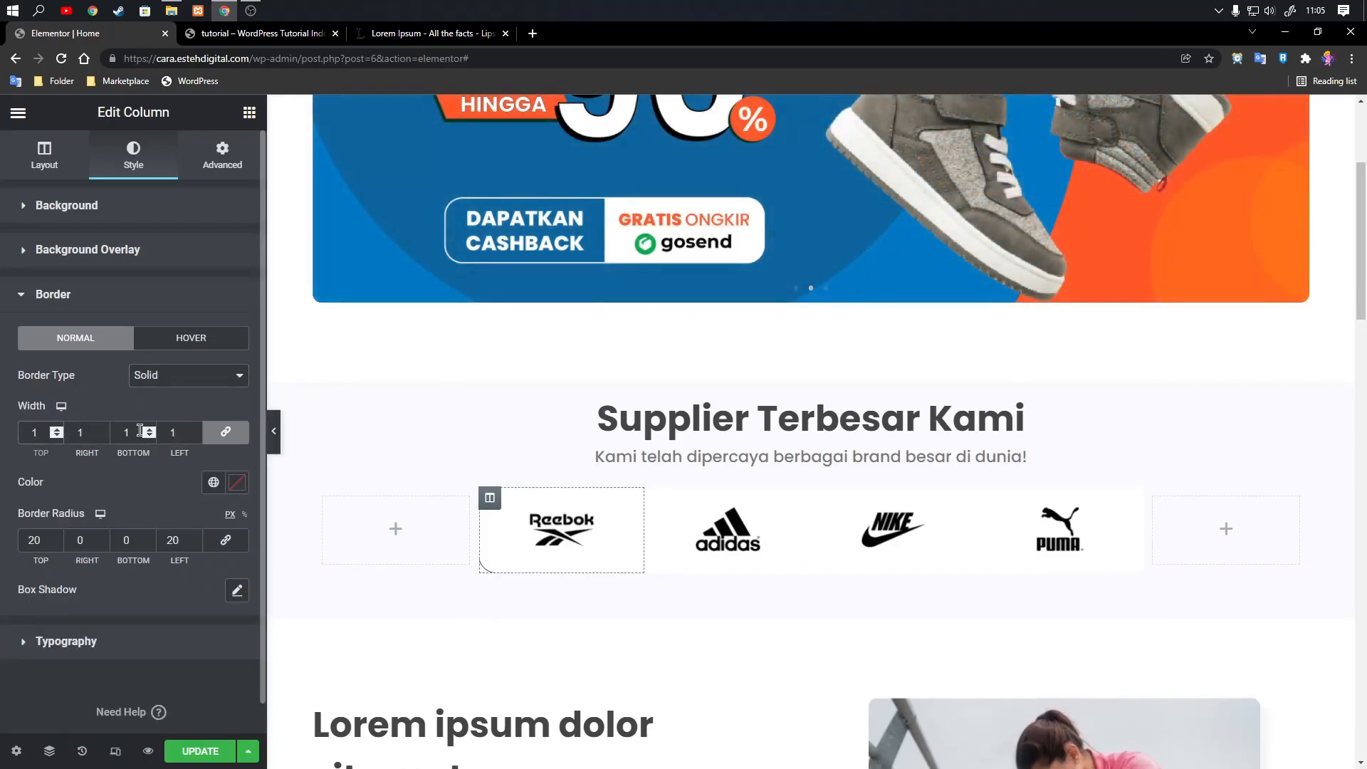
pyautogui.click(224, 433)
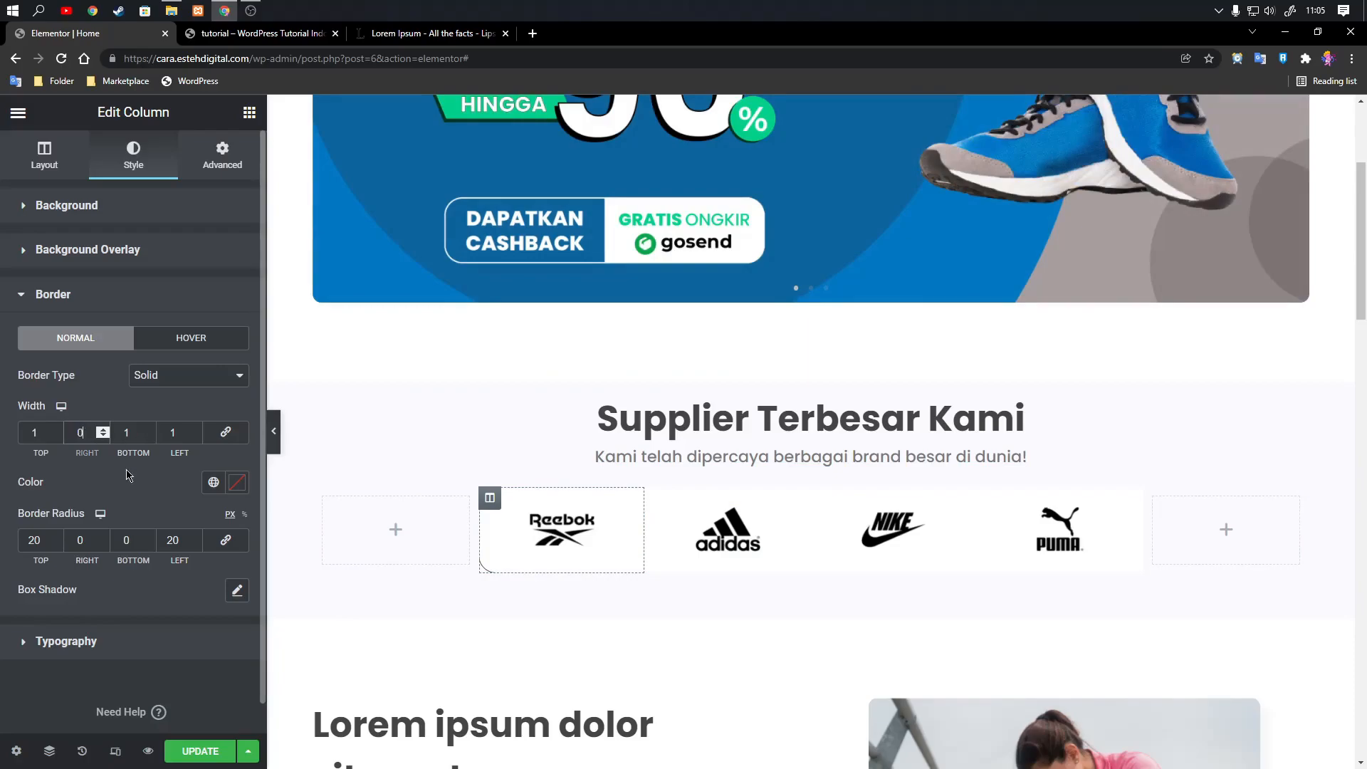
pyautogui.click(275, 431)
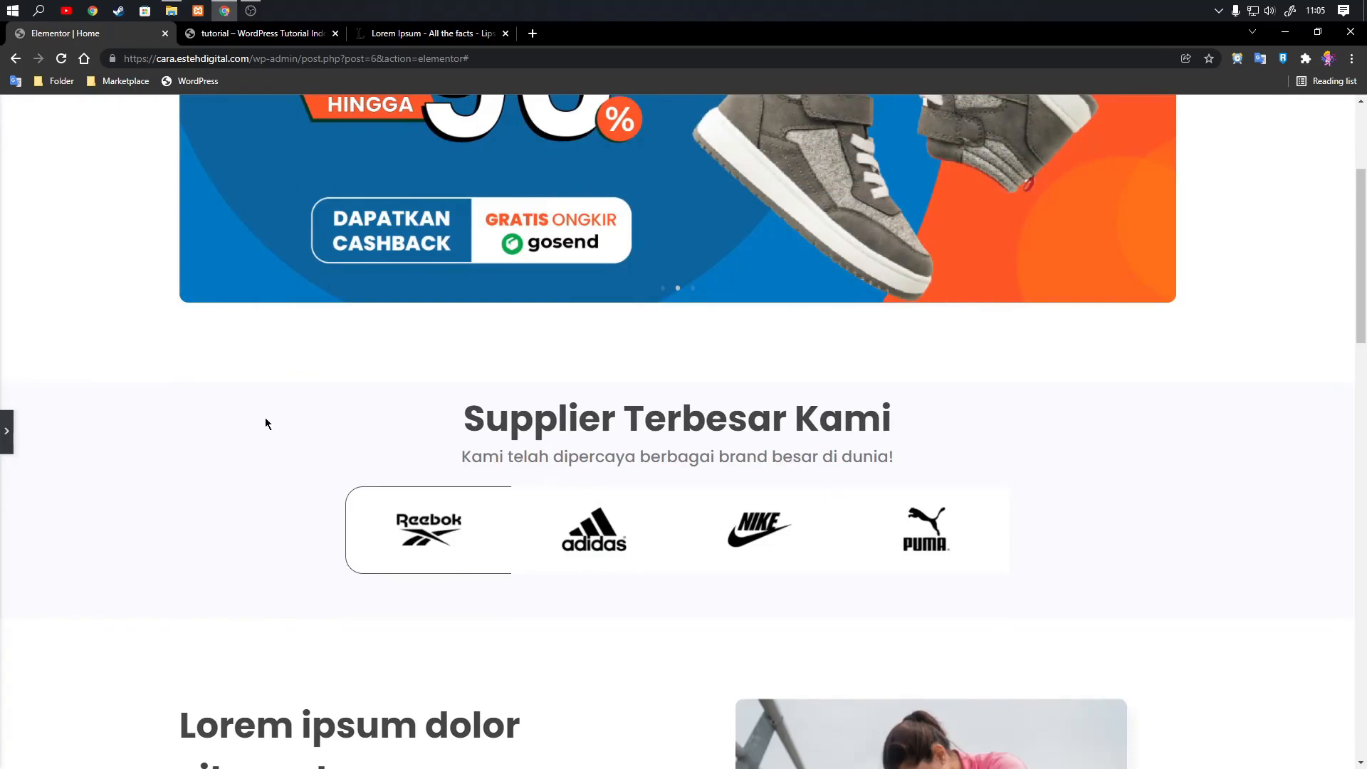
pyautogui.click(7, 431)
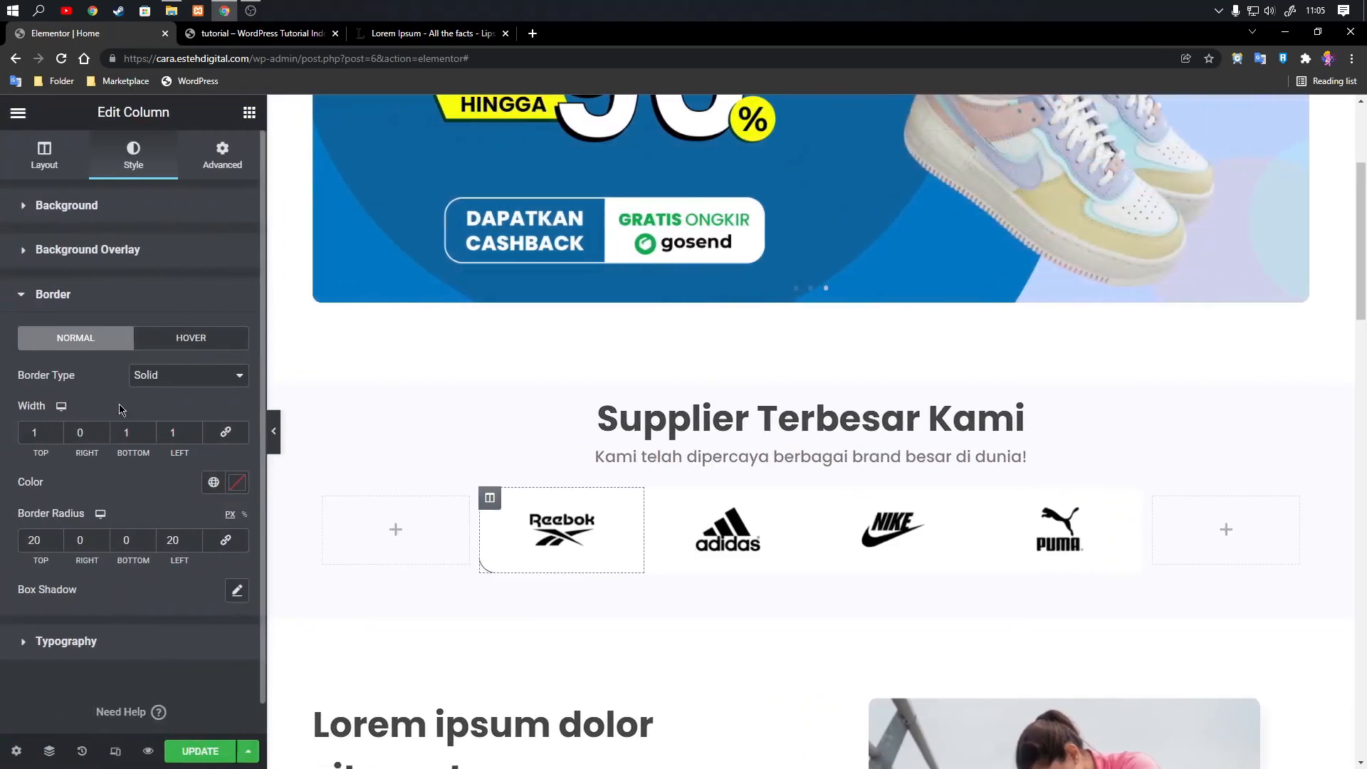
# Try #FAFAFF as the Reebok column's border color and preview the page.
pyautogui.click(237, 480)
pyautogui.write('#')
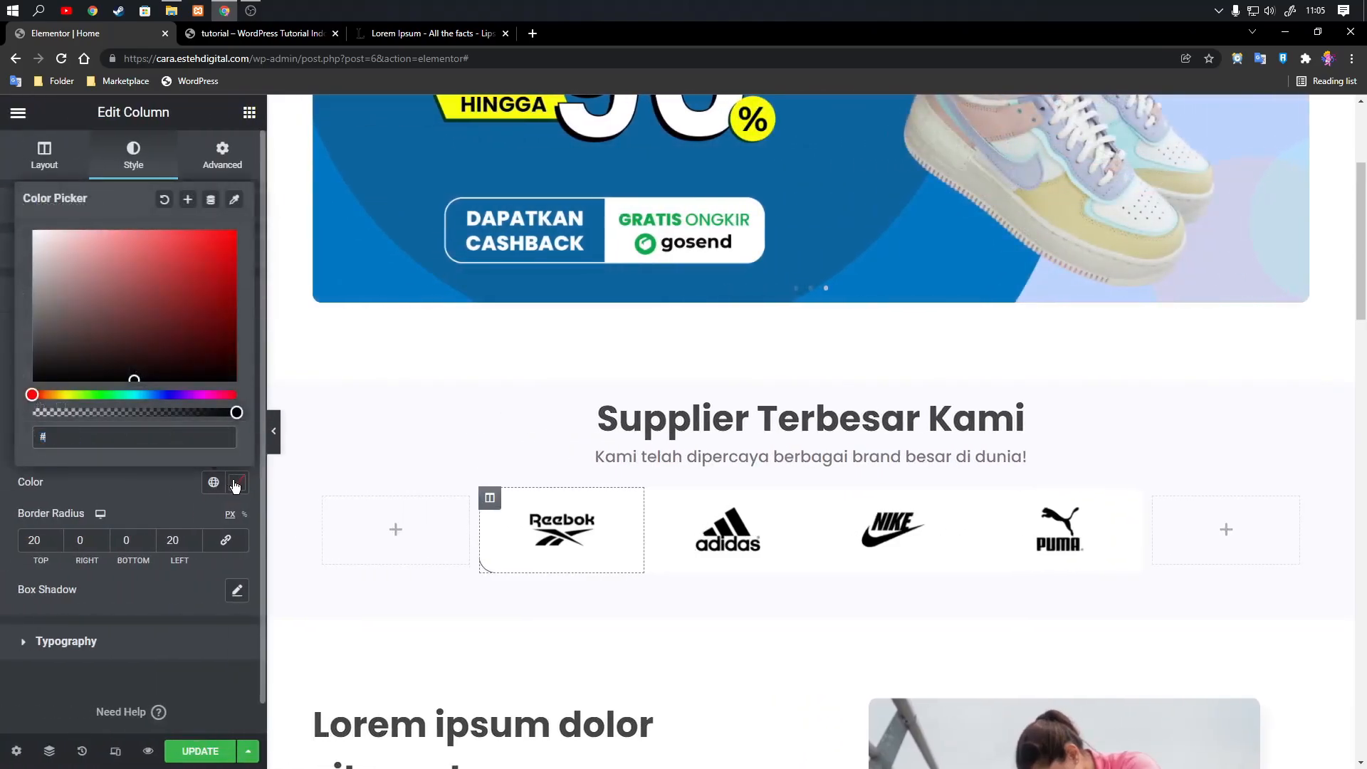
pyautogui.write('fafaff')
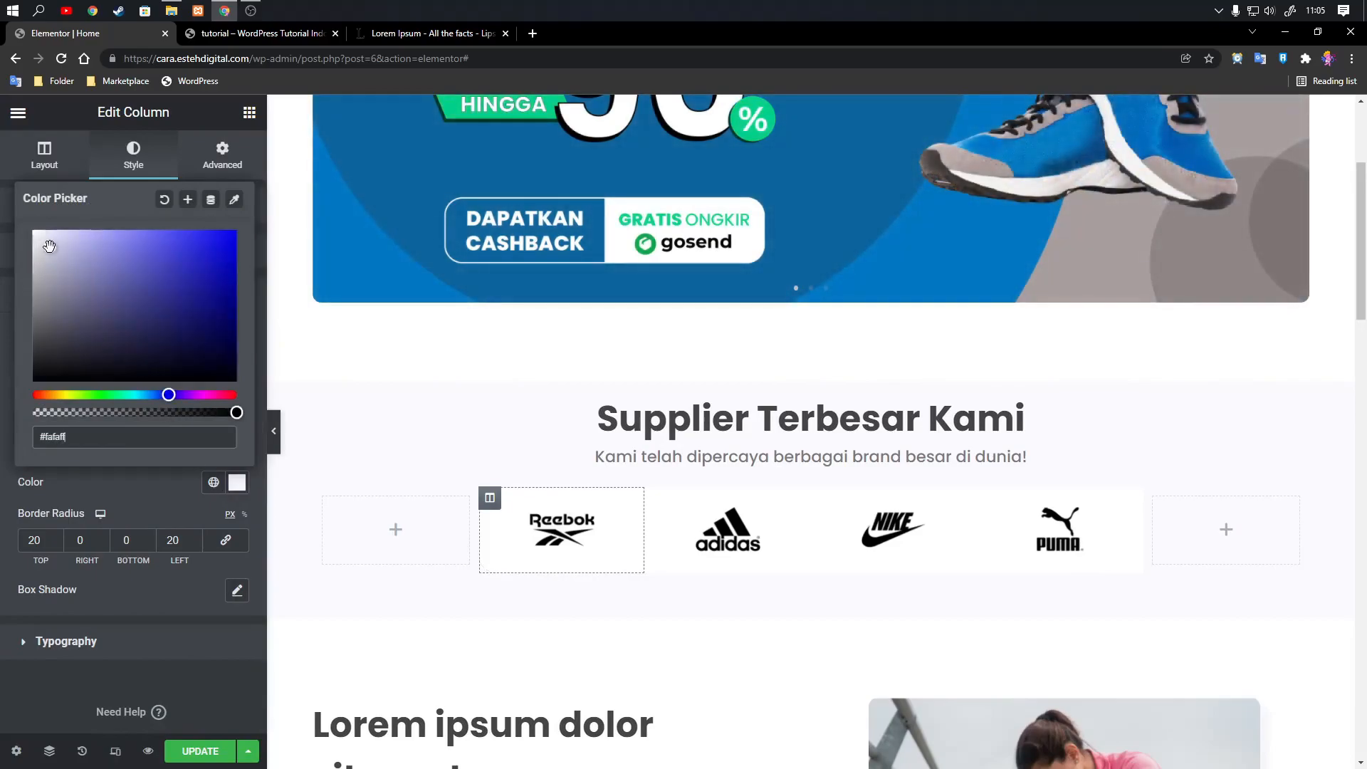
pyautogui.press('Escape')
pyautogui.click(273, 431)
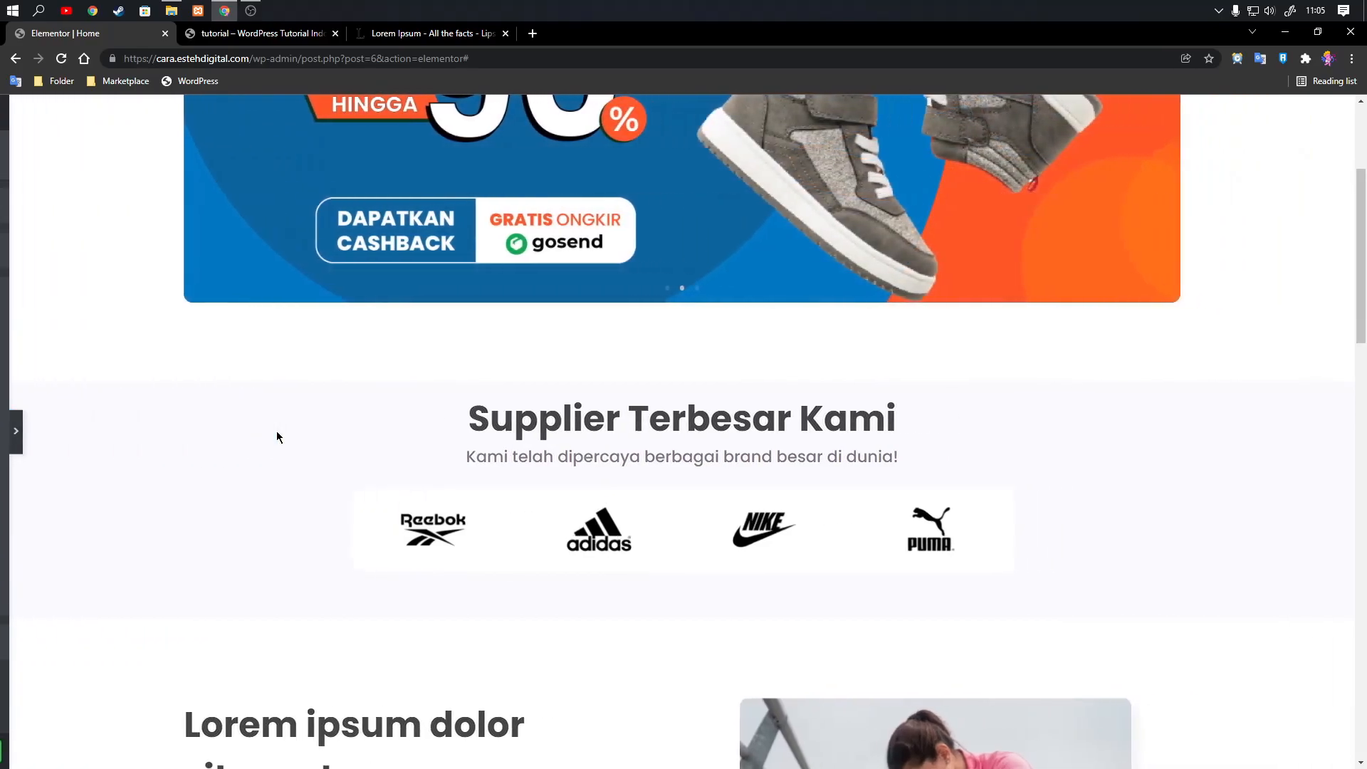
pyautogui.click(8, 436)
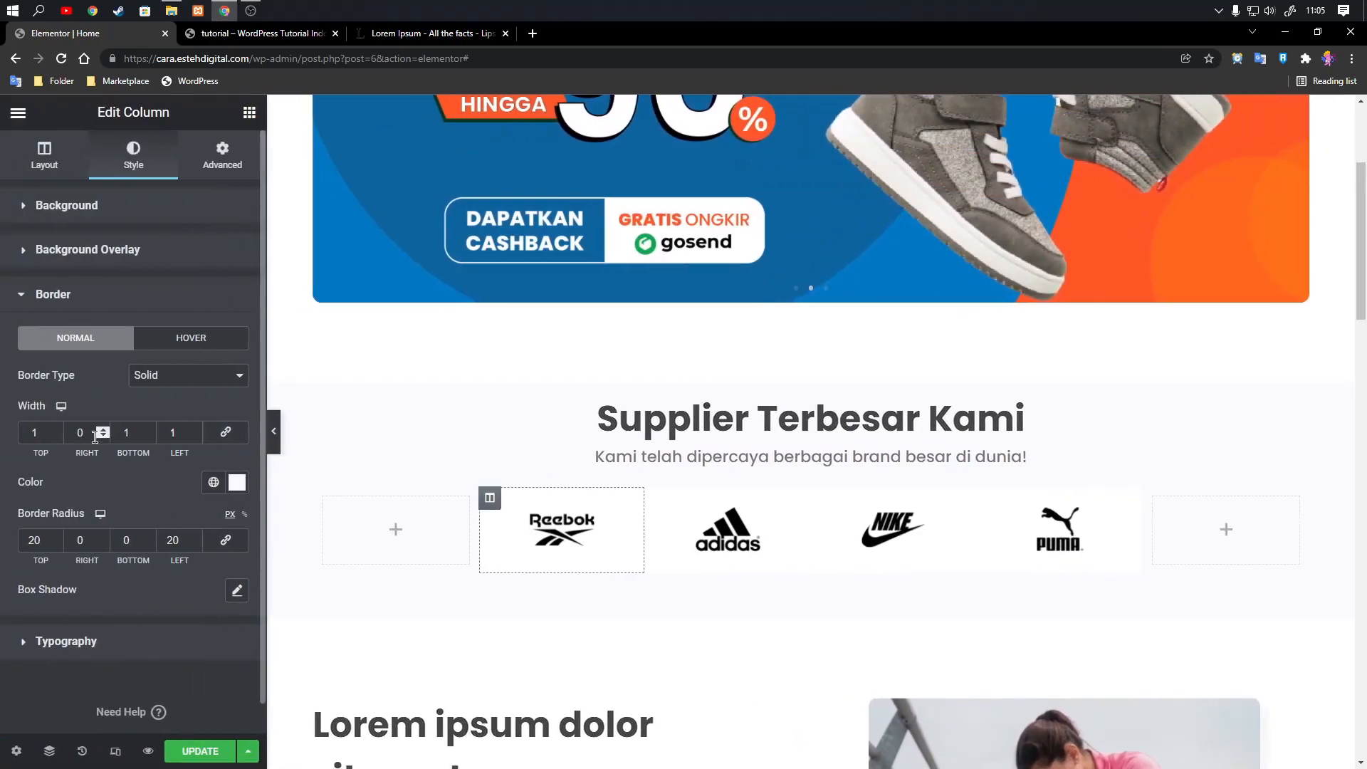
# Try a 2 px border width on the Reebok column's top, bottom and left sides, and preview it.
pyautogui.click(55, 429)
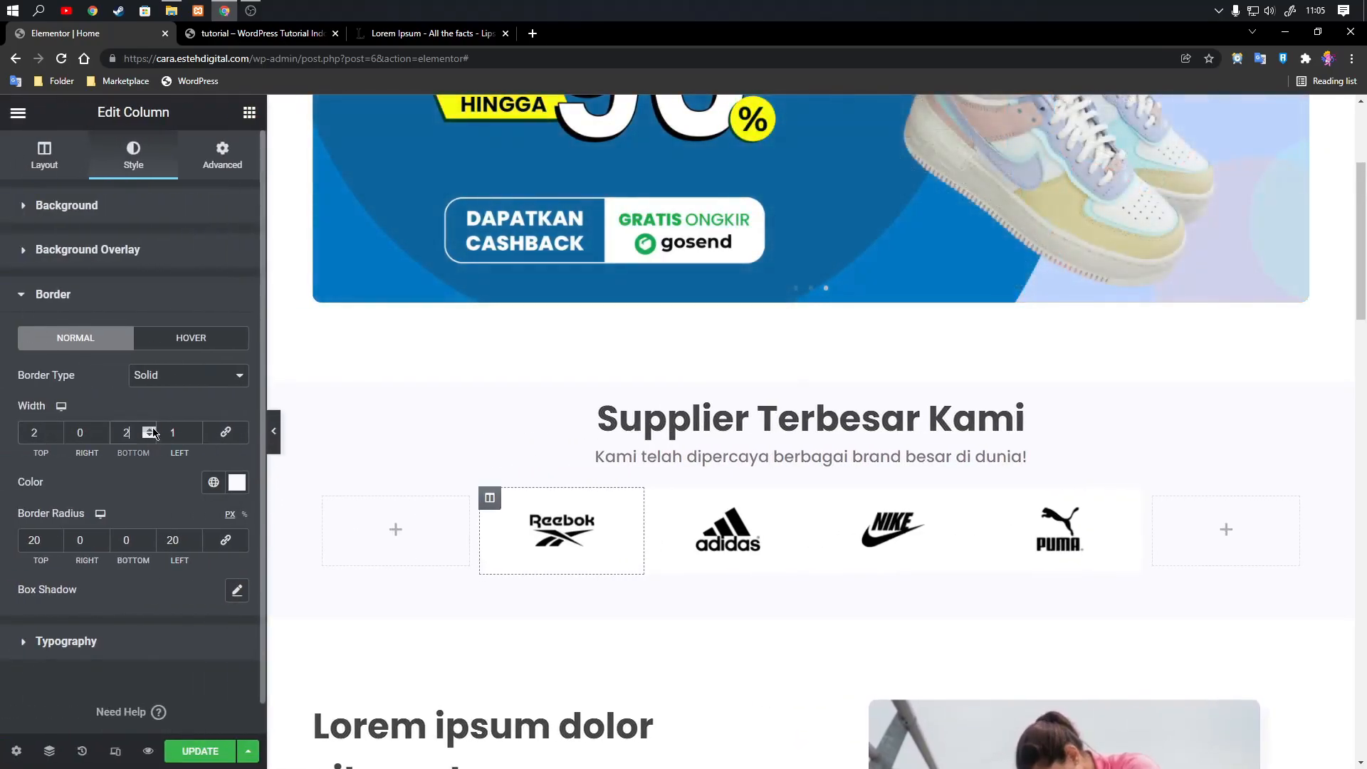
pyautogui.click(275, 431)
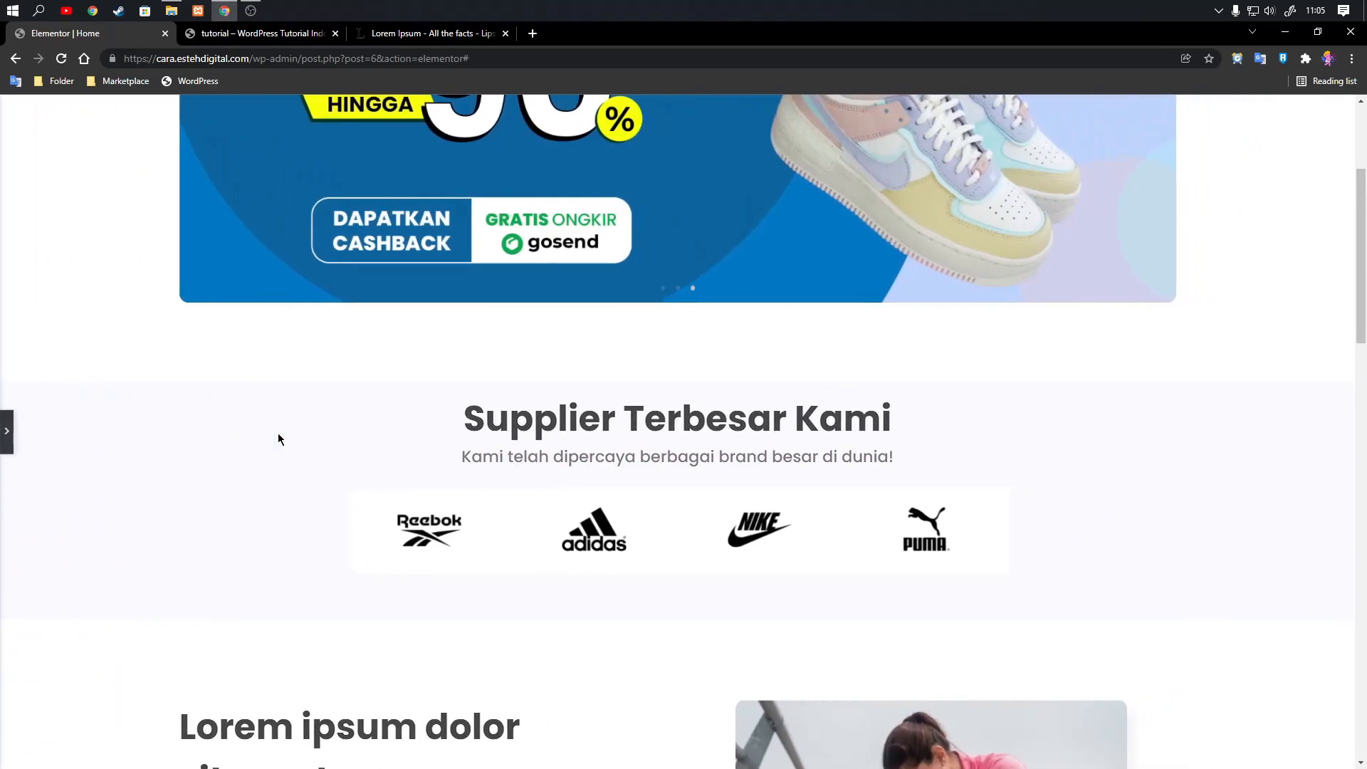
pyautogui.click(7, 431)
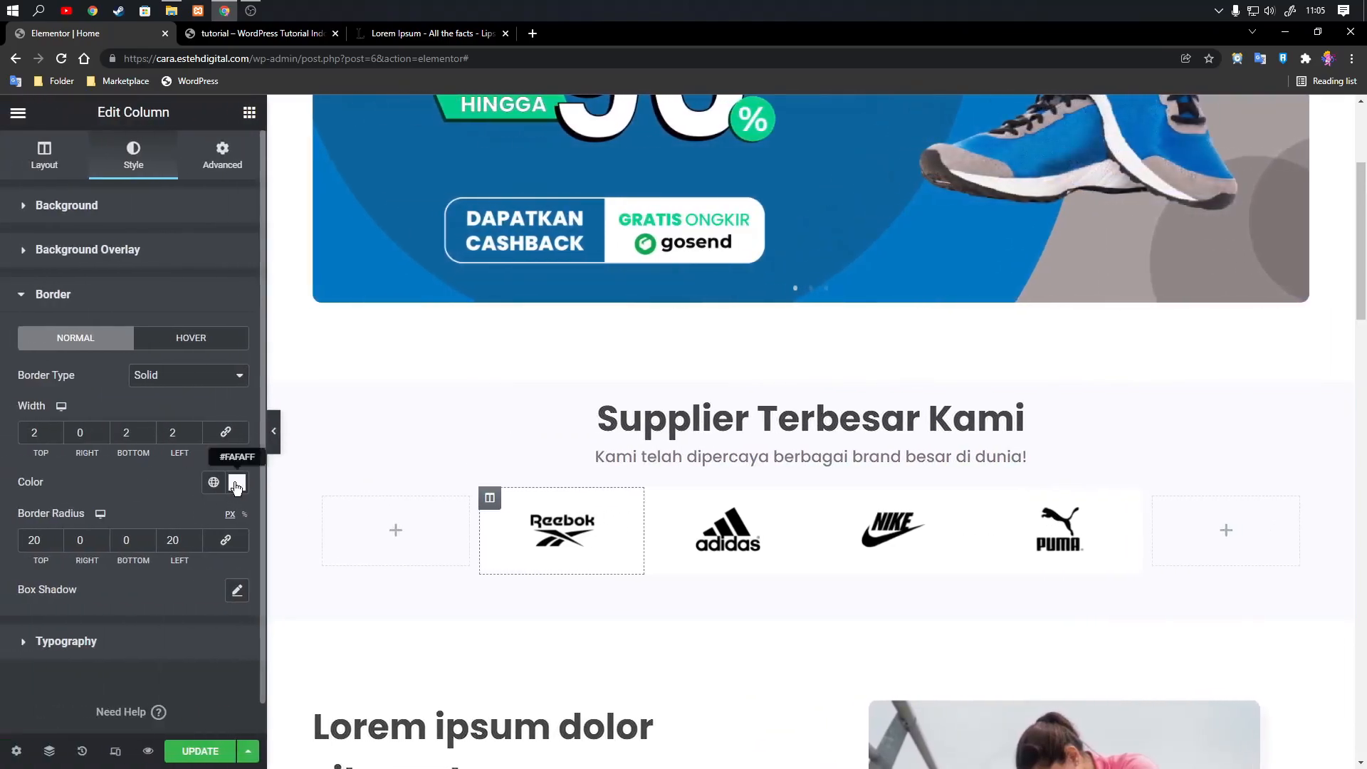
# Try a darker greyish-lavender border color on the Reebok column and preview the page.
pyautogui.click(235, 485)
pyautogui.click(271, 428)
pyautogui.click(272, 428)
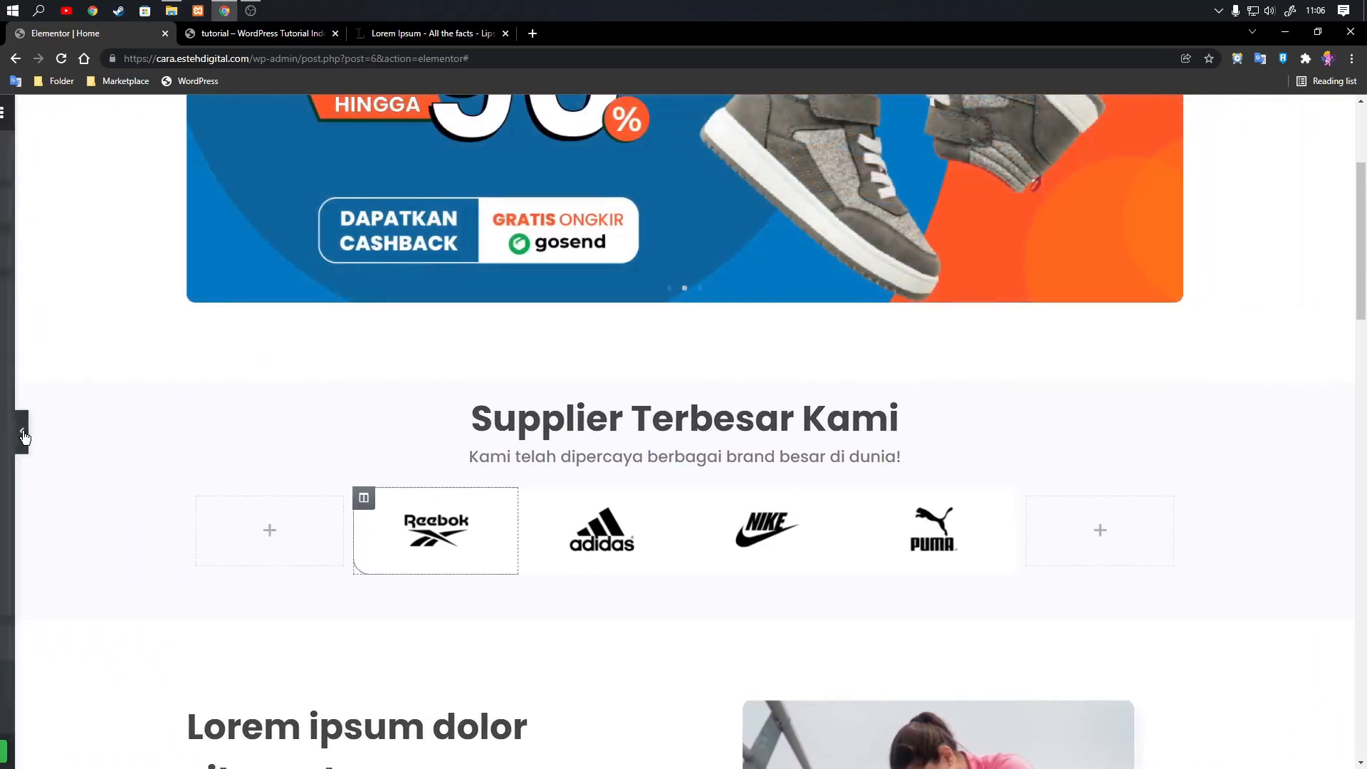
pyautogui.click(21, 433)
# Set the Reebok column's top, bottom and left border widths to 1 px and preview the result.
pyautogui.write('1')
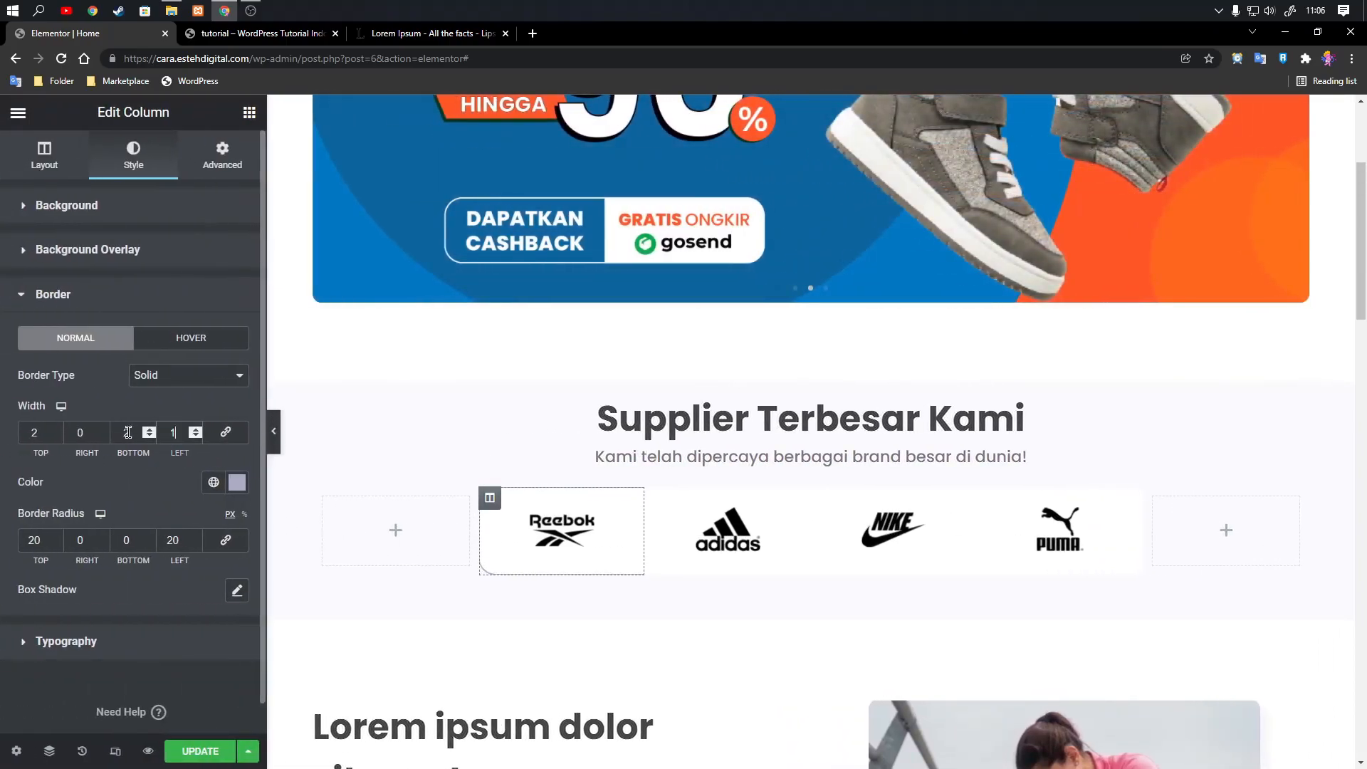
pyautogui.write('1')
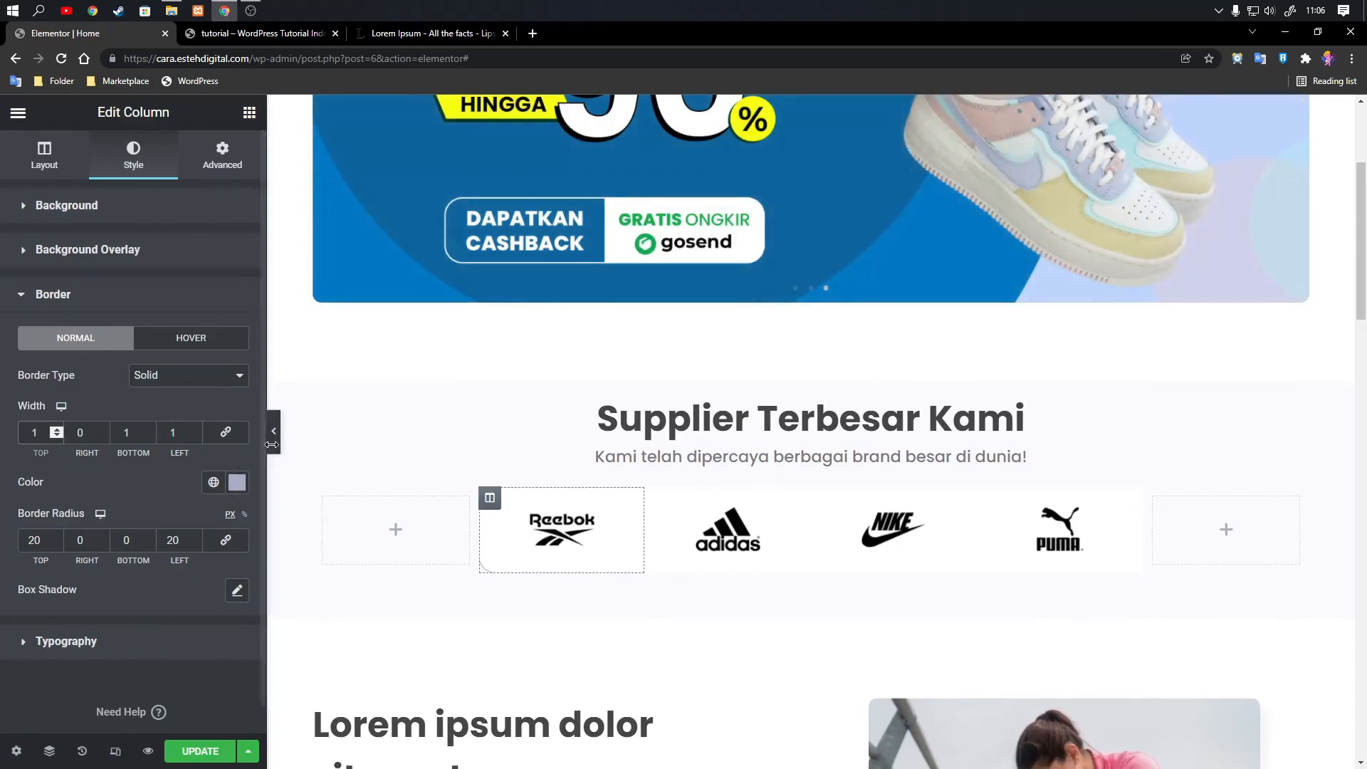
pyautogui.click(274, 442)
pyautogui.click(3, 438)
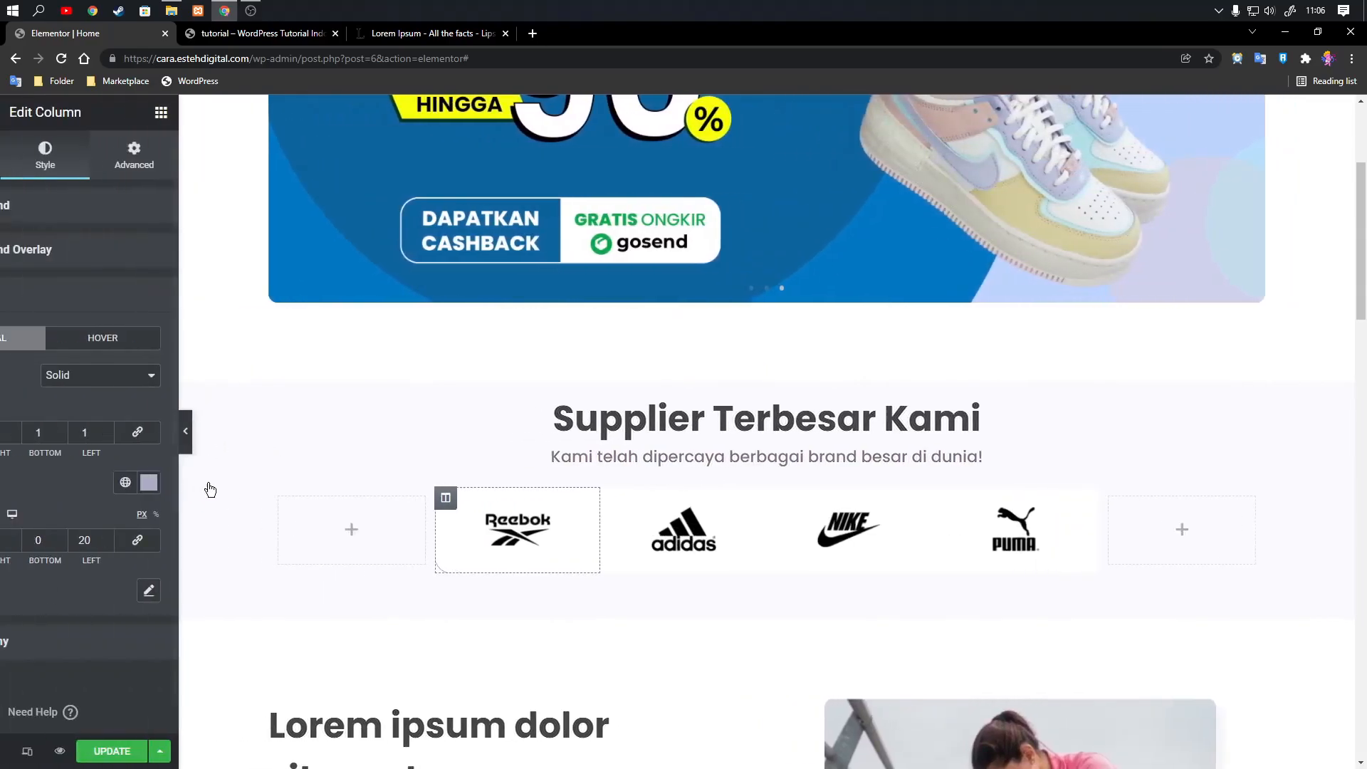
# Lighten the Reebok column's border color to #C6C6D8 and on to a paler lavender grey, previewing the page.
pyautogui.click(237, 482)
pyautogui.click(60, 262)
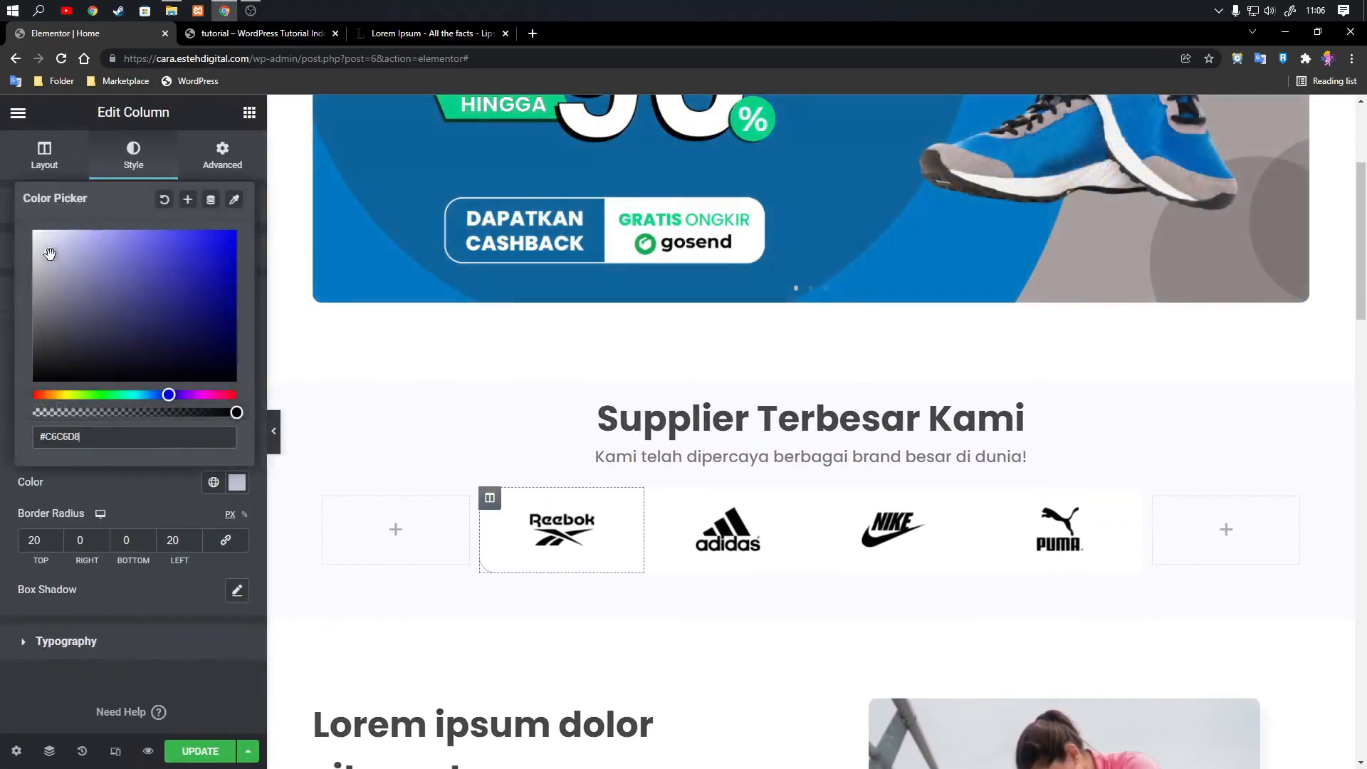
pyautogui.click(273, 431)
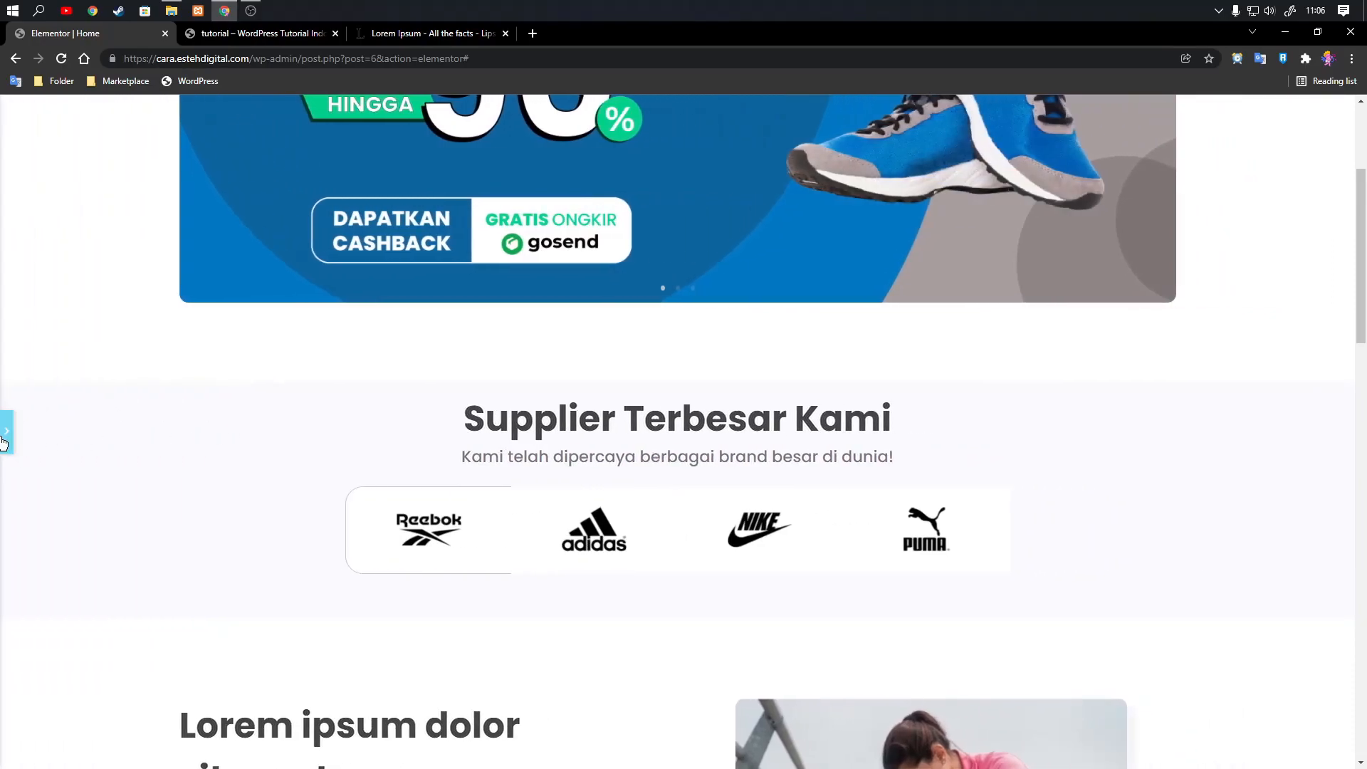
pyautogui.click(5, 430)
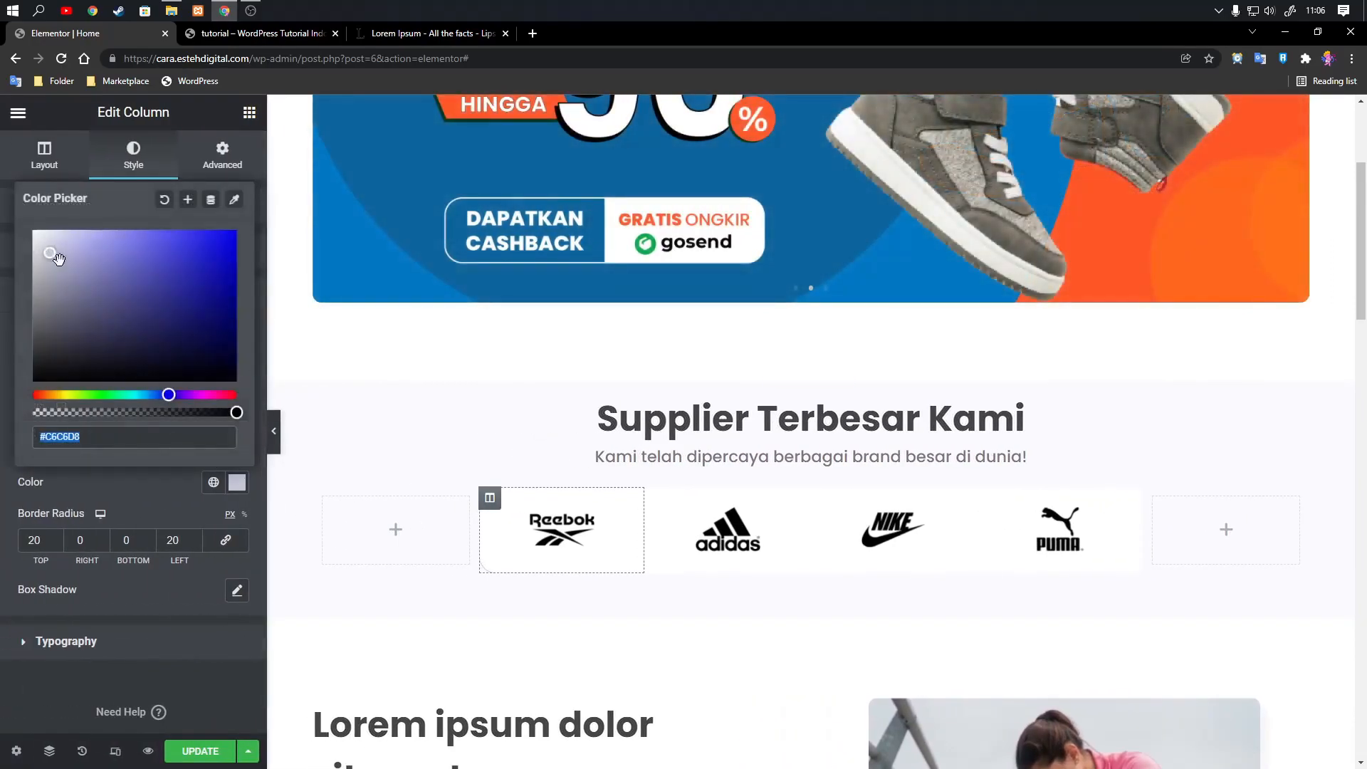
pyautogui.click(274, 431)
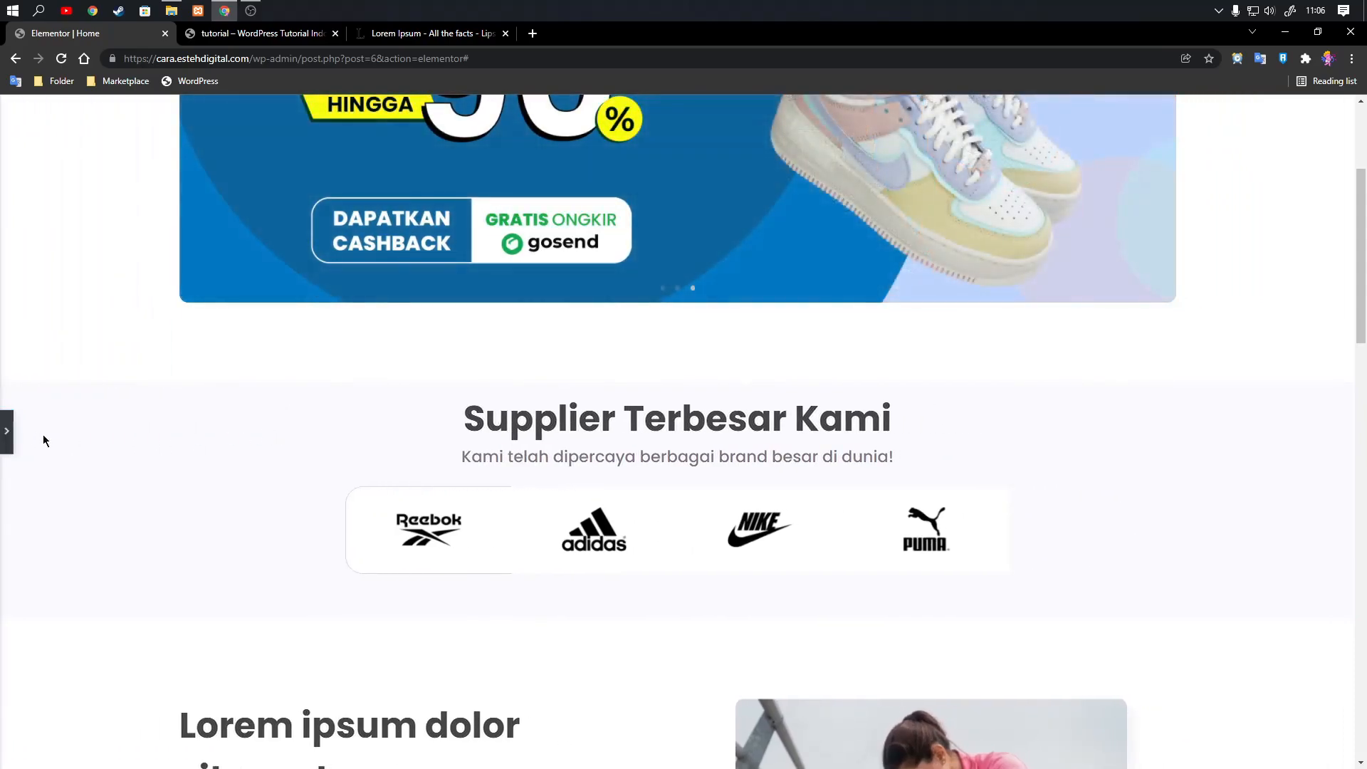
# Lighten the Reebok column's border color to #DFDFEC and preview the page.
pyautogui.click(4, 432)
pyautogui.click(237, 482)
pyautogui.click(52, 248)
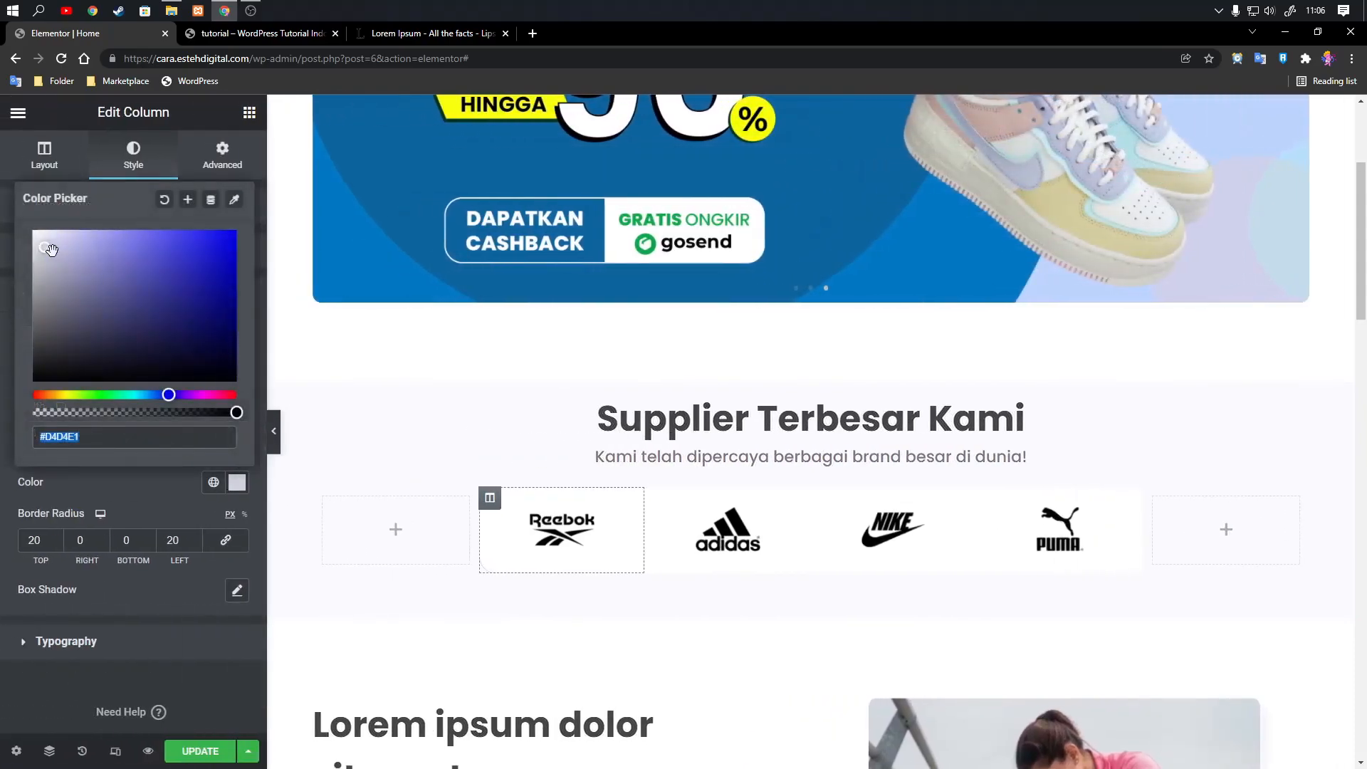
pyautogui.click(274, 430)
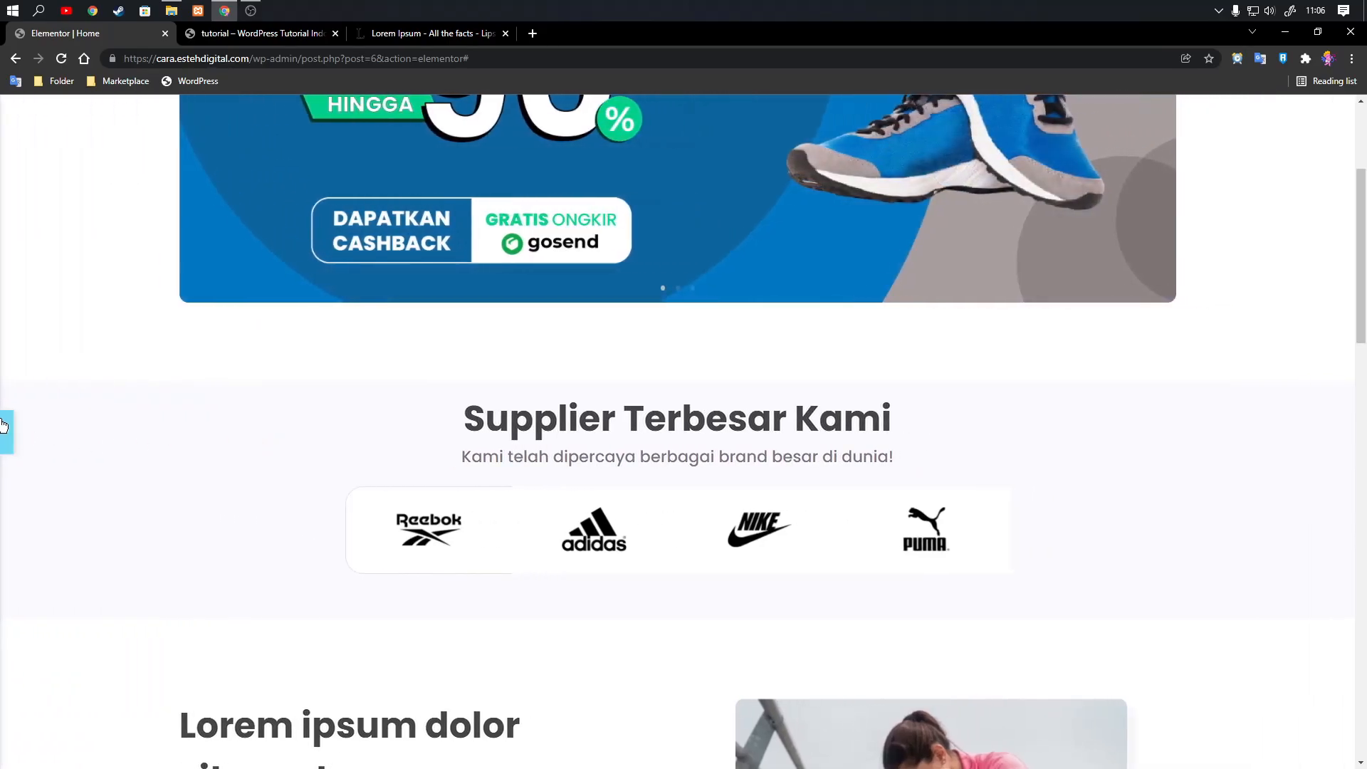
# Copy the color code #DFDFEC from the Reebok column's border settings.
pyautogui.click(4, 425)
pyautogui.click(237, 482)
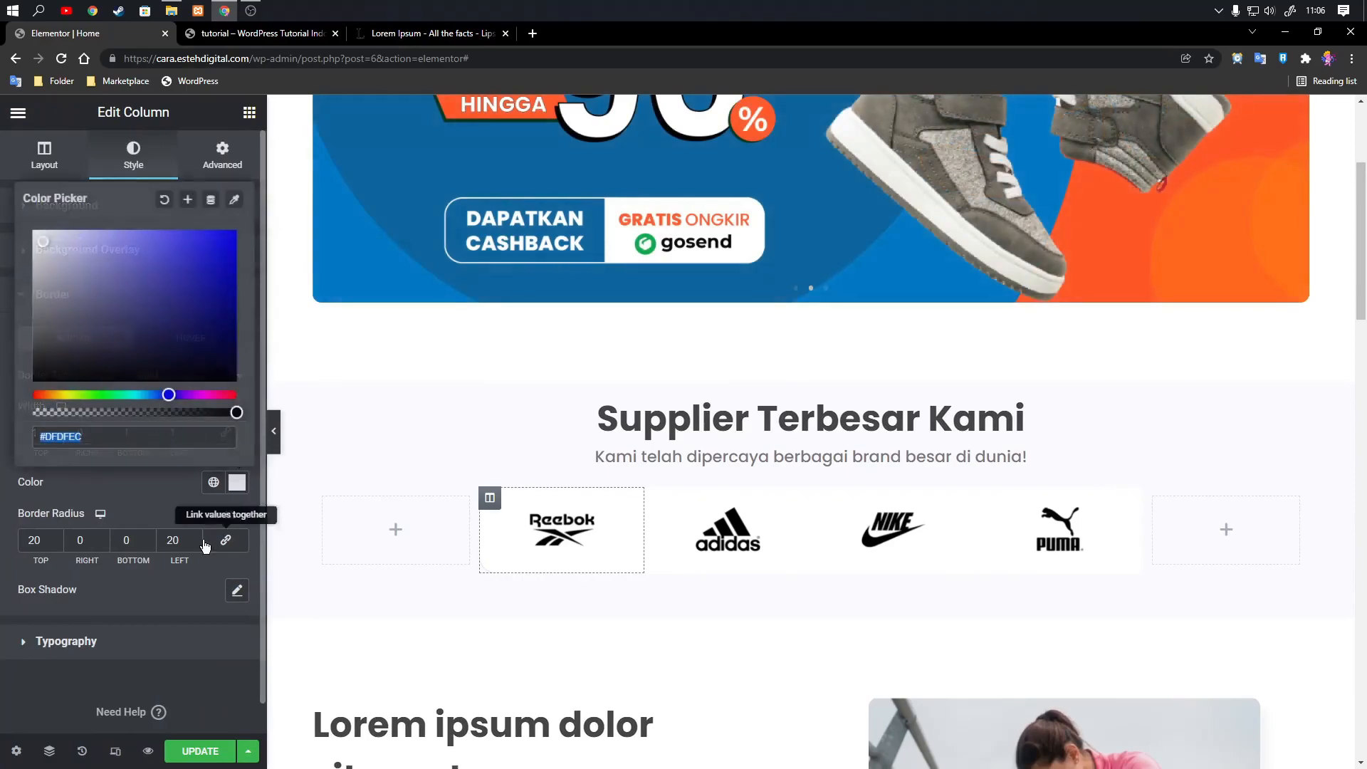
pyautogui.rightClick(58, 437)
pyautogui.click(86, 489)
pyautogui.click(90, 496)
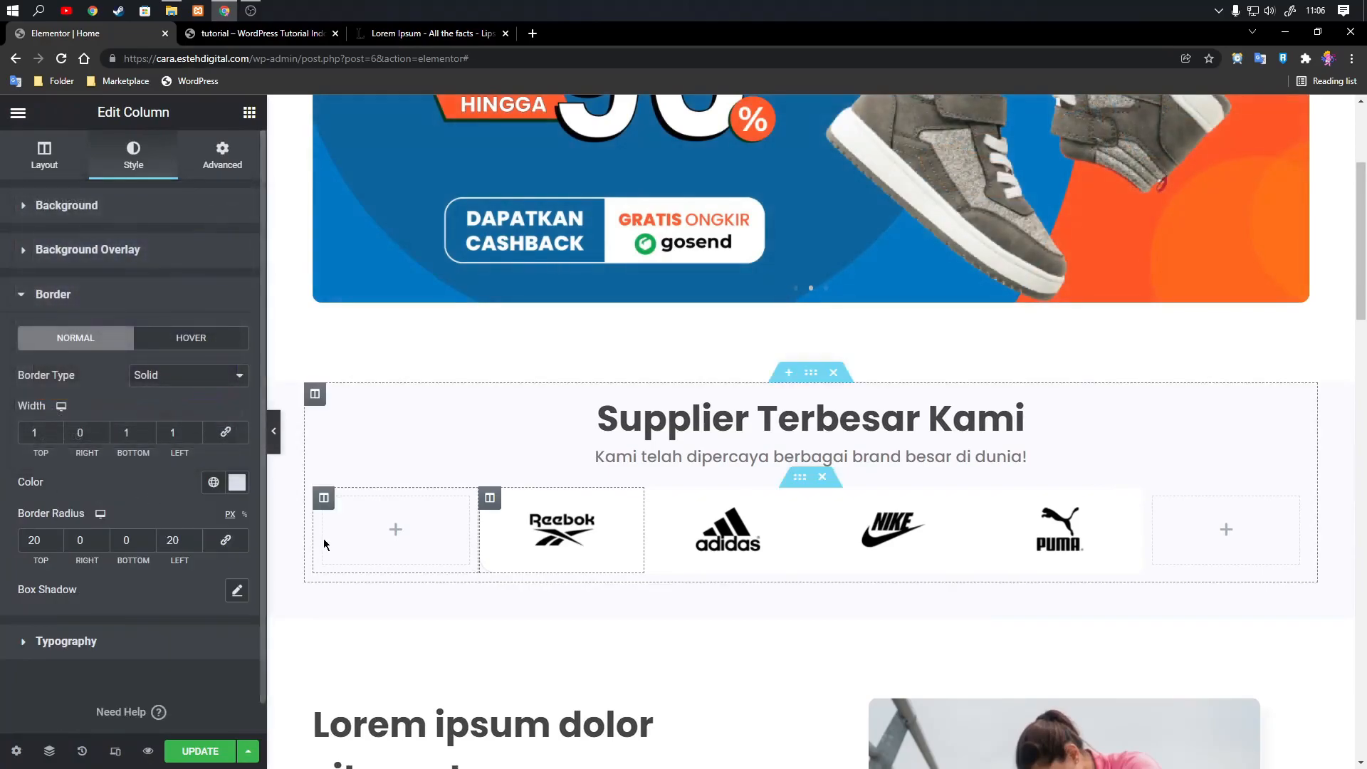
# Give the Adidas logo column a solid border type.
pyautogui.click(655, 498)
pyautogui.click(222, 155)
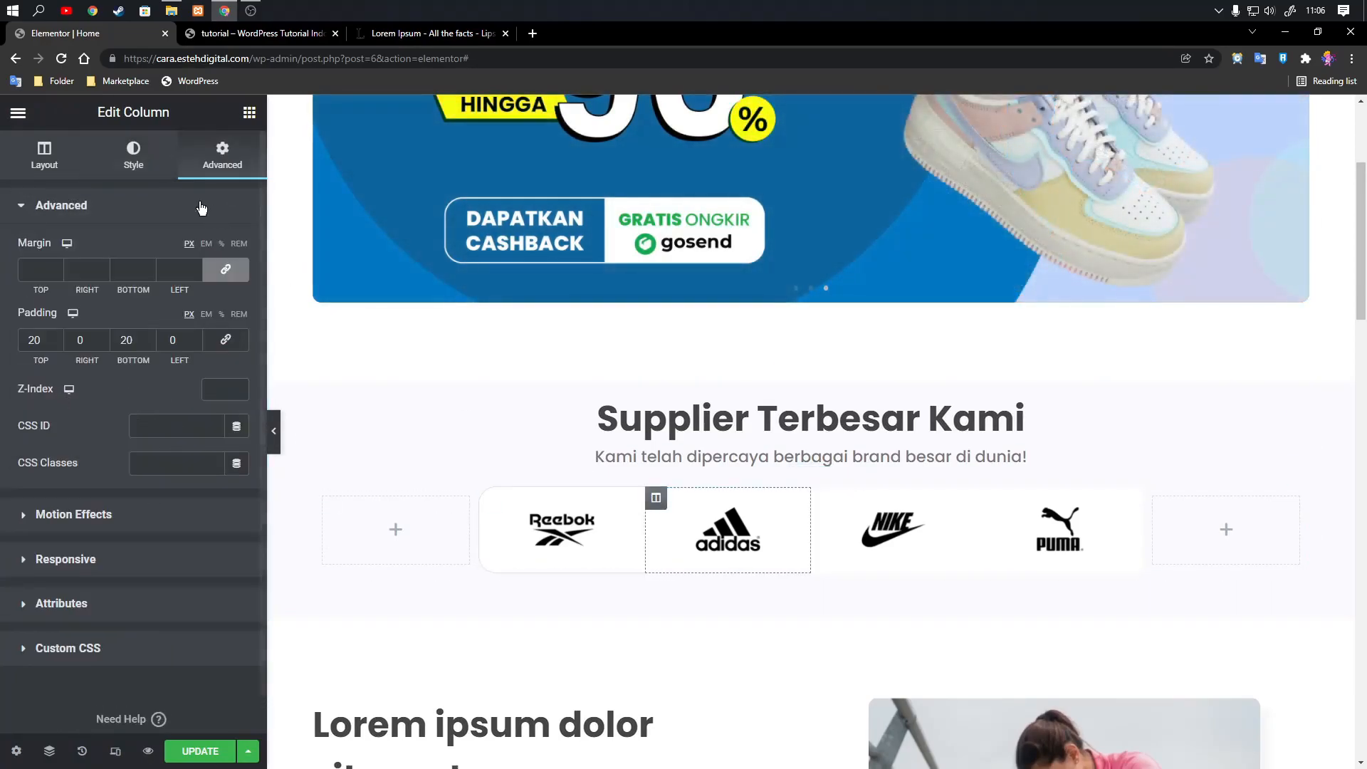
pyautogui.click(135, 153)
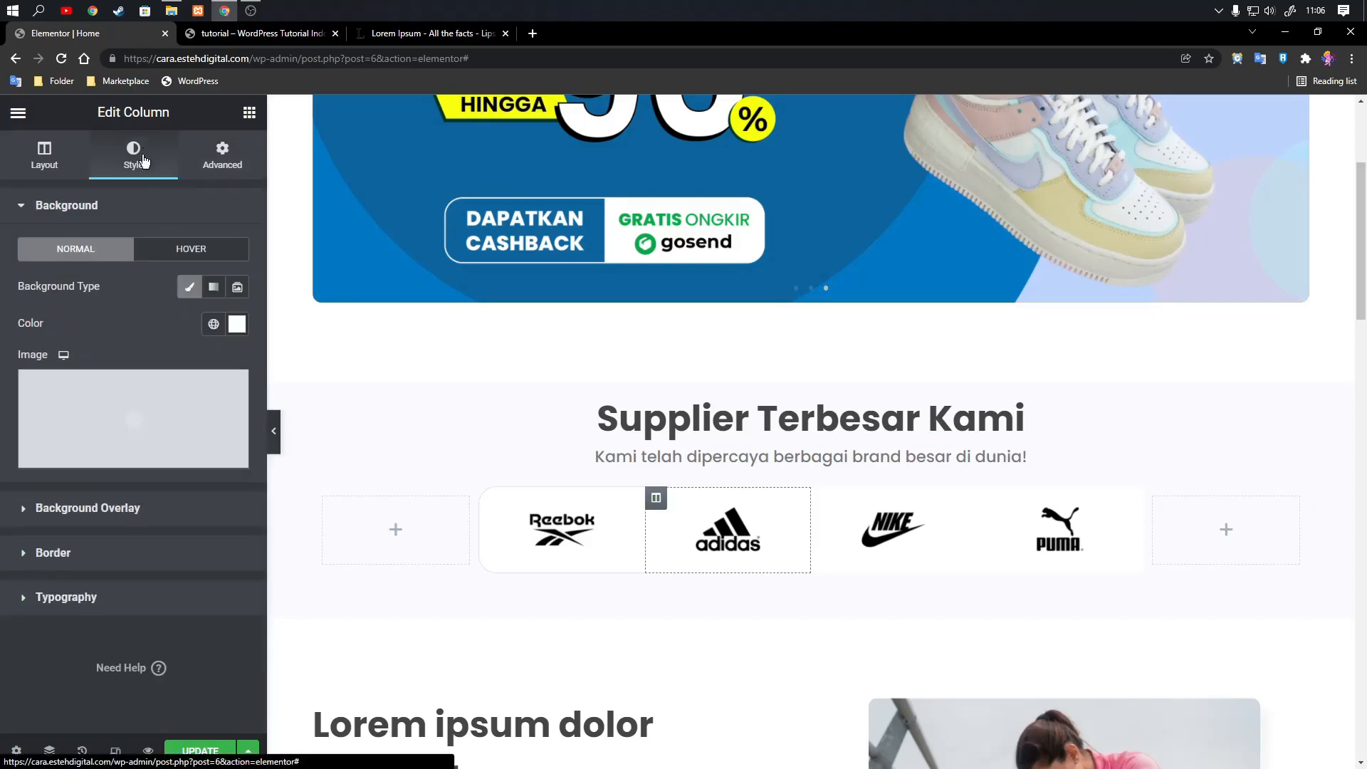
pyautogui.click(96, 552)
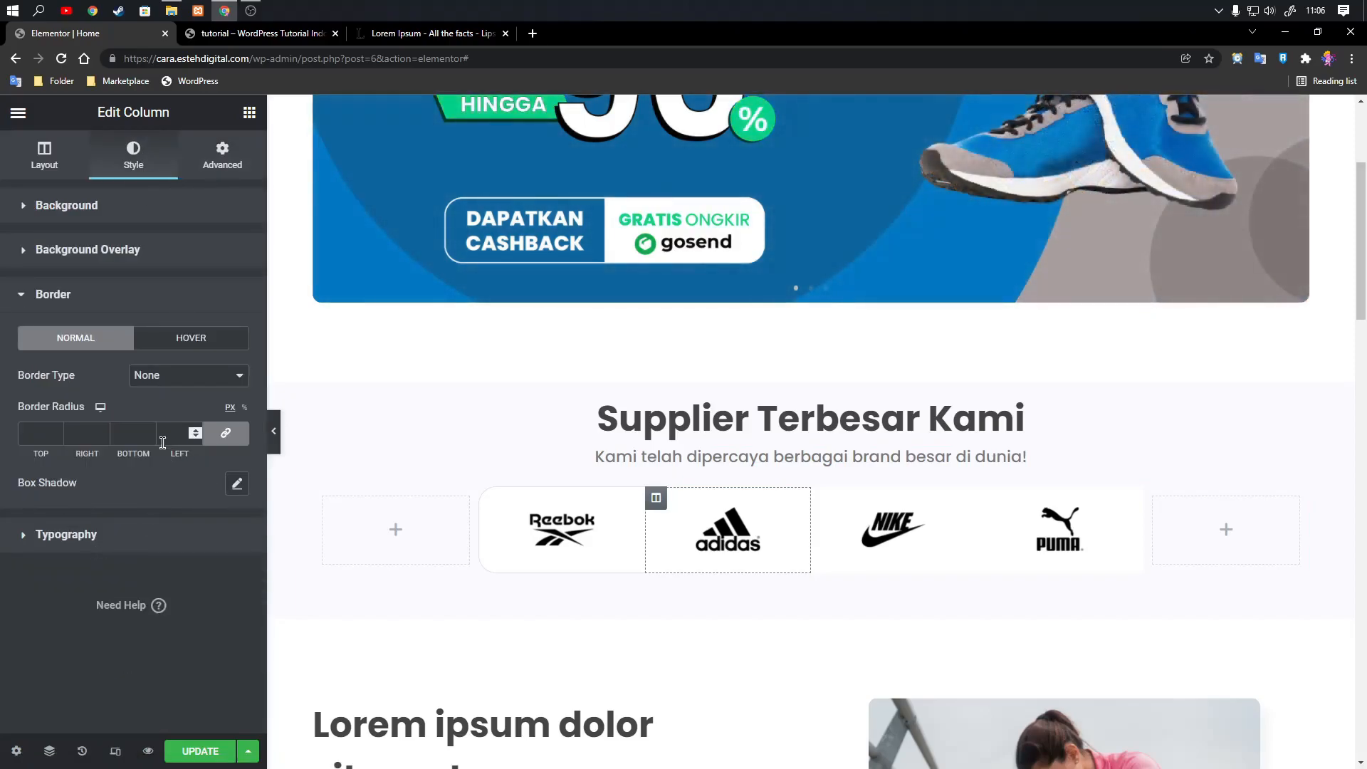
pyautogui.click(191, 384)
pyautogui.click(160, 407)
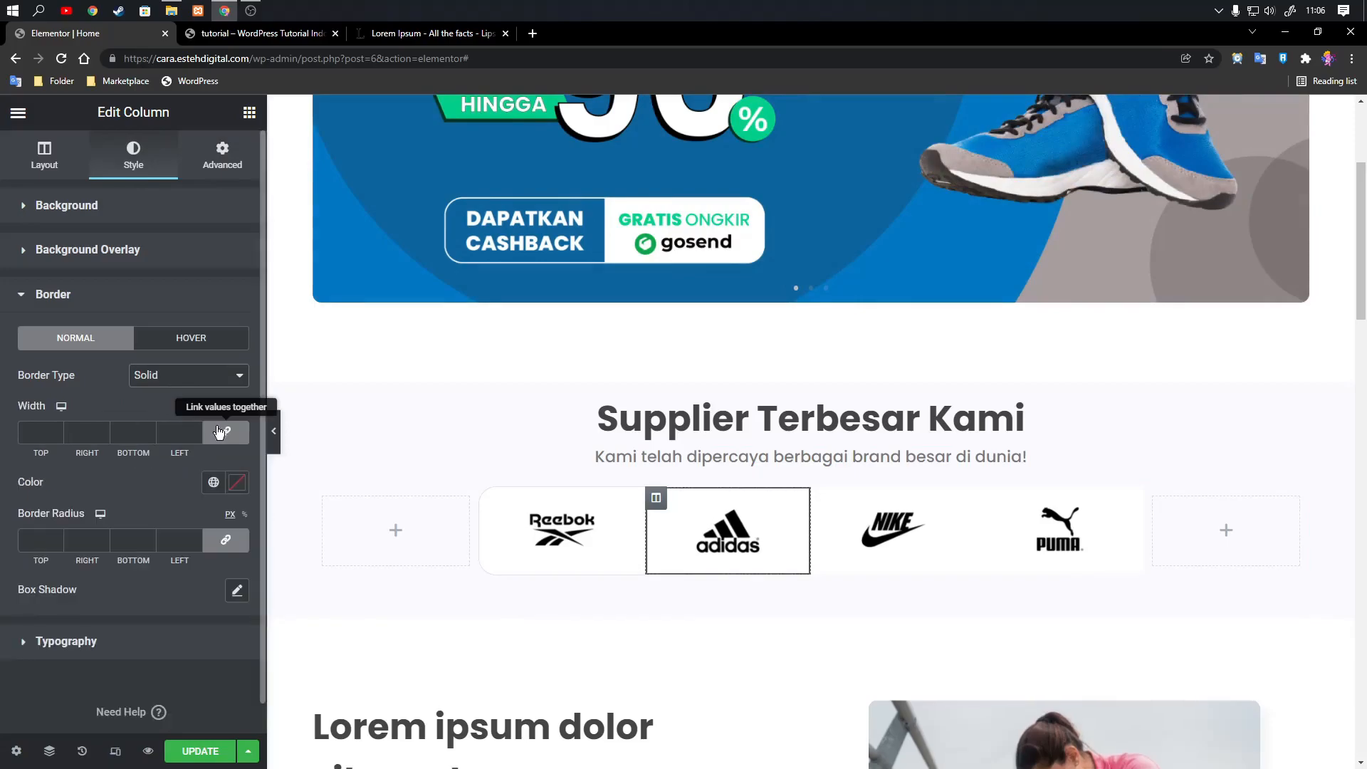
# Set the Adidas column's border width to 1 px on top and bottom, 0 on the sides, using the copied color #DFDFEC.
pyautogui.click(40, 432)
pyautogui.write('0')
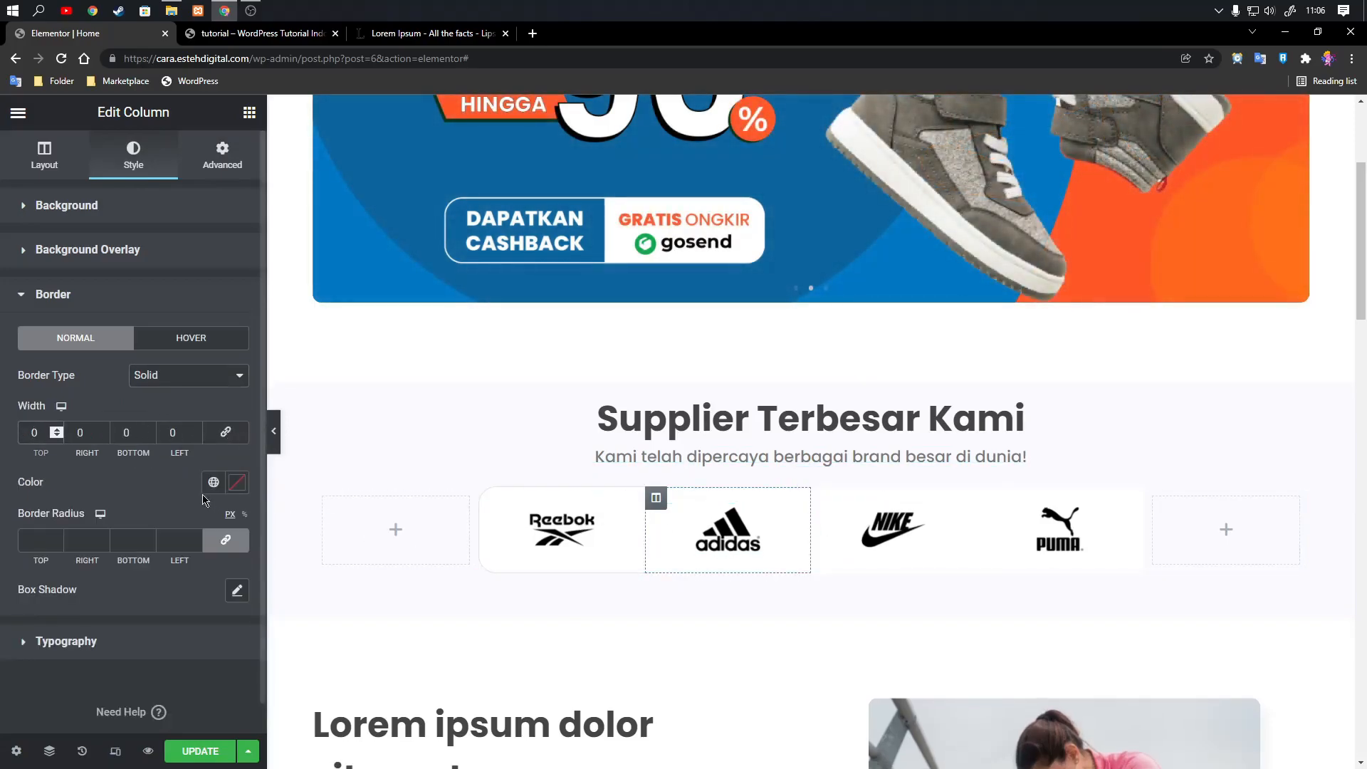
pyautogui.write('1')
pyautogui.moveTo(134, 433); pyautogui.dragTo(106, 433)
pyautogui.write('1')
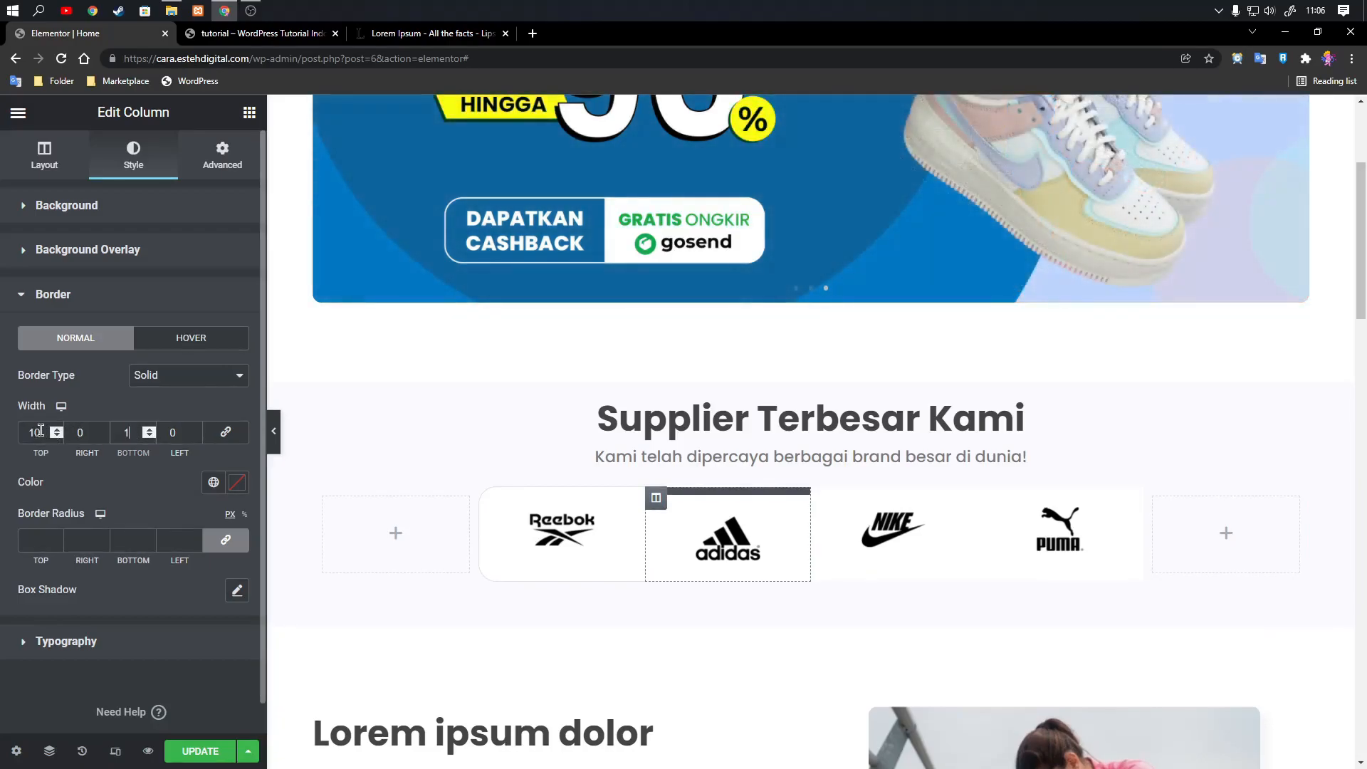
pyautogui.press('BackSpace')
pyautogui.click(238, 485)
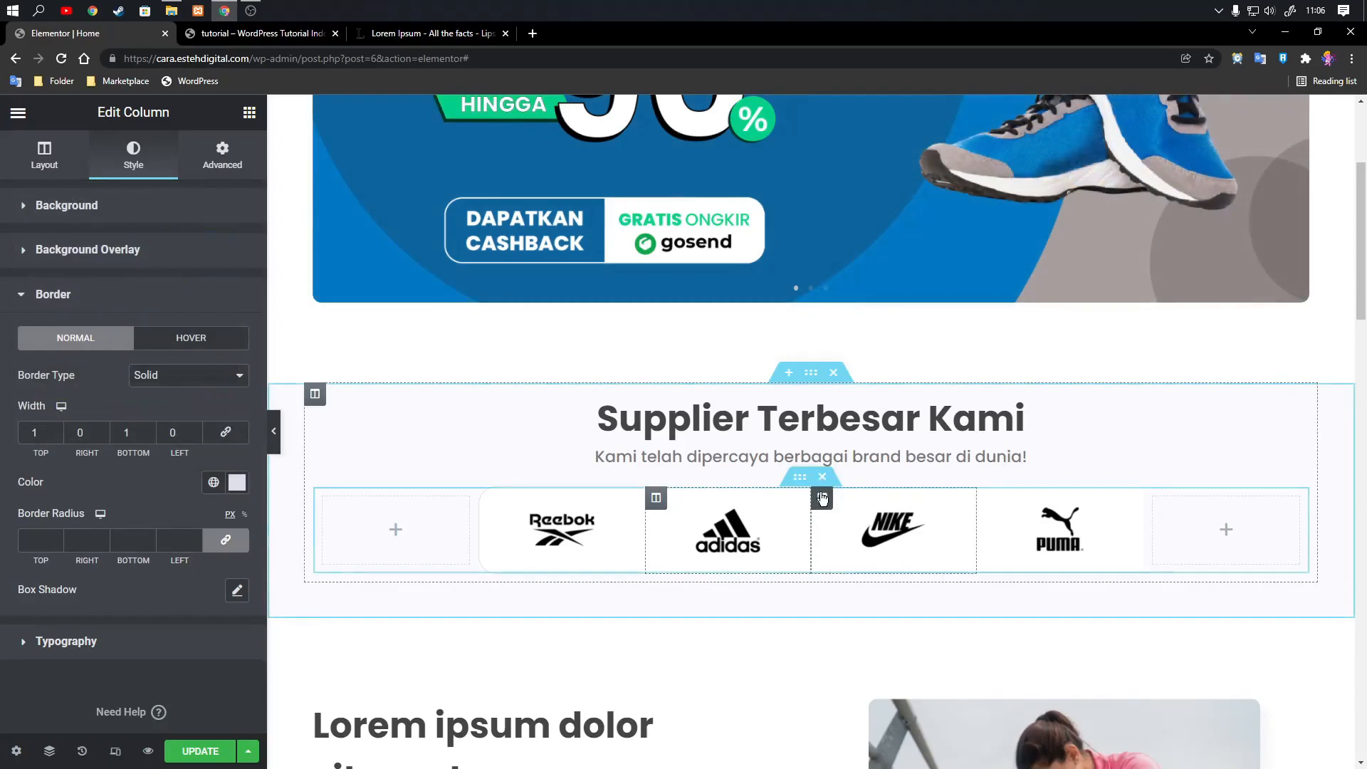
# Give the Nike logo column a solid border type.
pyautogui.click(822, 497)
pyautogui.click(135, 157)
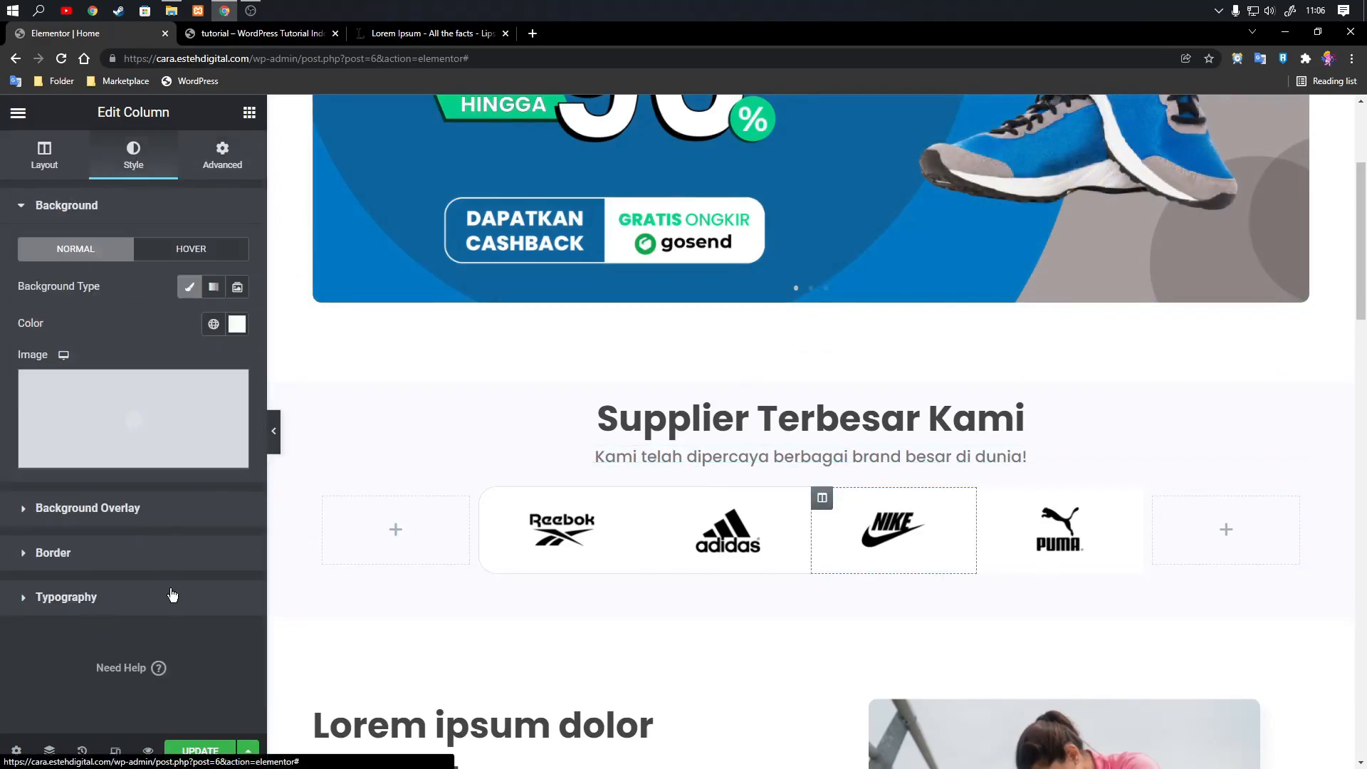
pyautogui.click(171, 553)
pyautogui.click(189, 375)
pyautogui.click(153, 403)
# Set the Nike column's border to 1 px on top and bottom, 0 on the sides, in color #DFDFEC.
pyautogui.click(226, 433)
pyautogui.click(33, 432)
pyautogui.write('1')
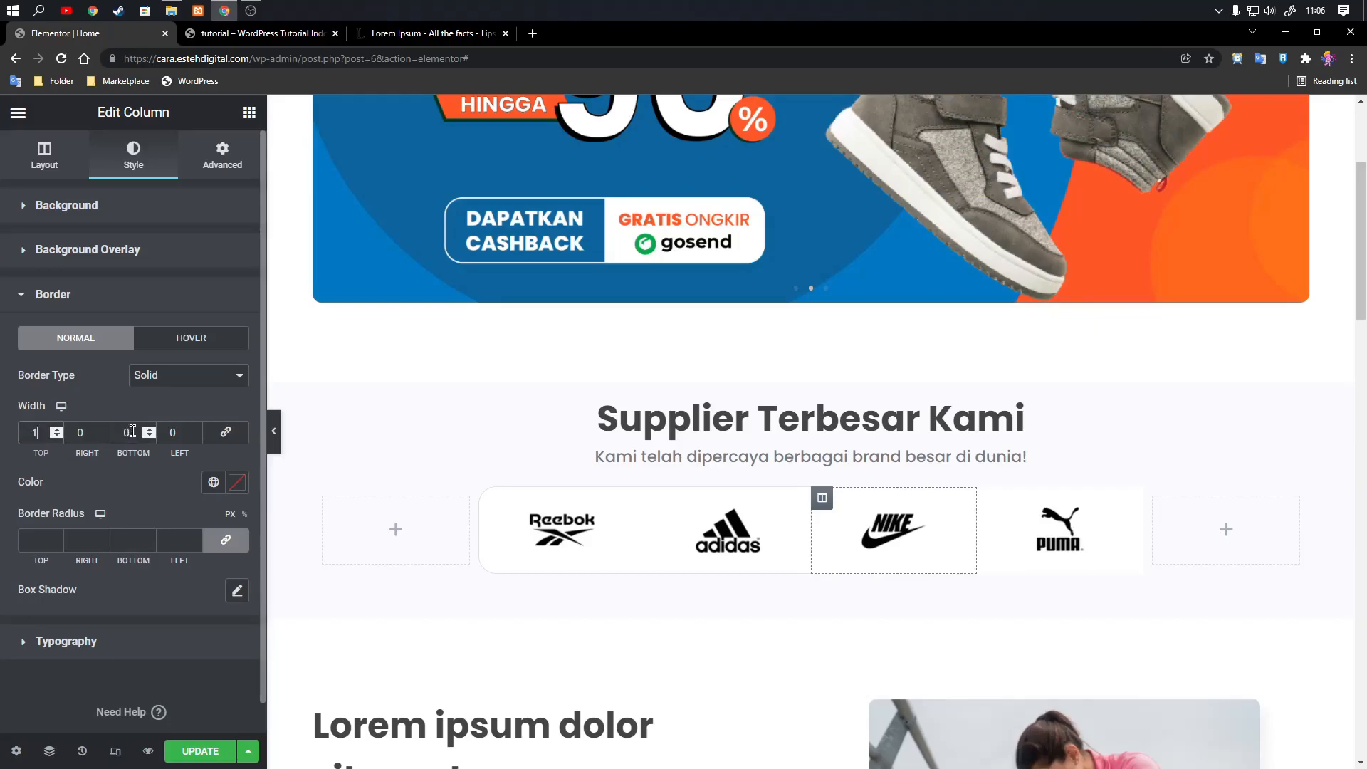
pyautogui.click(237, 484)
pyautogui.hotkey('ctrl', 'v')
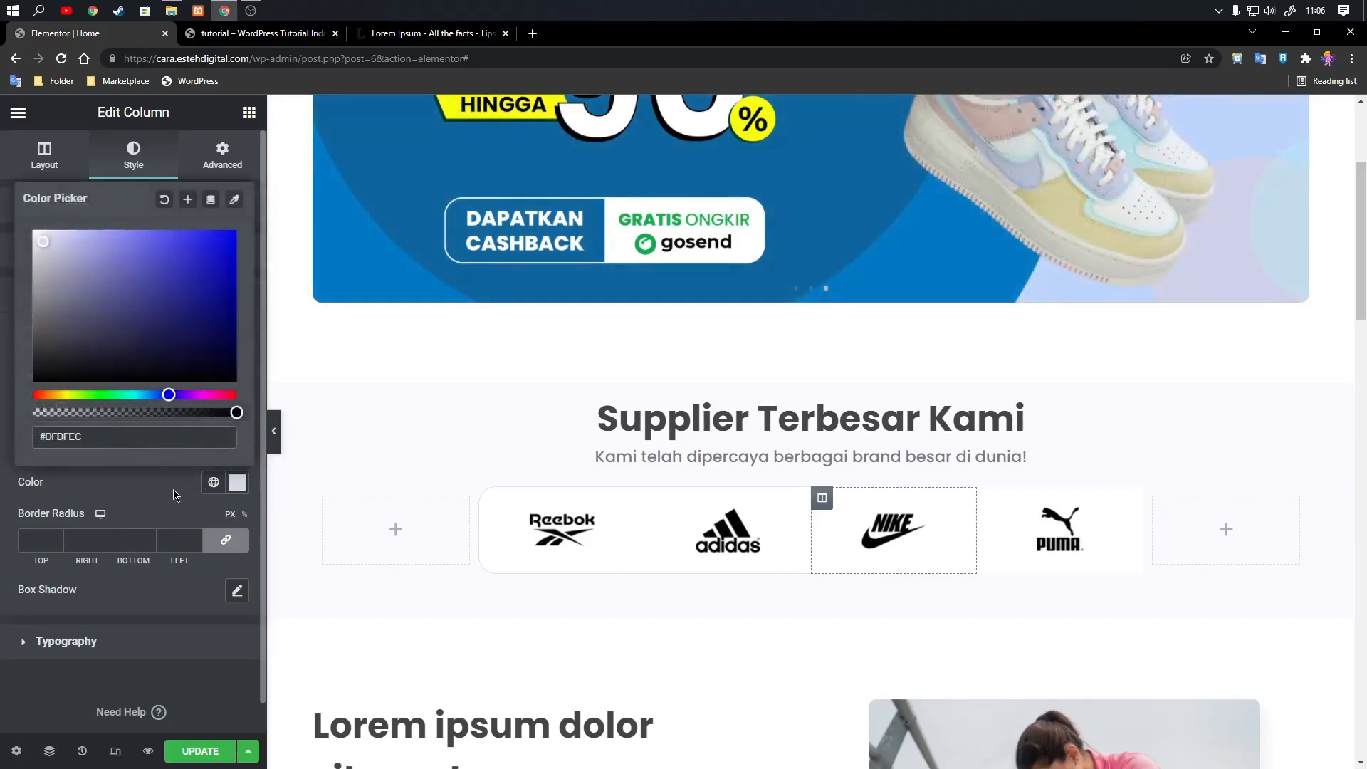
pyautogui.click(174, 491)
# Give the Puma logo column a solid border type.
pyautogui.click(987, 497)
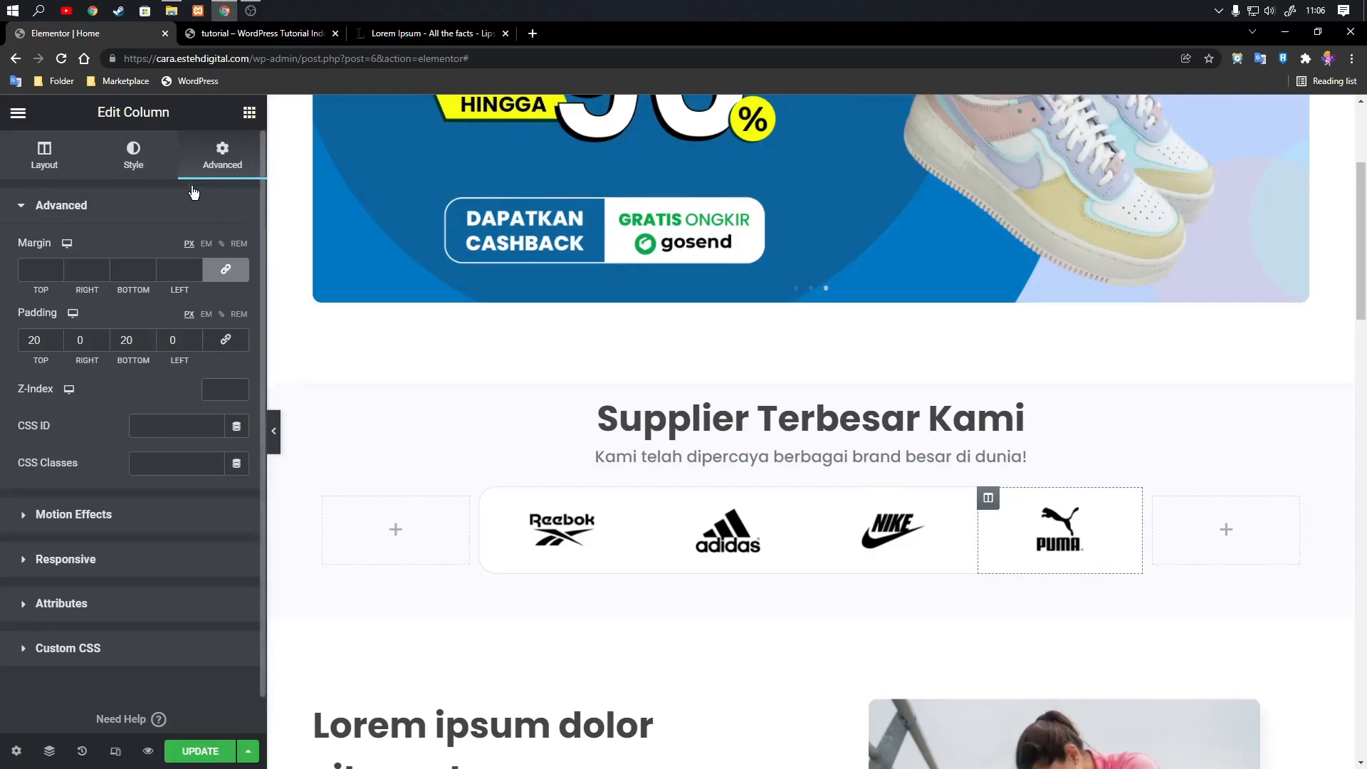
pyautogui.click(134, 153)
pyautogui.click(142, 552)
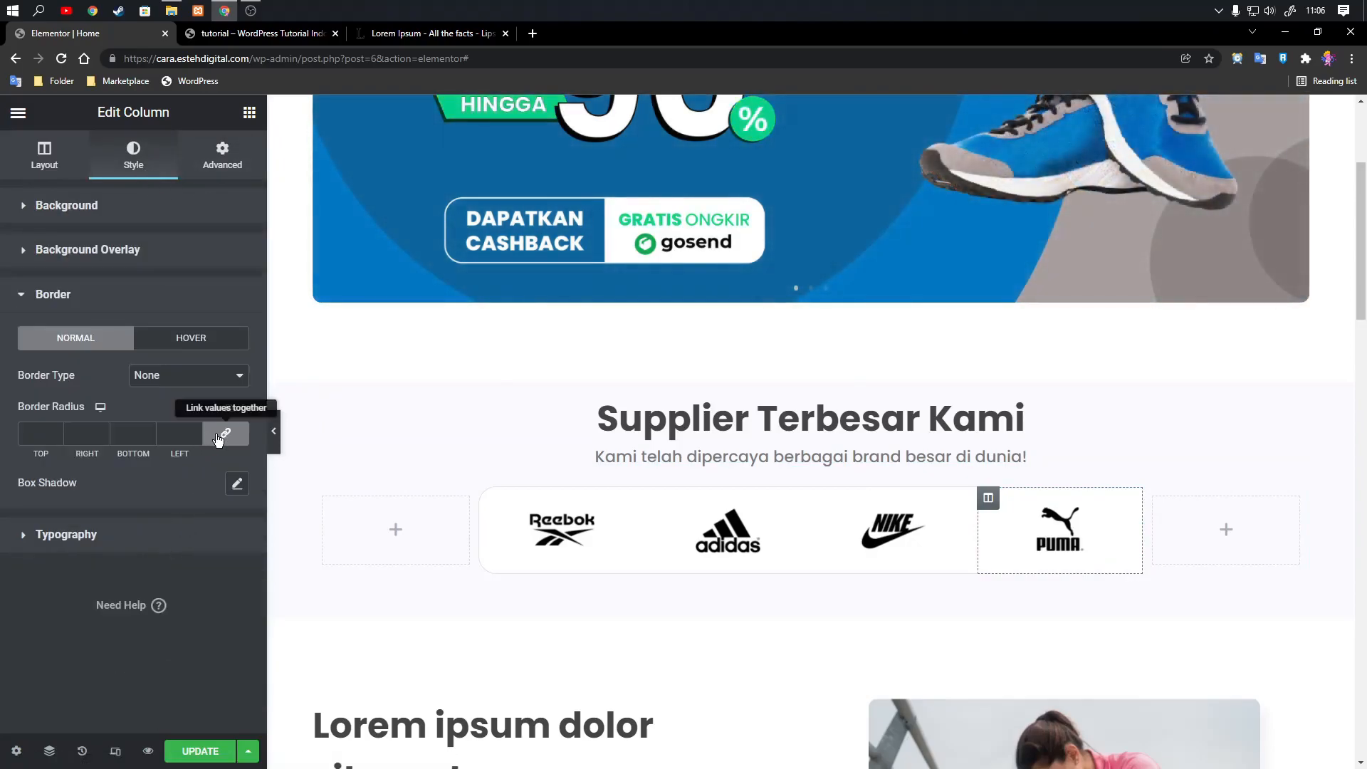
pyautogui.click(205, 379)
pyautogui.click(186, 402)
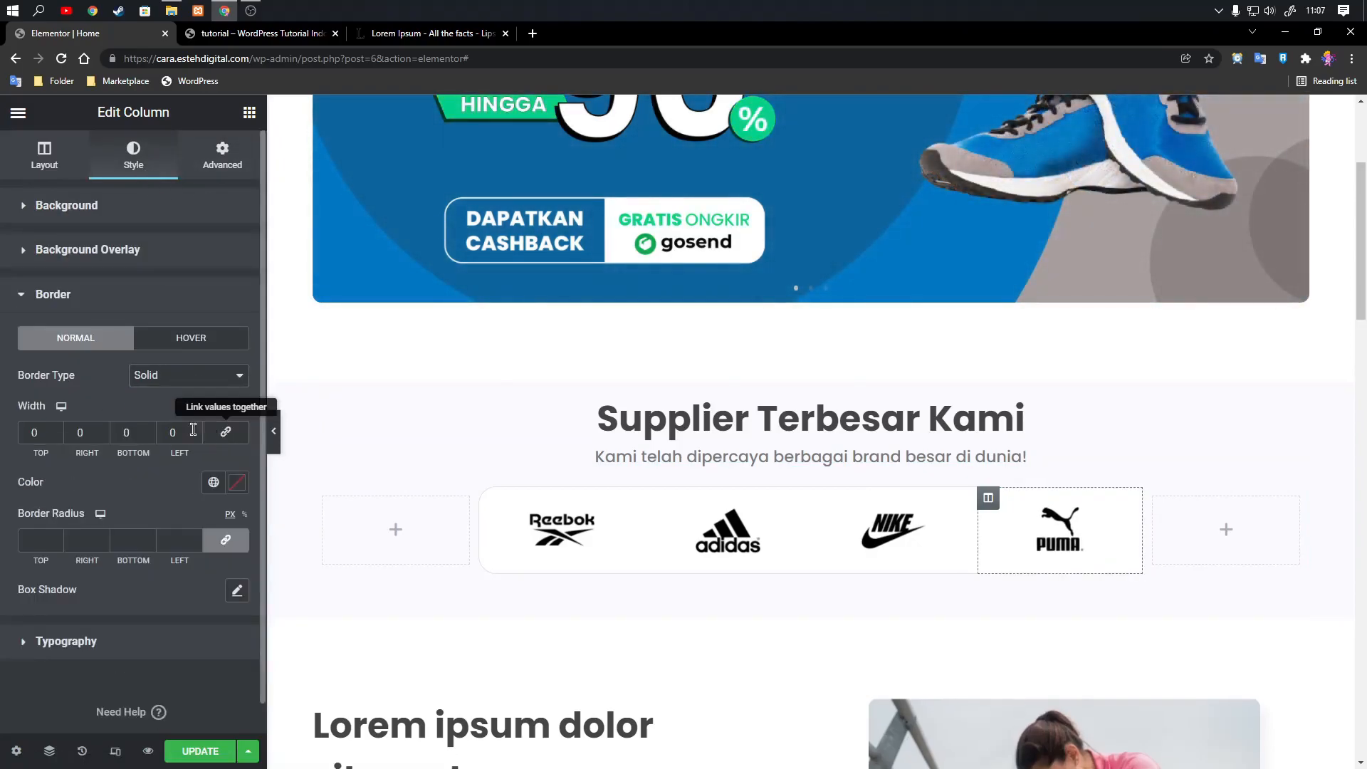
# Set the Puma column's top, right and bottom border widths to 1 px, left to 0, and apply the copied color #DFDFEC.
pyautogui.moveTo(39, 432); pyautogui.dragTo(13, 432)
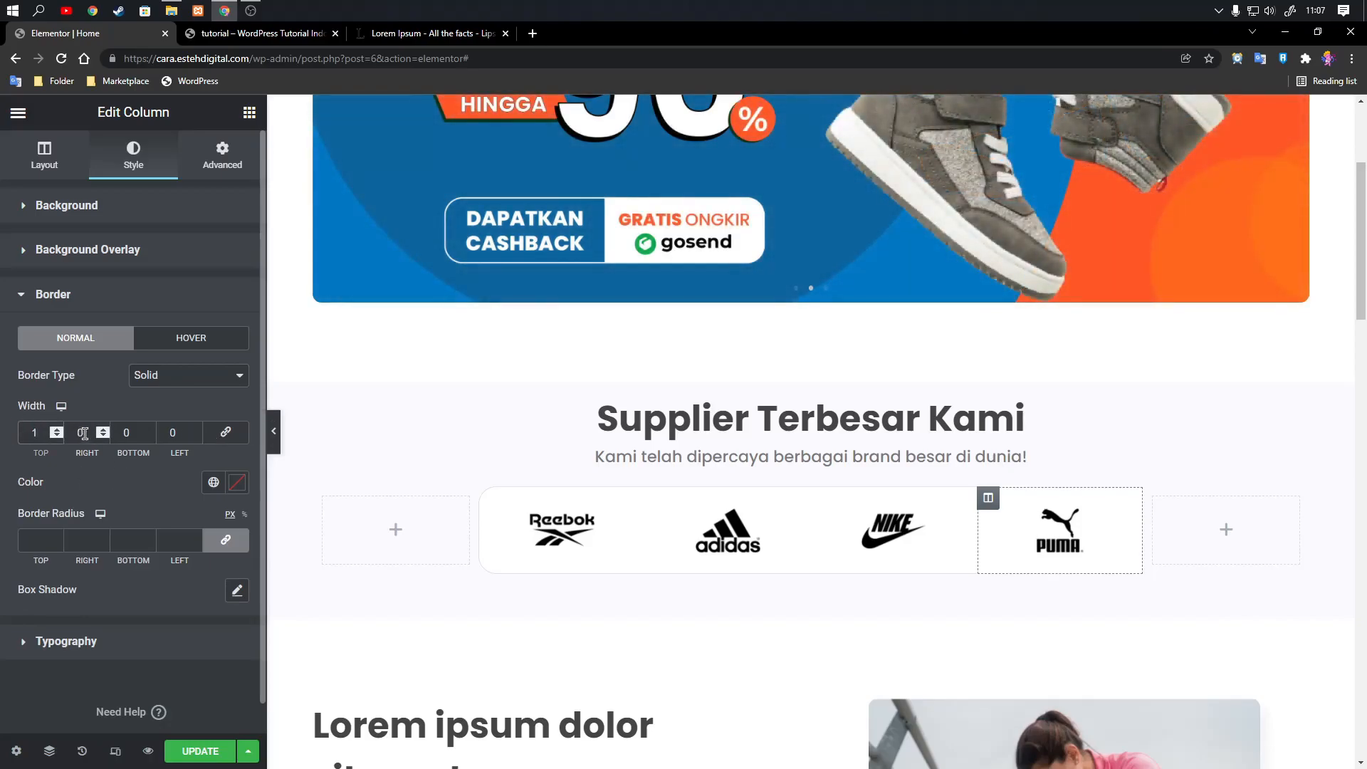
pyautogui.write('1')
pyautogui.press('Tab')
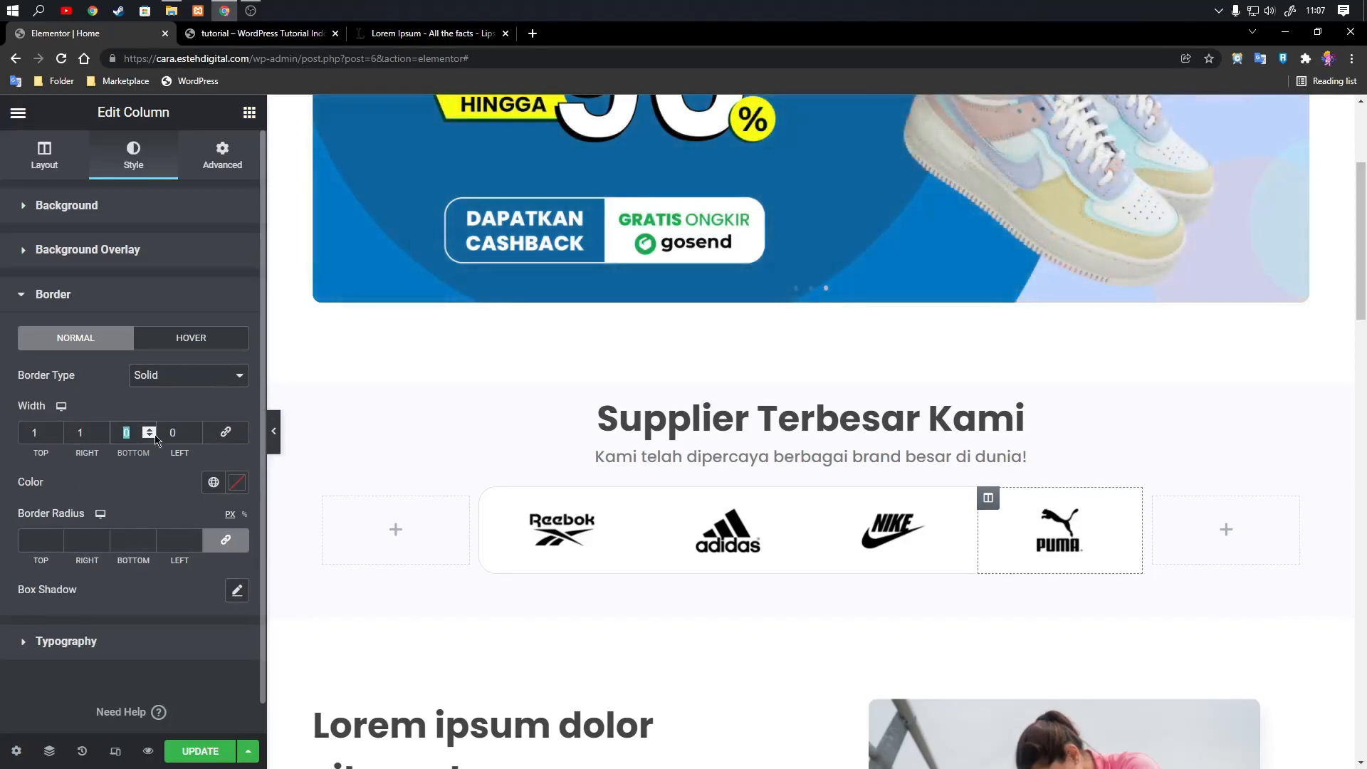
pyautogui.click(238, 484)
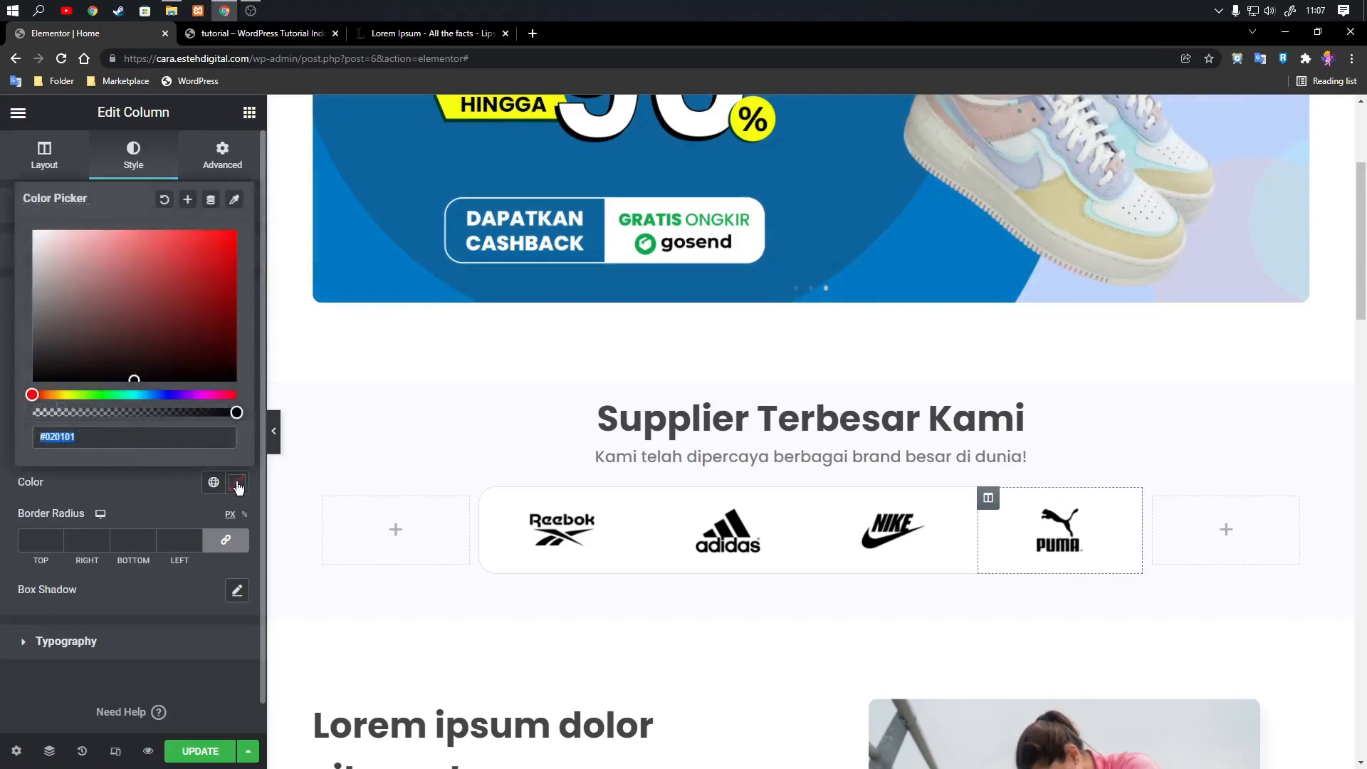
pyautogui.hotkey('ctrl', 'v')
pyautogui.click(162, 493)
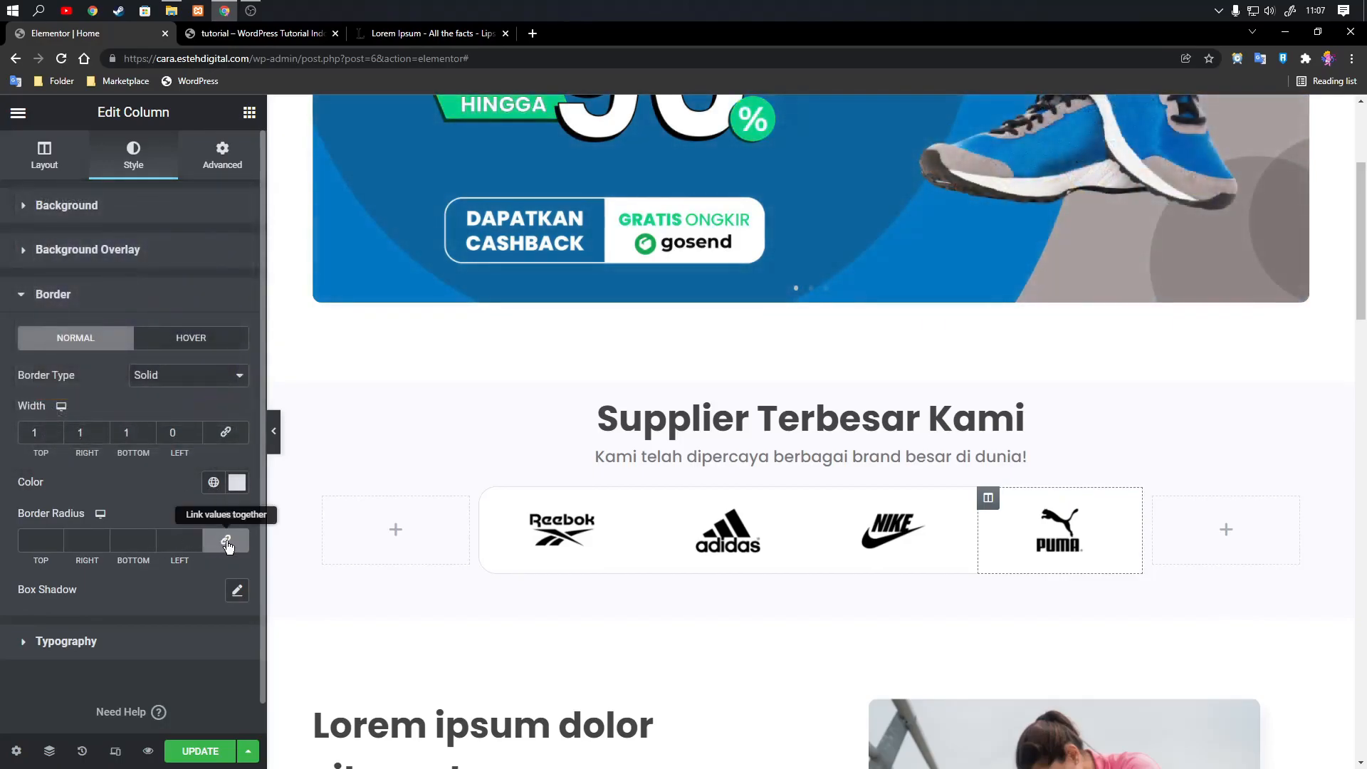
# Set the Puma column's right and bottom border radius values to 20 px, the others to 0, and update the page.
pyautogui.click(226, 541)
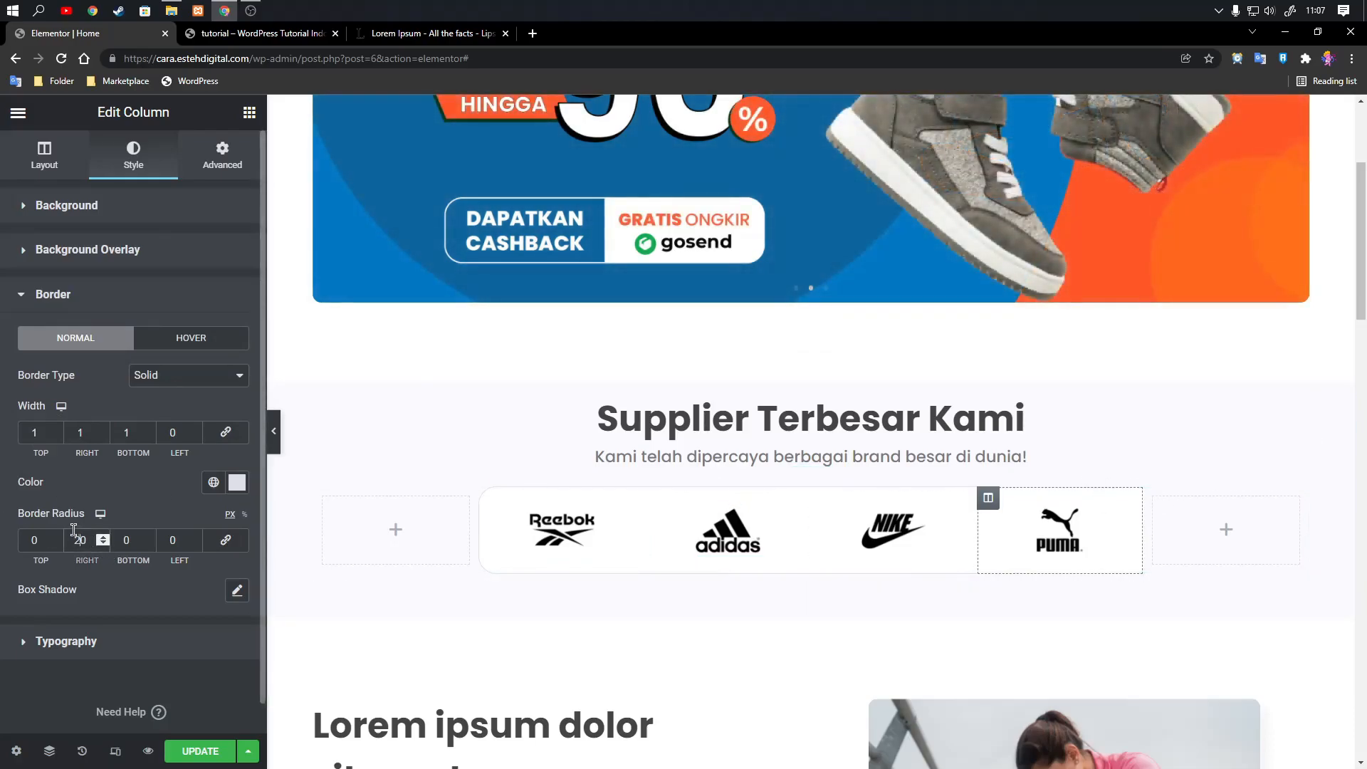
pyautogui.write('2')
pyautogui.click(212, 751)
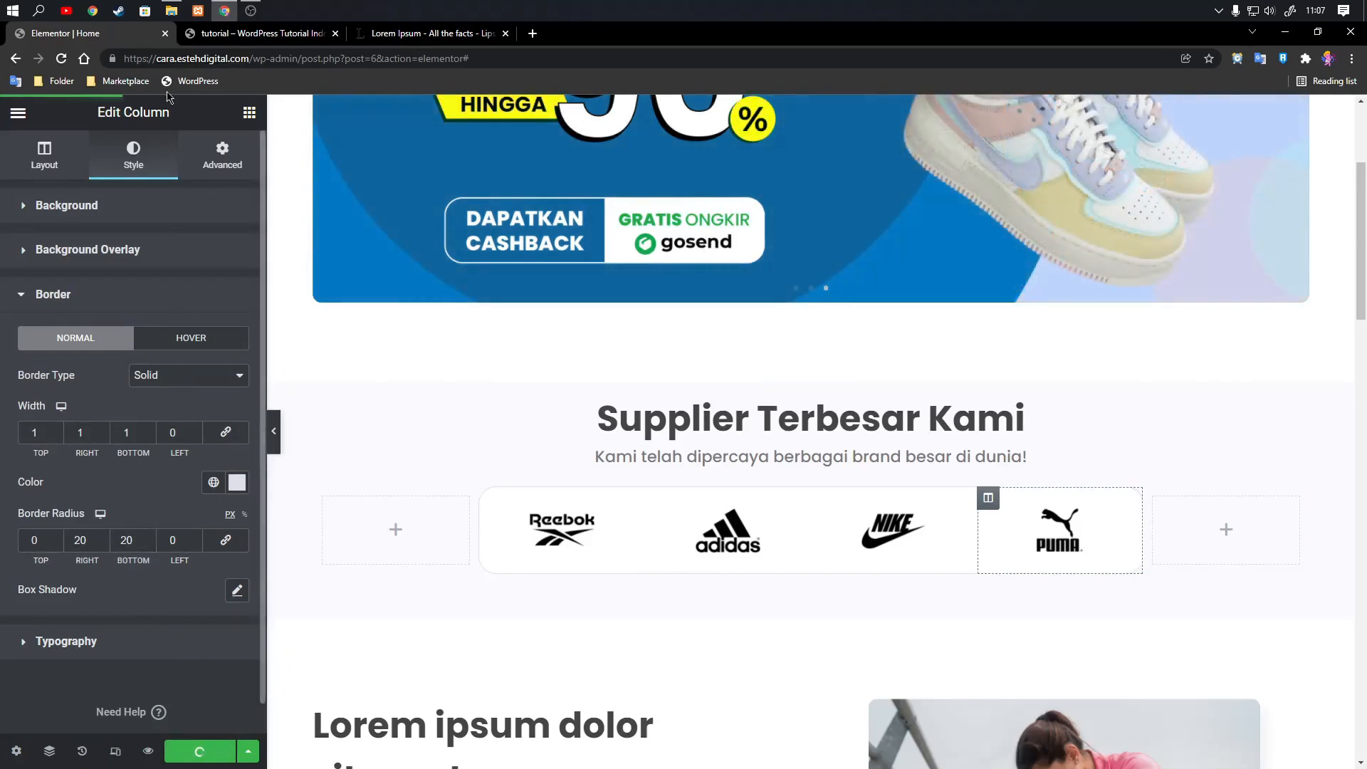
# Reload the page preview in the other browser tab and examine the supplier section and the layout down to the footer.
pyautogui.click(234, 37)
pyautogui.press('F5')
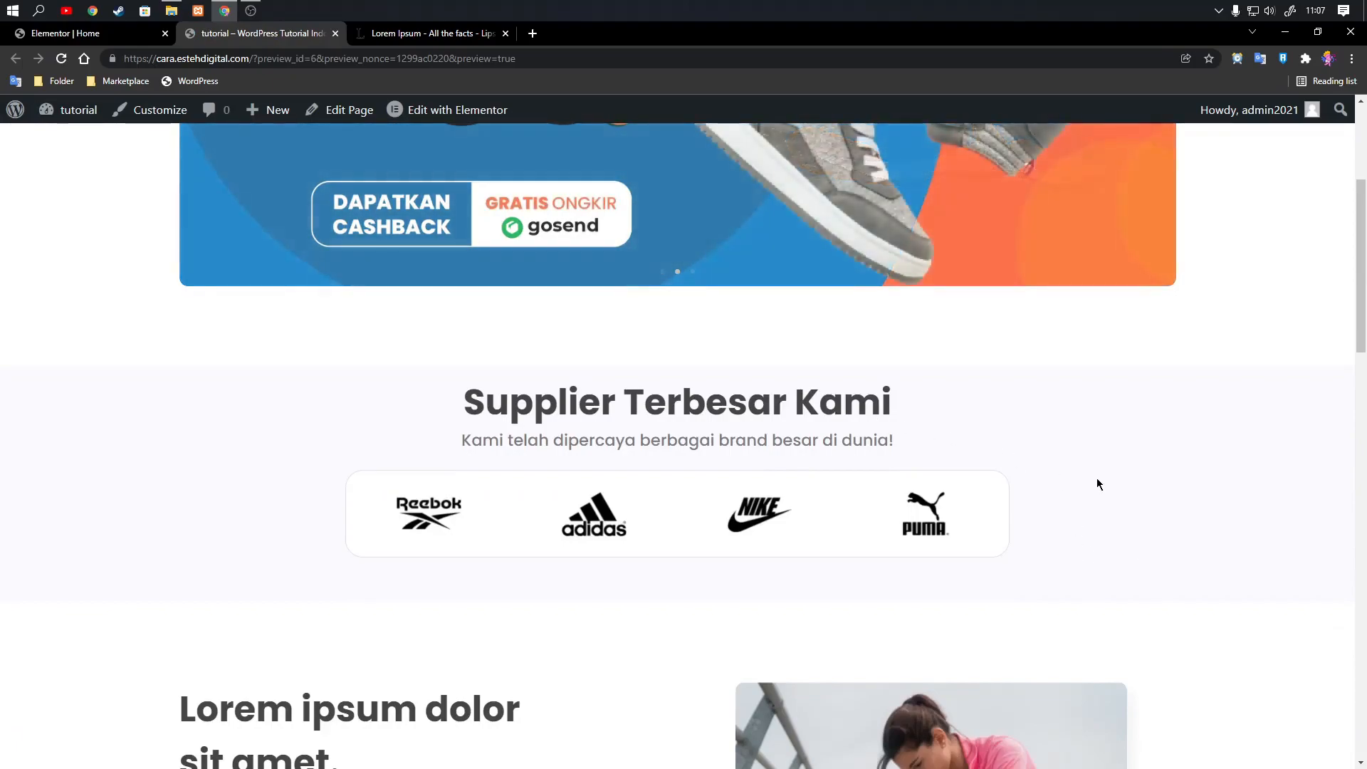
pyautogui.scroll(3, 1114, 463)
pyautogui.scroll(-3, 1122, 459)
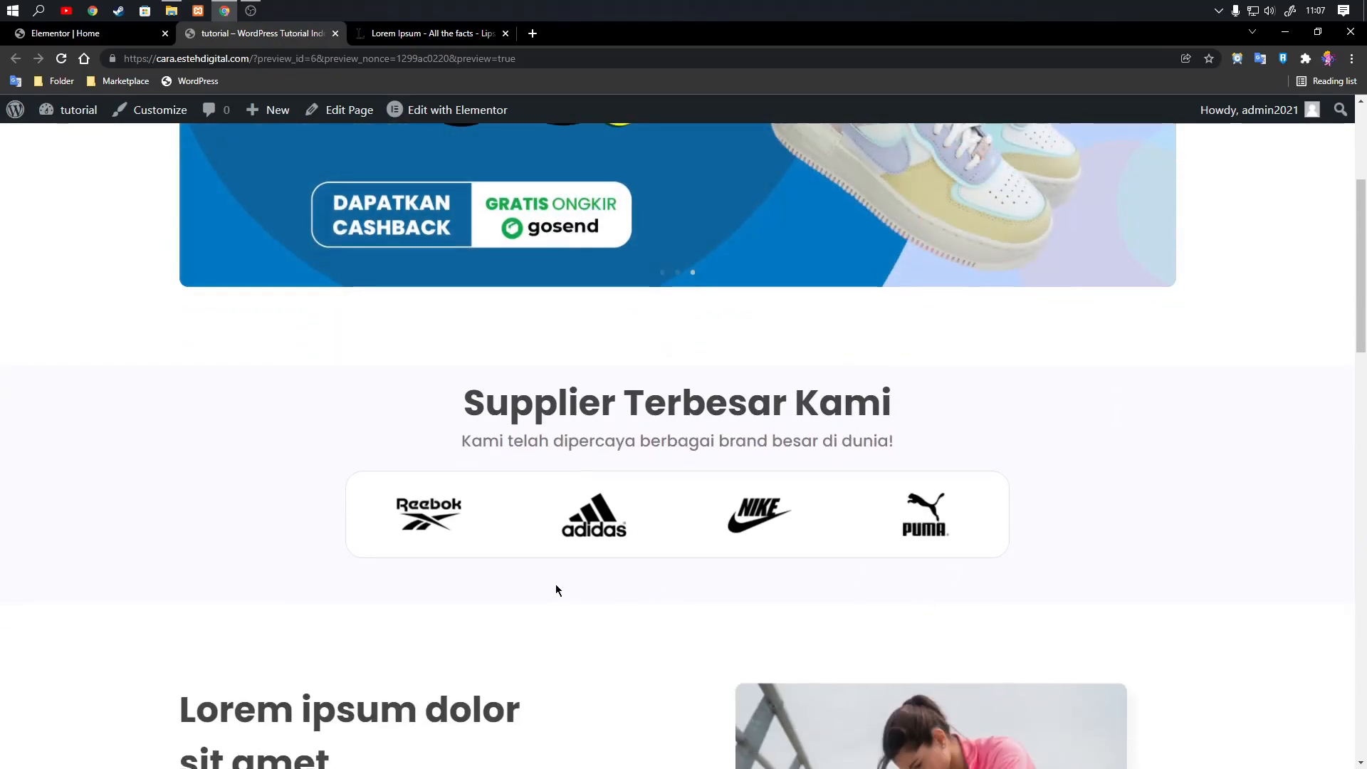
pyautogui.scroll(-15, 556, 590)
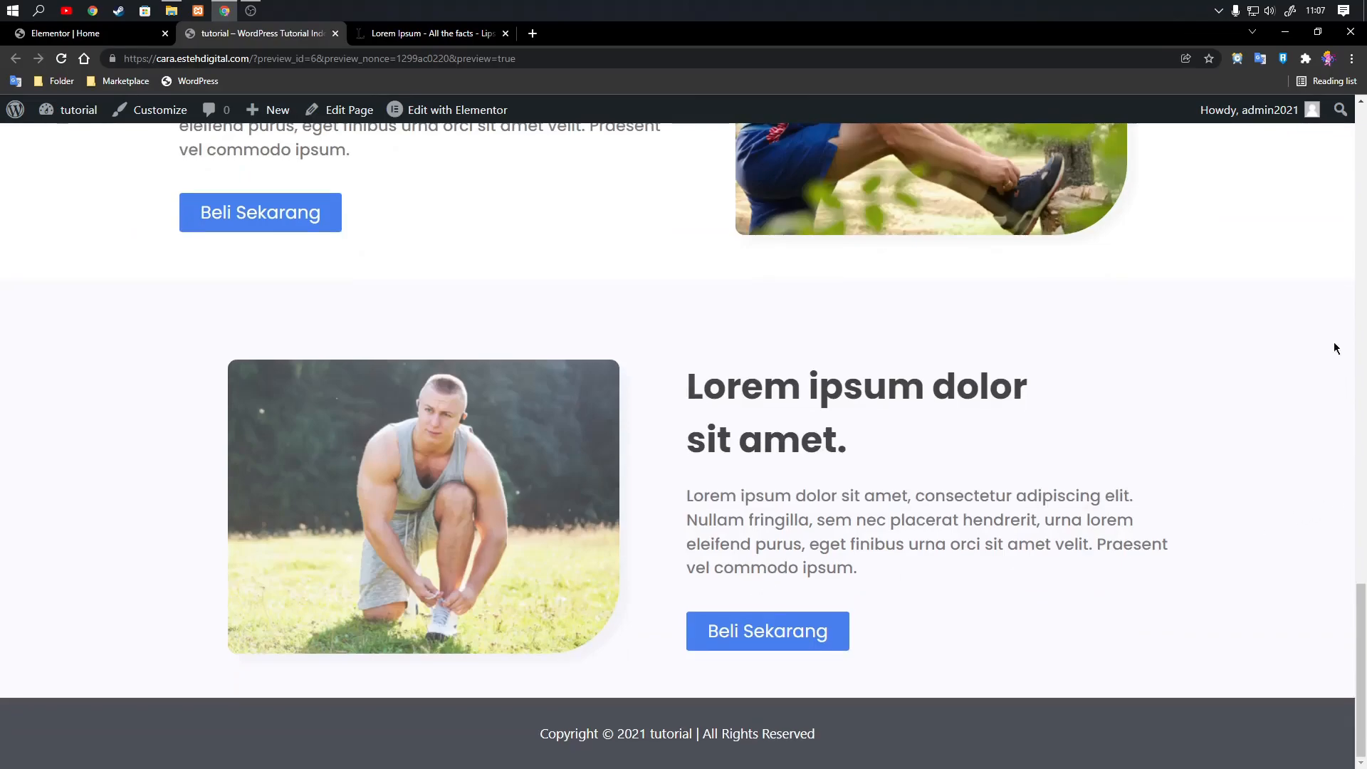
# Return to the Elementor editor and add a single-column section below the last two-column section.
pyautogui.hotkey('ctrl', 'shift', 'Tab')
pyautogui.scroll(-10, 716, 728)
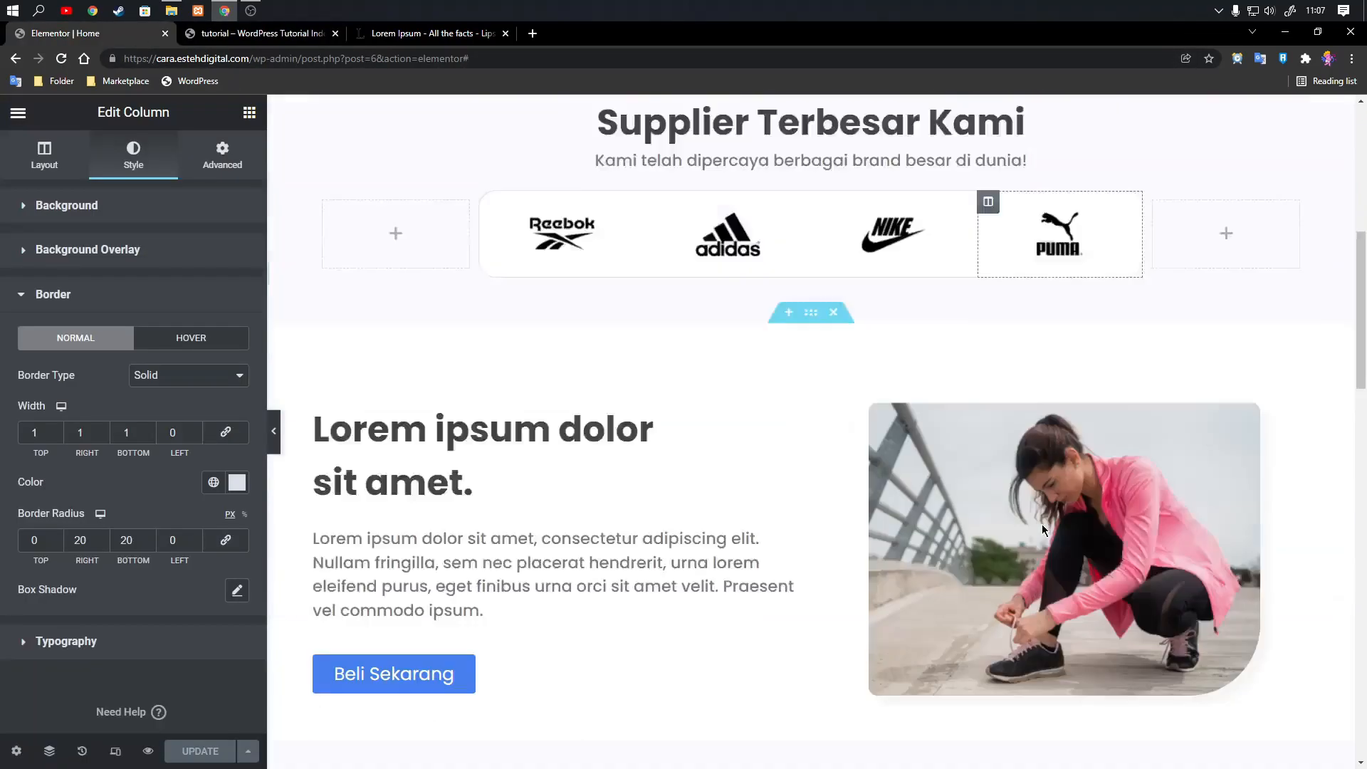
pyautogui.scroll(-15, 717, 728)
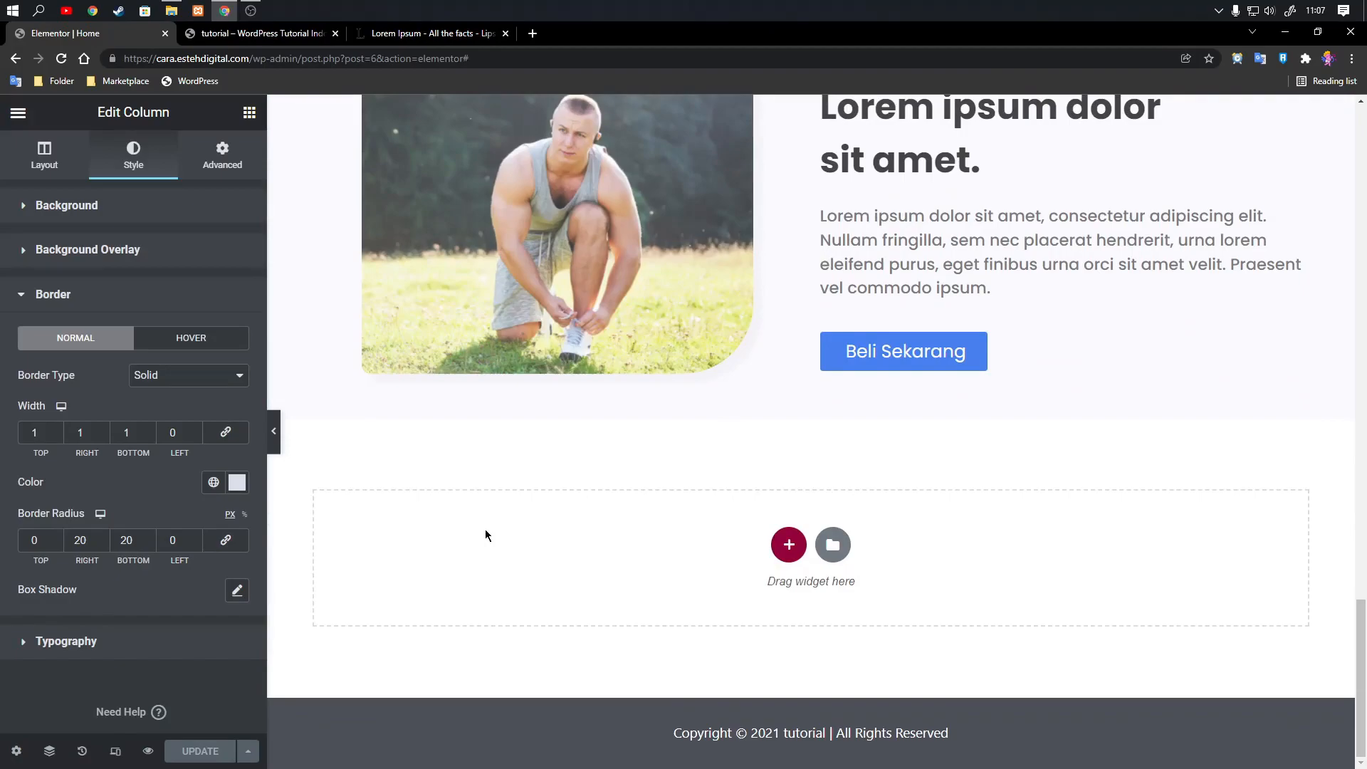
pyautogui.moveTo(1366, 487)
pyautogui.mouseDown()
pyautogui.moveTo(752, 518)
pyautogui.moveTo(1366, 477)
pyautogui.mouseUp()
pyautogui.click(789, 544)
pyautogui.click(576, 586)
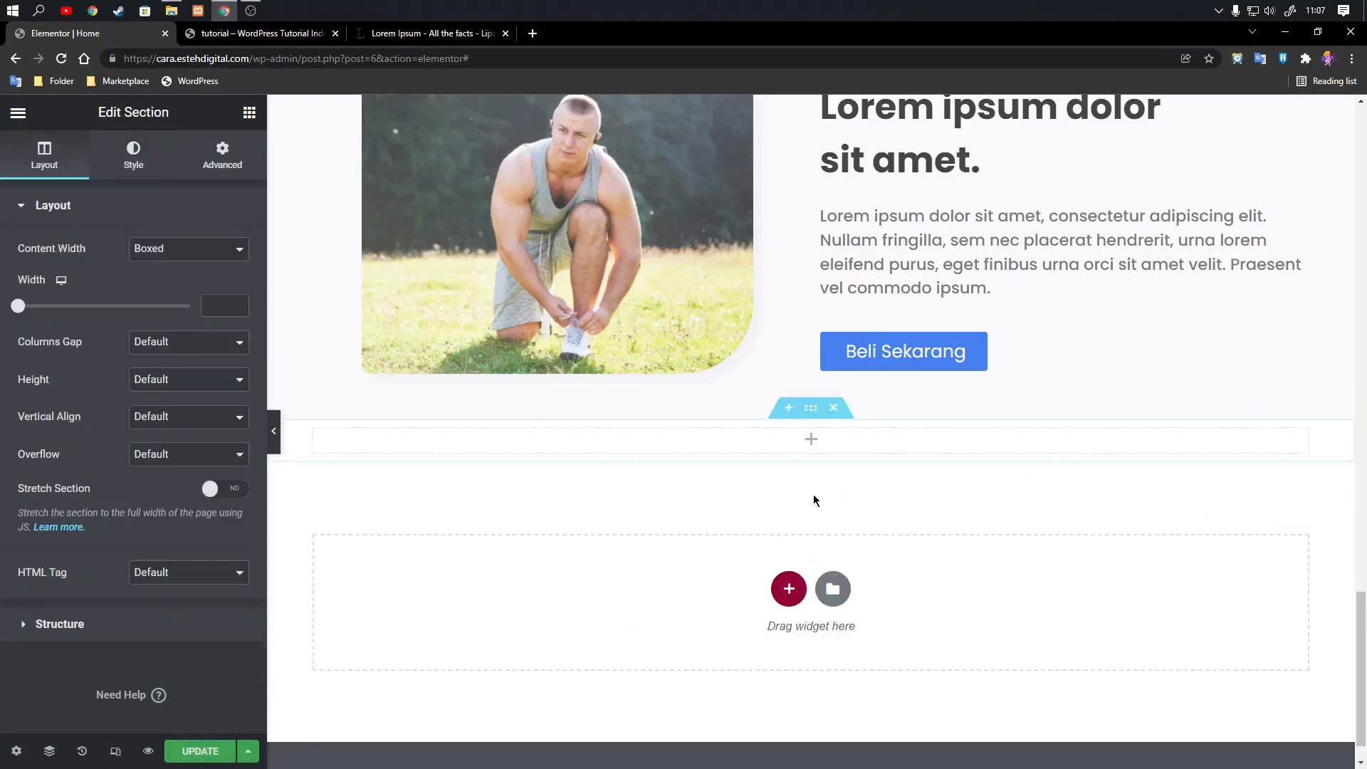
# Add an Image widget to the new section and set its image size to Thumbnail (150 x 150).
pyautogui.click(811, 438)
pyautogui.moveTo(122, 421); pyautogui.dragTo(769, 452)
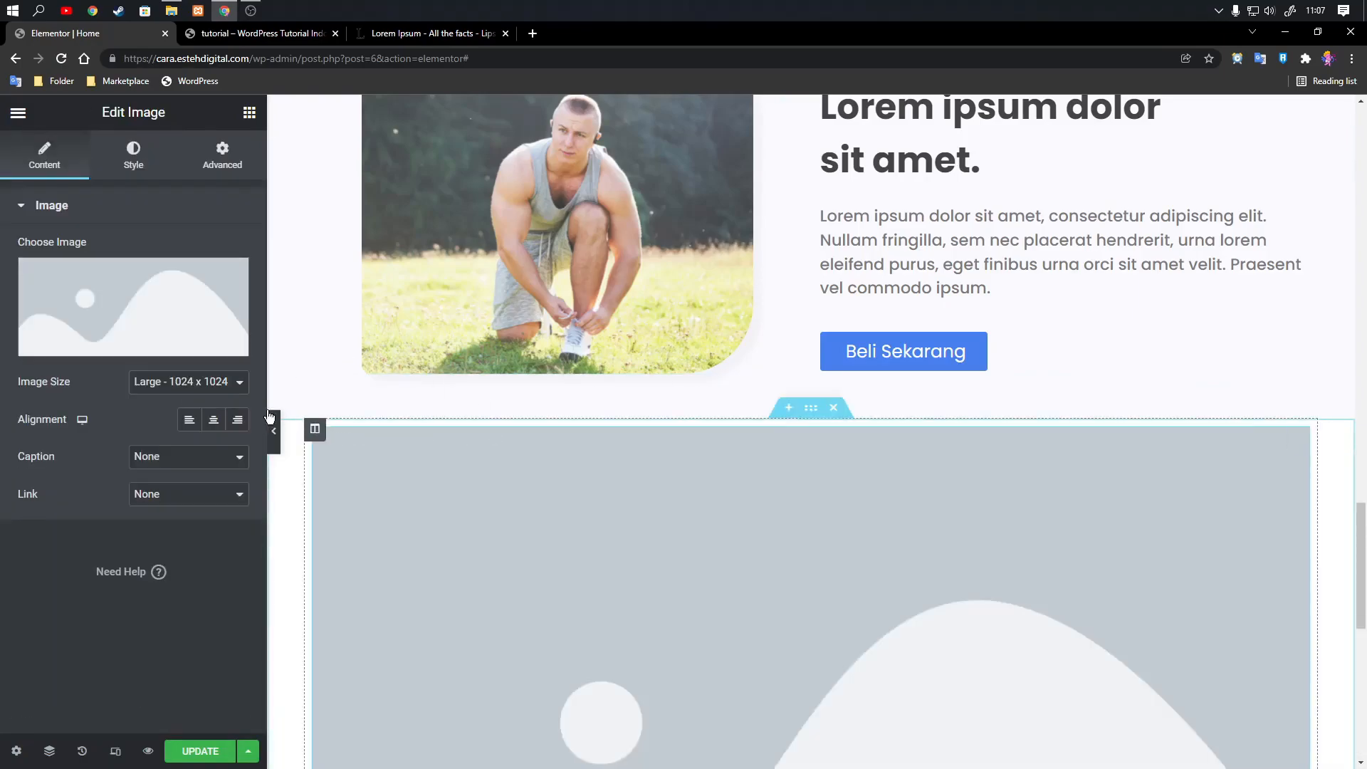
pyautogui.click(199, 383)
pyautogui.click(171, 406)
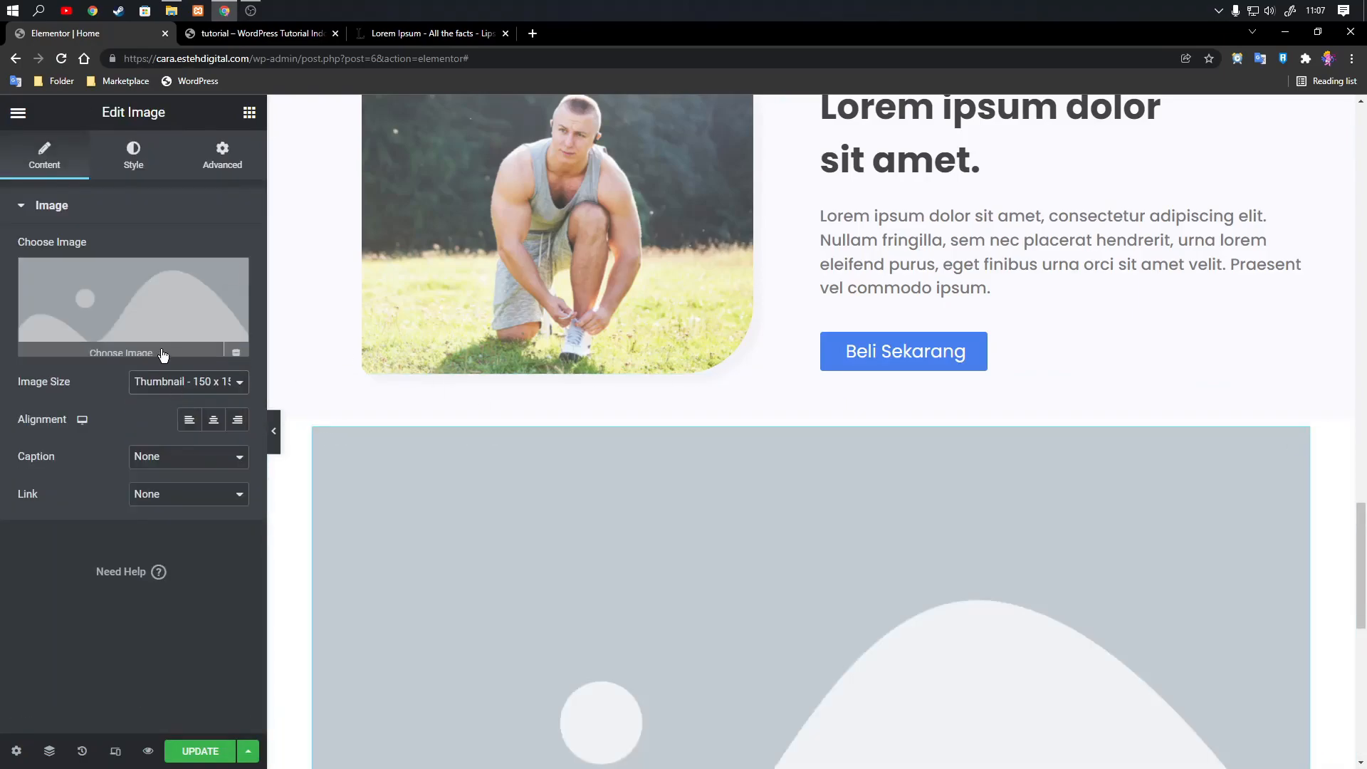
# Upload sepatuku-1.1.png to the media library and insert it into the new Image widget.
pyautogui.click(165, 283)
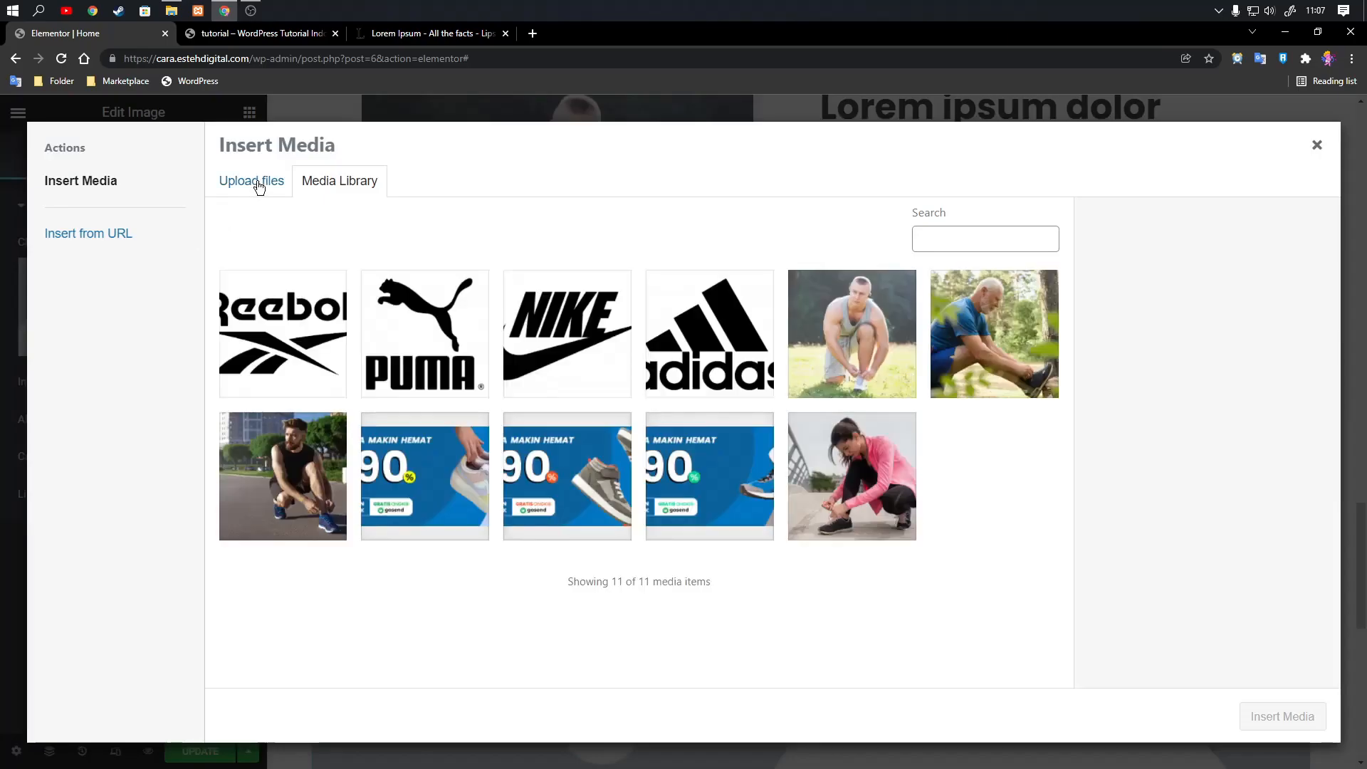
pyautogui.click(259, 188)
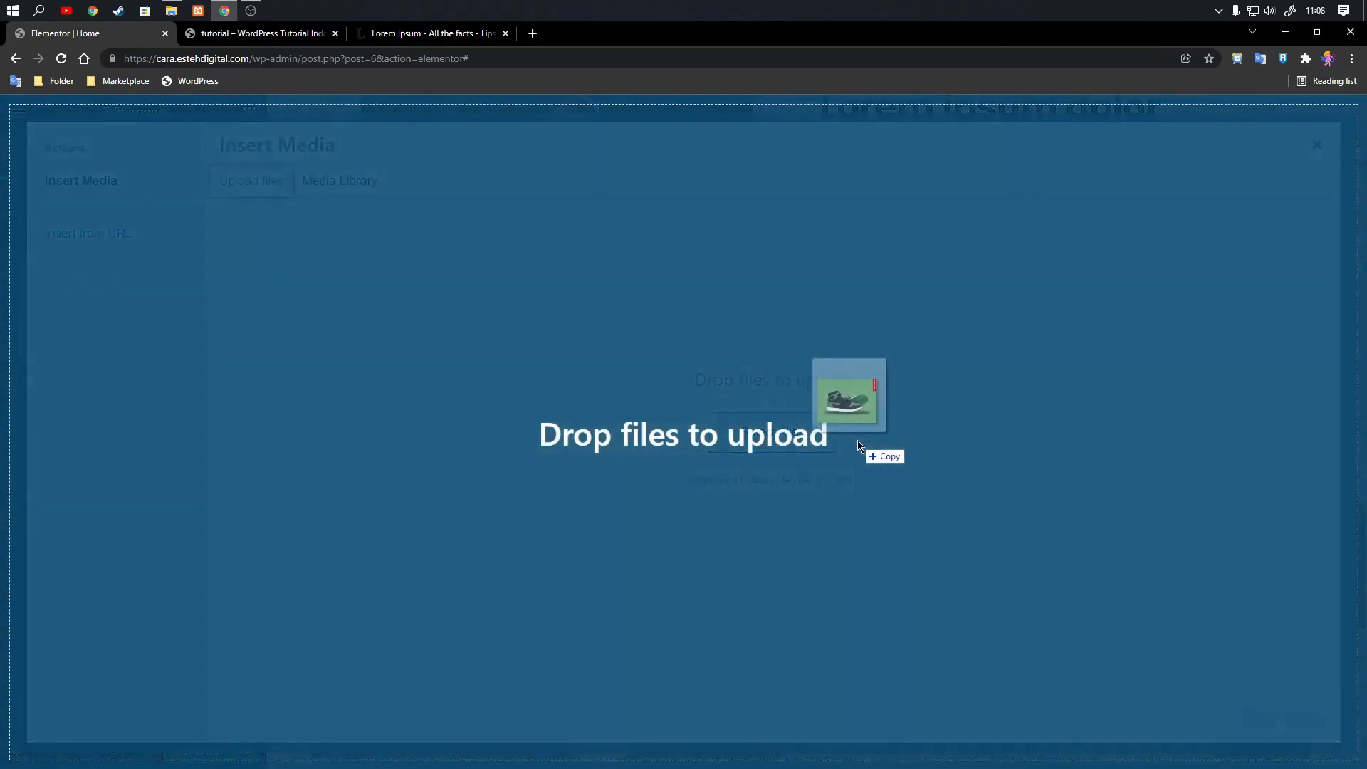
pyautogui.moveTo(857, 440); pyautogui.dragTo(871, 450)
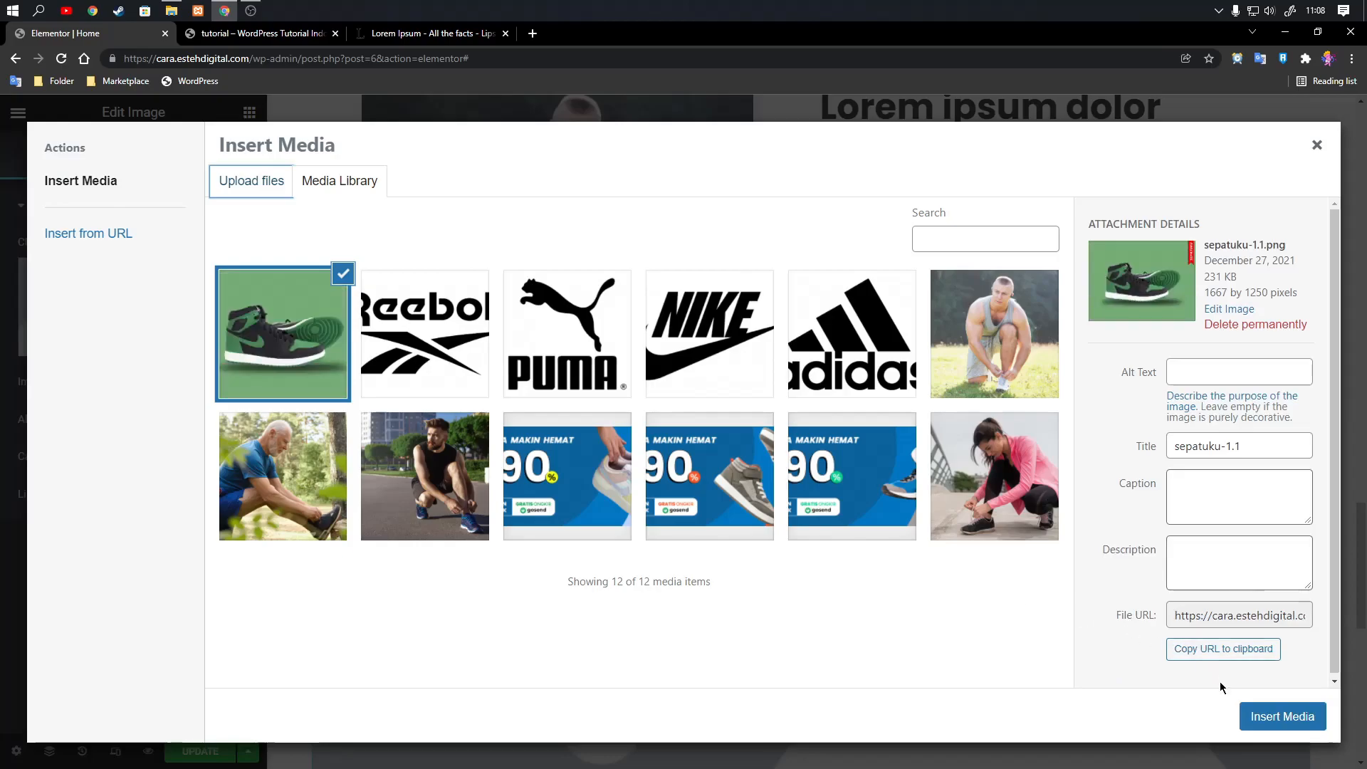
pyautogui.click(1256, 717)
pyautogui.scroll(-3, 613, 547)
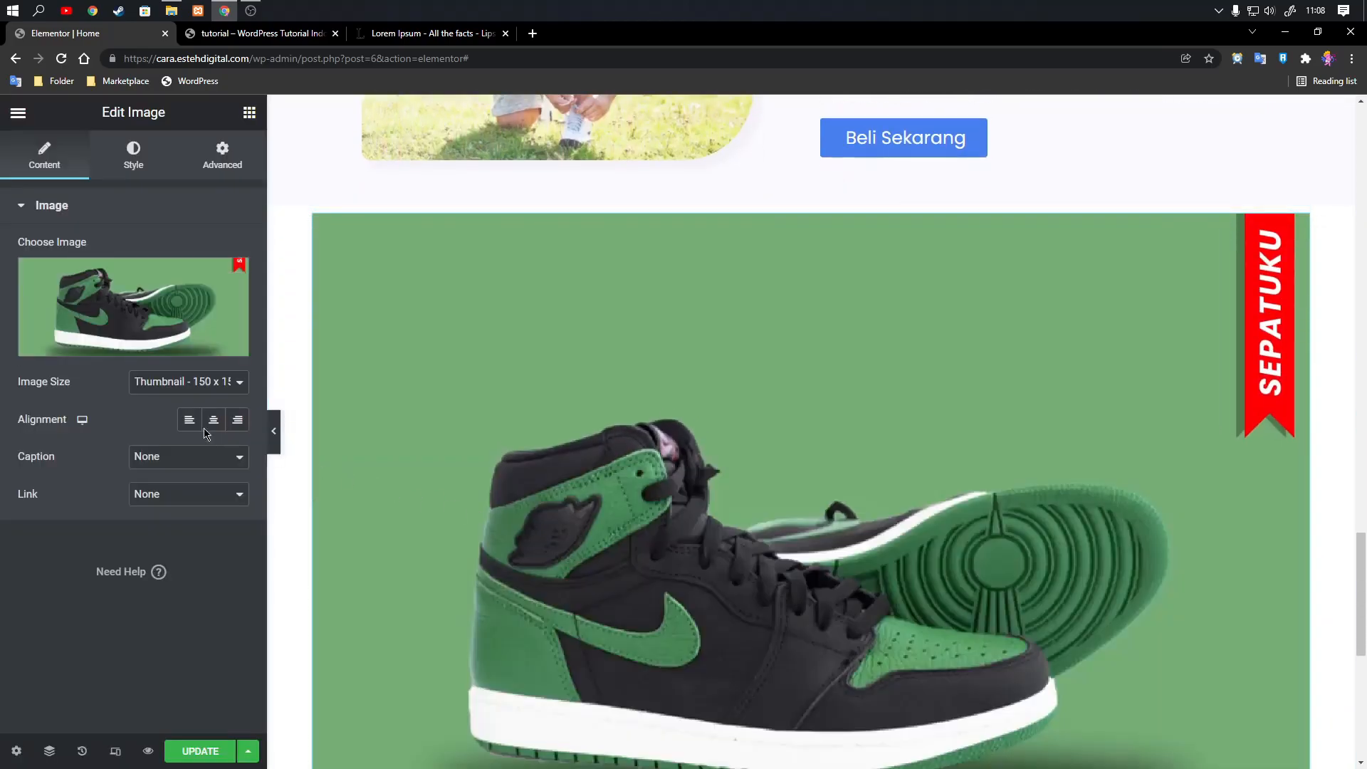
pyautogui.scroll(-2, 926, 499)
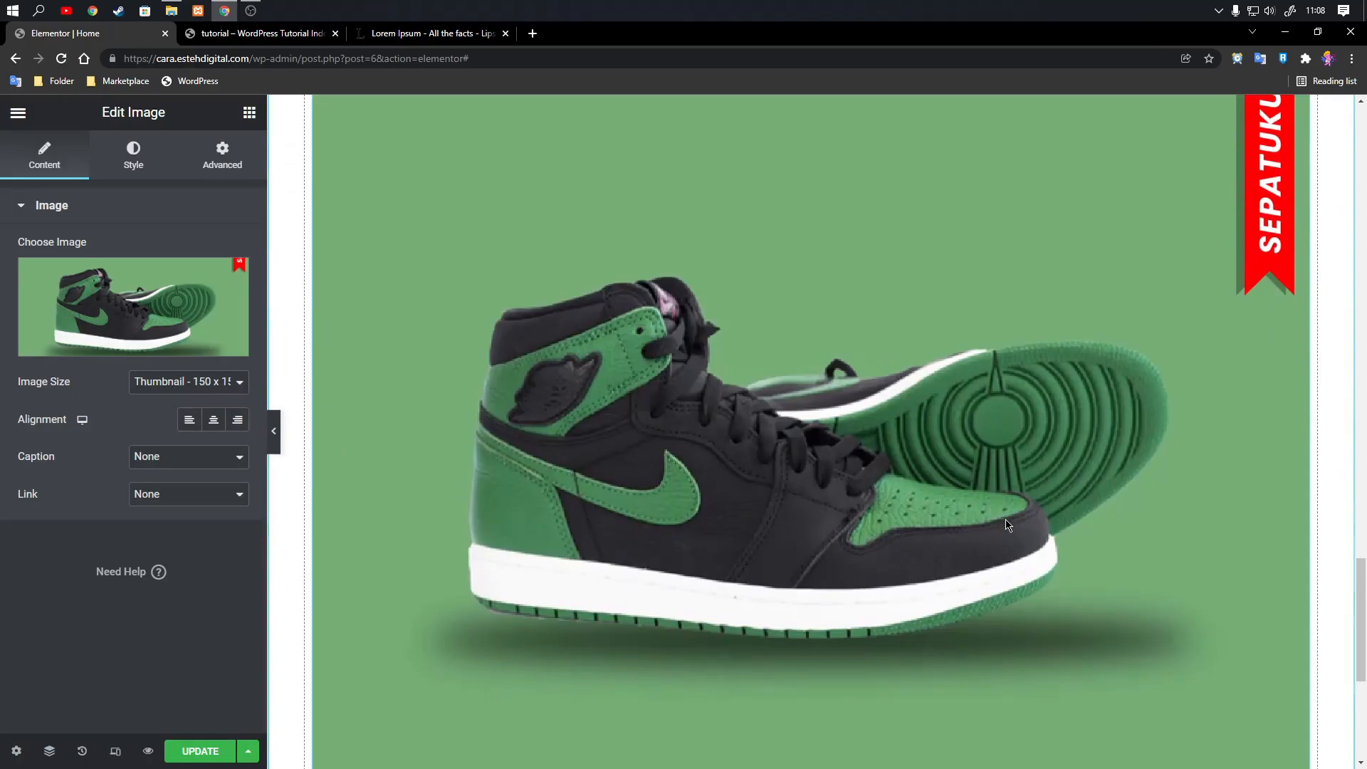